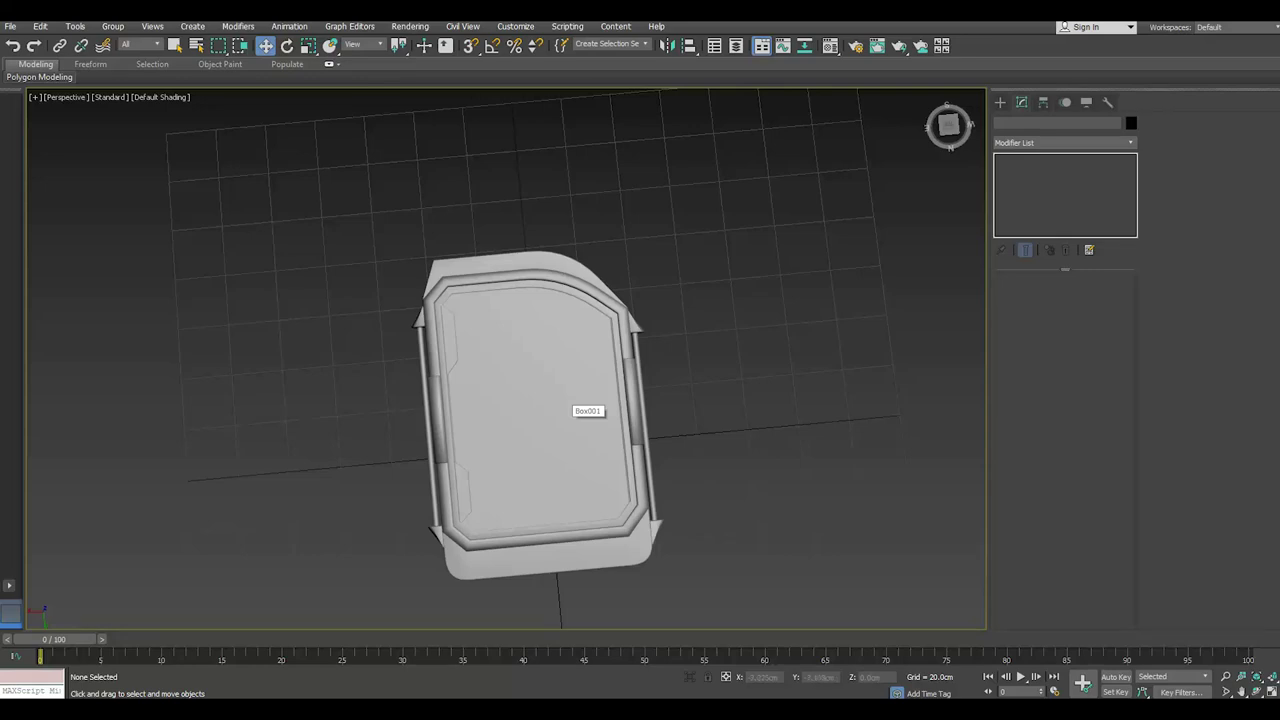
Select the Box001 panel model and isolate it in the viewport.
mouse_move(580, 405)
alt+middle_down()
mouse_move(580, 440)
mouse_move(520, 420)
mouse_move(500, 420)
mouse_move(500, 440)
mouse_move(500, 380)
mouse_move(580, 370)
alt+middle_up()
scroll(600, 366, up, 3)
click(574, 400)
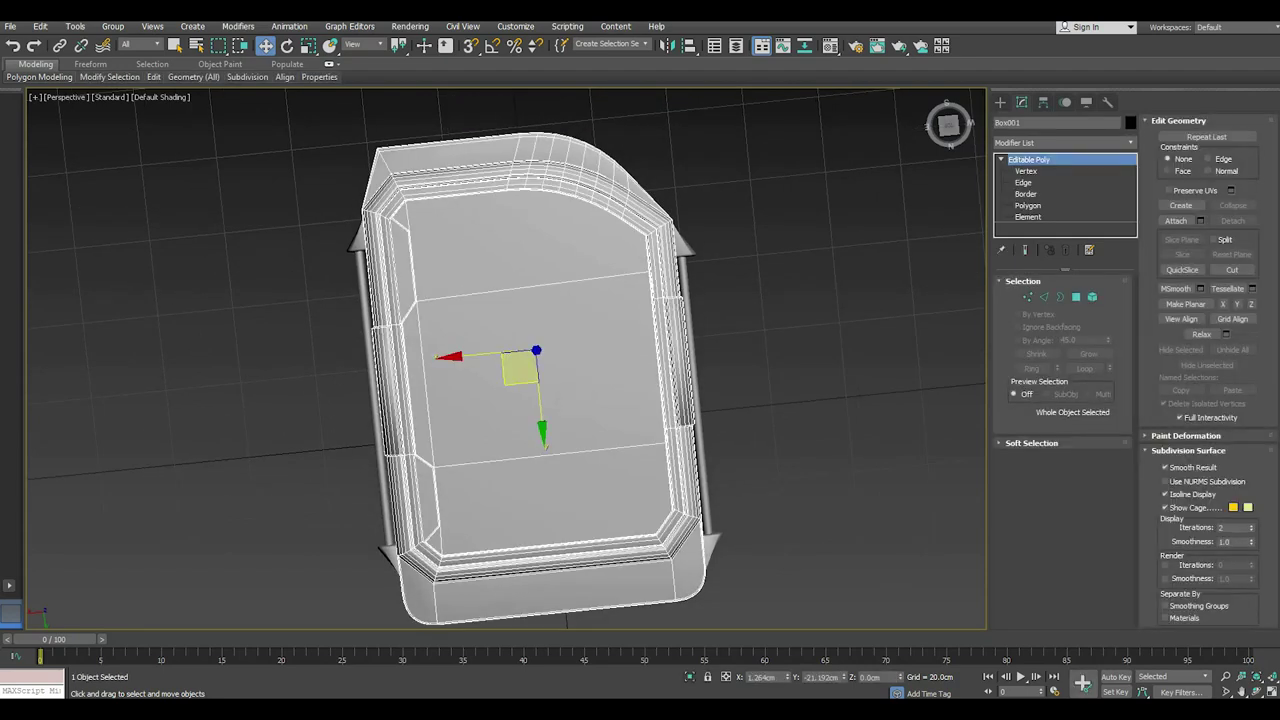
click(689, 676)
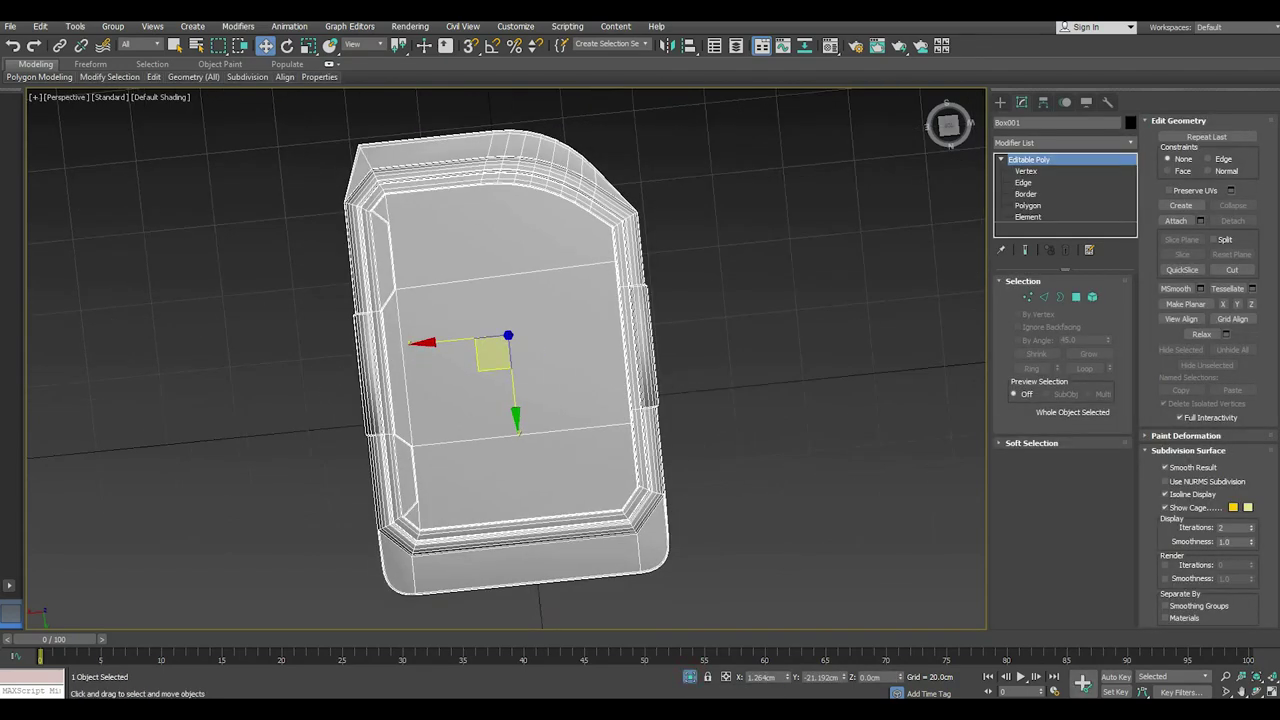
Add an Unwrap UVW modifier to Box001 from the Modifier List.
click(1062, 142)
scroll(1060, 450, down, 10)
scroll(1060, 450, down, 5)
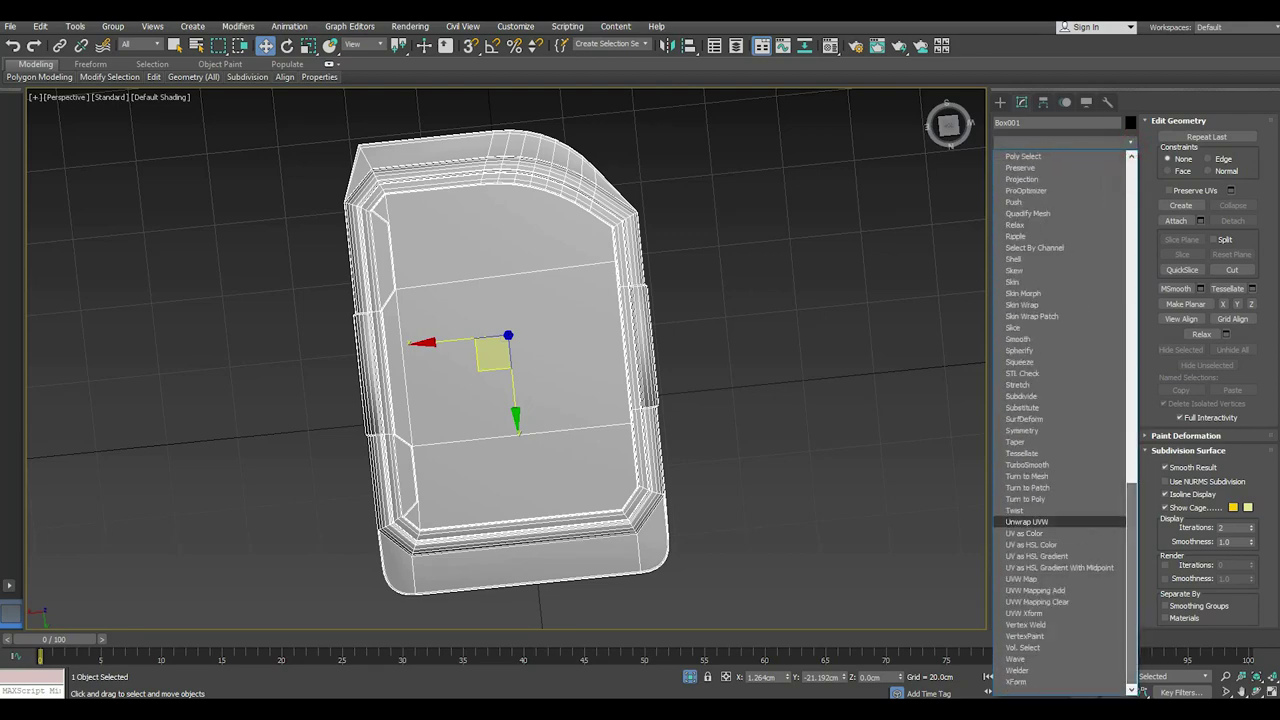
click(1027, 521)
In face mode, open the UV Editor and move all UVs aside from the UV square.
key(3)
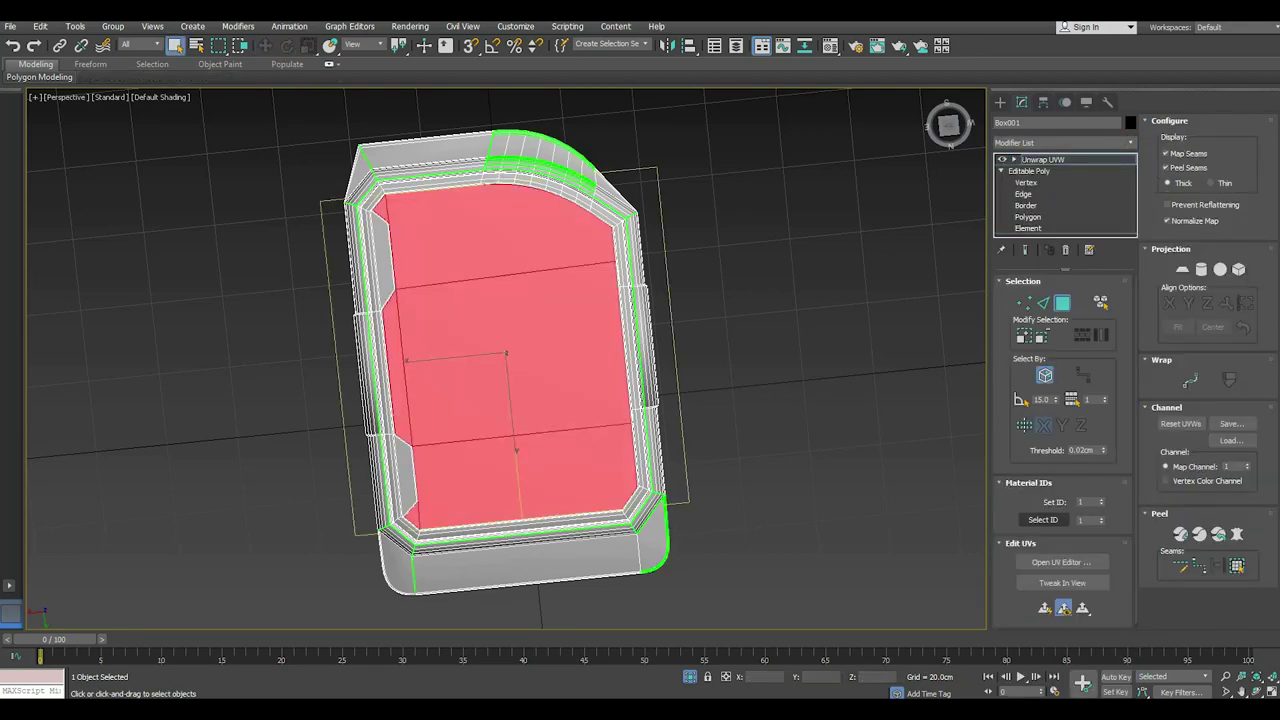
click(1062, 562)
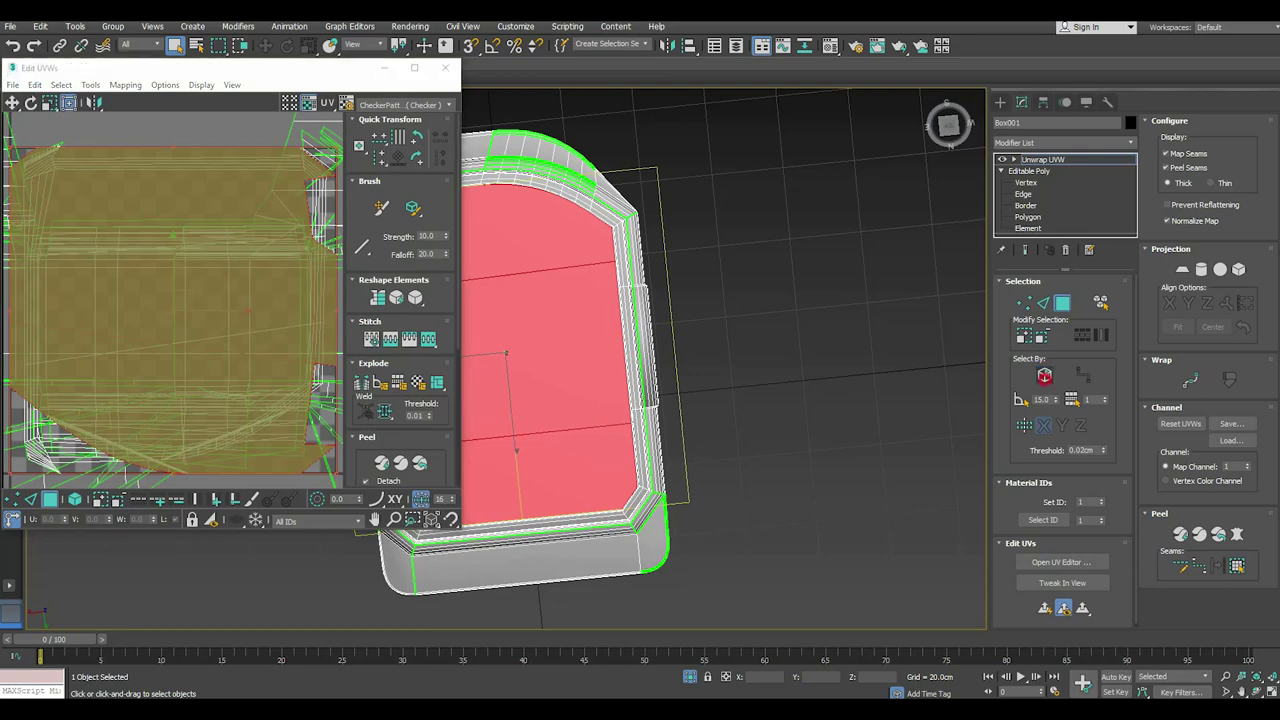
scroll(200, 280, down, 2)
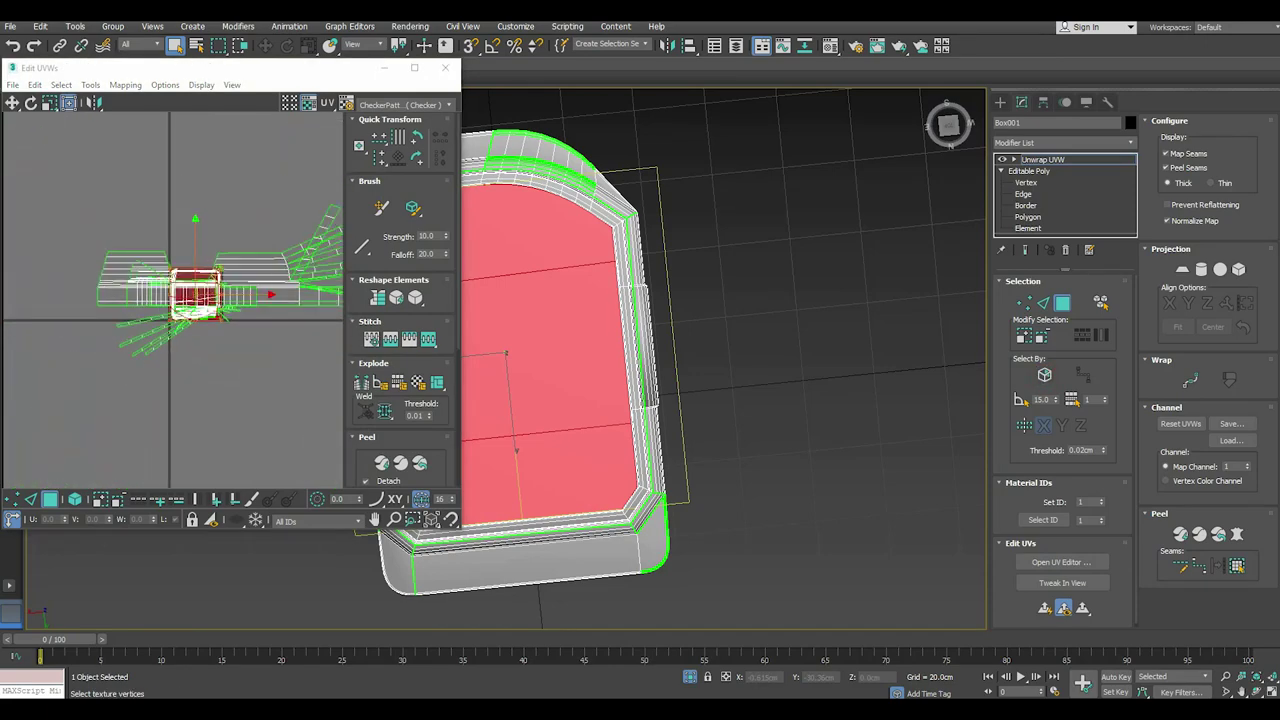
scroll(173, 300, down, 2)
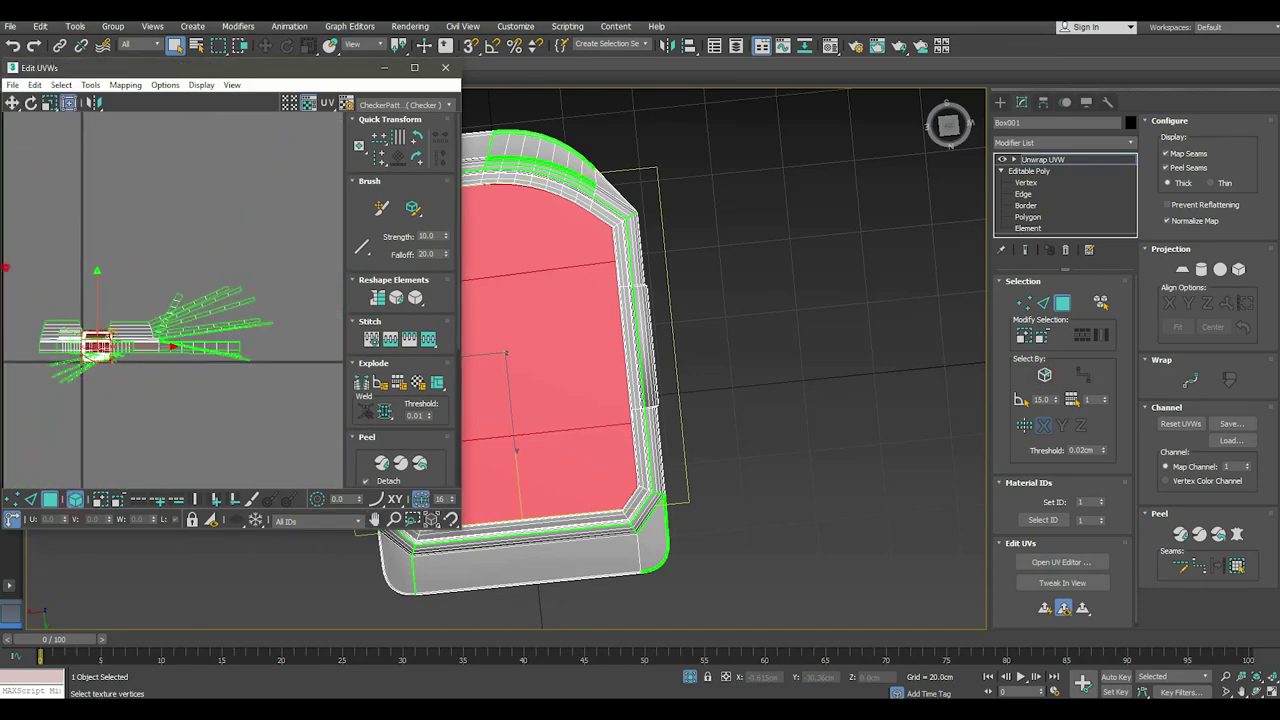
key(ctrl+a)
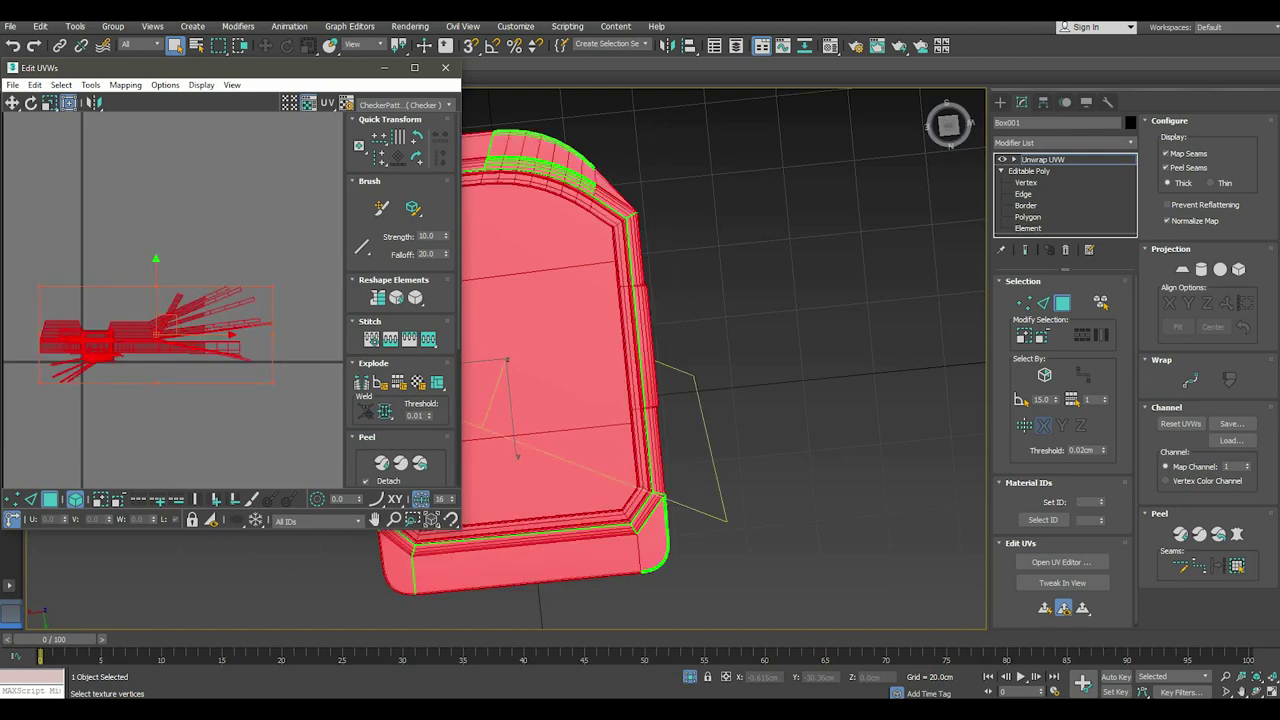
drag(195, 334, 389, 334)
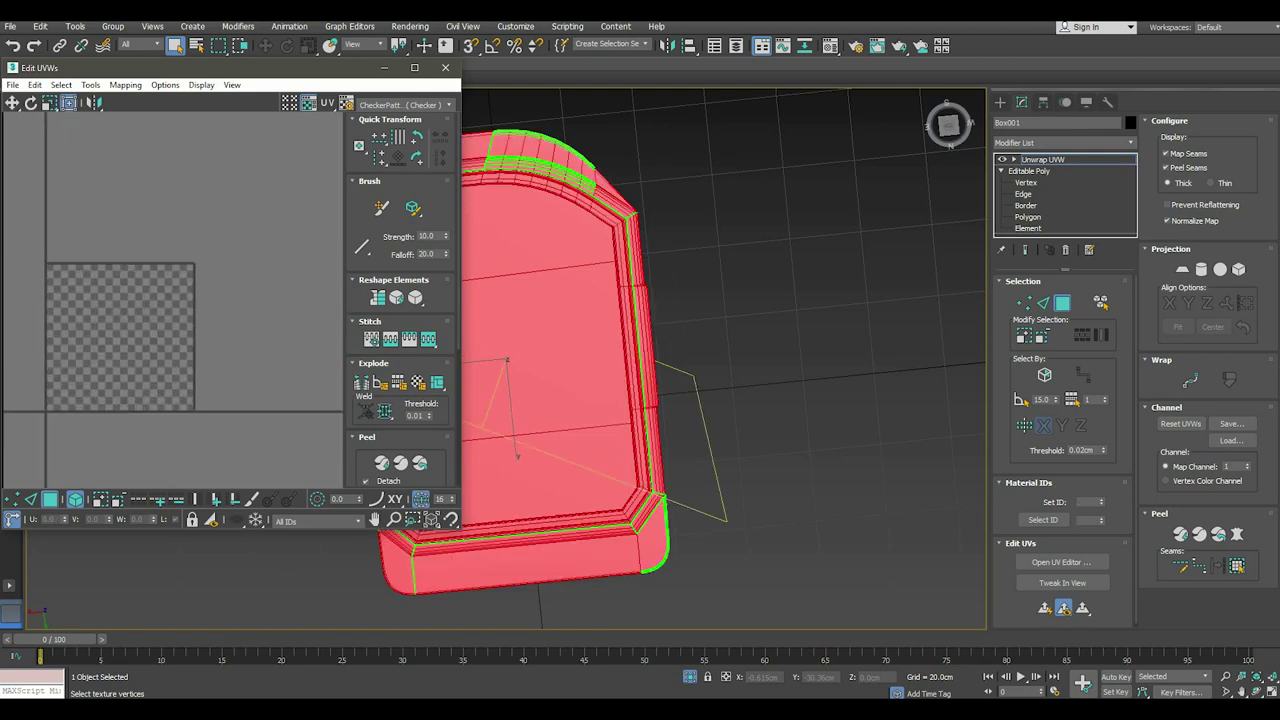
Preview the CheckerPattern texture on the panel.
alt+middle_drag(700, 350, 780, 330)
click(415, 104)
click(392, 114)
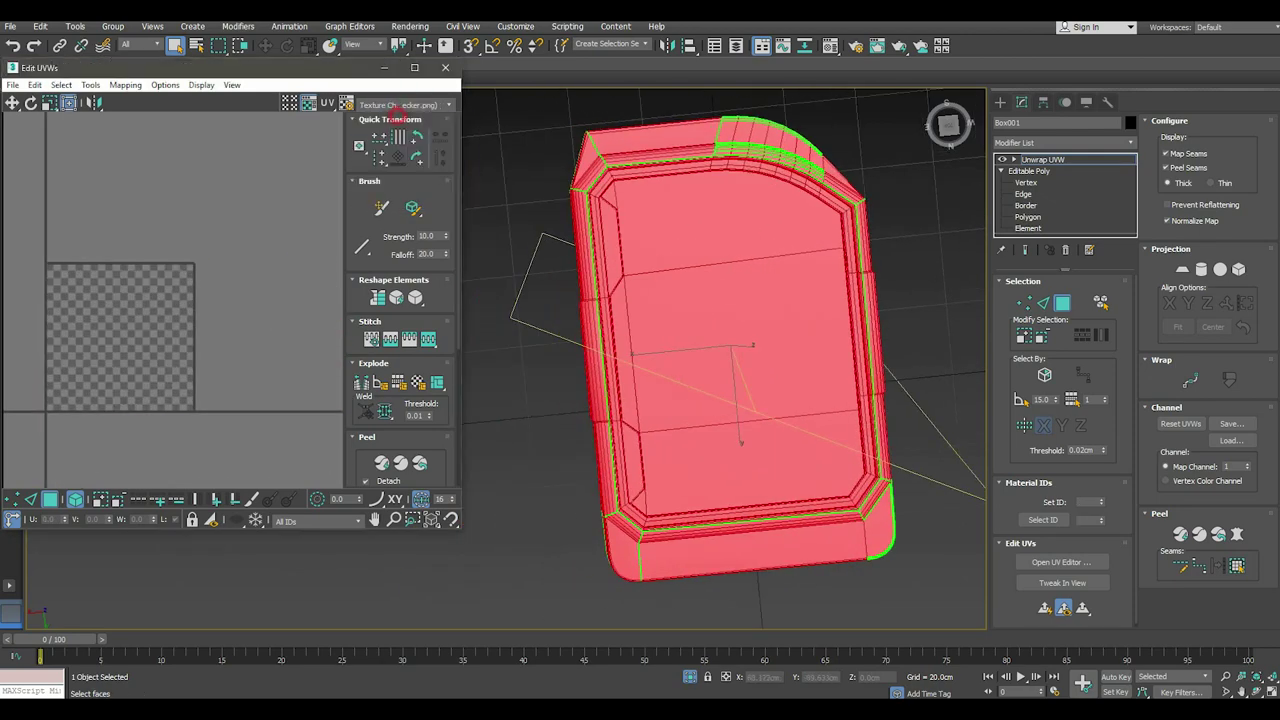
click(393, 105)
click(396, 124)
Select the panel's top faces: middle, upper and lower faces plus the narrow left strip.
click(690, 280)
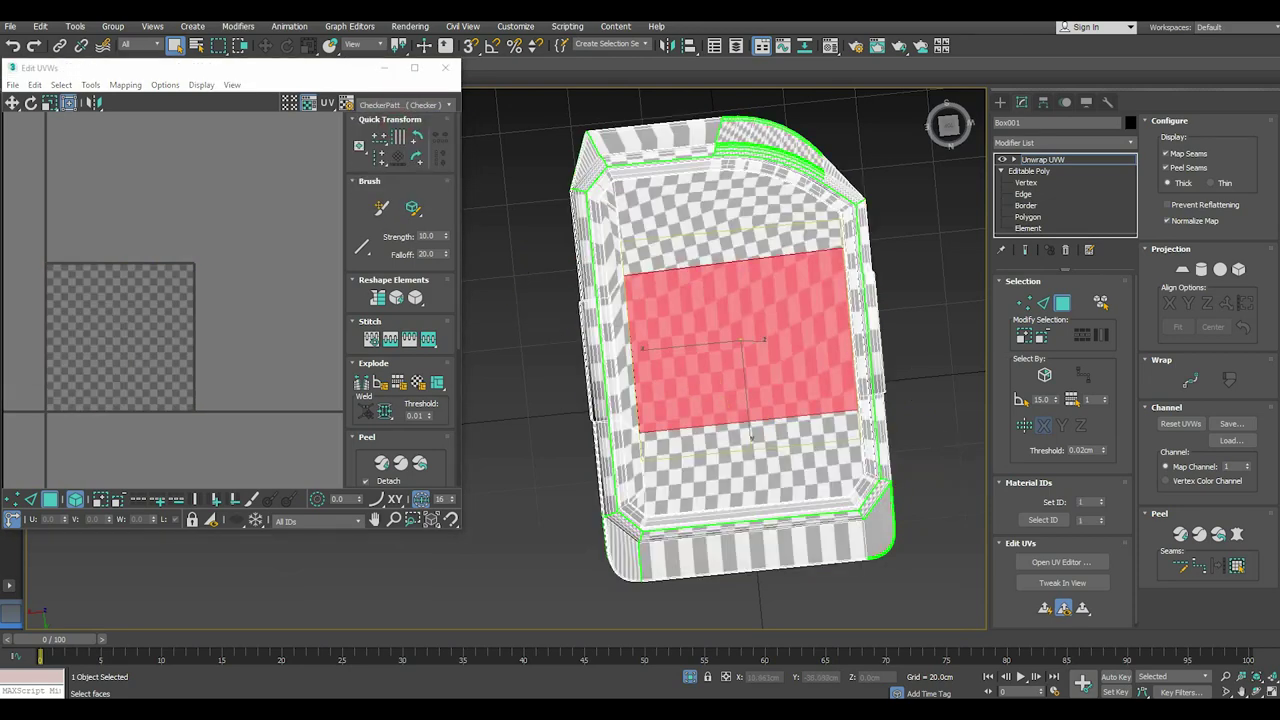
ctrl+click(686, 244)
ctrl+click(703, 443)
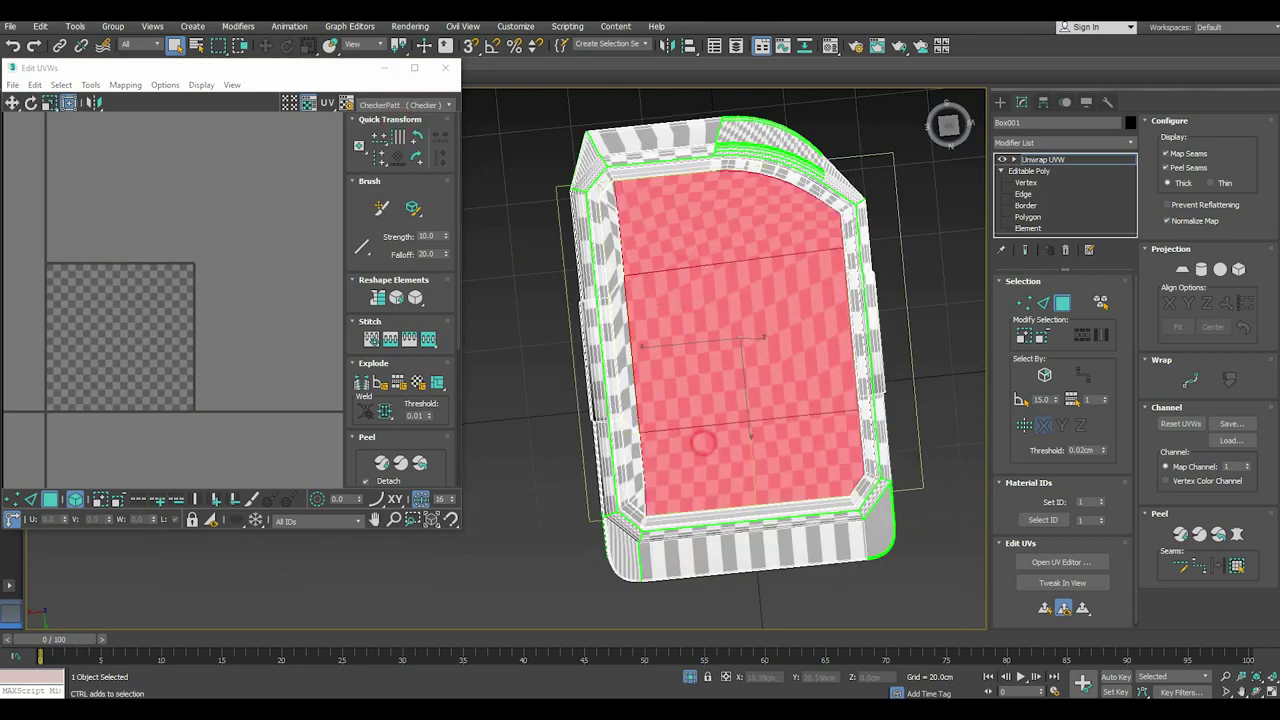
ctrl+click(628, 400)
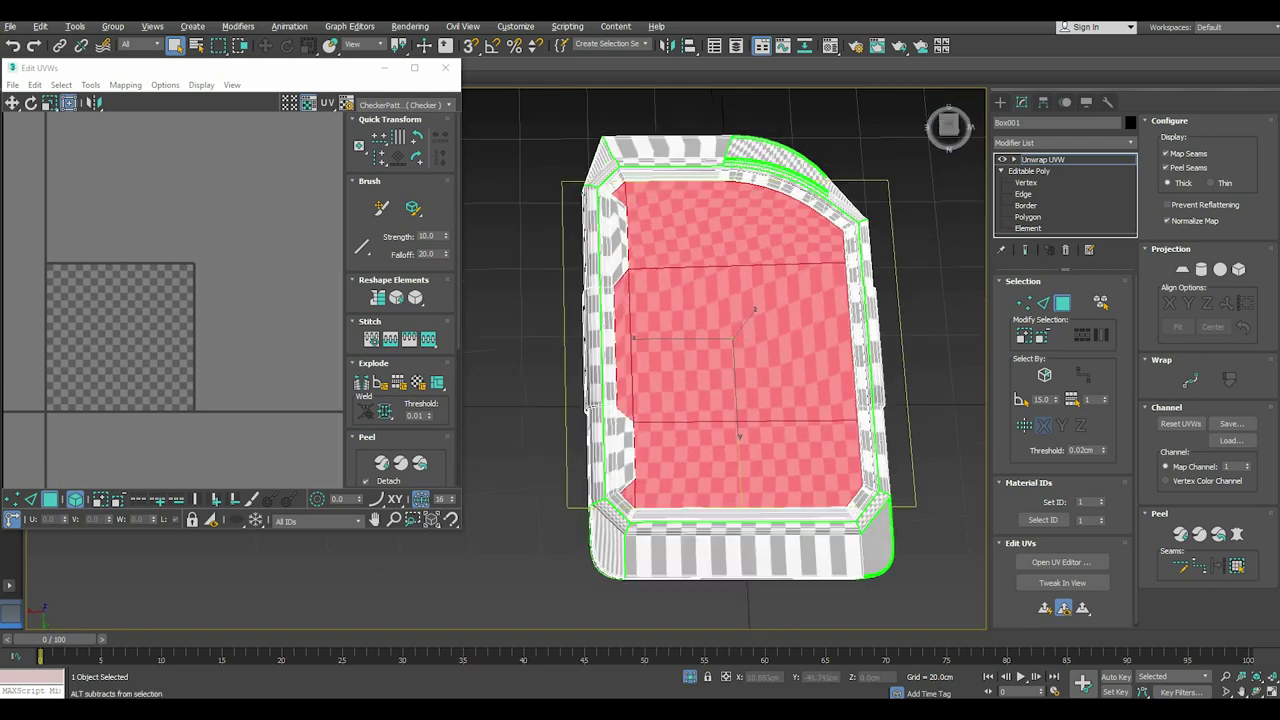
alt+middle_drag(610, 195, 560, 170)
scroll(650, 225, up, 5)
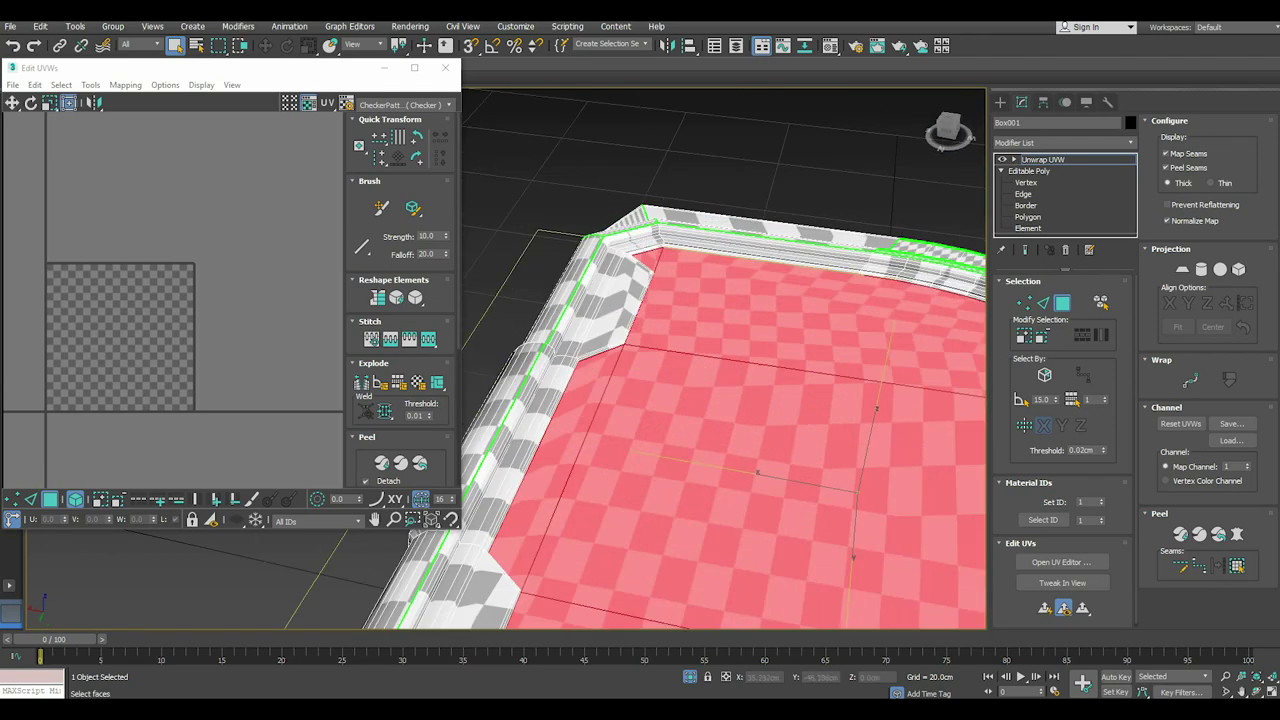
scroll(700, 220, up, 5)
middle_drag(720, 360, 705, 390)
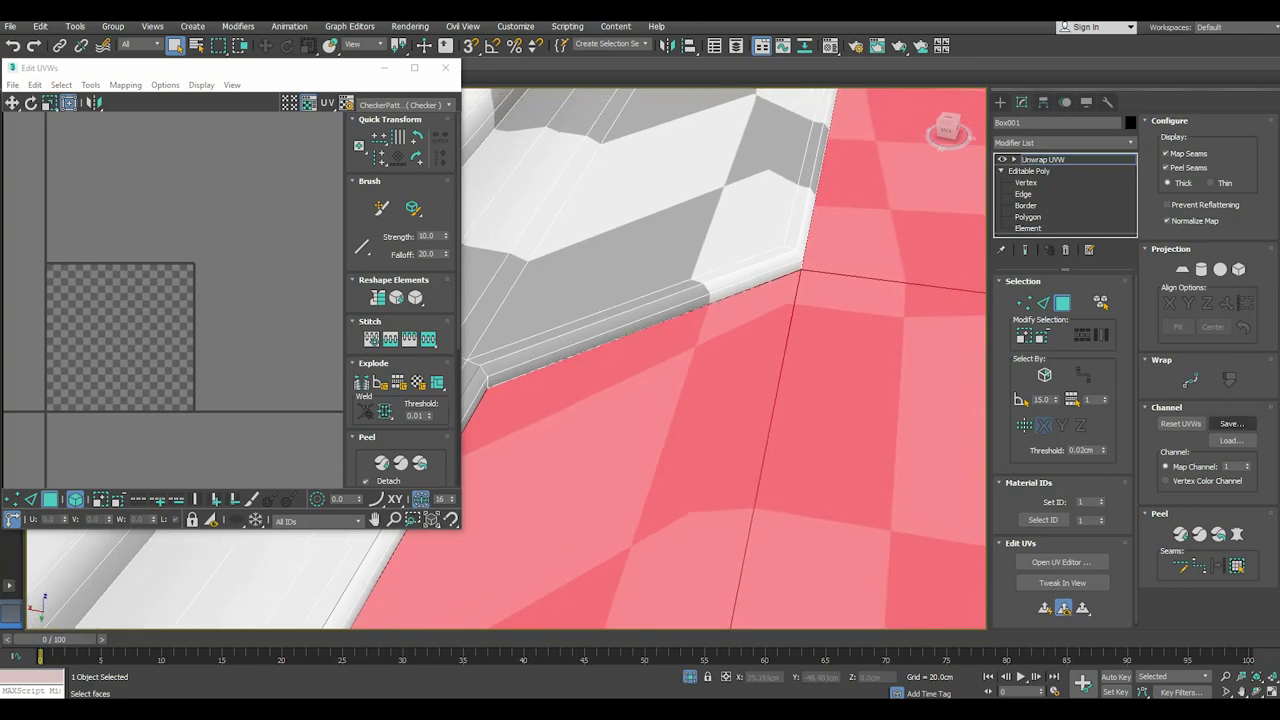
Planar-map the selected top faces aligned to Z.
key(w)
click(1182, 269)
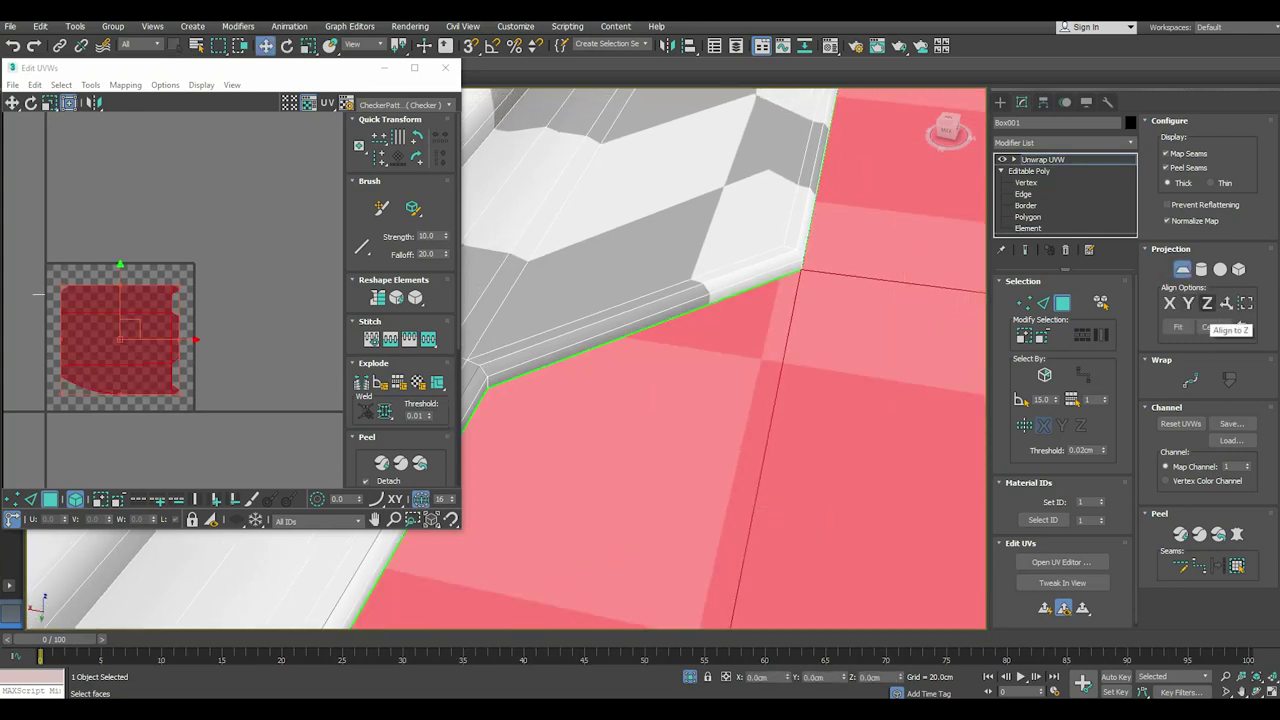
click(1207, 303)
click(1182, 269)
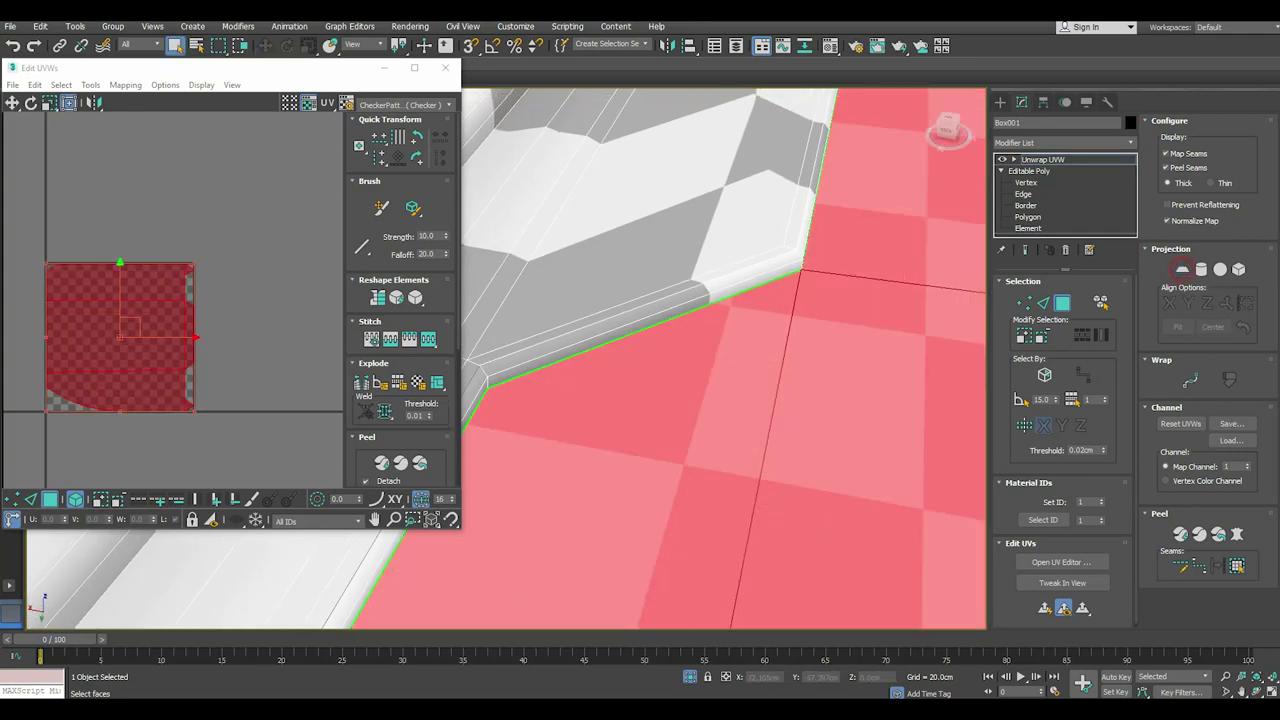
Flip the top-face shell horizontally and relax it with Start/Stop Relax and Apply.
right_click(100, 335)
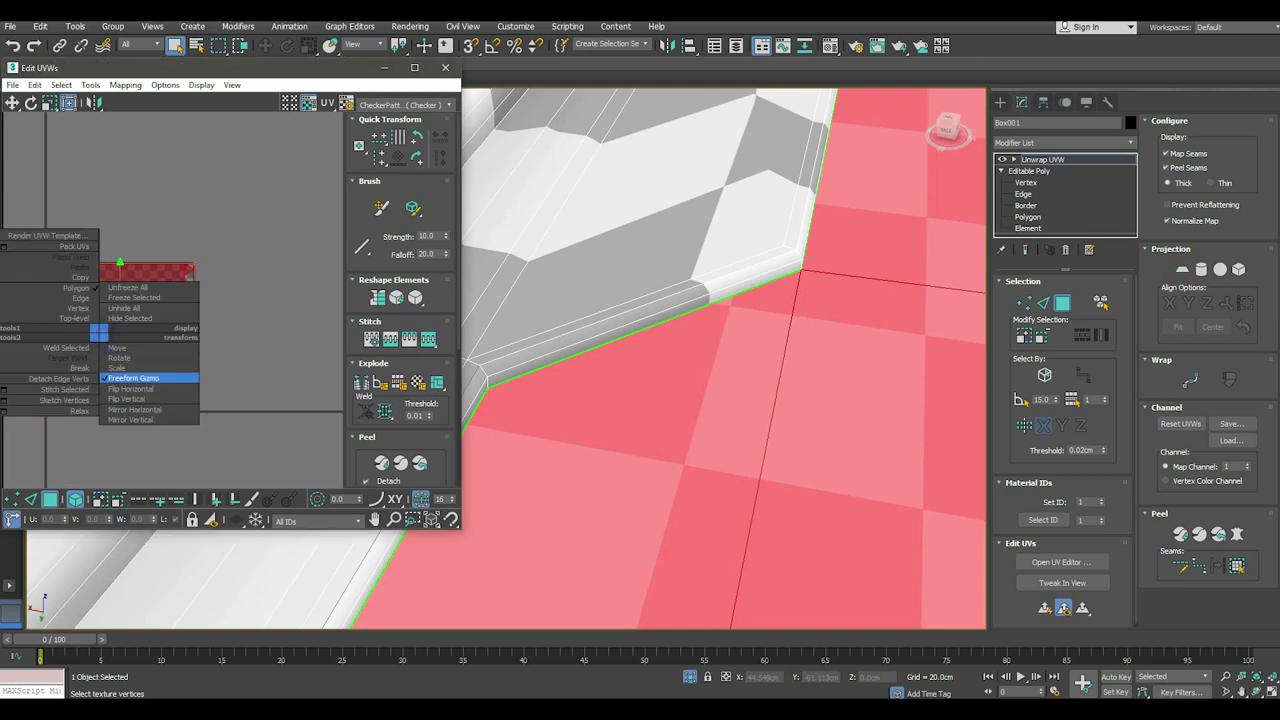
click(150, 378)
click(90, 85)
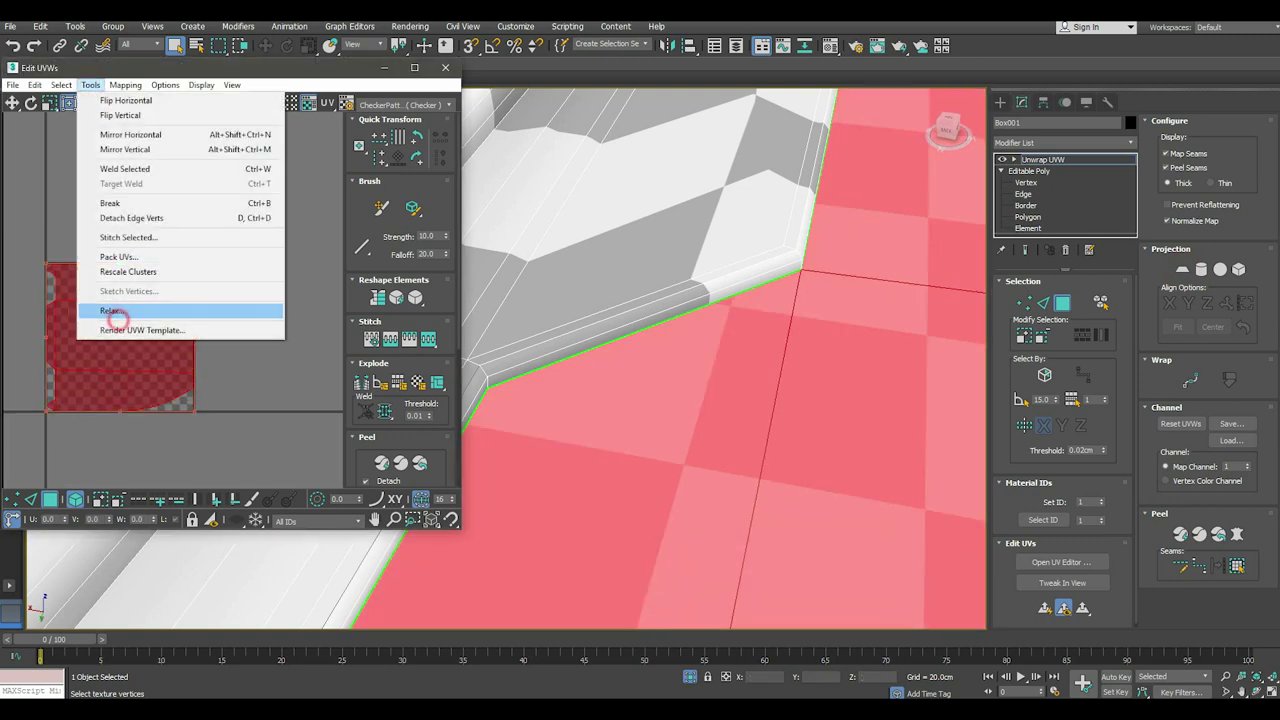
click(110, 310)
click(140, 182)
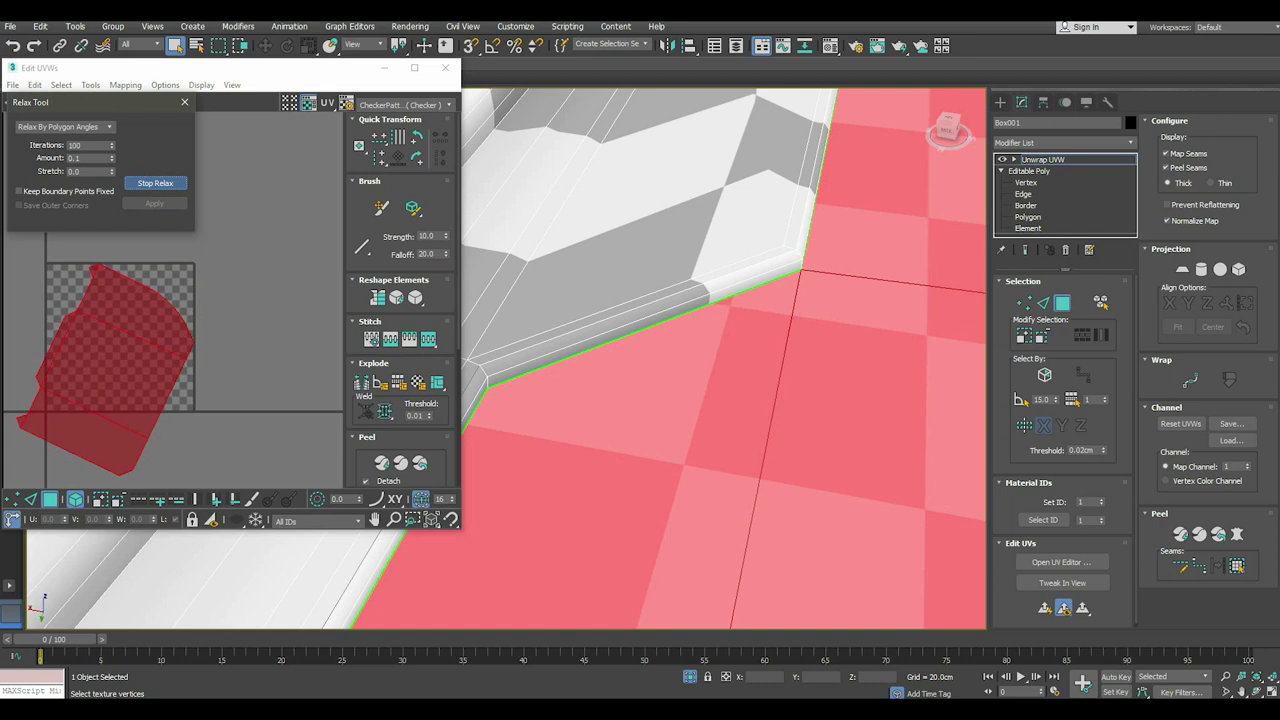
click(140, 182)
click(154, 203)
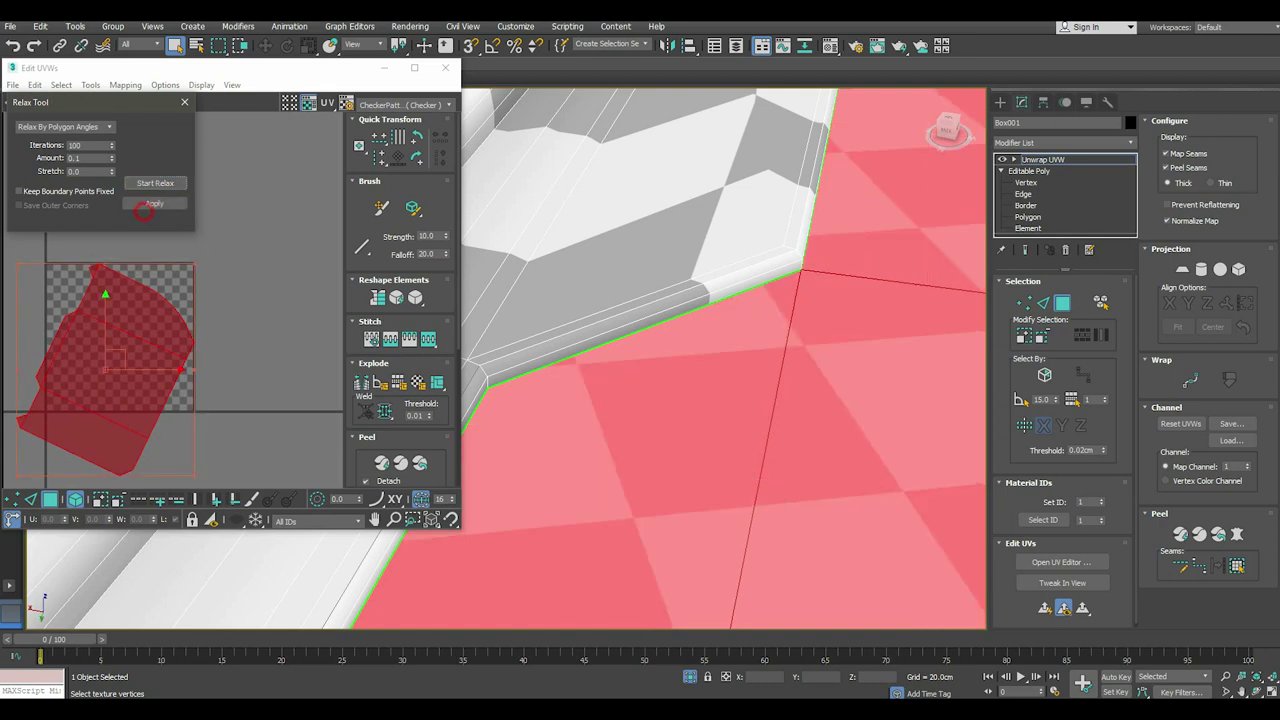
Rotate the top-face shell upright by about 20 degrees.
scroll(308, 408, down, 2)
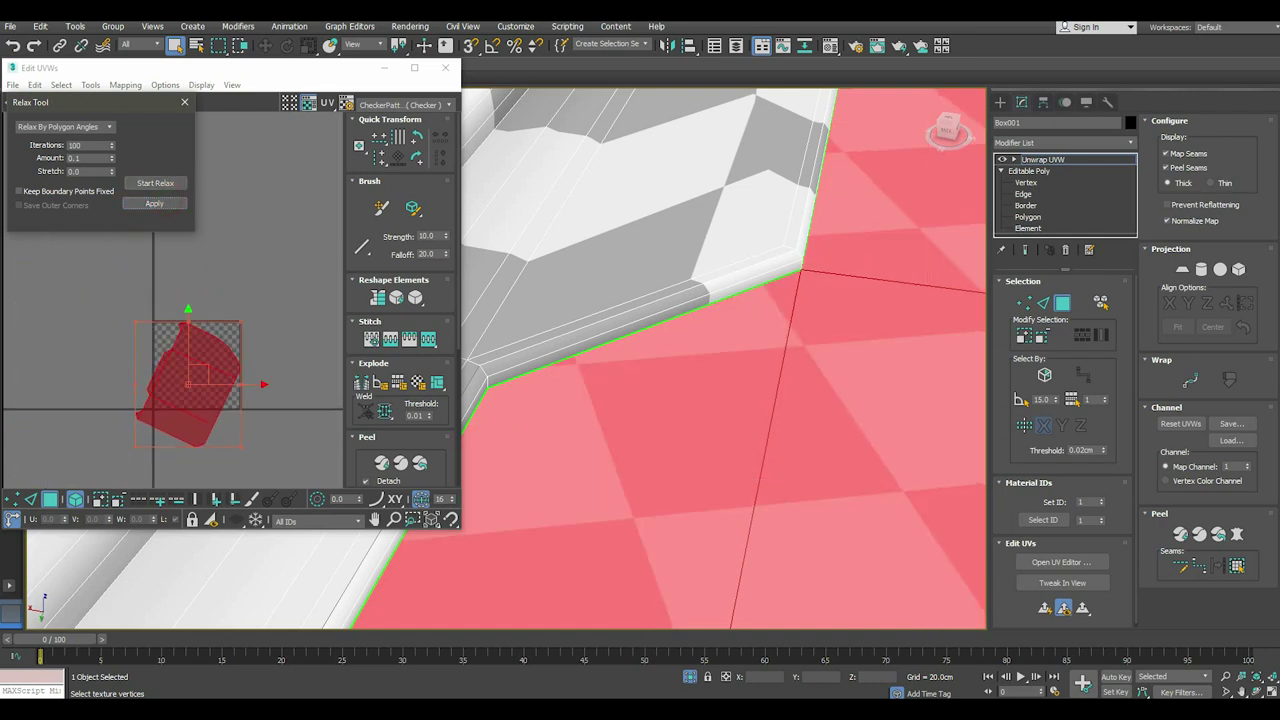
drag(460, 528, 502, 558)
drag(100, 102, 77, 152)
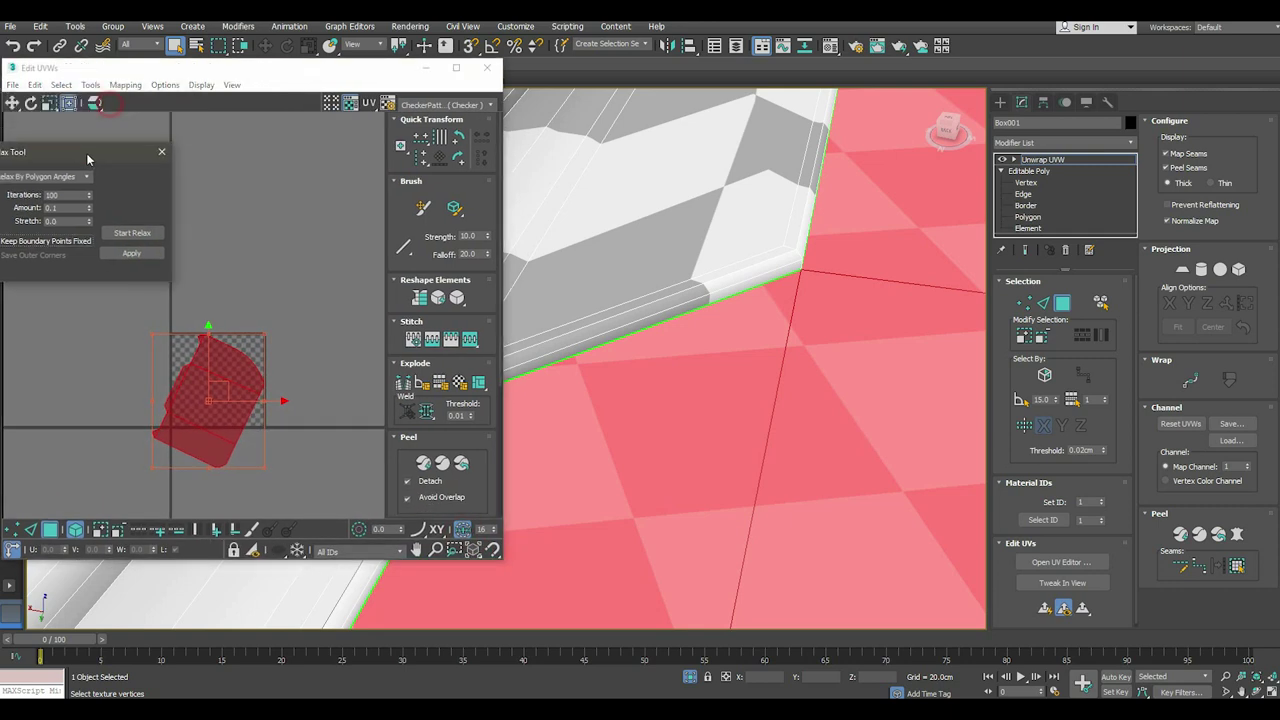
click(31, 103)
mouse_move(215, 400)
mouse_down()
mouse_move(178, 345)
mouse_move(200, 338)
mouse_up()
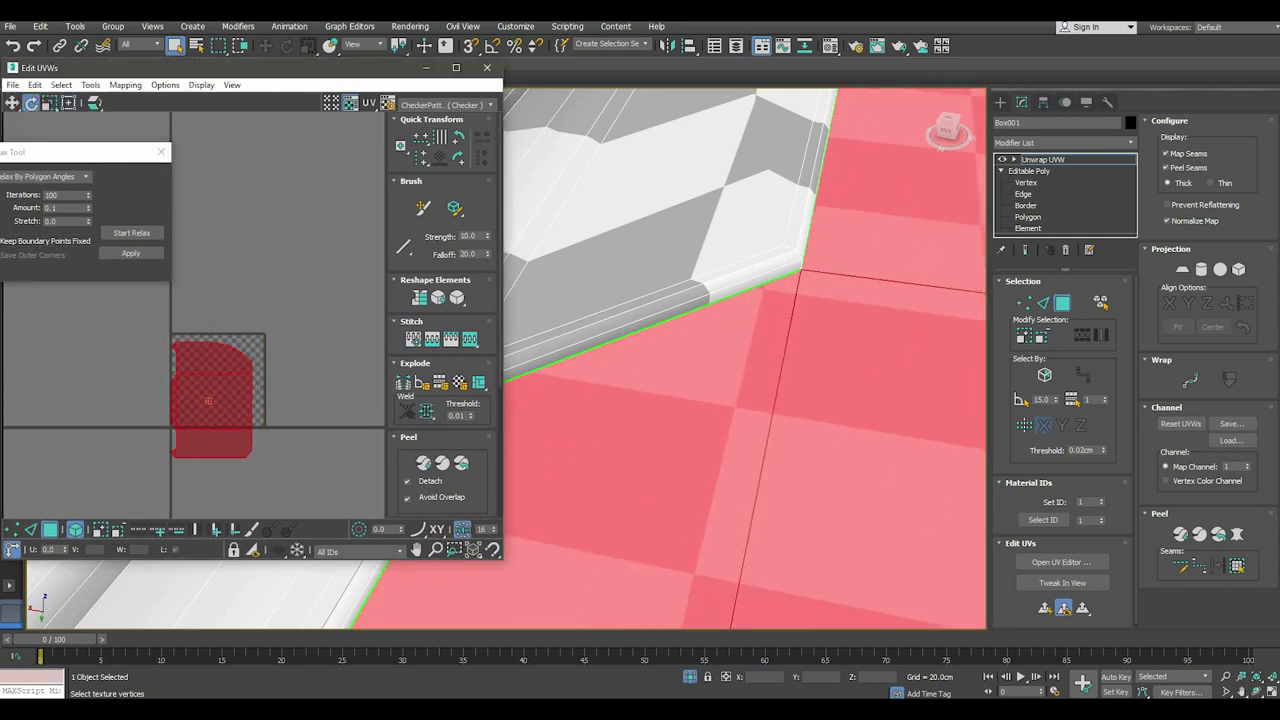
Pack and rescale the shell into the UV square, then deselect it.
scroll(447, 435, down, 3)
scroll(401, 450, down, 2)
click(401, 430)
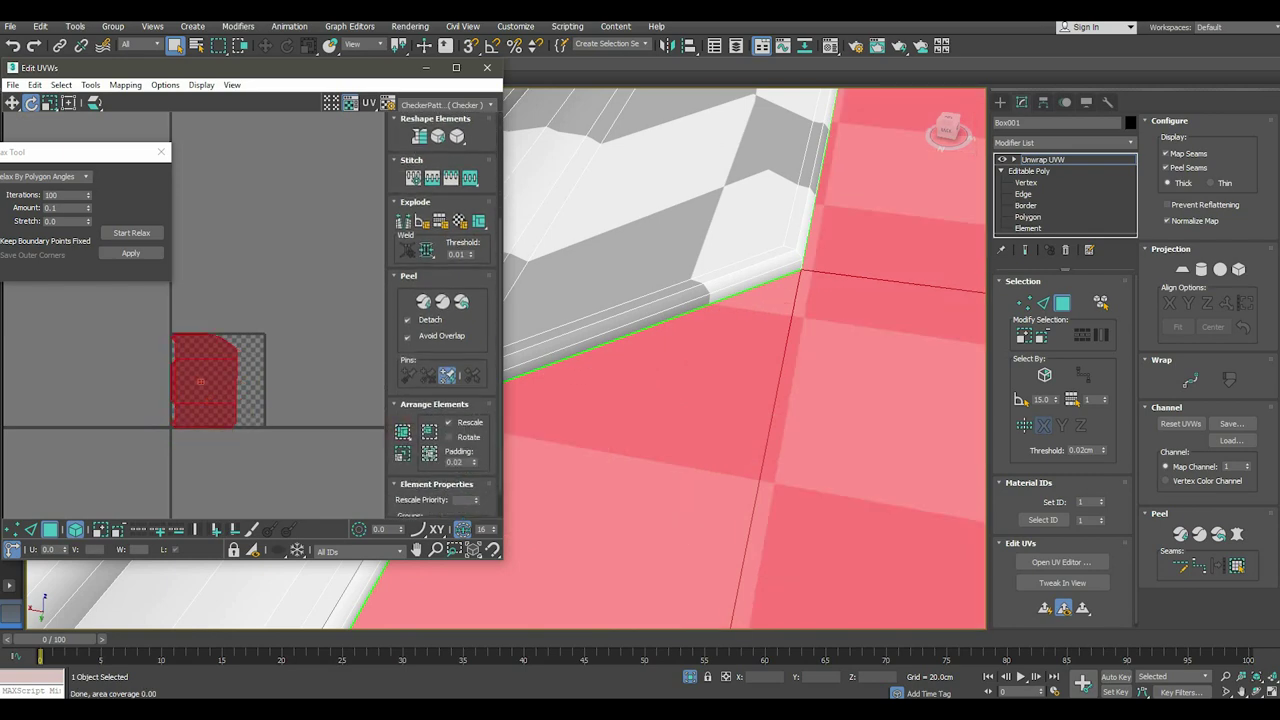
click(310, 396)
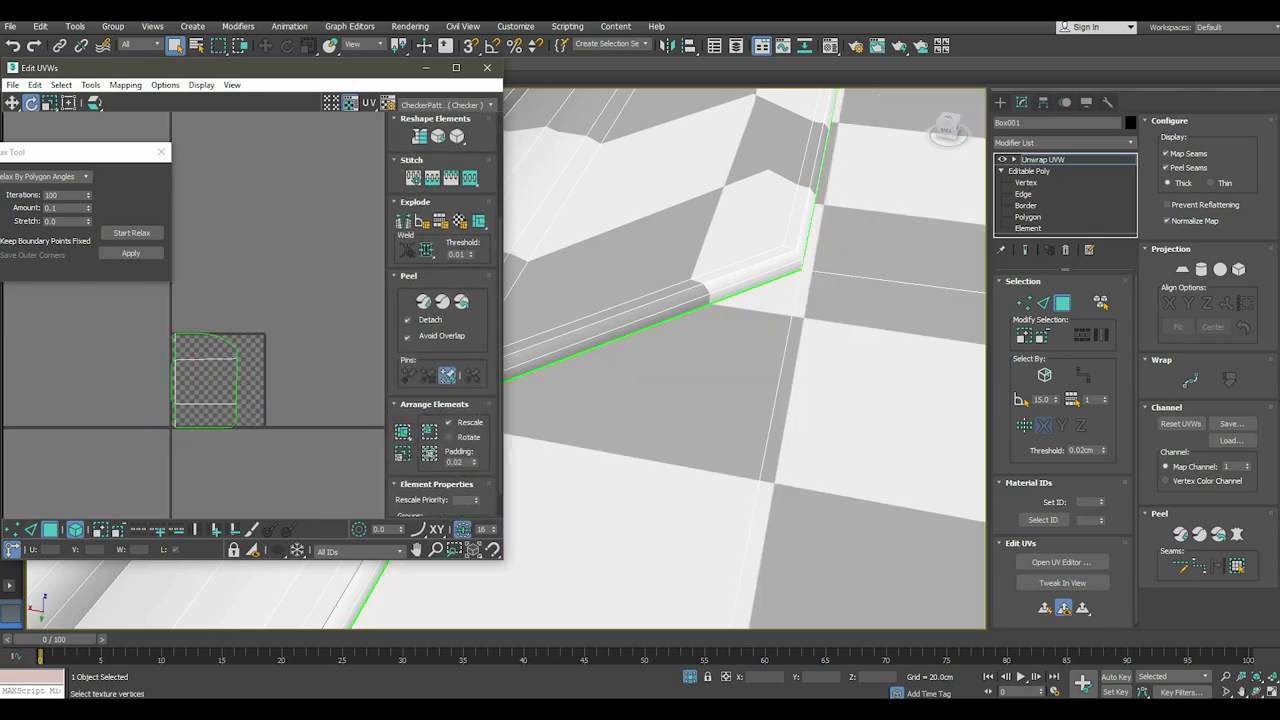
scroll(745, 360, down, 2)
scroll(745, 360, down, 2)
scroll(745, 360, down, 2)
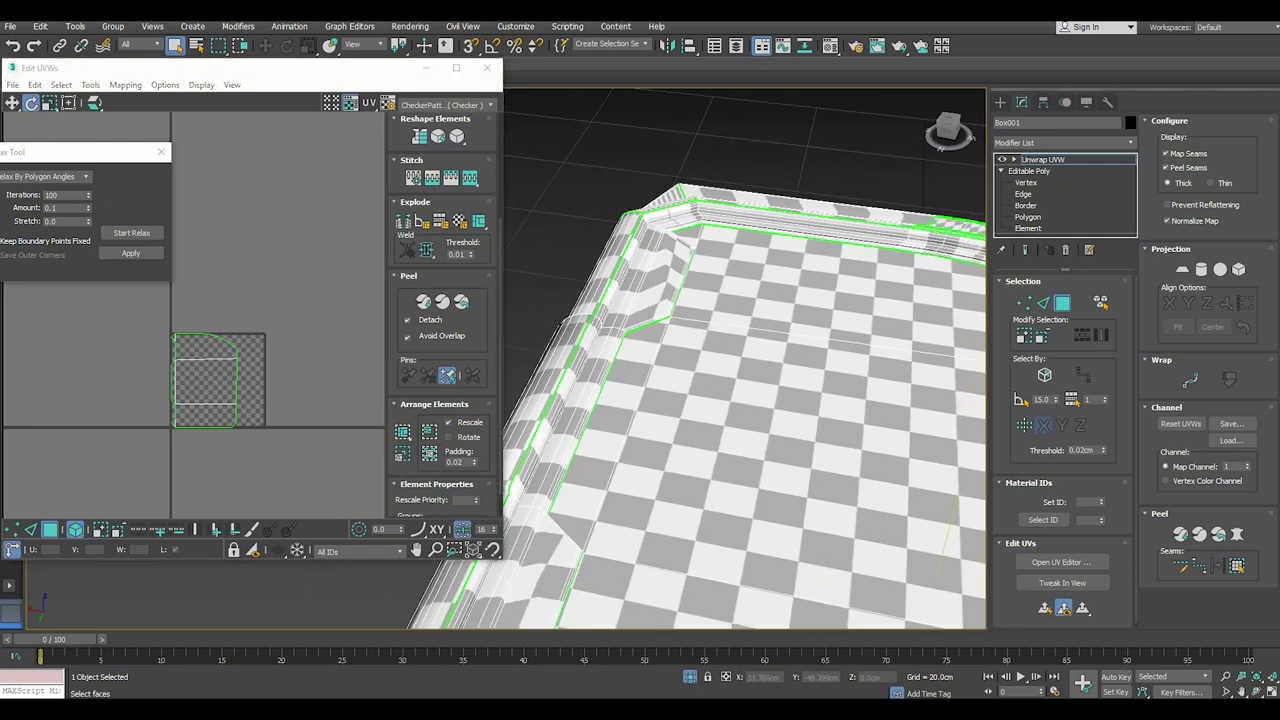
Reselect the top-face shell and grow the selection outward onto the chamfer faces.
click(205, 415)
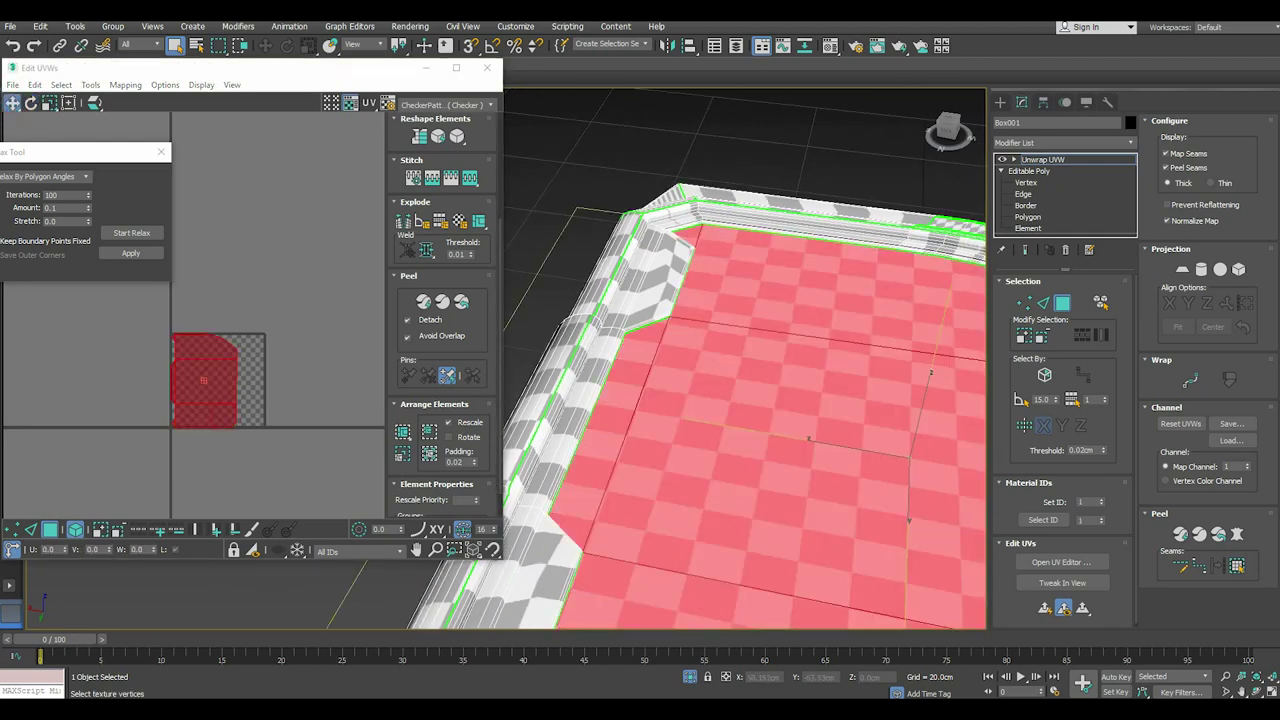
click(68, 103)
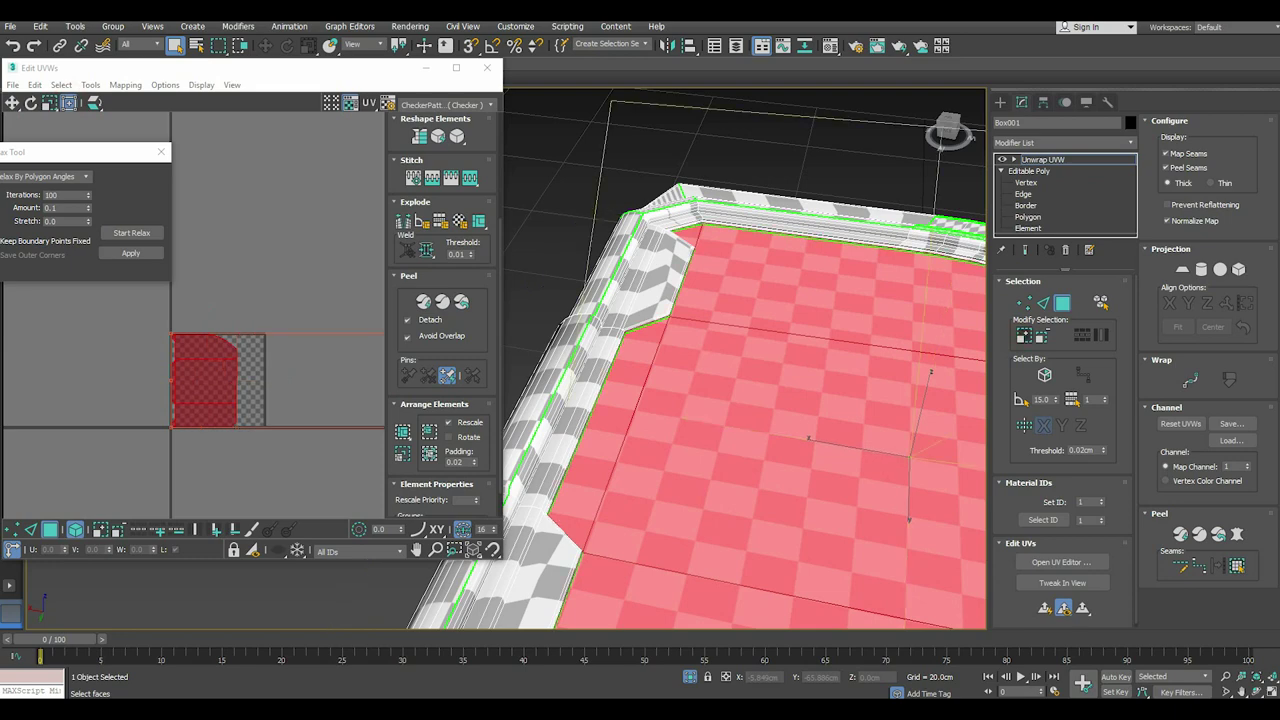
click(1022, 336)
click(1022, 336)
click(1022, 336)
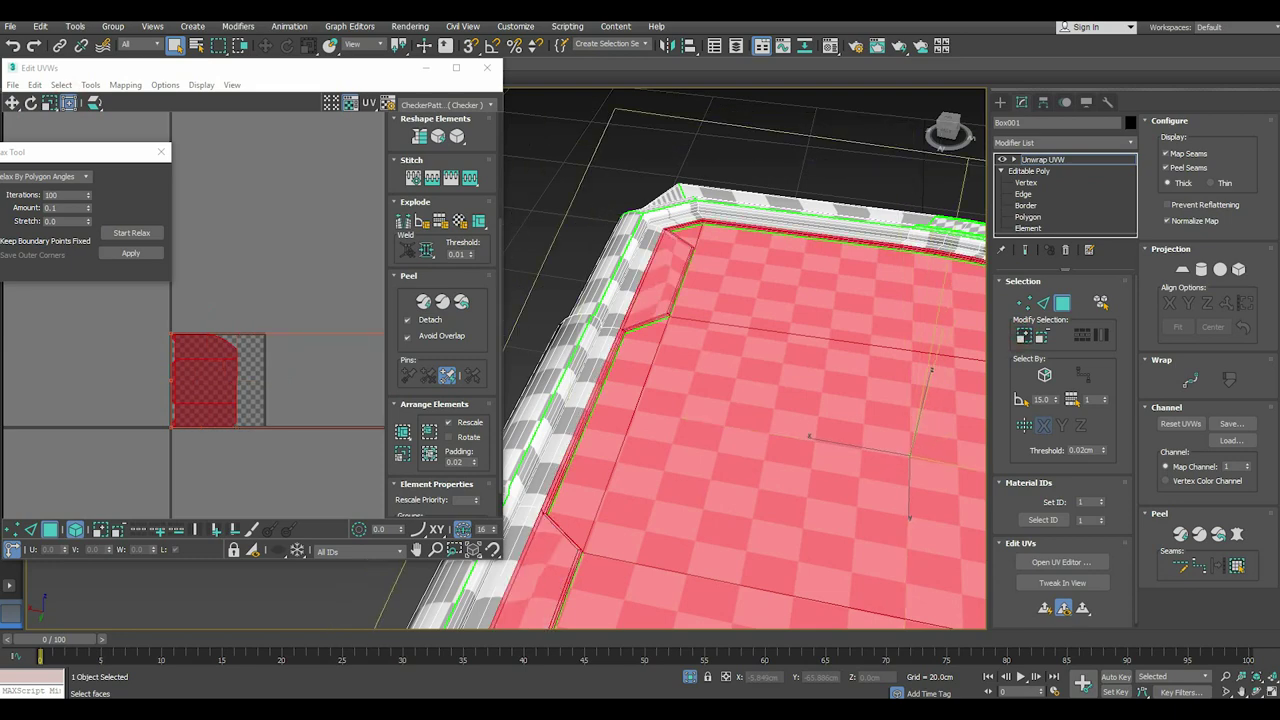
alt+middle_drag(745, 380, 745, 340)
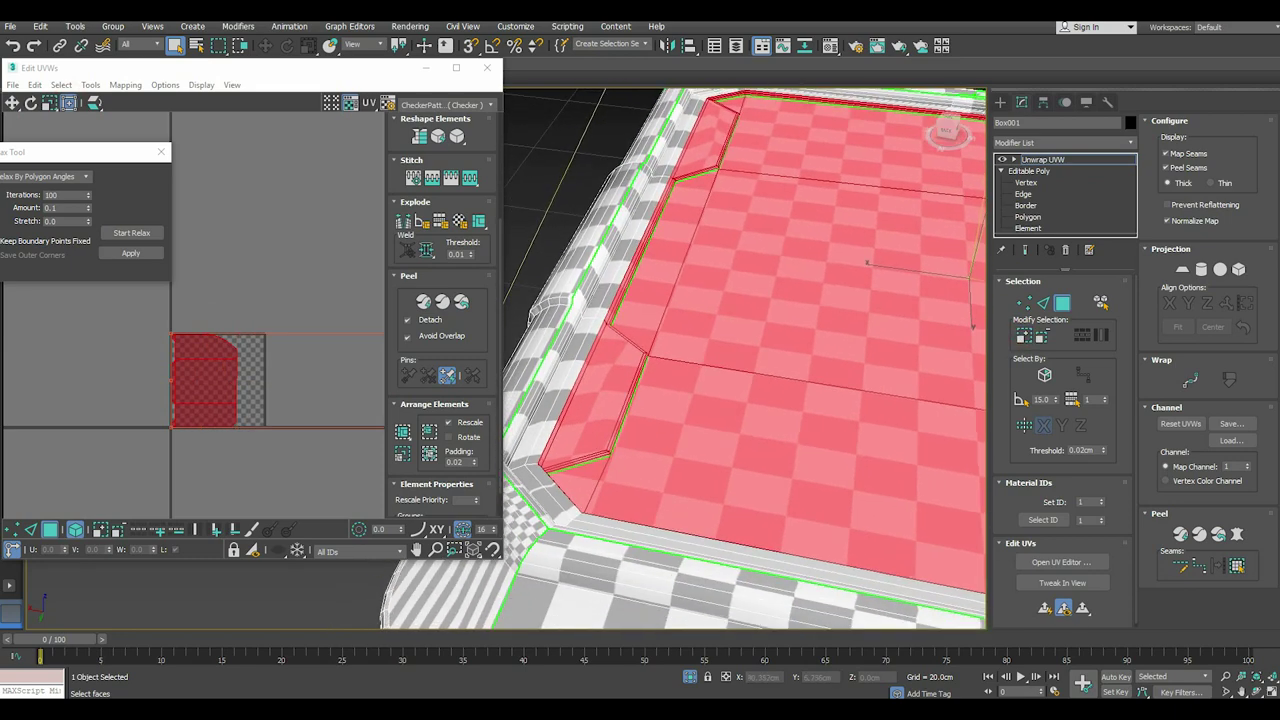
scroll(615, 311, up, 5)
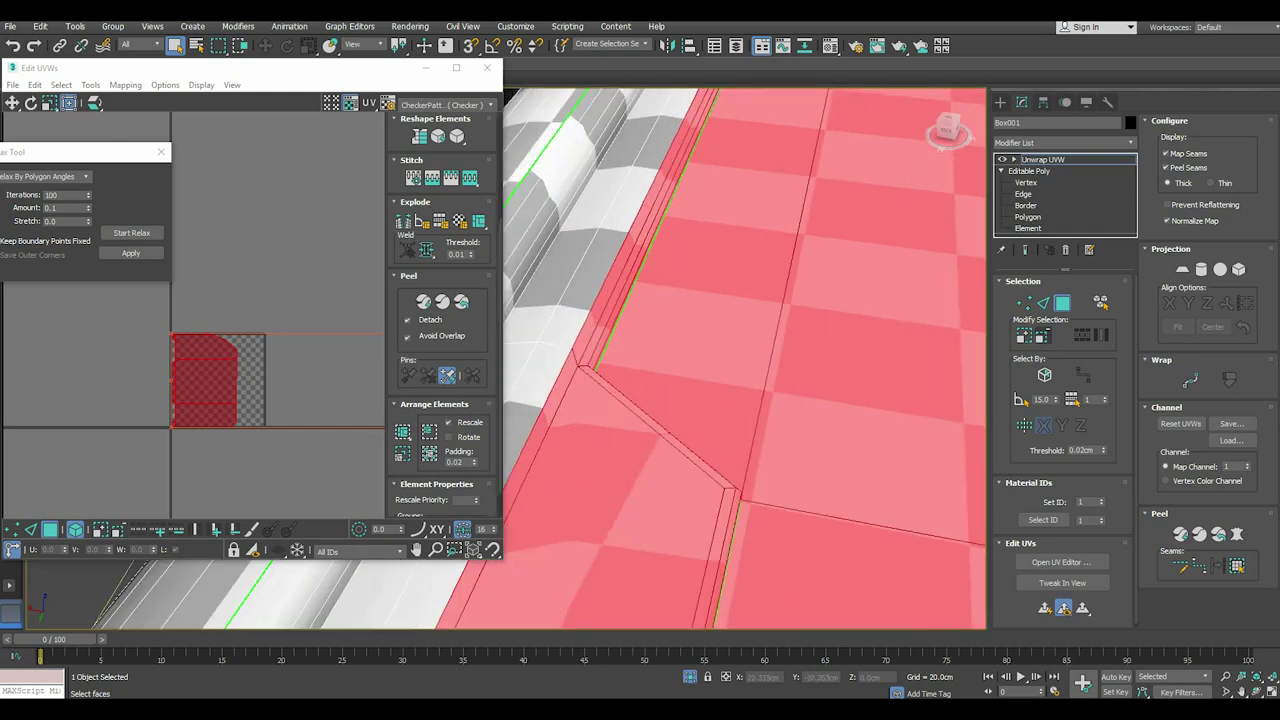
click(1024, 336)
click(1024, 336)
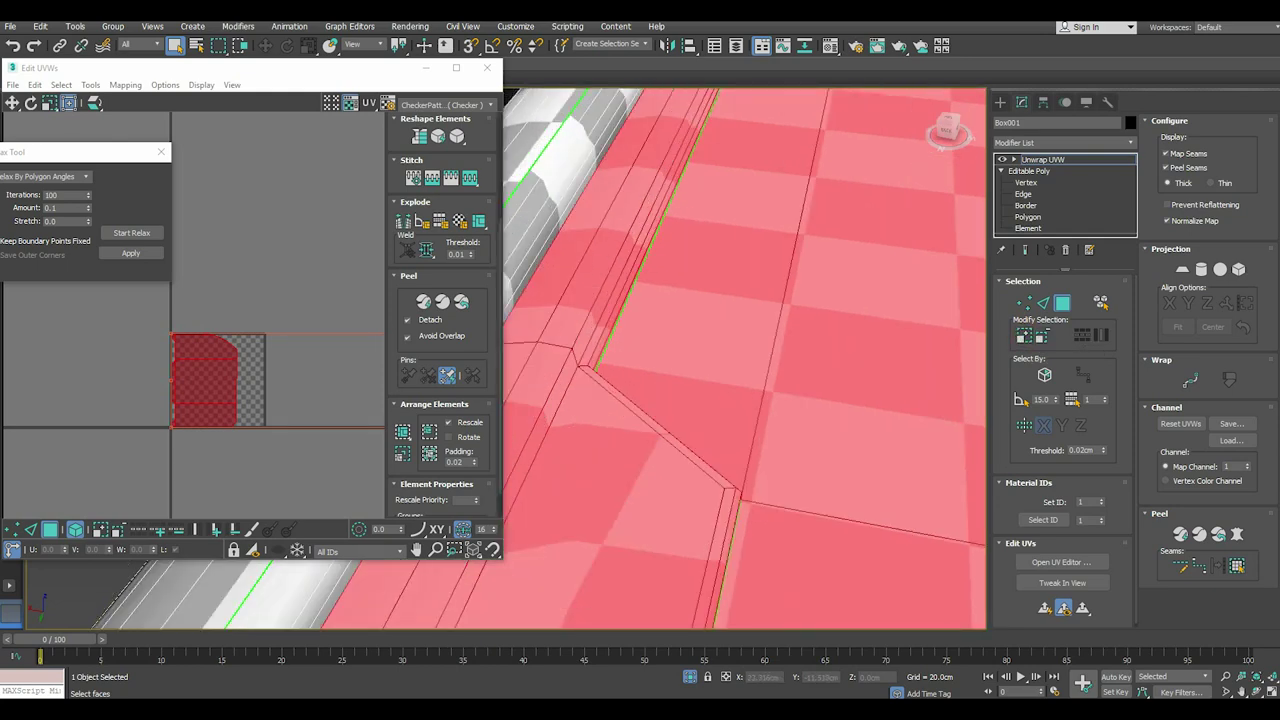
Shrink the selection back two steps and deselect the centre faces, keeping only the chamfer strip.
scroll(696, 409, down, 3)
click(1024, 336)
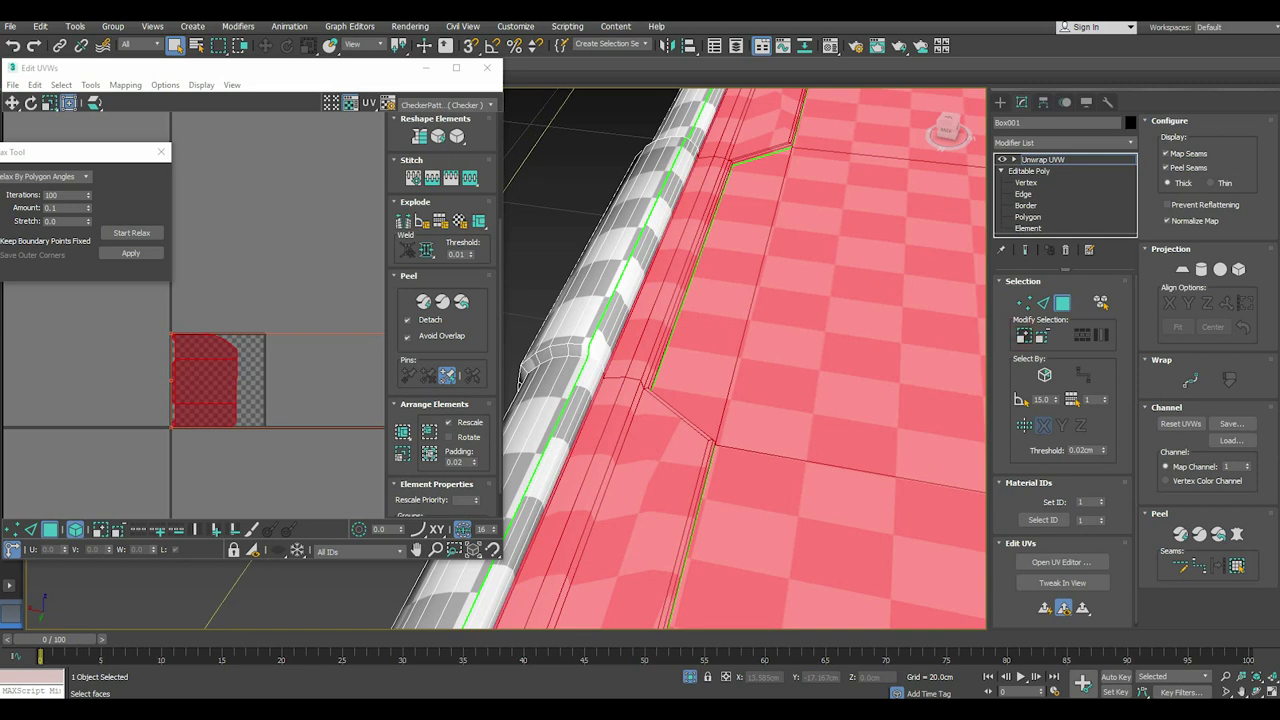
click(1043, 336)
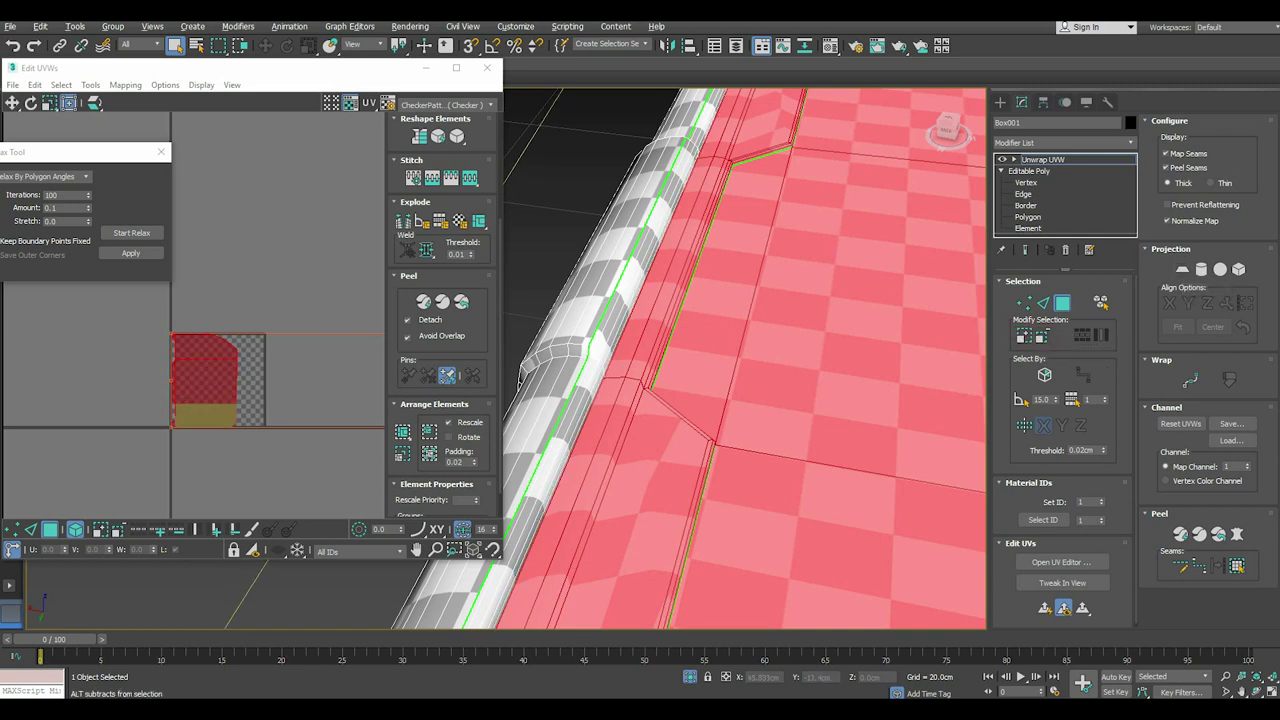
click(75, 529)
alt+drag(145, 322, 262, 382)
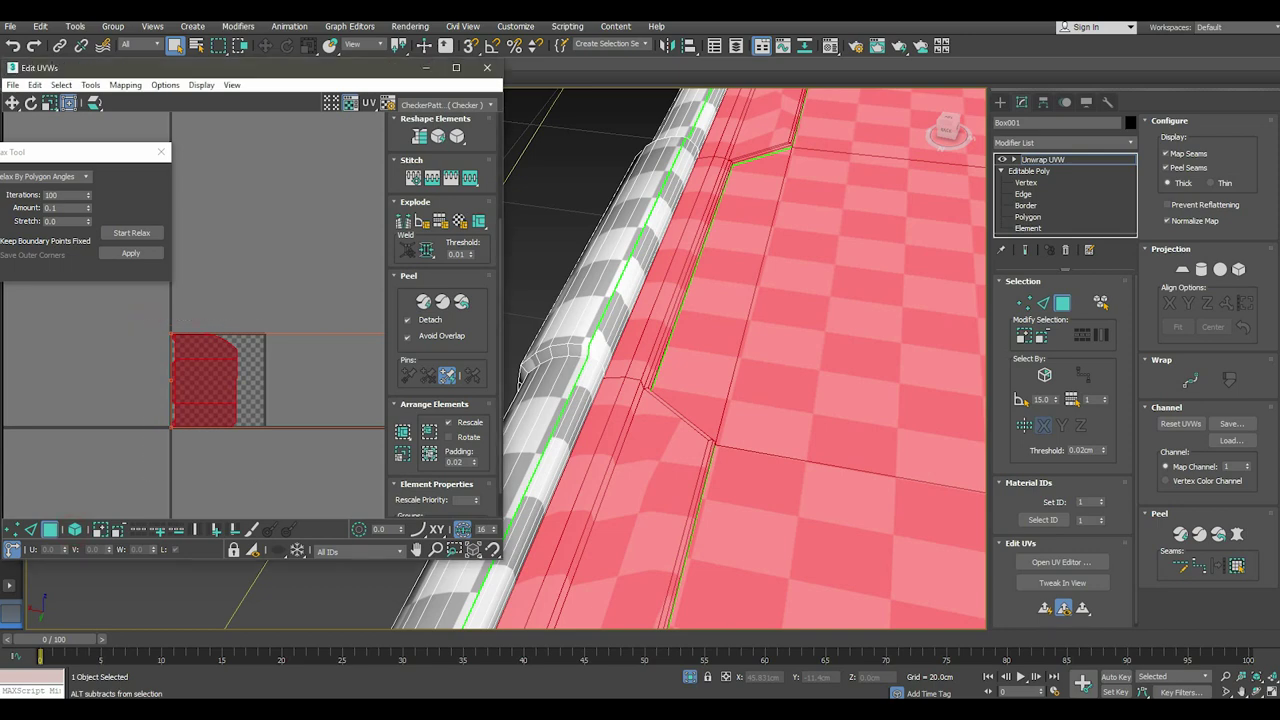
key(z)
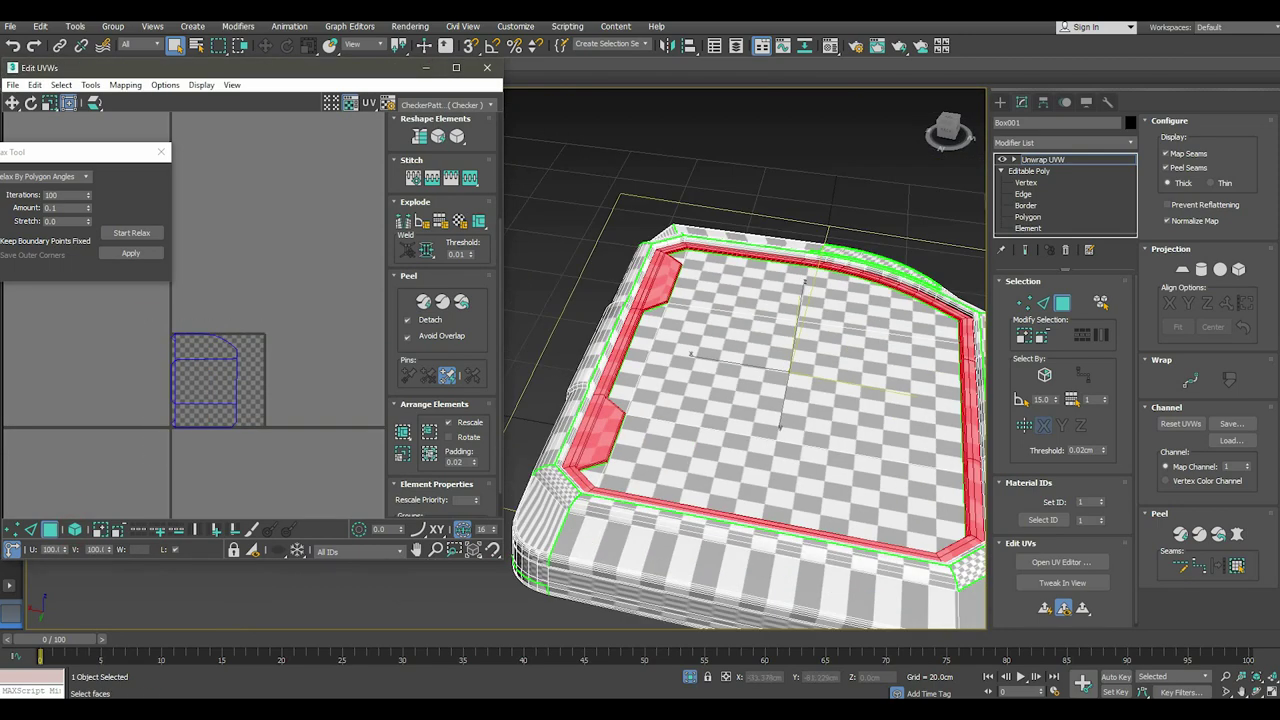
Select the centre top face and relax its UV island with Start/Stop Relax.
click(780, 370)
key(w)
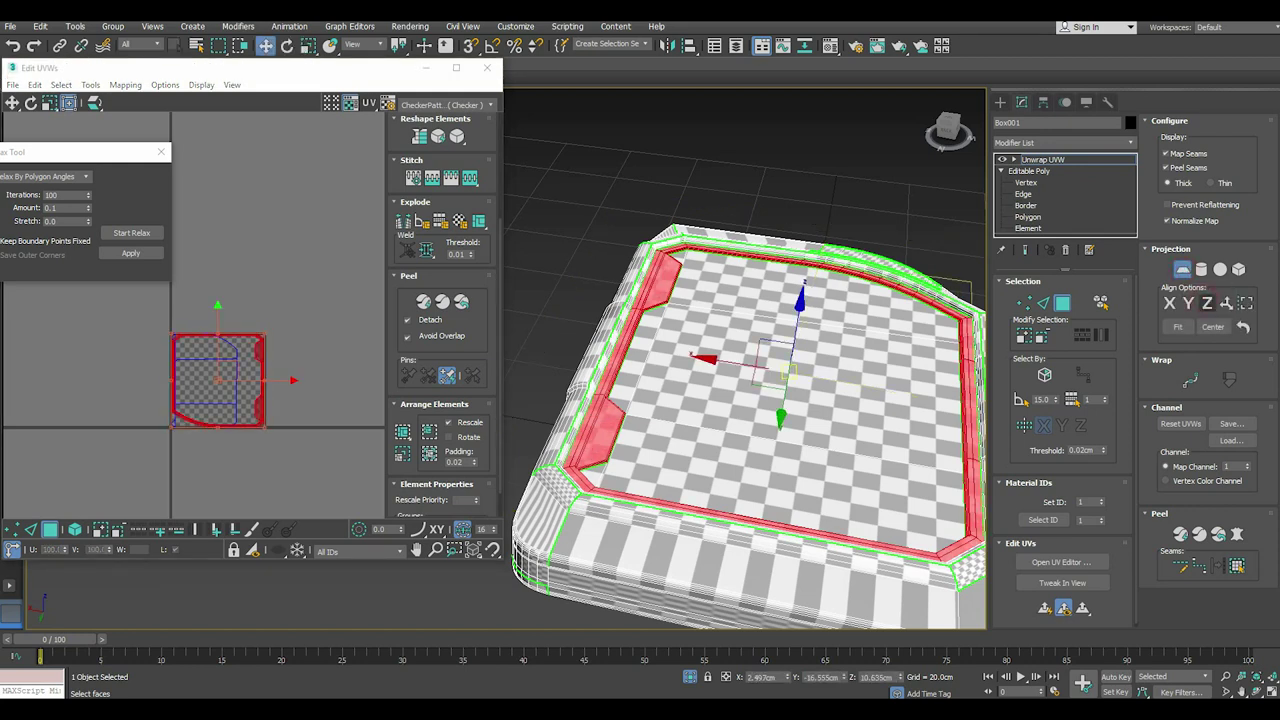
key(q)
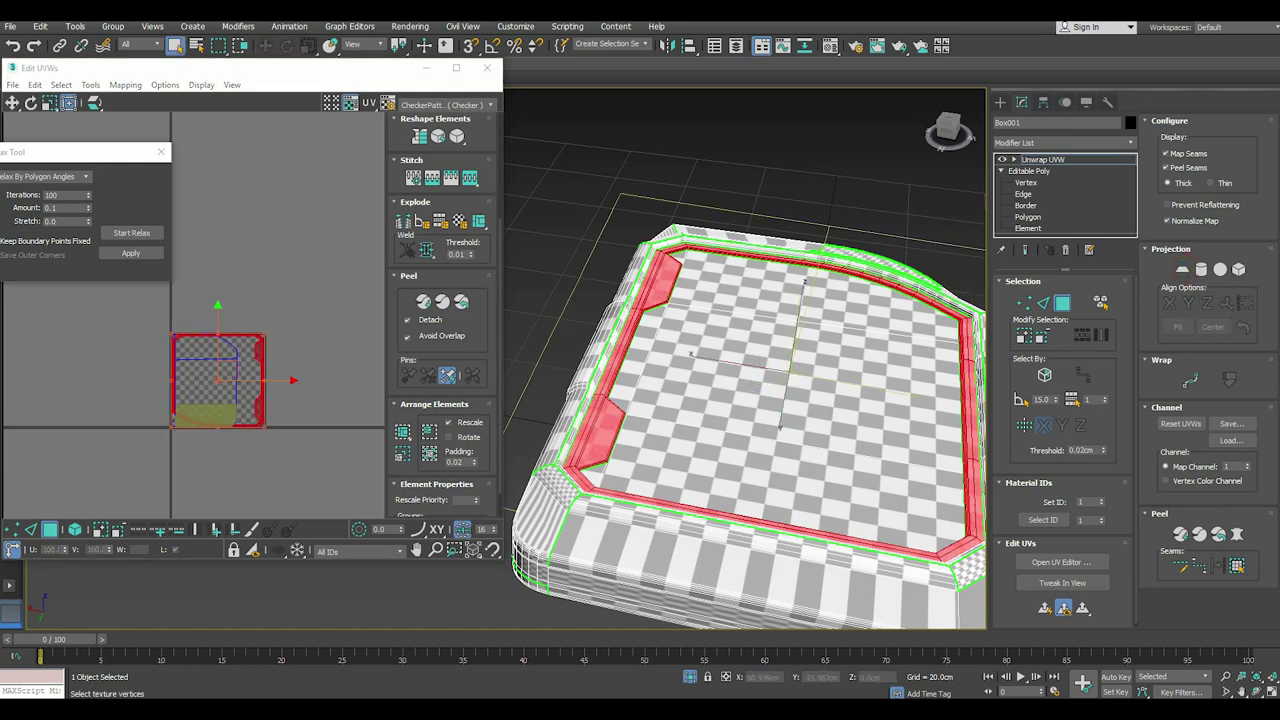
right_click(219, 425)
click(255, 466)
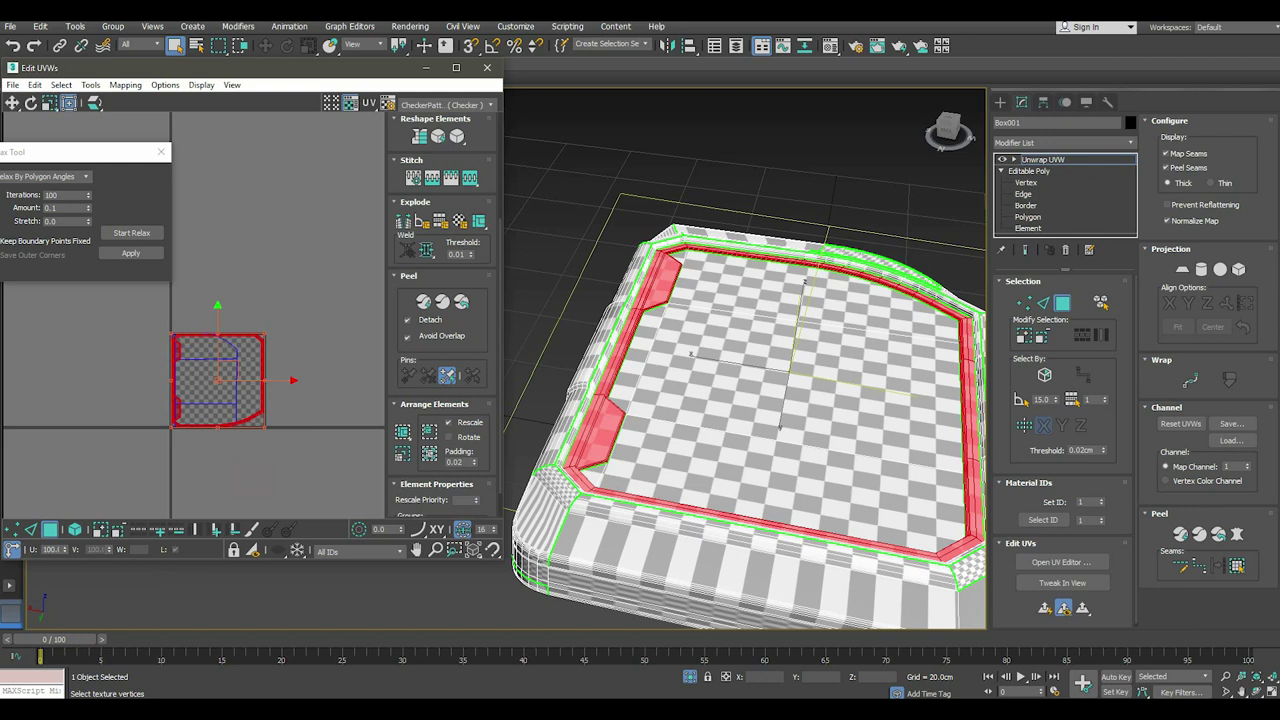
click(131, 232)
click(131, 232)
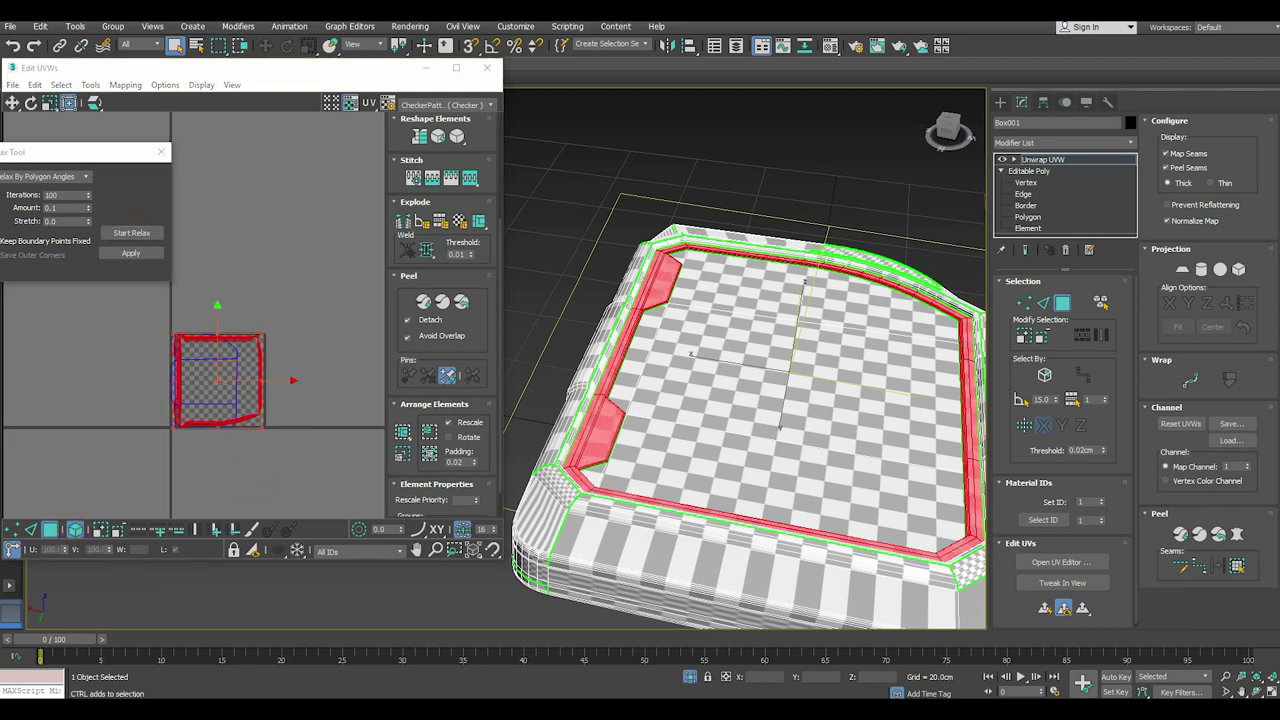
Select the whole UV island and flip it horizontally.
drag(133, 338, 265, 462)
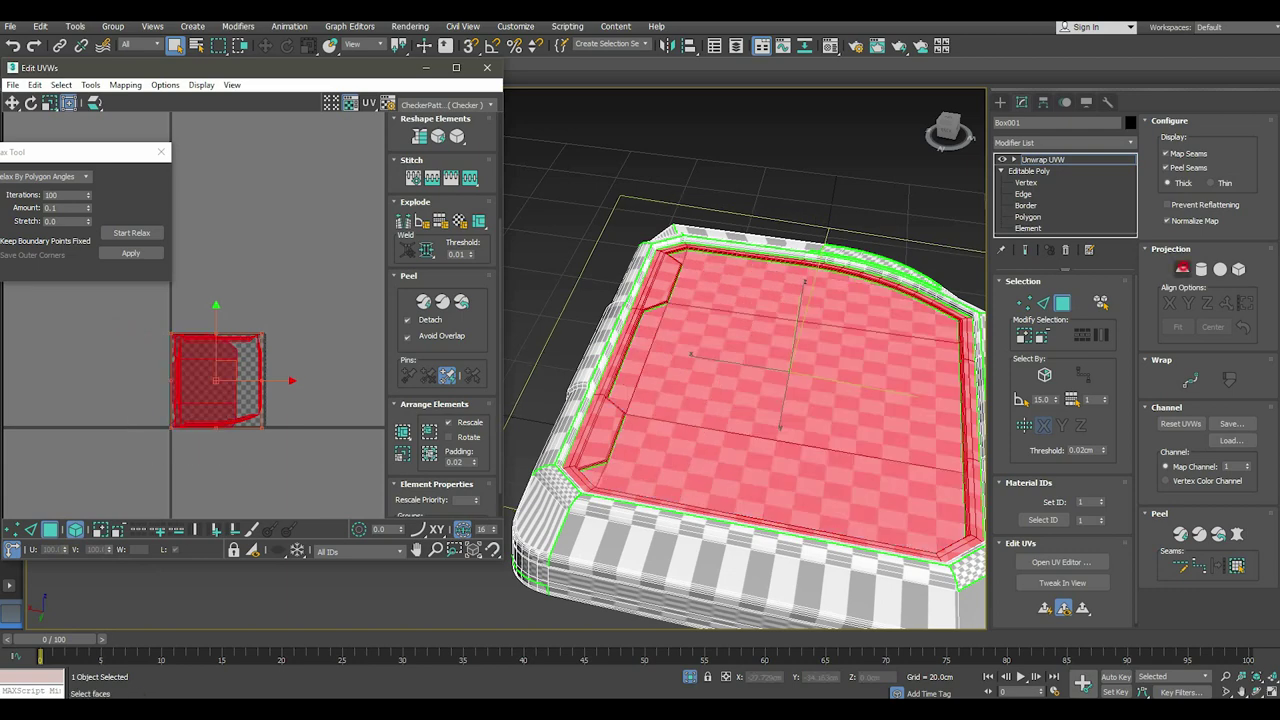
click(265, 46)
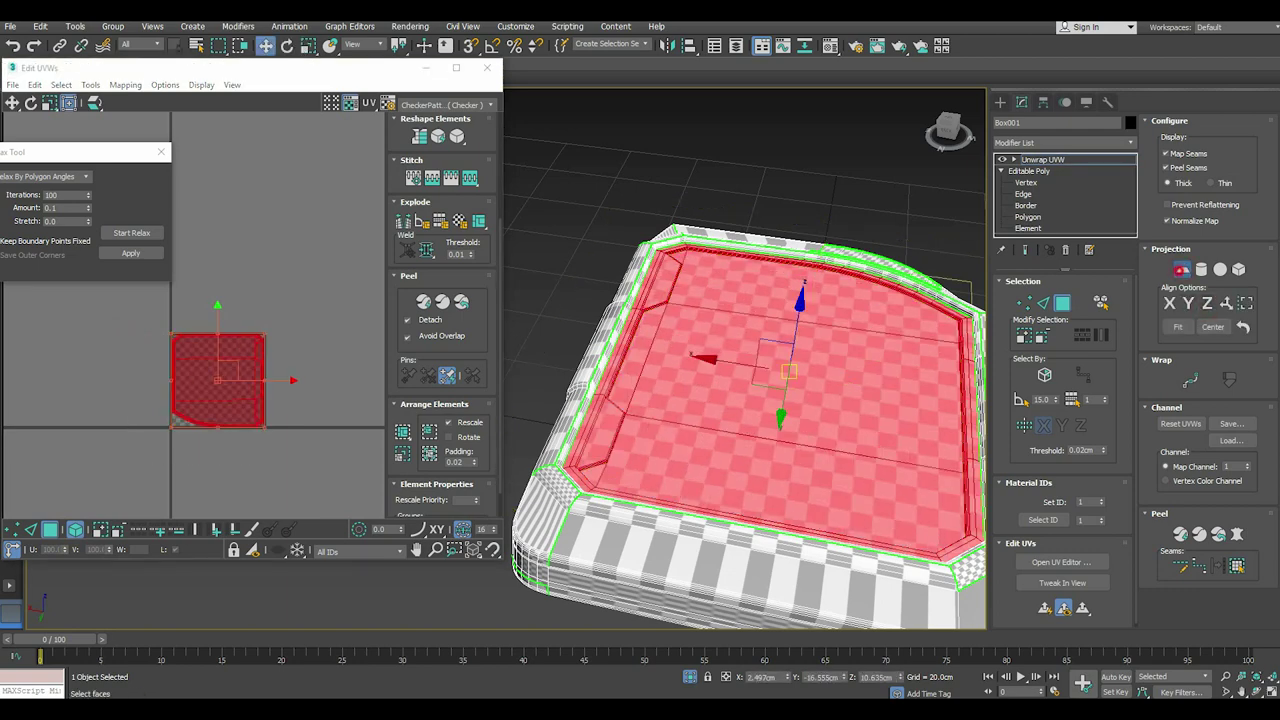
right_click(226, 356)
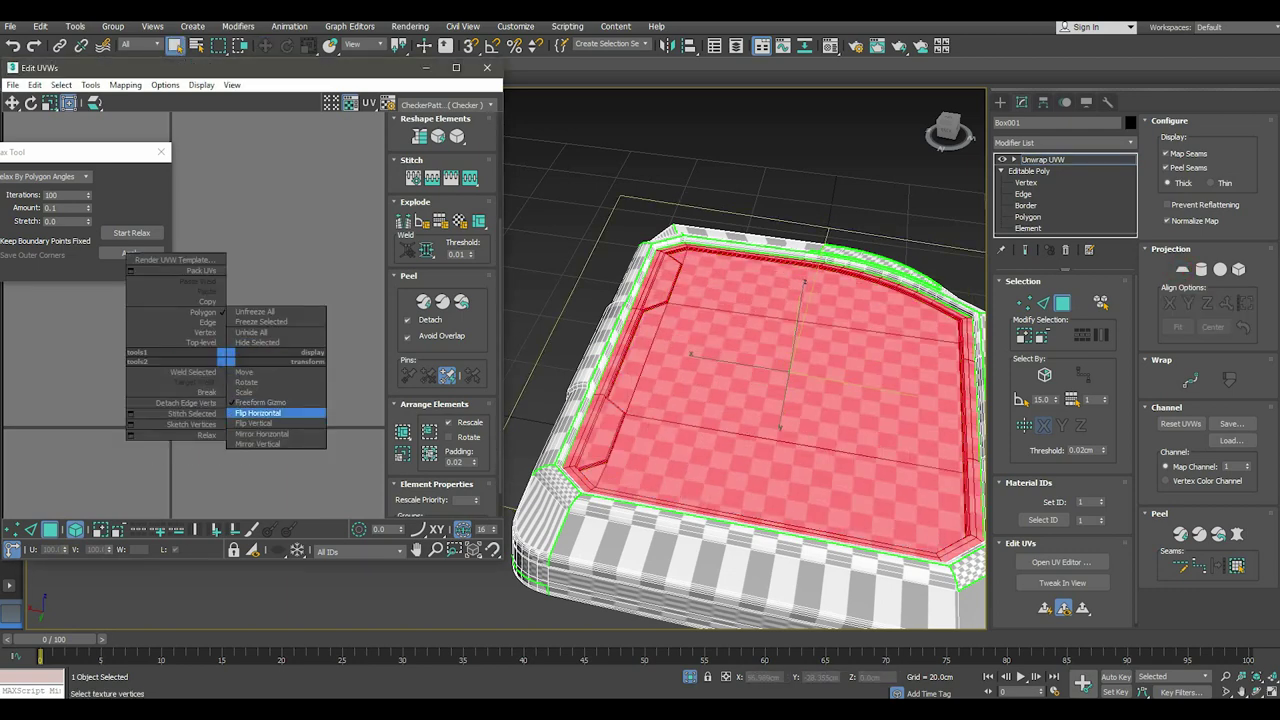
click(258, 413)
alt+middle_drag(700, 420, 575, 437)
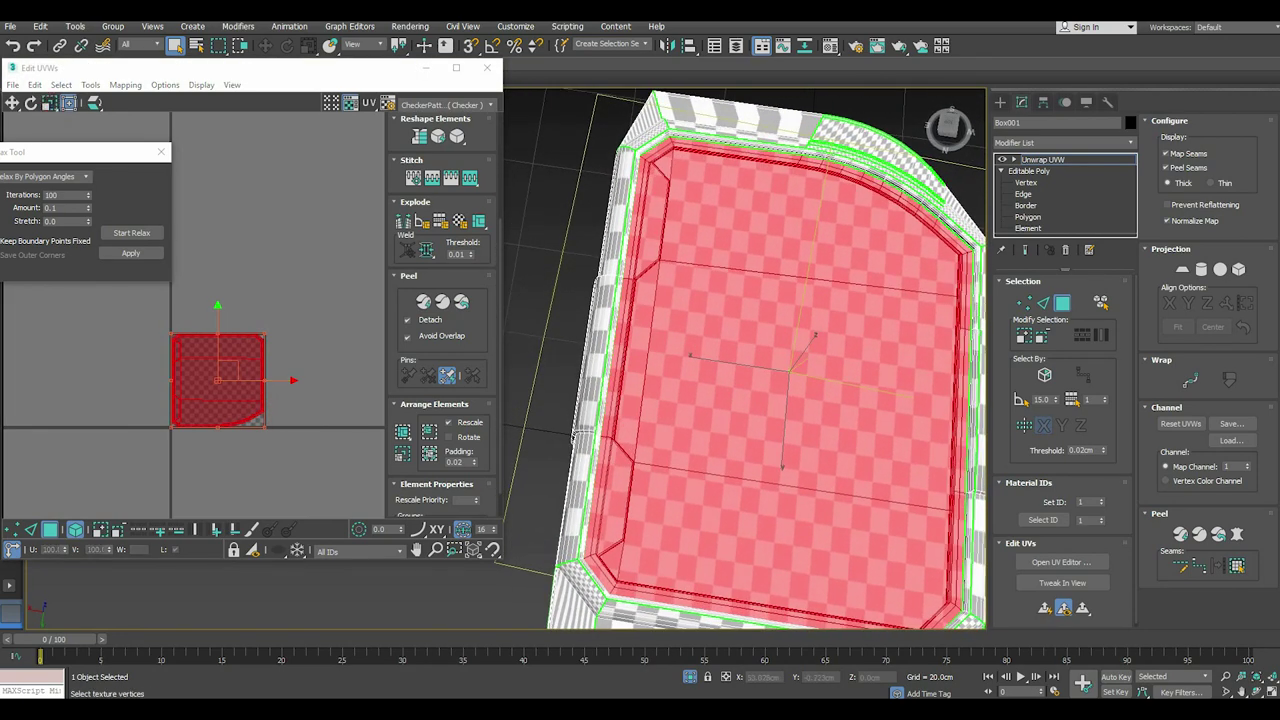
Select all and nudge the UV shell slightly left, then clear the selection.
click(50, 116)
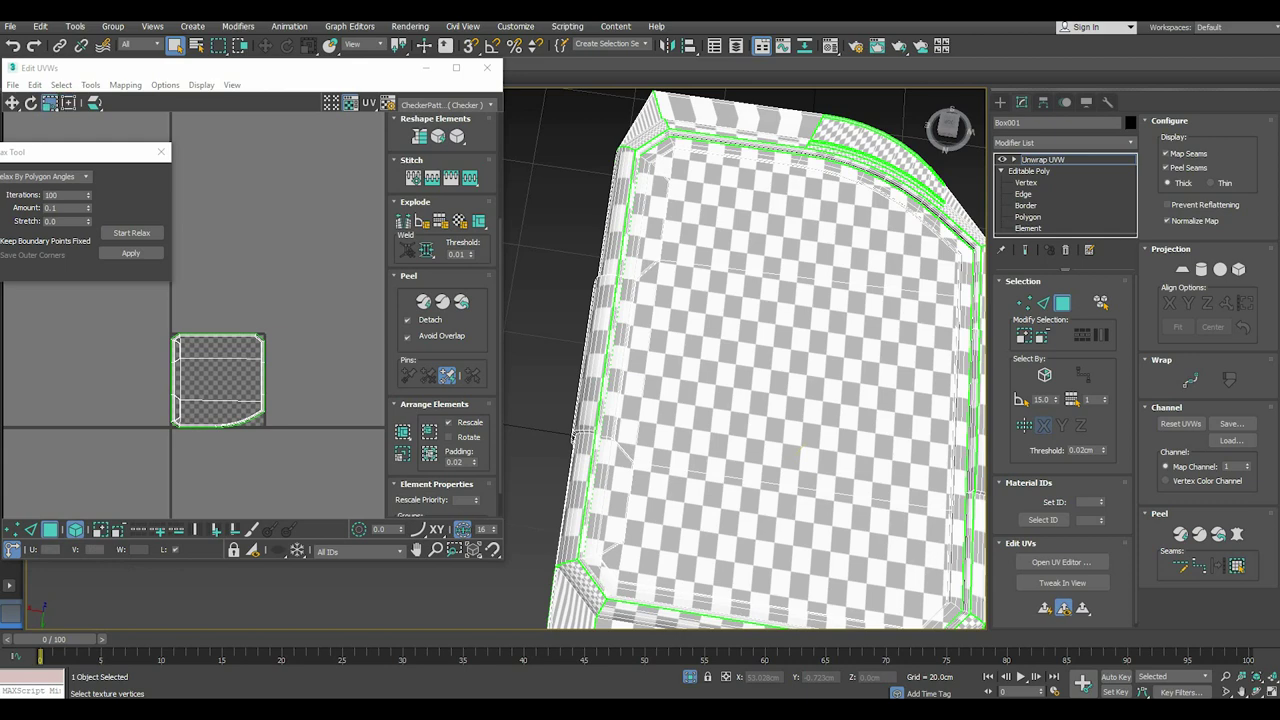
key(ctrl+a)
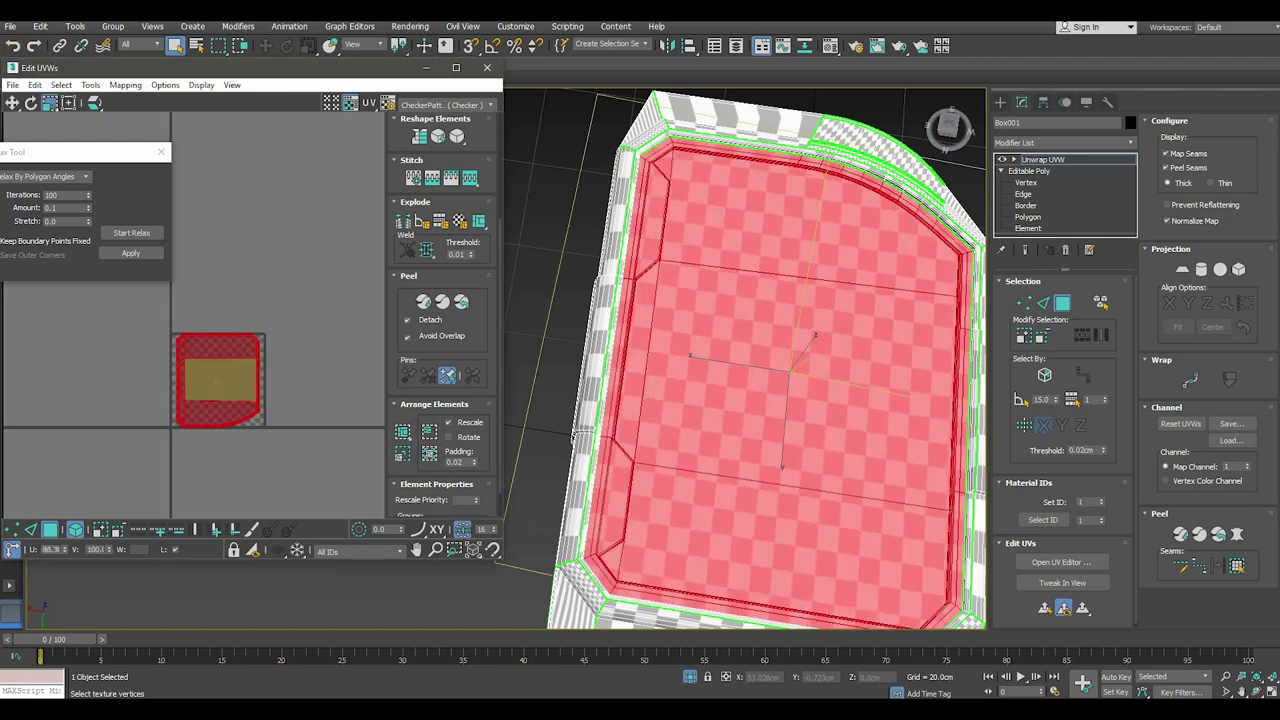
drag(218, 378, 206, 378)
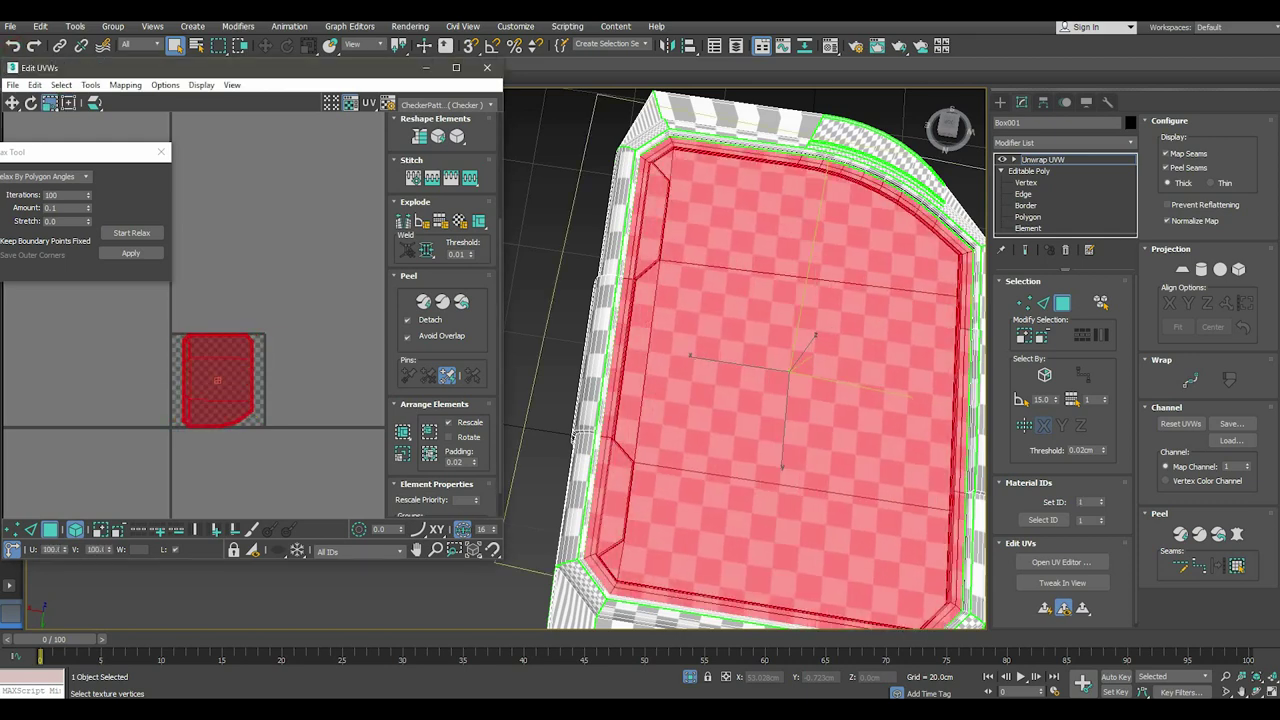
click(330, 393)
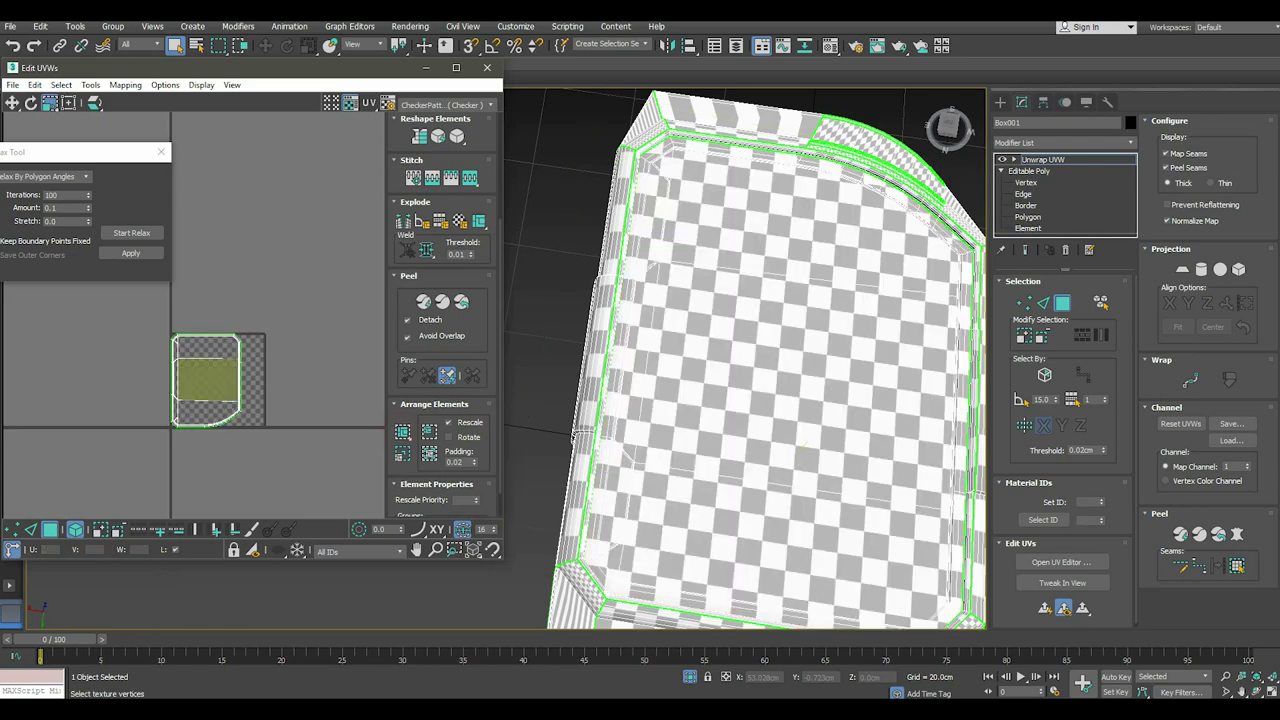
scroll(230, 330, up, 3)
scroll(230, 330, up, 3)
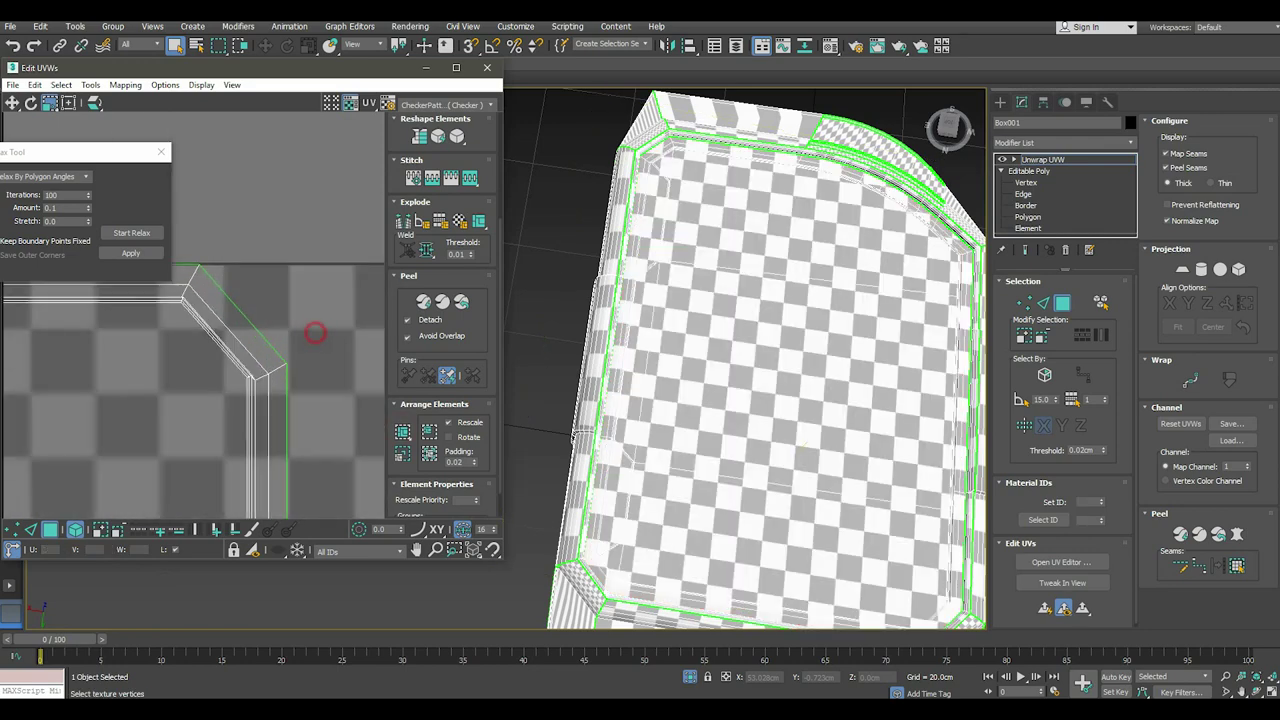
scroll(315, 333, down, 3)
scroll(315, 333, down, 2)
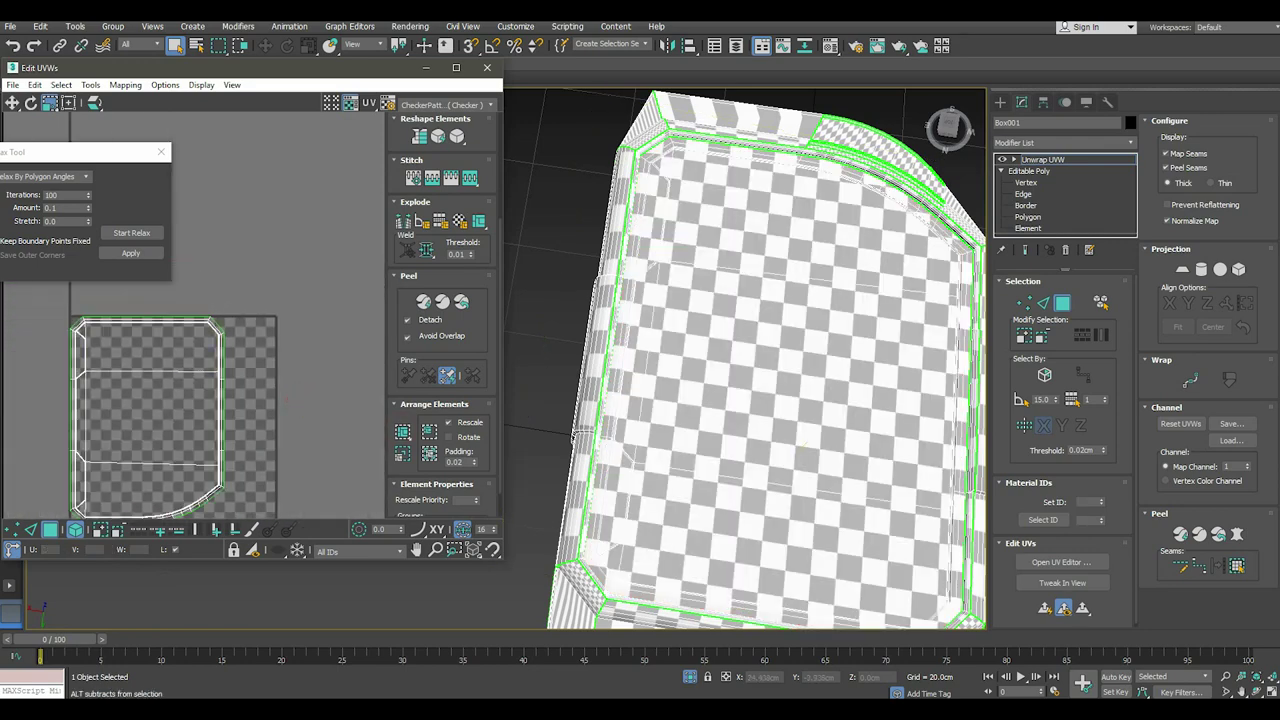
Drag-select the faces on the box's top in the viewport.
alt+middle_drag(720, 300, 763, 253)
drag(763, 253, 812, 512)
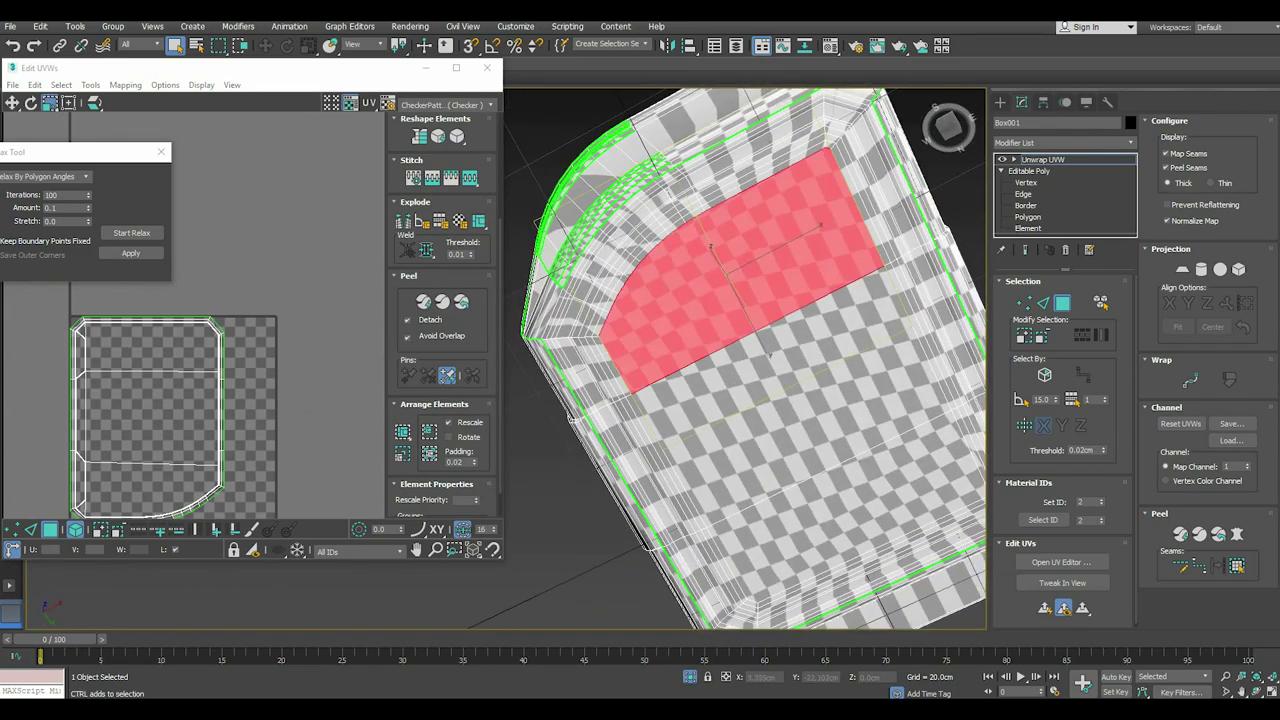
scroll(760, 460, up, 3)
alt+middle_drag(760, 460, 780, 370)
scroll(676, 175, up, 4)
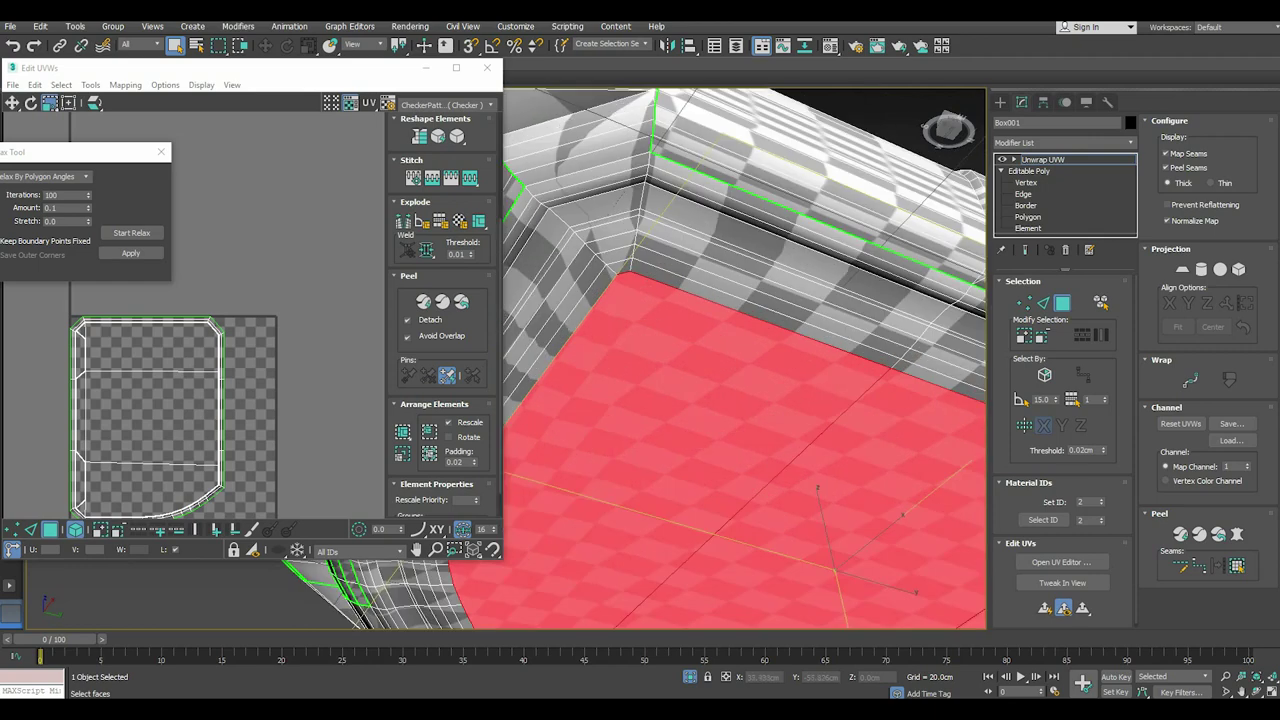
Grow the selection ring by ring over the bevelled faces out to the green seam.
click(1020, 336)
click(1020, 336)
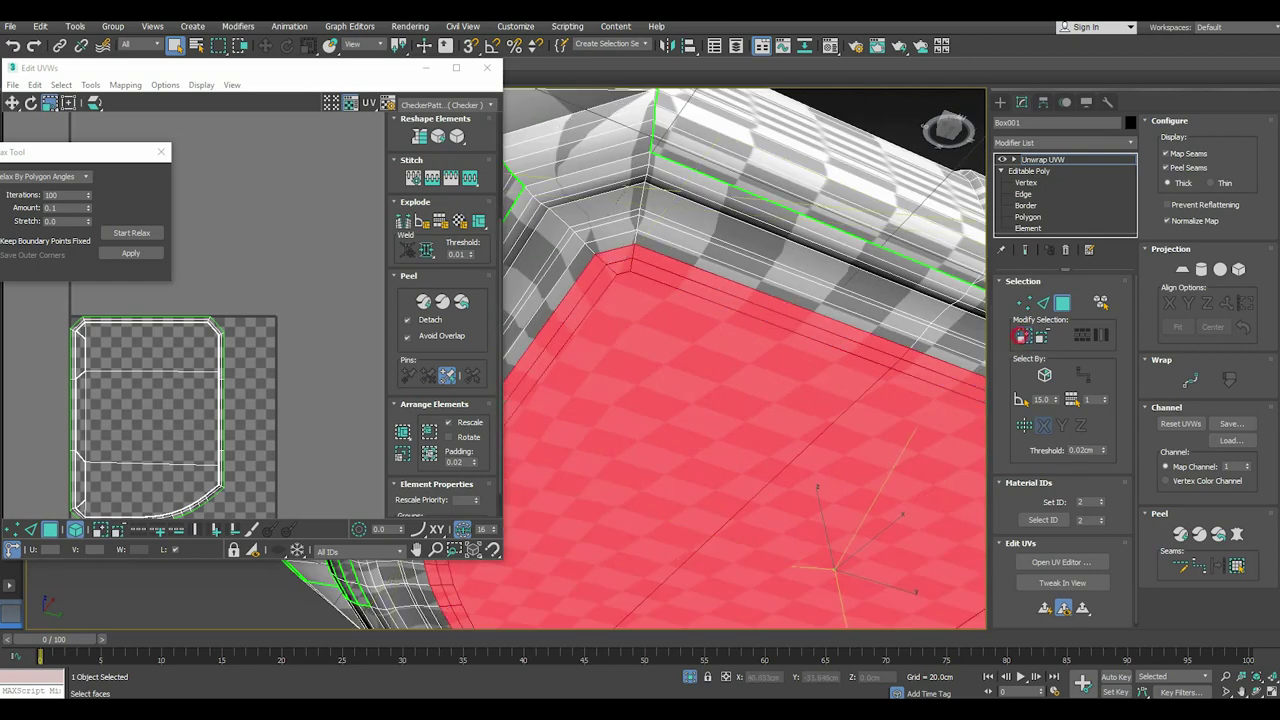
click(1020, 336)
click(1020, 336)
click(1020, 336)
click(1020, 336)
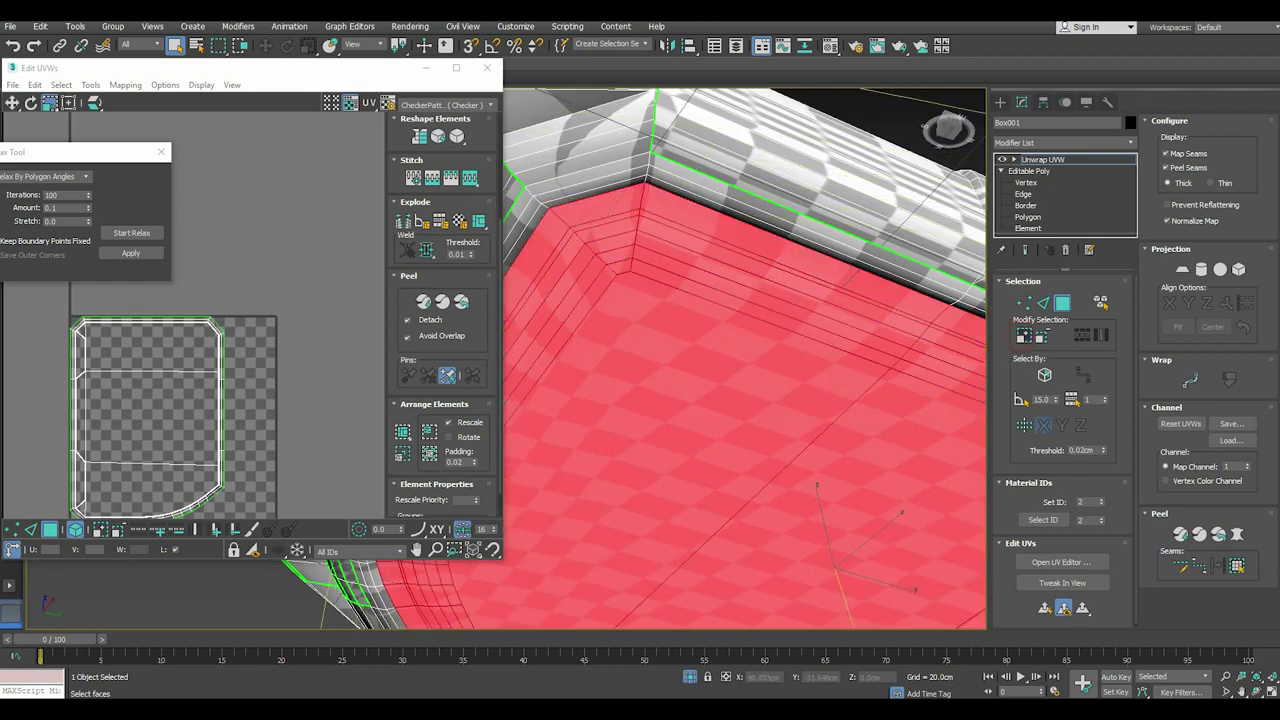
click(1020, 336)
click(1020, 336)
click(1020, 336)
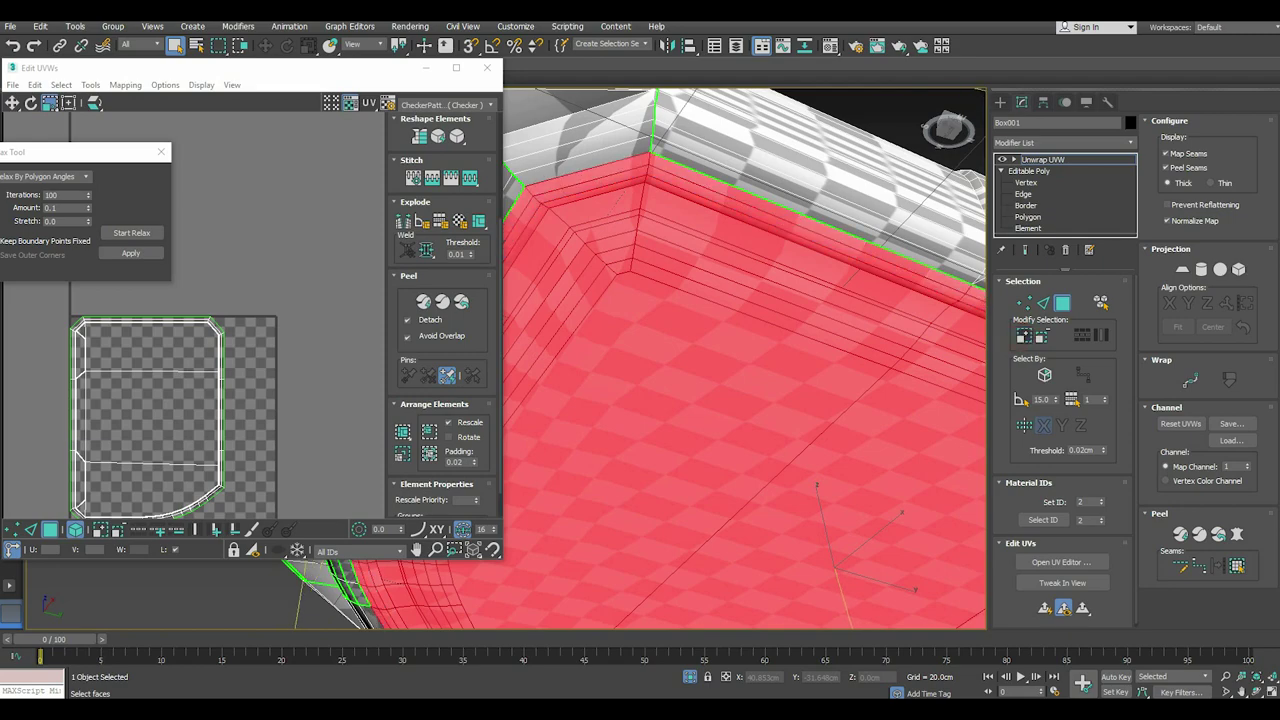
scroll(760, 378, down, 3)
mouse_move(760, 378)
alt+middle_down()
mouse_move(650, 445)
mouse_move(585, 430)
alt+middle_up()
scroll(650, 445, up, 3)
scroll(650, 445, up, 3)
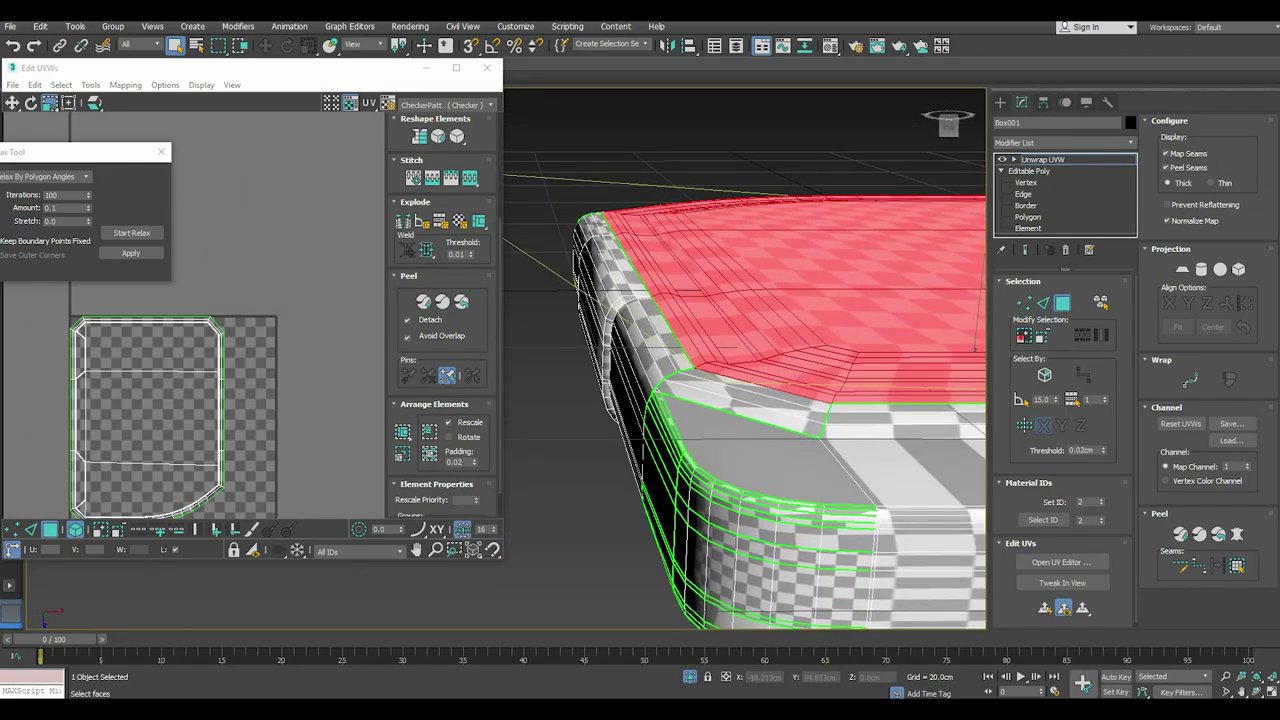
click(1023, 336)
click(1023, 336)
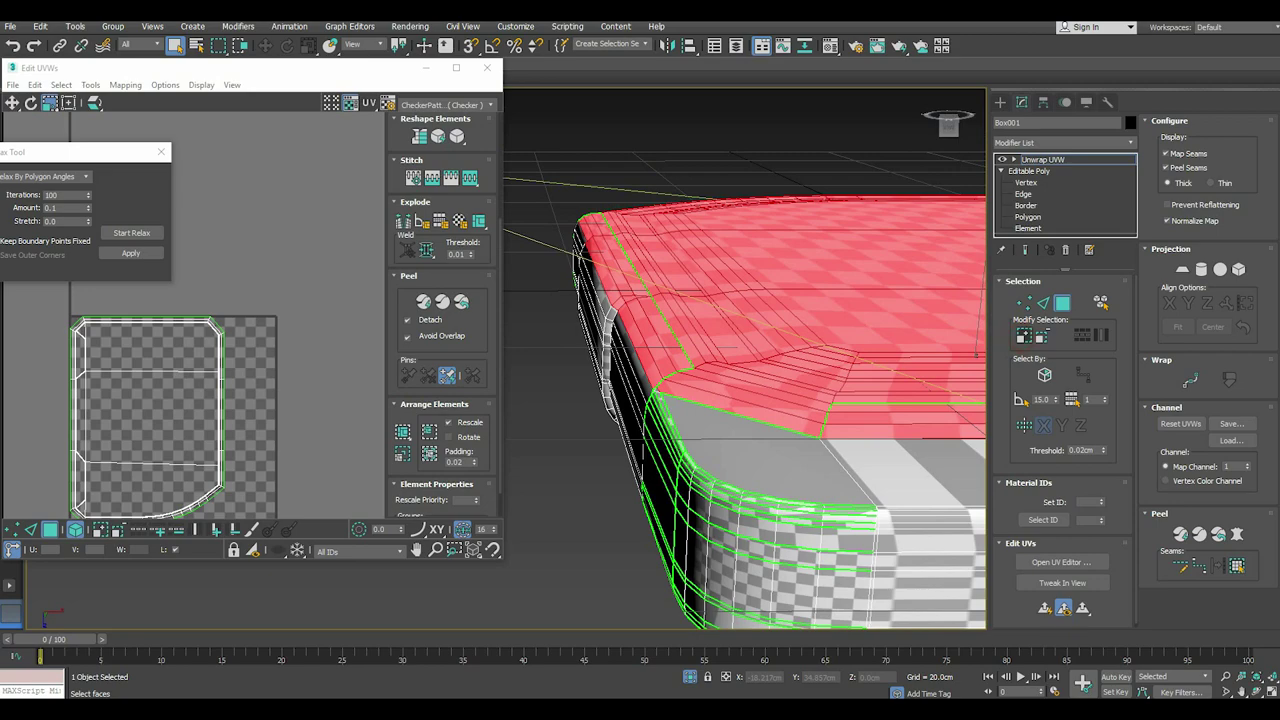
Relax the combined top-and-chamfer UV island until it squares up.
key(z)
mouse_move(745, 400)
alt+middle_down()
mouse_move(735, 360)
mouse_move(760, 320)
alt+middle_up()
key(w)
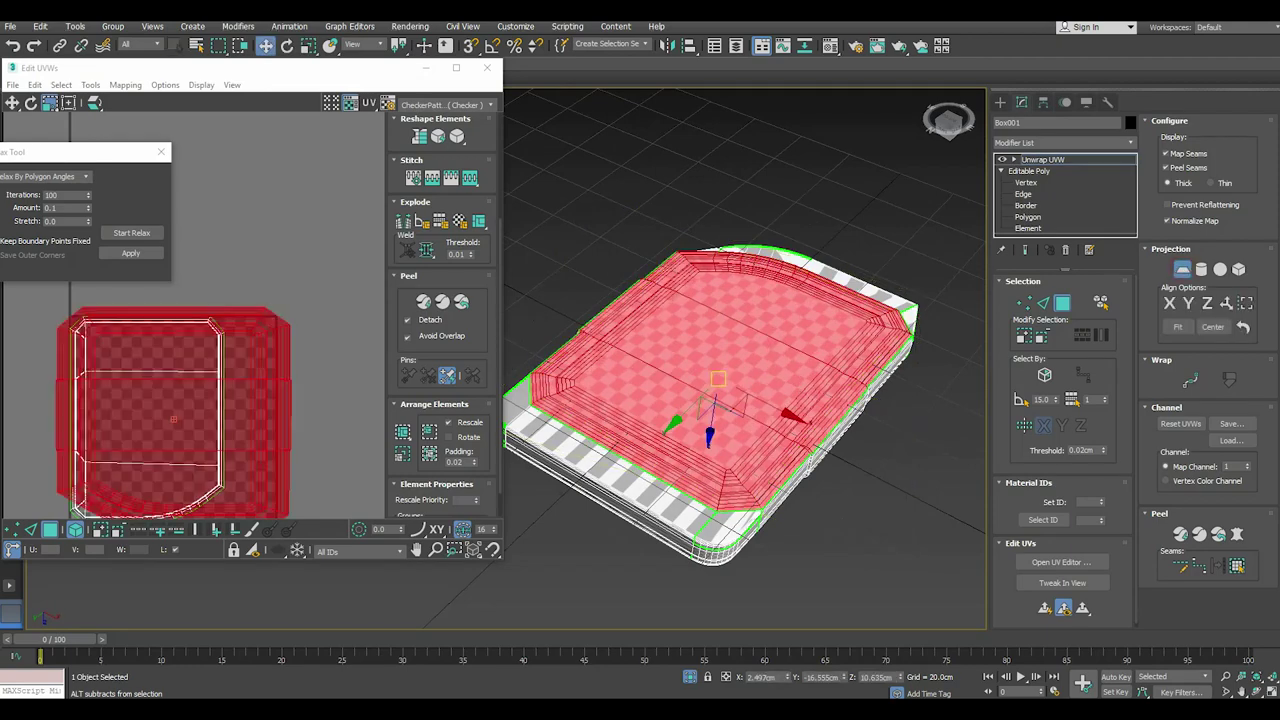
key(q)
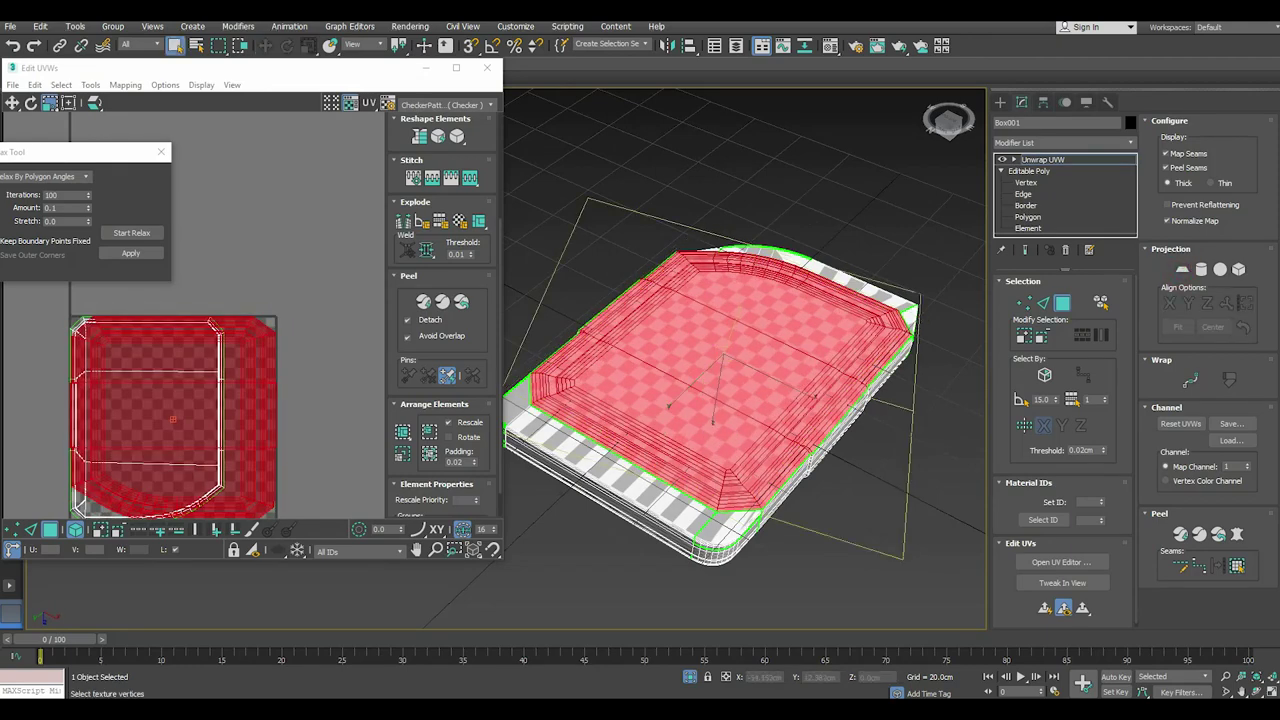
click(139, 232)
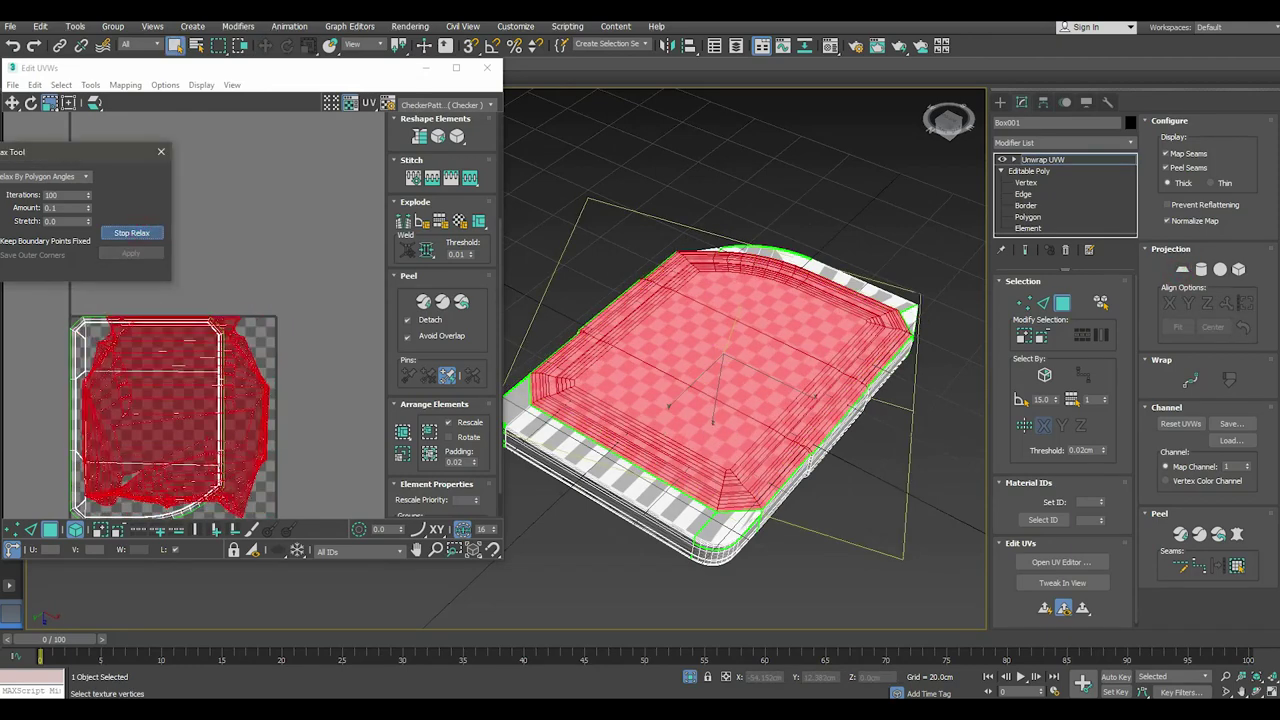
click(139, 232)
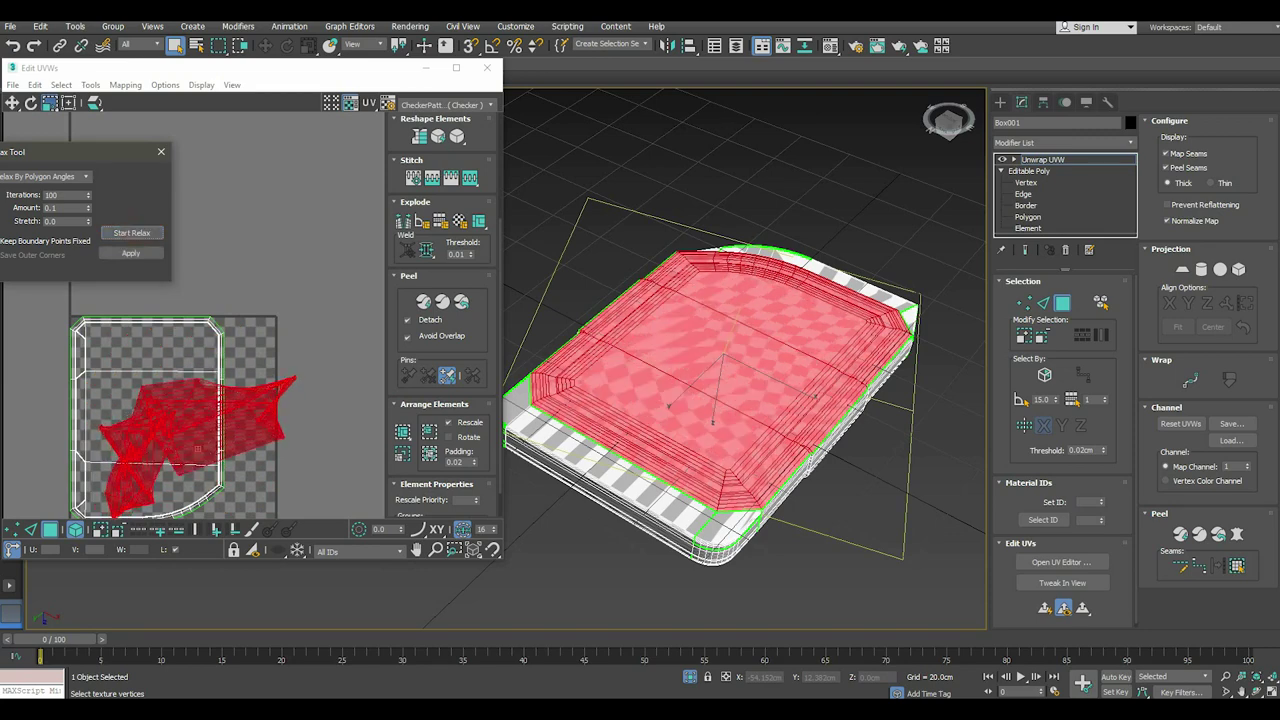
click(10, 26)
click(21, 130)
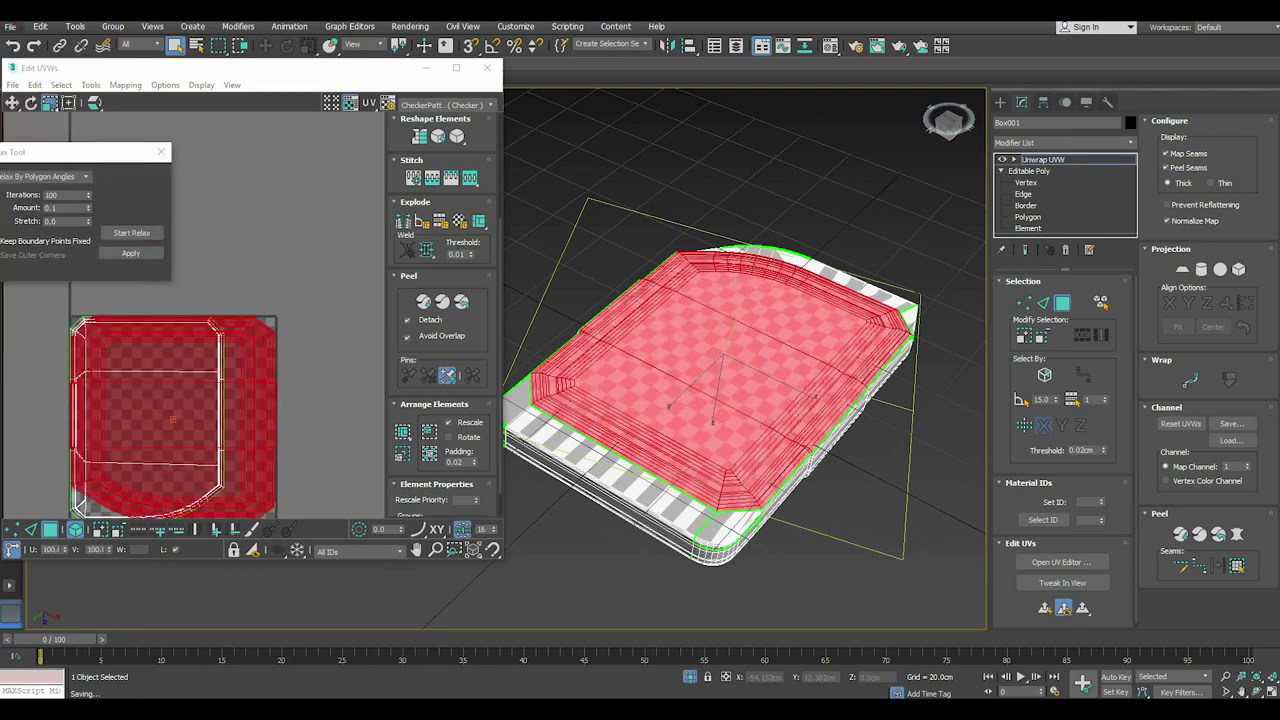
right_click(175, 420)
click(220, 470)
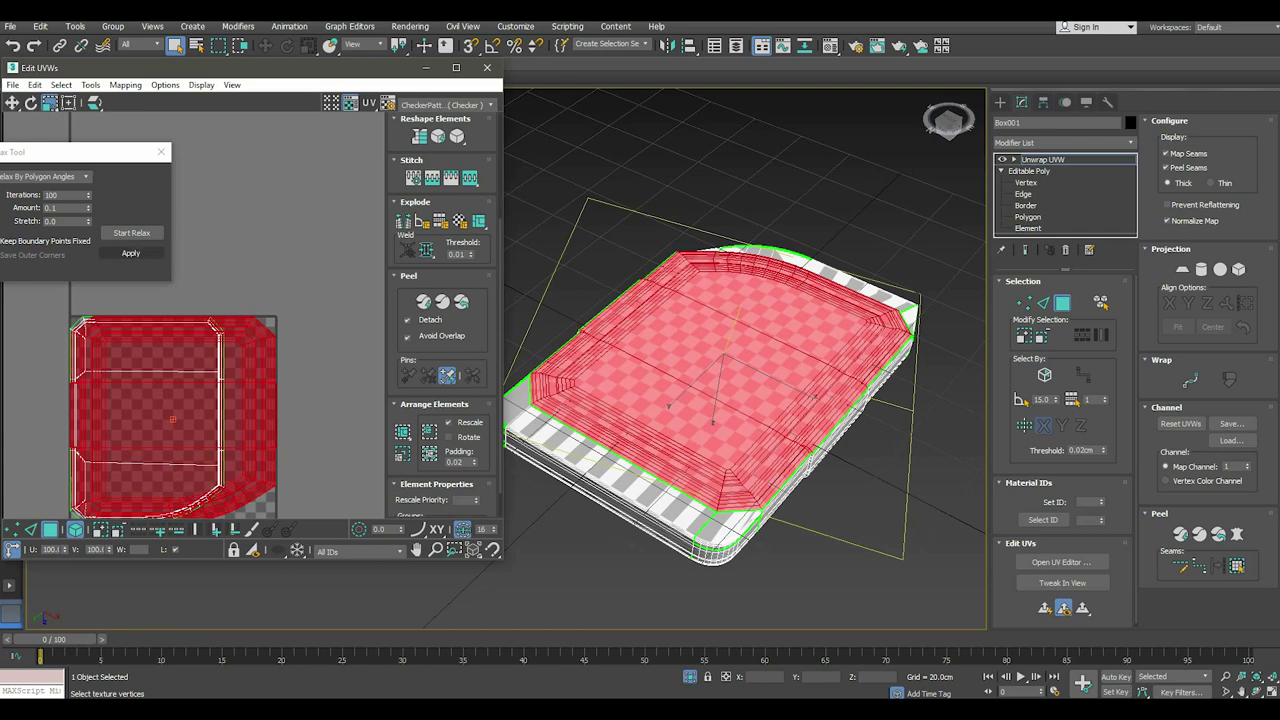
click(131, 232)
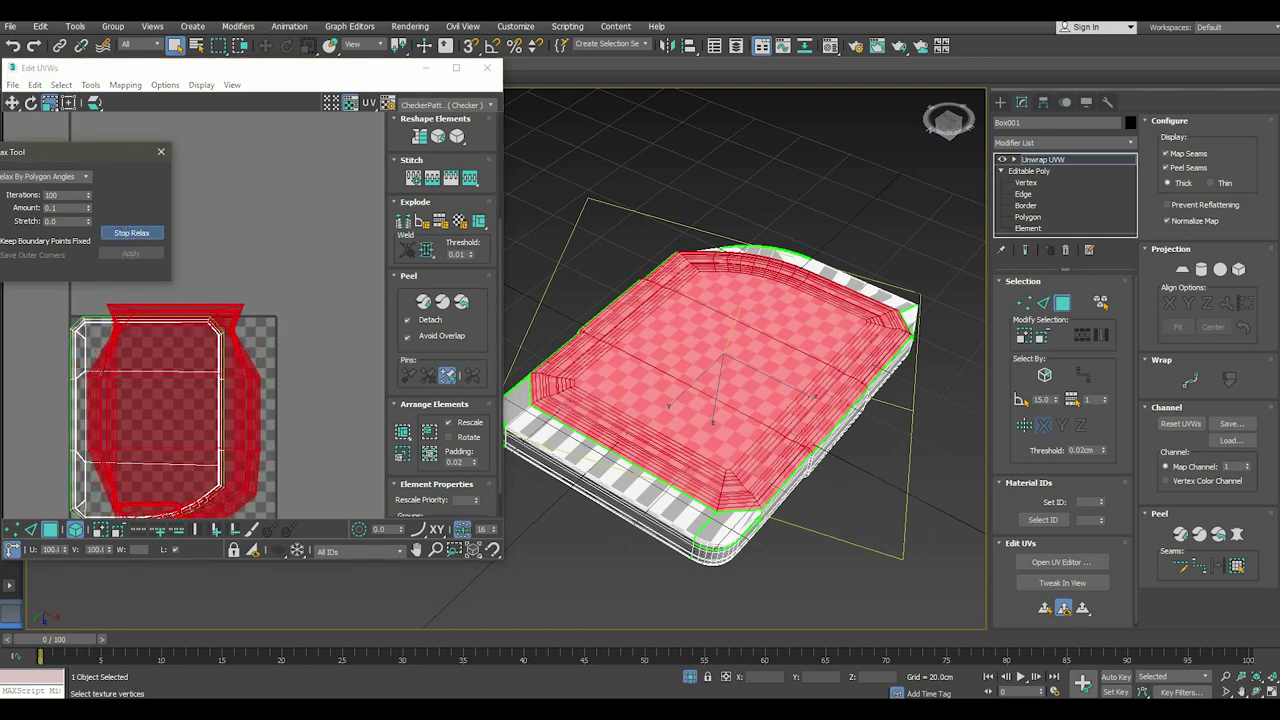
click(131, 232)
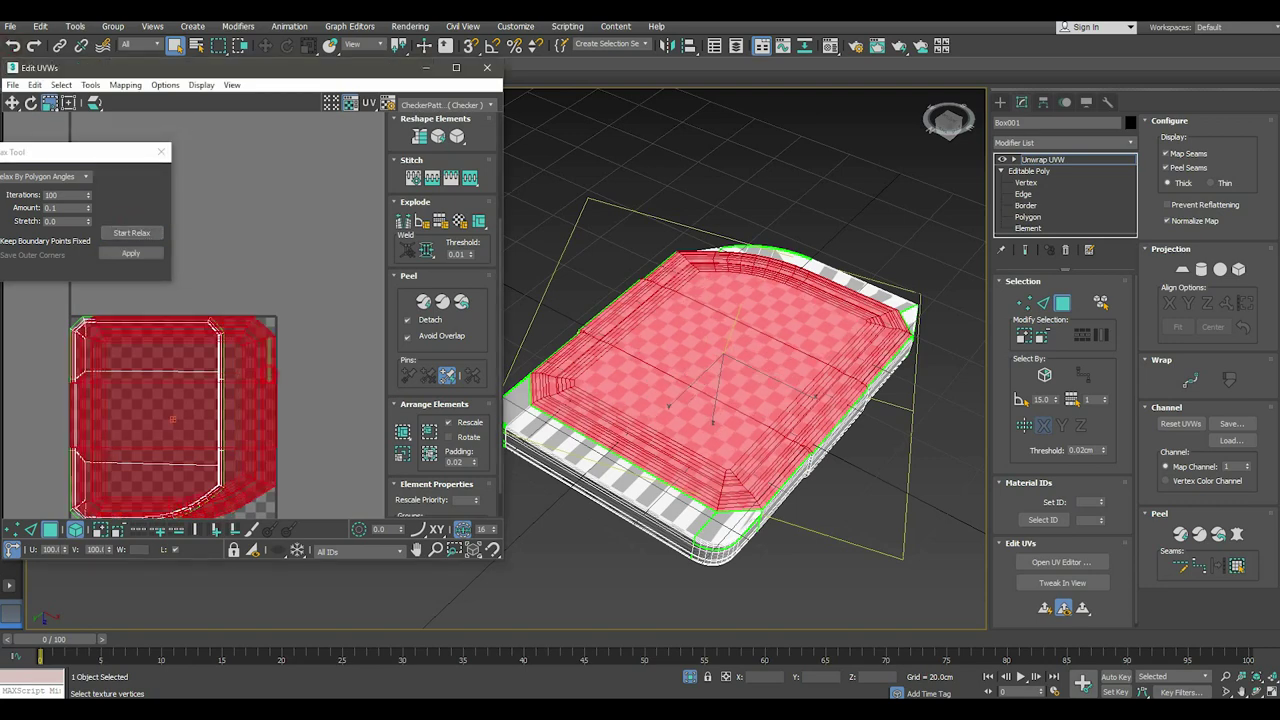
Squeeze the island to about 80% width and move it left beside the UV square.
drag(150, 420, 100, 420)
scroll(221, 355, down, 2)
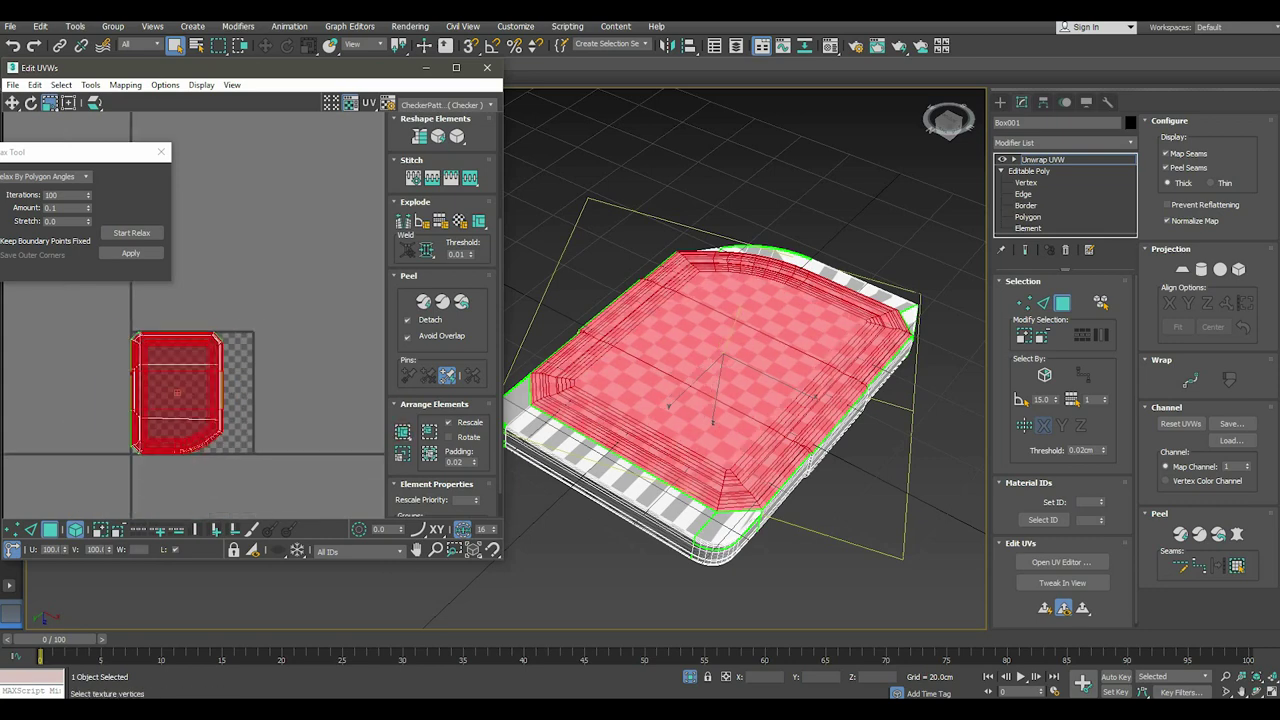
click(68, 103)
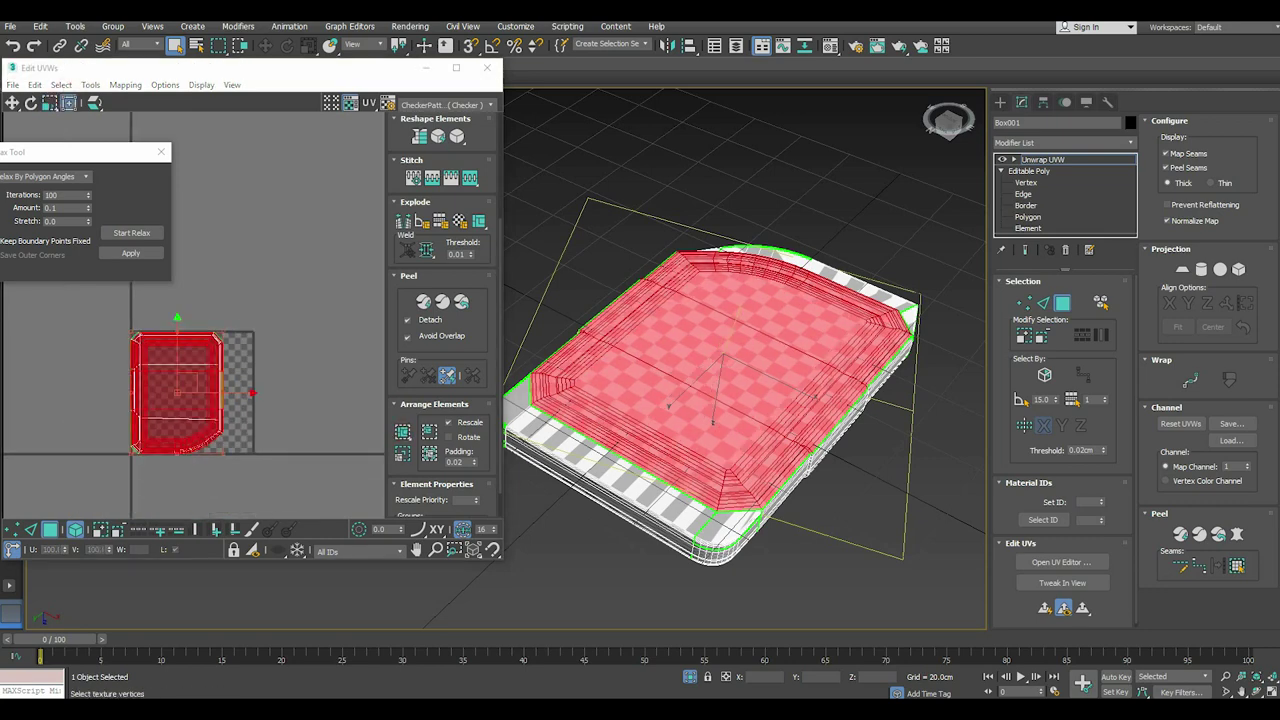
drag(177, 392, 71, 392)
click(298, 388)
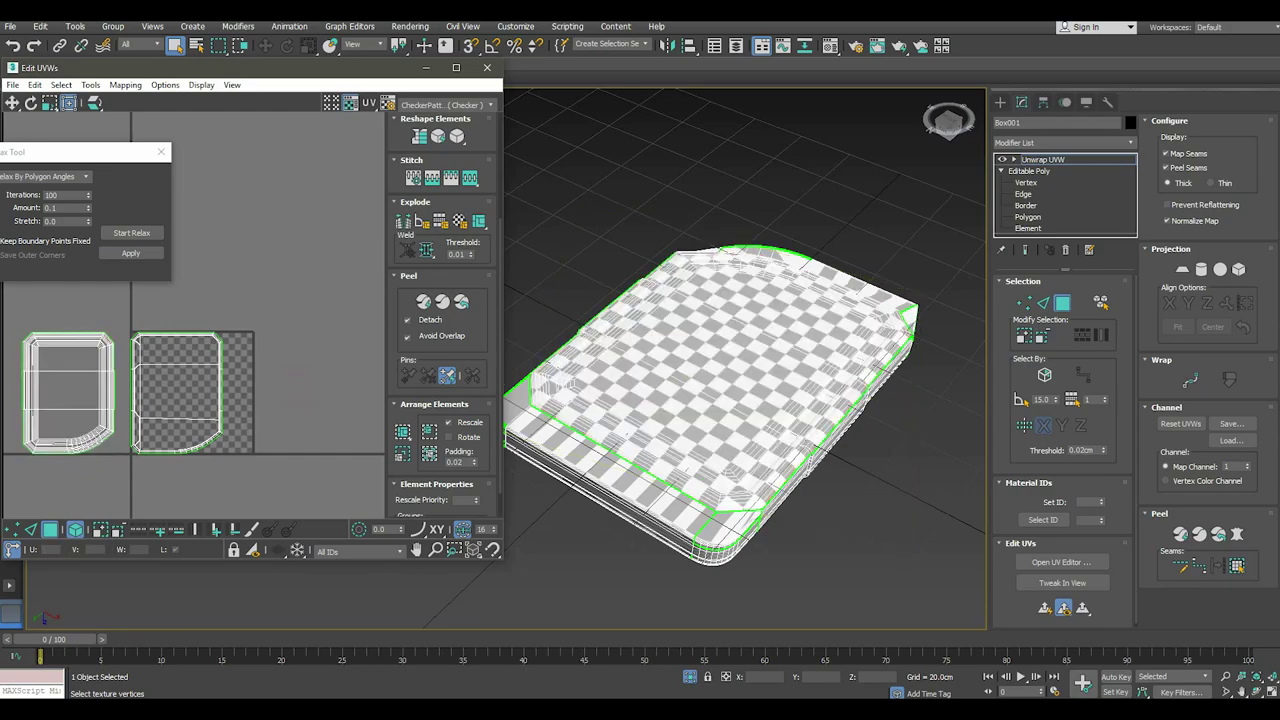
Orbit the viewport to look down on the panel's curved outer side strip.
mouse_move(640, 400)
alt+middle_down()
mouse_move(590, 432)
mouse_move(620, 400)
mouse_move(600, 380)
mouse_move(759, 387)
alt+middle_up()
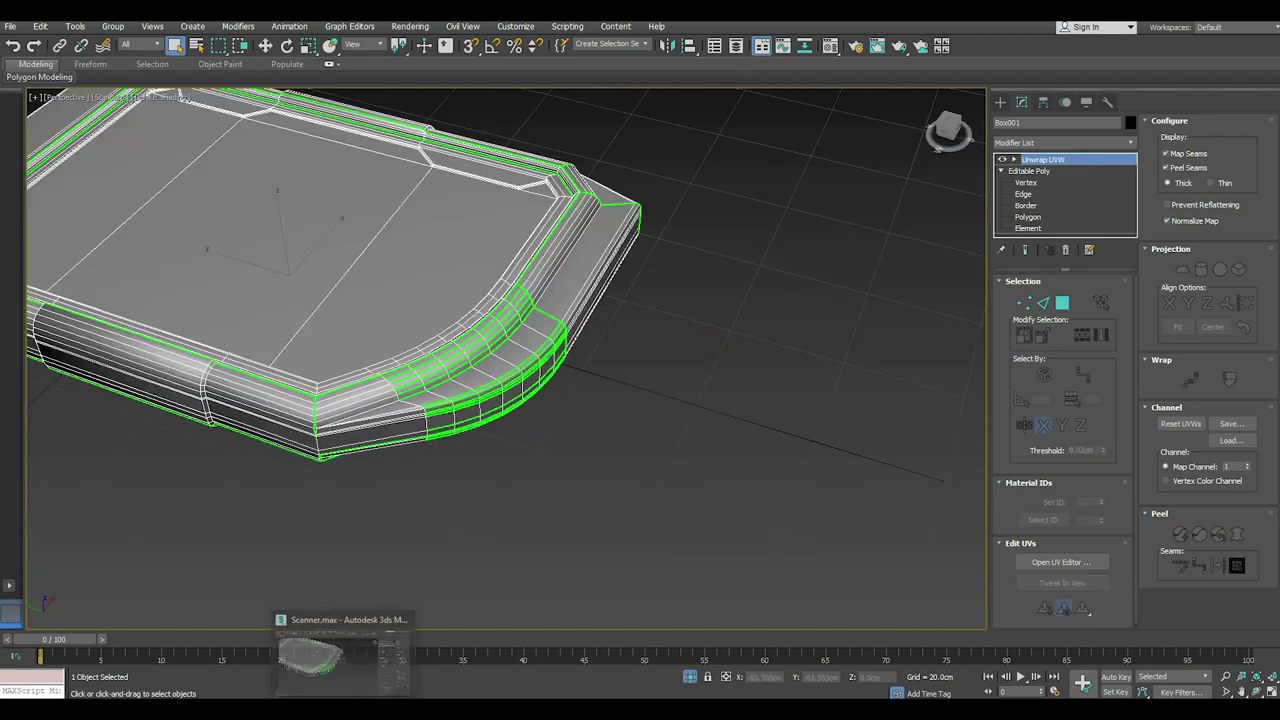
Reopen the UV Editor and planar-map the side strip polygons aligned to Y.
click(1059, 561)
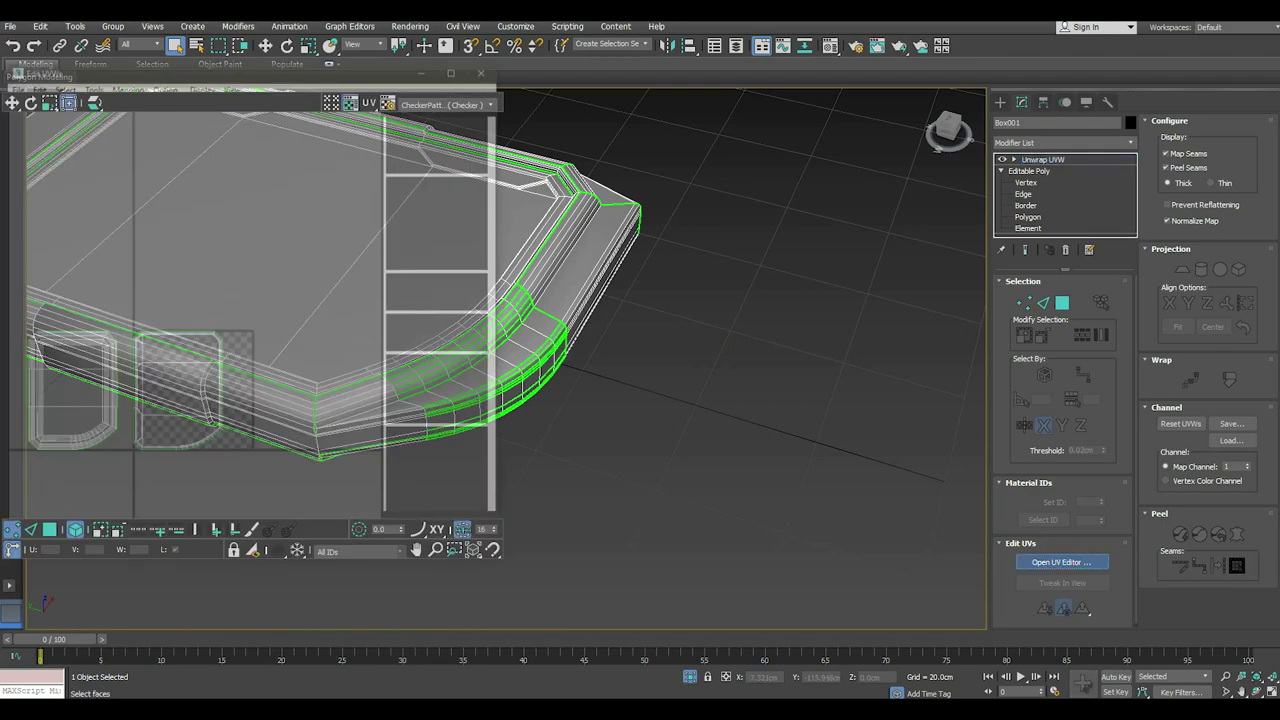
click(1063, 303)
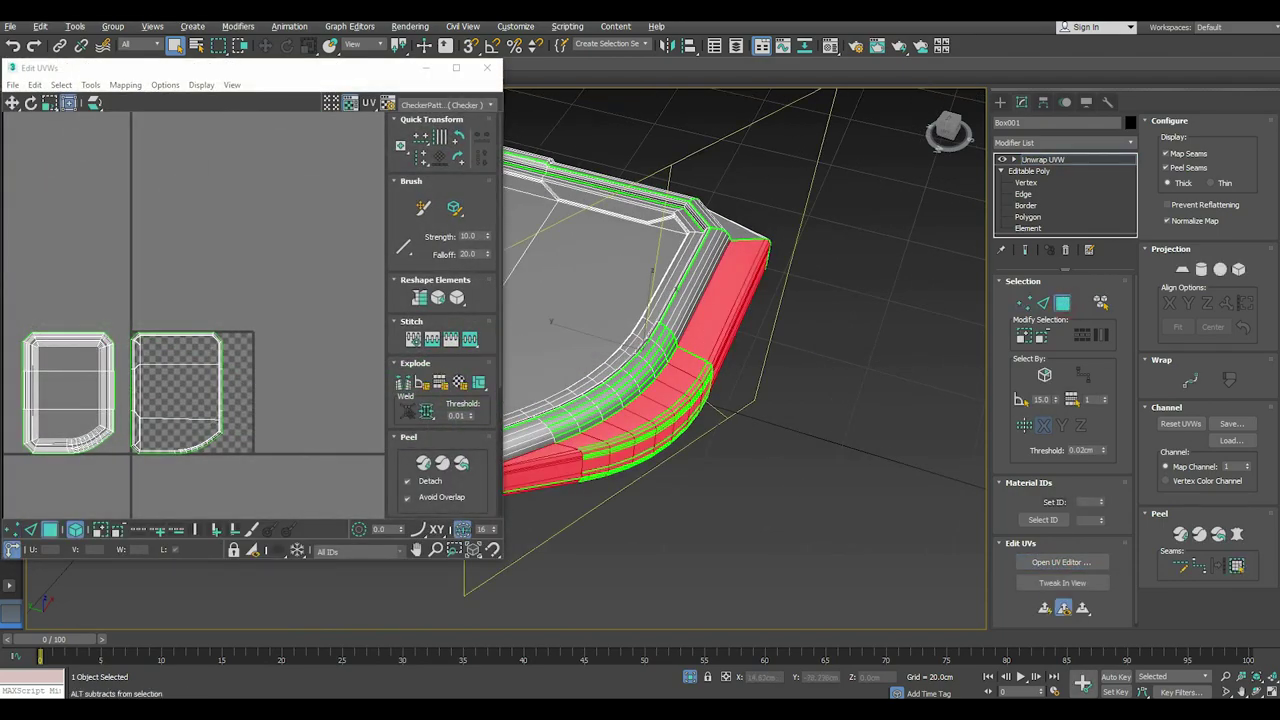
mouse_move(745, 360)
alt+middle_down()
mouse_move(745, 260)
mouse_move(745, 430)
alt+middle_up()
key(w)
click(1181, 269)
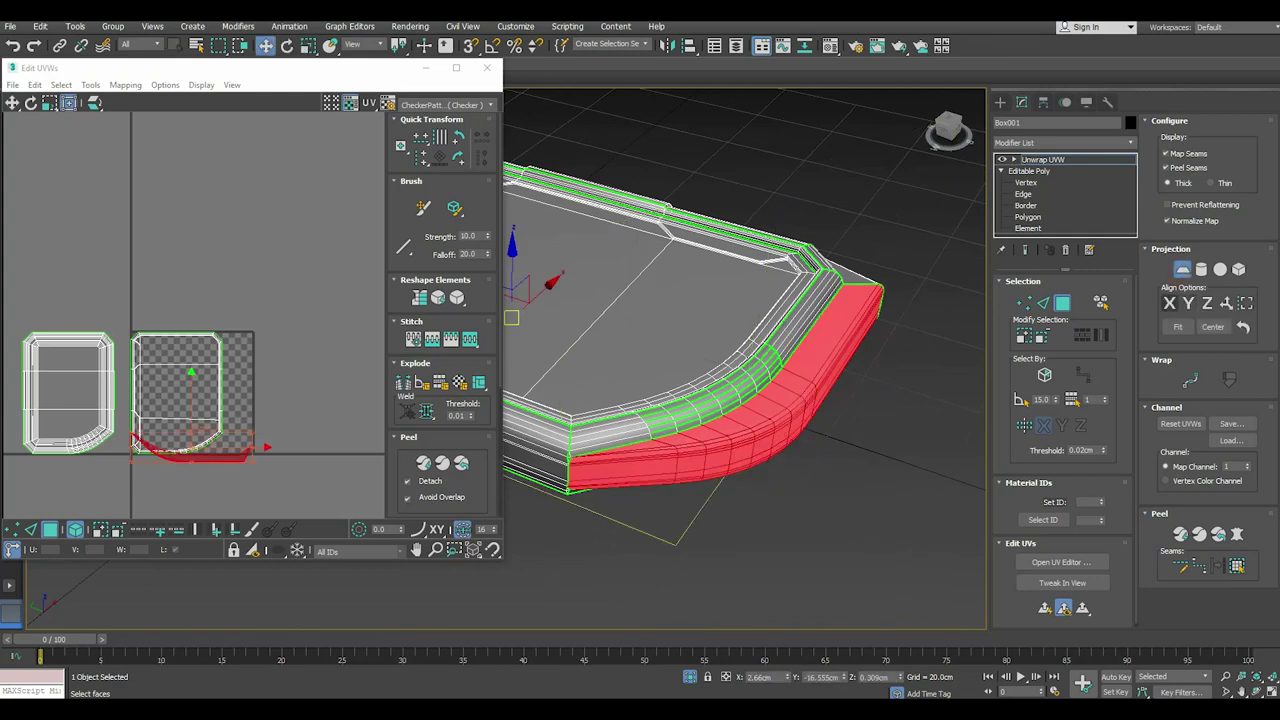
click(1169, 303)
click(1188, 303)
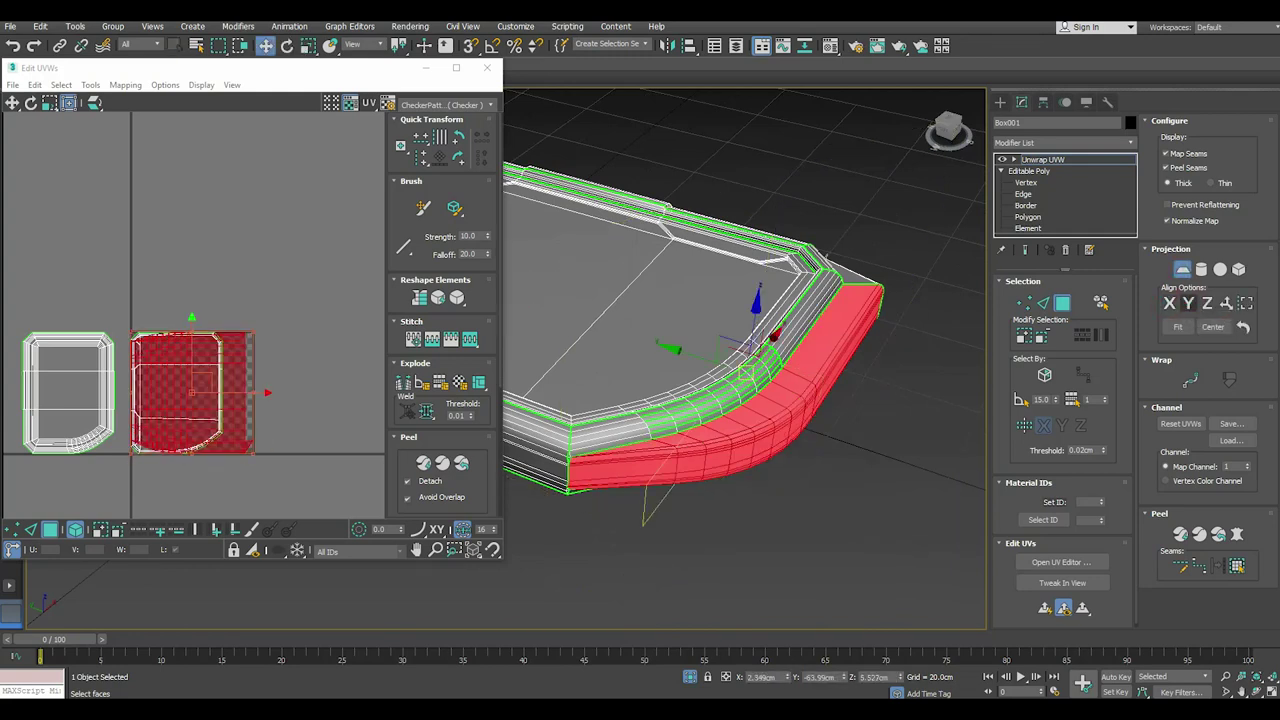
click(1181, 269)
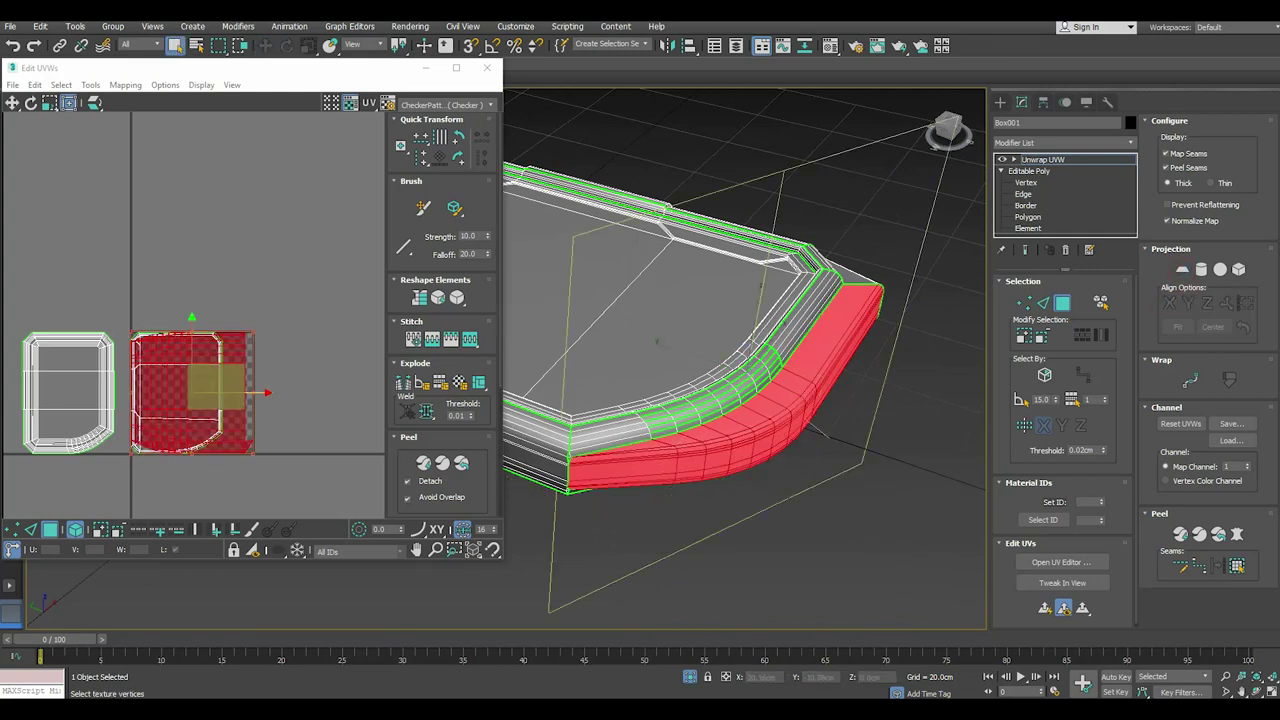
Relax the strip's UVs with Start/Stop Relax and apply the result.
click(90, 85)
click(125, 311)
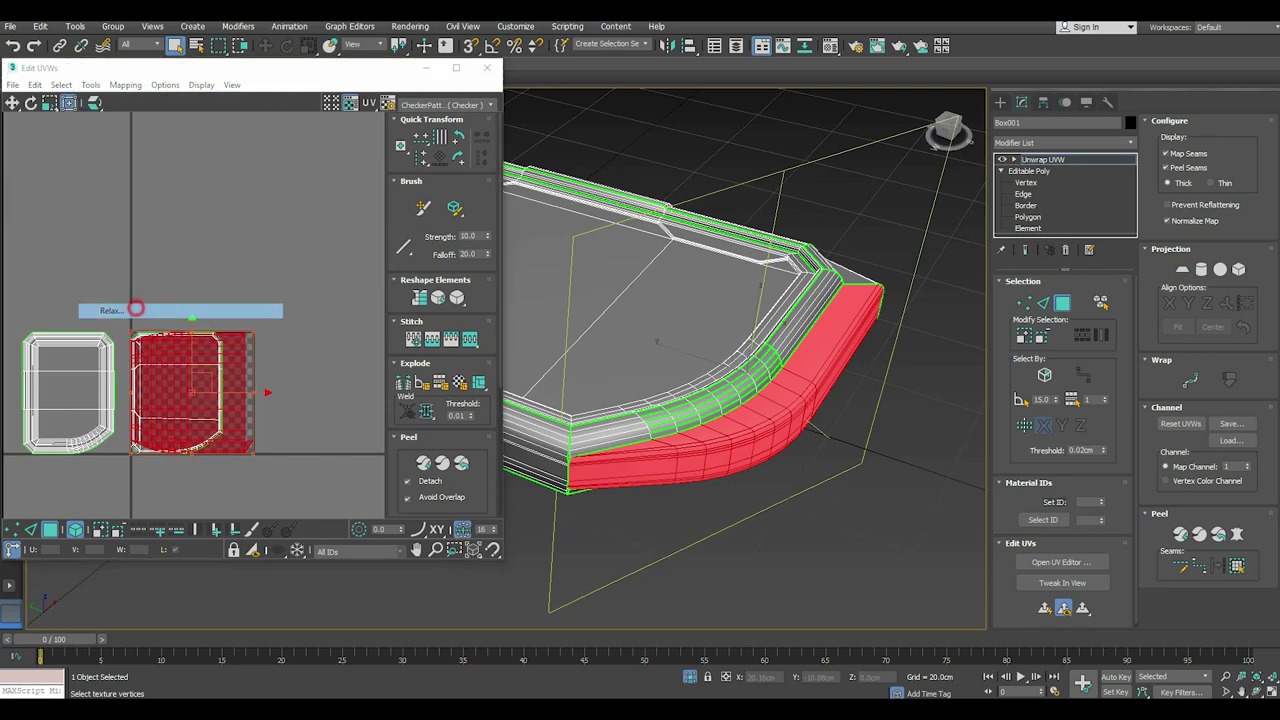
click(155, 183)
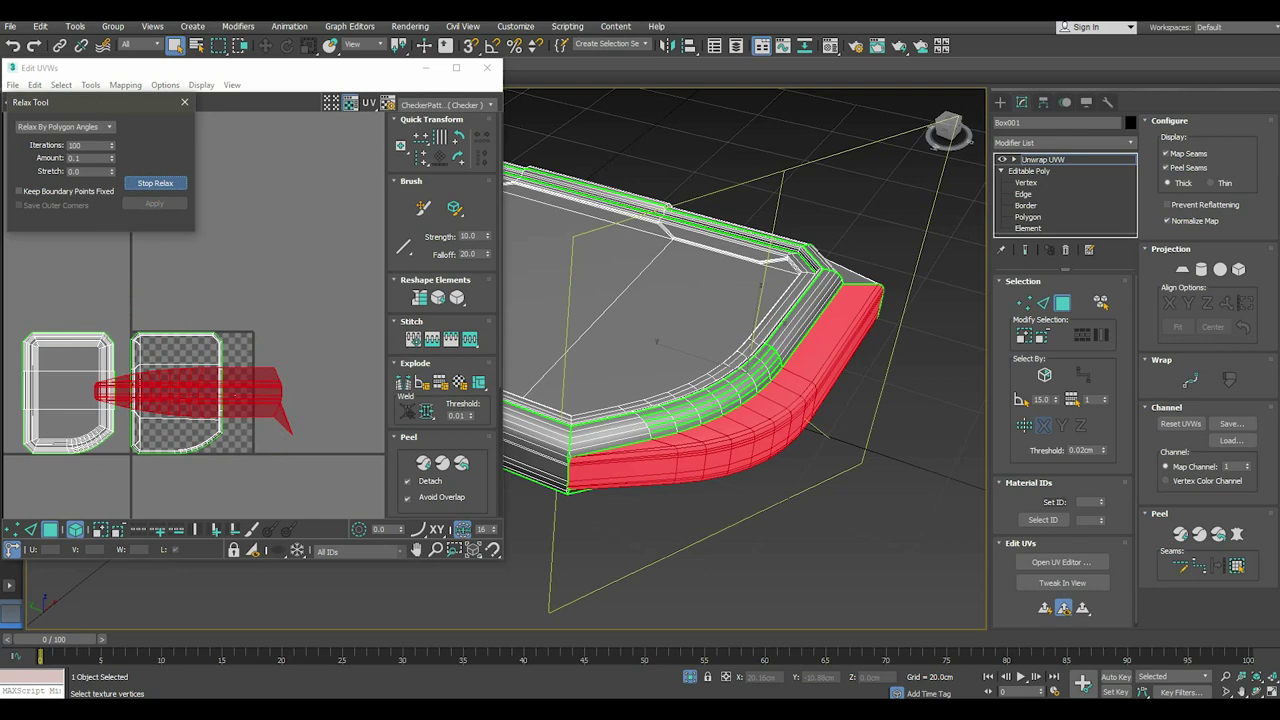
click(155, 183)
click(153, 204)
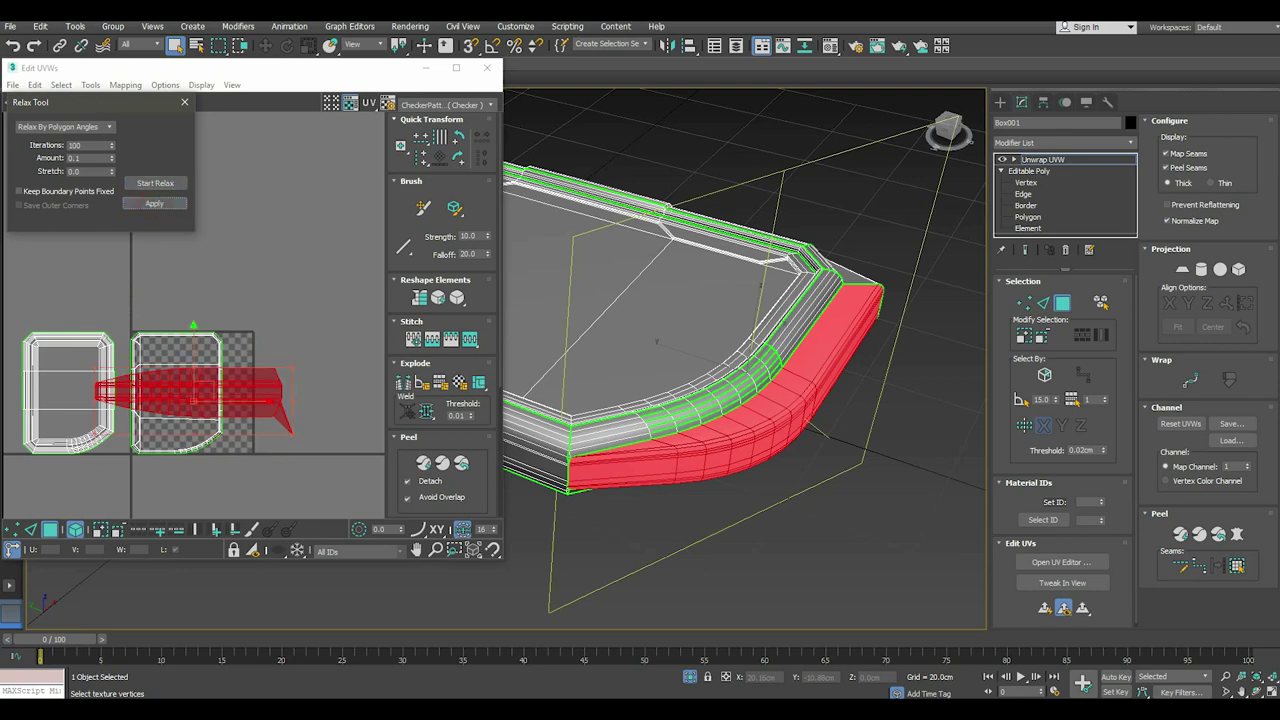
Preview the coloured Texture Checker on the model, then return to the grey checker.
click(445, 104)
click(455, 117)
click(445, 104)
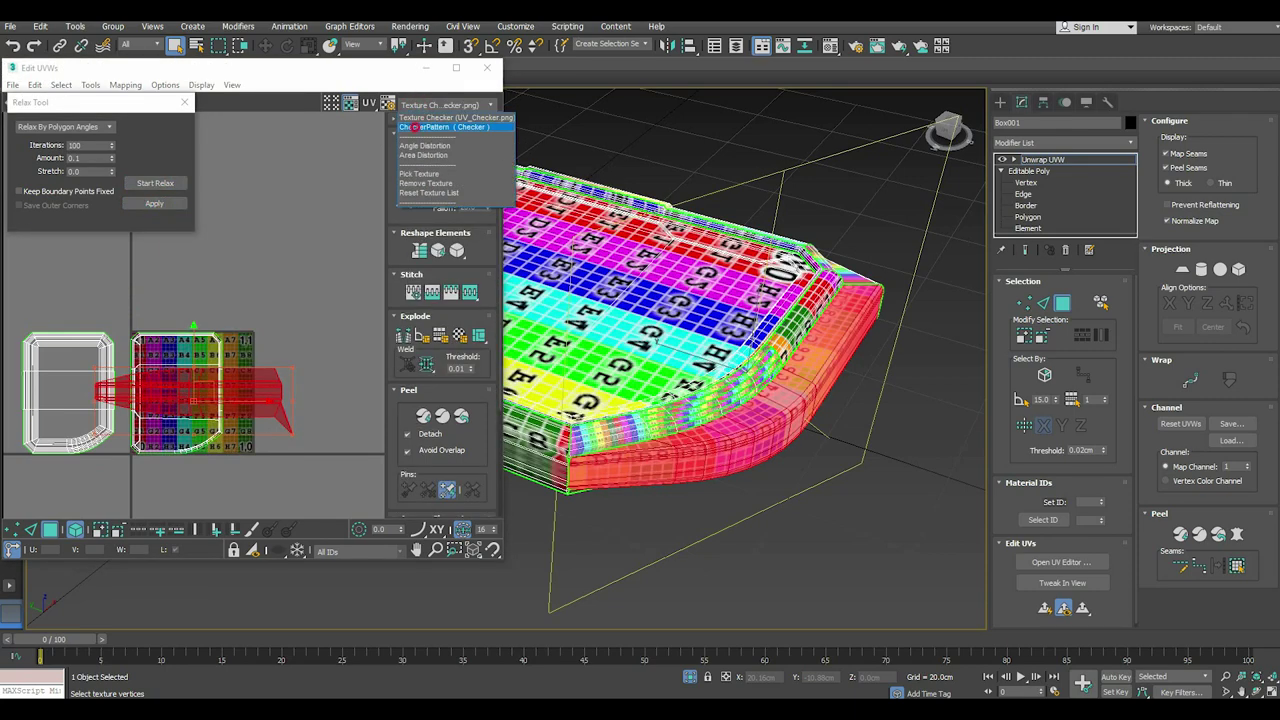
click(413, 127)
Planar map the selected lower side strip faces.
mouse_move(700, 300)
alt+middle_down()
mouse_move(687, 291)
mouse_move(640, 330)
alt+middle_up()
scroll(730, 320, down, 3)
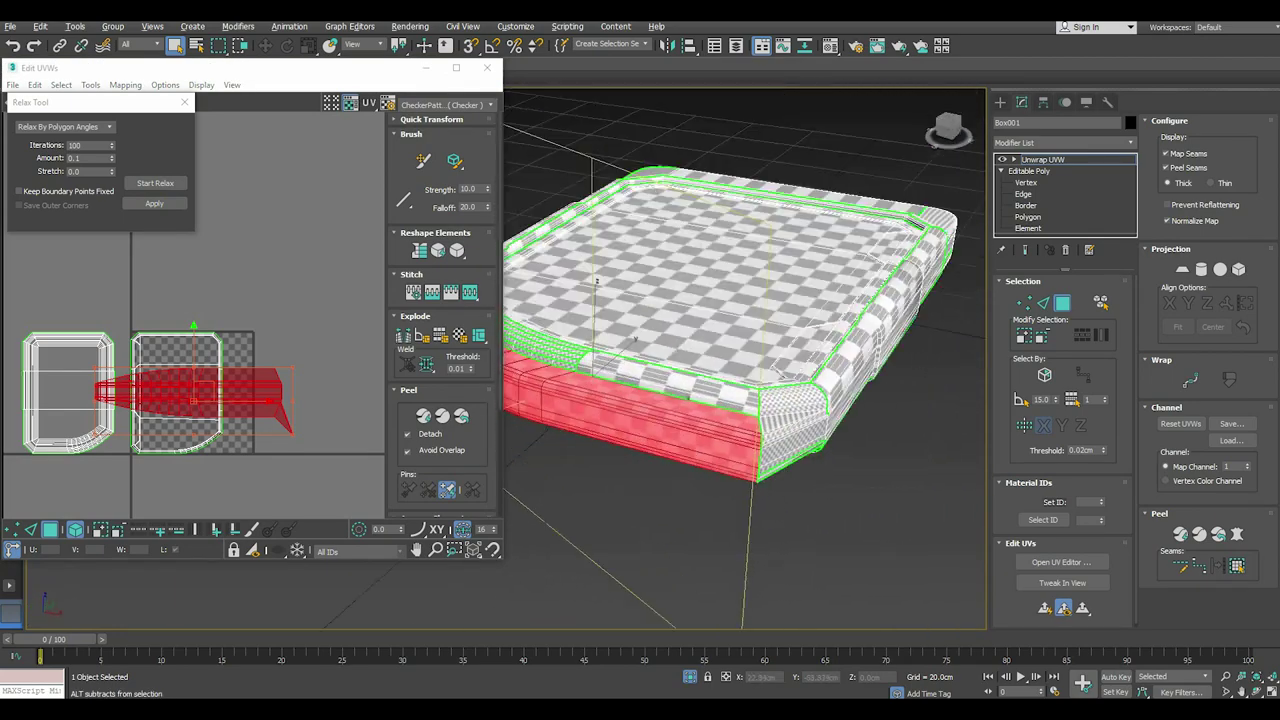
alt+middle_drag(740, 360, 720, 400)
scroll(740, 360, up, 3)
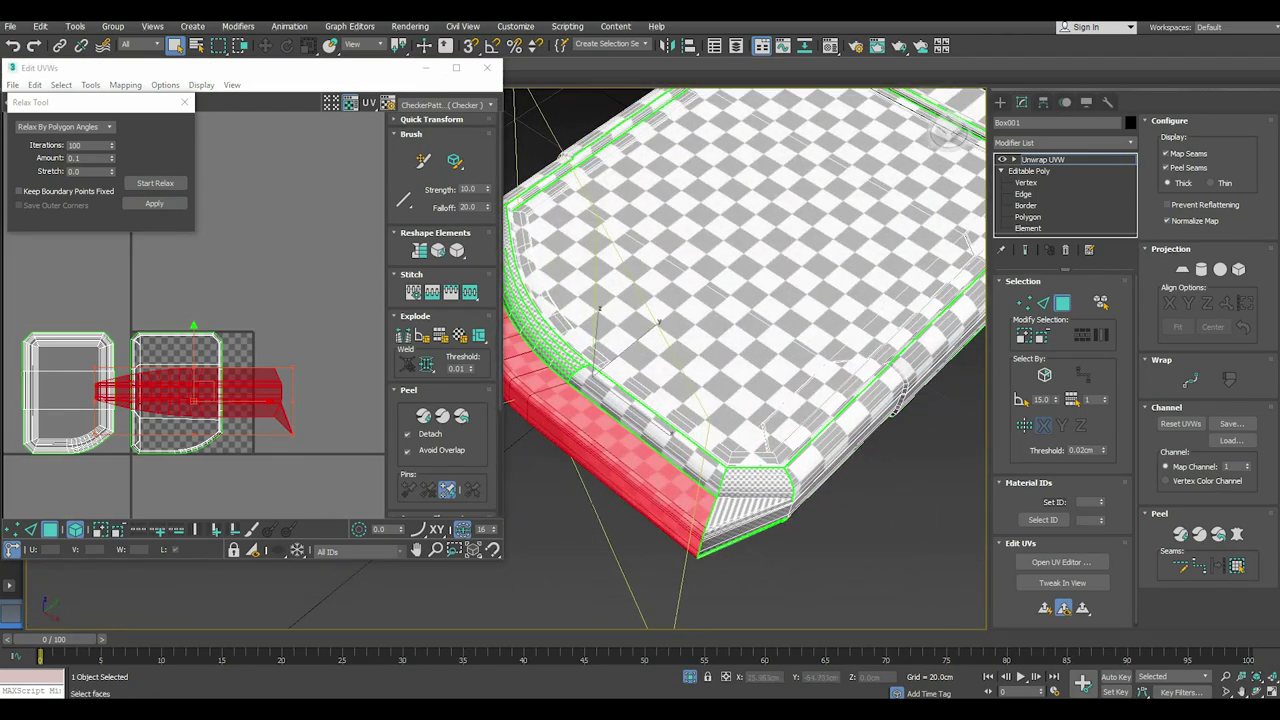
scroll(726, 515, up, 3)
scroll(677, 549, up, 3)
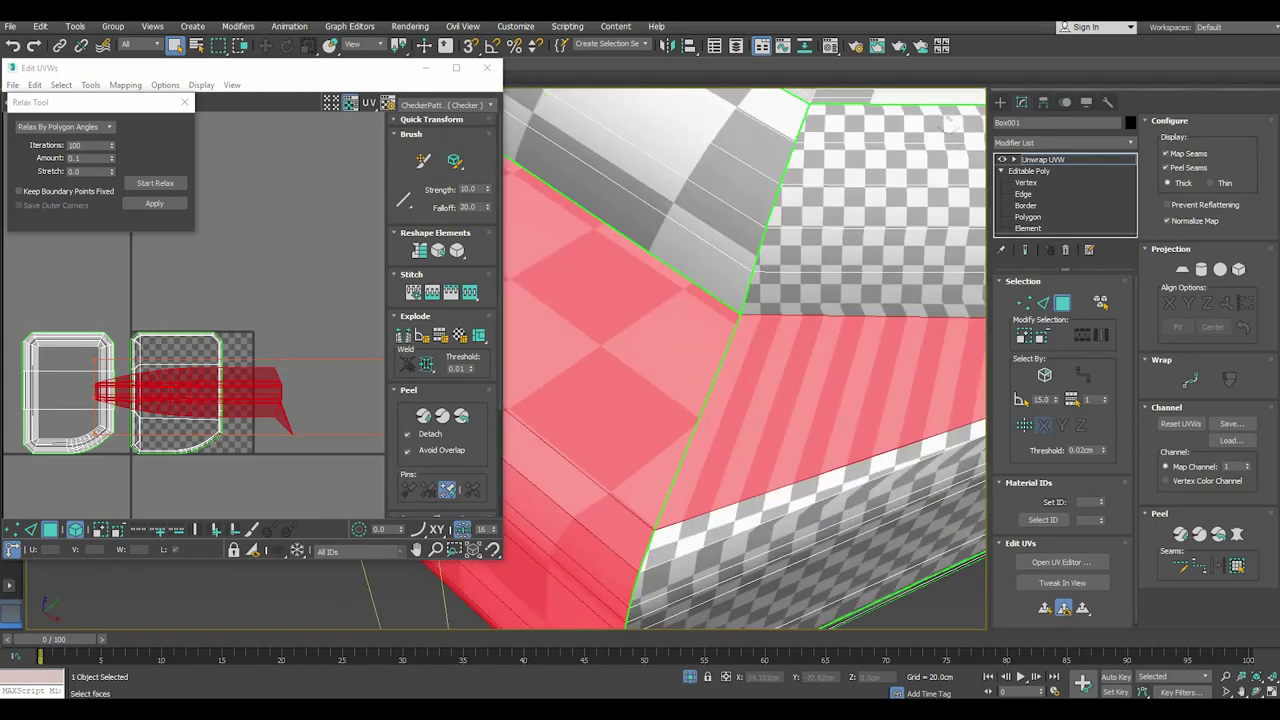
mouse_move(677, 549)
alt+middle_down()
mouse_move(802, 215)
mouse_move(755, 315)
mouse_move(755, 262)
alt+middle_up()
click(1182, 269)
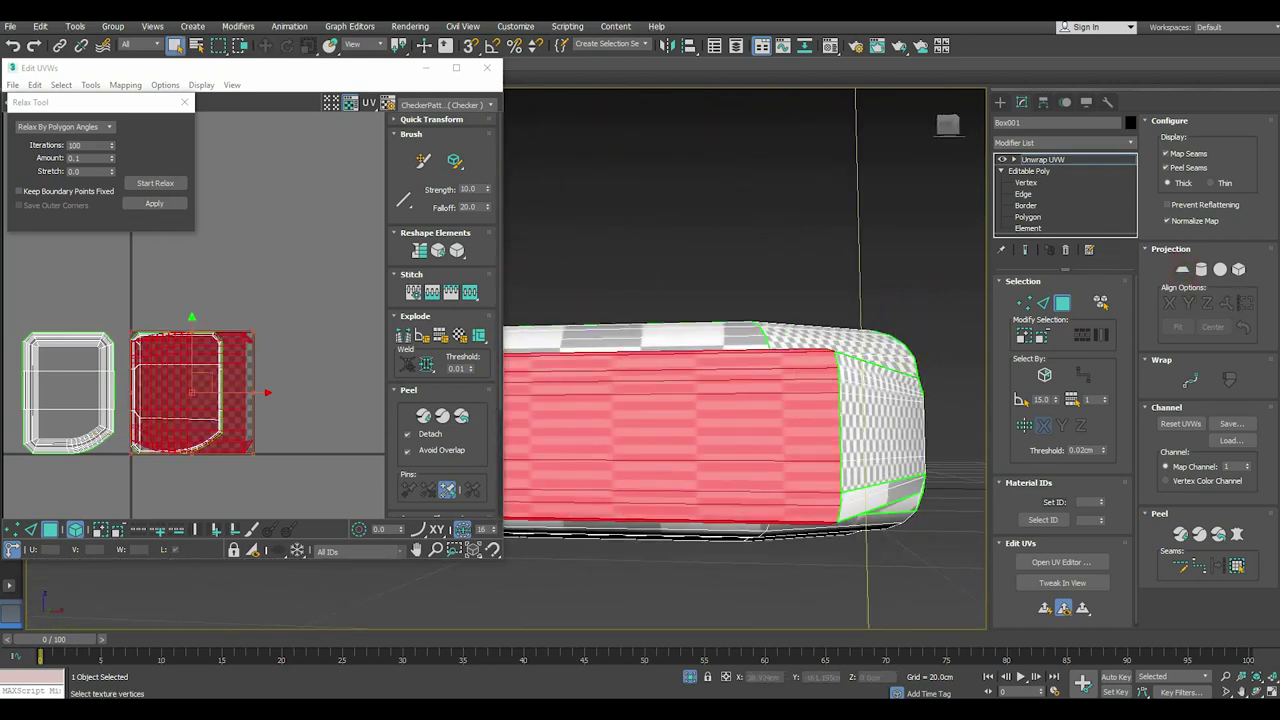
Relax the lower strip's UVs and move its island above the others.
click(155, 183)
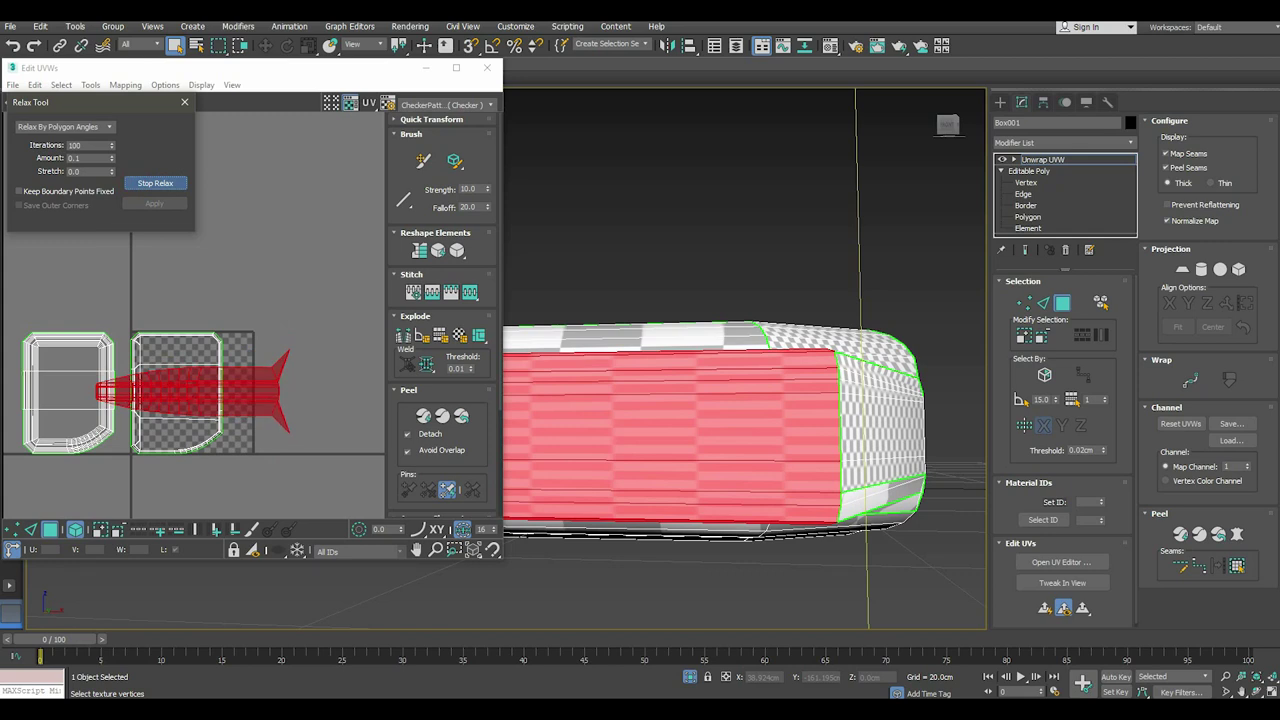
click(140, 183)
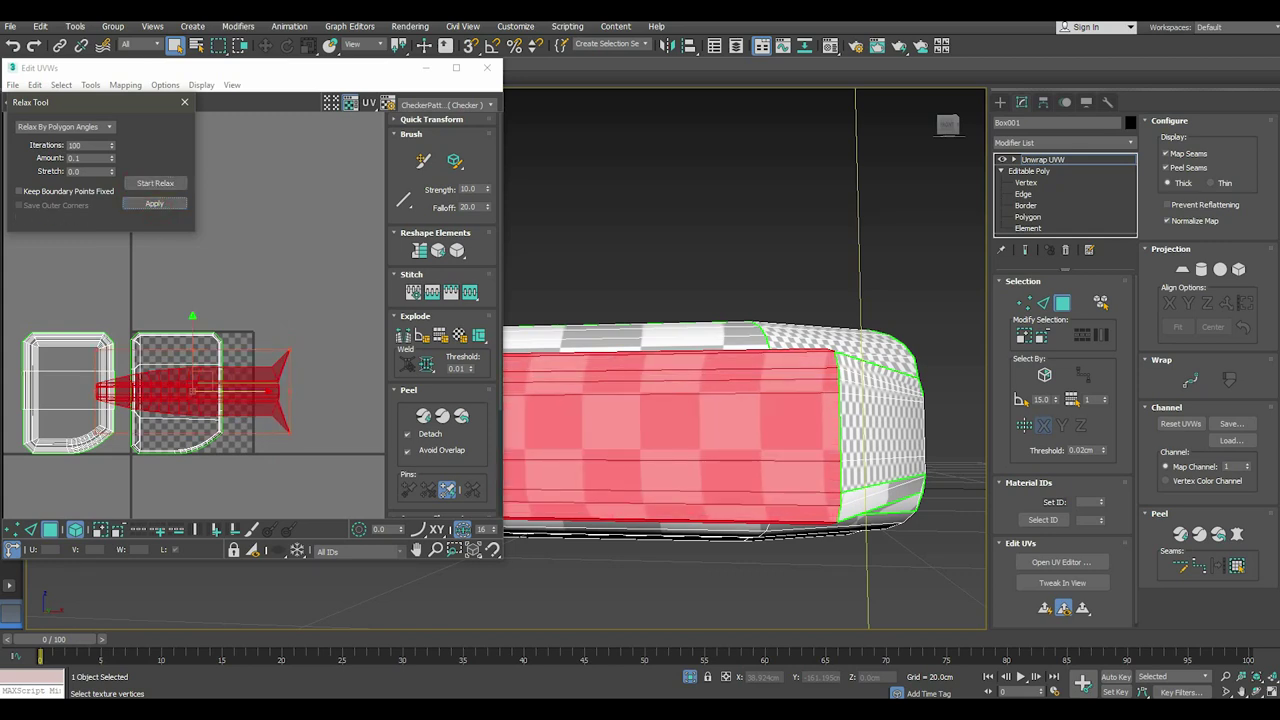
mouse_move(192, 378)
mouse_down()
mouse_move(272, 377)
mouse_move(272, 267)
mouse_up()
Select the next strip's faces, planar map them and relax the UV island.
click(285, 358)
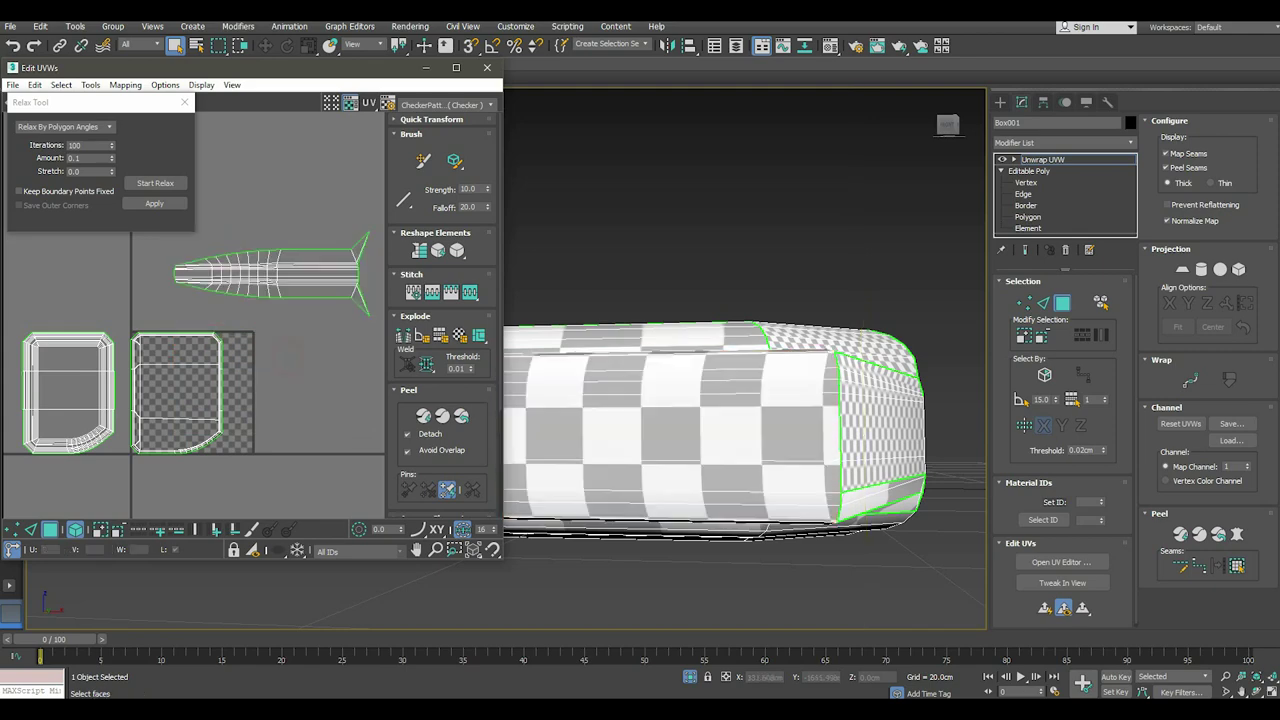
mouse_move(700, 320)
alt+middle_down()
mouse_move(703, 413)
mouse_move(740, 468)
alt+middle_up()
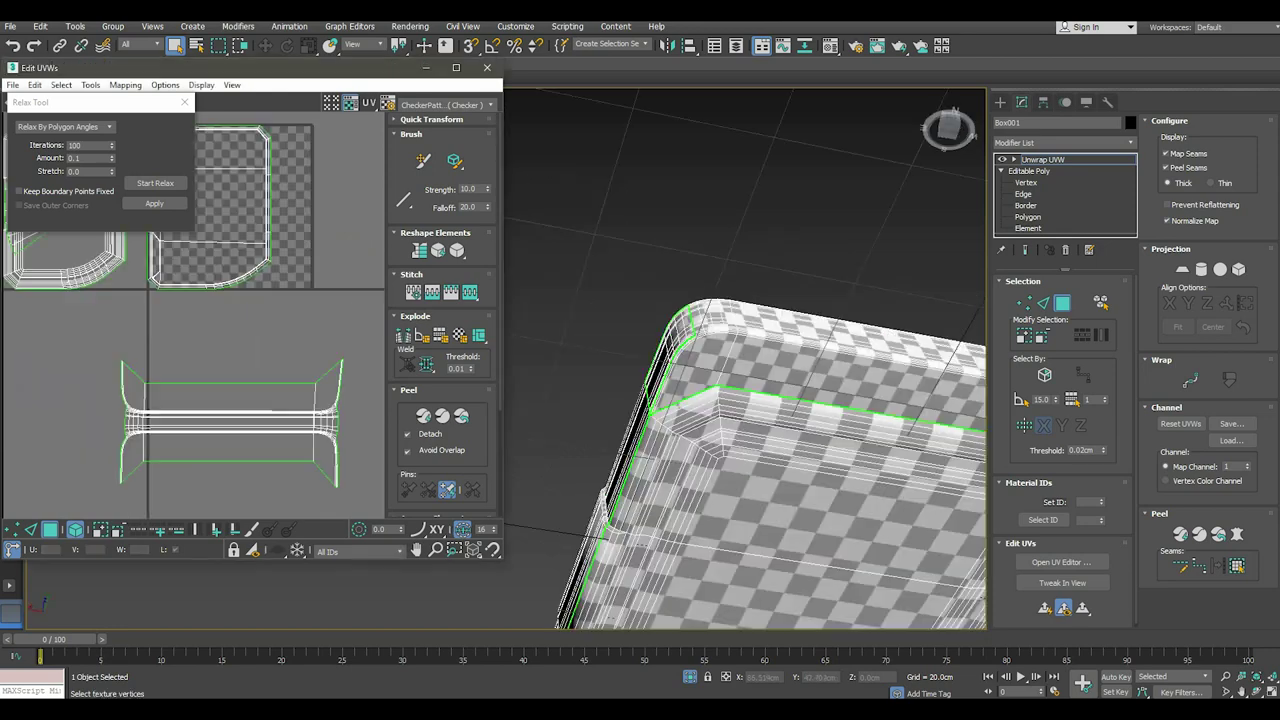
click(266, 400)
click(1182, 268)
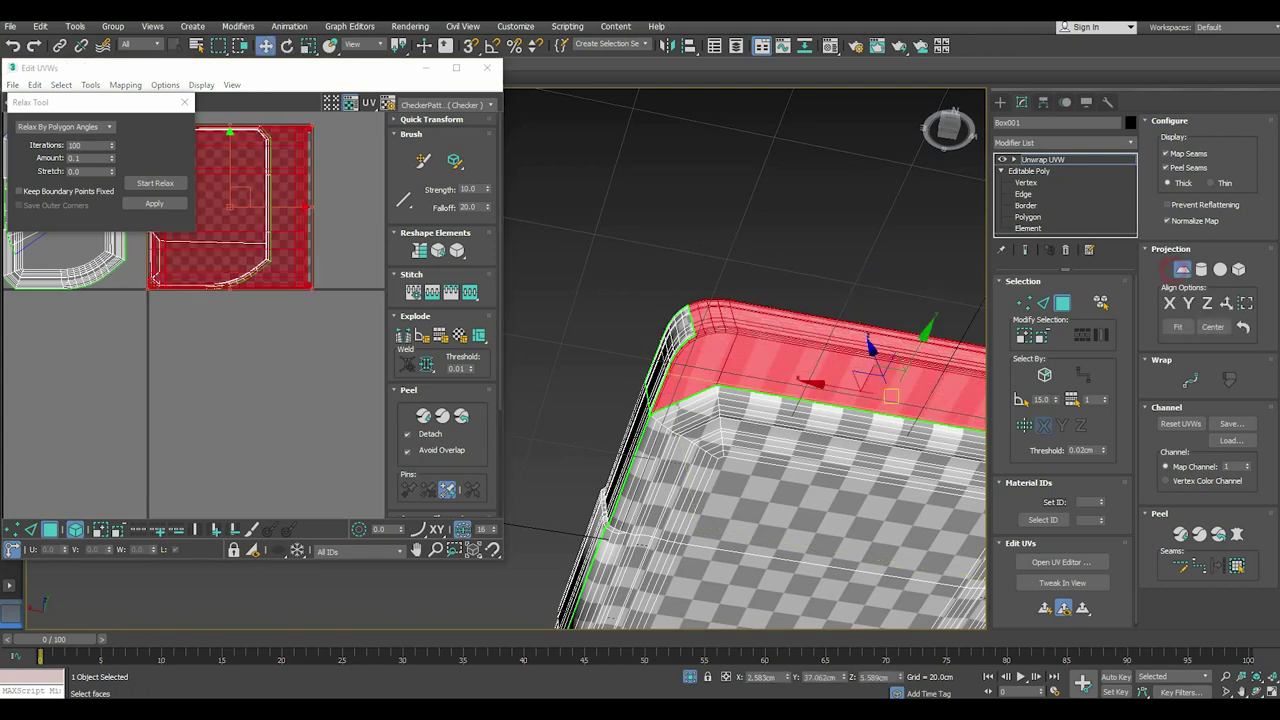
click(1182, 268)
right_click(272, 256)
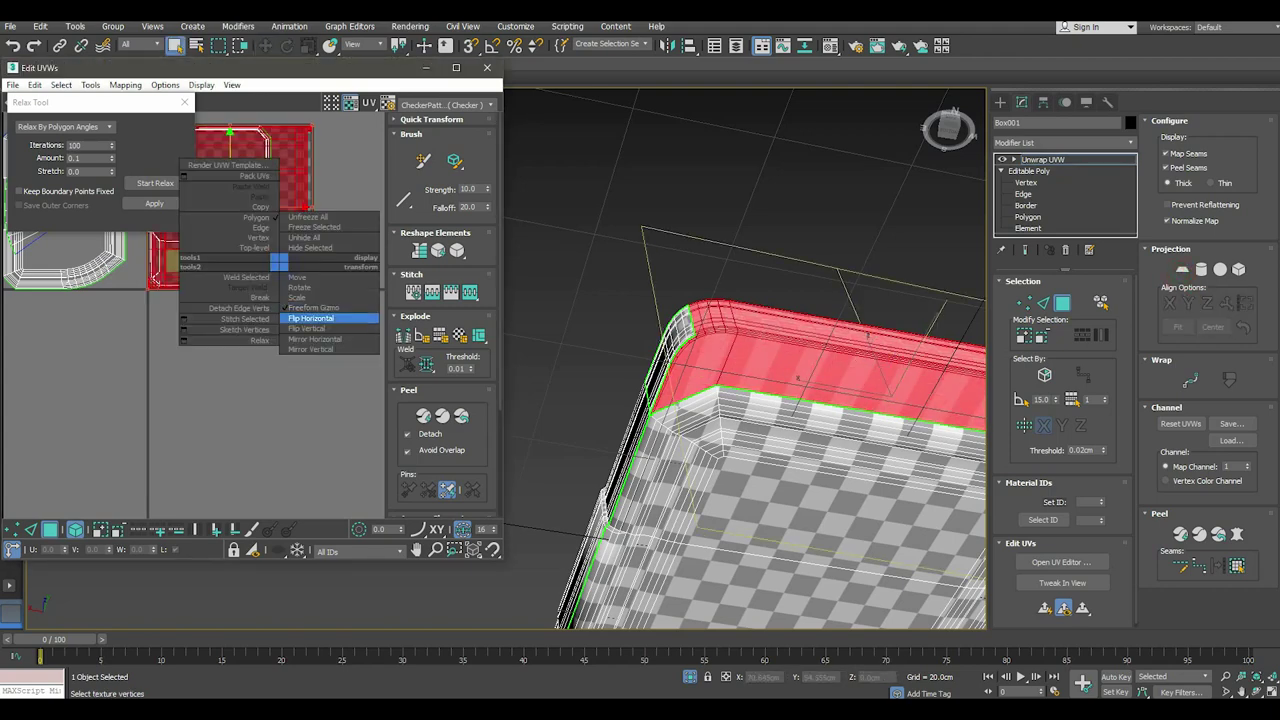
click(300, 314)
click(155, 183)
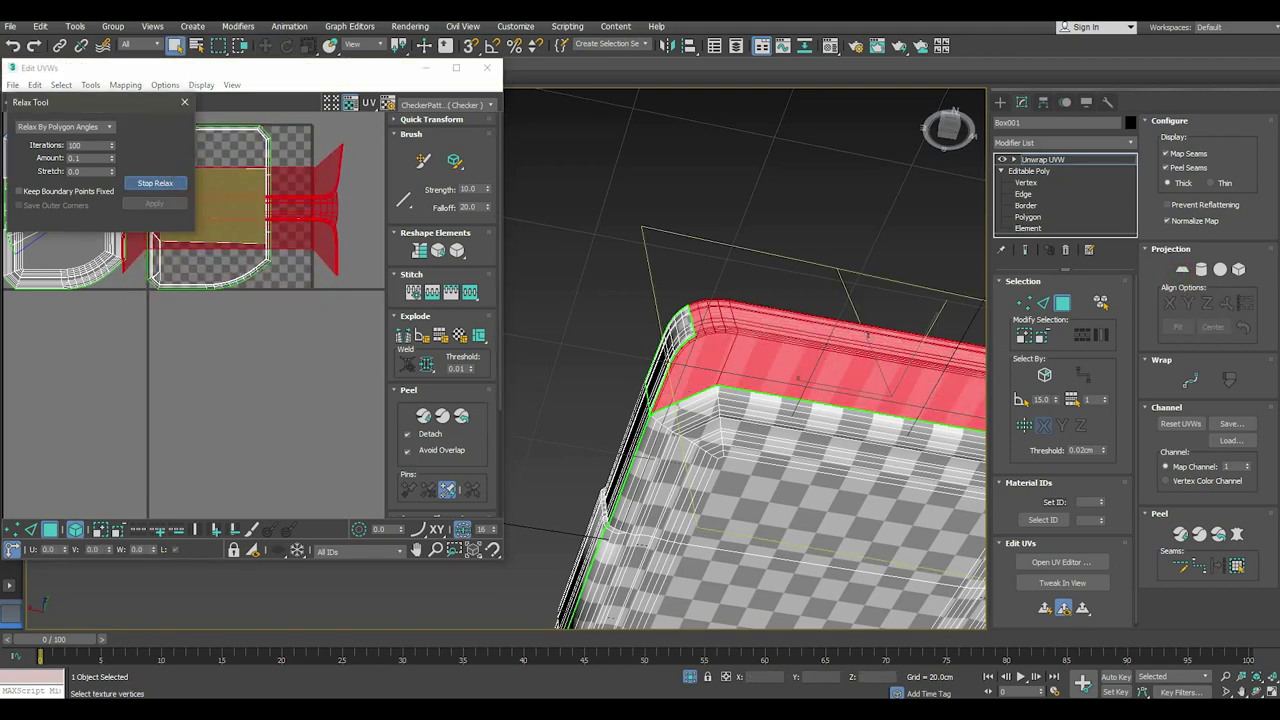
click(165, 183)
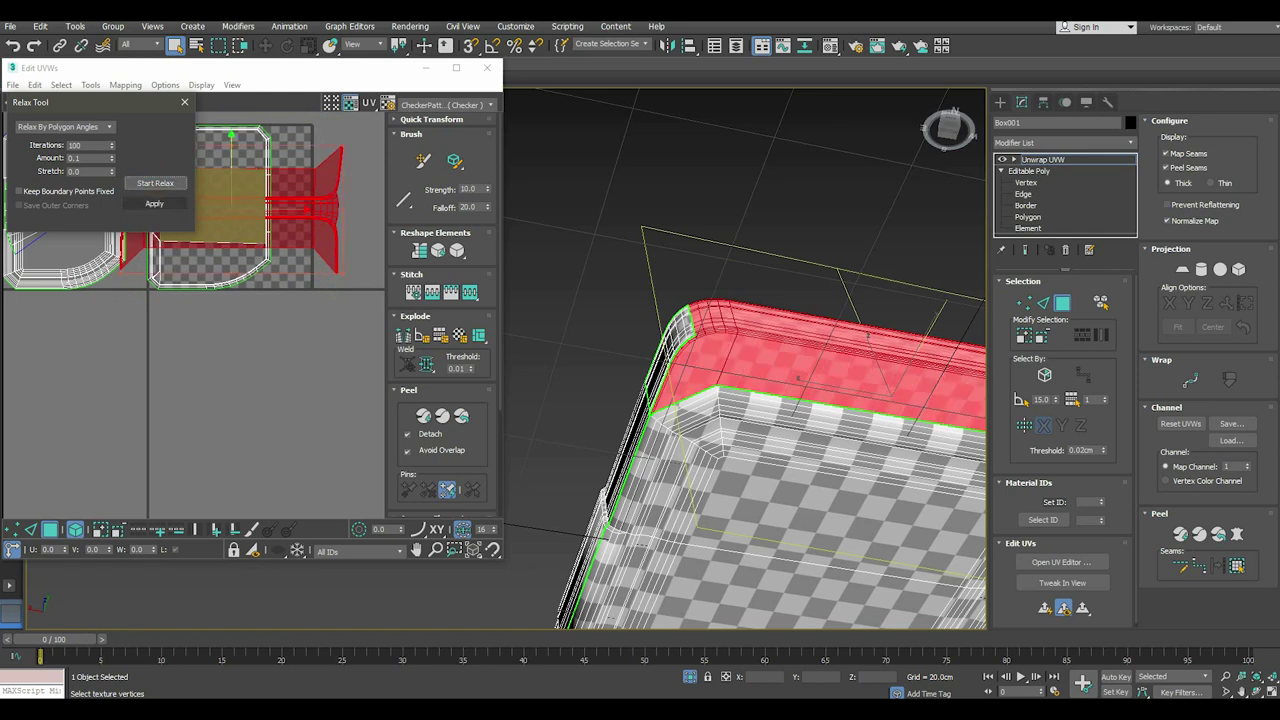
Undo the relax and earlier UV edits until the top rim selection returns.
click(13, 45)
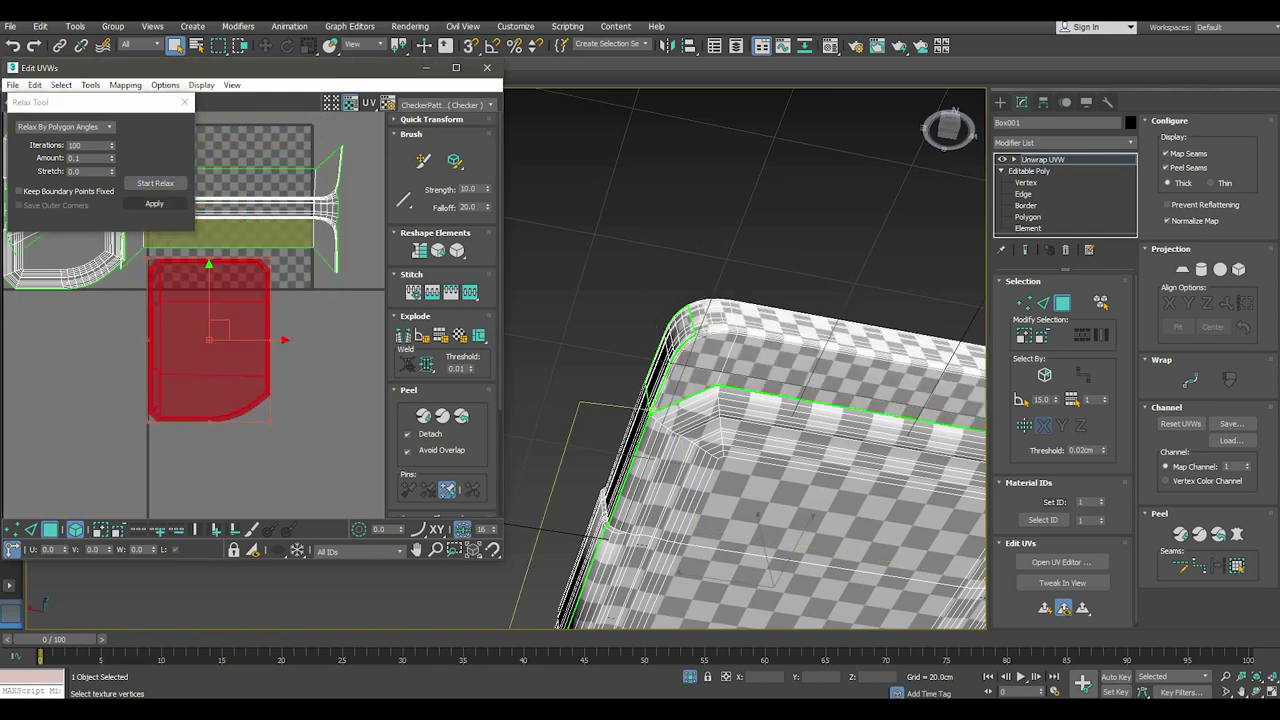
click(13, 45)
click(13, 45)
click(13, 45)
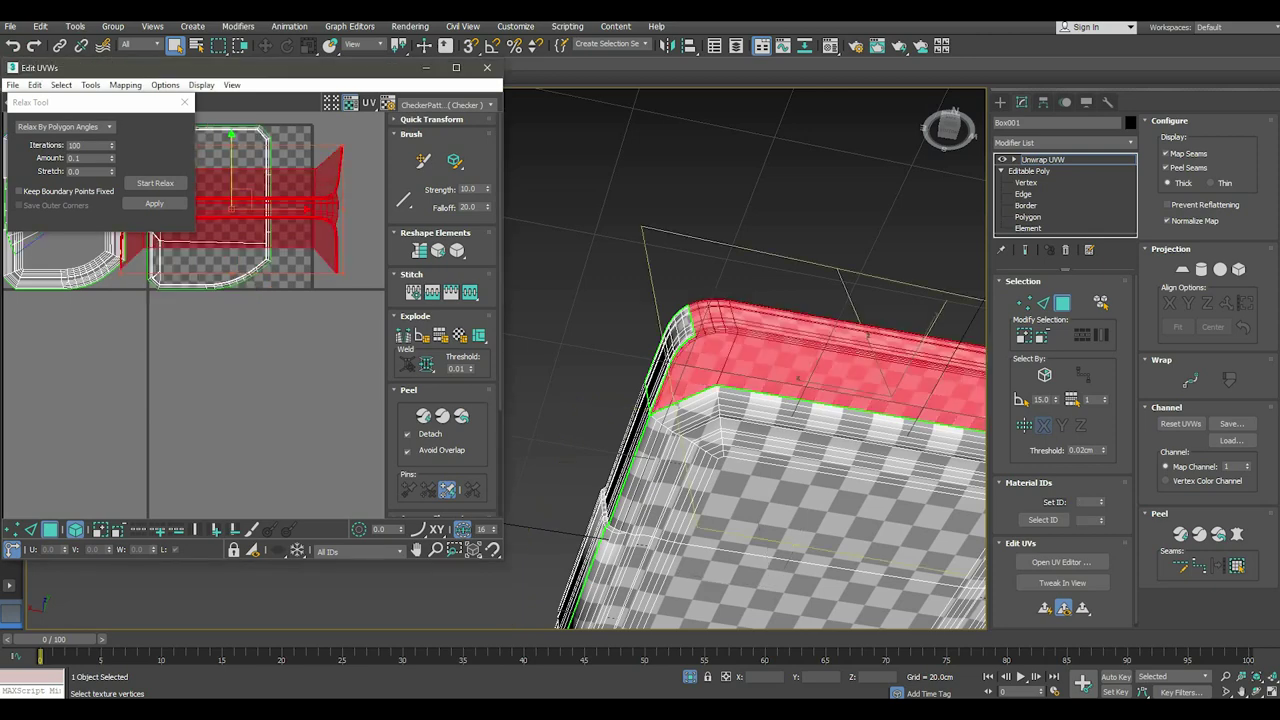
click(13, 45)
click(13, 45)
click(13, 45)
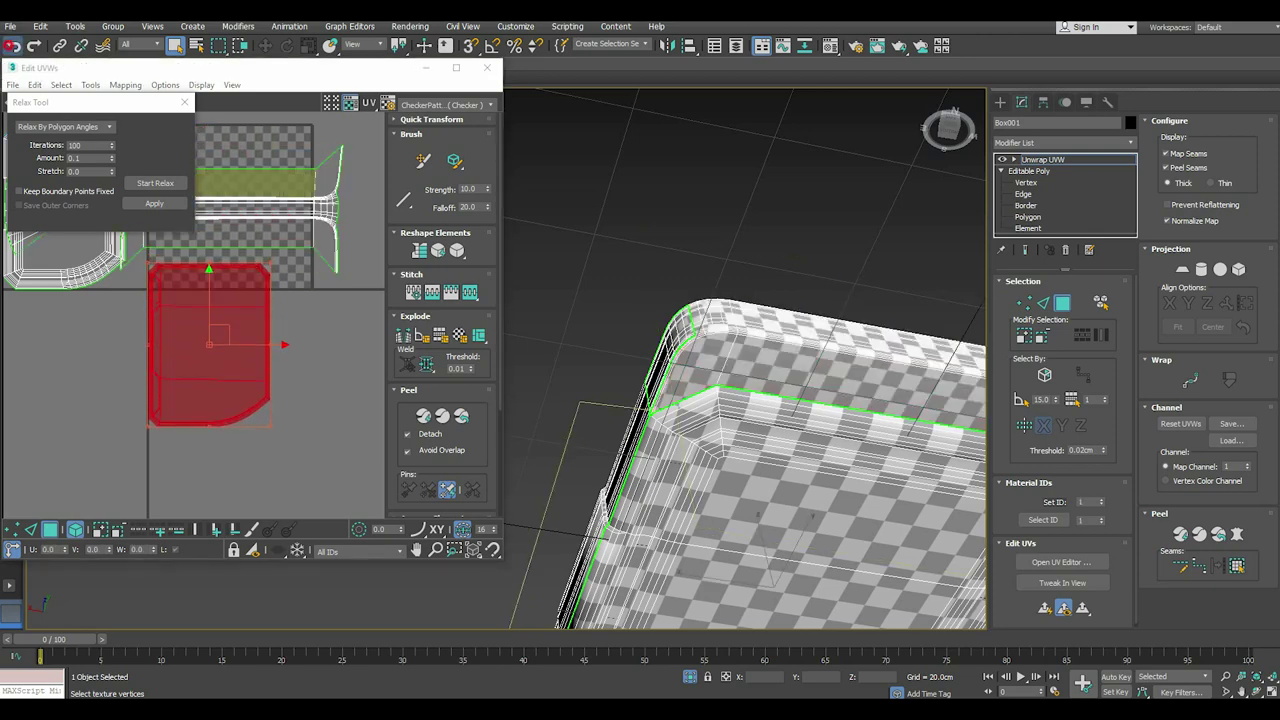
click(13, 45)
click(13, 45)
click(13, 45)
click(13, 45)
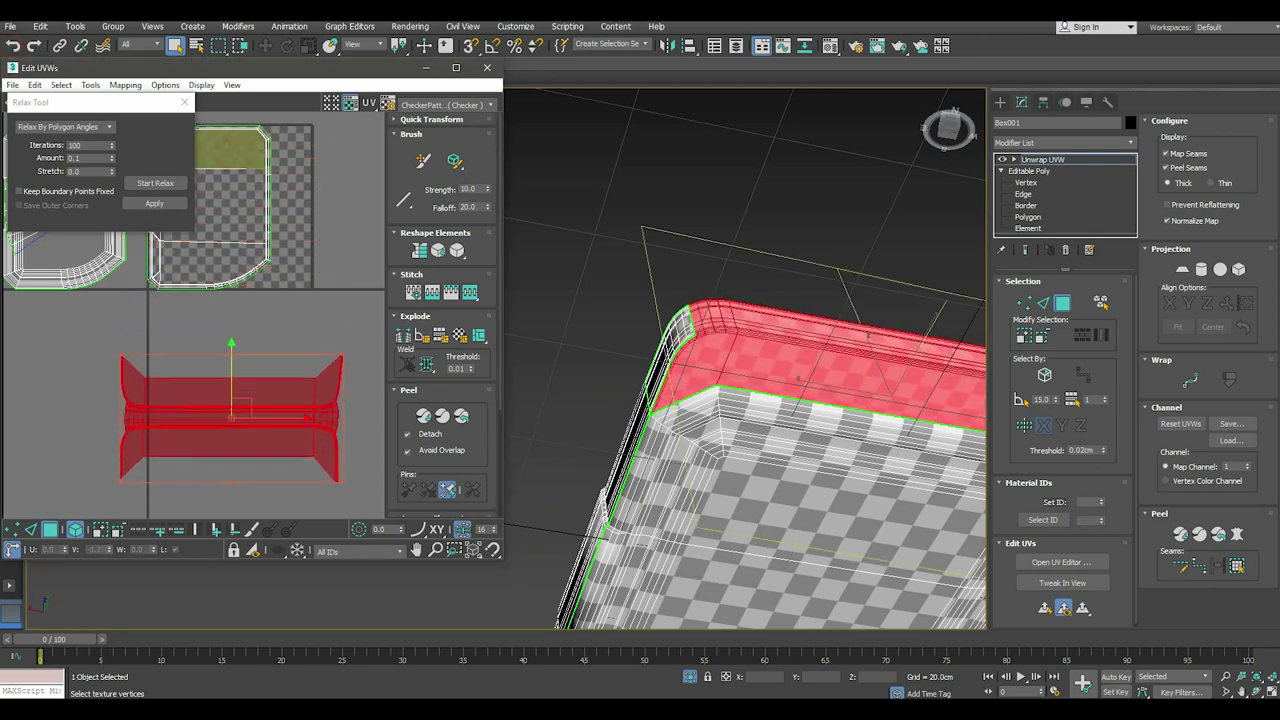
click(13, 45)
Select the bottom-right corner's side faces, leaving out the corner's top faces.
alt+middle_drag(740, 400, 760, 330)
mouse_move(823, 394)
alt+middle_down()
mouse_move(817, 234)
mouse_move(789, 219)
alt+middle_up()
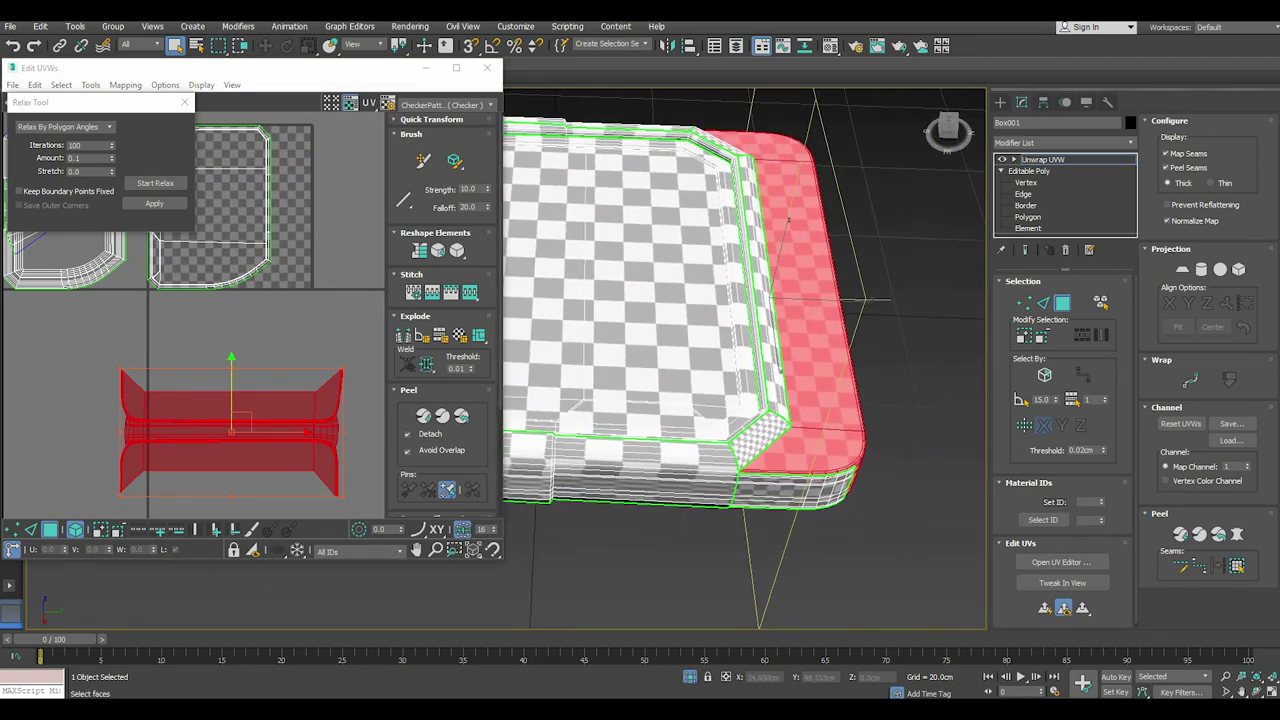
drag(795, 450, 897, 520)
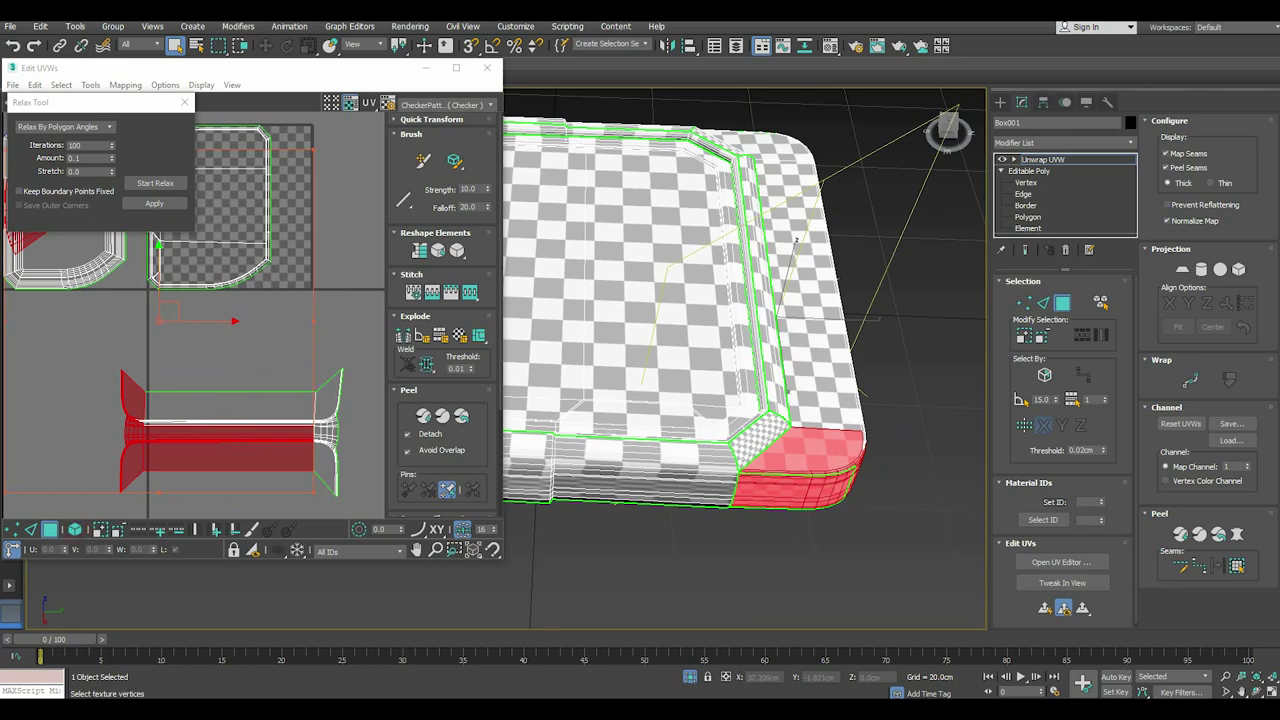
alt+drag(730, 410, 875, 470)
mouse_move(870, 380)
alt+middle_down()
mouse_move(886, 493)
mouse_move(848, 456)
alt+middle_up()
scroll(848, 456, up, 3)
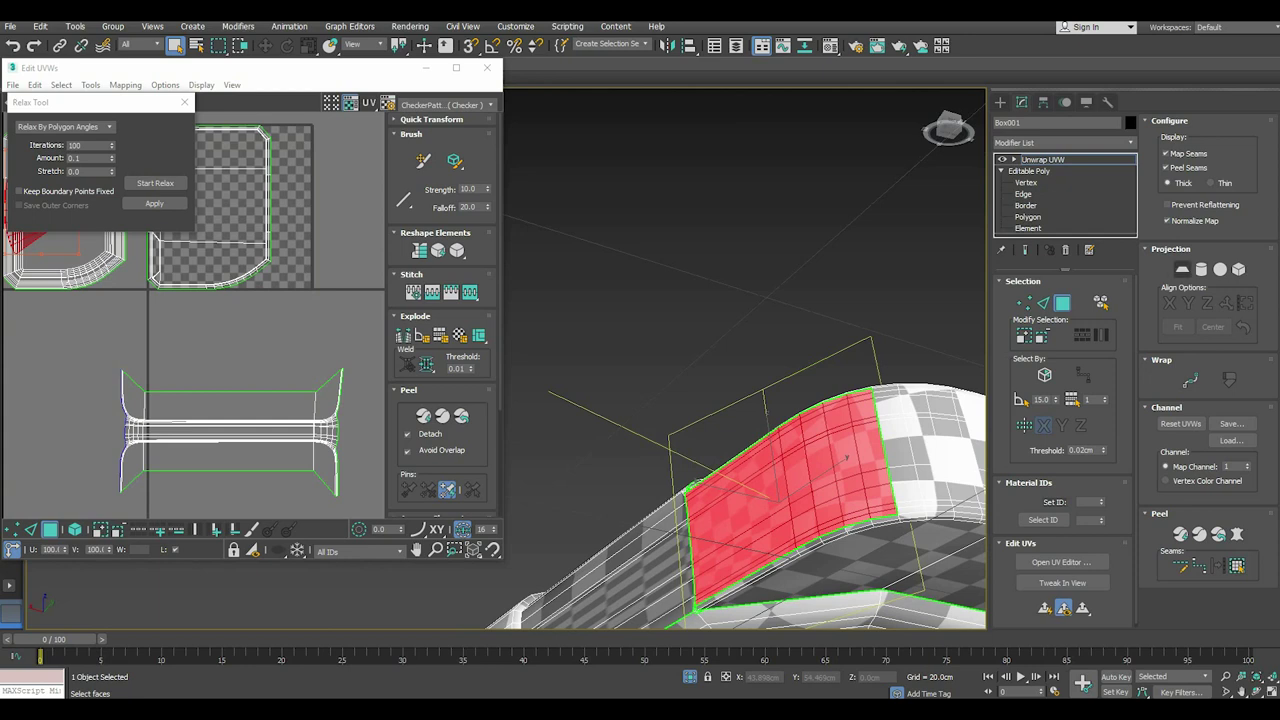
Planar map the corner side faces and relax their UVs.
click(1183, 269)
click(1183, 269)
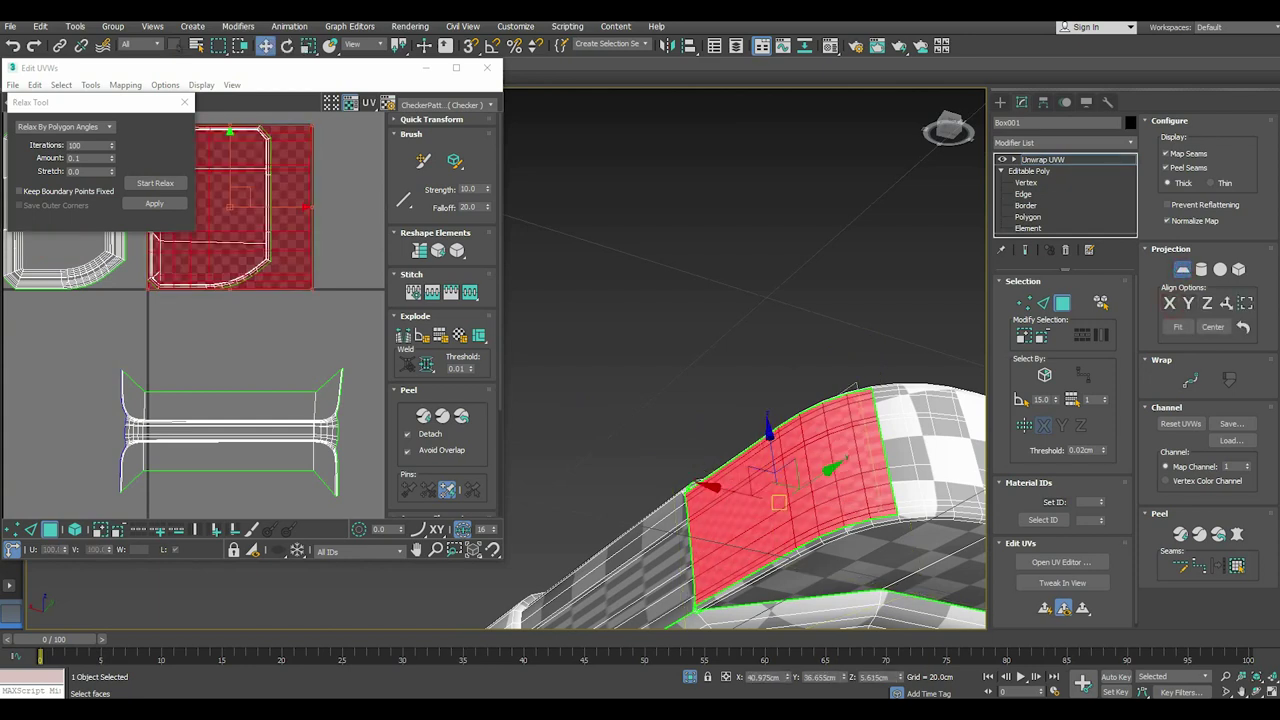
right_click(262, 168)
click(319, 301)
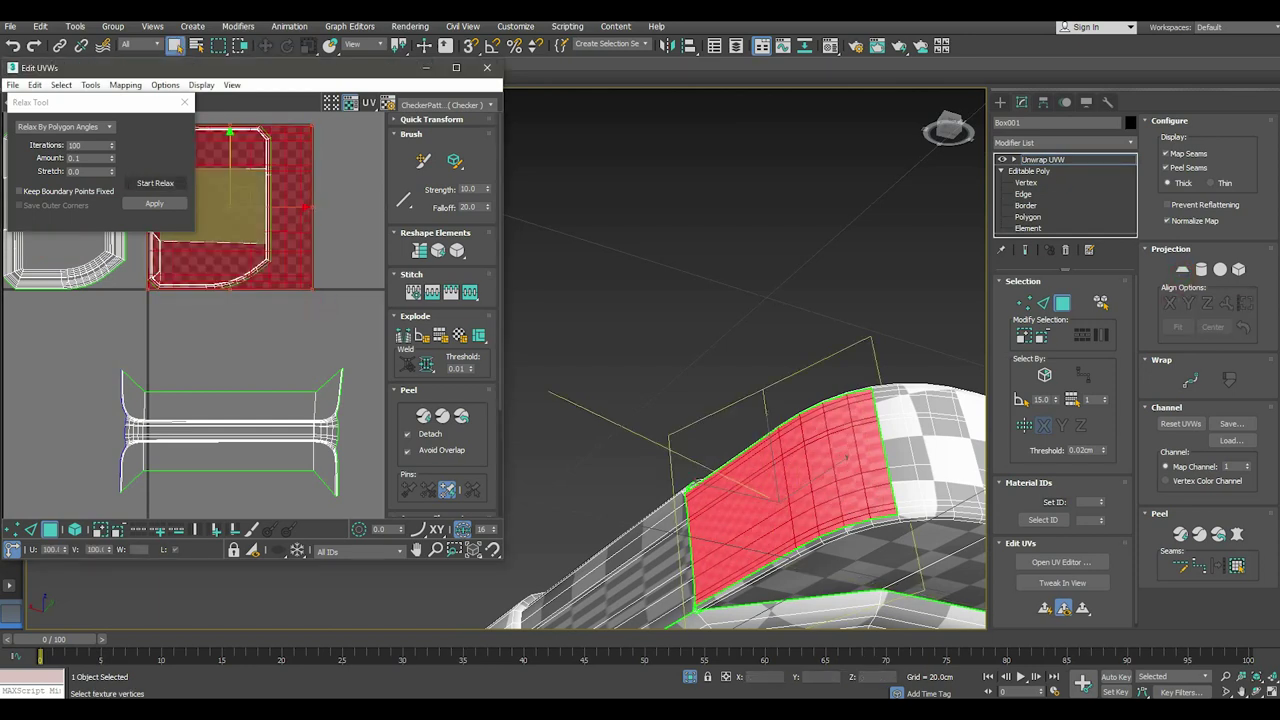
click(155, 183)
click(155, 183)
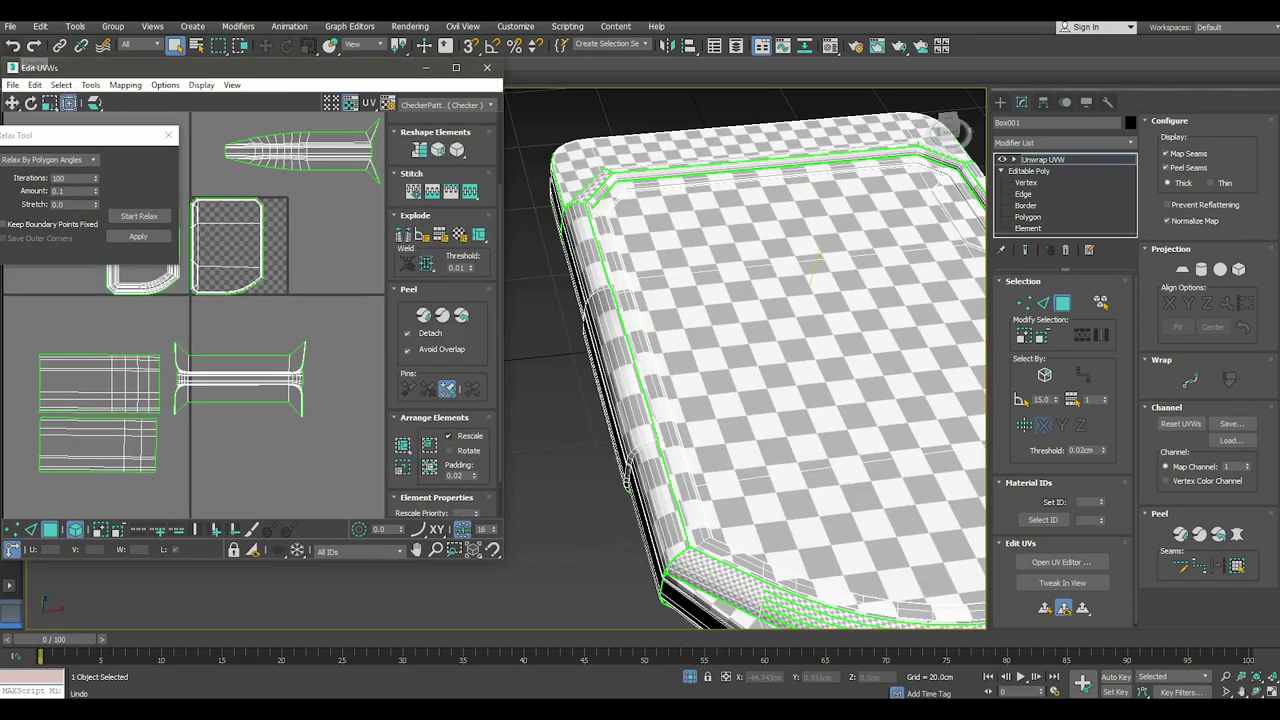
Relax the long side strip's UVs and move its island to the right.
key(w)
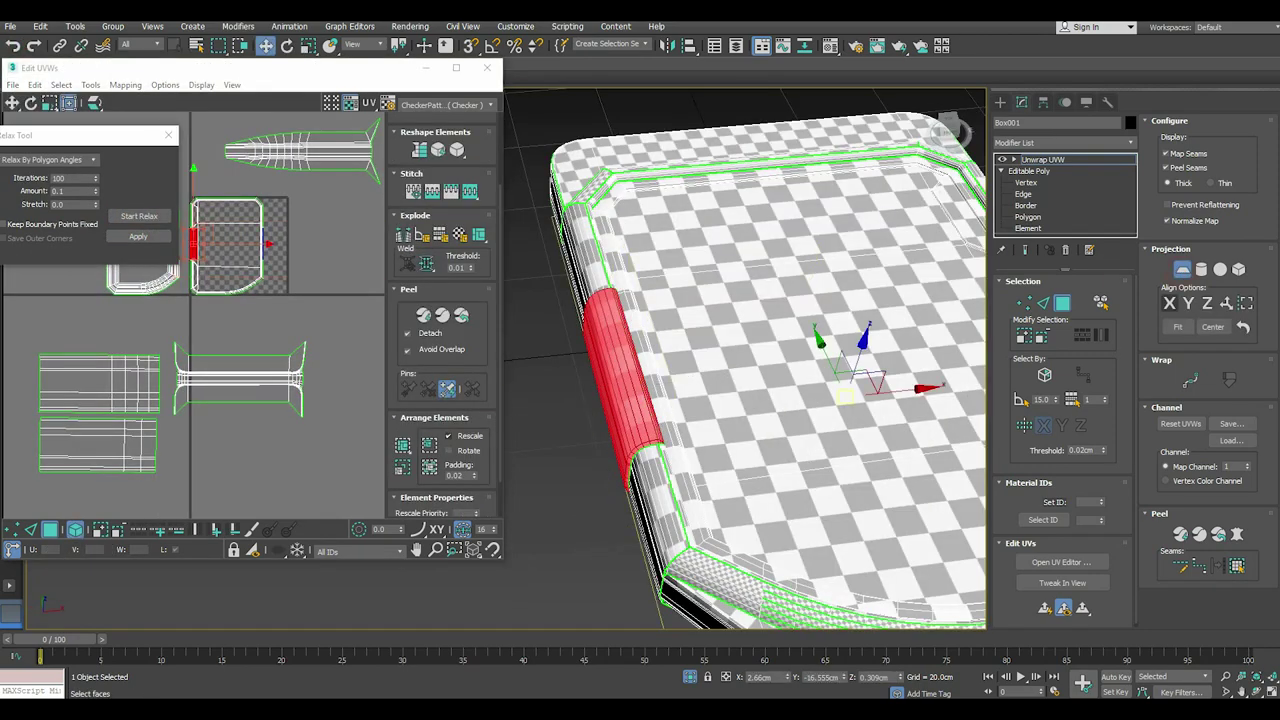
click(632, 313)
alt+middle_drag(632, 313, 700, 400)
scroll(745, 346, up, 2)
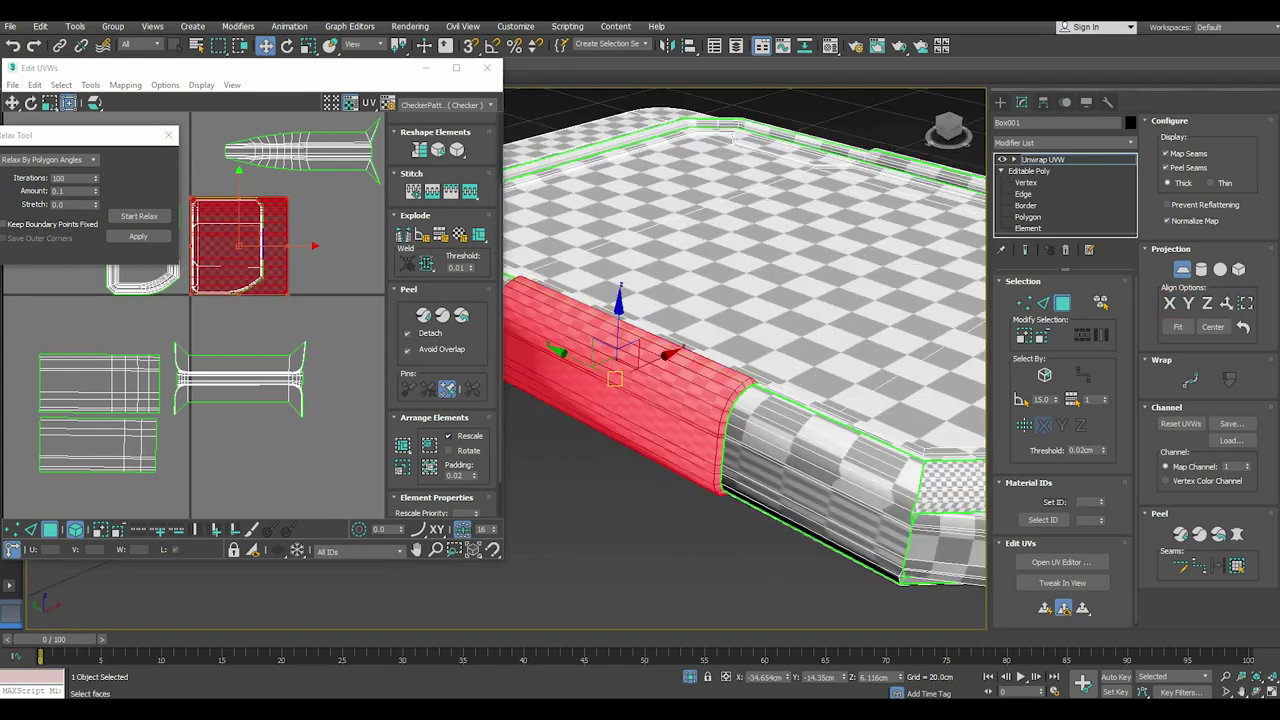
click(138, 236)
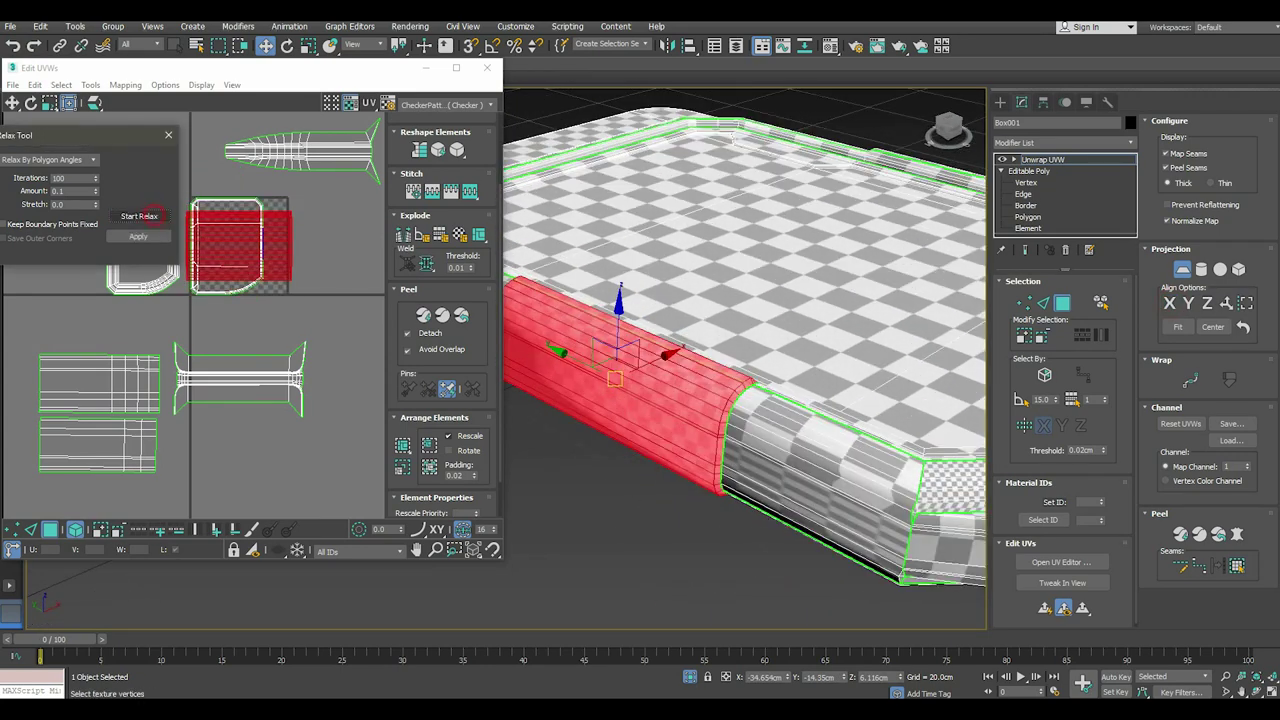
scroll(205, 237, down, 3)
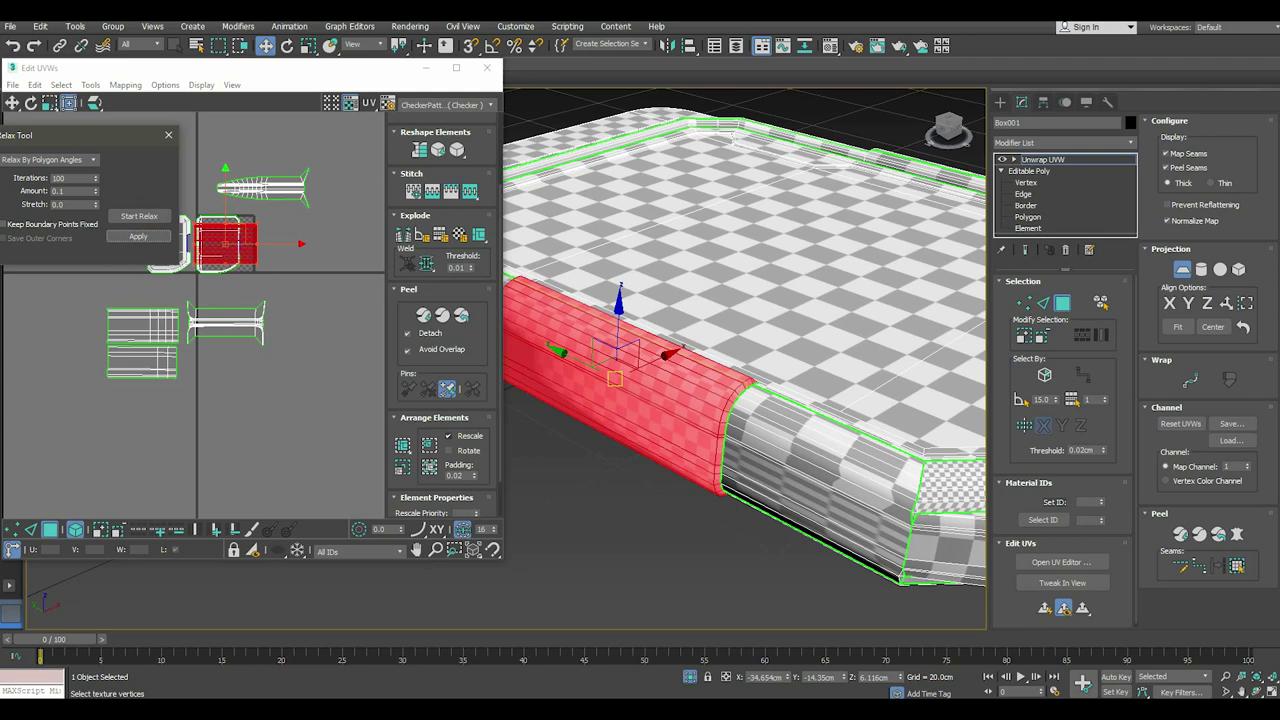
key(q)
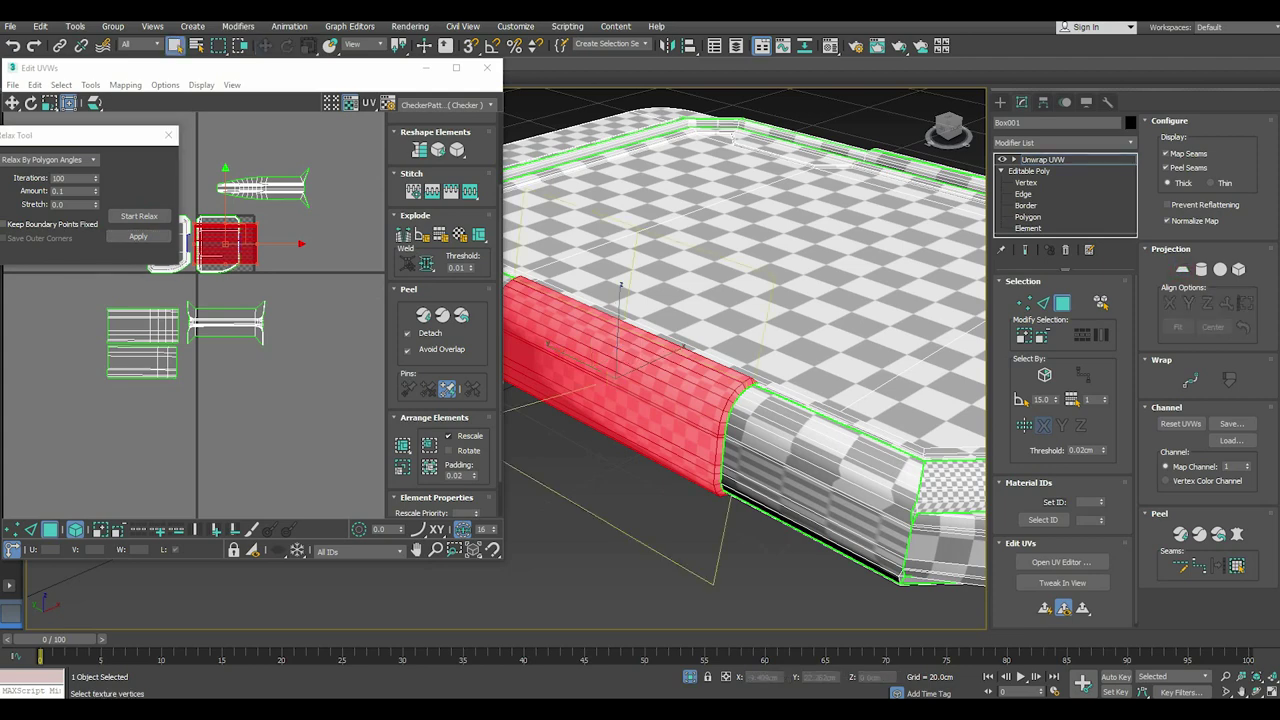
drag(276, 243, 364, 244)
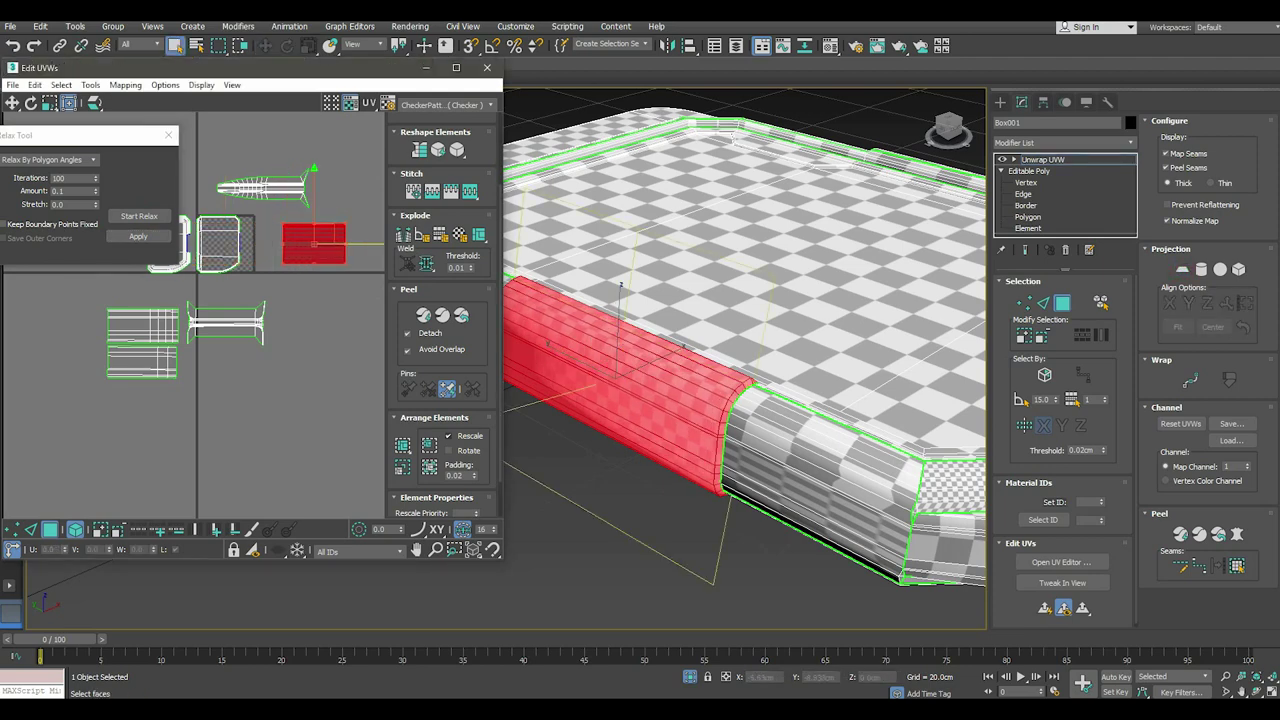
Select the box's bottom-front faces, dropping the top face group from the selection.
alt+middle_drag(745, 360, 660, 300)
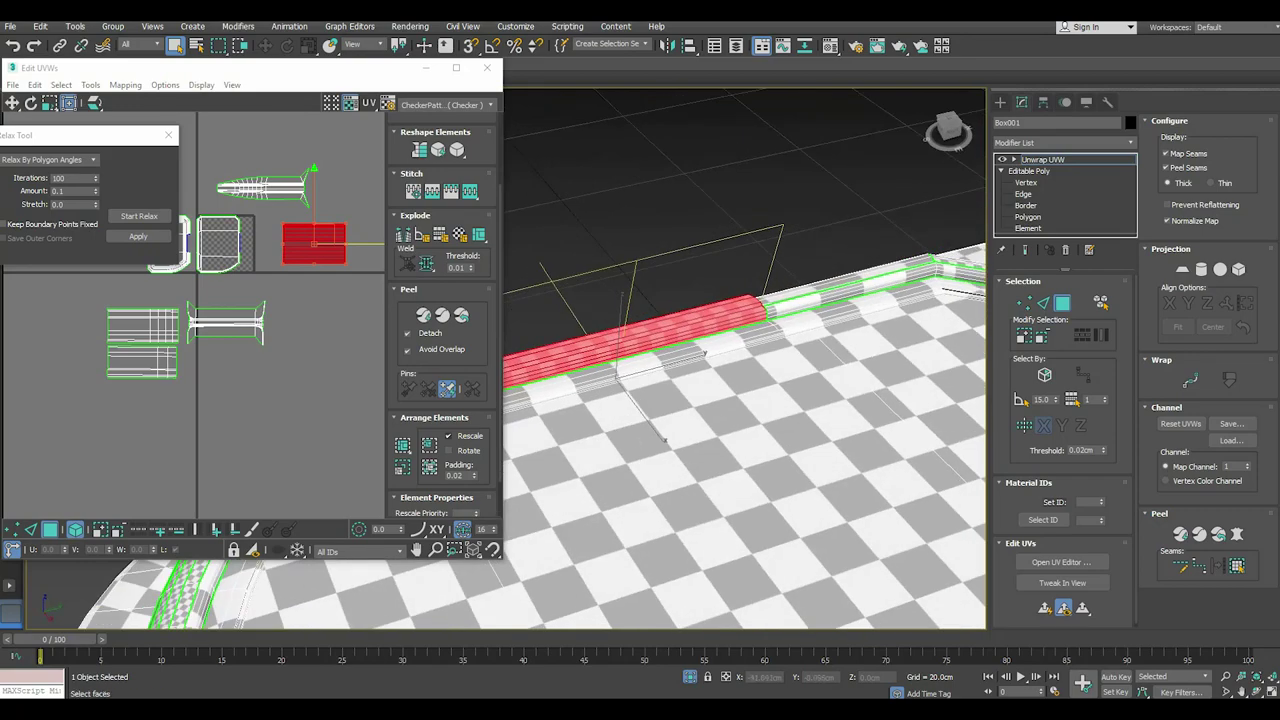
mouse_move(664, 438)
alt+middle_down()
mouse_move(628, 418)
mouse_move(622, 503)
alt+middle_up()
scroll(628, 418, down, 5)
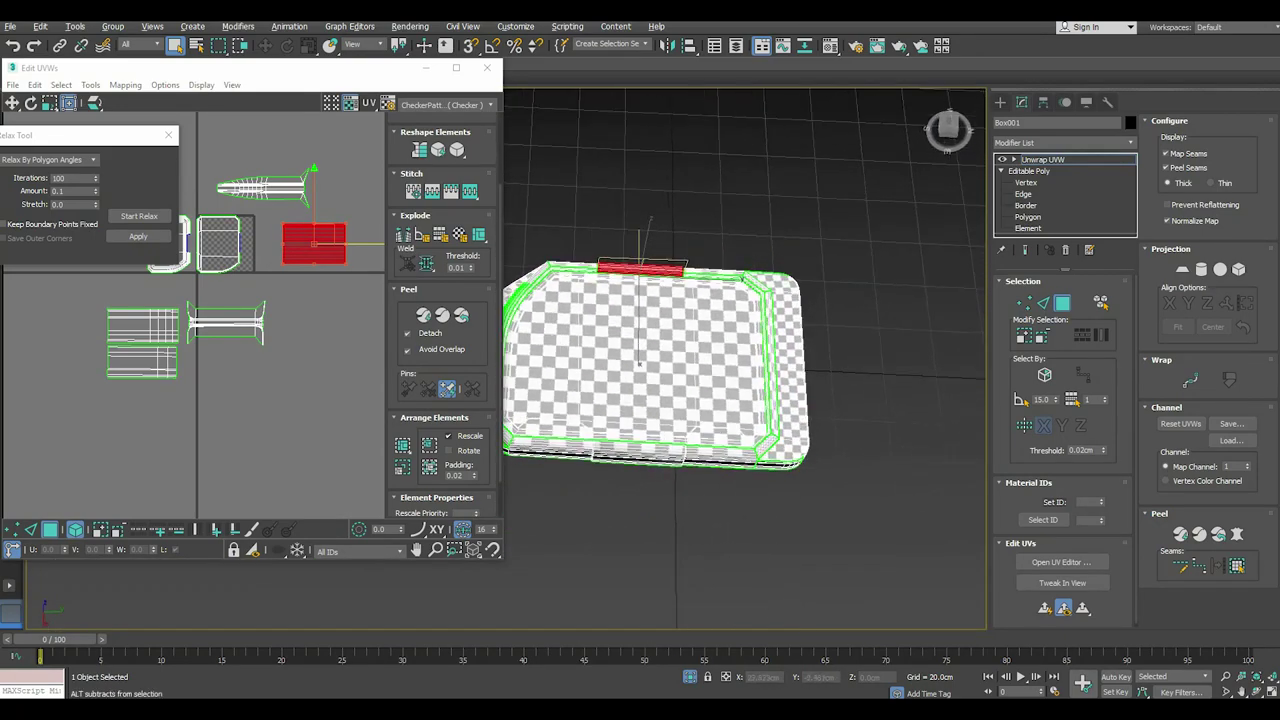
drag(616, 468, 644, 507)
scroll(605, 448, up, 5)
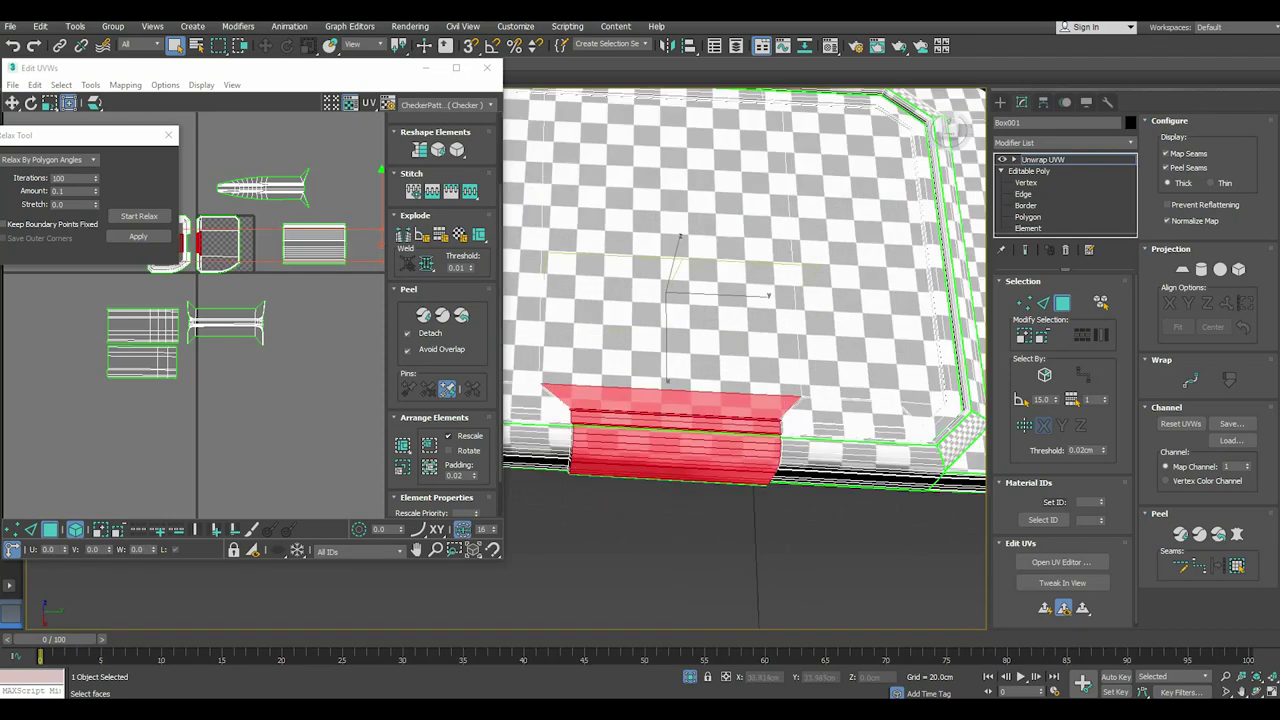
click(1020, 334)
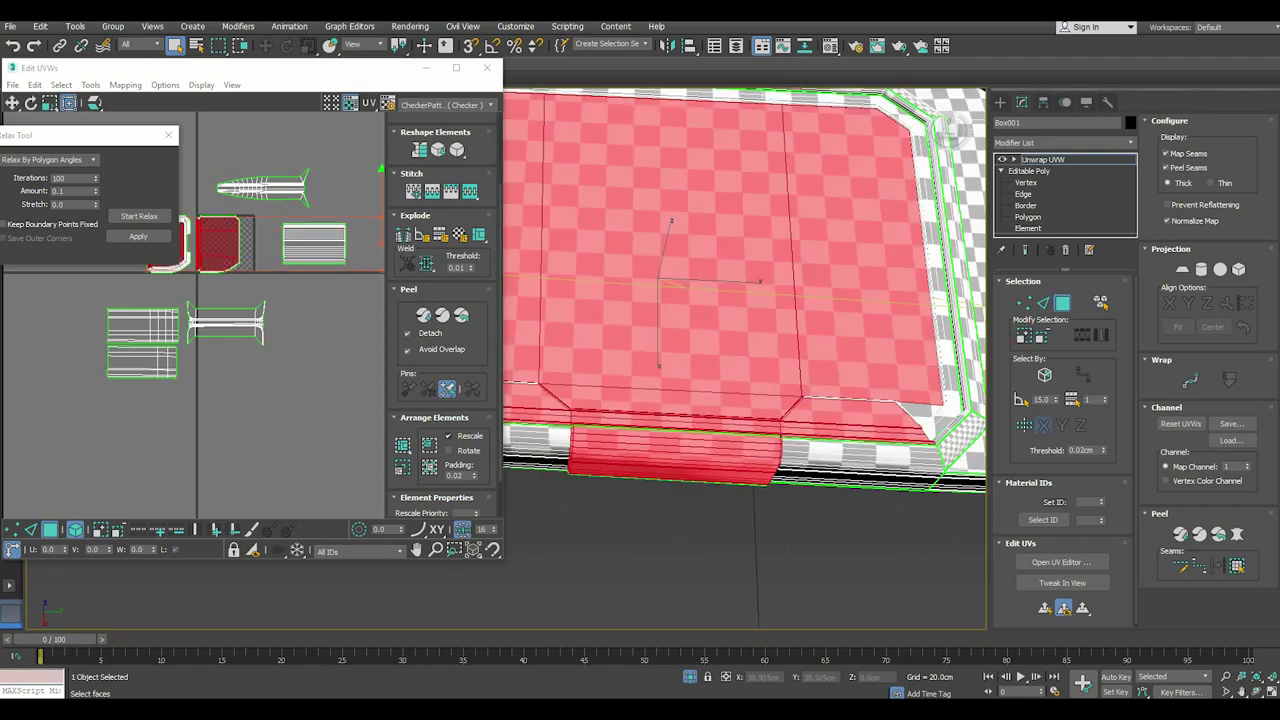
key(z)
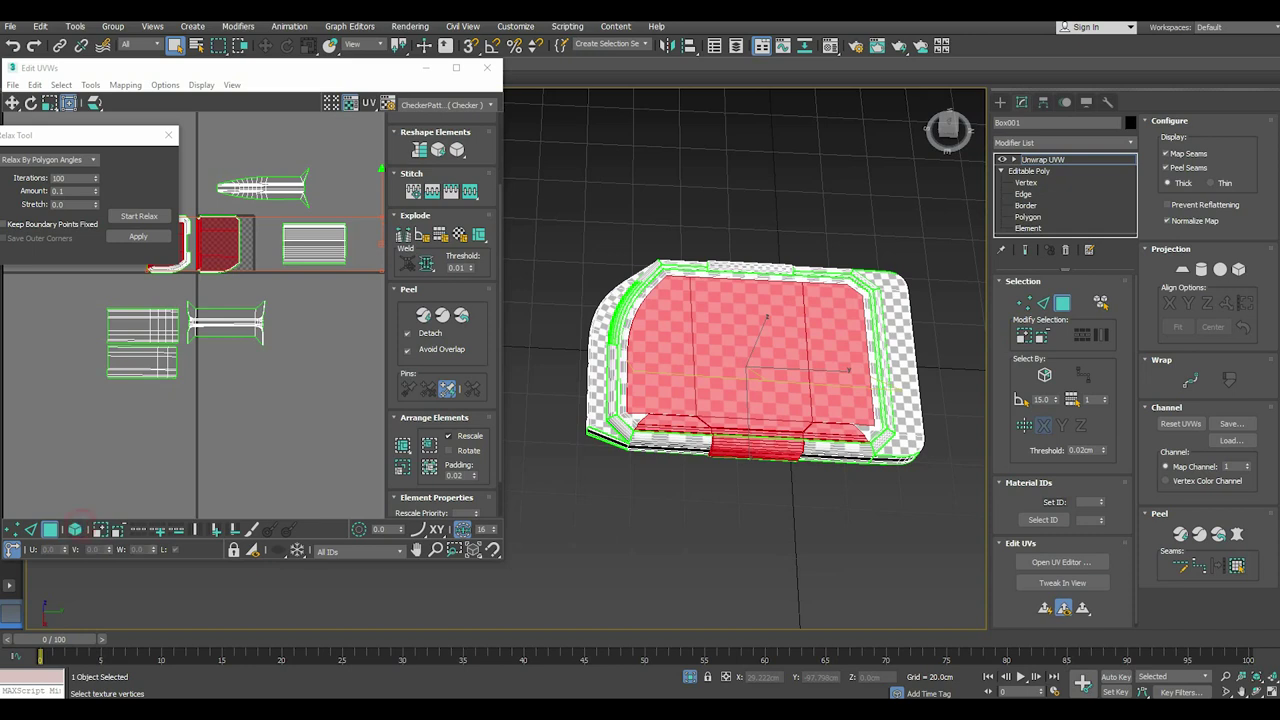
middle_drag(168, 258, 160, 360)
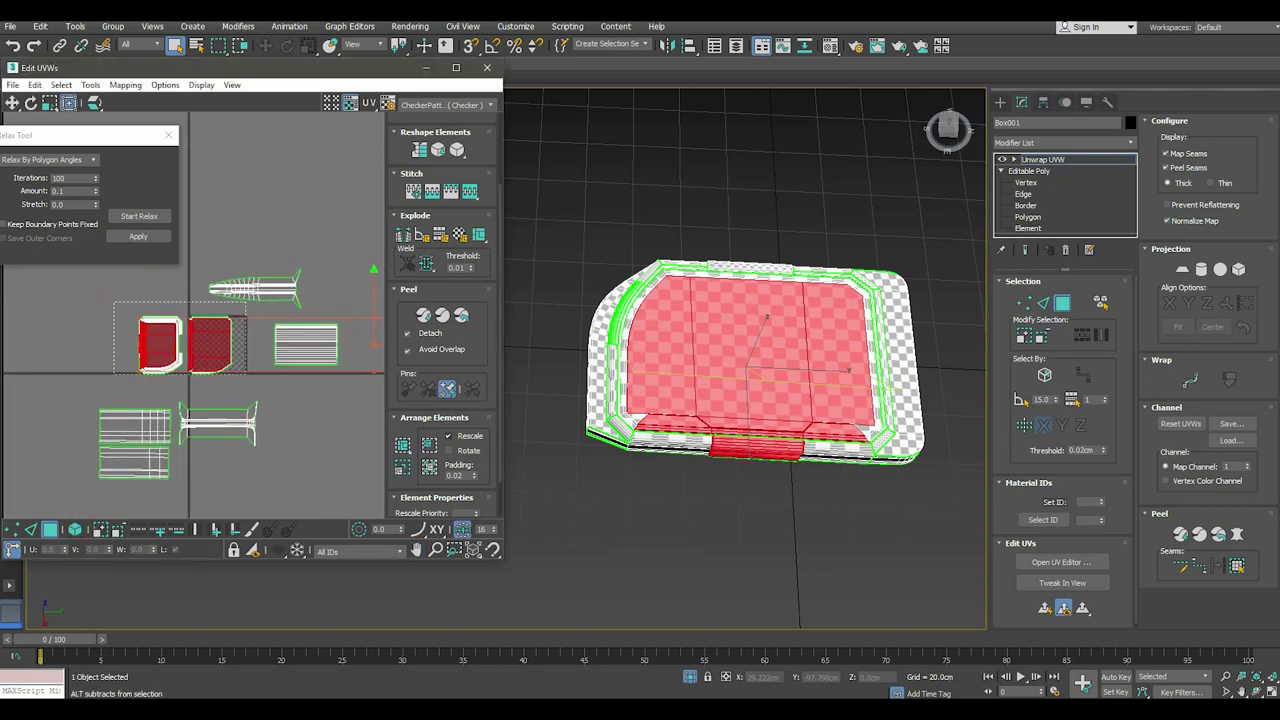
key(ctrl+d)
click(770, 405)
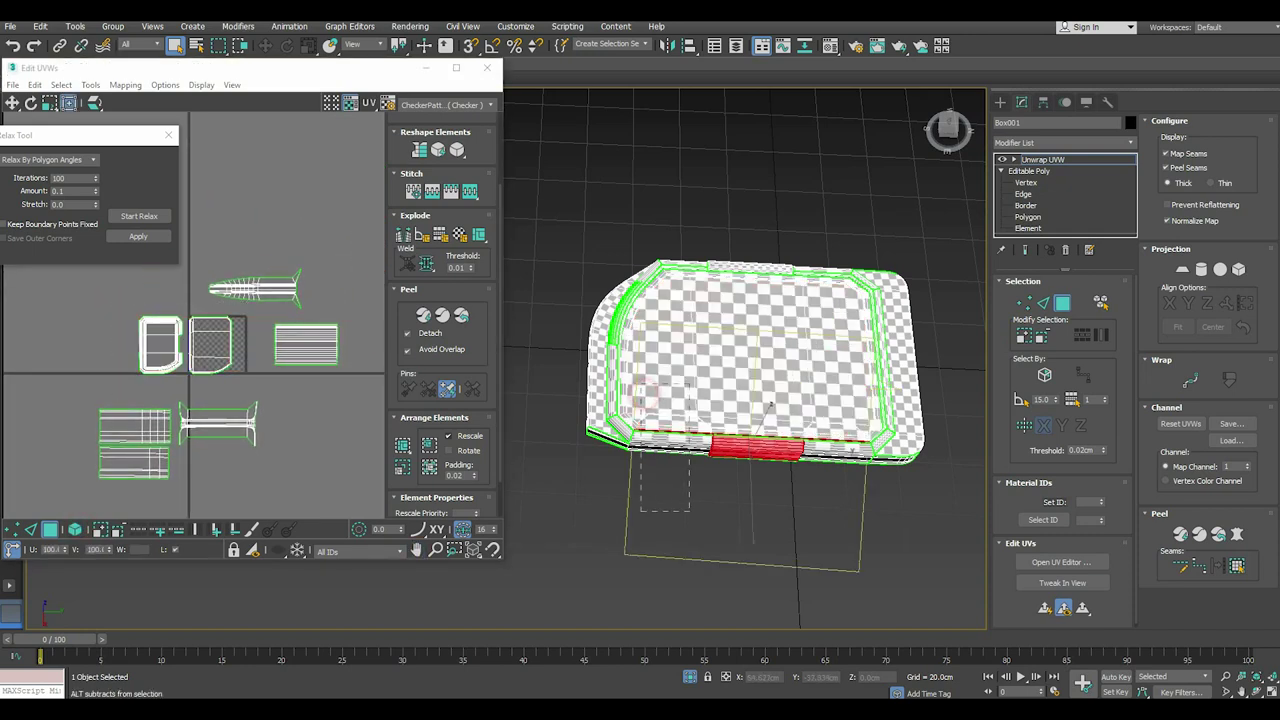
Select all faces of the short curved red edge strip.
alt+middle_drag(810, 406, 760, 340)
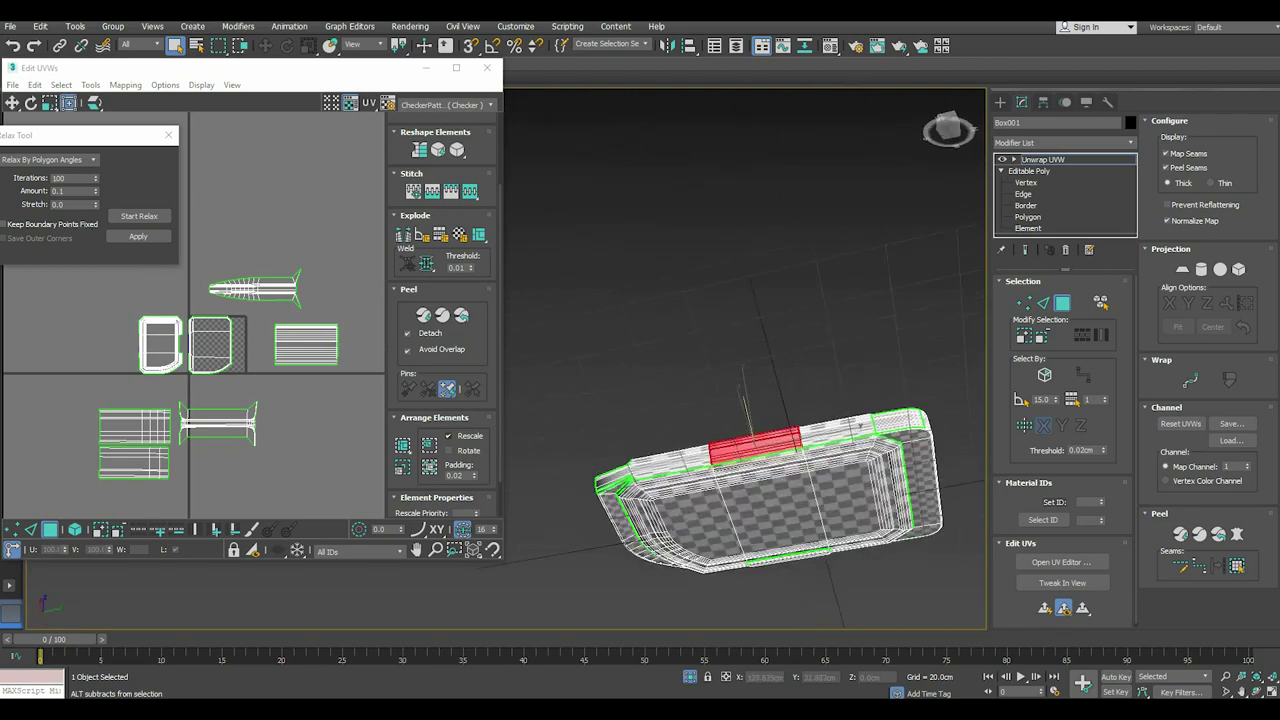
scroll(755, 445, up, 5)
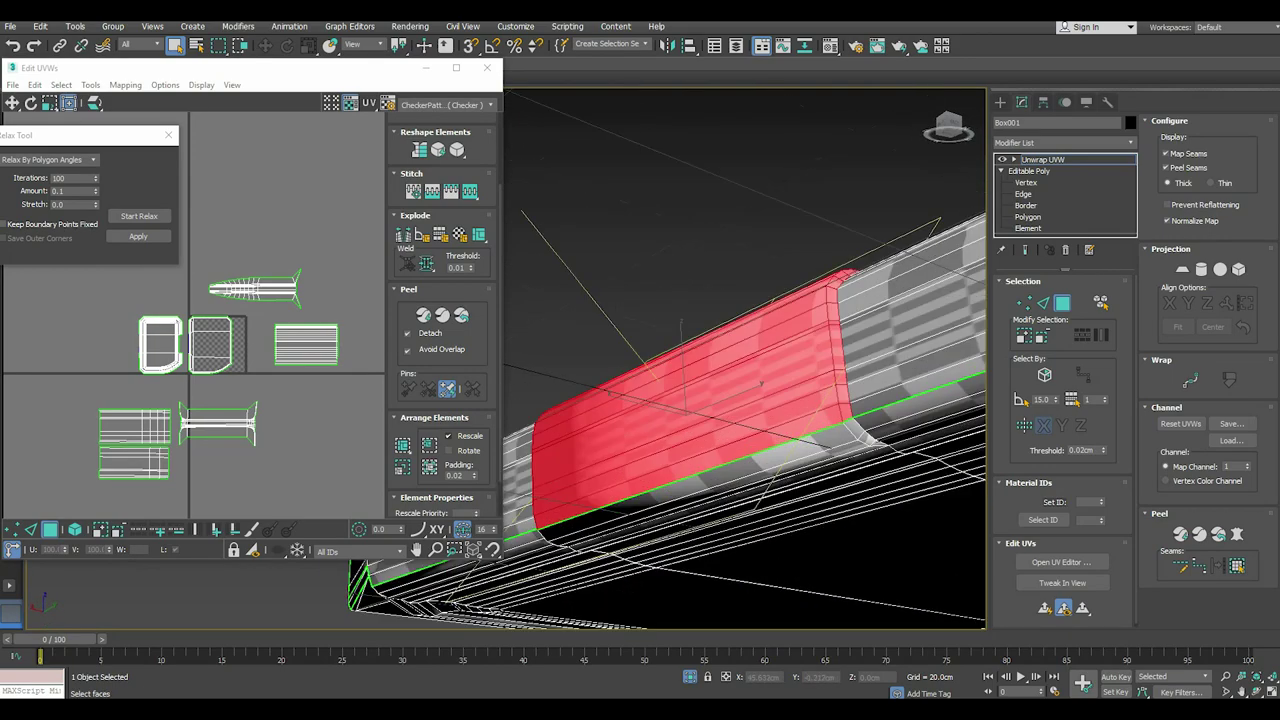
alt+middle_drag(755, 445, 700, 380)
scroll(728, 380, up, 3)
ctrl+click(769, 397)
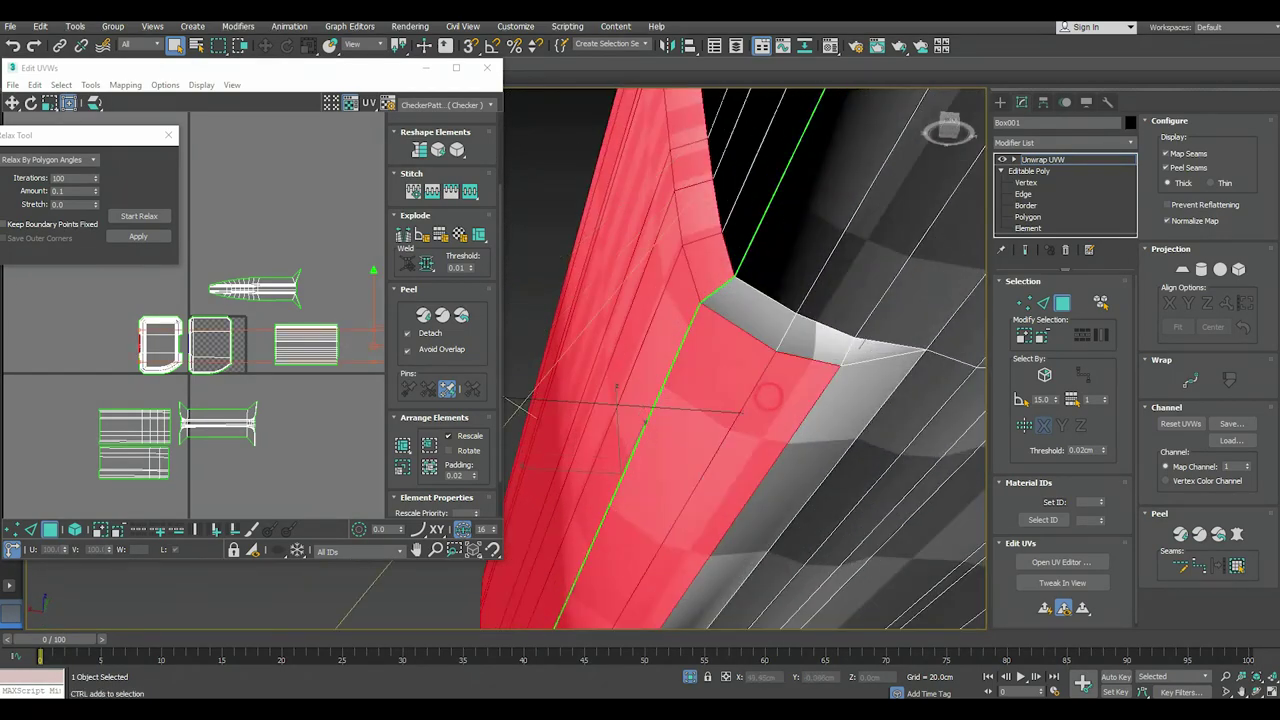
ctrl+click(839, 423)
ctrl+click(866, 356)
ctrl+click(737, 317)
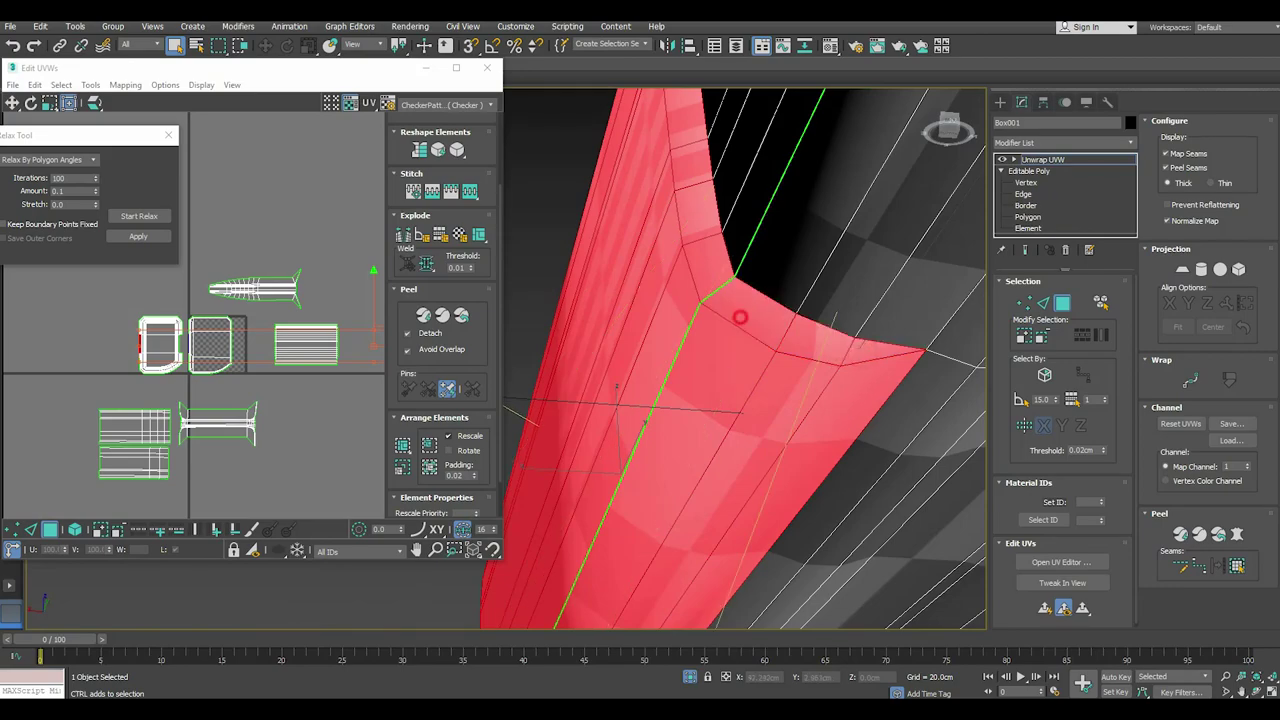
mouse_move(737, 317)
alt+middle_down()
mouse_move(700, 360)
mouse_move(740, 330)
alt+middle_up()
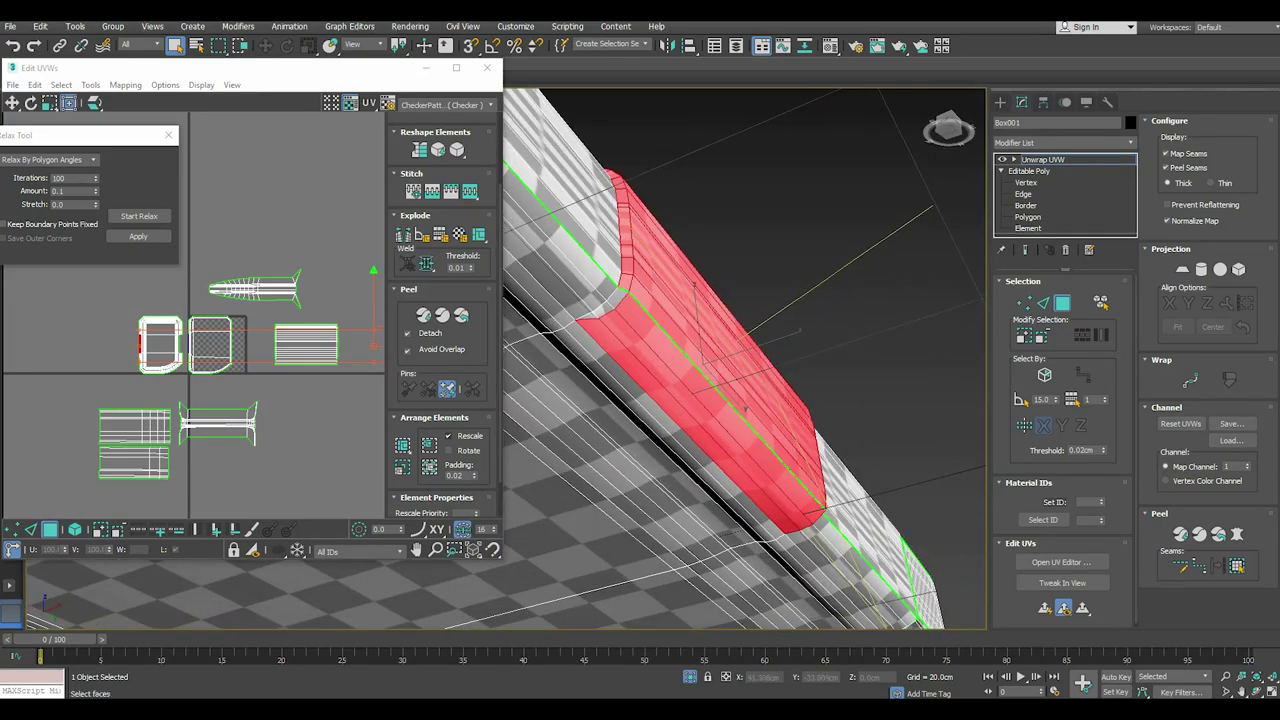
scroll(600, 306, up, 4)
scroll(580, 334, down, 4)
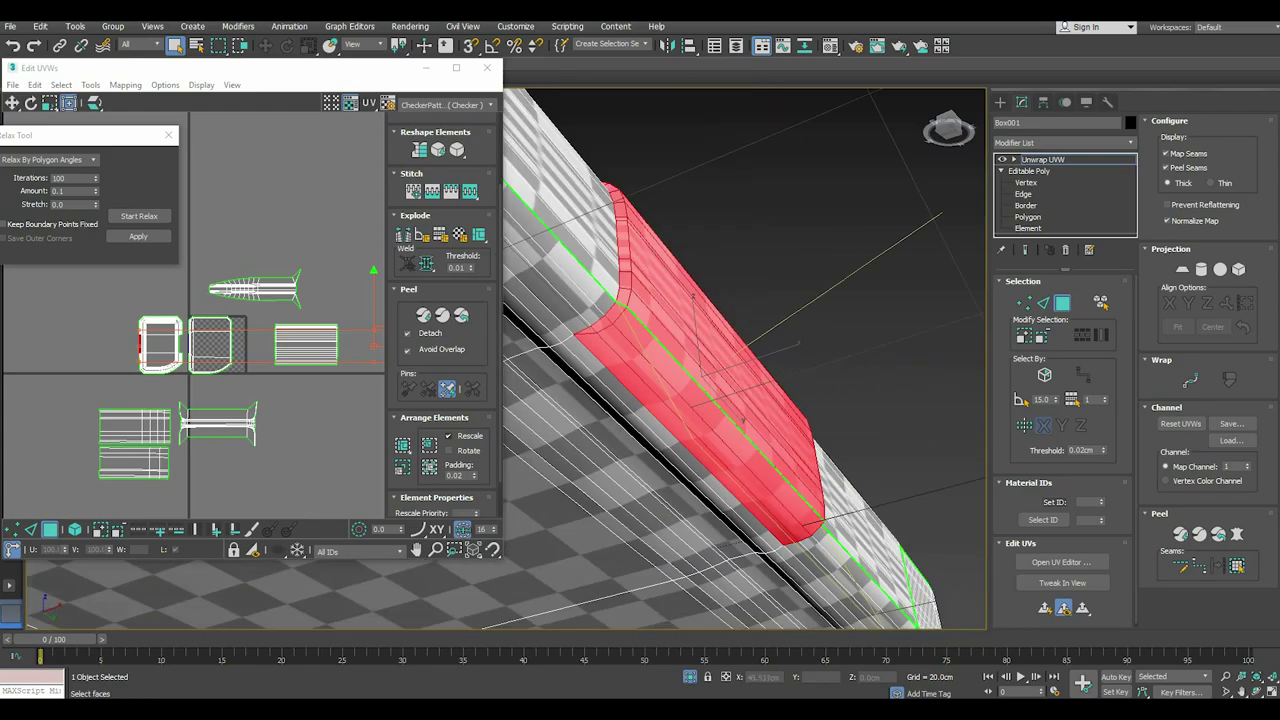
mouse_move(740, 330)
alt+middle_down()
mouse_move(790, 340)
mouse_move(750, 300)
mouse_move(720, 320)
mouse_move(712, 300)
alt+middle_up()
Relax the strip's UV shell, move it to the far left, and deselect.
key(w)
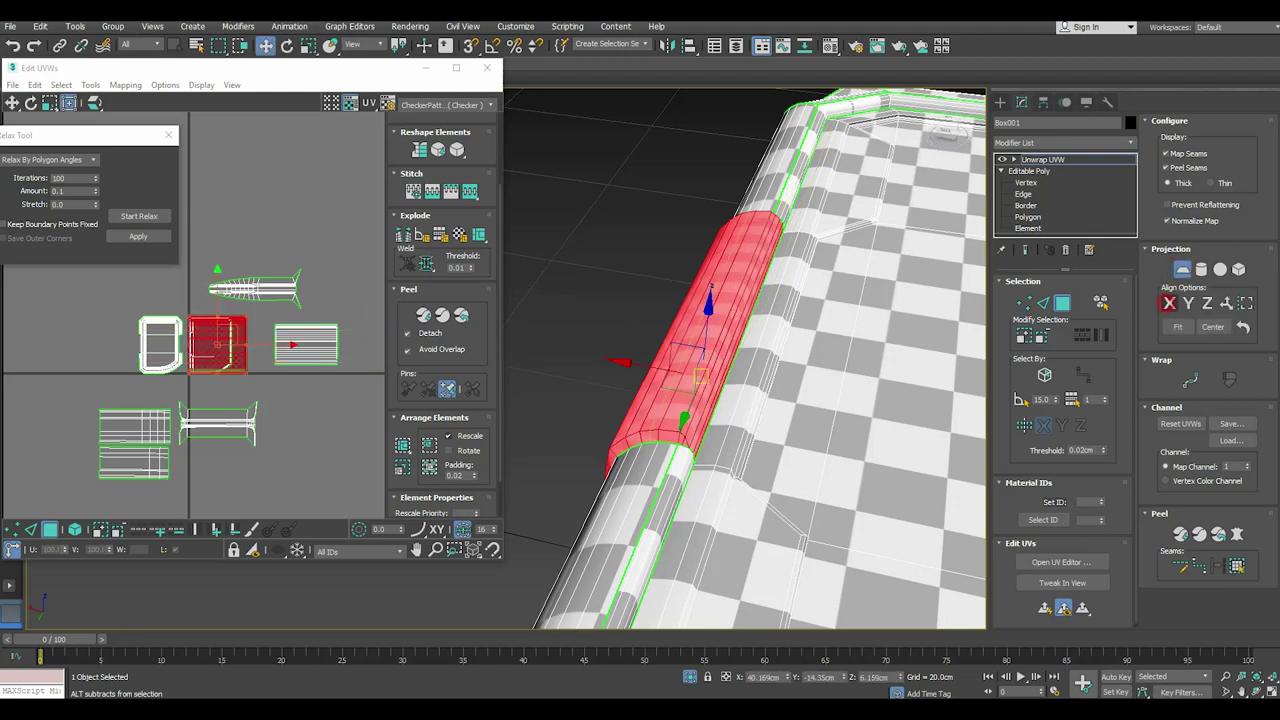
click(139, 216)
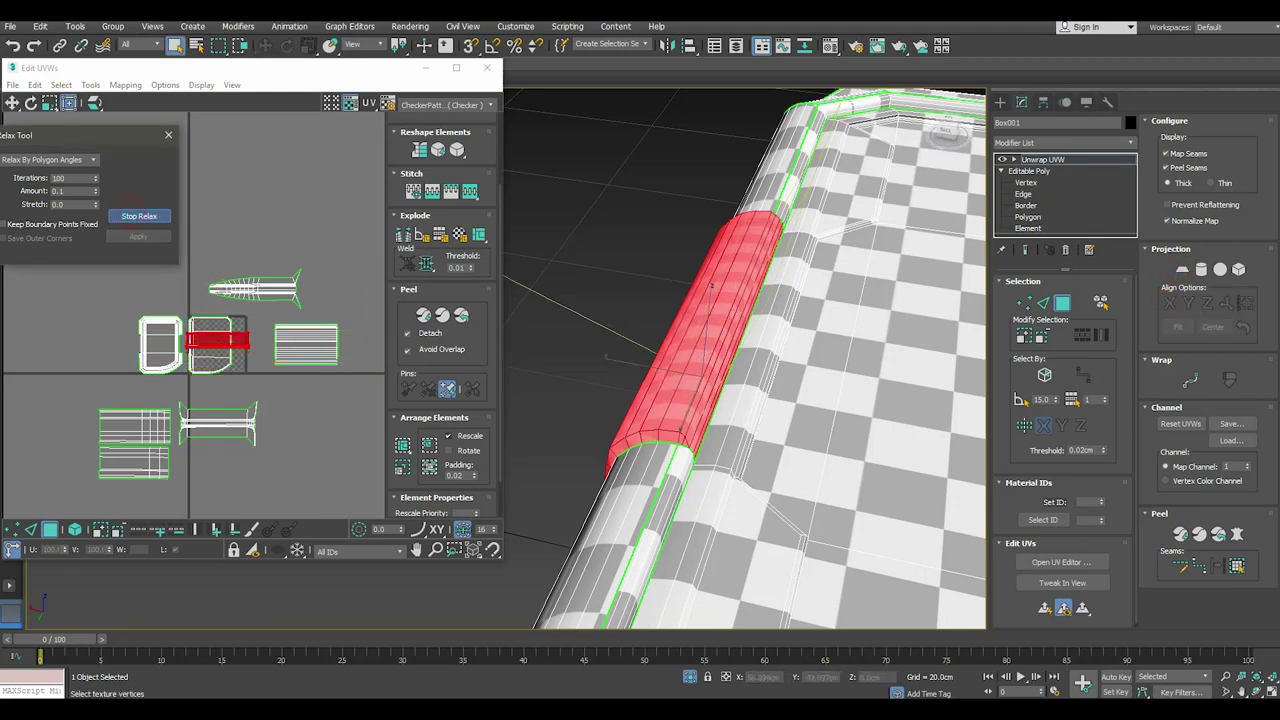
click(139, 216)
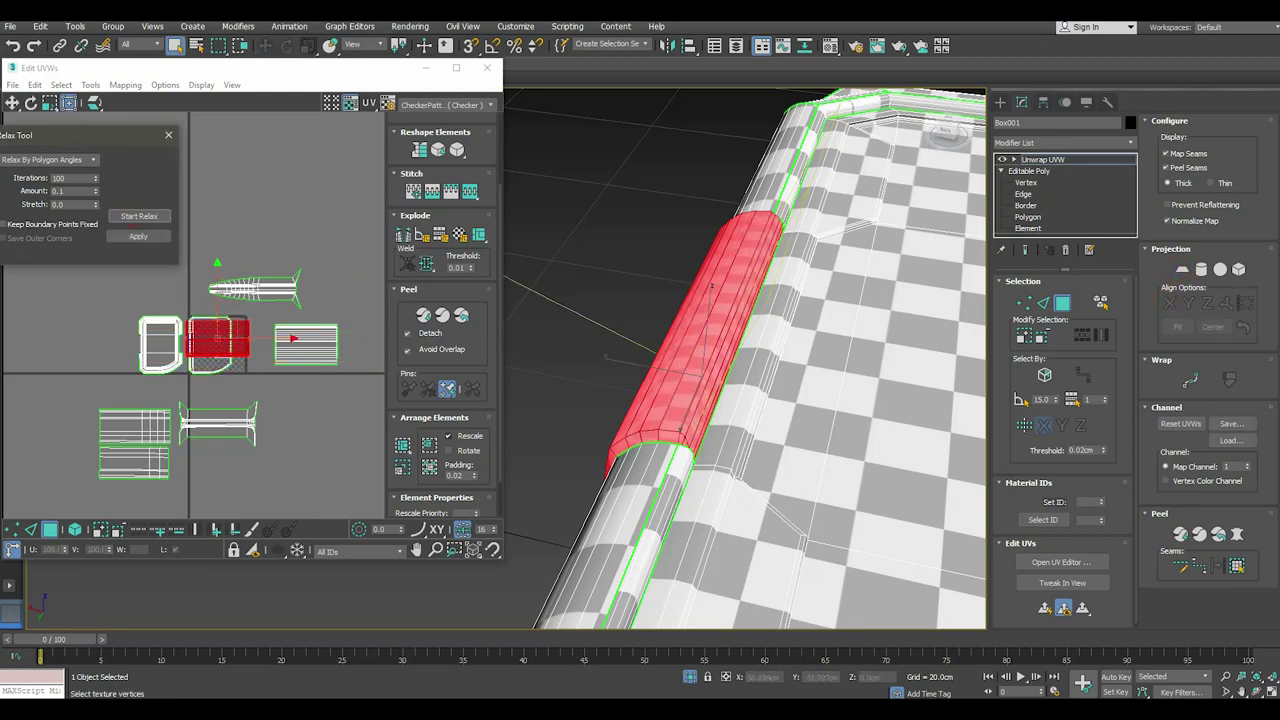
drag(218, 338, 64, 338)
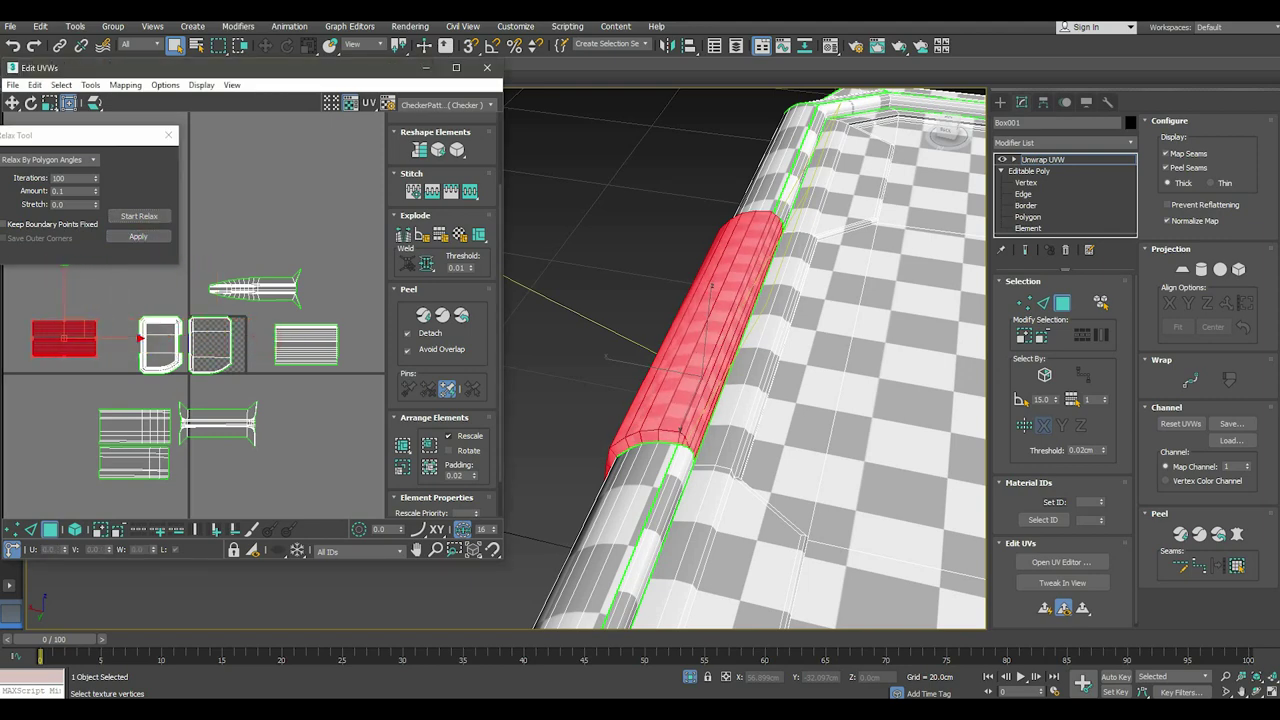
click(116, 376)
scroll(745, 360, down, 5)
alt+middle_drag(745, 360, 700, 330)
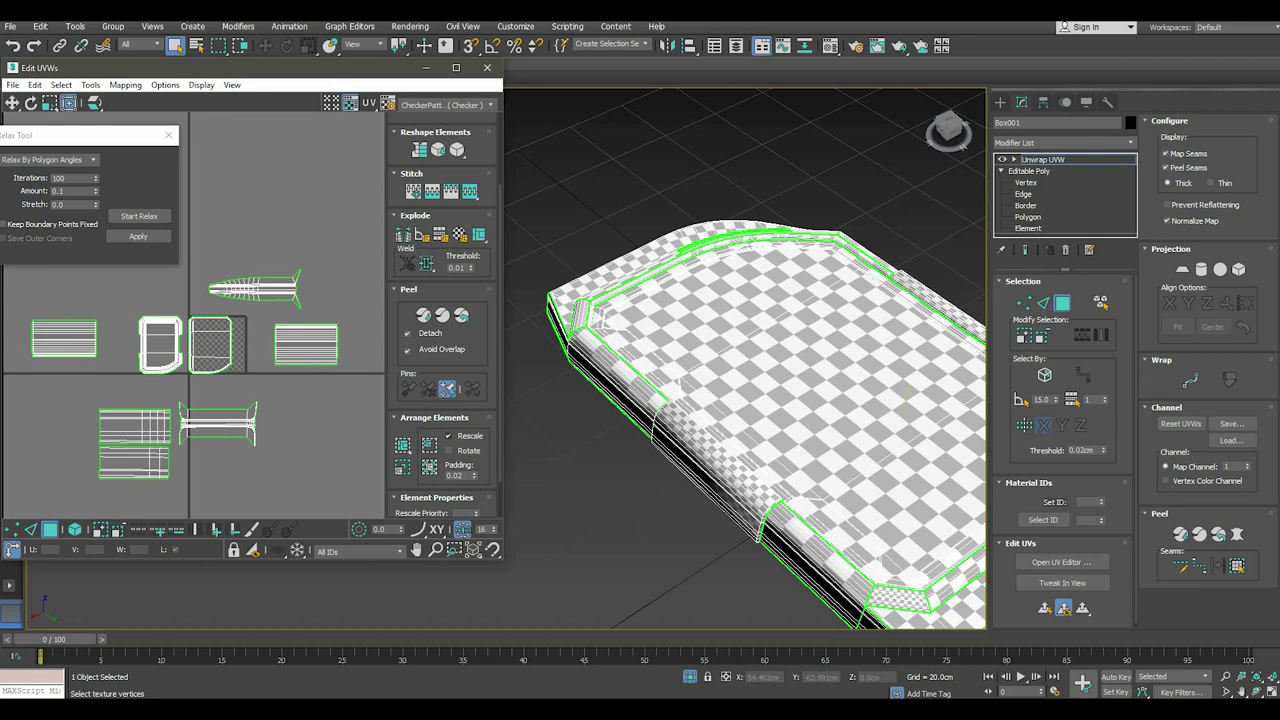
Planar map the box's top faces from above, freeform-scale and rescale the shell to fit.
alt+middle_drag(745, 360, 715, 320)
click(790, 300)
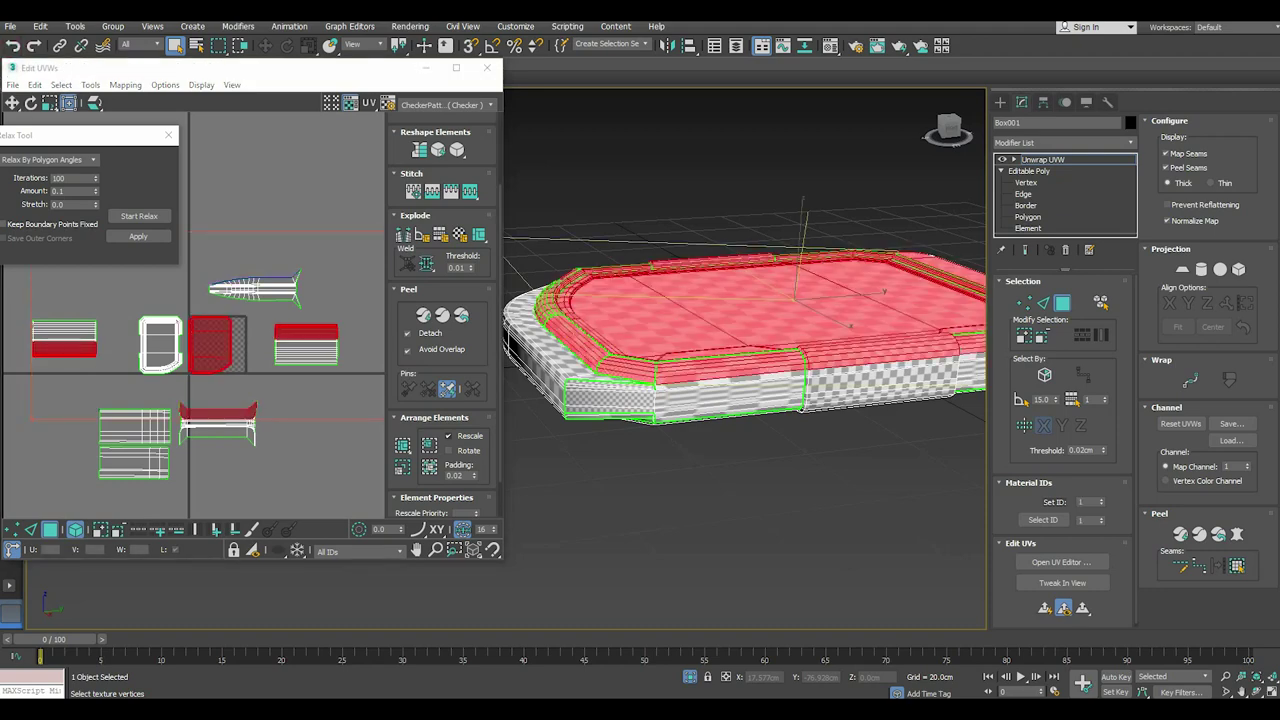
click(1182, 269)
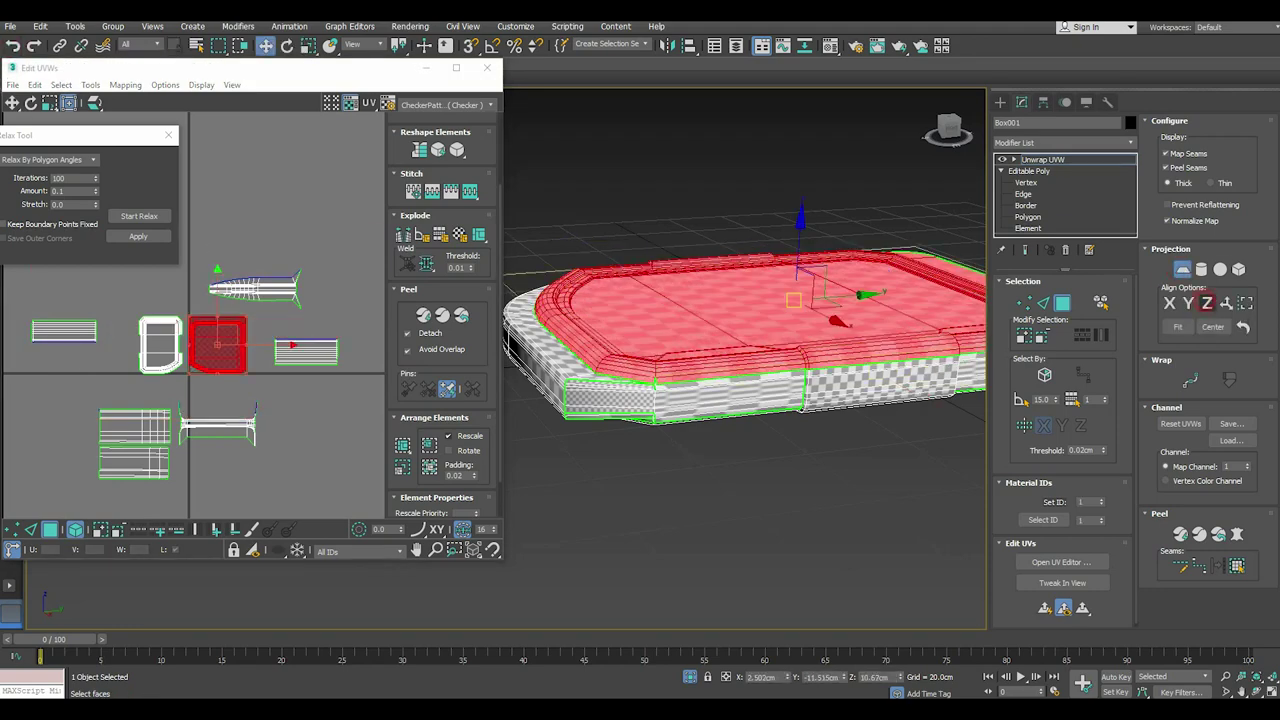
right_click(220, 350)
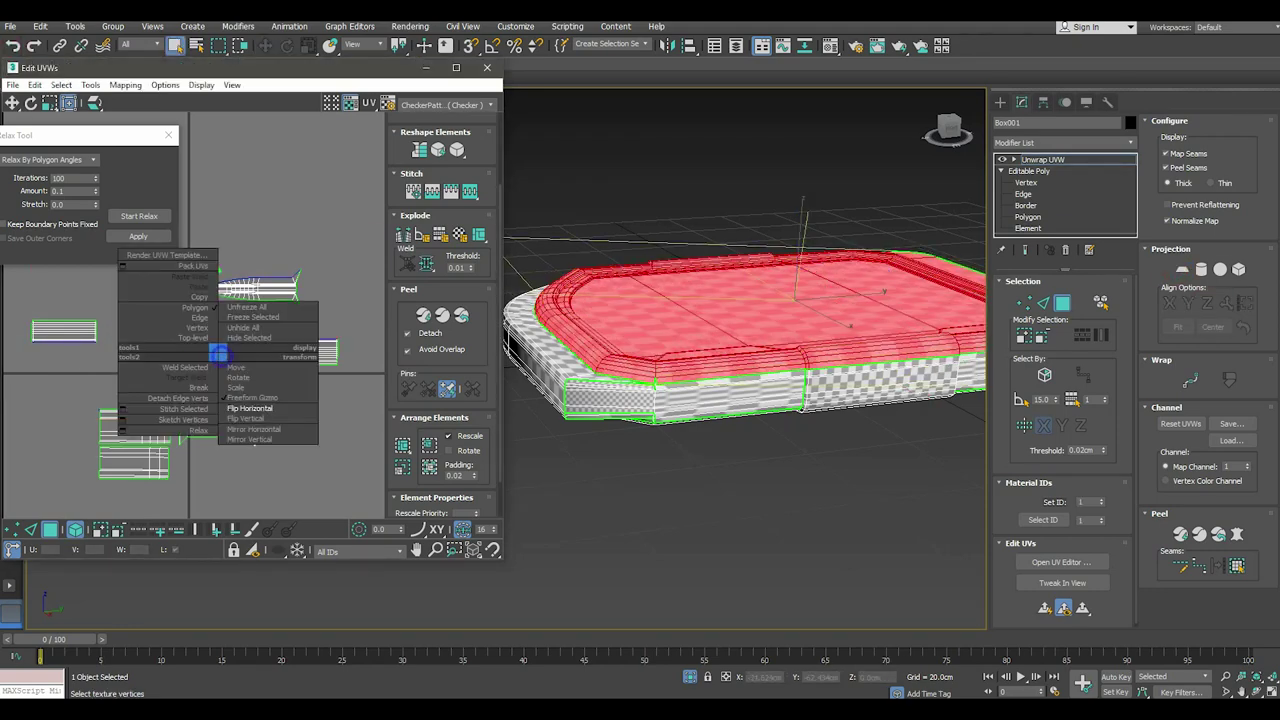
click(236, 405)
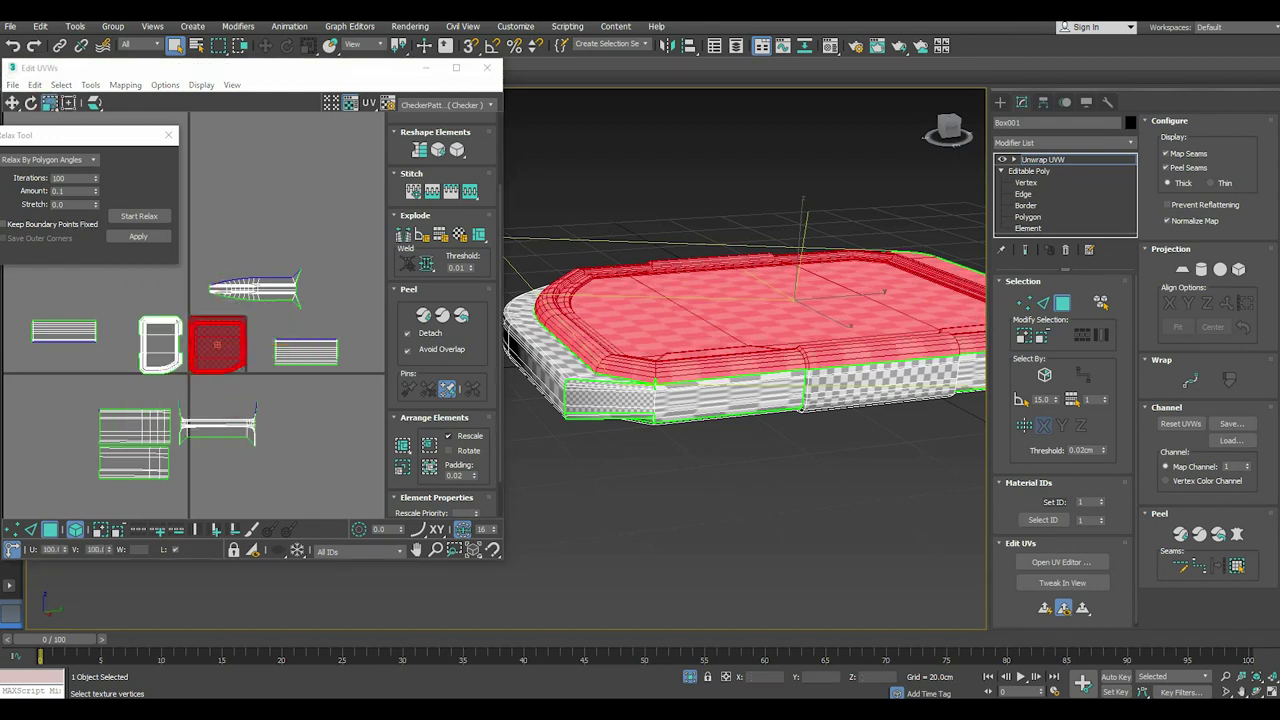
click(217, 345)
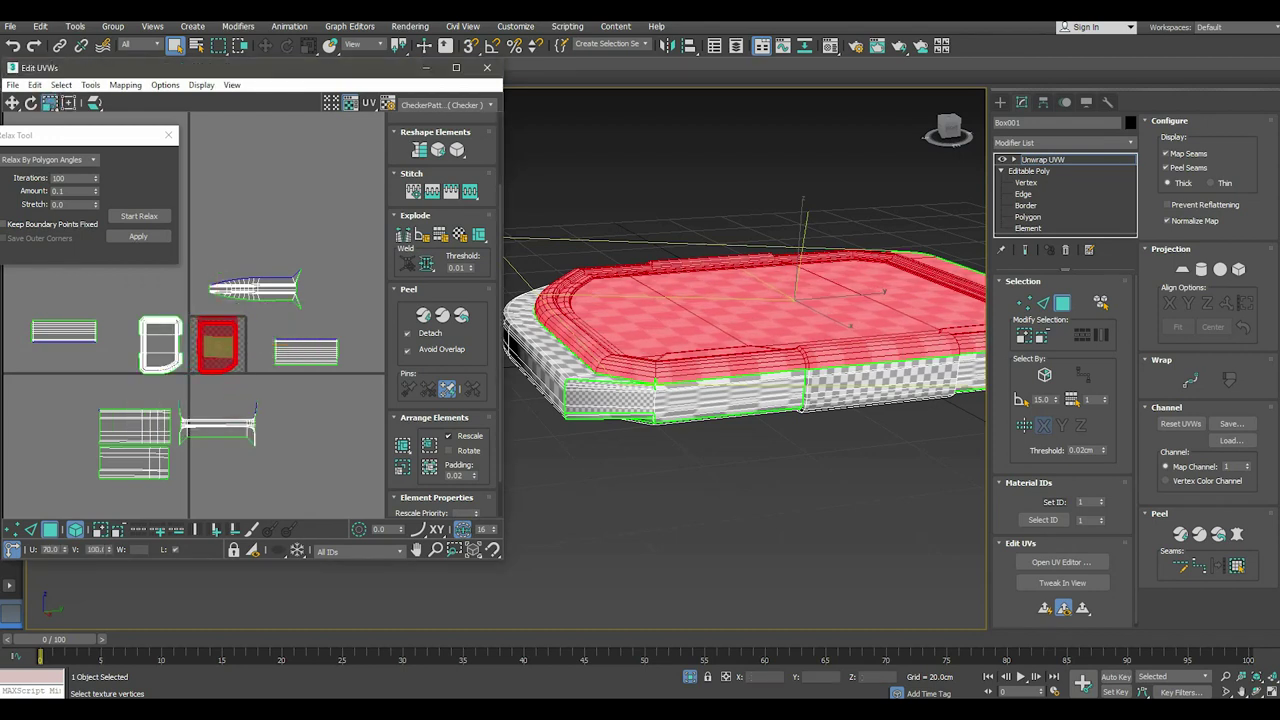
click(217, 345)
click(402, 444)
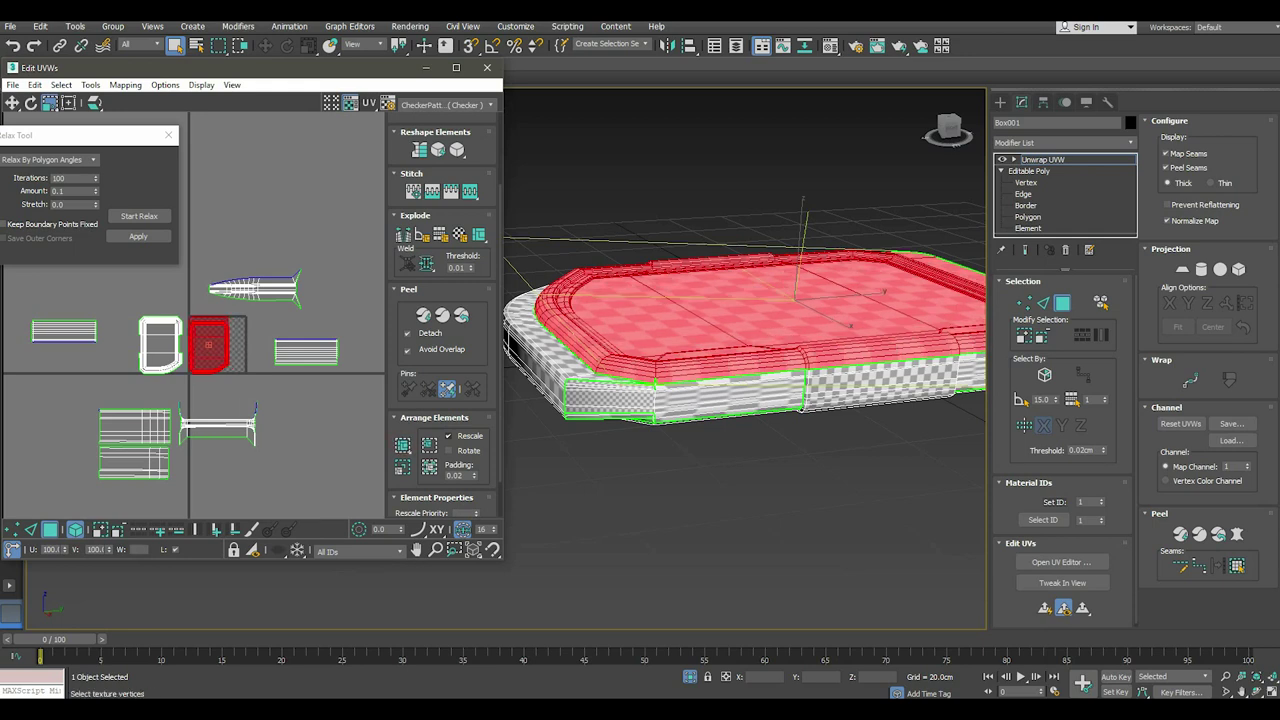
click(250, 192)
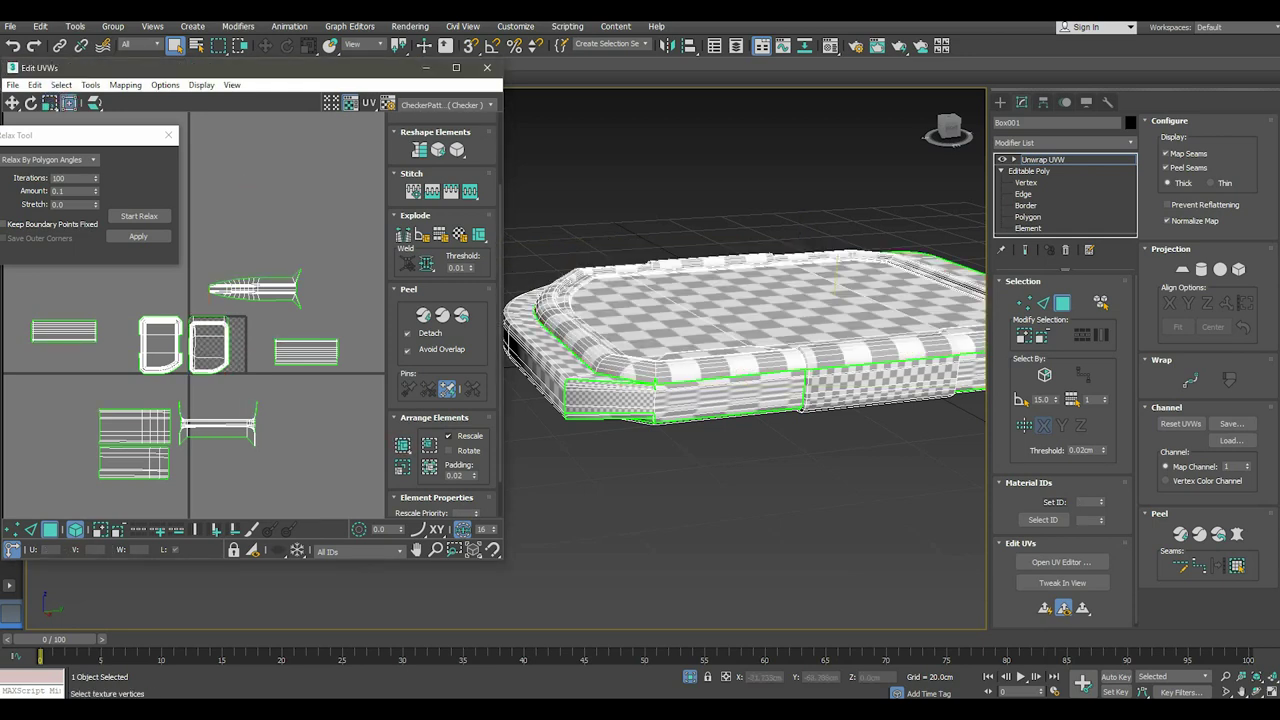
Select the long side strip's faces and its UV vertices in a close-up UV view.
click(69, 329)
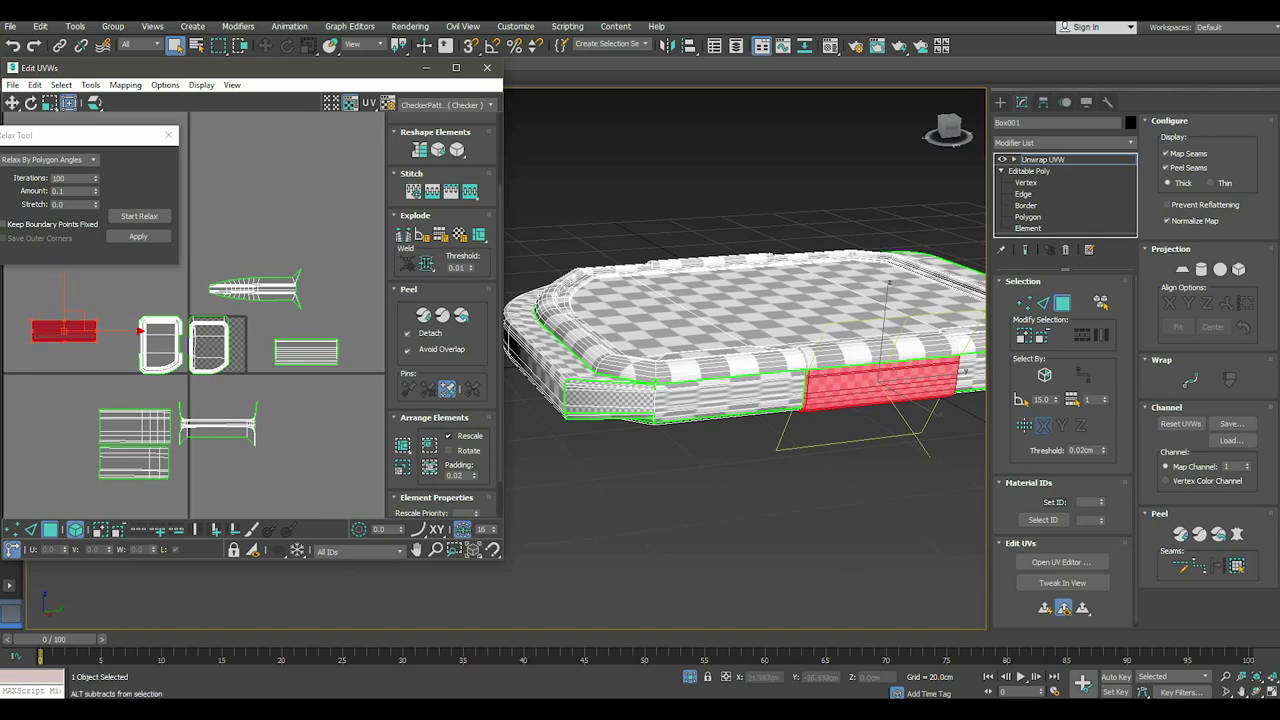
scroll(187, 331, up, 3)
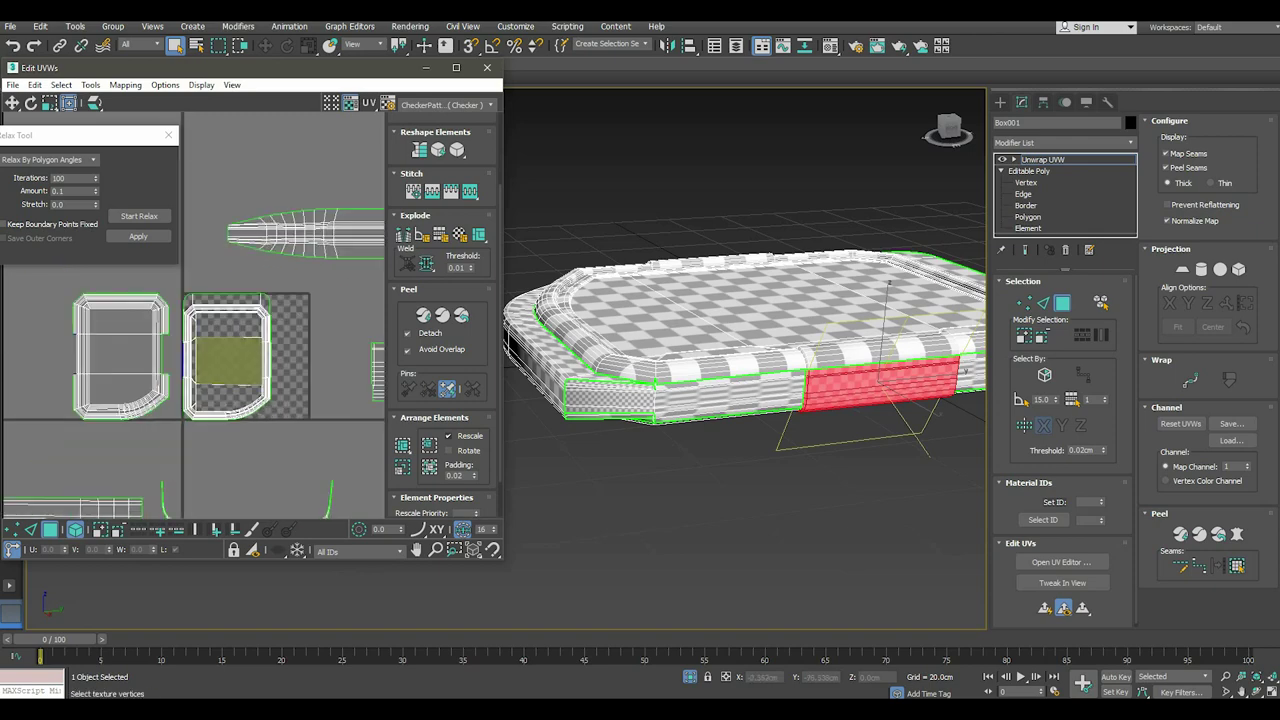
scroll(187, 331, up, 2)
scroll(187, 331, up, 2)
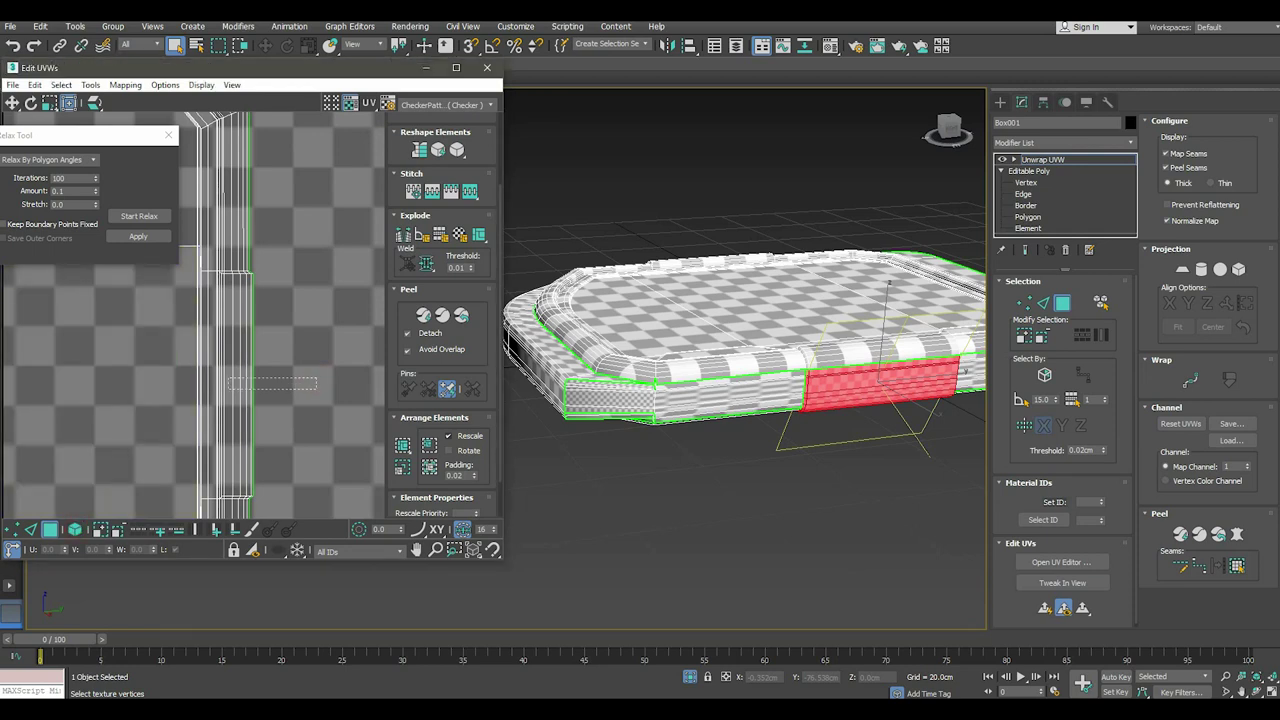
drag(220, 378, 317, 390)
scroll(225, 300, up, 2)
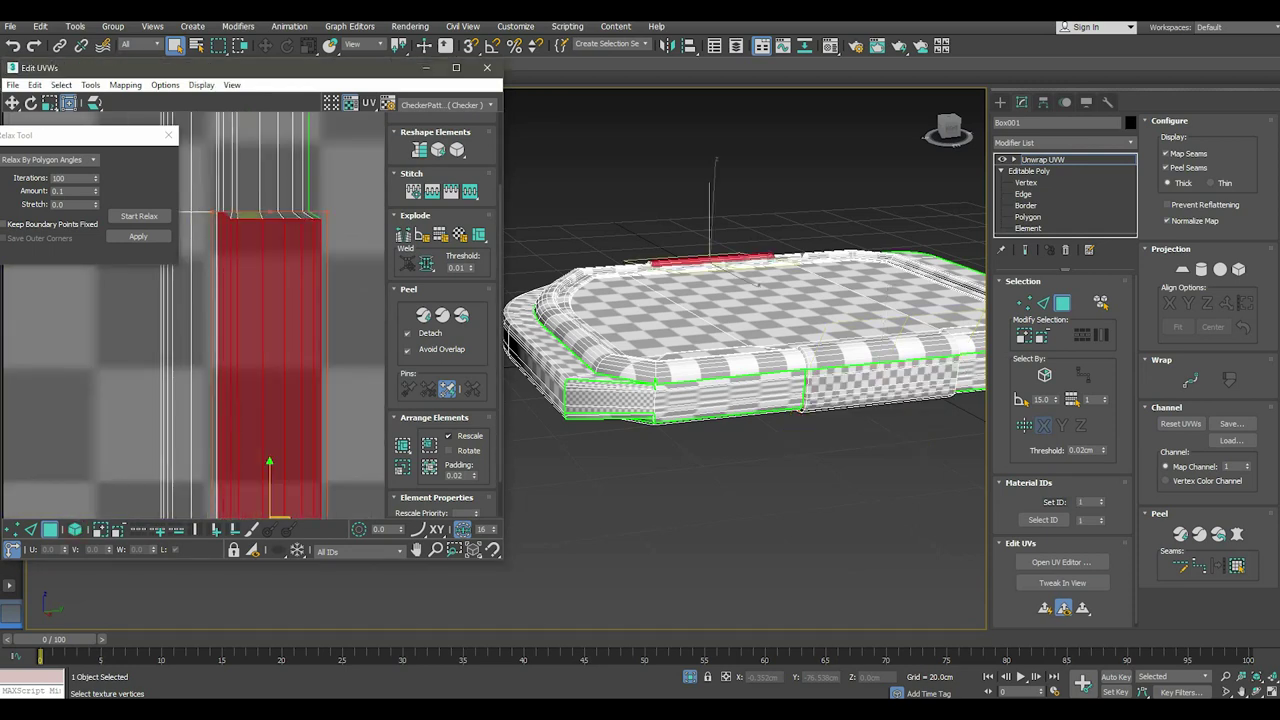
scroll(225, 300, up, 2)
middle_drag(240, 330, 197, 385)
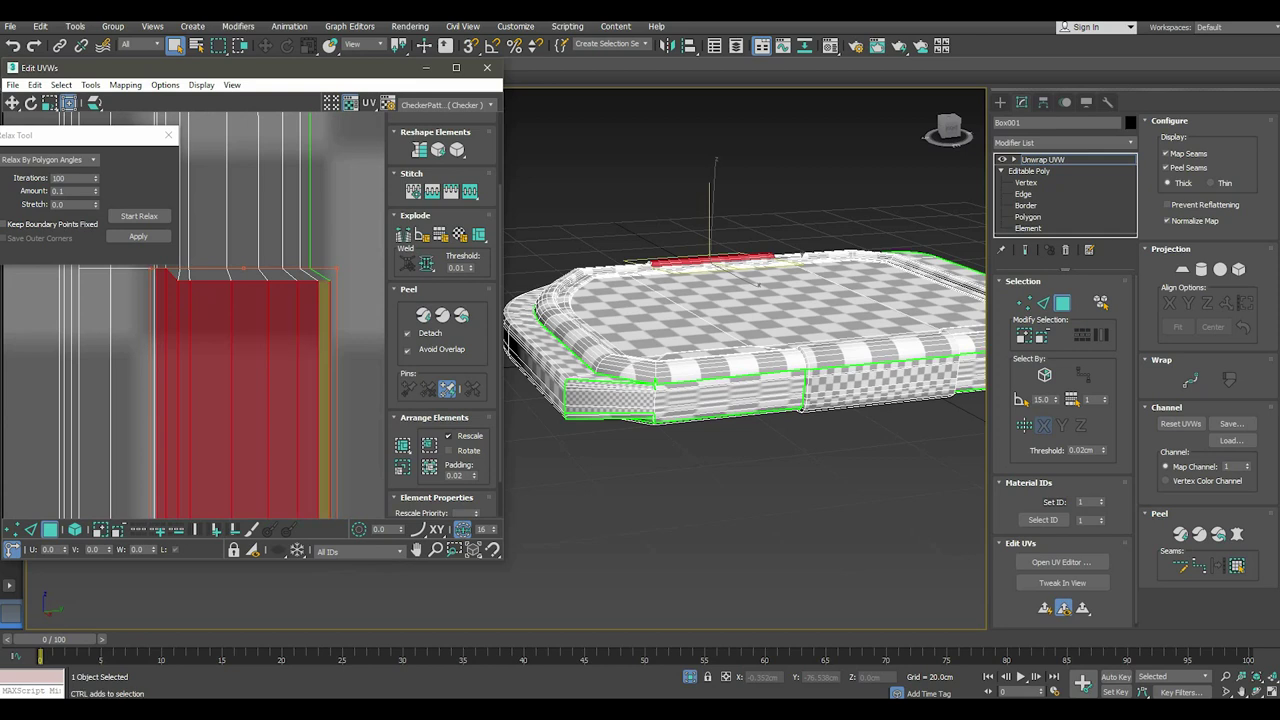
drag(180, 270, 360, 307)
scroll(250, 350, down, 3)
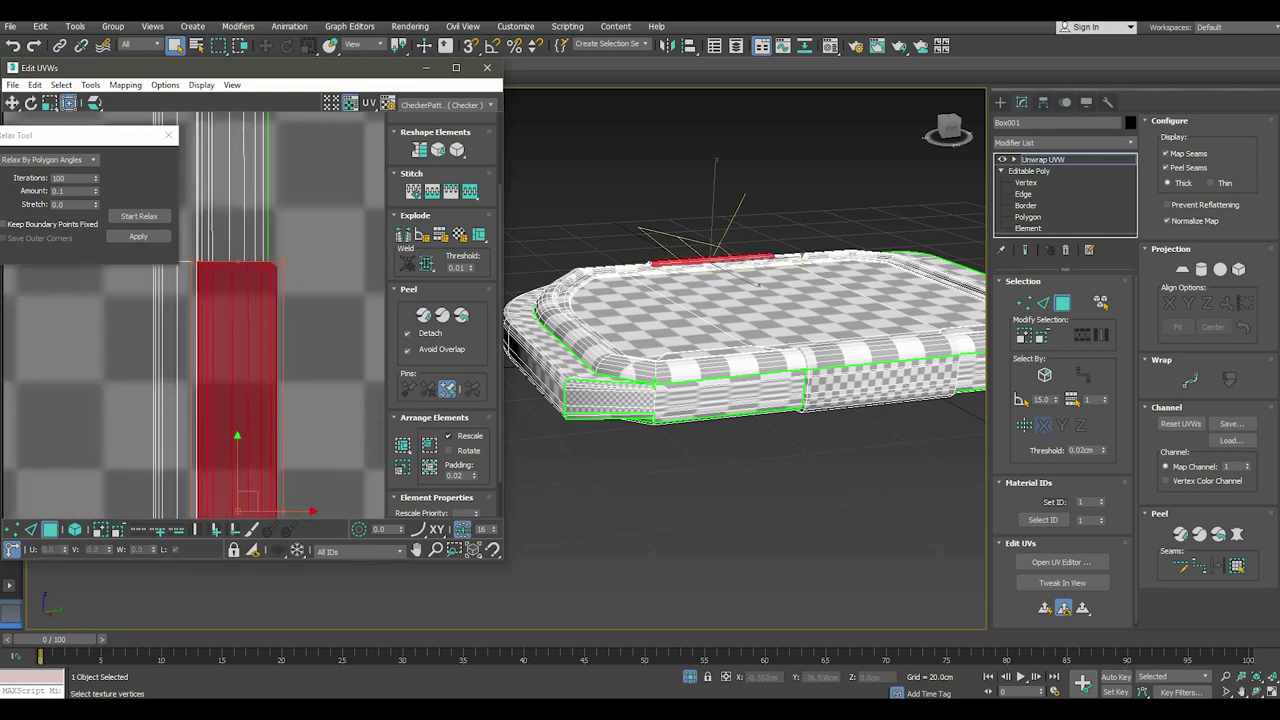
middle_drag(243, 443, 283, 240)
scroll(276, 423, up, 3)
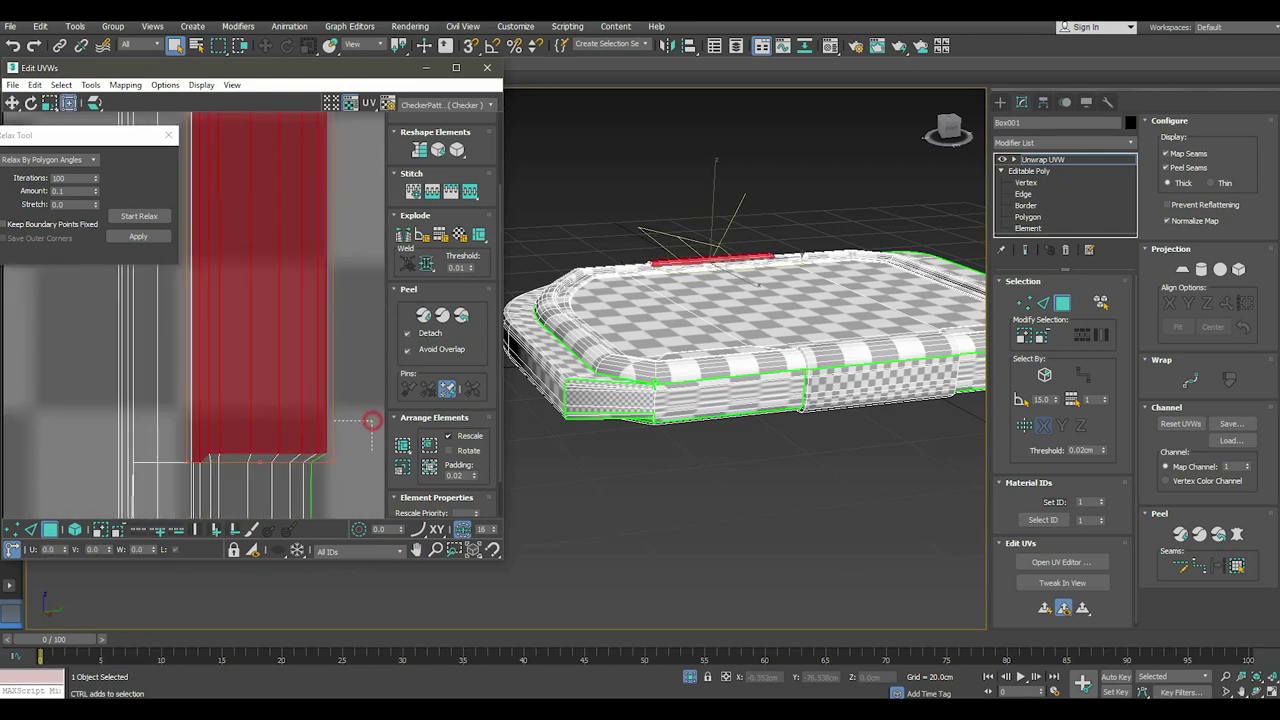
drag(200, 421, 372, 458)
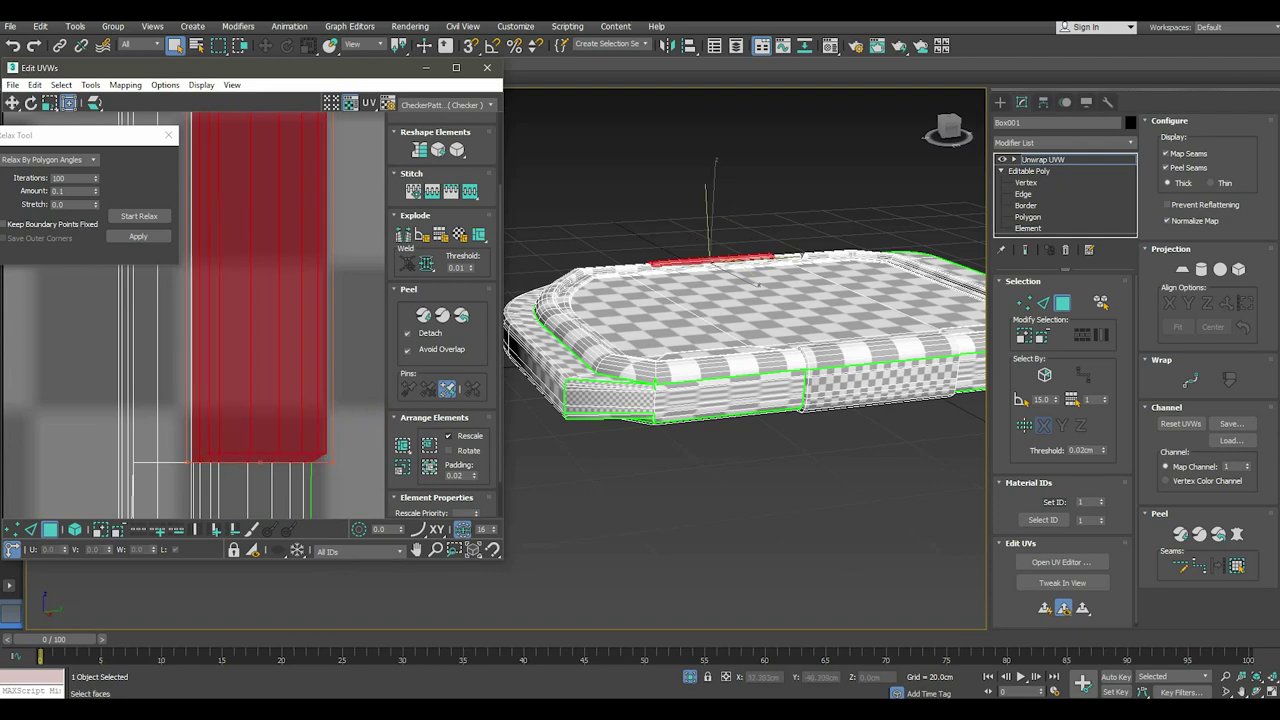
Select the whole side strip's UV faces, undoing an accidental selection grow.
alt+middle_drag(757, 285, 757, 200)
scroll(285, 395, down, 3)
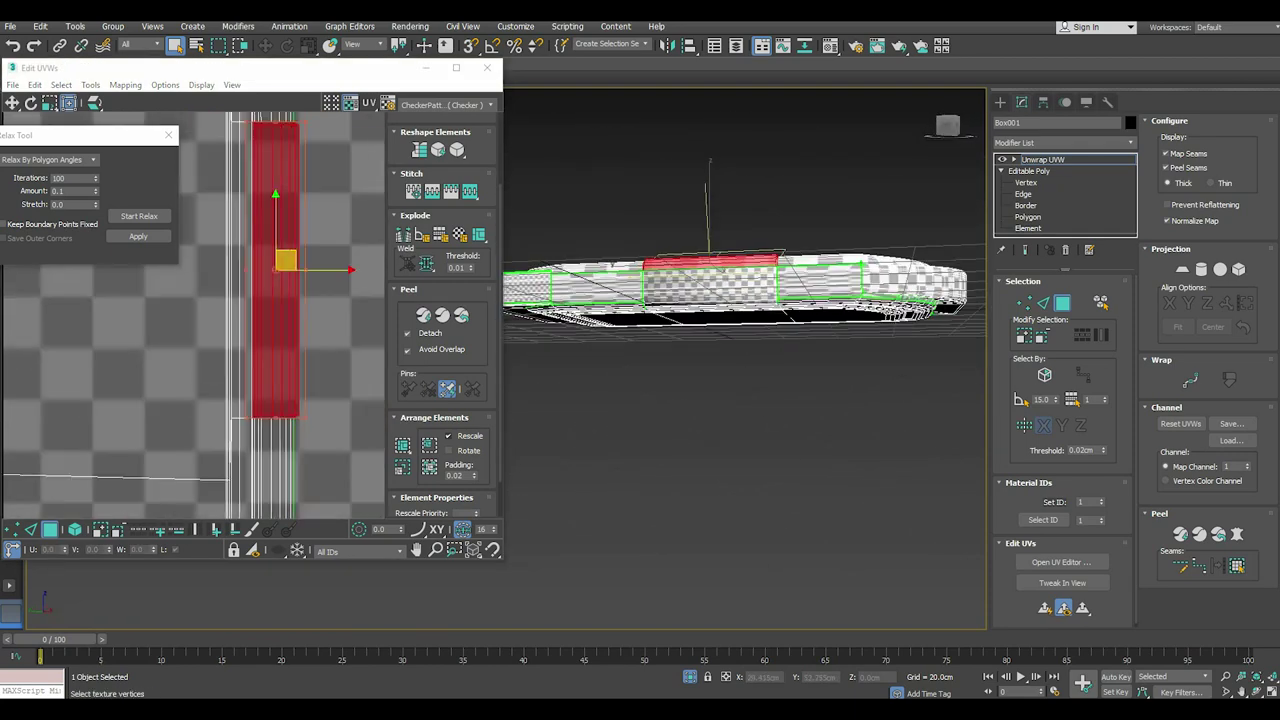
scroll(306, 356, down, 4)
scroll(306, 356, down, 2)
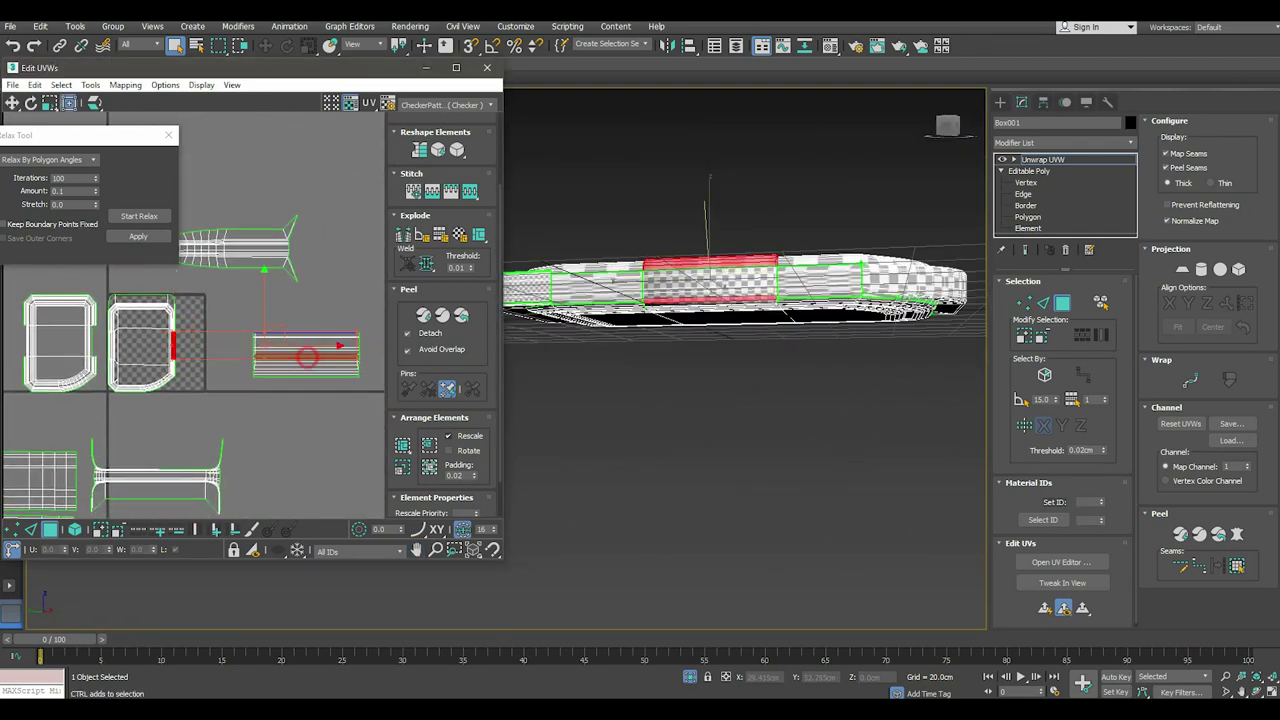
alt+middle_drag(745, 200, 745, 290)
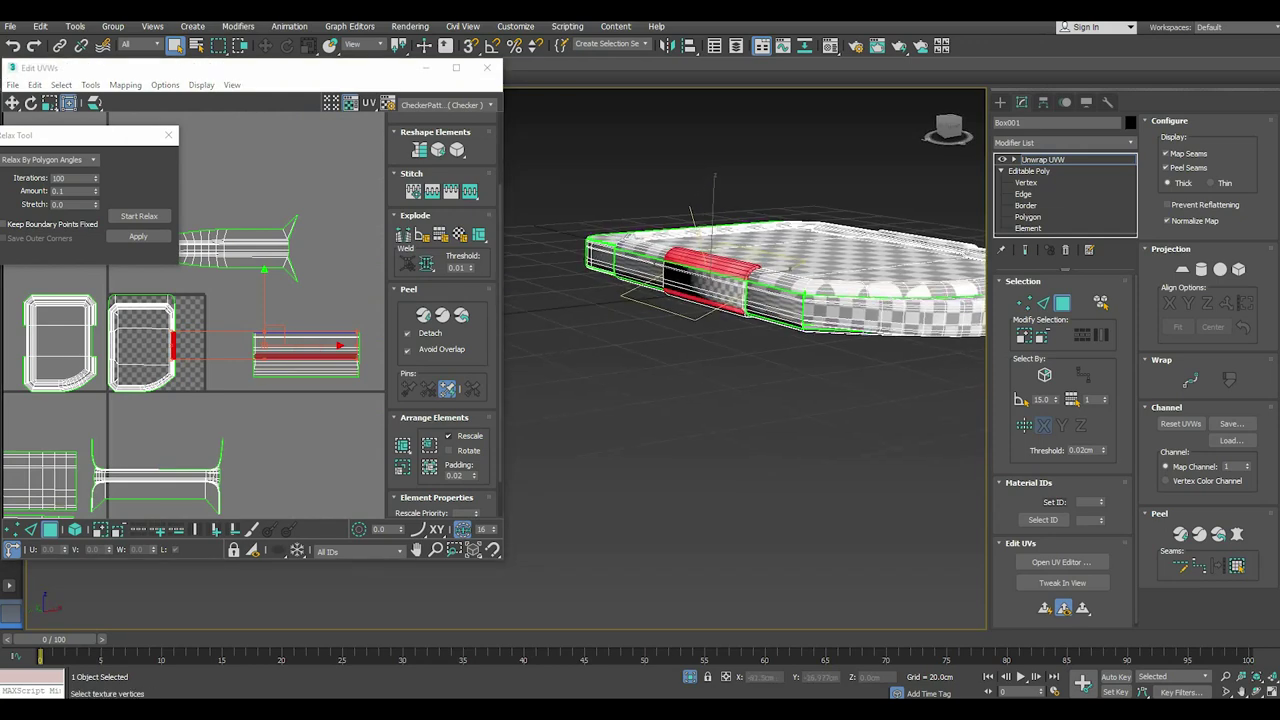
key(ctrl+Page_Up)
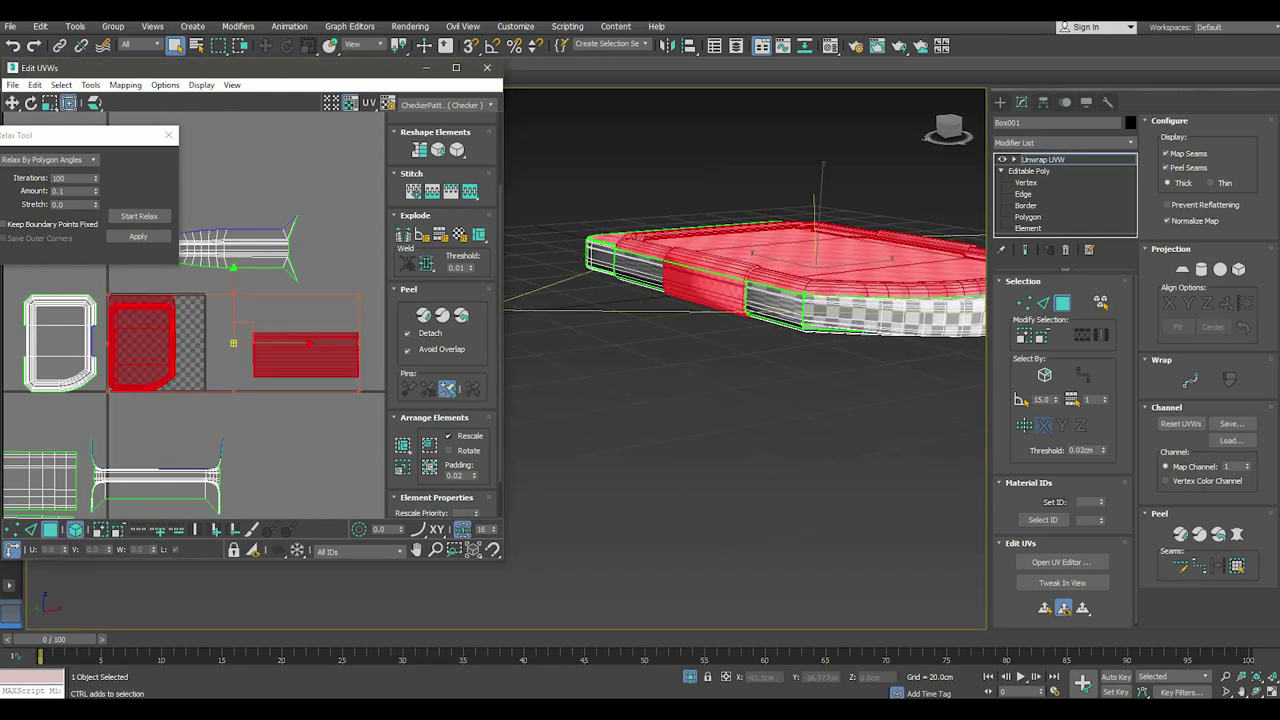
click(13, 46)
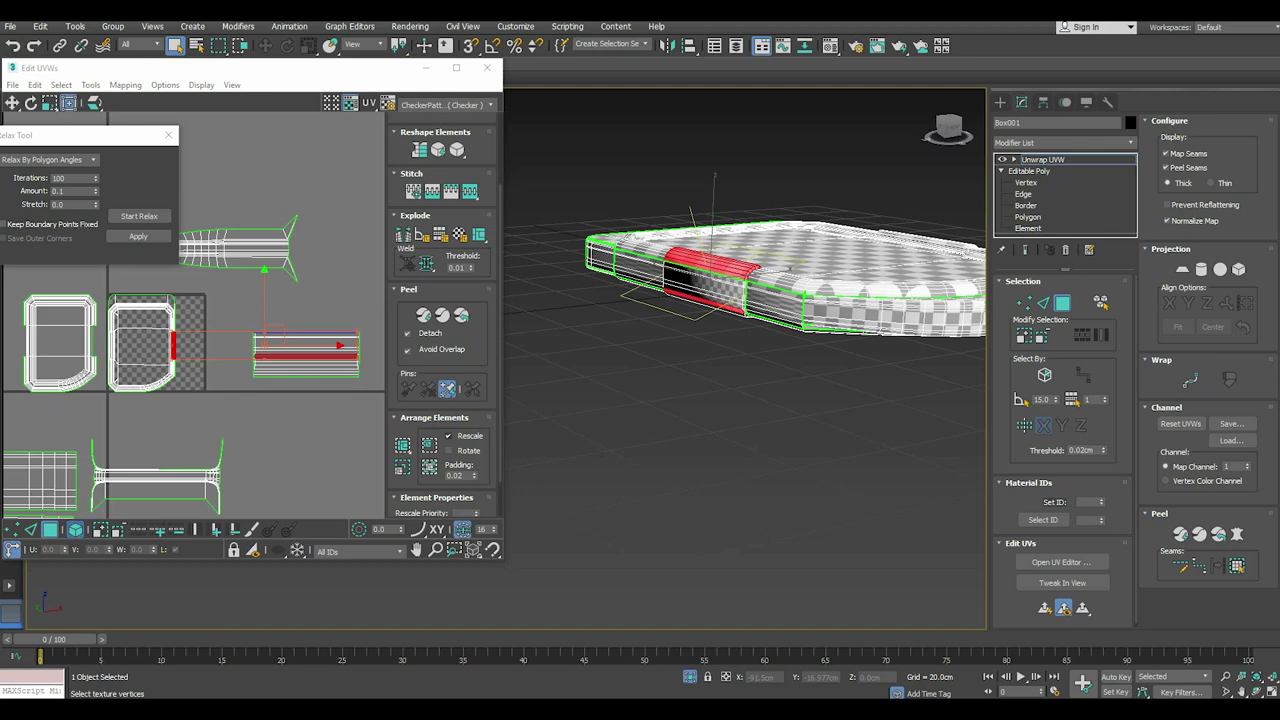
drag(229, 300, 365, 382)
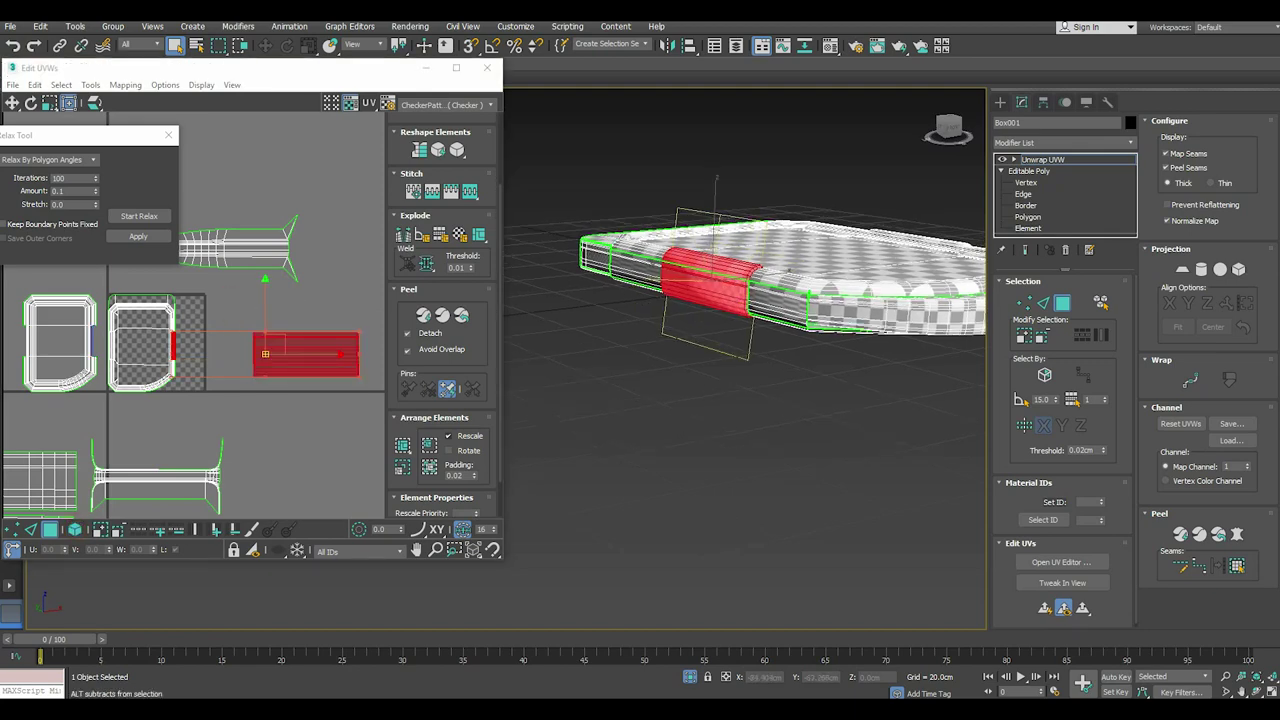
alt+middle_drag(745, 300, 745, 340)
scroll(700, 300, up, 5)
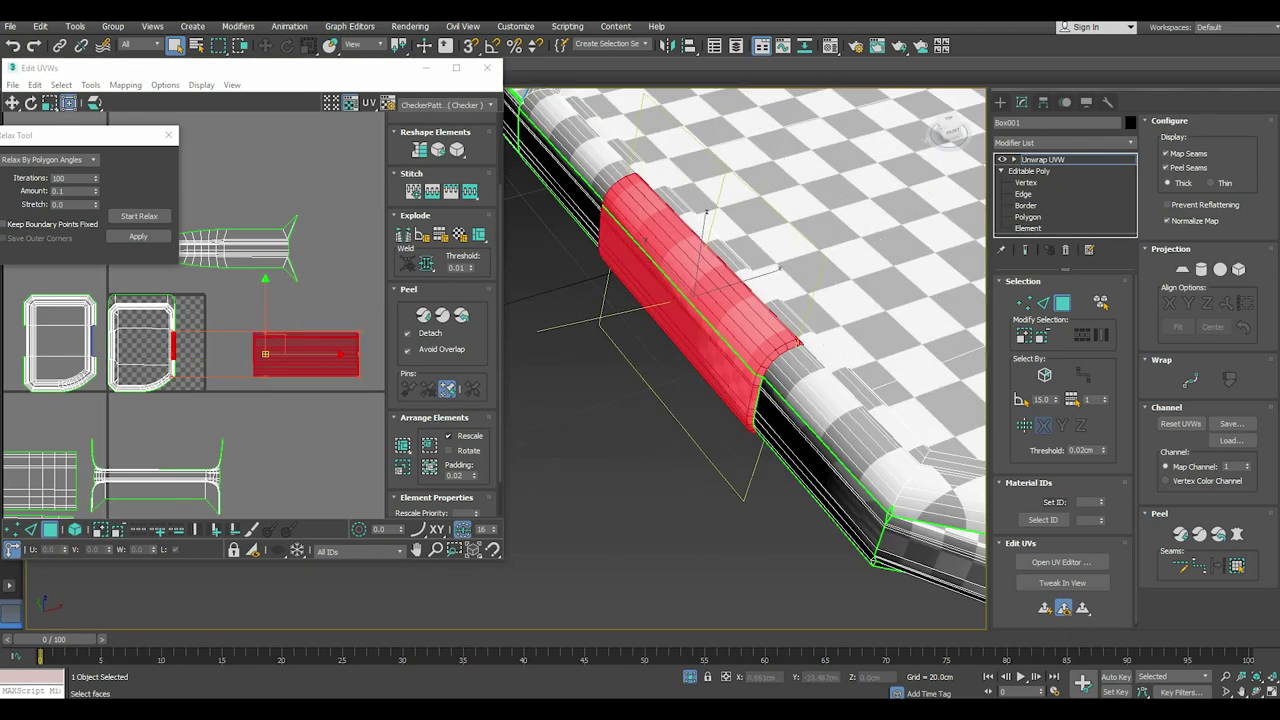
Planar map and relax the strip, then move its UV shell to the right.
click(402, 444)
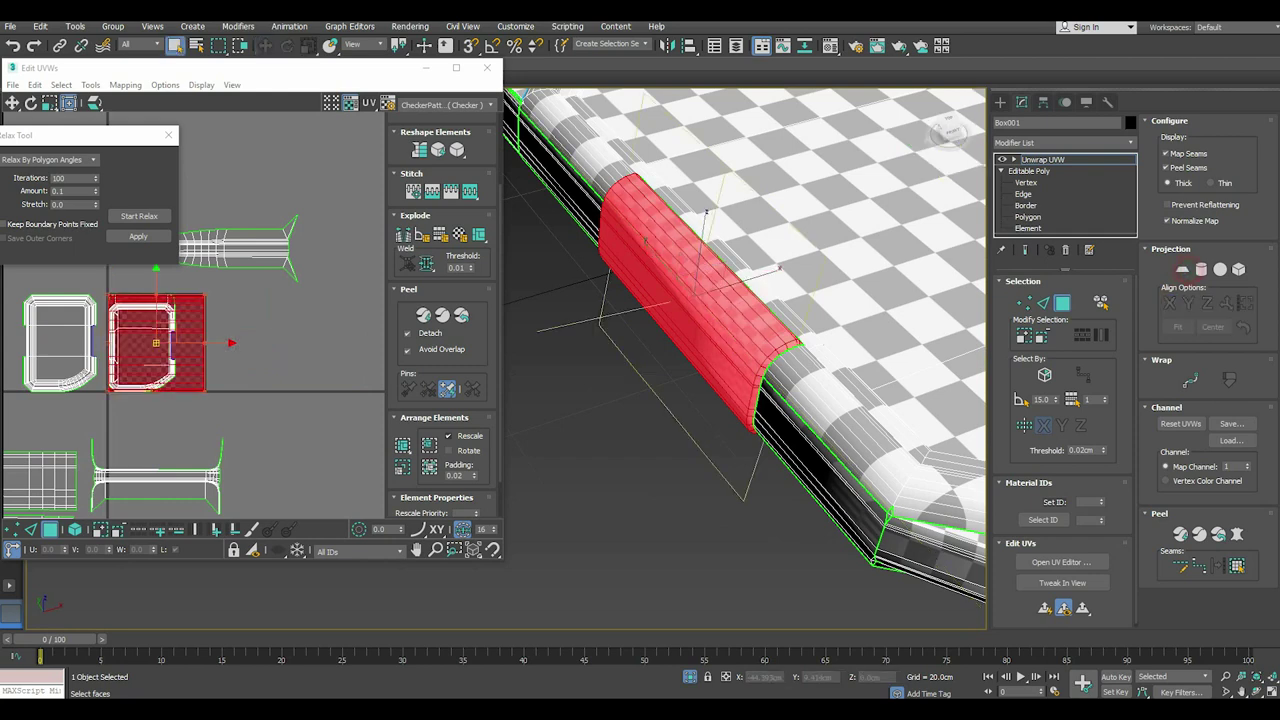
click(139, 216)
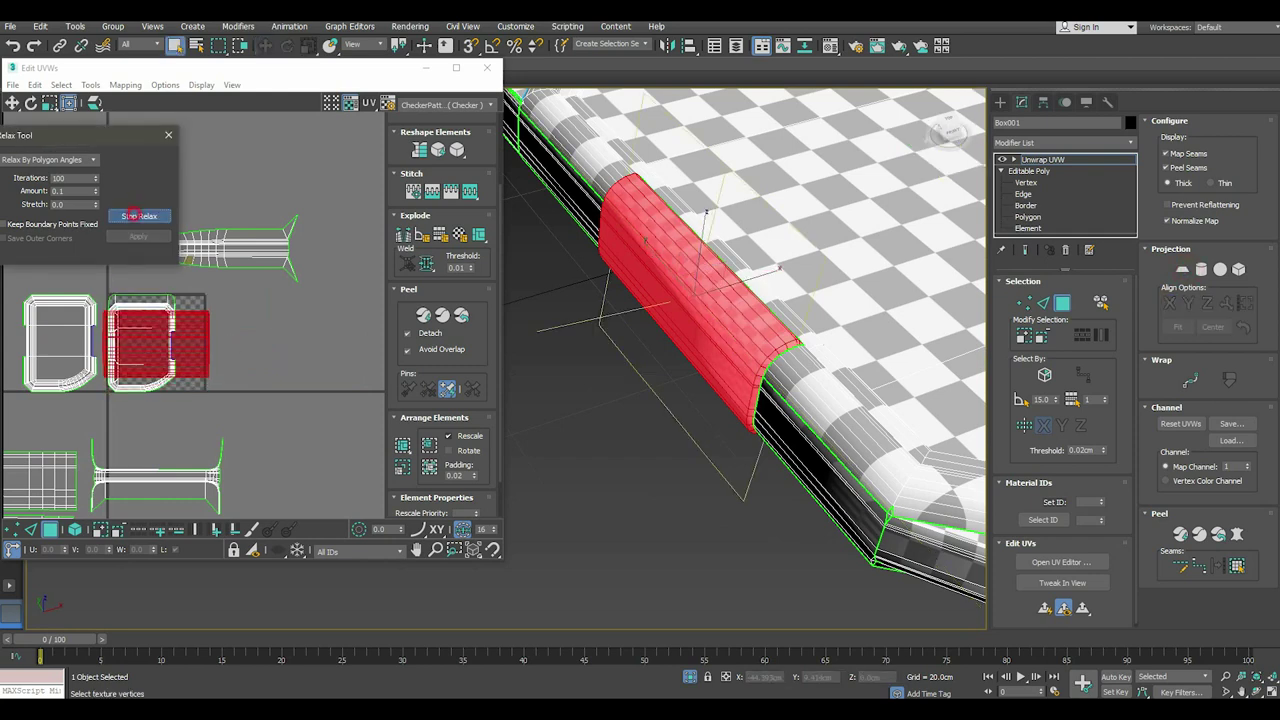
click(133, 215)
click(145, 237)
drag(160, 345, 330, 345)
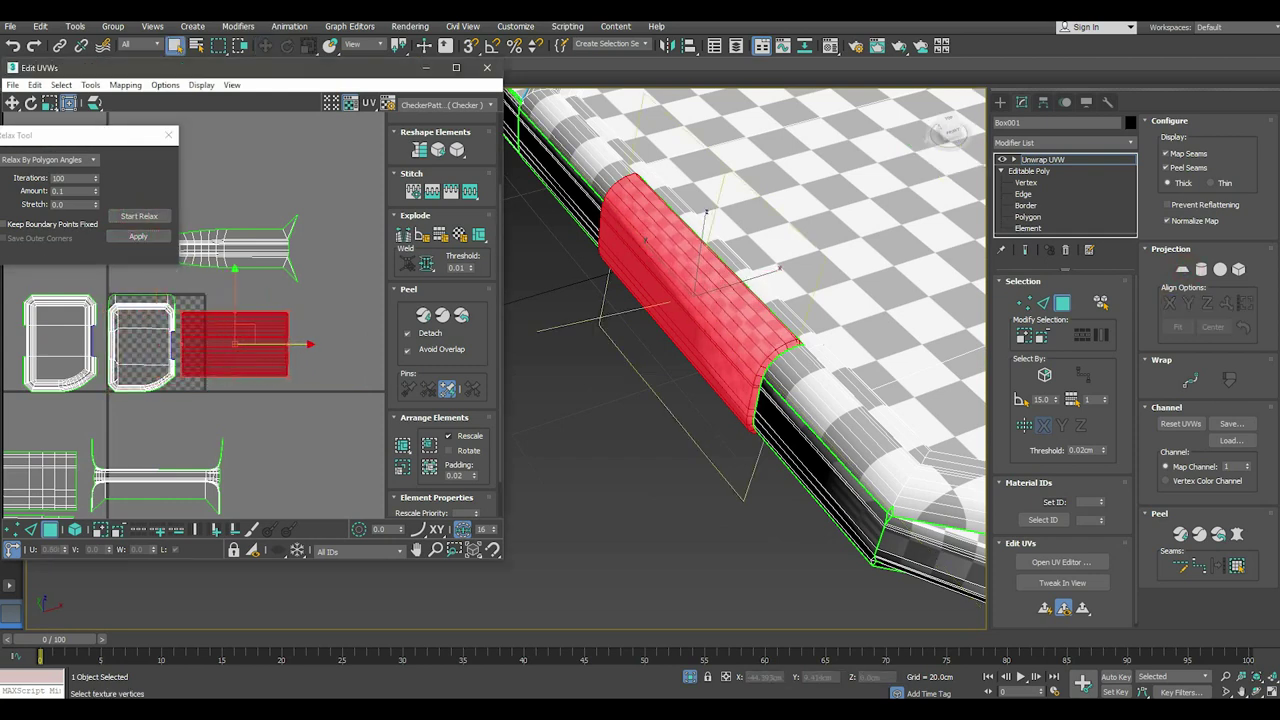
Save the scene and select the long strip shell in the UV layout.
click(12, 26)
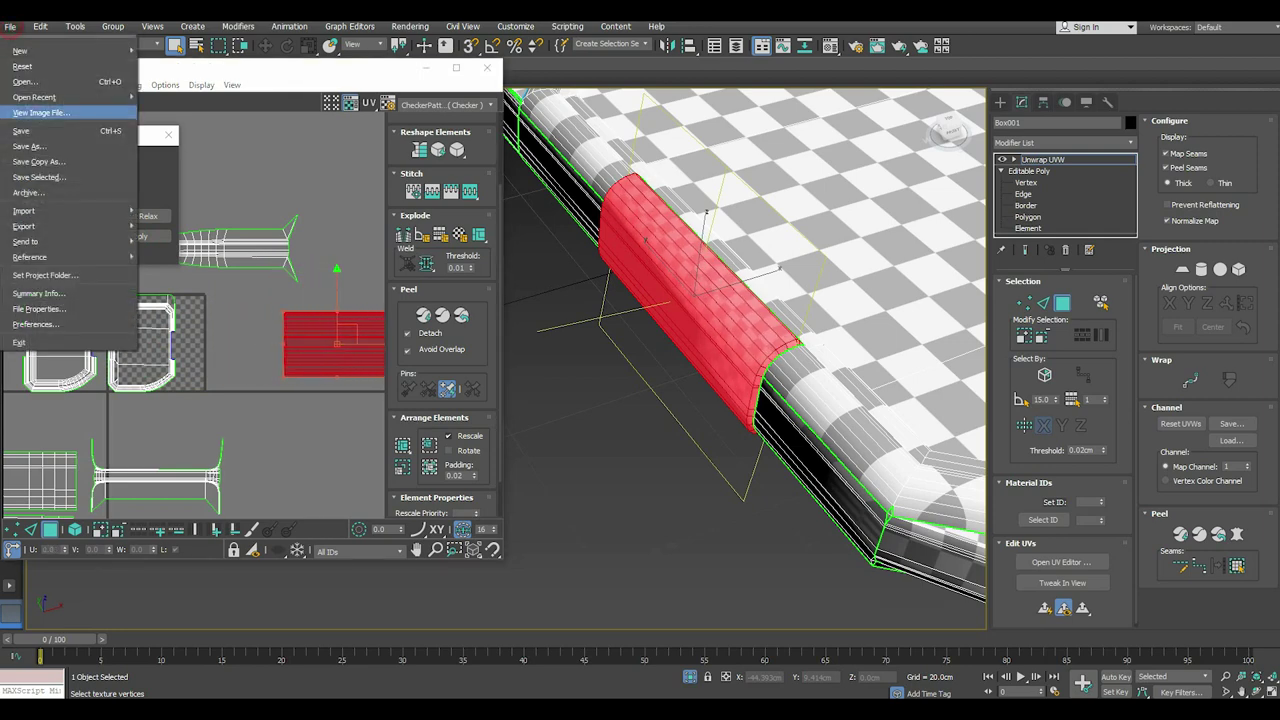
click(33, 130)
middle_drag(150, 400, 350, 395)
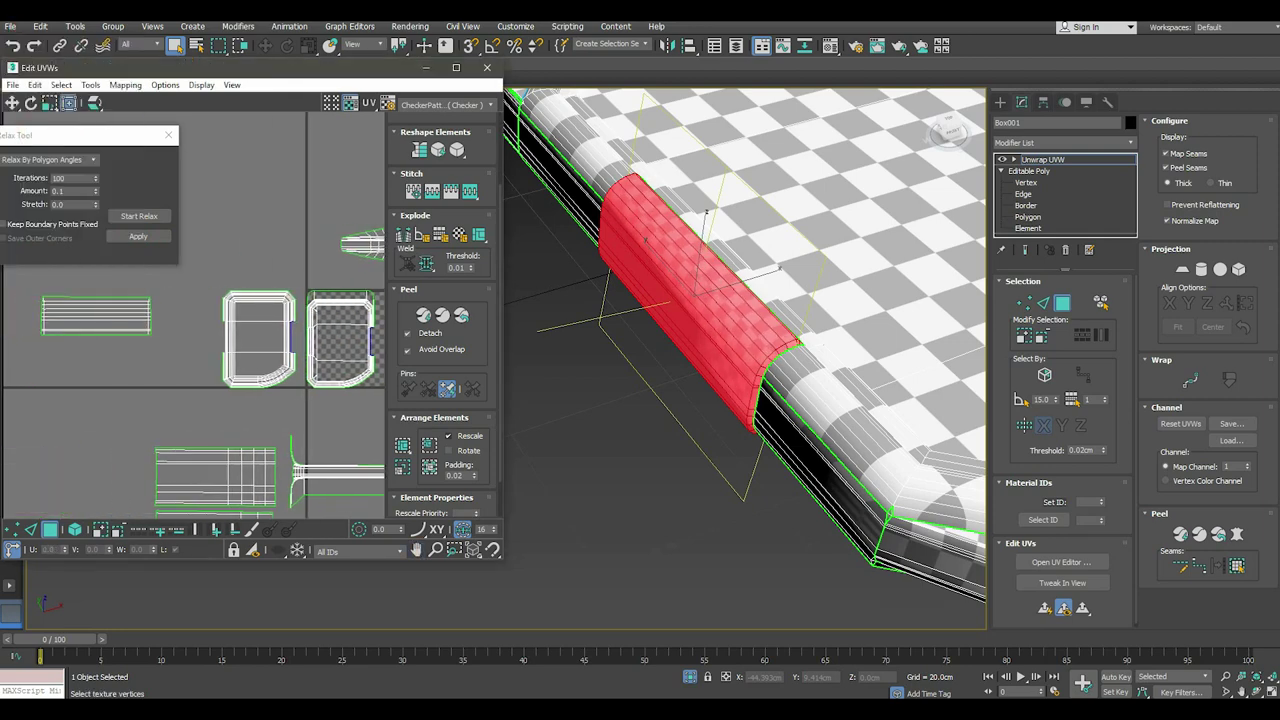
click(95, 315)
drag(52, 280, 138, 370)
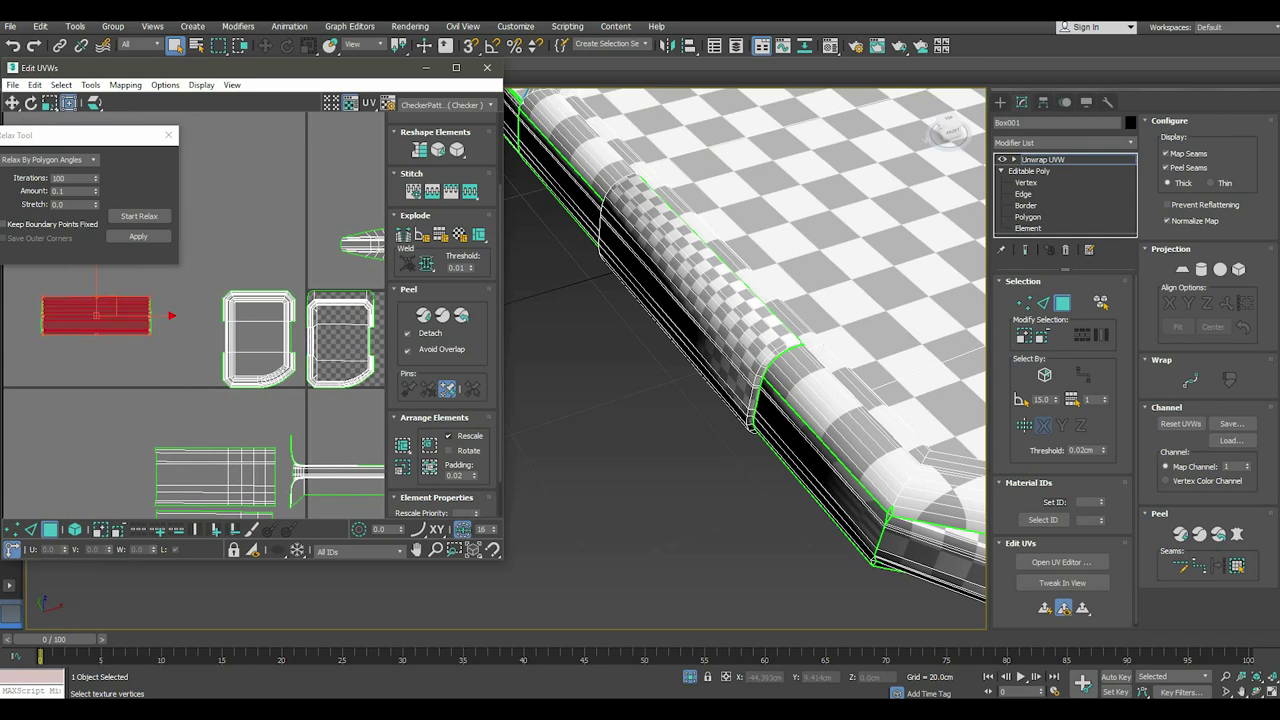
Zoom in to inspect the long strip shell's lower and upper ends.
scroll(123, 375, up, 3)
scroll(123, 375, up, 3)
scroll(123, 375, up, 3)
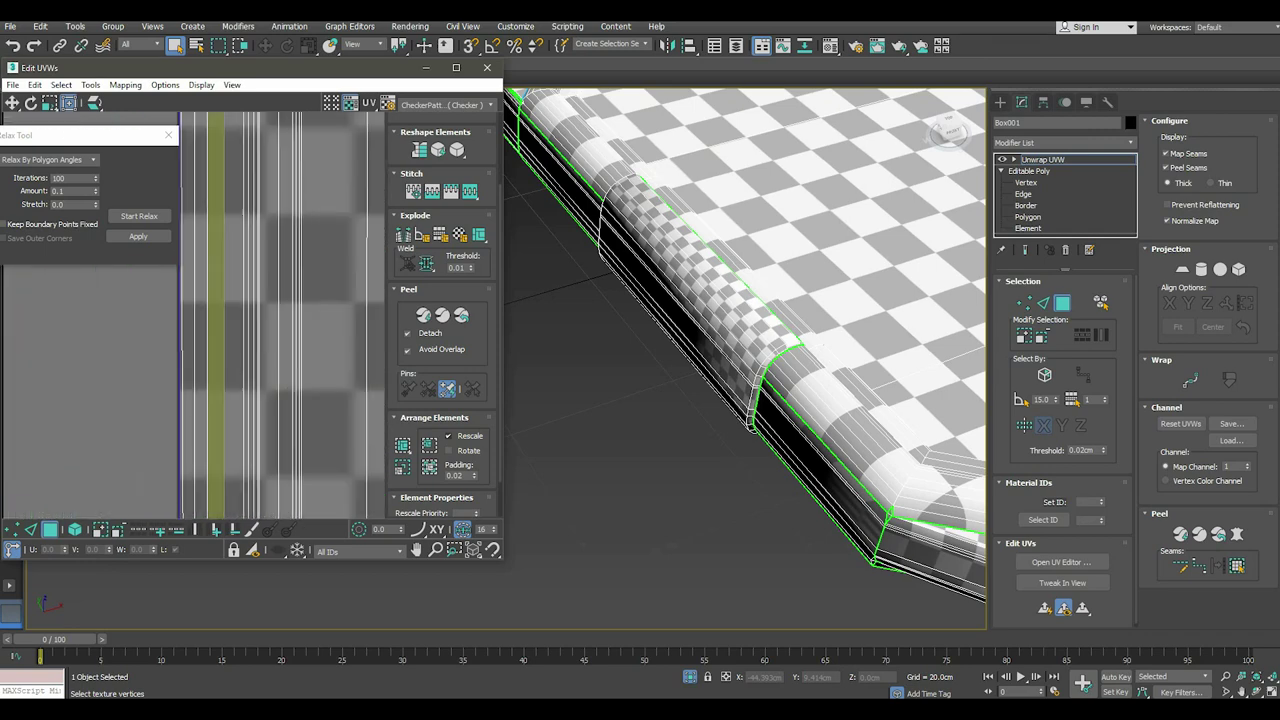
drag(123, 375, 258, 433)
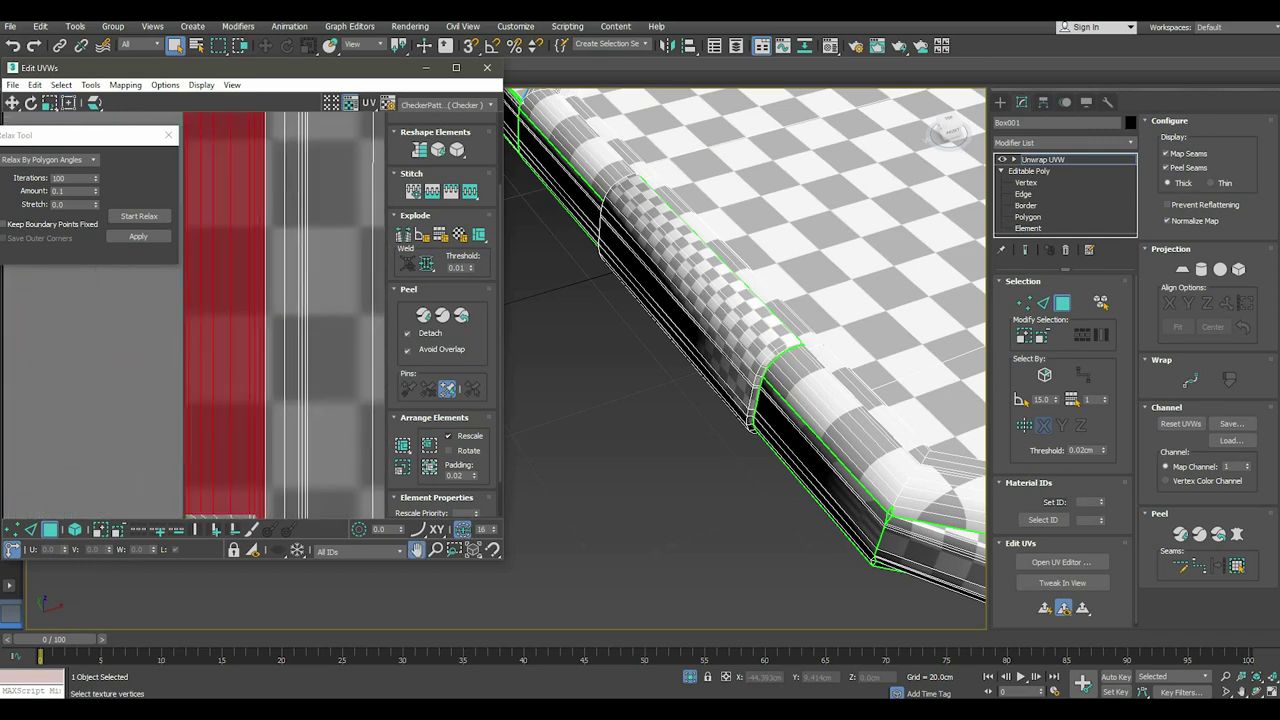
middle_drag(258, 433, 258, 300)
drag(153, 373, 255, 408)
scroll(255, 408, up, 2)
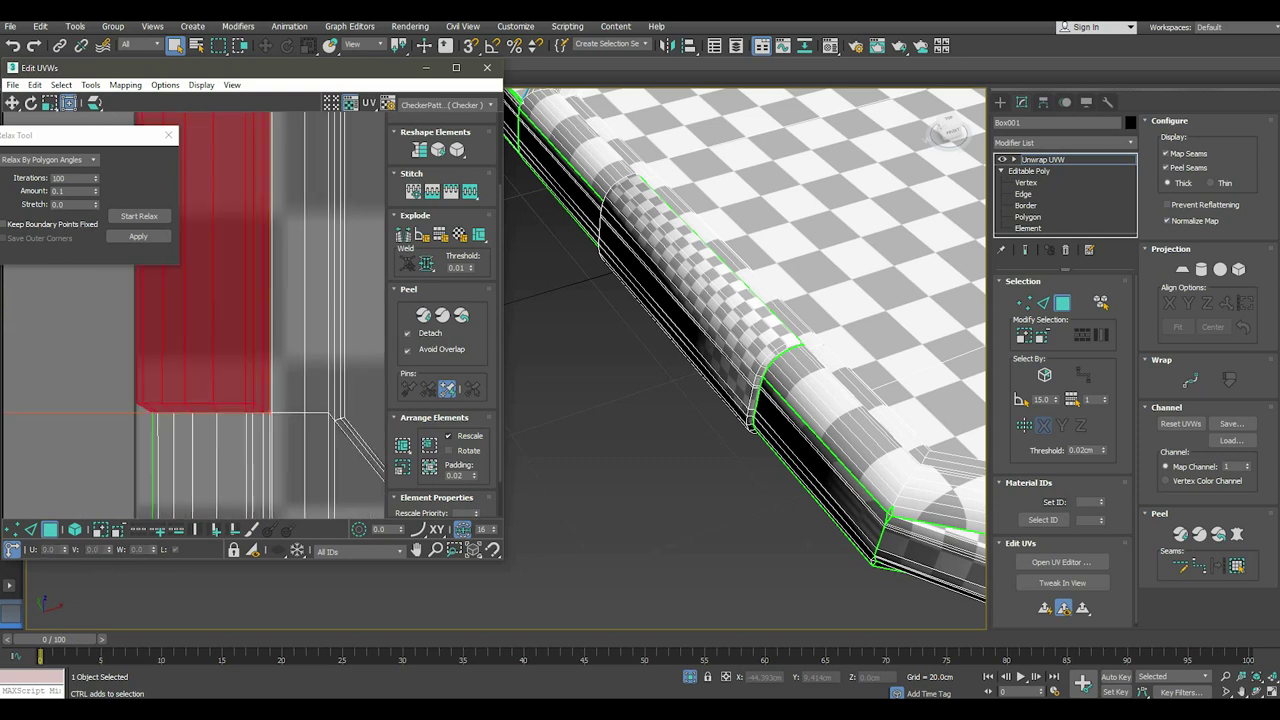
scroll(255, 408, up, 2)
scroll(256, 408, down, 2)
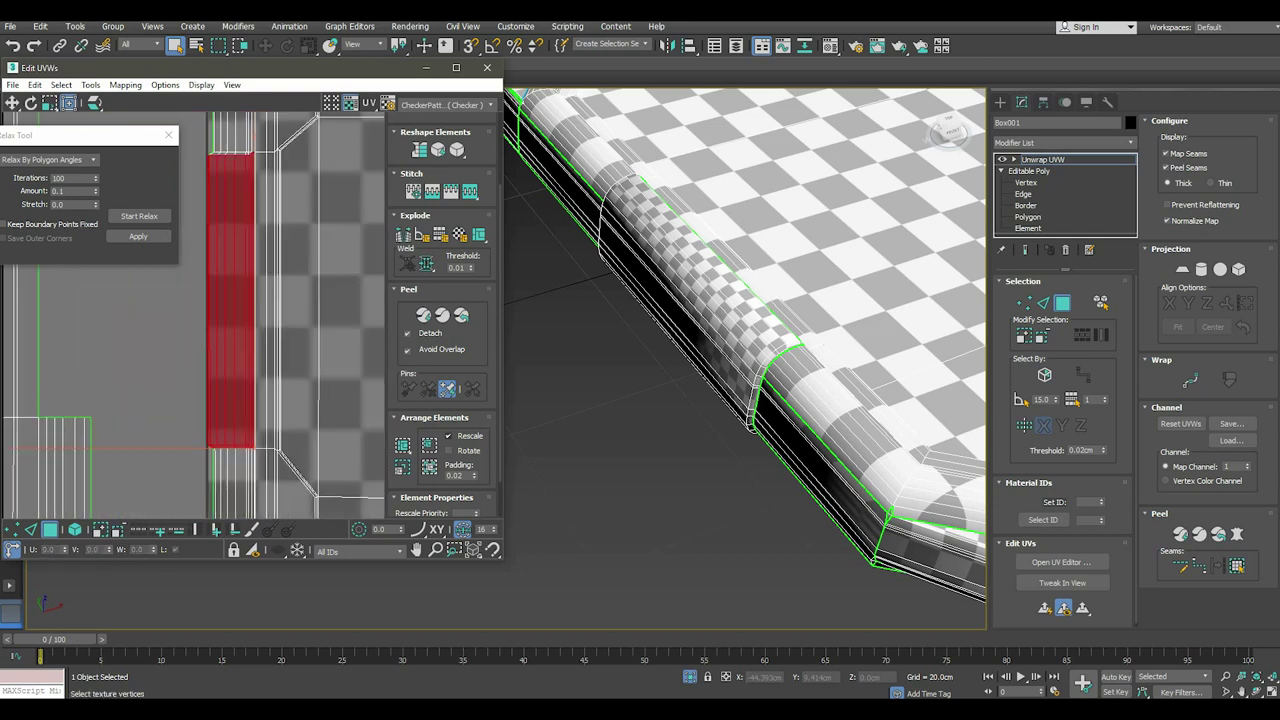
middle_drag(256, 300, 256, 470)
scroll(212, 304, up, 3)
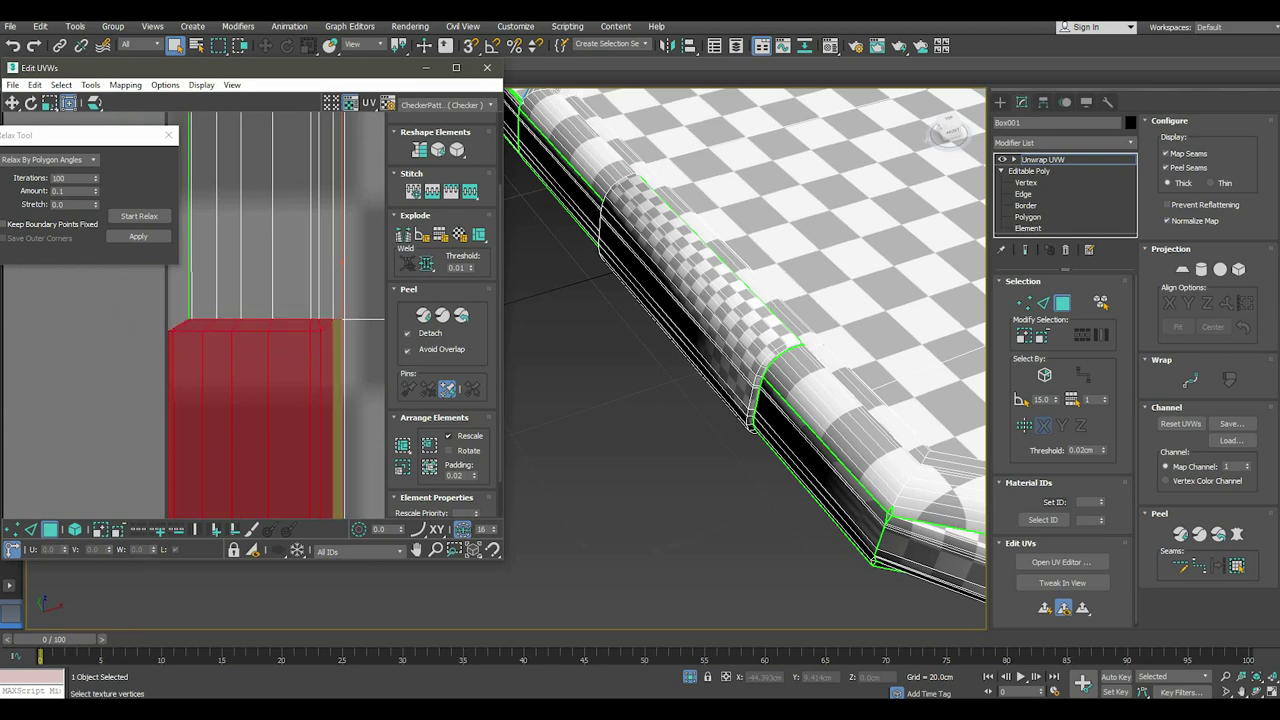
scroll(745, 350, down, 10)
Check the red strip's bottom end and seam in the UV view, then view the selected faces top-down.
alt+middle_drag(745, 350, 745, 290)
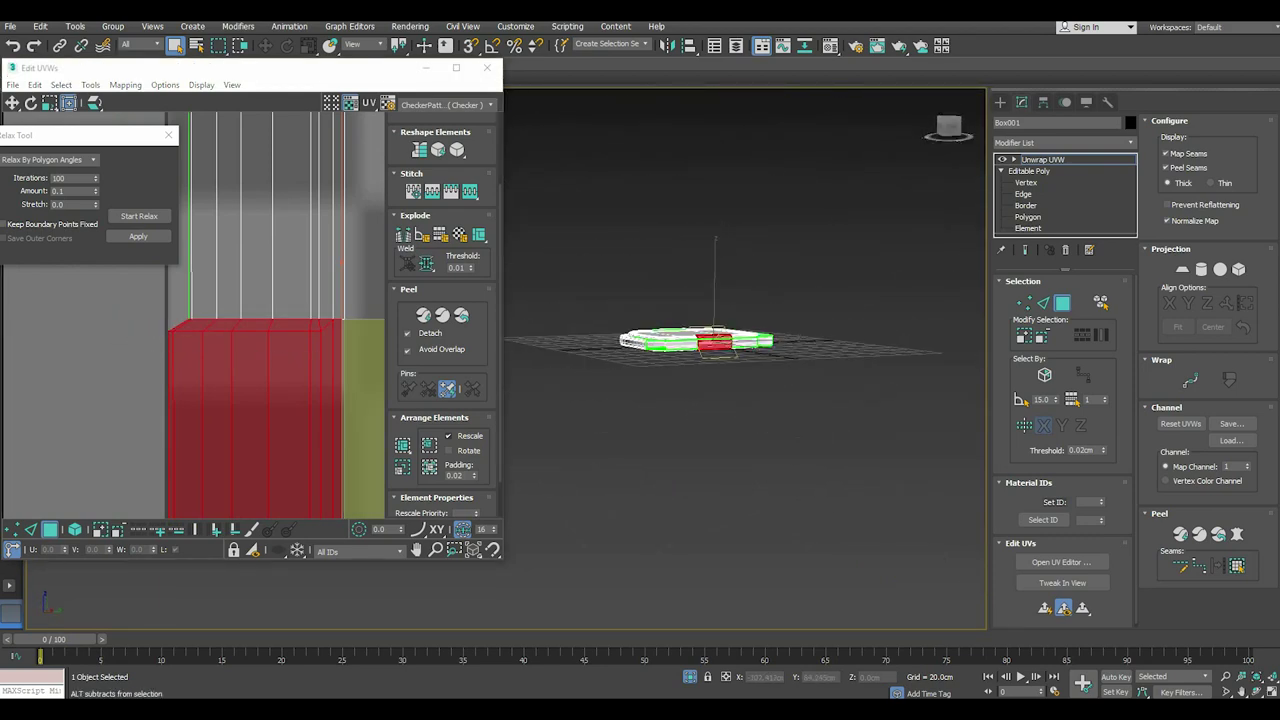
scroll(745, 350, up, 3)
scroll(745, 350, up, 5)
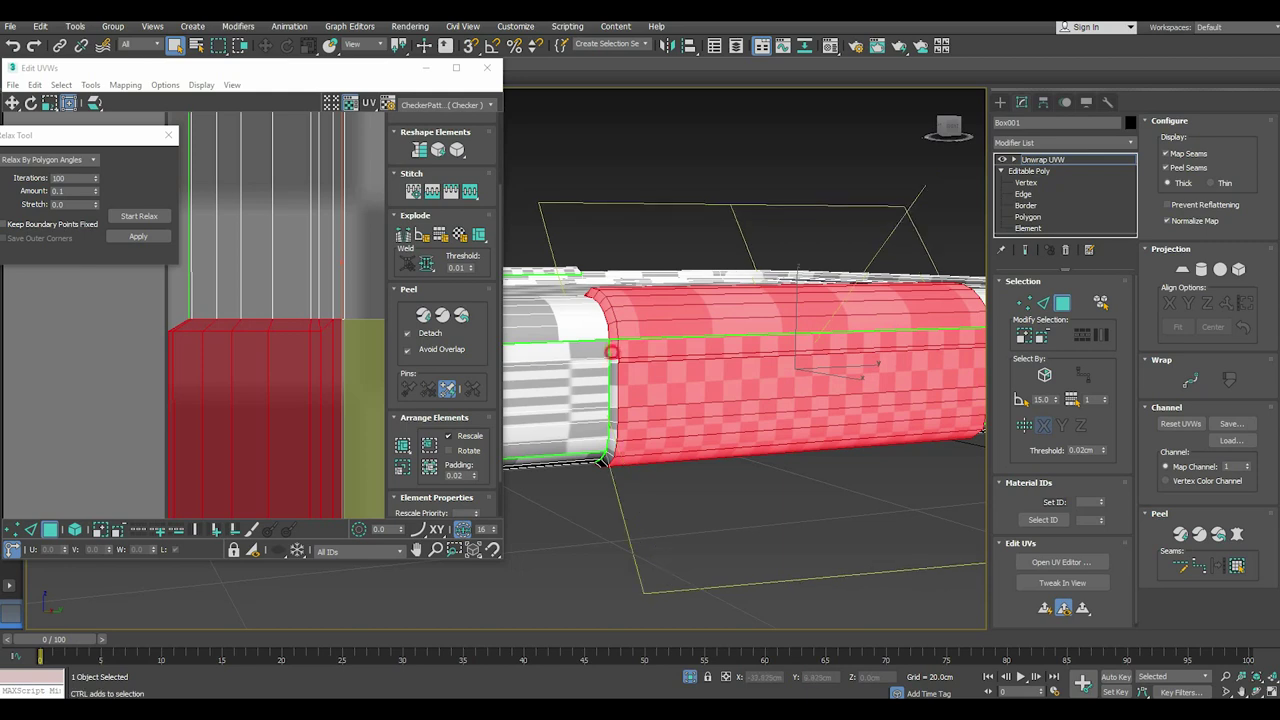
scroll(265, 316, down, 3)
middle_drag(230, 300, 264, 330)
middle_drag(280, 450, 288, 250)
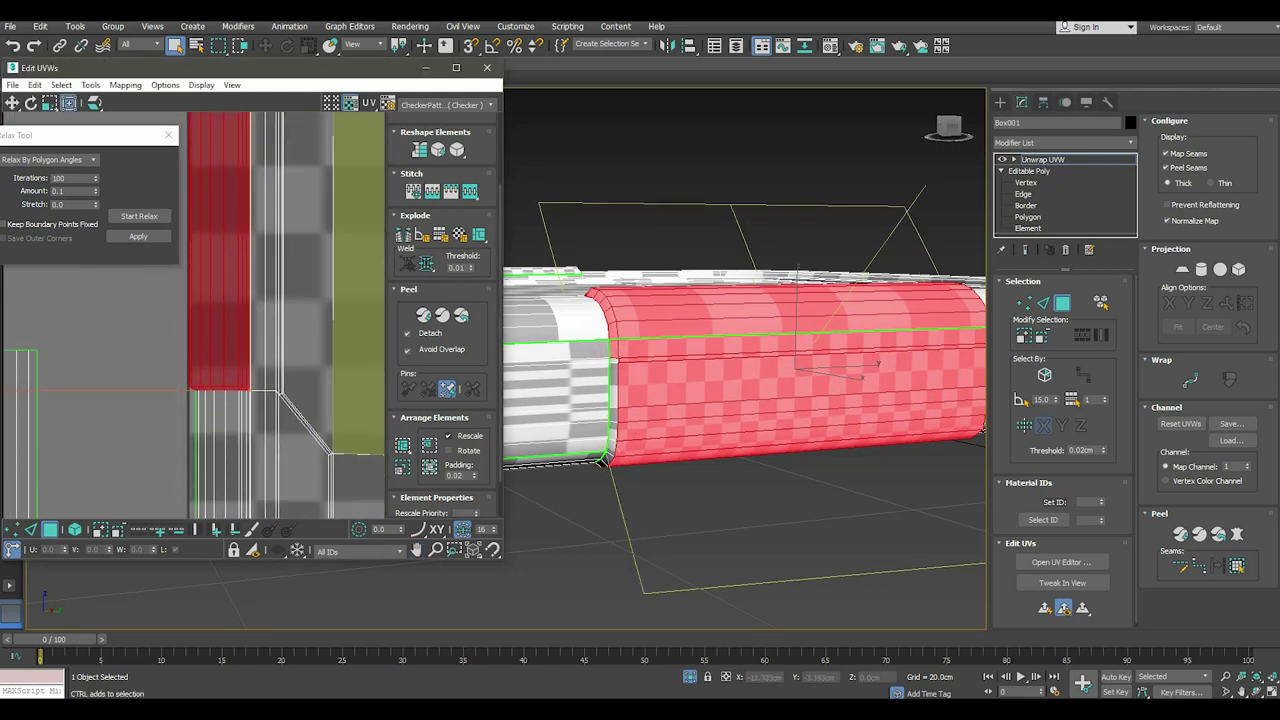
click(612, 370)
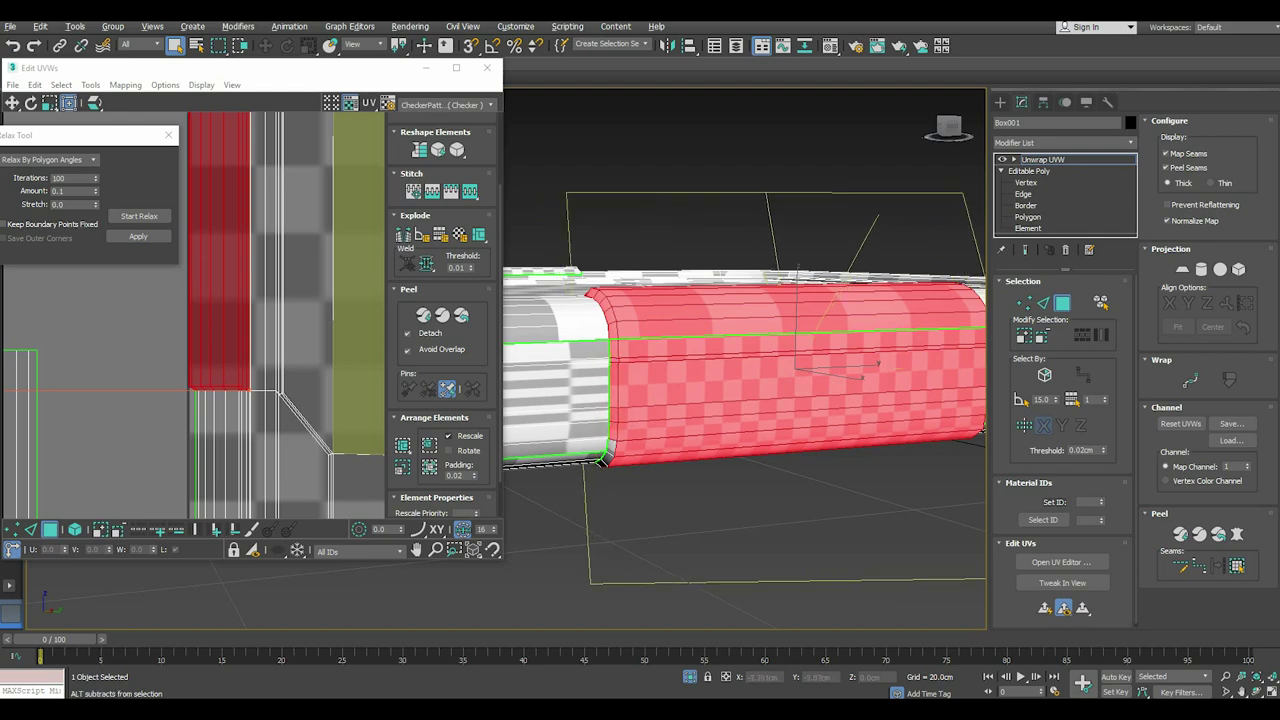
alt+middle_drag(614, 358, 927, 352)
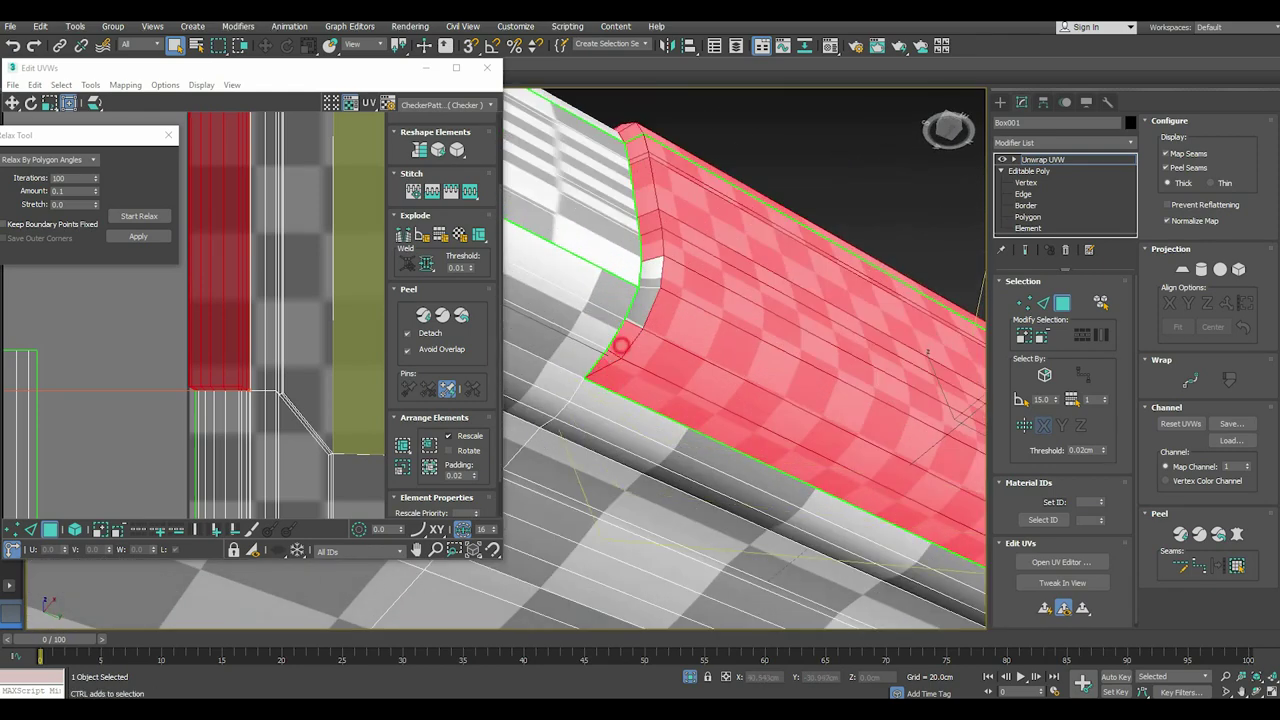
Add the corner's top face strip and the rounded corner strip faces to the selection.
drag(610, 358, 648, 272)
scroll(927, 352, down, 5)
alt+middle_drag(927, 352, 927, 450)
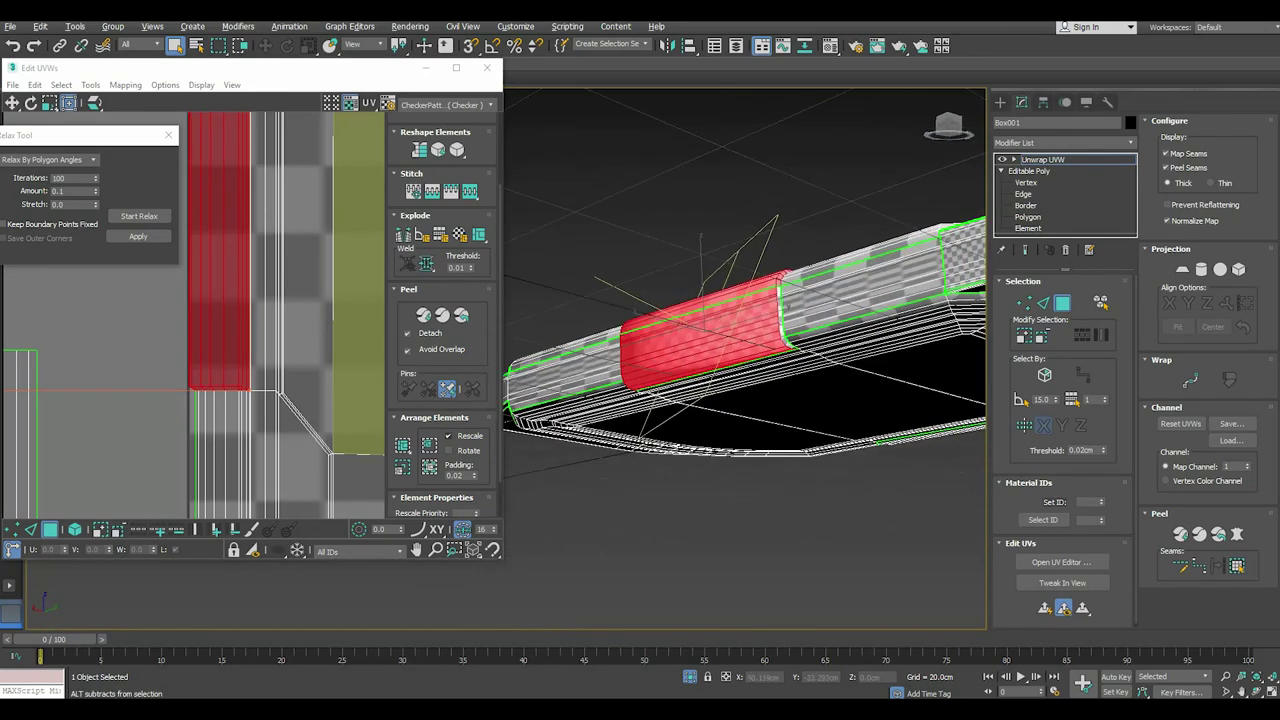
scroll(765, 315, up, 5)
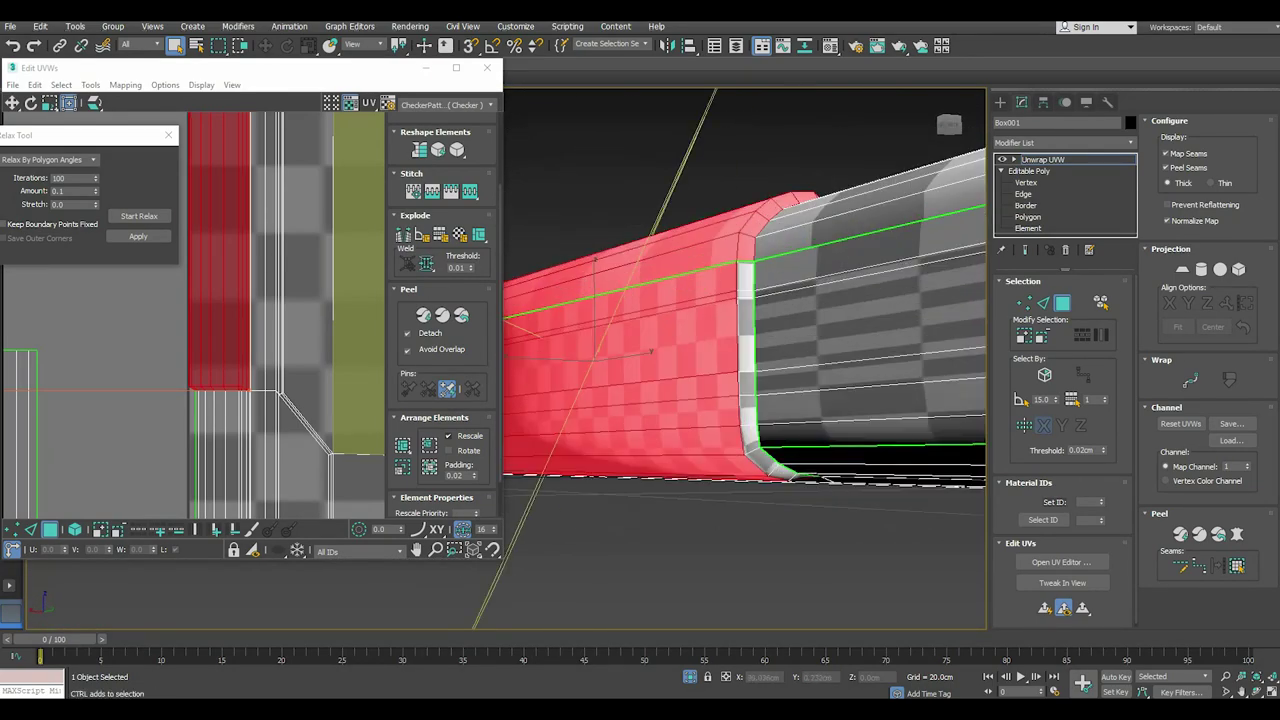
mouse_move(788, 478)
mouse_down()
mouse_move(754, 440)
mouse_move(738, 291)
mouse_up()
click(743, 407)
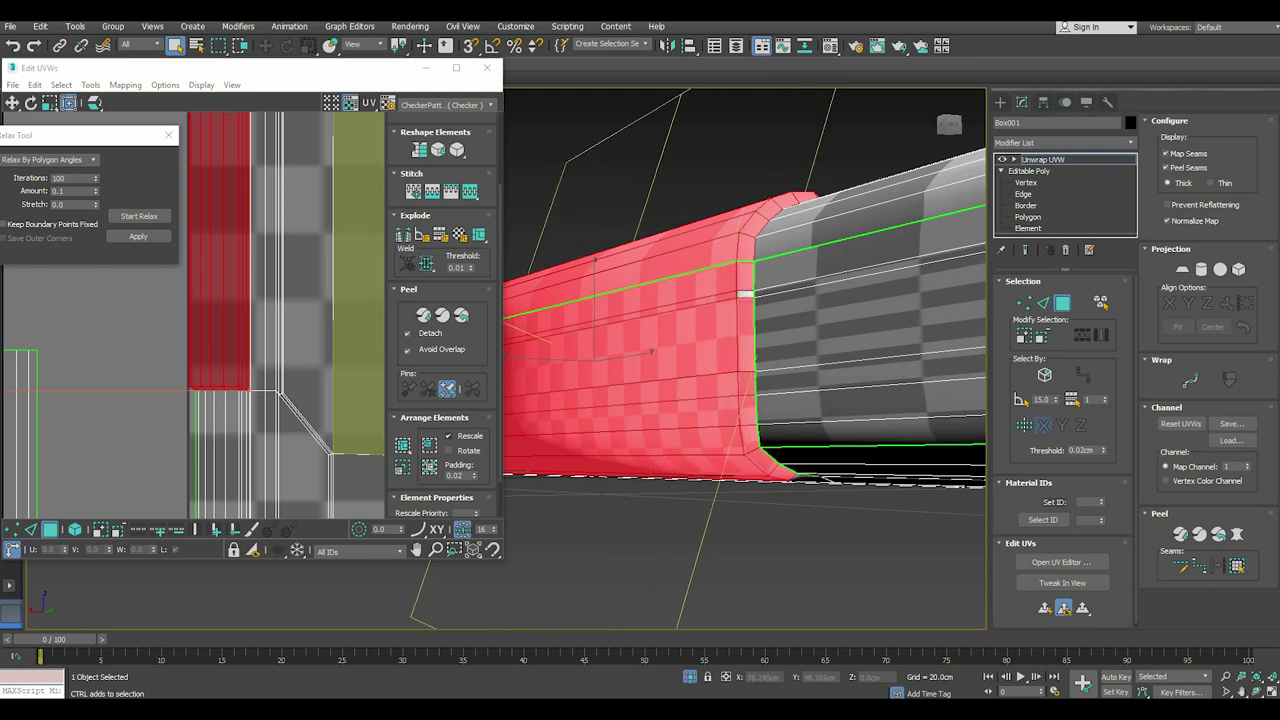
Orbit around the corner to check the selected faces from above, the side and underneath.
scroll(190, 320, down, 2)
scroll(190, 320, down, 3)
scroll(190, 320, down, 3)
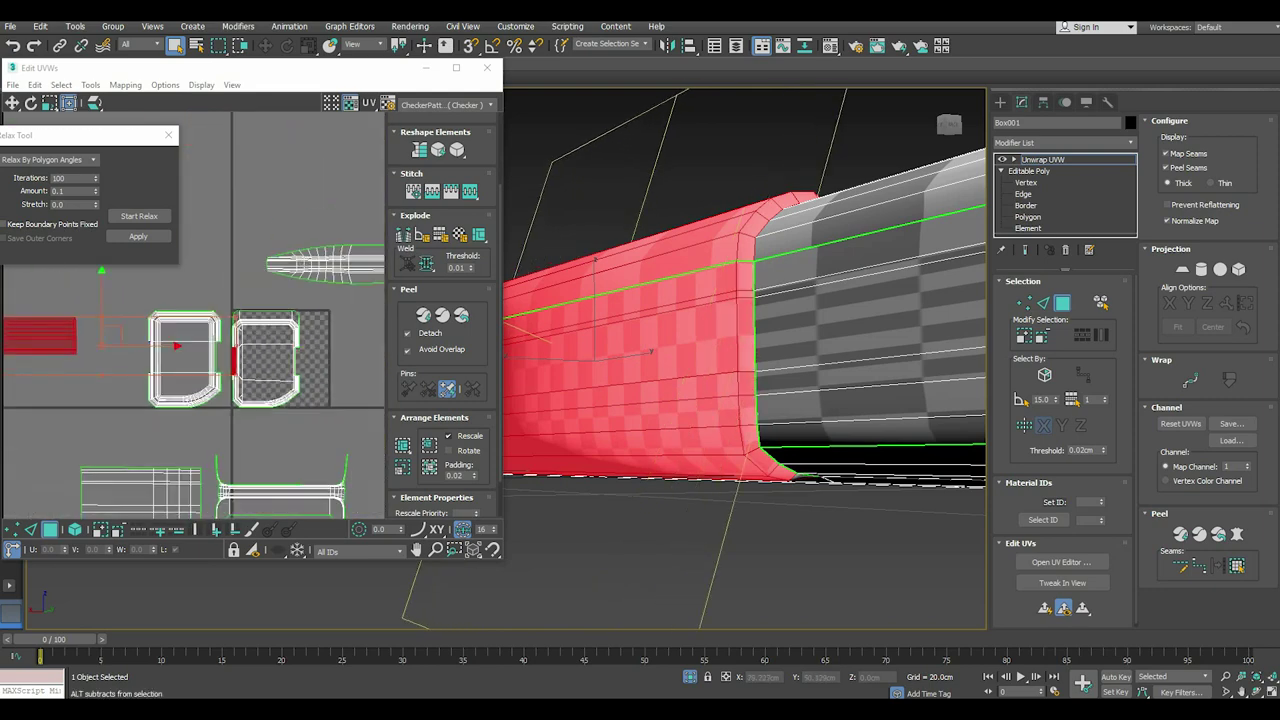
alt+middle_drag(745, 360, 700, 300)
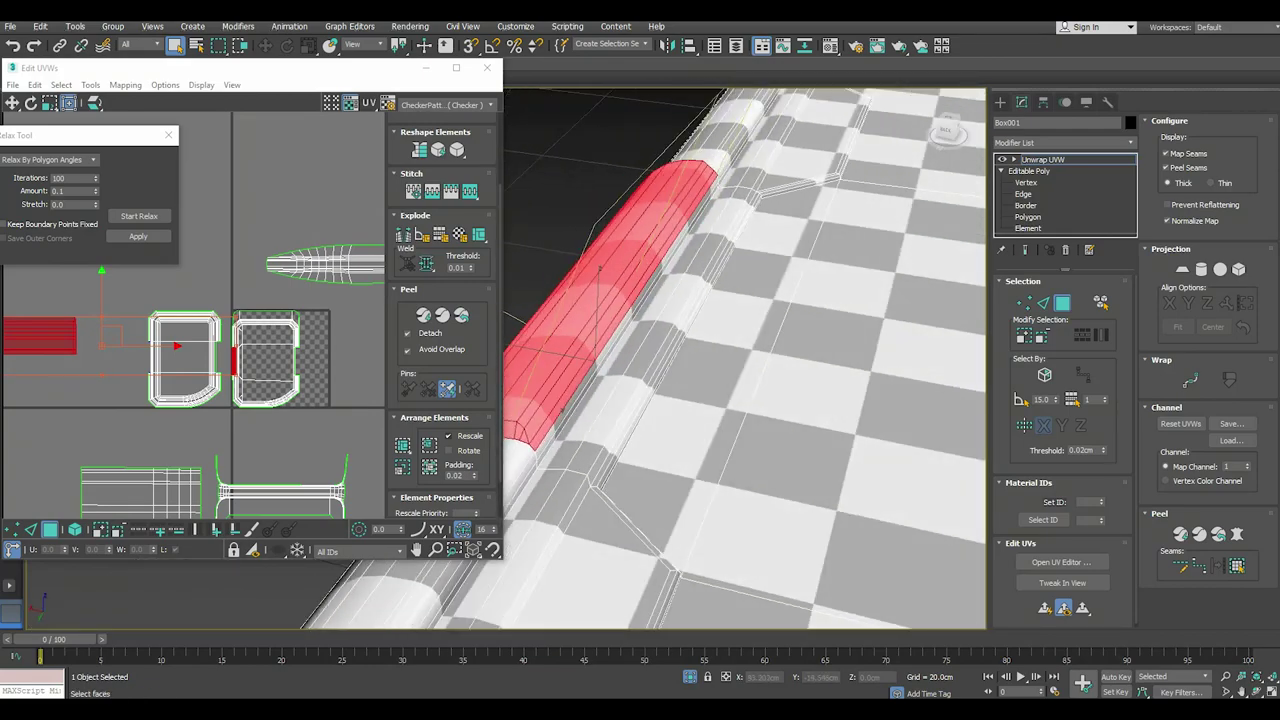
scroll(546, 442, up, 2)
scroll(550, 470, up, 1)
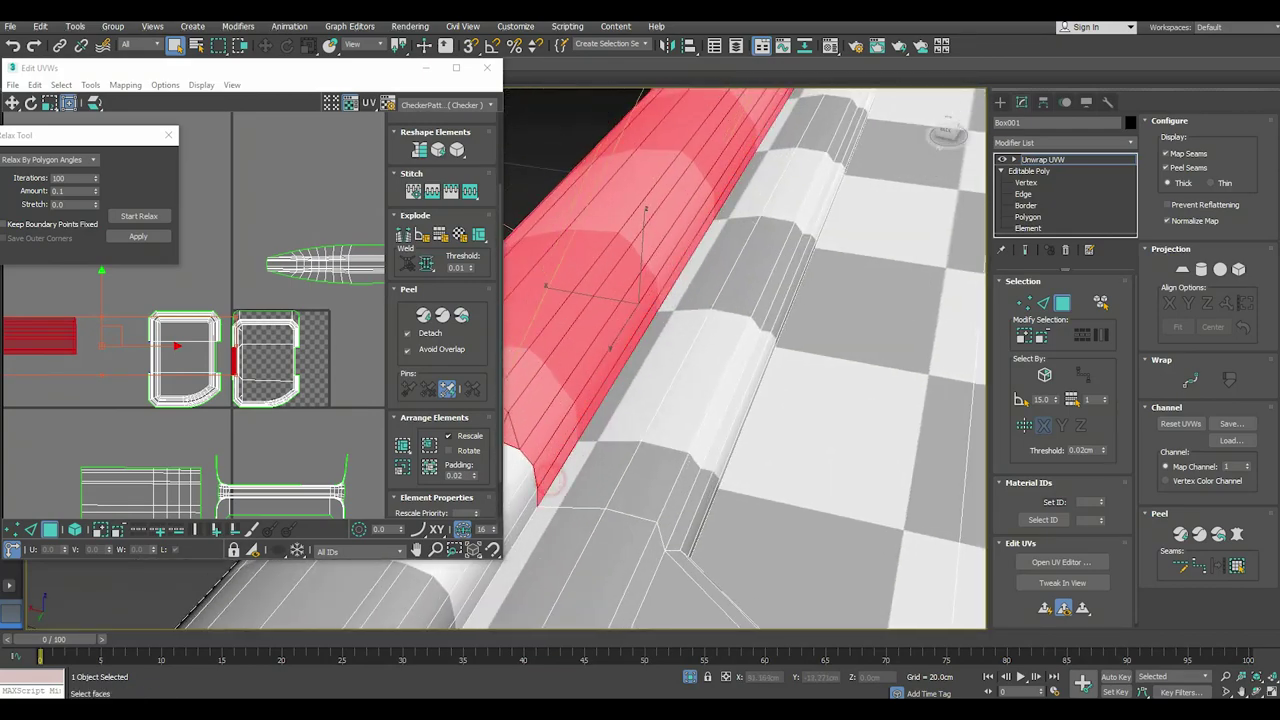
alt+middle_drag(552, 480, 614, 368)
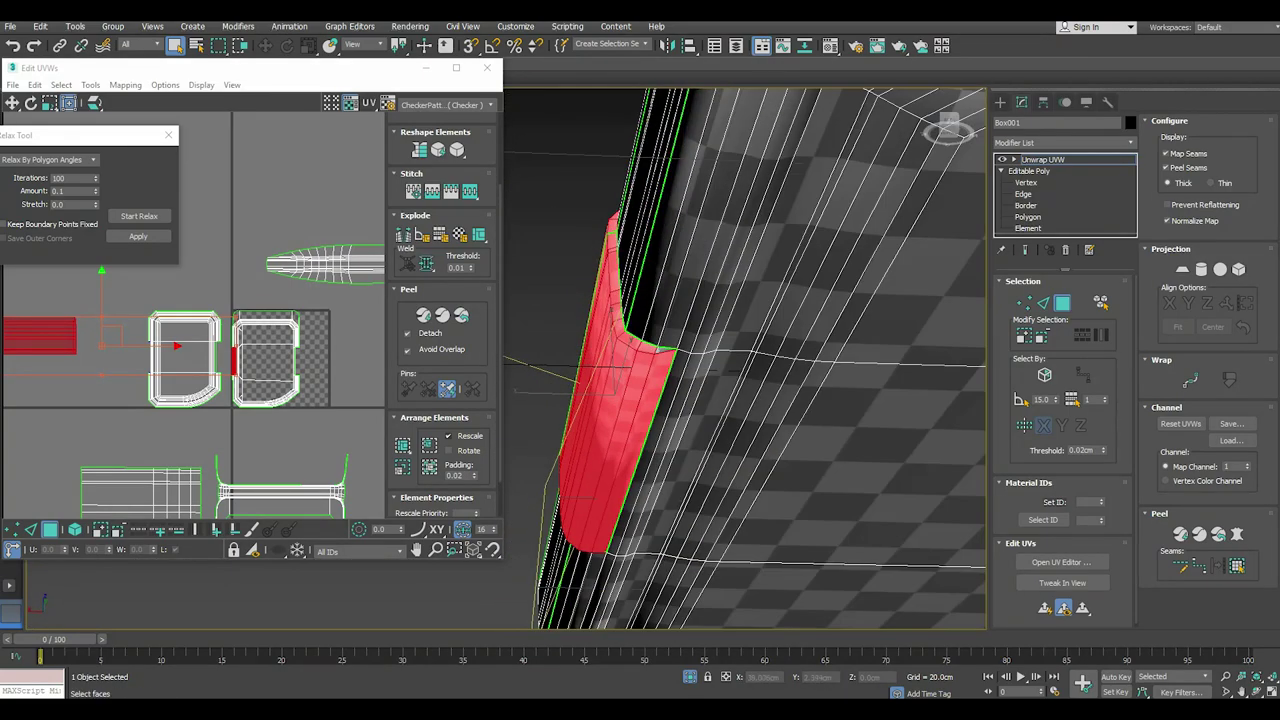
mouse_move(660, 352)
alt+middle_down()
mouse_move(641, 430)
mouse_move(619, 297)
alt+middle_up()
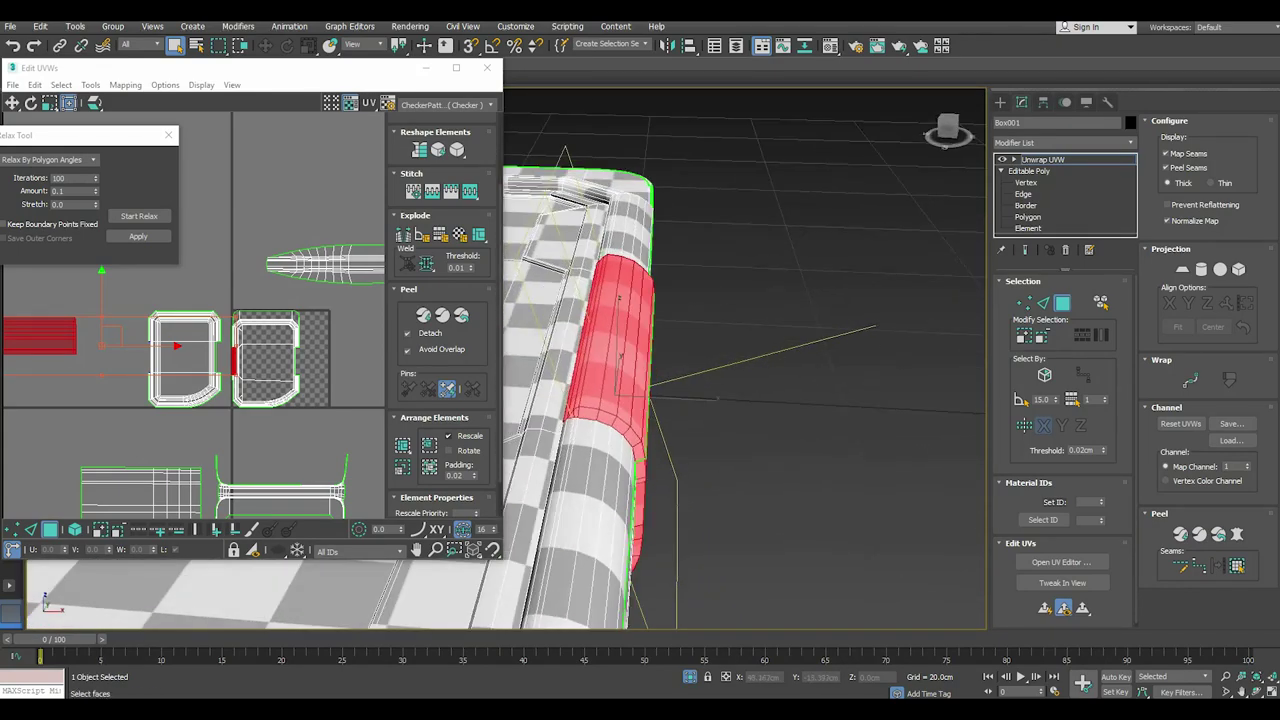
Planar-map the corner strip faces, relax the island, move it left beside the others, and deselect.
click(1182, 269)
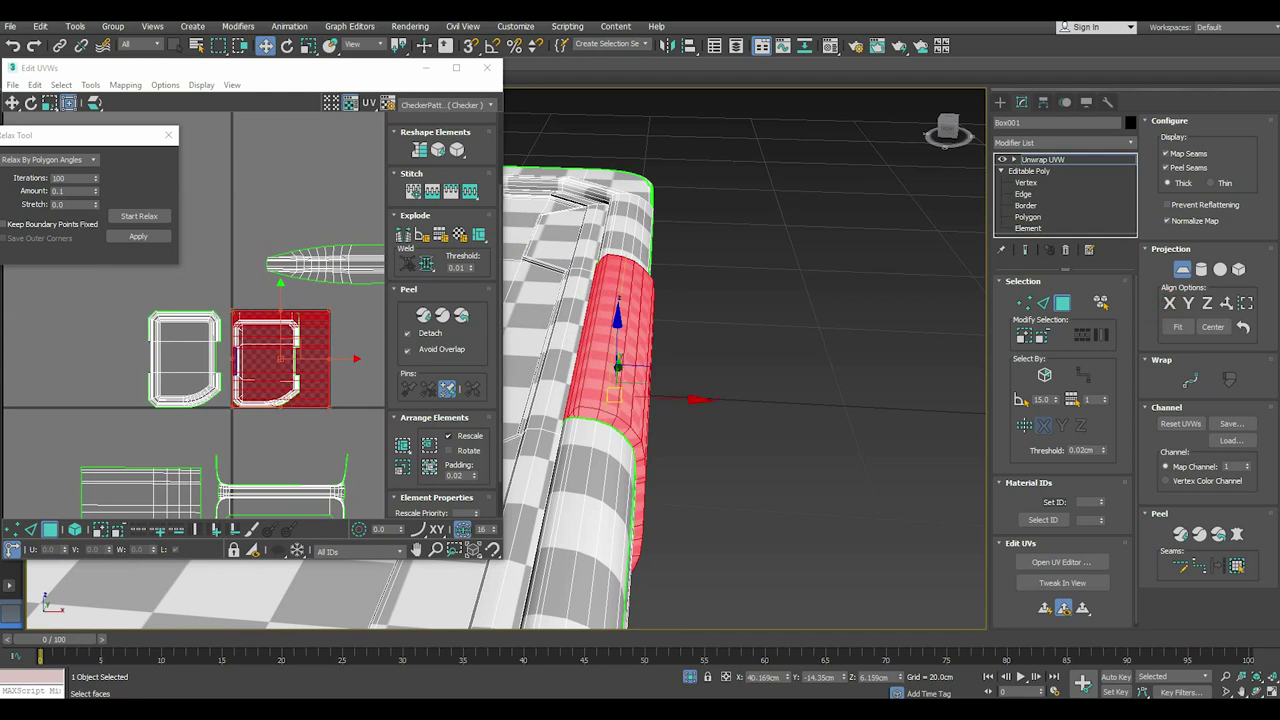
click(1181, 270)
click(139, 216)
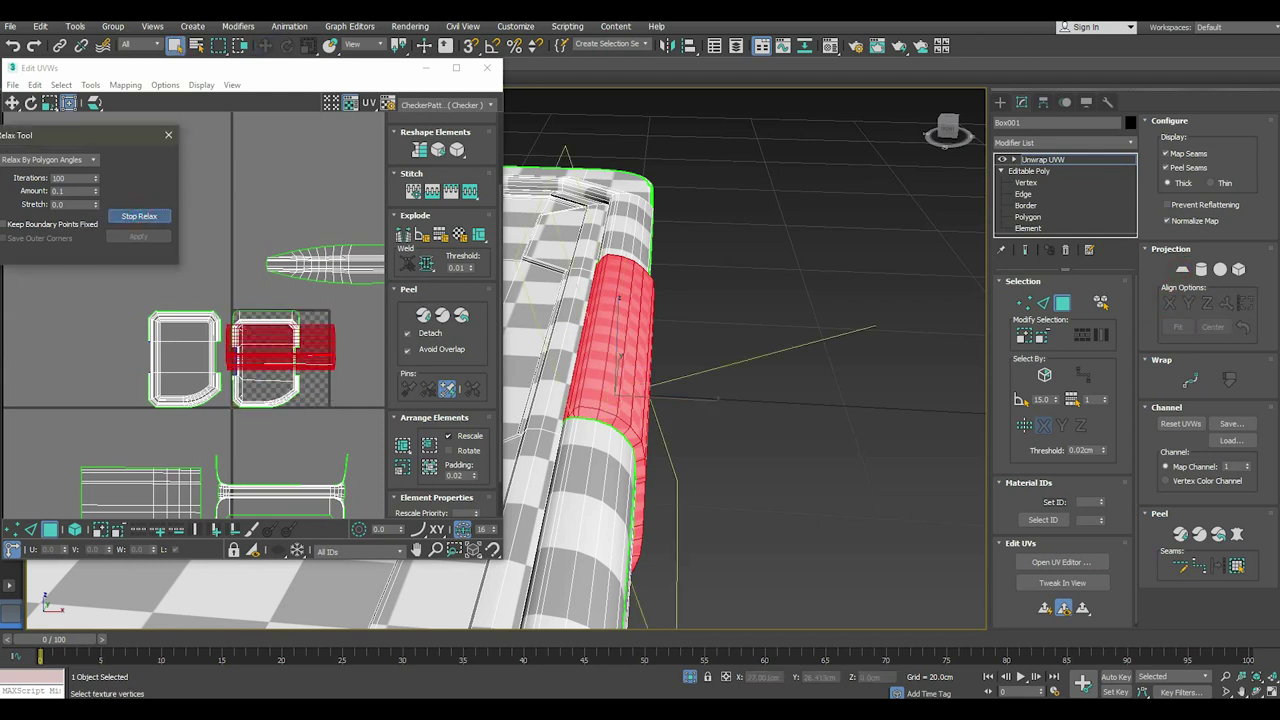
click(139, 216)
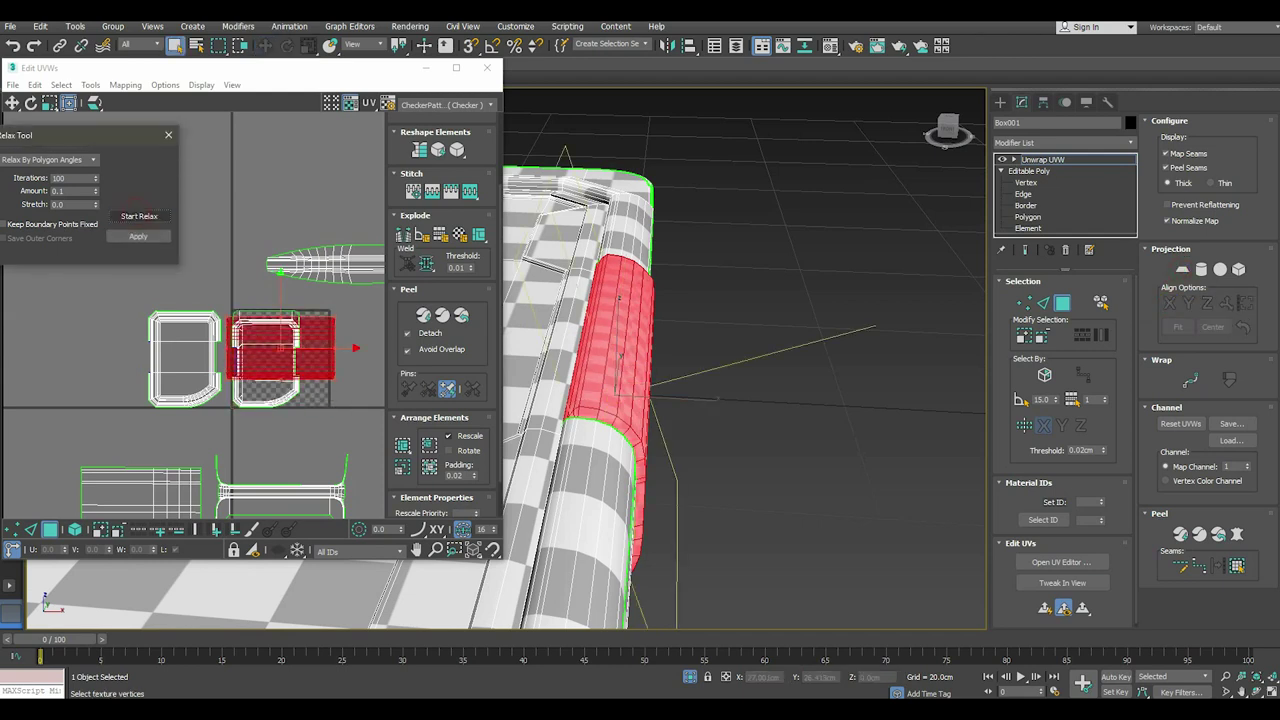
drag(352, 348, 130, 348)
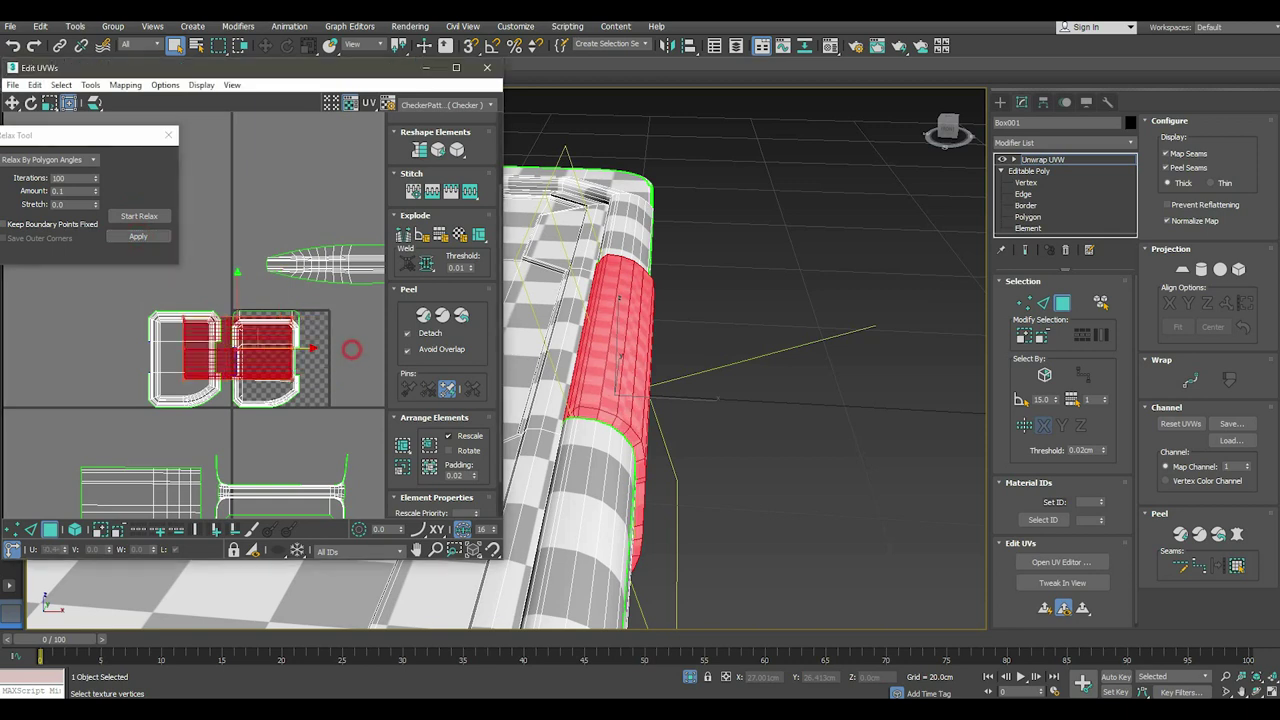
click(193, 293)
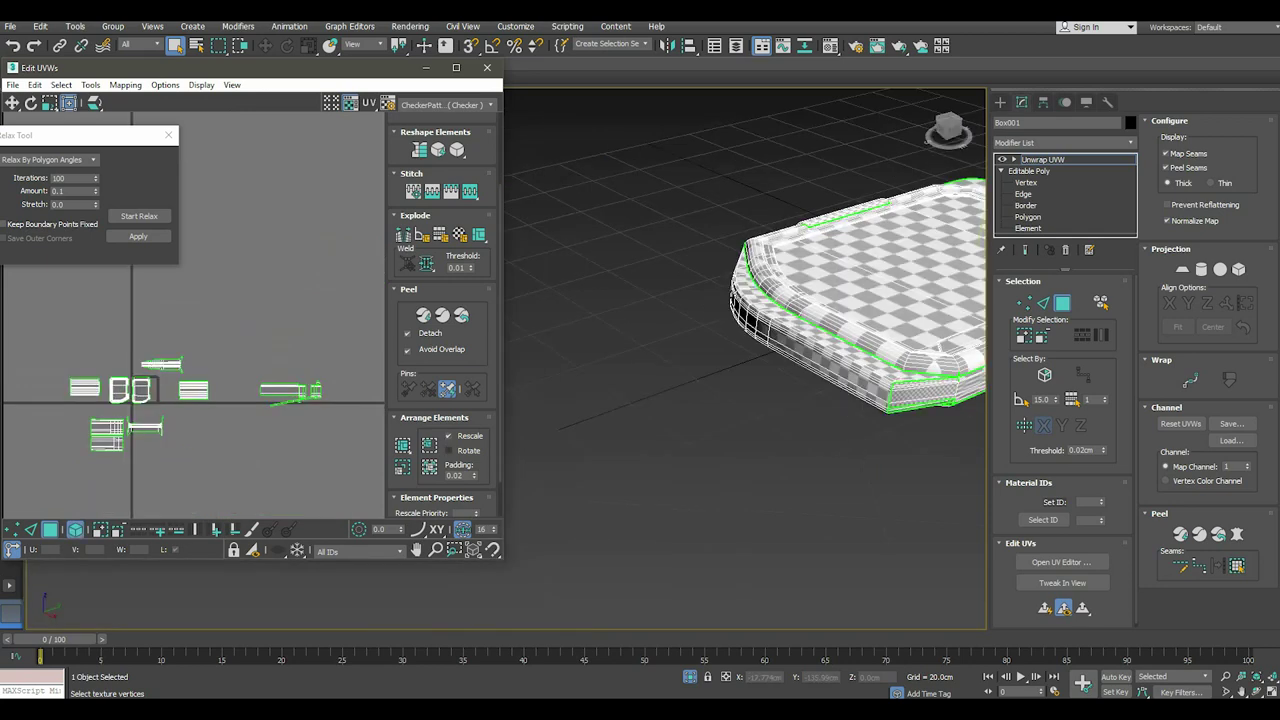
Save the scene and select the face strip along the panel's top edge.
click(10, 26)
click(25, 128)
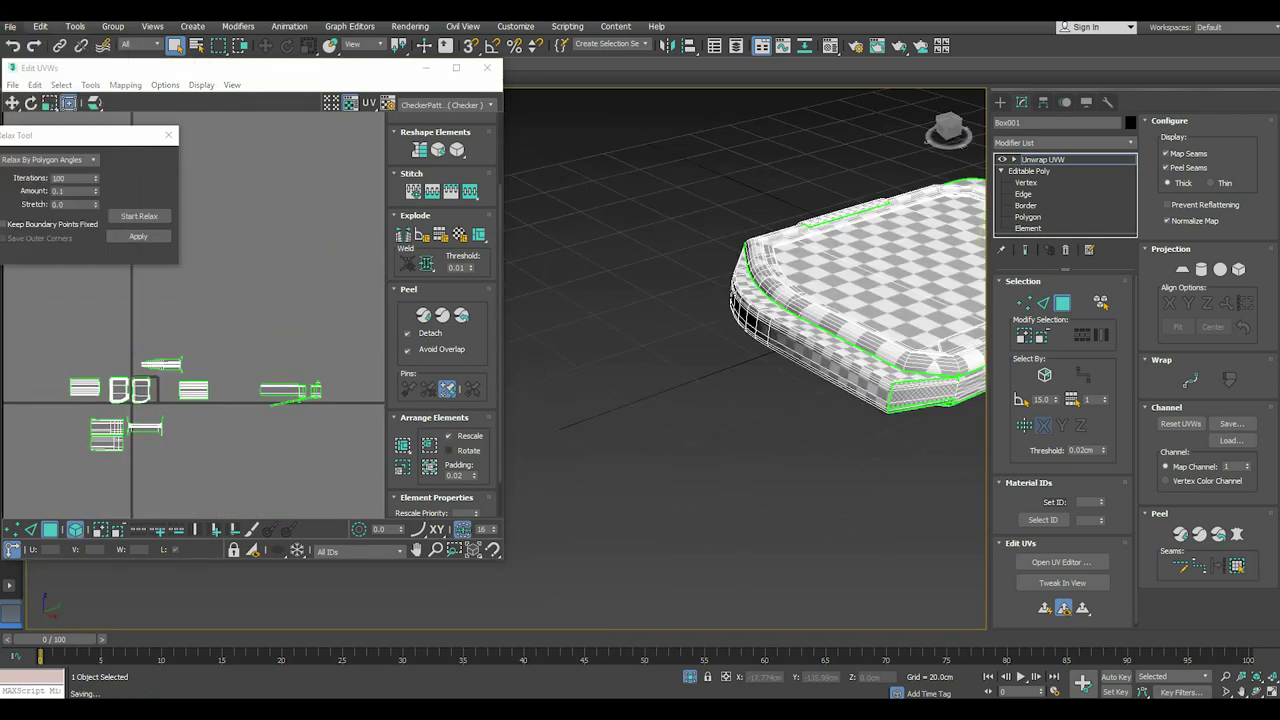
click(900, 392)
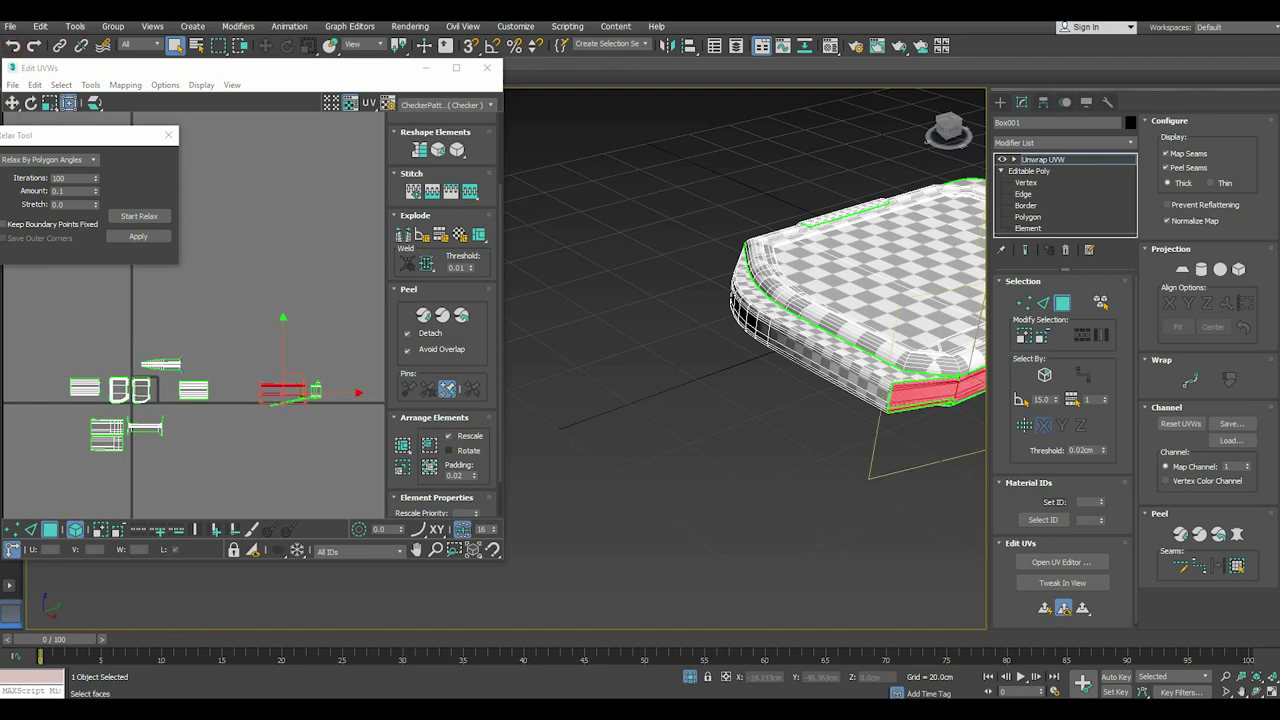
alt+middle_drag(800, 350, 745, 320)
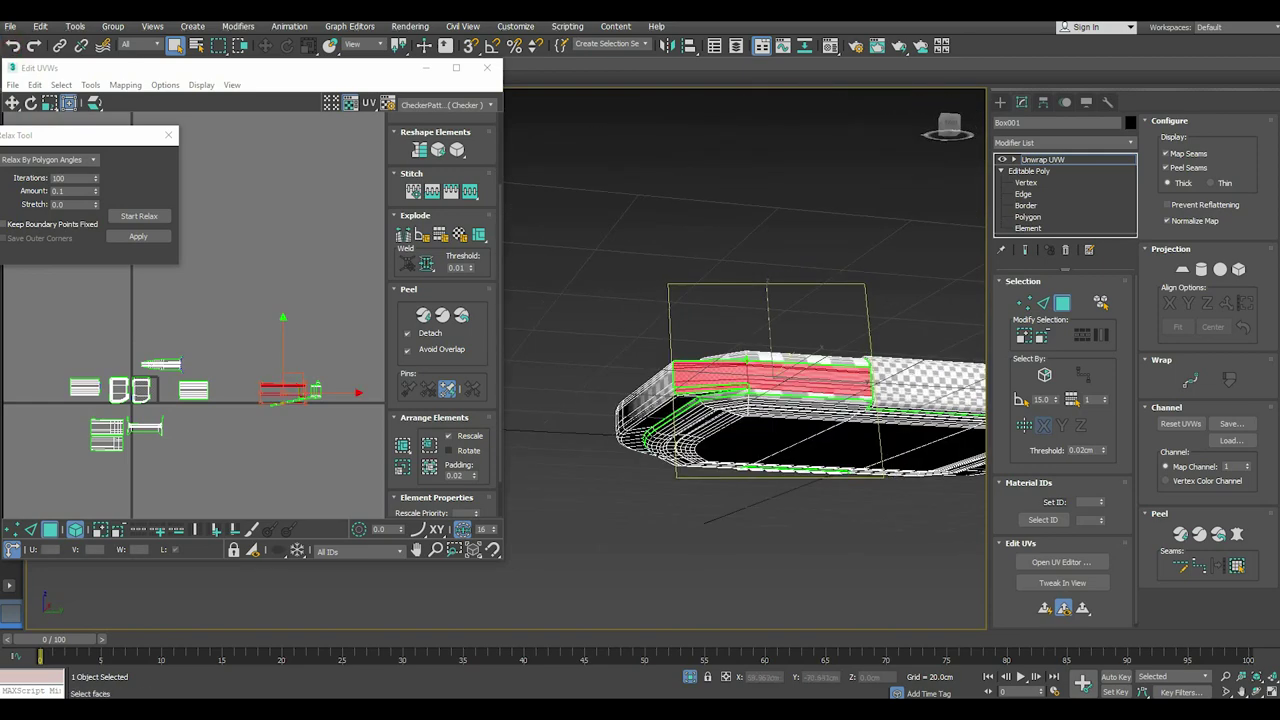
scroll(745, 370, up, 3)
scroll(745, 370, up, 3)
alt+middle_drag(884, 287, 878, 292)
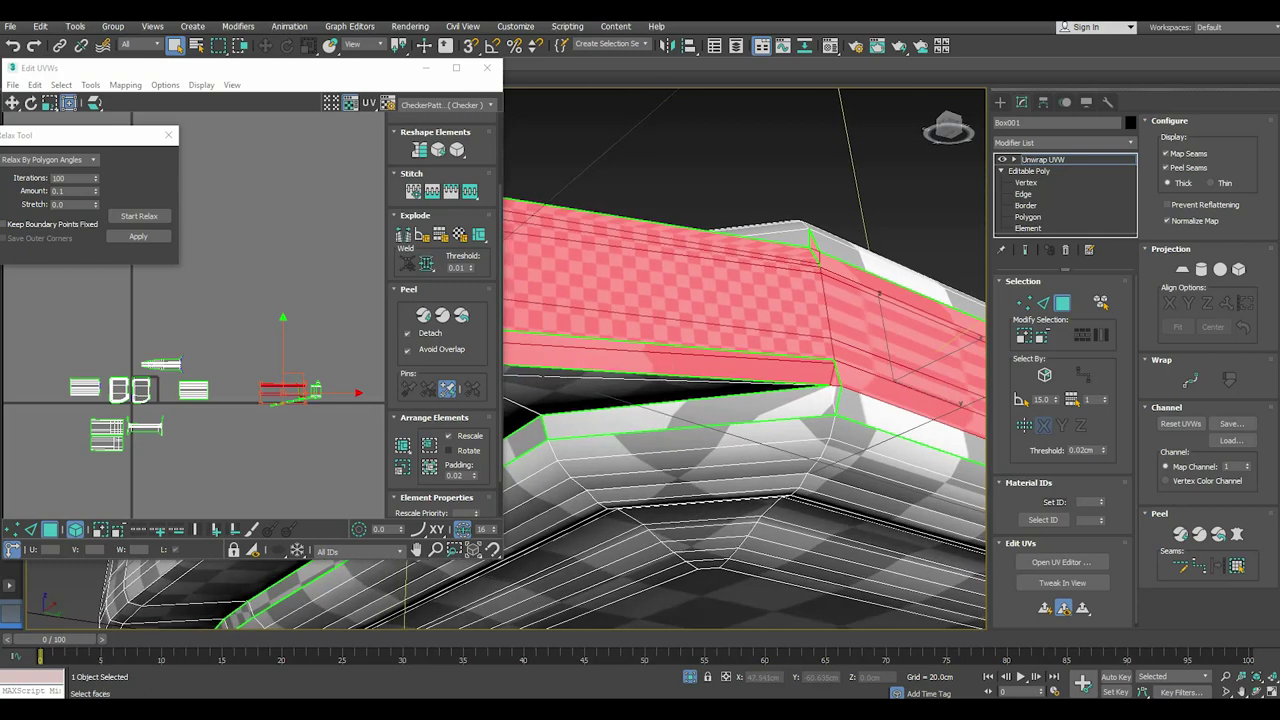
Planar-map the strip aligned to X, relax its UVs, and move the shell to the right.
click(1182, 269)
click(1169, 303)
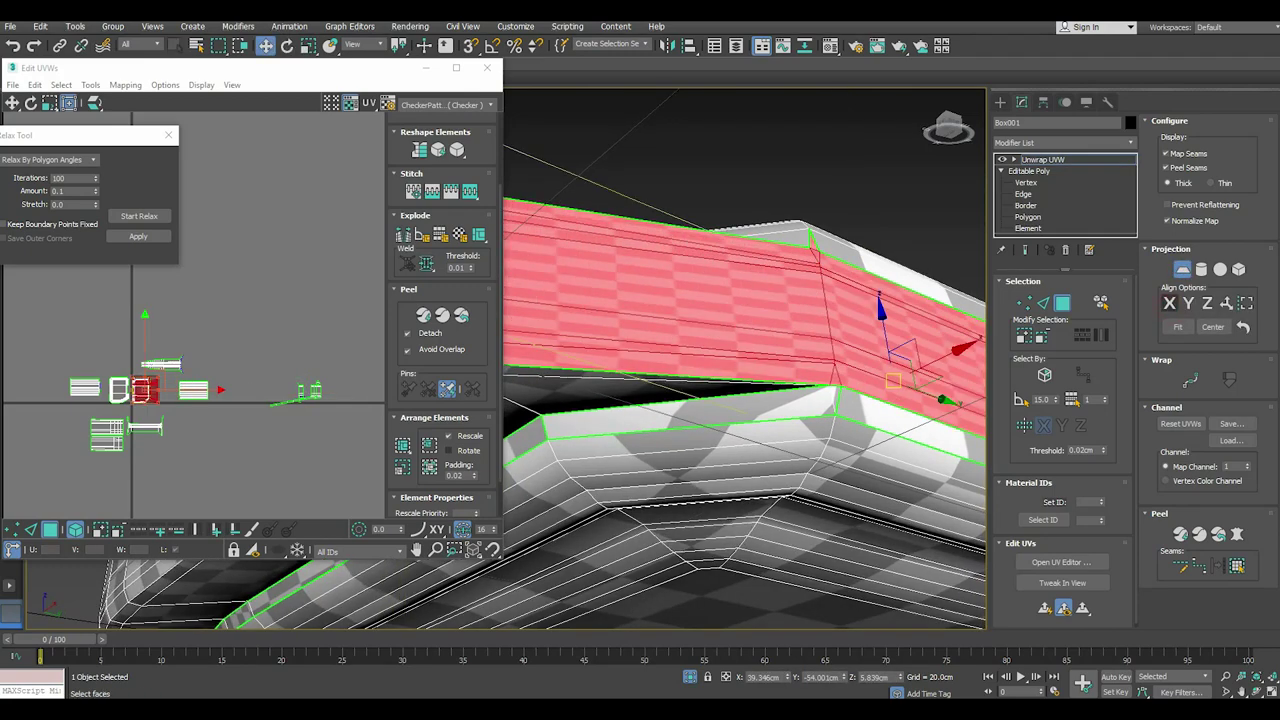
click(1182, 269)
scroll(141, 397, up, 5)
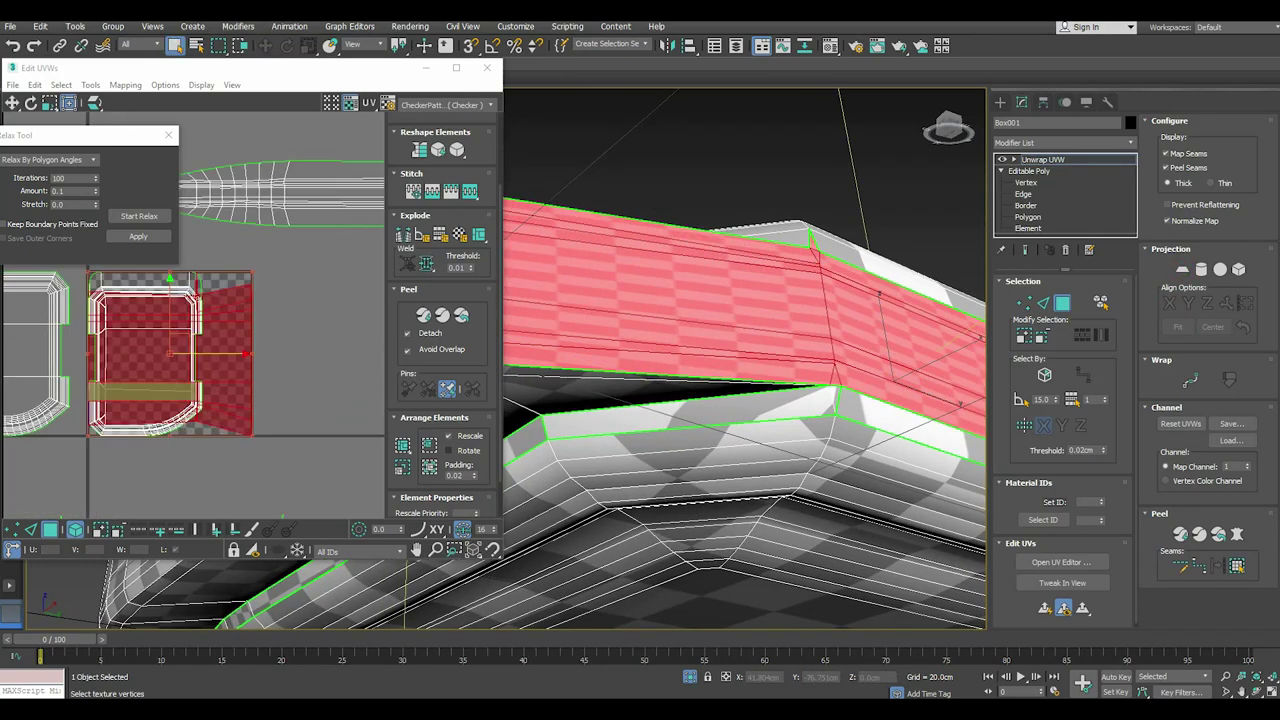
click(139, 215)
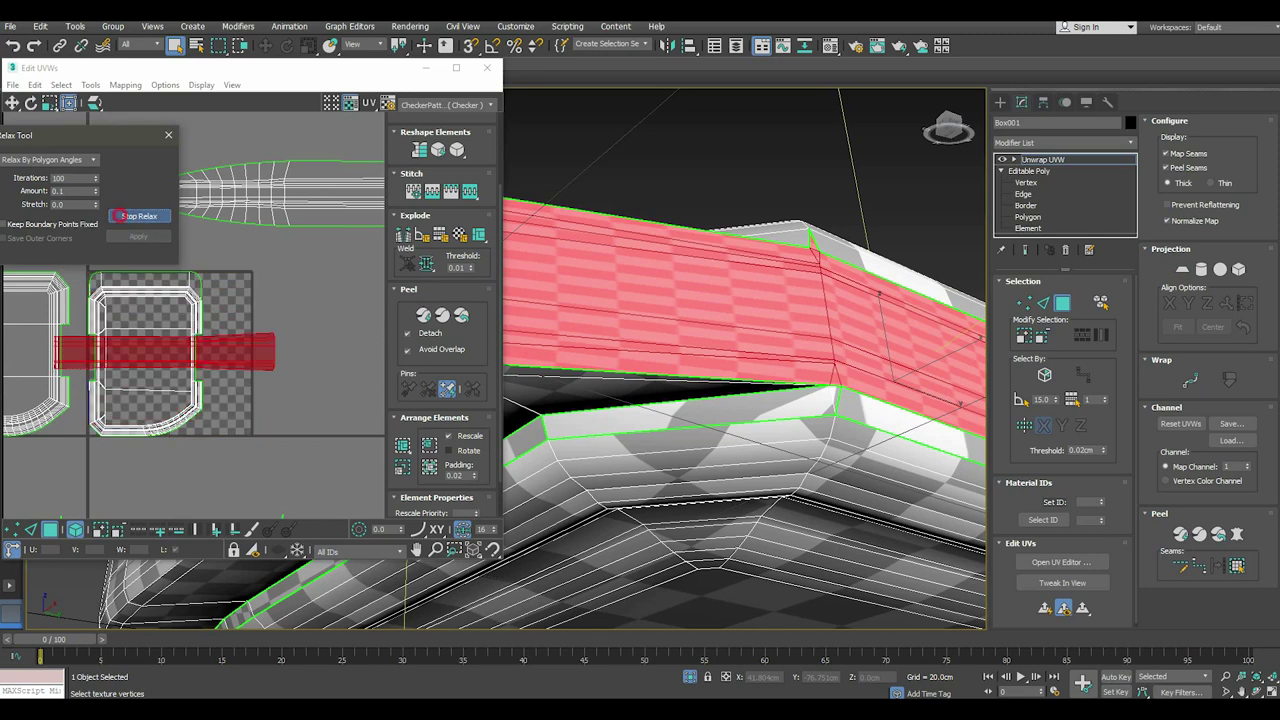
click(119, 215)
scroll(128, 340, down, 3)
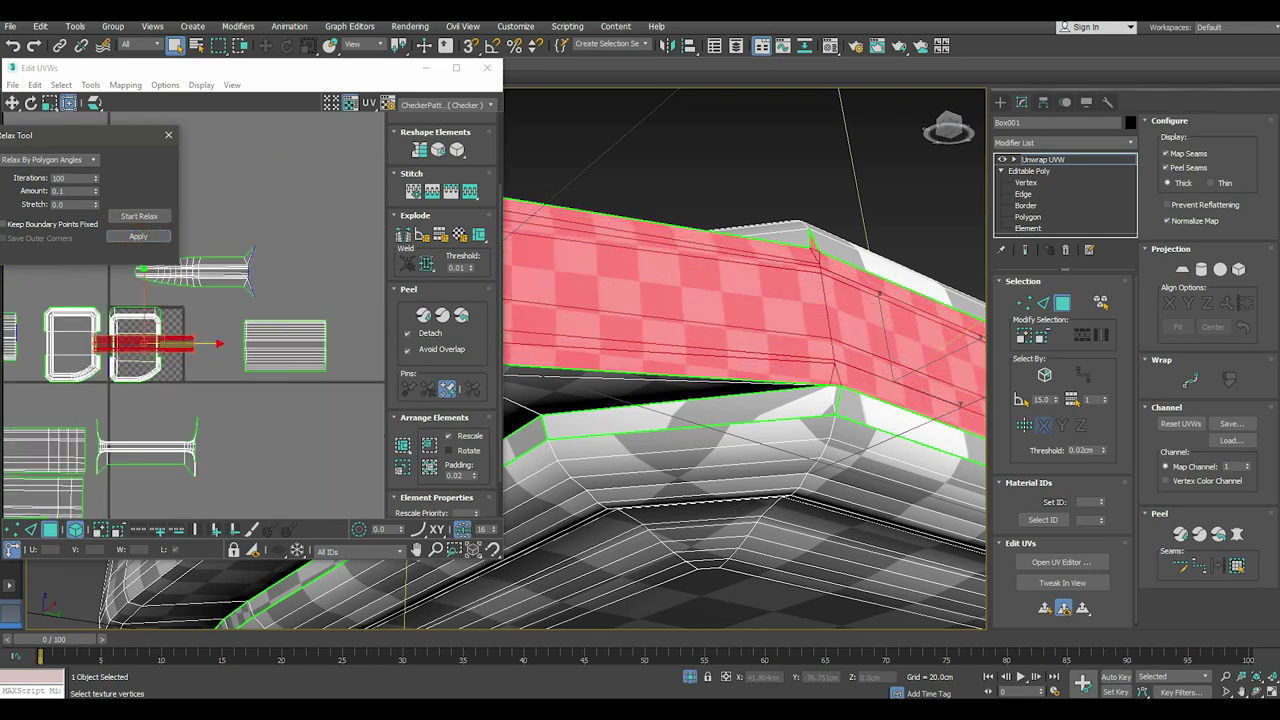
drag(190, 343, 377, 344)
Deselect and reselect the previous strip's UV shell and bring the other shells into view.
scroll(740, 400, down, 5)
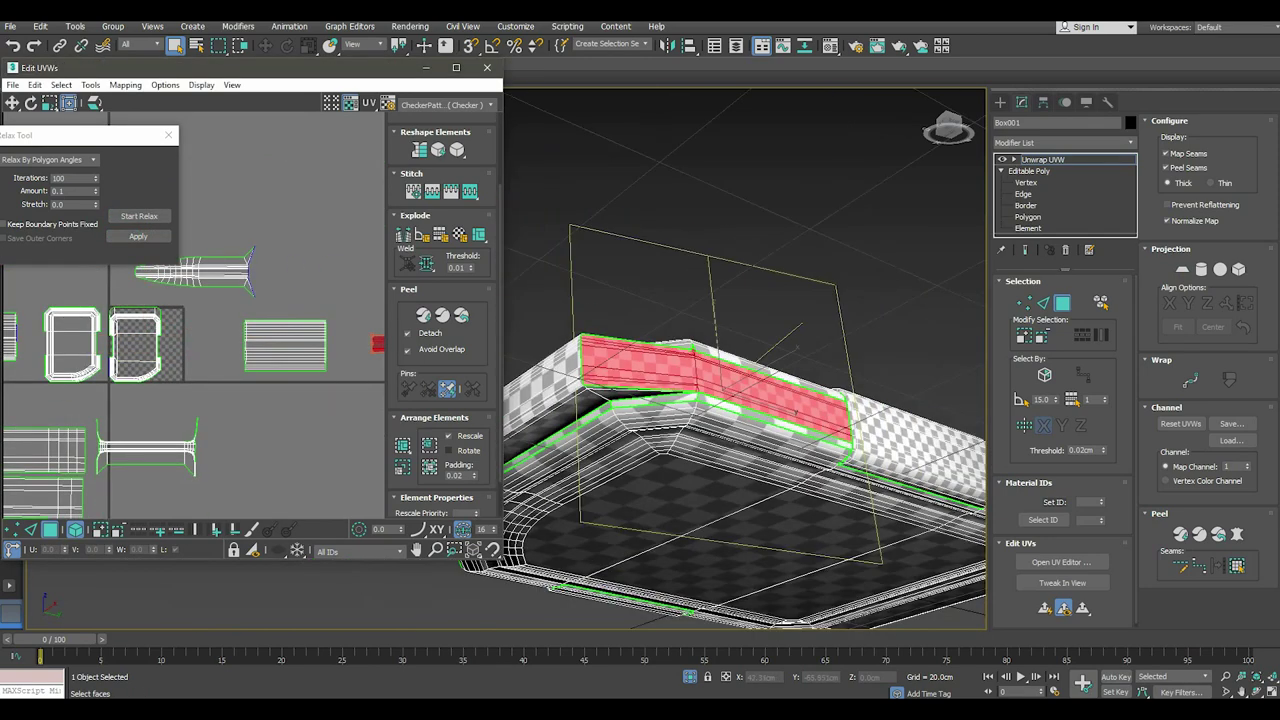
middle_drag(740, 400, 683, 390)
scroll(45, 385, down, 3)
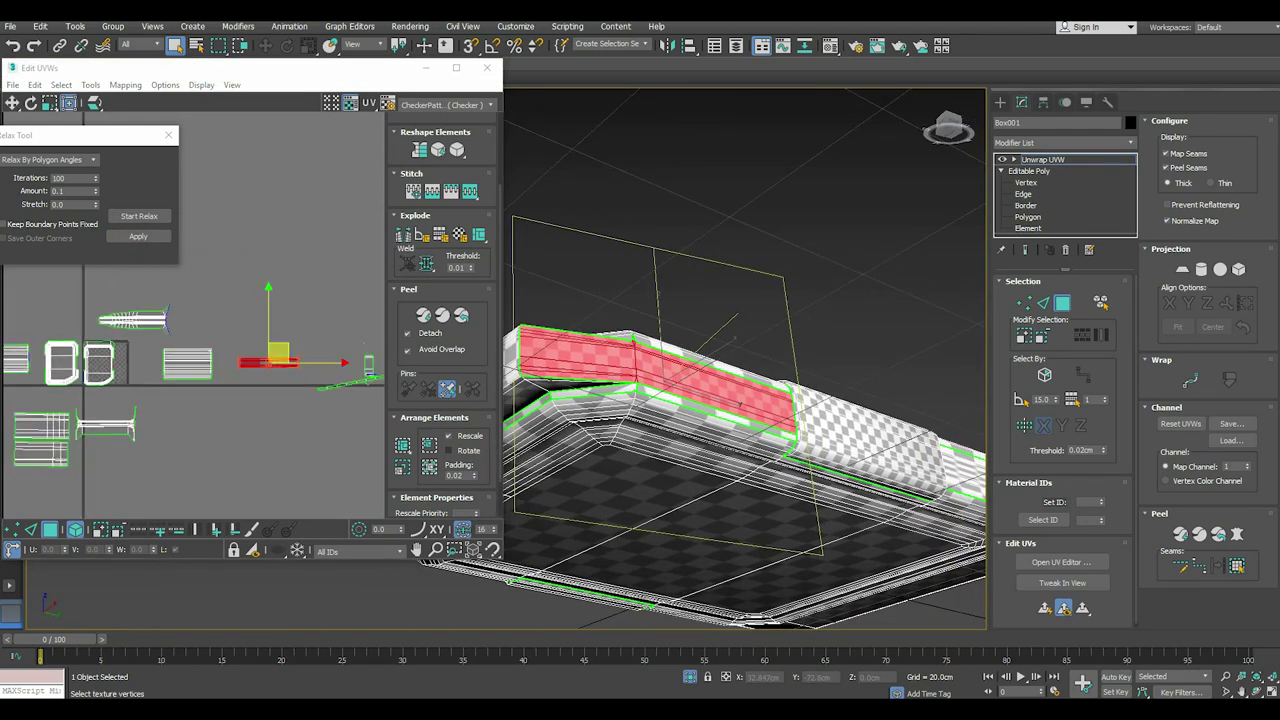
click(265, 320)
mouse_move(238, 316)
mouse_down()
mouse_move(305, 372)
mouse_move(209, 328)
mouse_up()
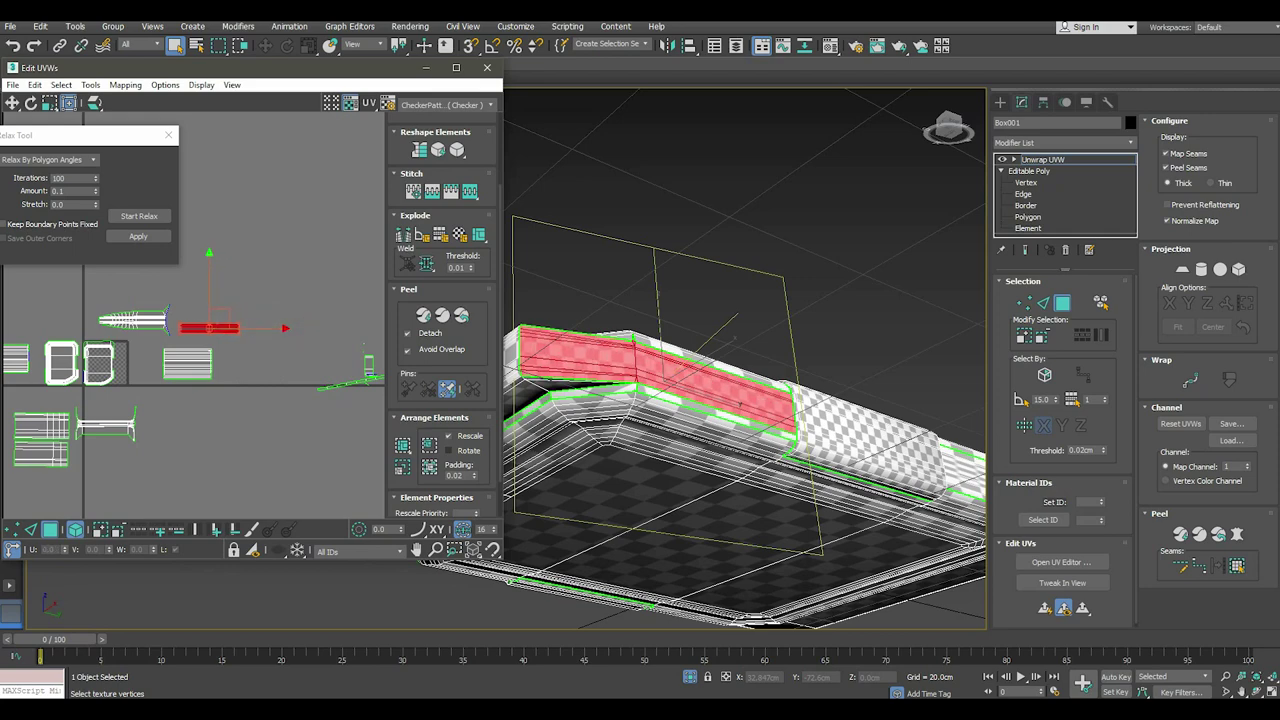
middle_drag(348, 342, 148, 352)
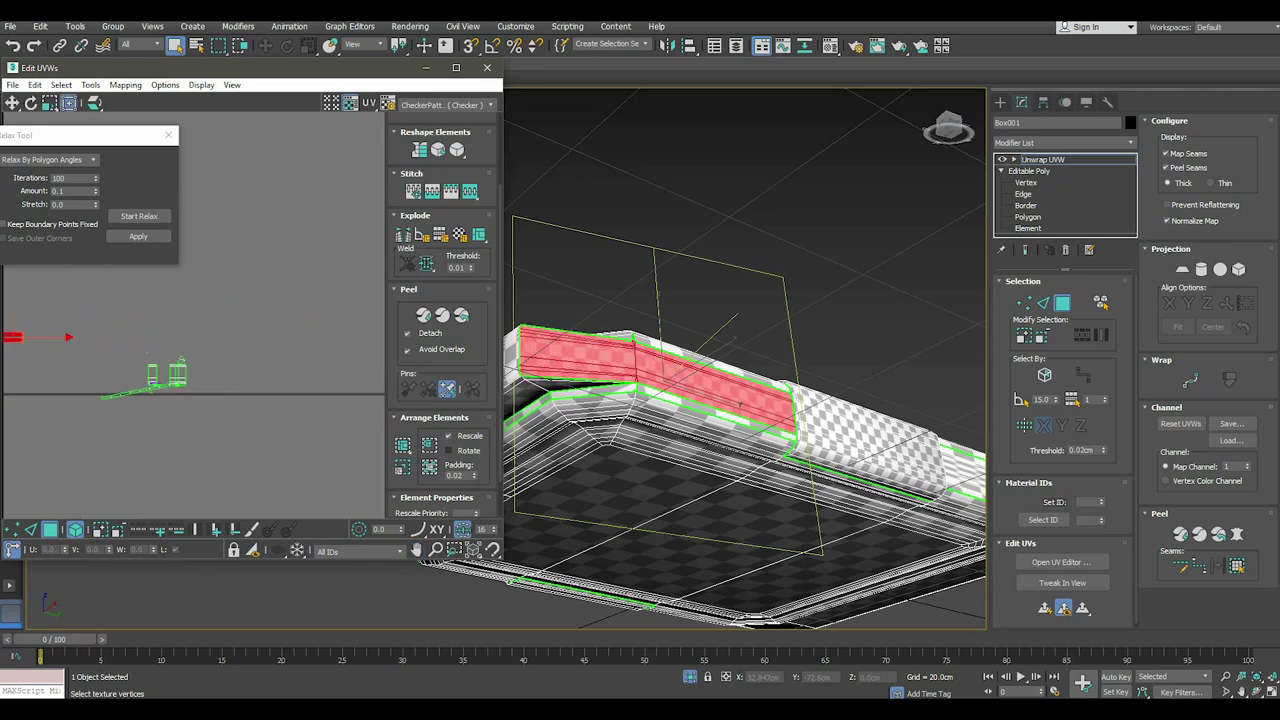
Select the faces of the next side strip at the box's corner.
mouse_move(740, 420)
alt+middle_down()
mouse_move(740, 325)
mouse_move(790, 320)
mouse_move(800, 290)
mouse_move(810, 325)
mouse_move(668, 360)
alt+middle_up()
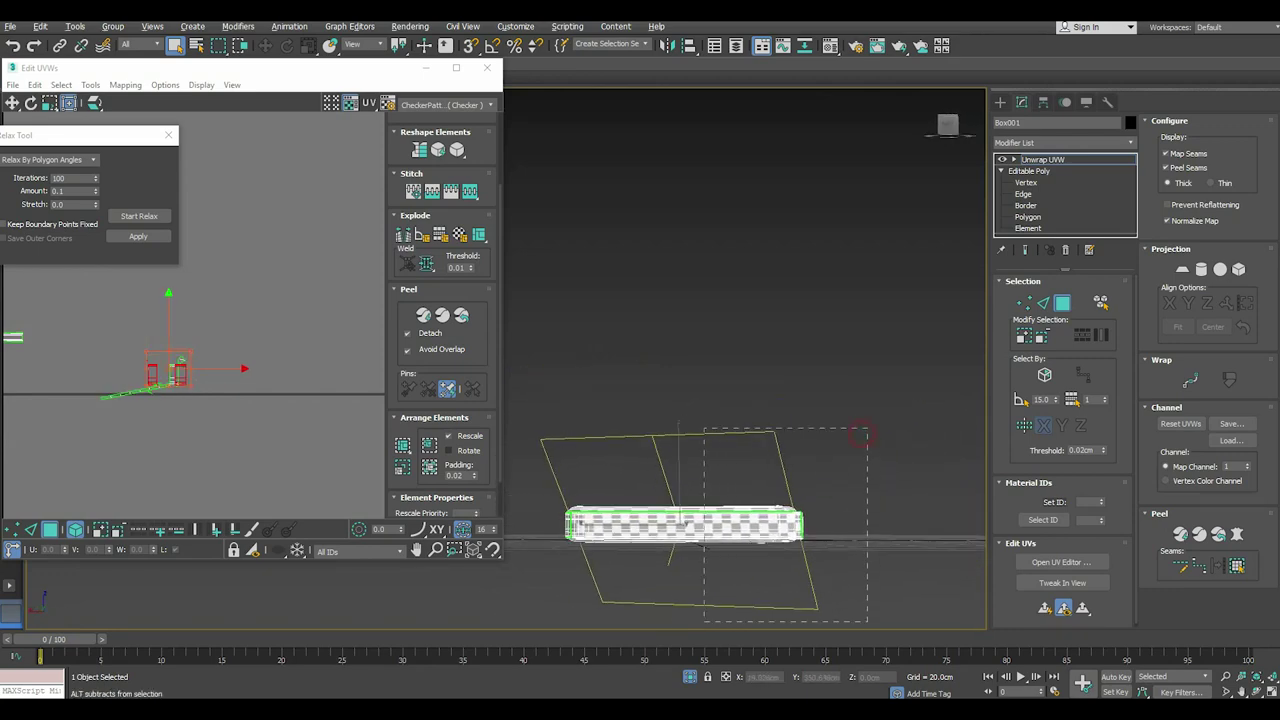
alt+middle_drag(860, 435, 820, 470)
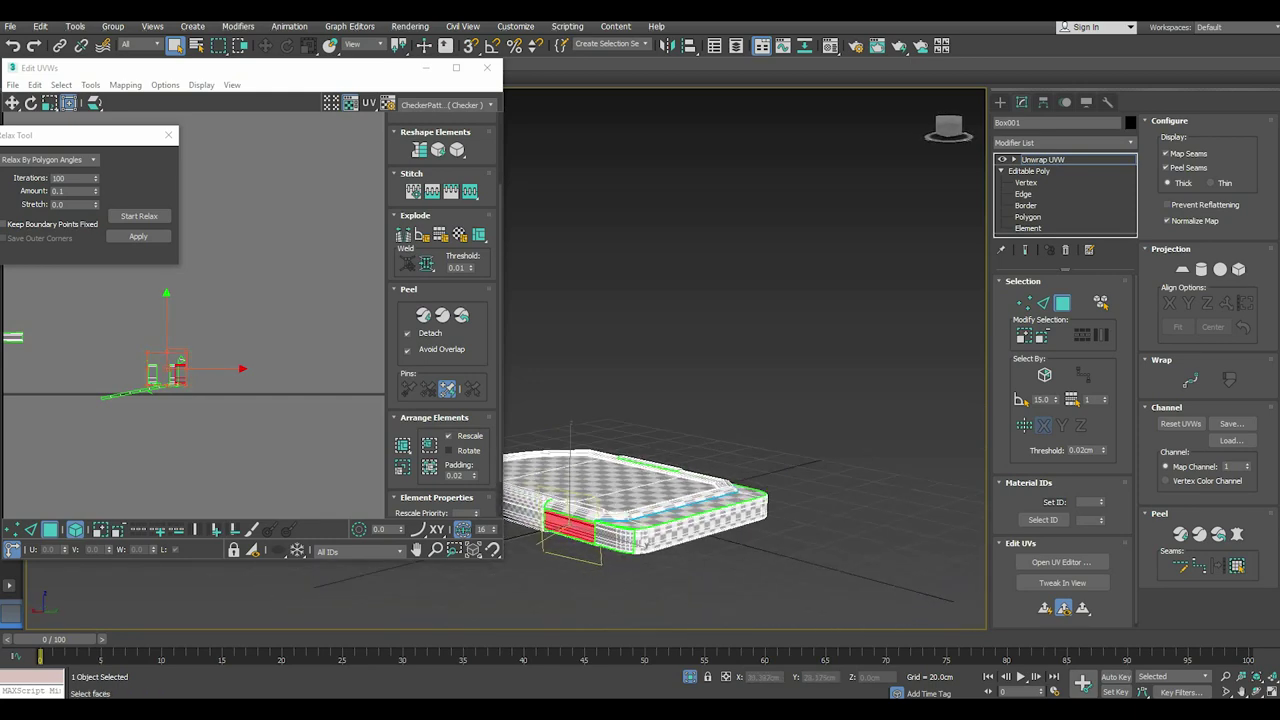
ctrl+click(614, 542)
scroll(200, 420, up, 3)
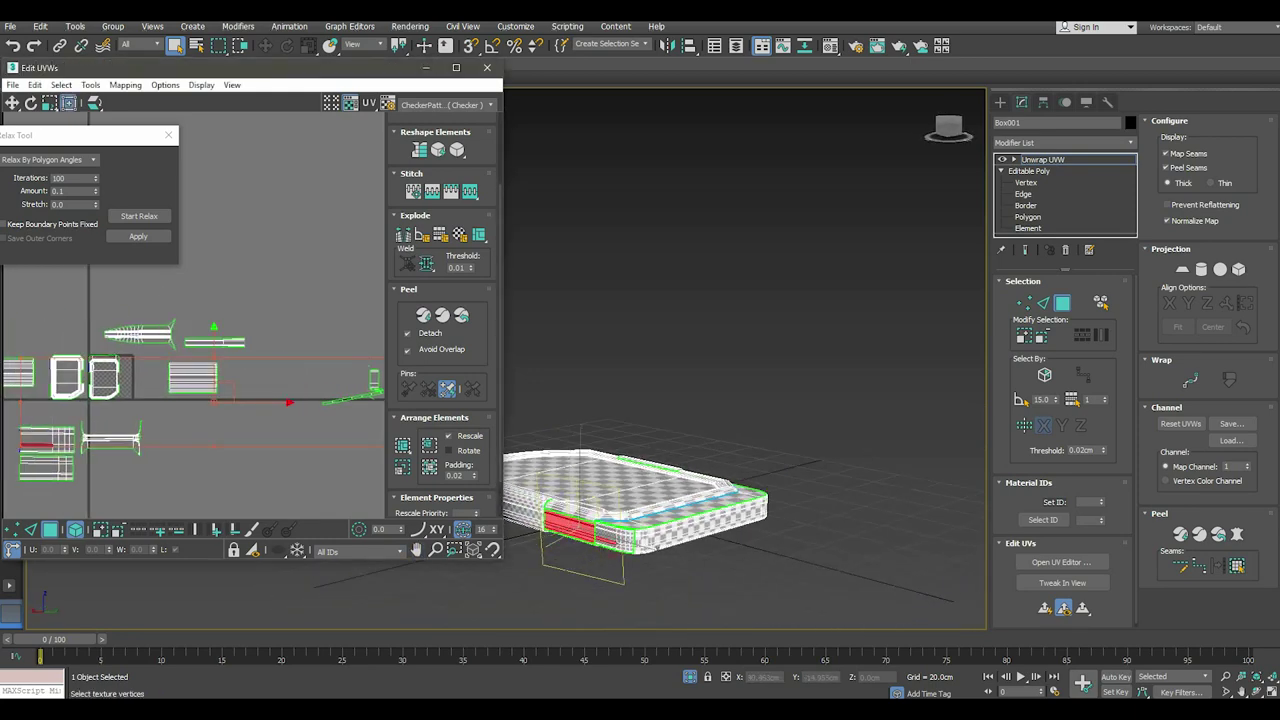
click(50, 462)
Remove the lower part of the red UV cluster from the selection and planar-map the strip.
mouse_move(740, 470)
alt+middle_down()
mouse_move(780, 460)
mouse_move(790, 440)
mouse_move(800, 470)
alt+middle_up()
alt+middle_drag(710, 505, 735, 510)
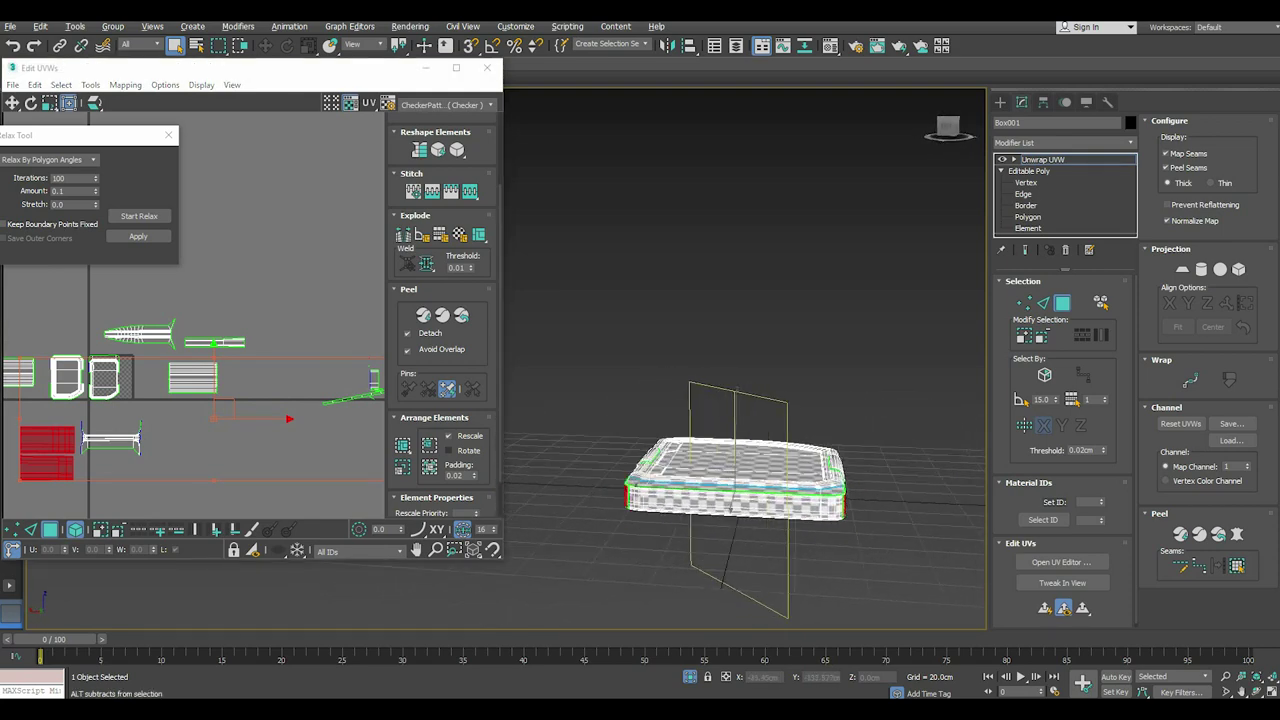
alt+drag(906, 391, 906, 392)
alt+middle_drag(906, 392, 840, 440)
mouse_move(760, 480)
alt+middle_down()
mouse_move(710, 455)
mouse_move(745, 400)
mouse_move(690, 370)
alt+middle_up()
click(1182, 269)
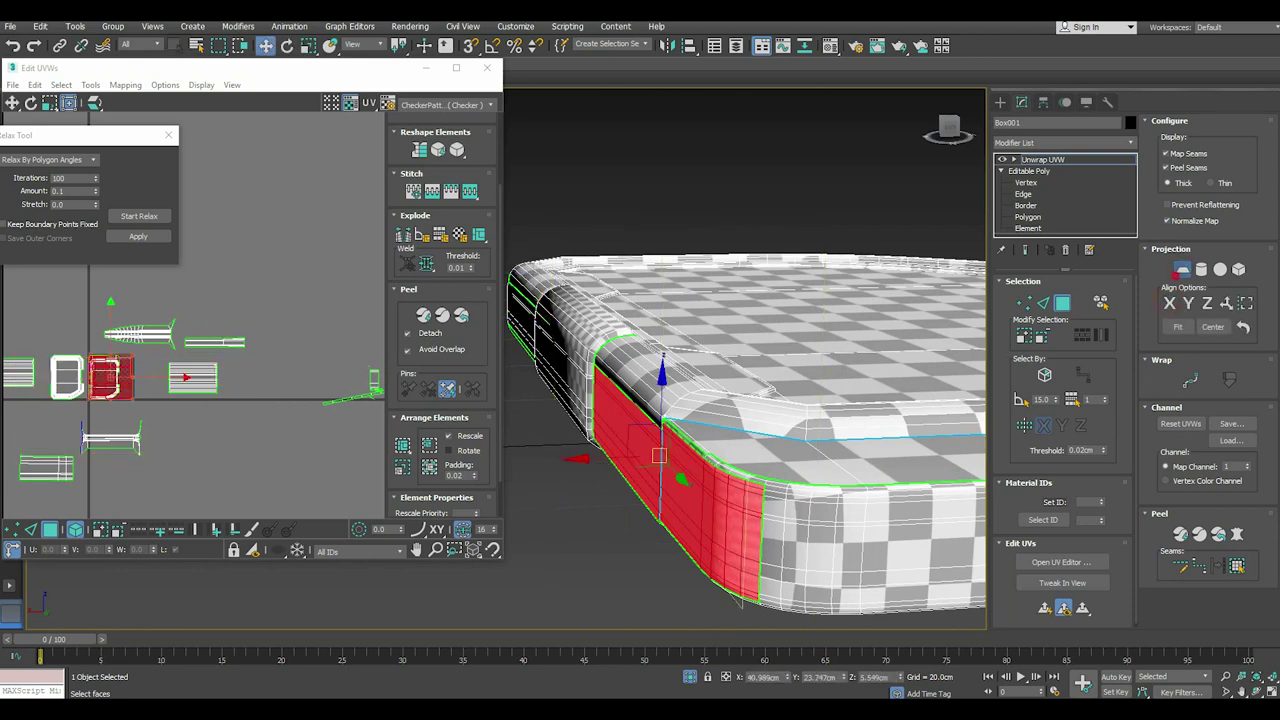
Relax the side strip's UVs and add the faces right of the seam corner.
click(127, 214)
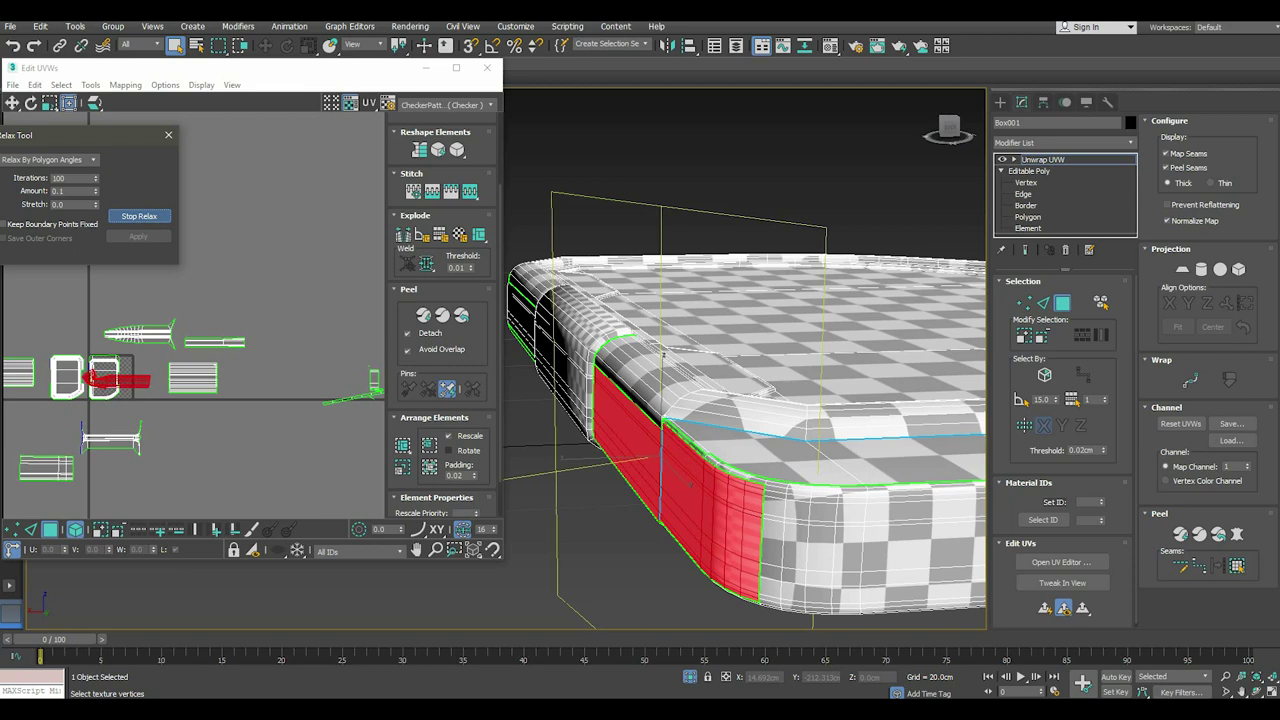
click(127, 214)
alt+middle_drag(600, 470, 505, 462)
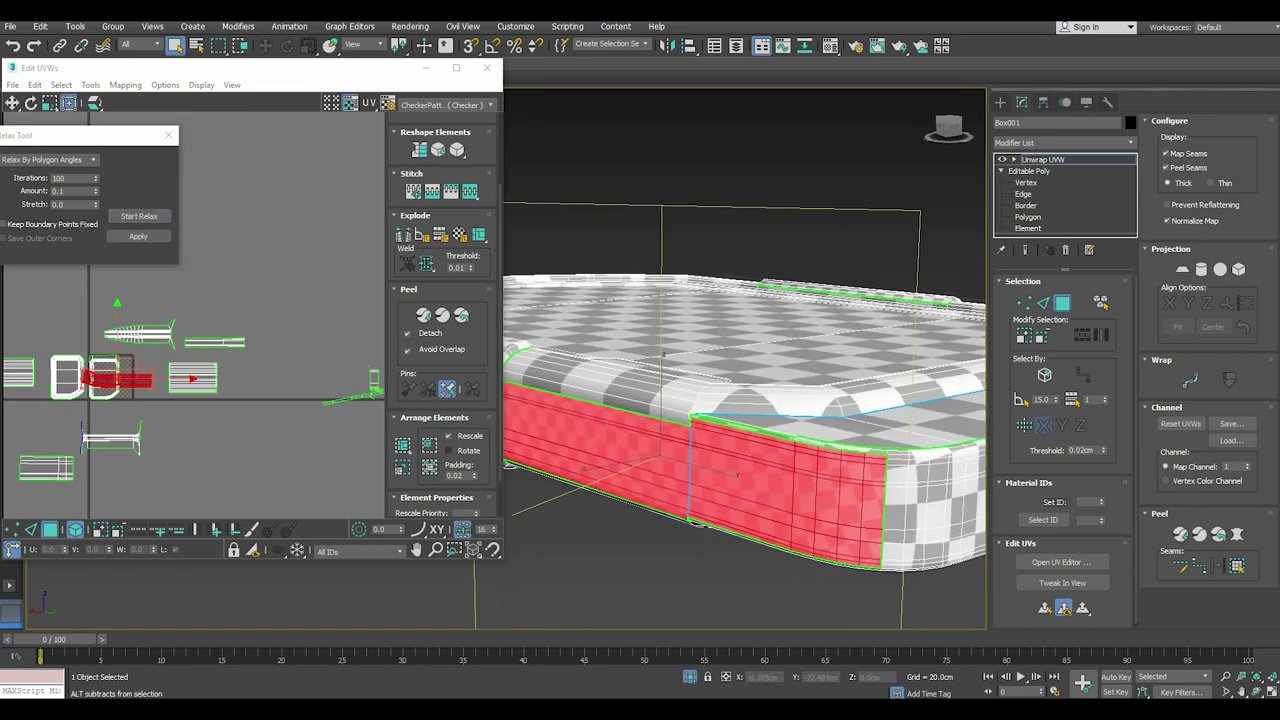
scroll(640, 418, up, 2)
scroll(640, 418, up, 2)
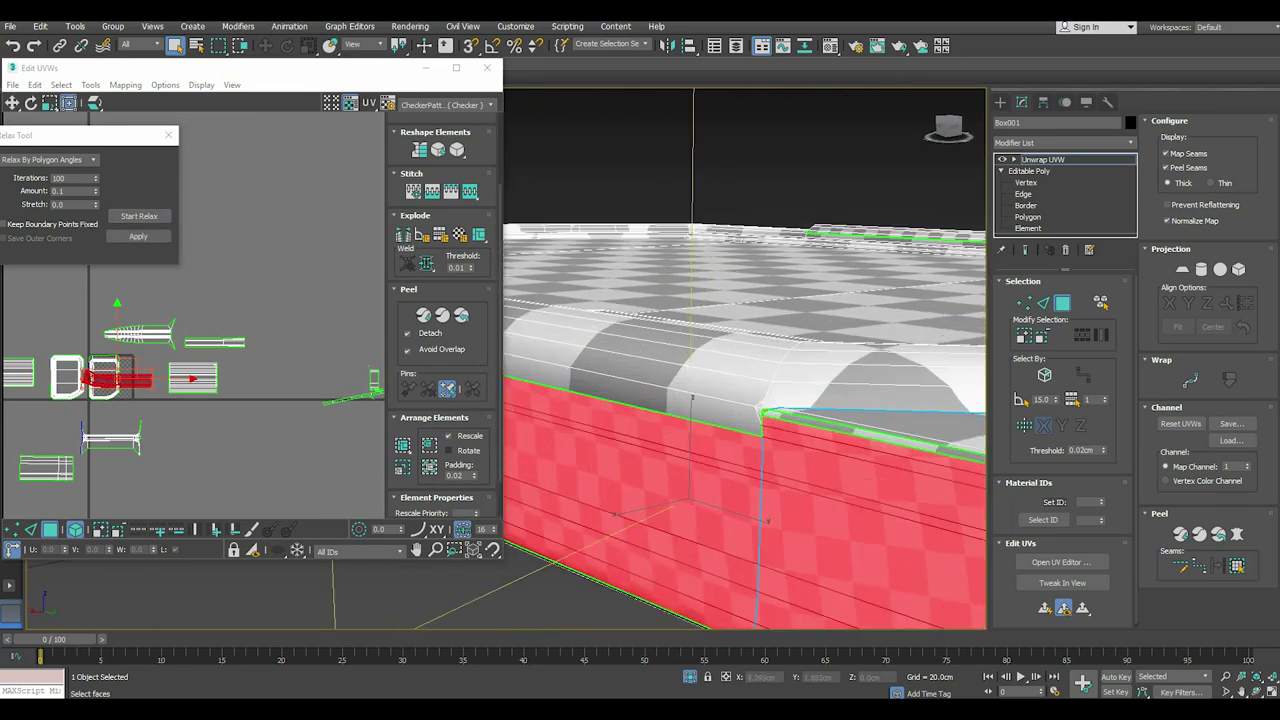
scroll(717, 426, up, 2)
scroll(730, 424, up, 2)
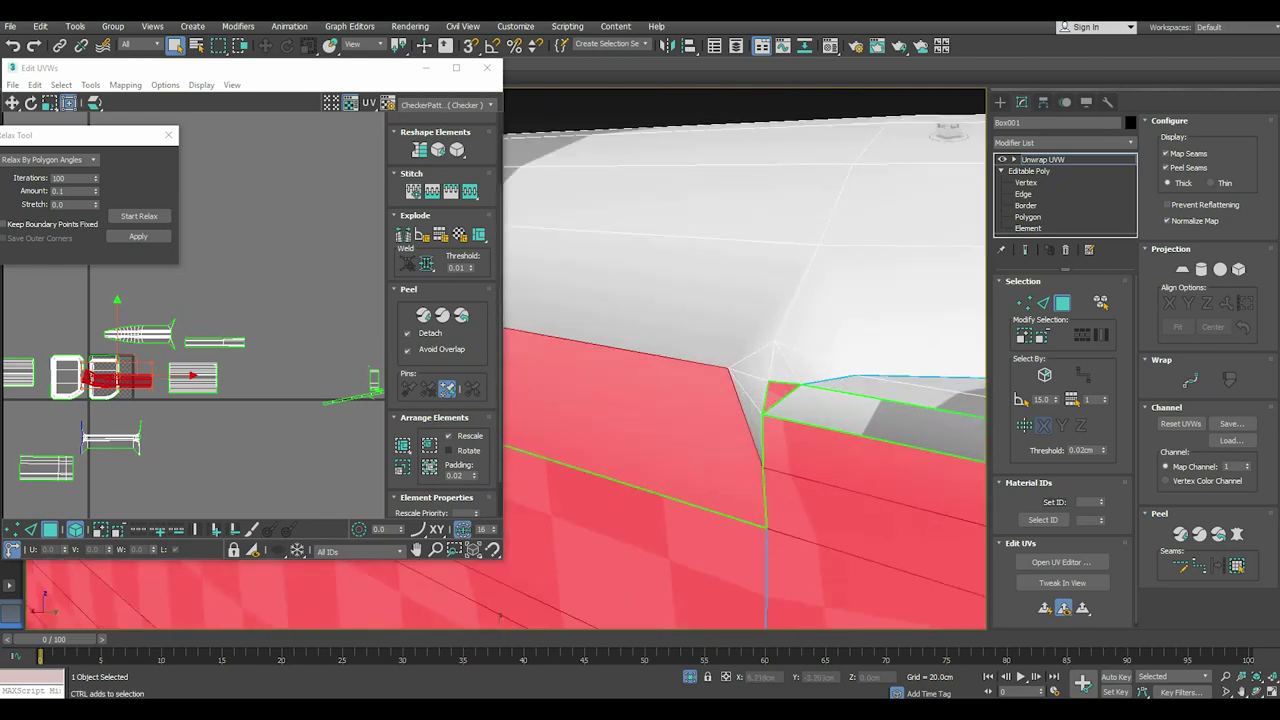
click(795, 410)
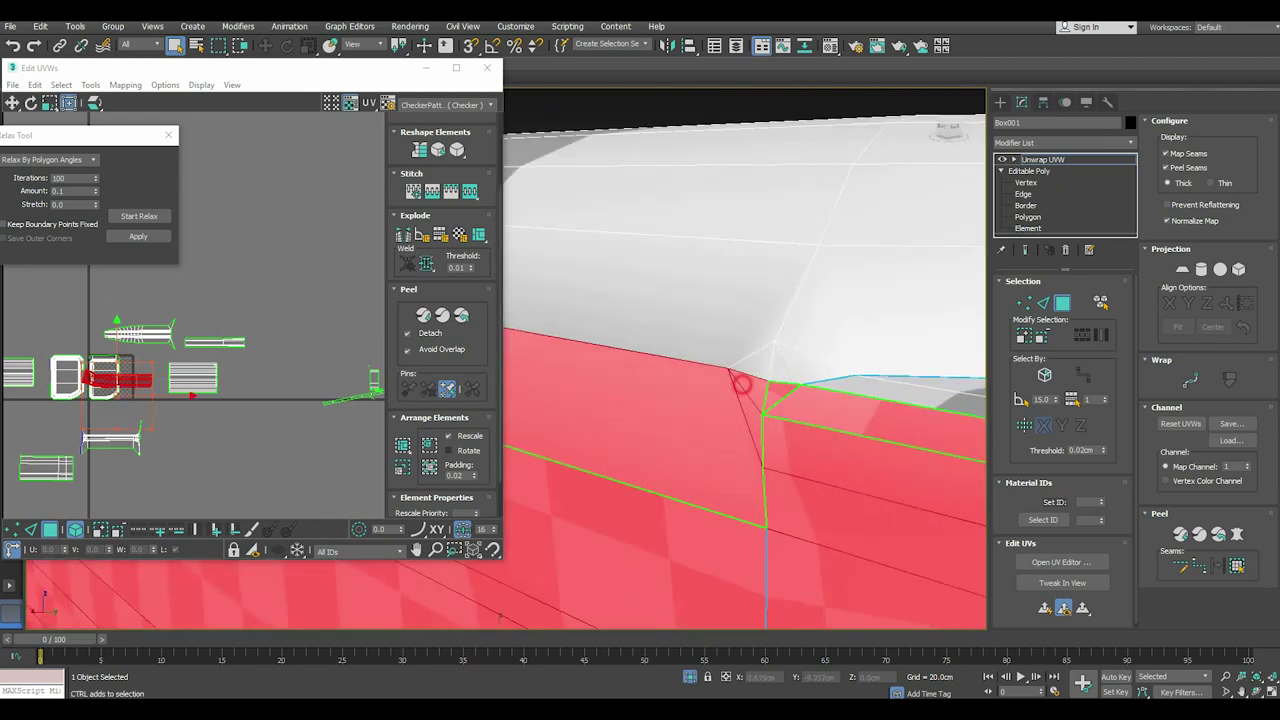
Cut a Point-to-Point seam down to the corner vertex.
scroll(737, 380, down, 2)
scroll(725, 372, down, 2)
scroll(713, 365, up, 2)
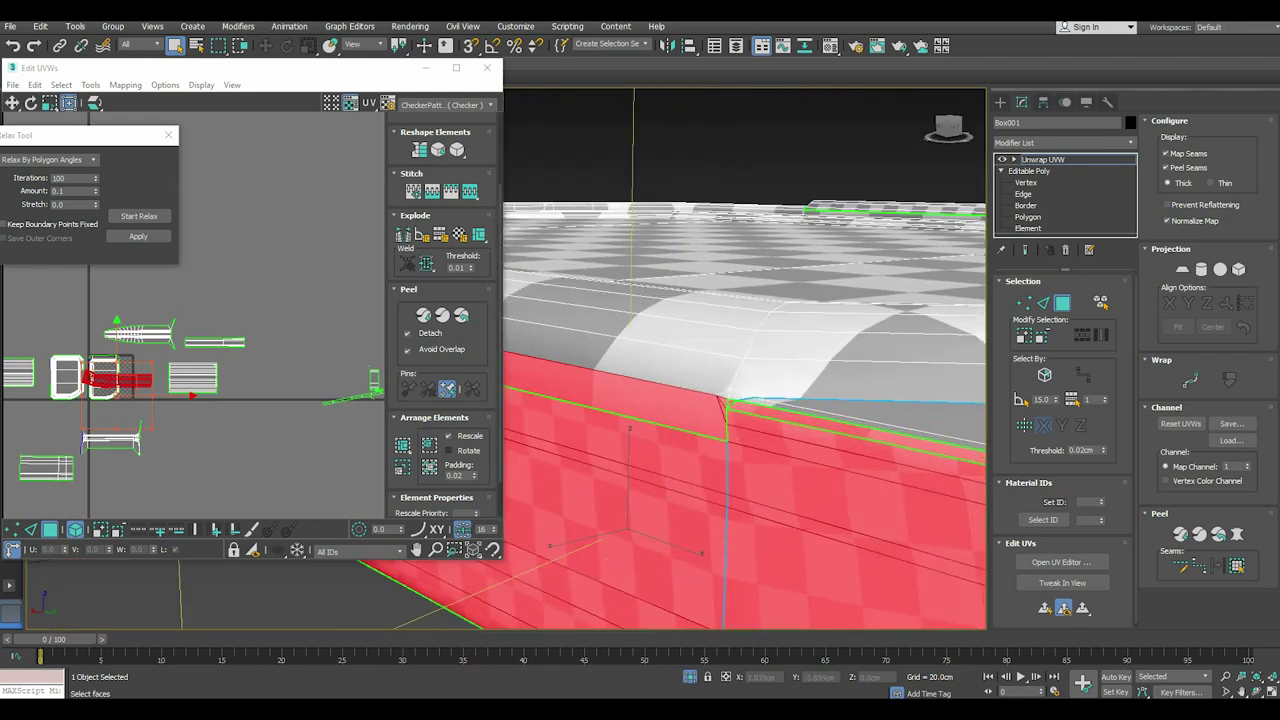
scroll(700, 396, up, 2)
click(689, 406)
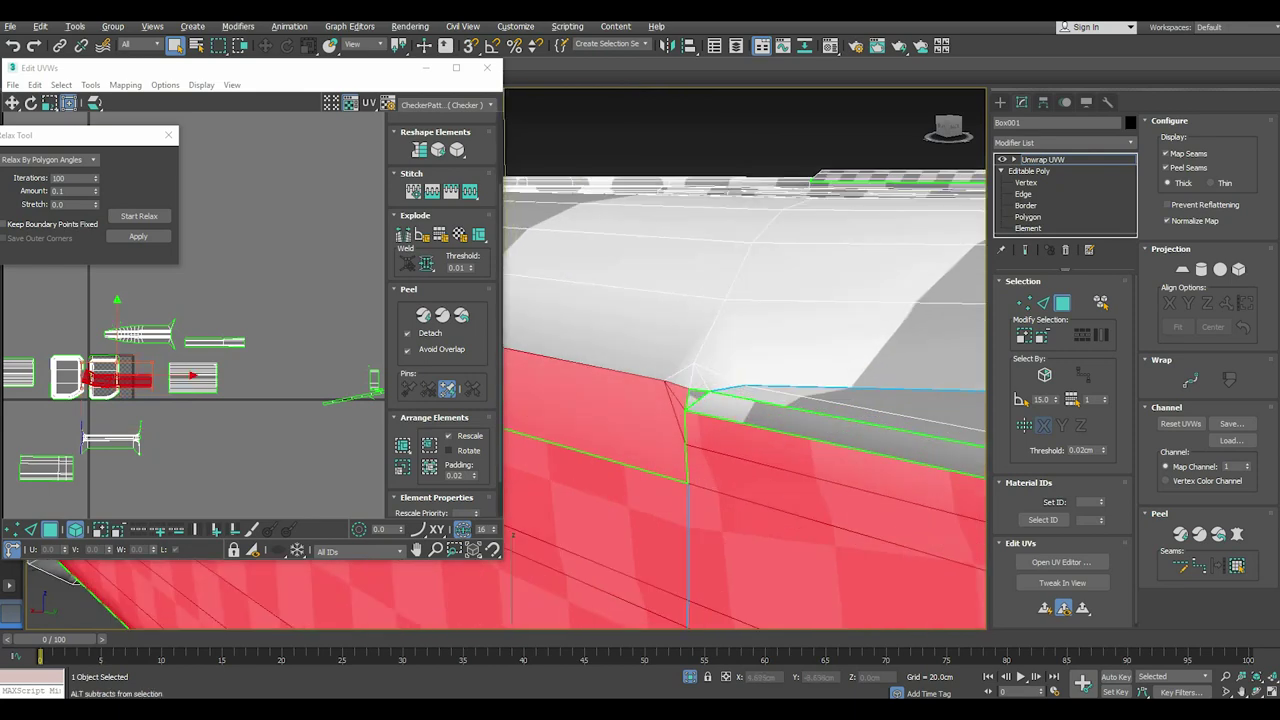
scroll(697, 399, down, 3)
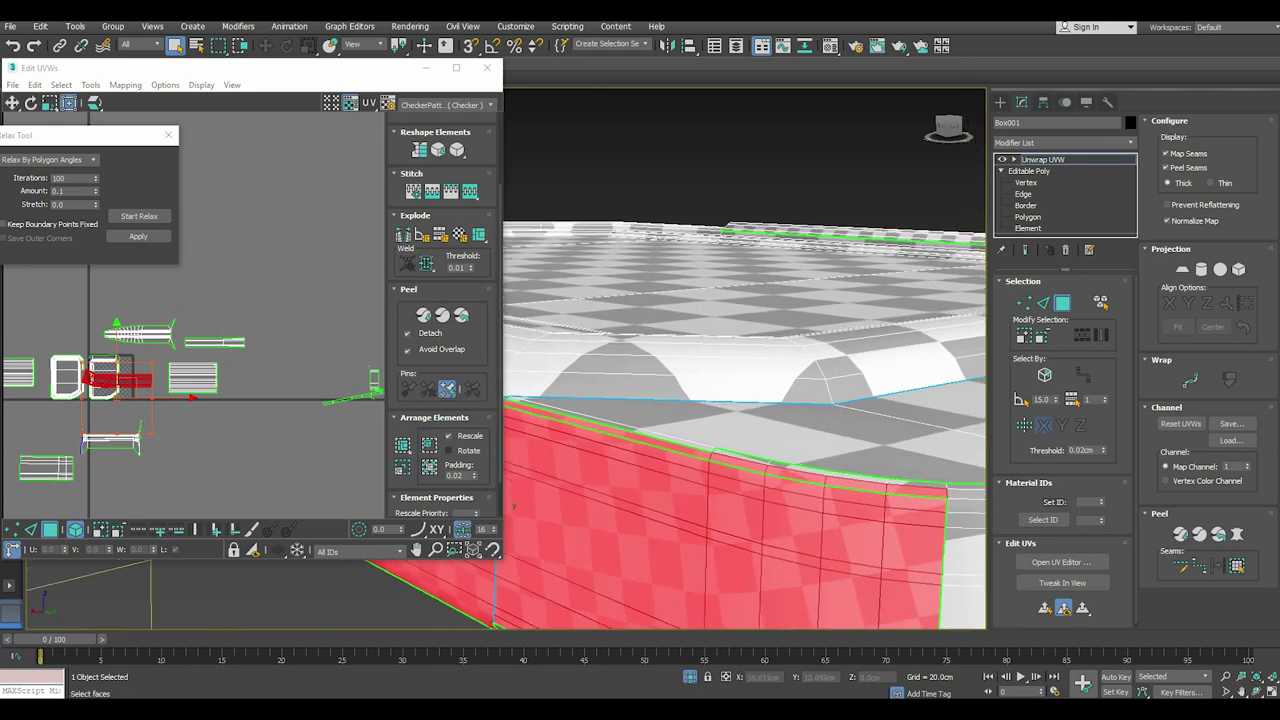
Select the long strip of faces along the lower seam of the box.
mouse_move(682, 457)
alt+middle_down()
mouse_move(660, 490)
mouse_move(640, 400)
mouse_move(660, 450)
alt+middle_up()
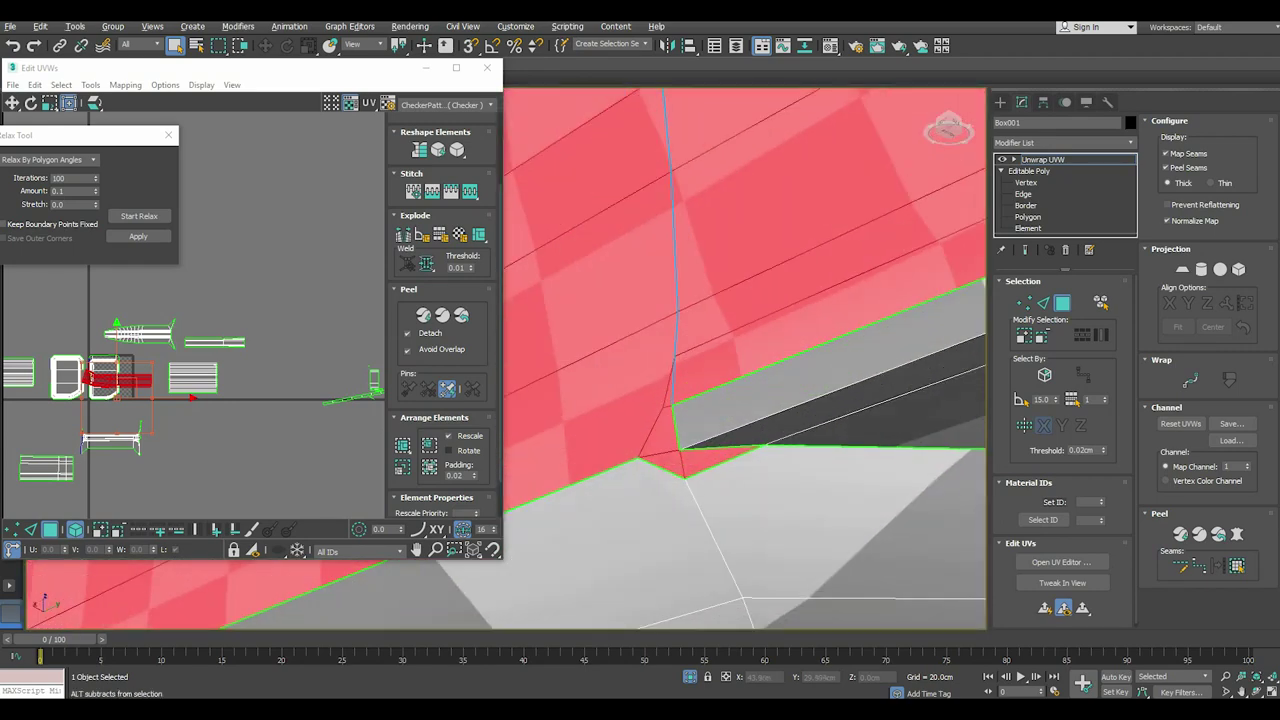
alt+middle_drag(691, 428, 580, 290)
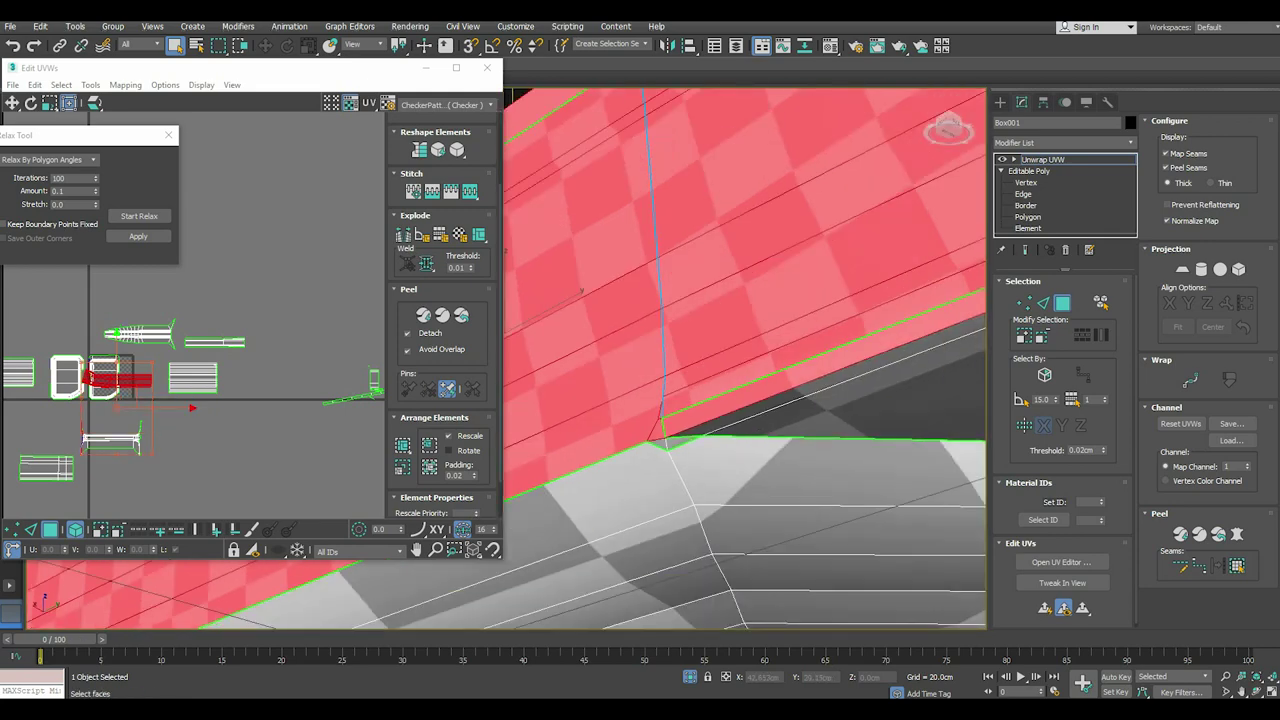
alt+middle_drag(581, 291, 640, 380)
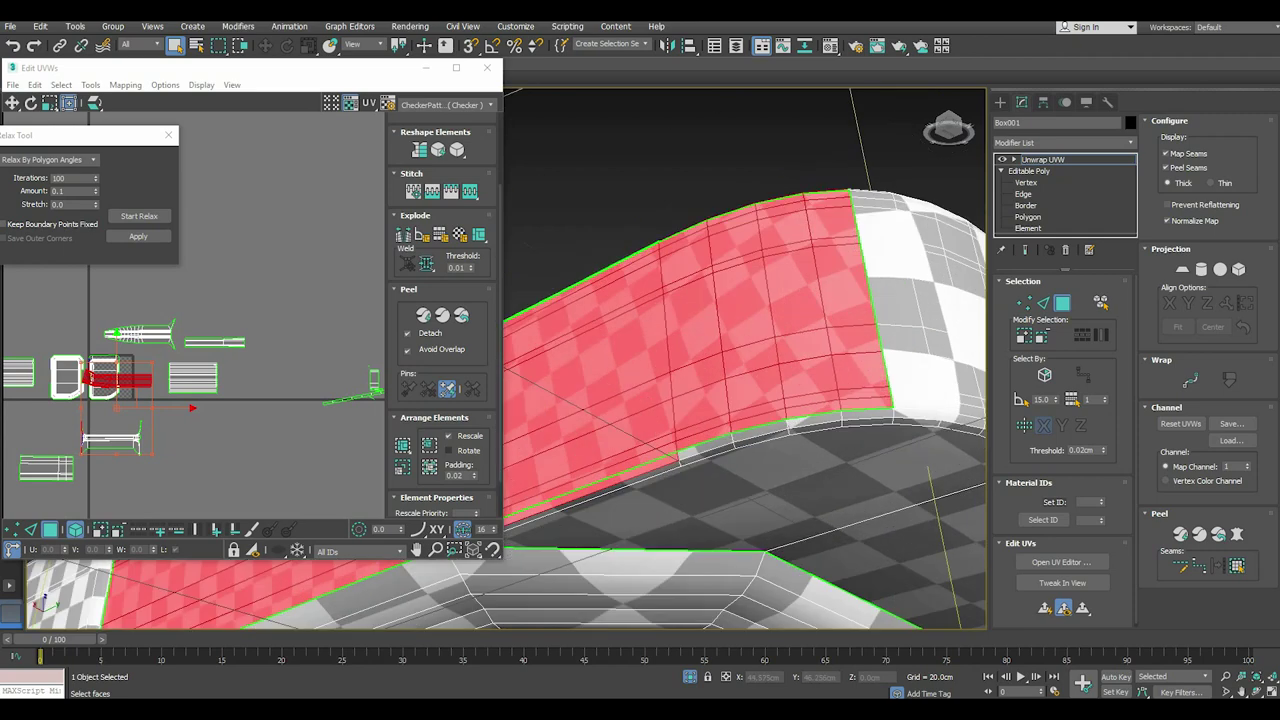
ctrl+drag(900, 436, 600, 495)
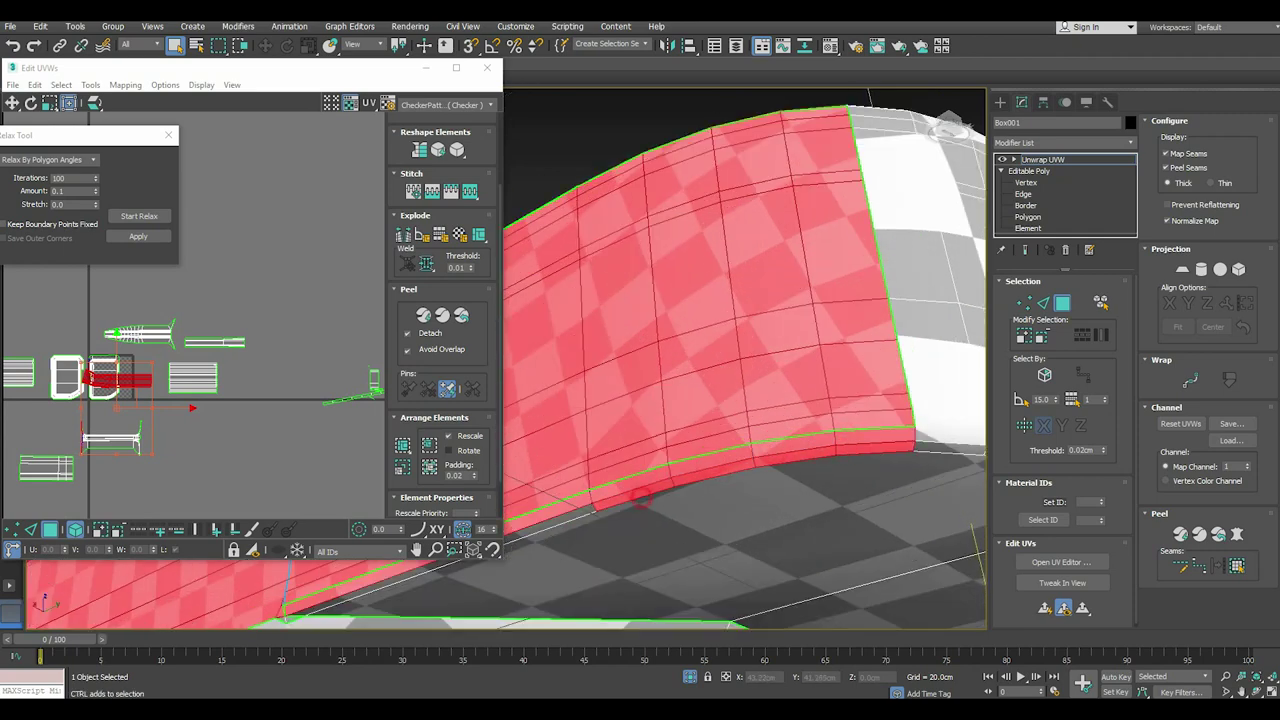
mouse_move(580, 514)
alt+middle_down()
mouse_move(690, 400)
mouse_move(740, 375)
alt+middle_up()
Planar-map the long lower strip and relax its UVs.
key(w)
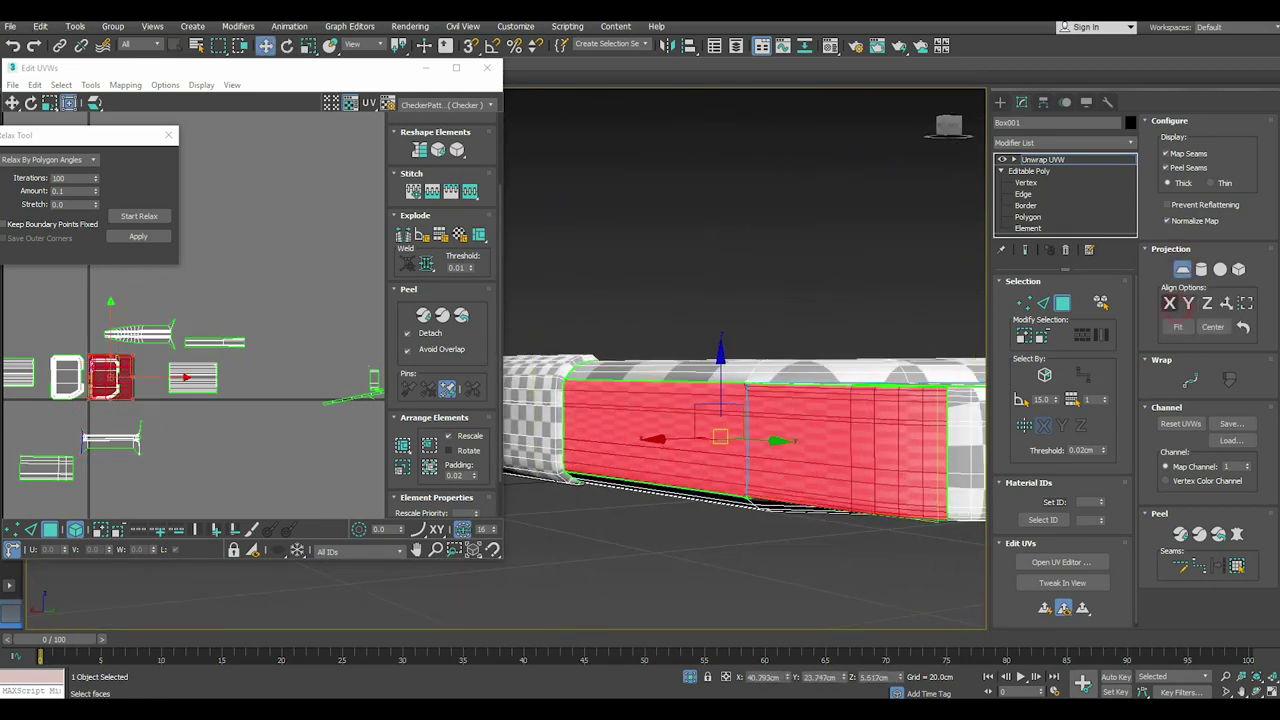
click(1182, 268)
scroll(62, 390, up, 3)
right_click(90, 385)
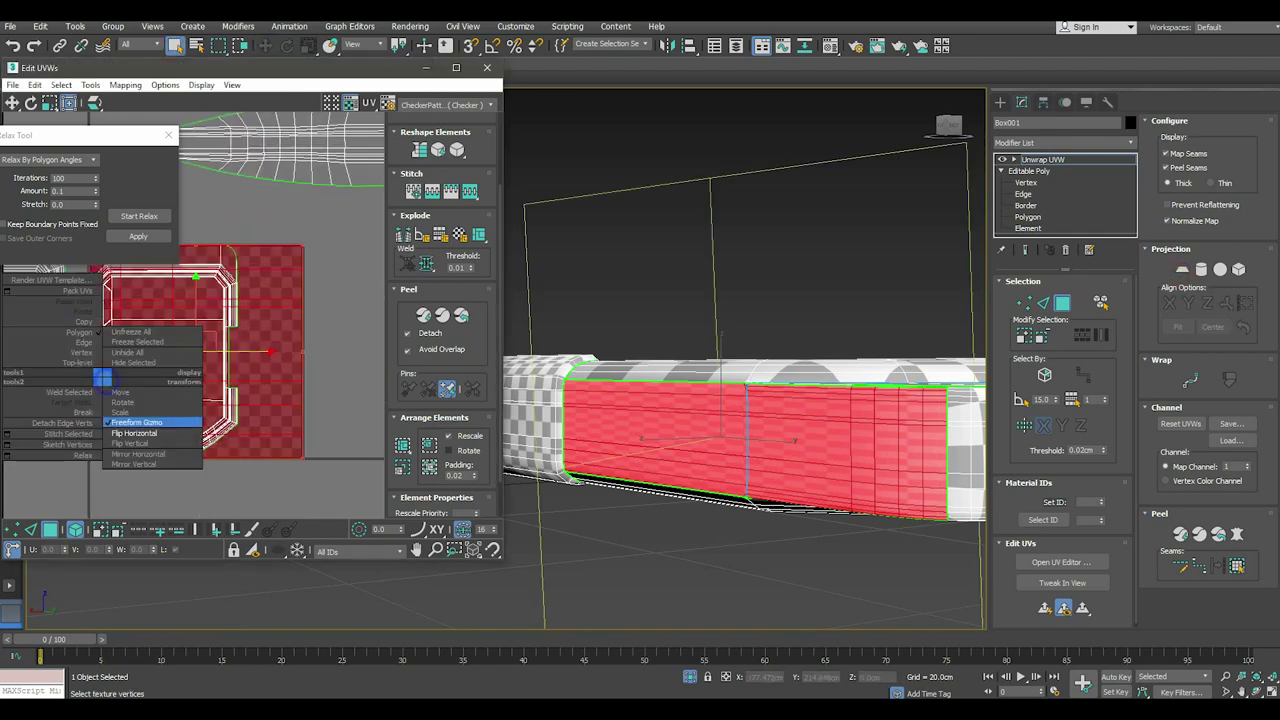
scroll(159, 411, up, 3)
click(139, 216)
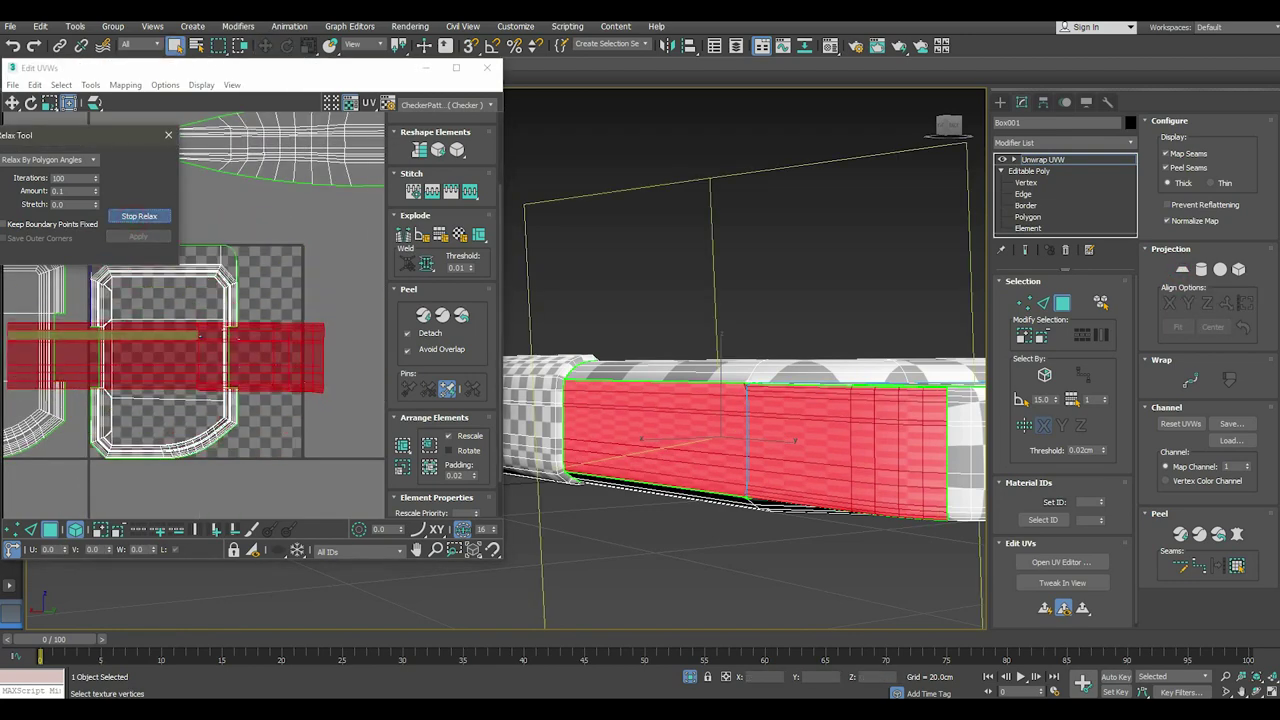
click(131, 218)
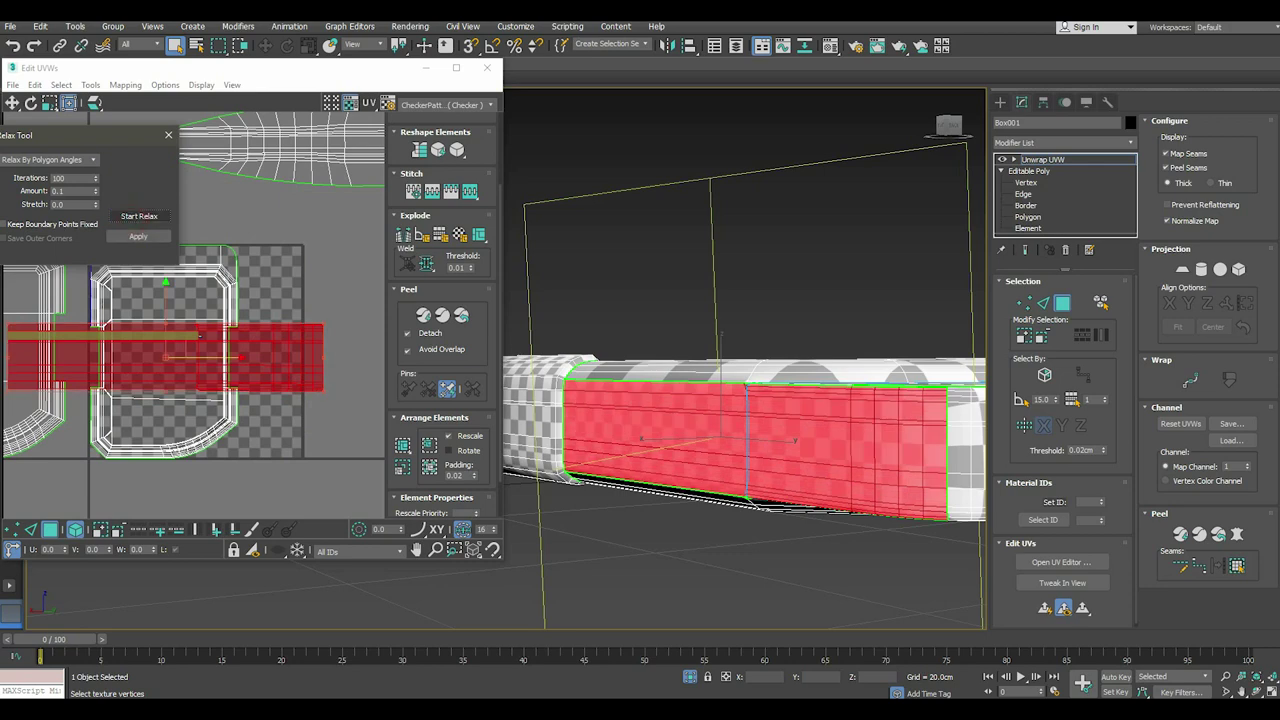
Move the red strip island out of the overlap to sit below the neighbouring strip.
scroll(140, 330, down, 3)
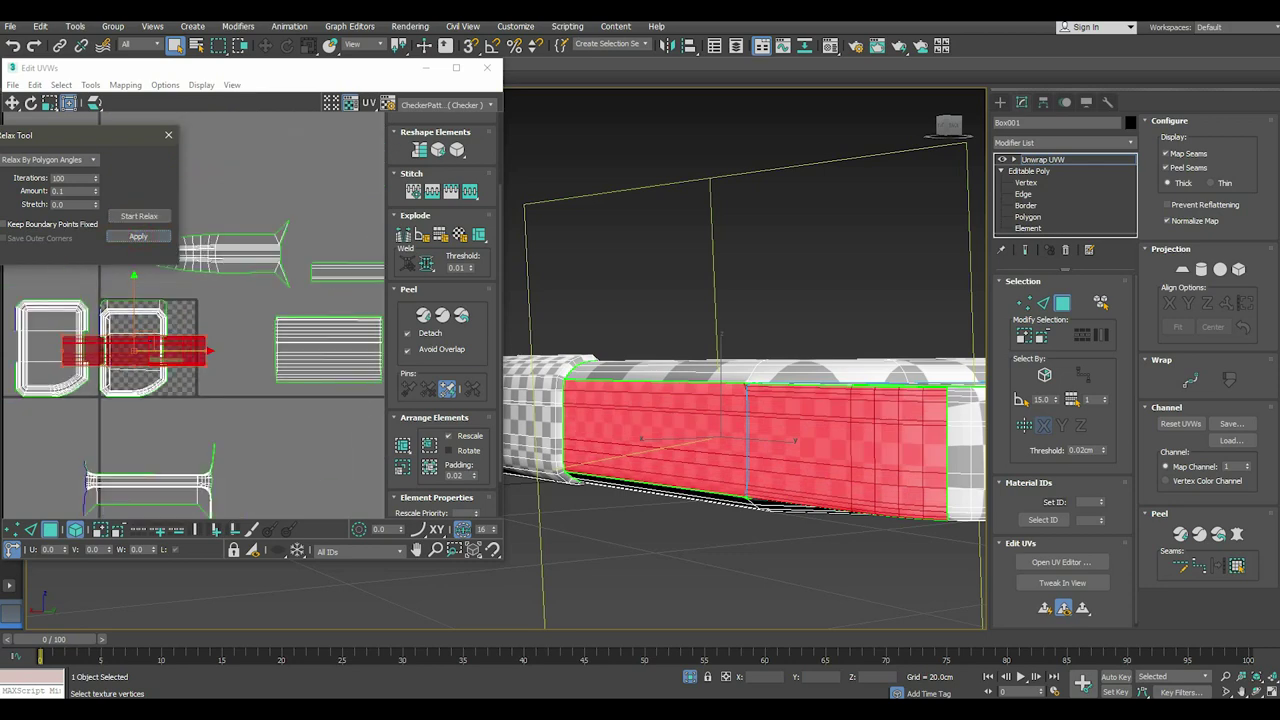
mouse_move(165, 352)
mouse_down()
mouse_move(343, 352)
mouse_move(310, 425)
mouse_up()
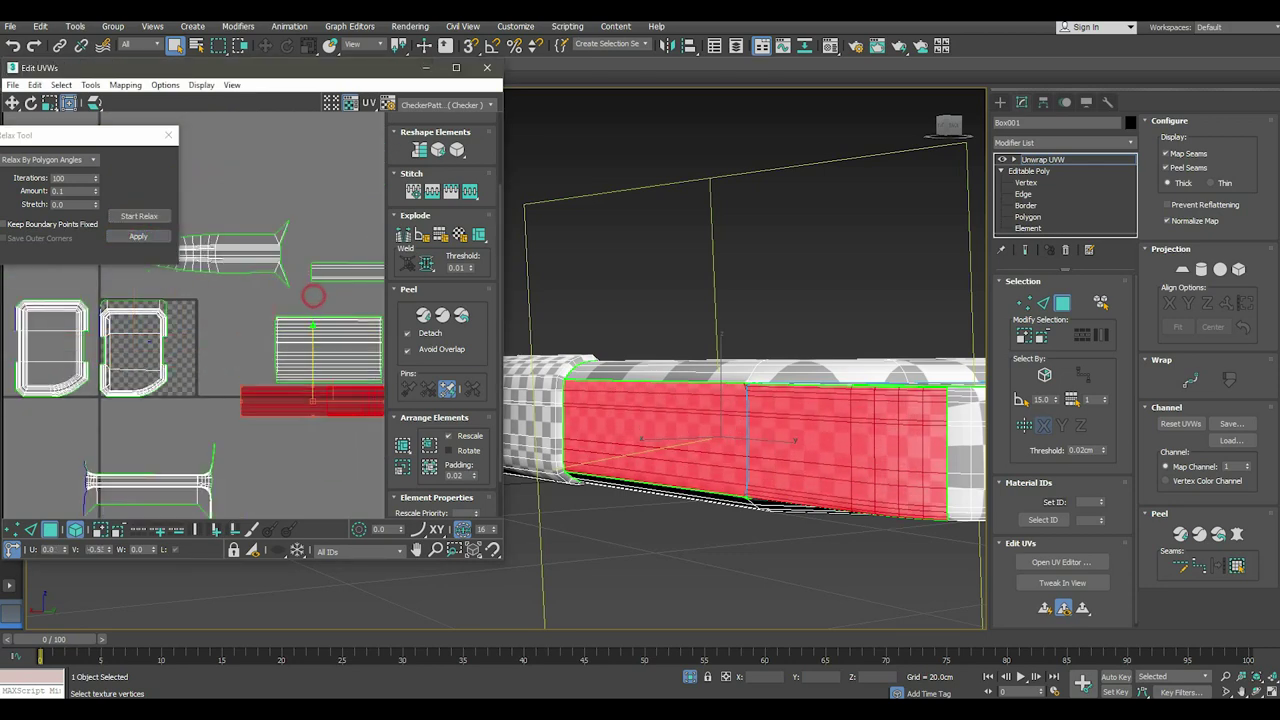
click(230, 394)
alt+middle_drag(745, 450, 715, 445)
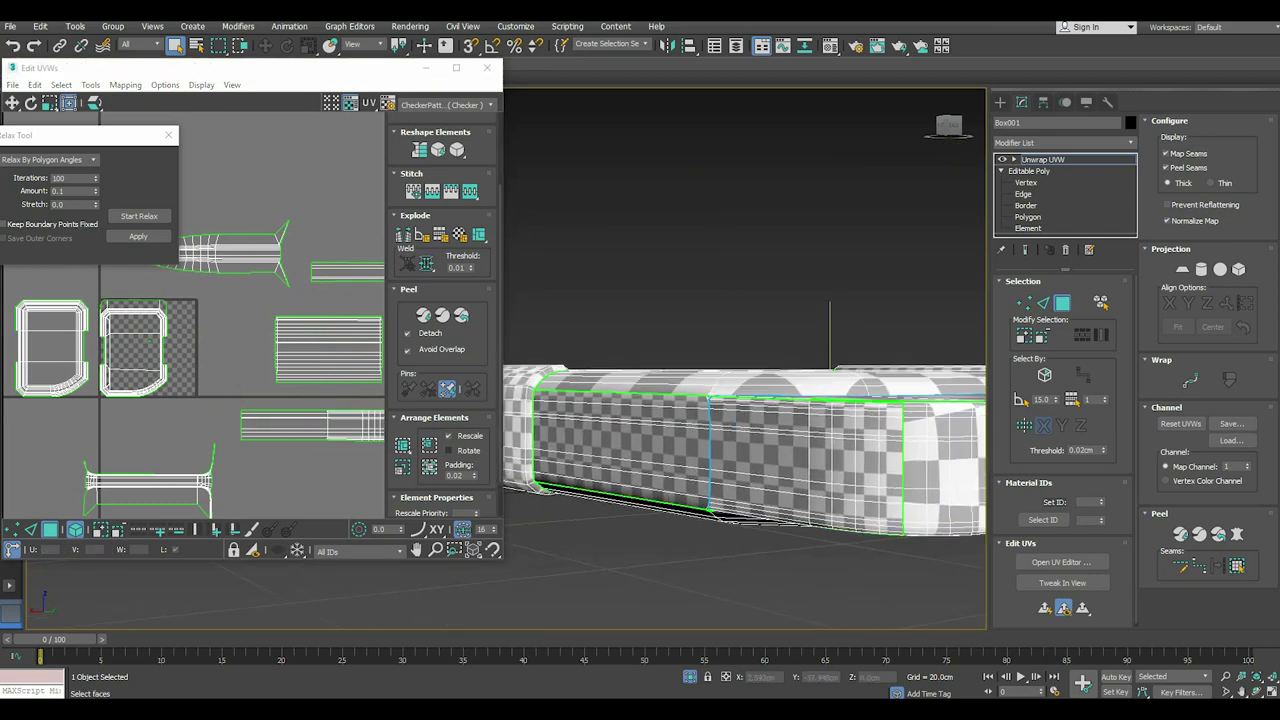
scroll(715, 450, up, 5)
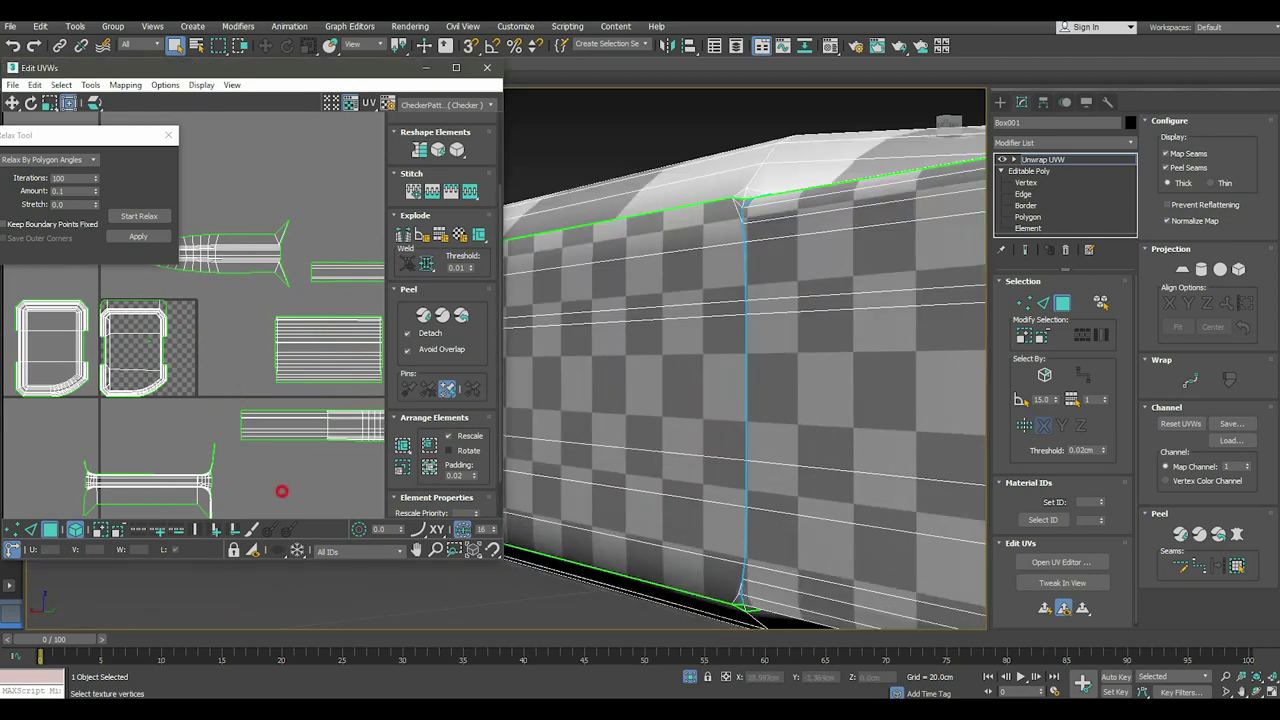
Select every UV island and apply Rescale Elements for a matching density.
key(z)
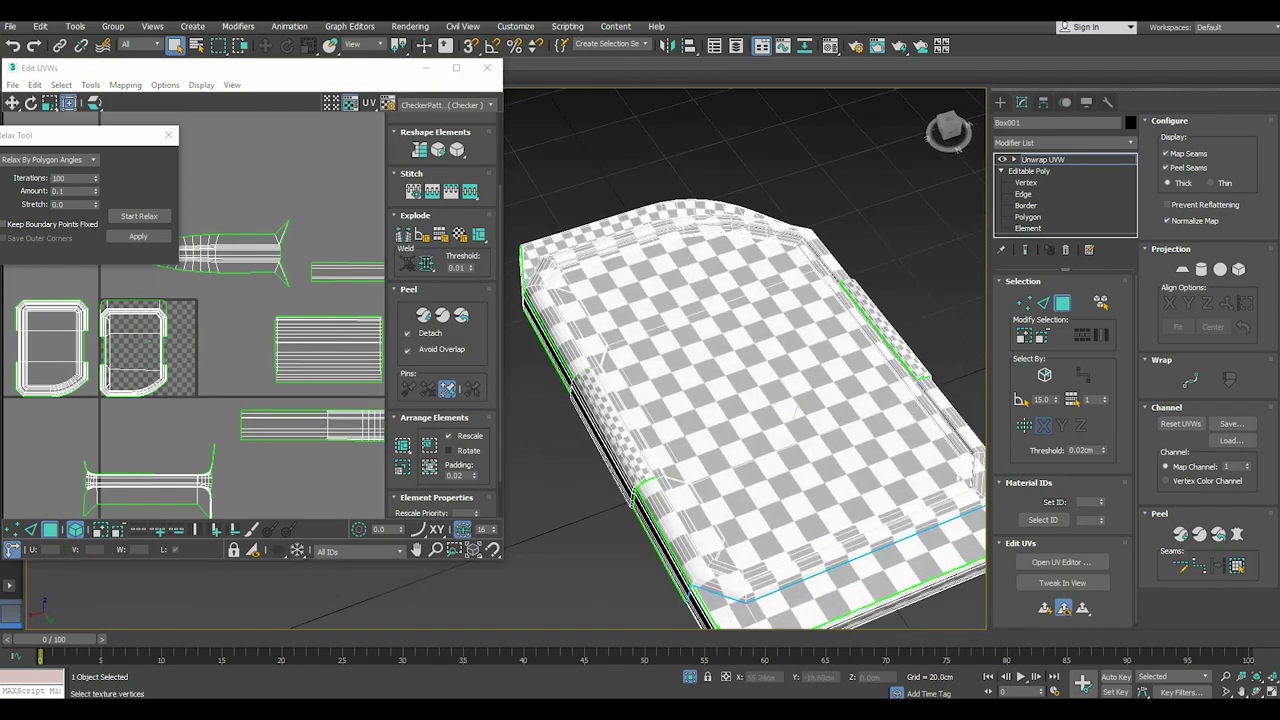
scroll(46, 397, down, 3)
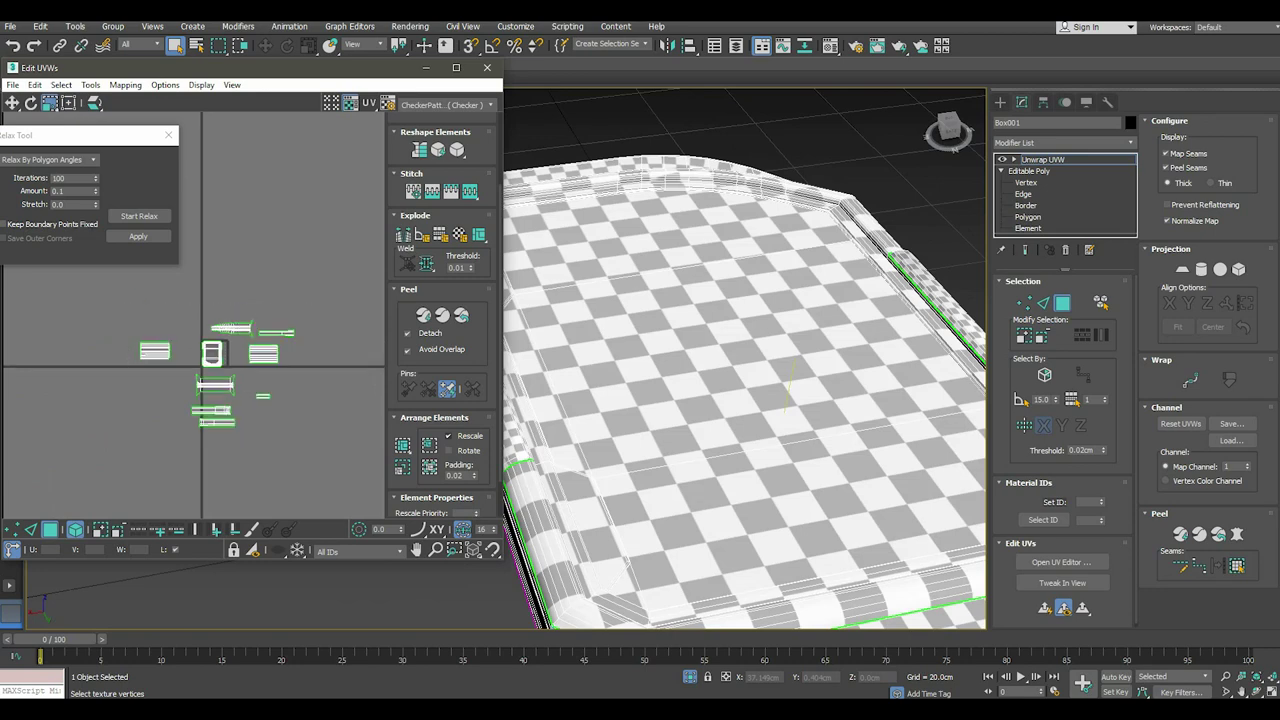
drag(131, 309, 330, 470)
mouse_move(740, 400)
alt+middle_down()
mouse_move(770, 300)
mouse_move(770, 370)
alt+middle_up()
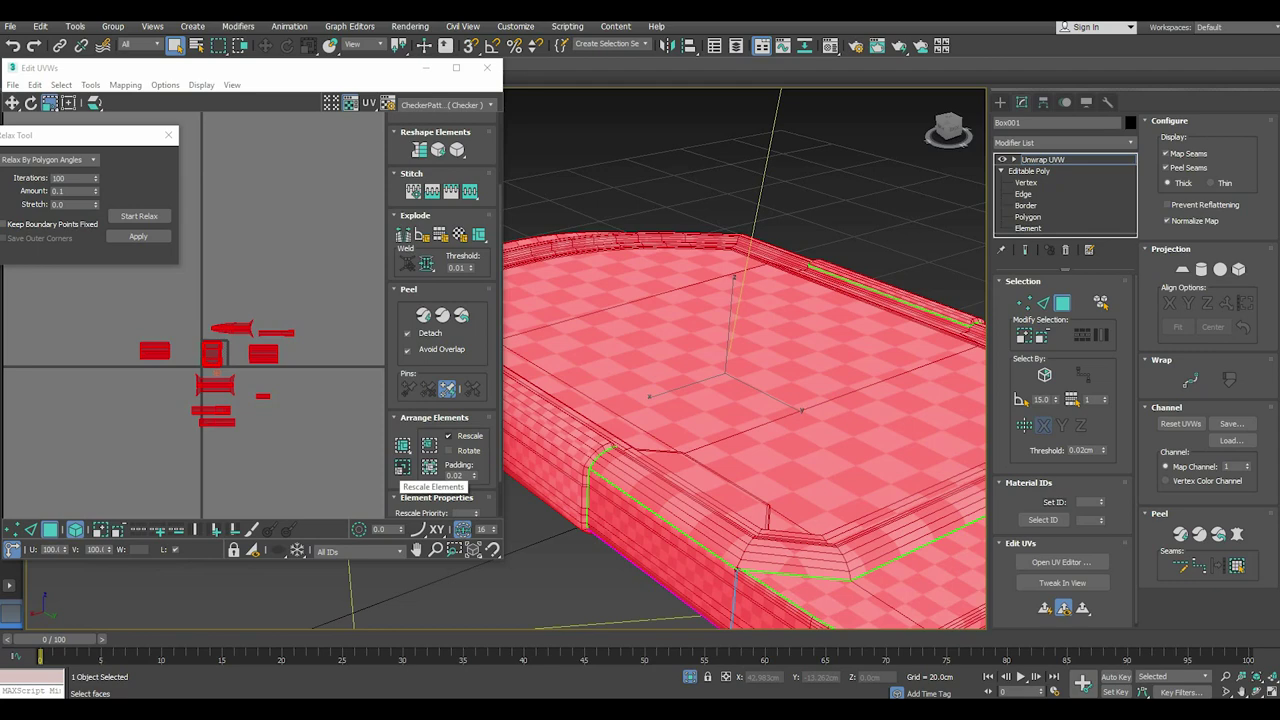
click(402, 467)
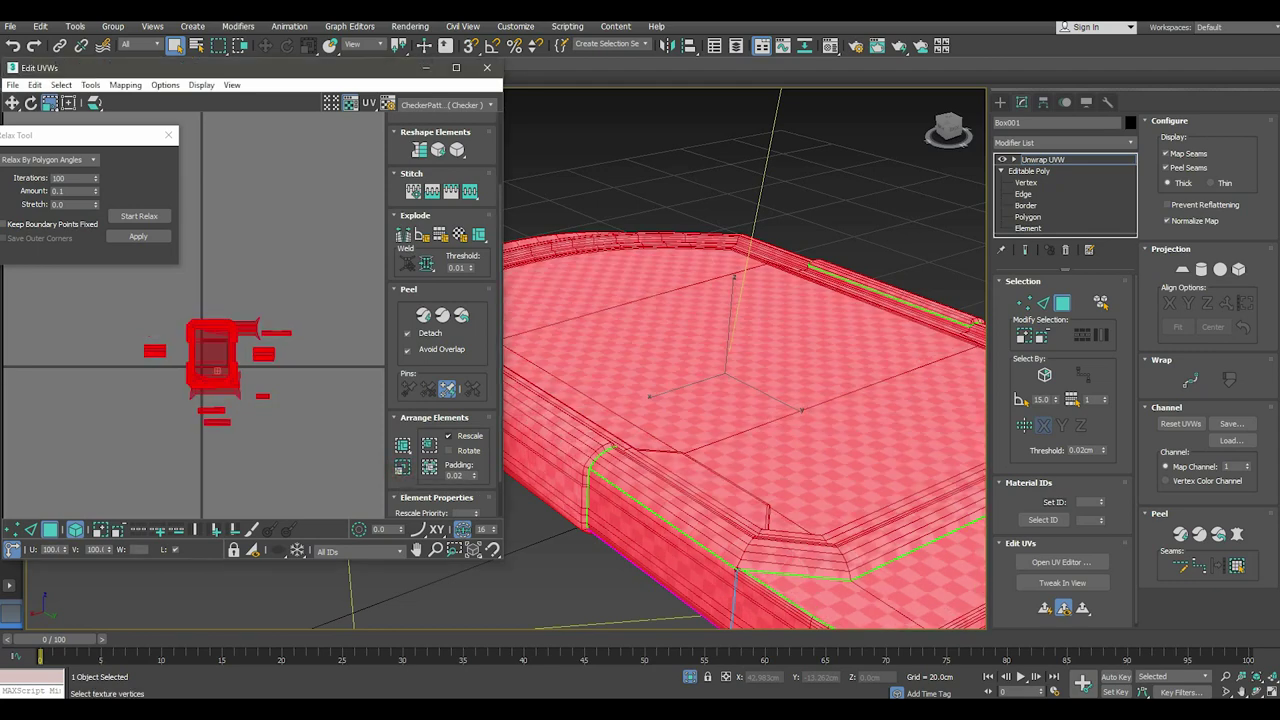
In Freeform mode, select the large top-panel island and shrink it to match the others.
click(68, 103)
click(313, 263)
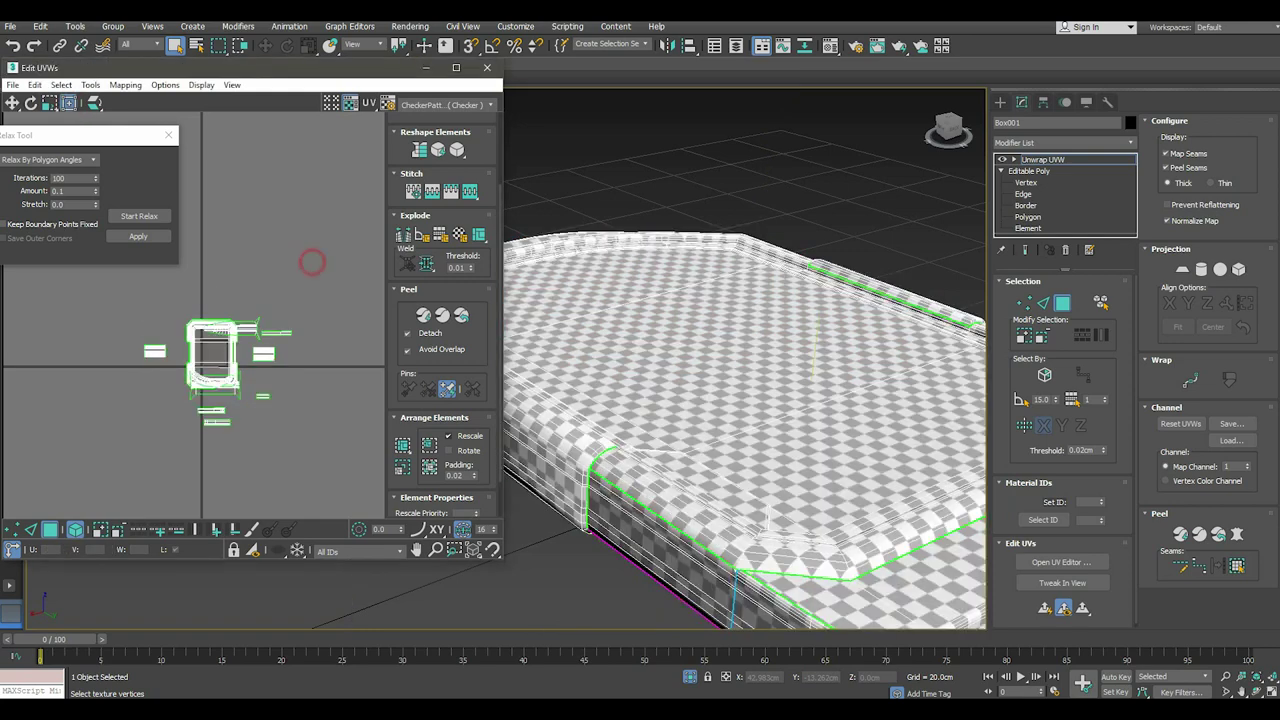
click(210, 355)
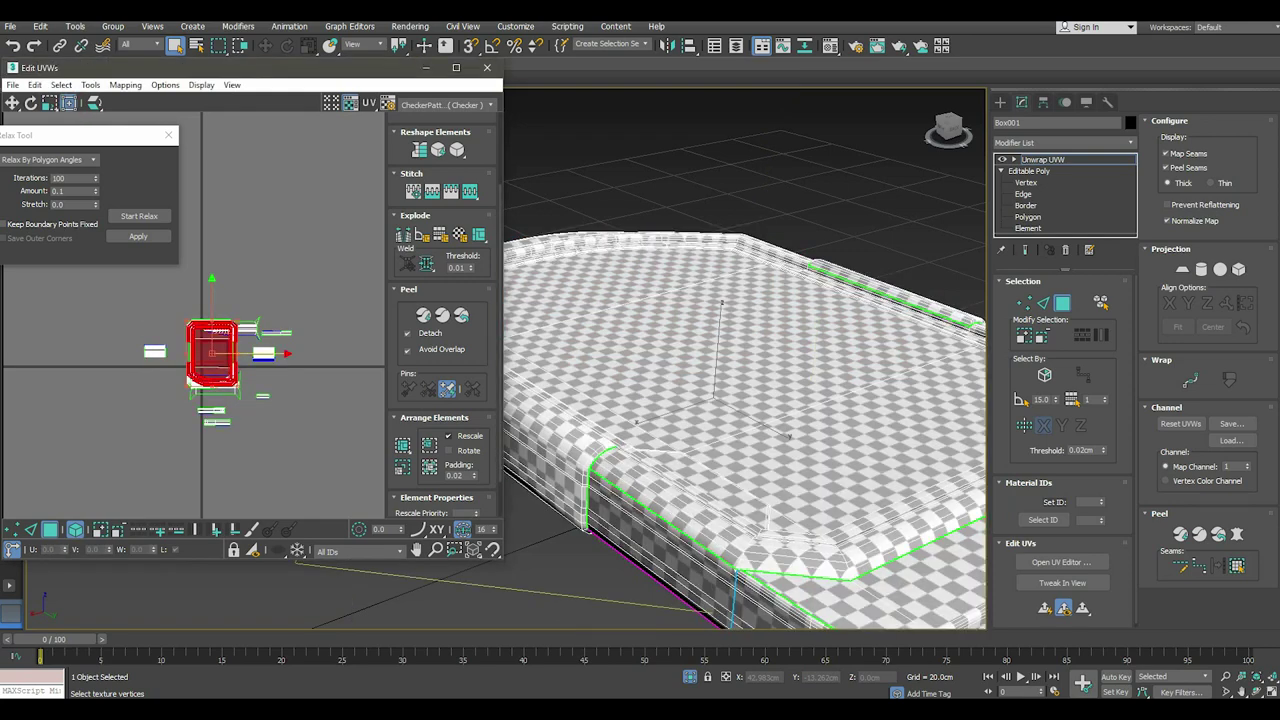
click(210, 355)
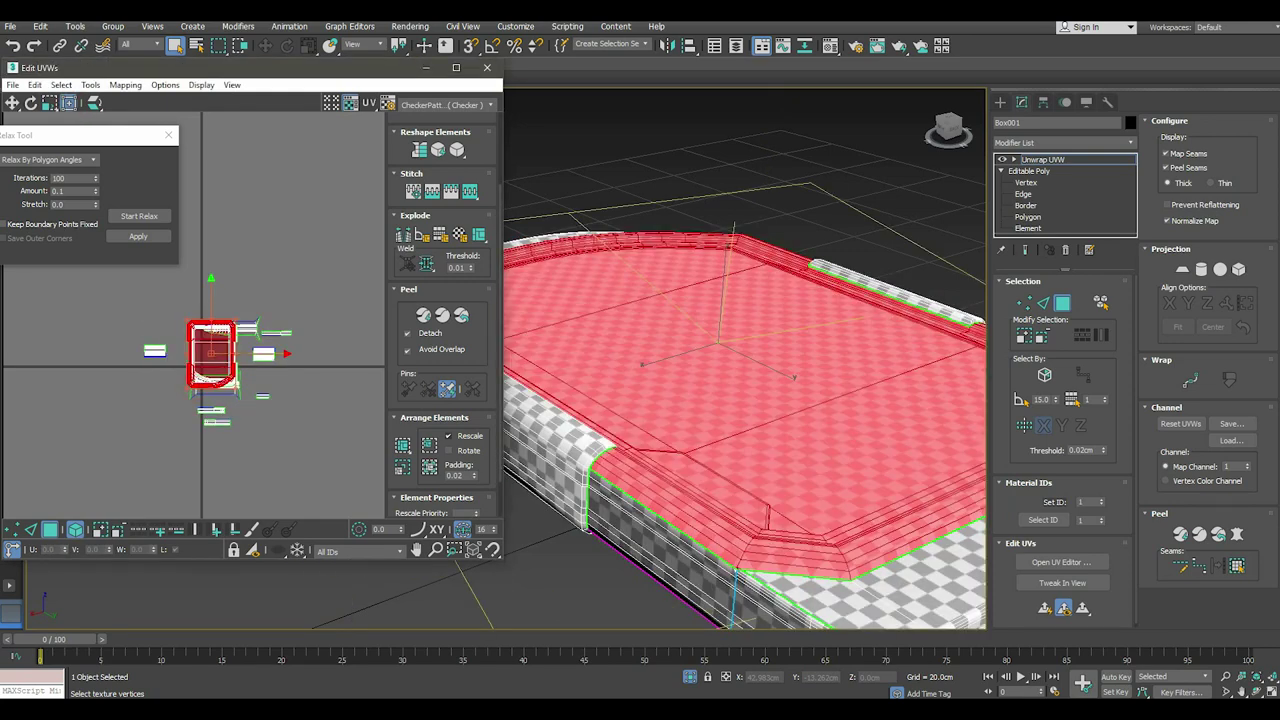
scroll(221, 371, up, 3)
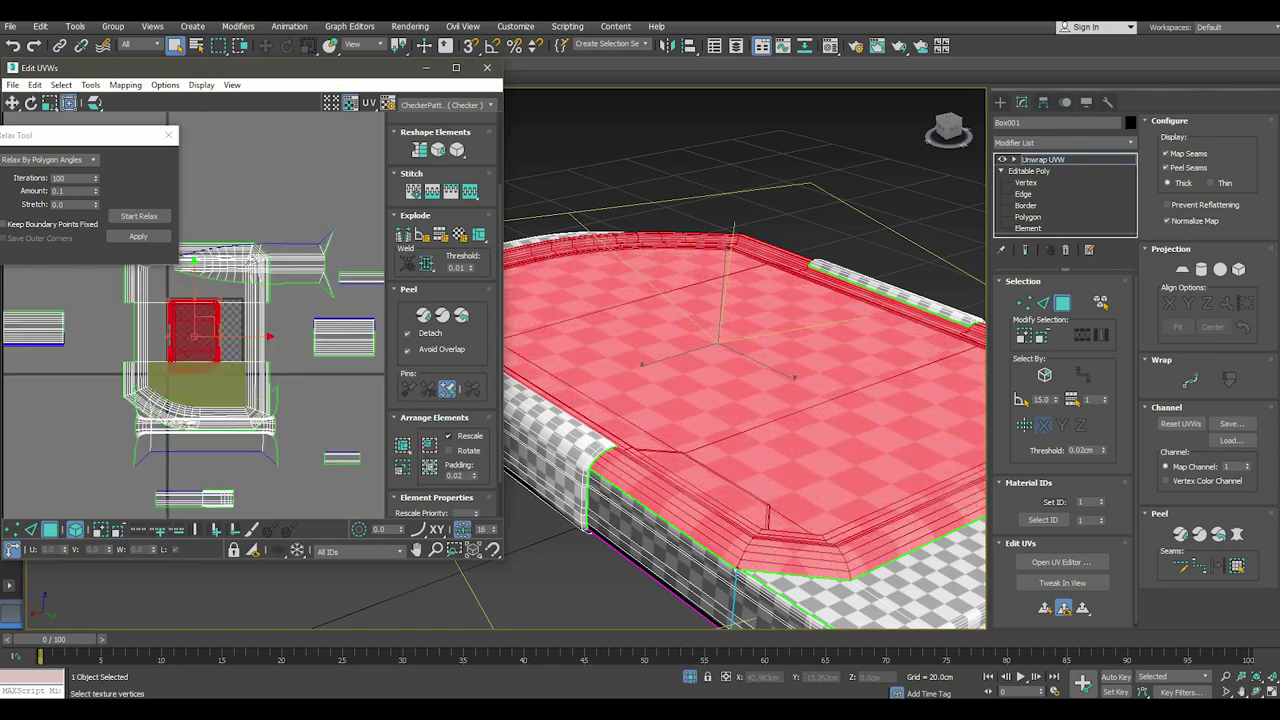
scroll(218, 348, up, 1)
click(218, 350)
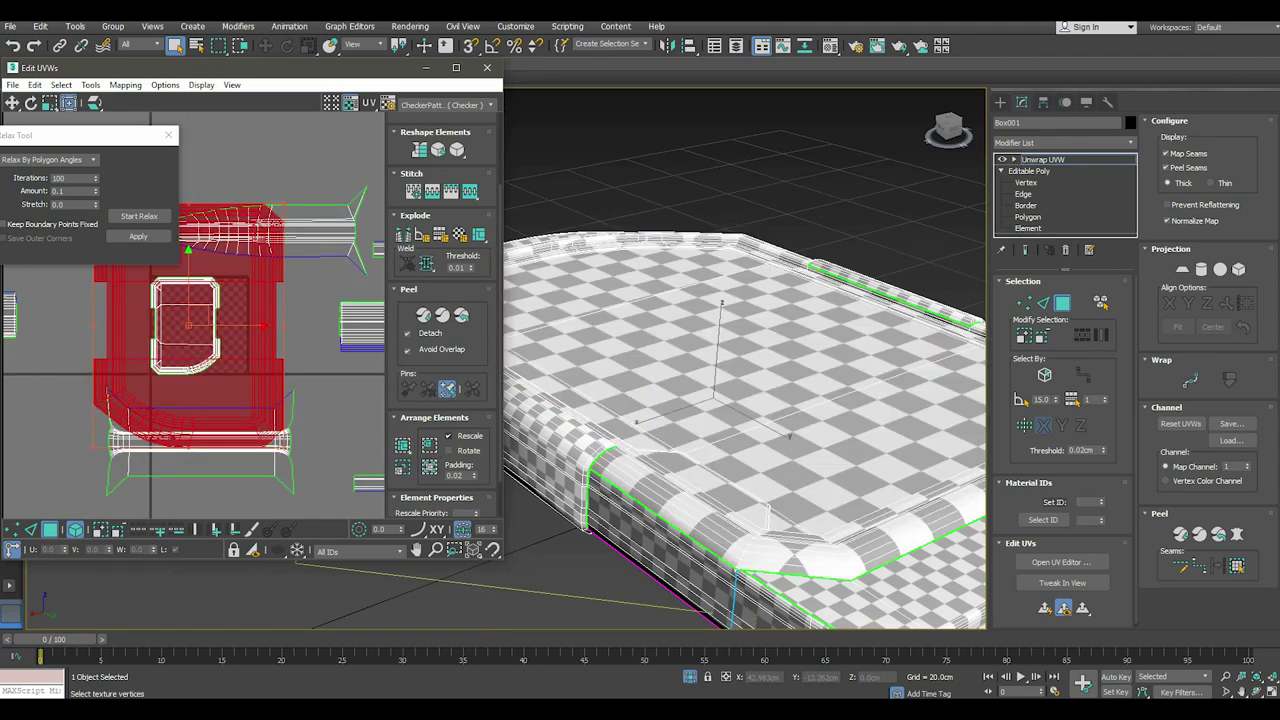
click(429, 467)
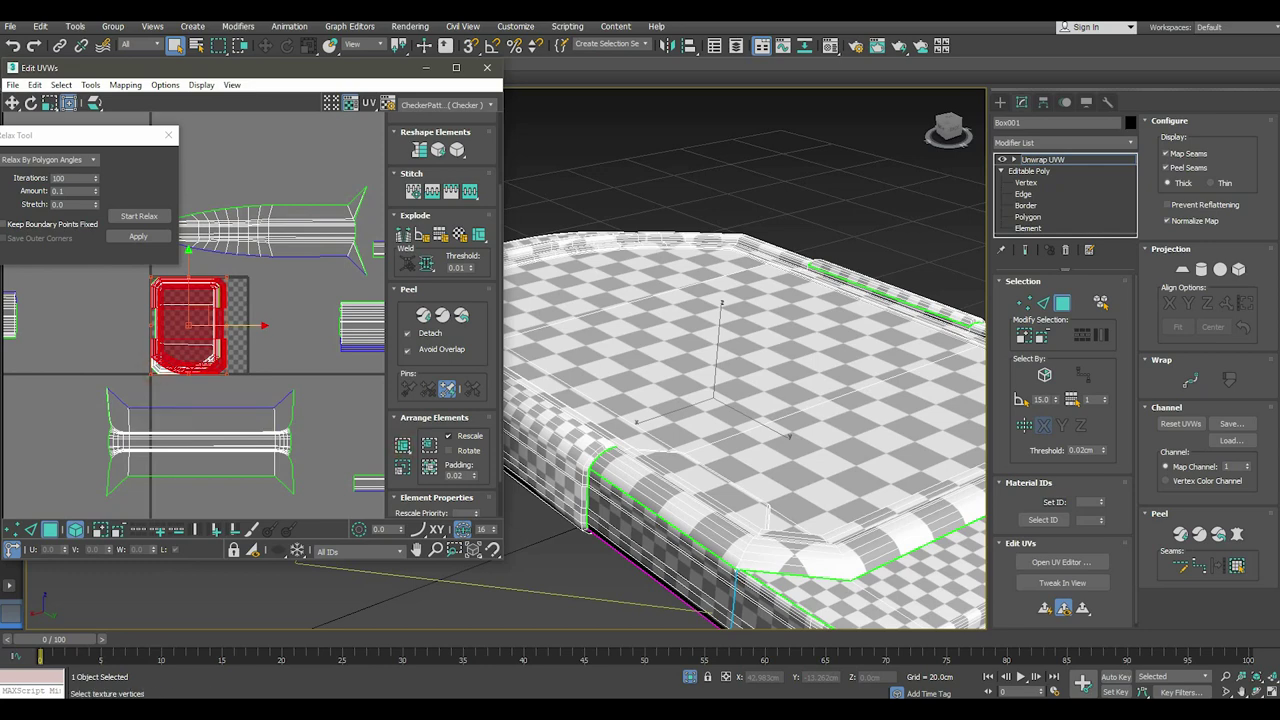
Select all the UV islands again, gather them together, and close the Relax Tool.
scroll(140, 390, up, 2)
click(184, 366)
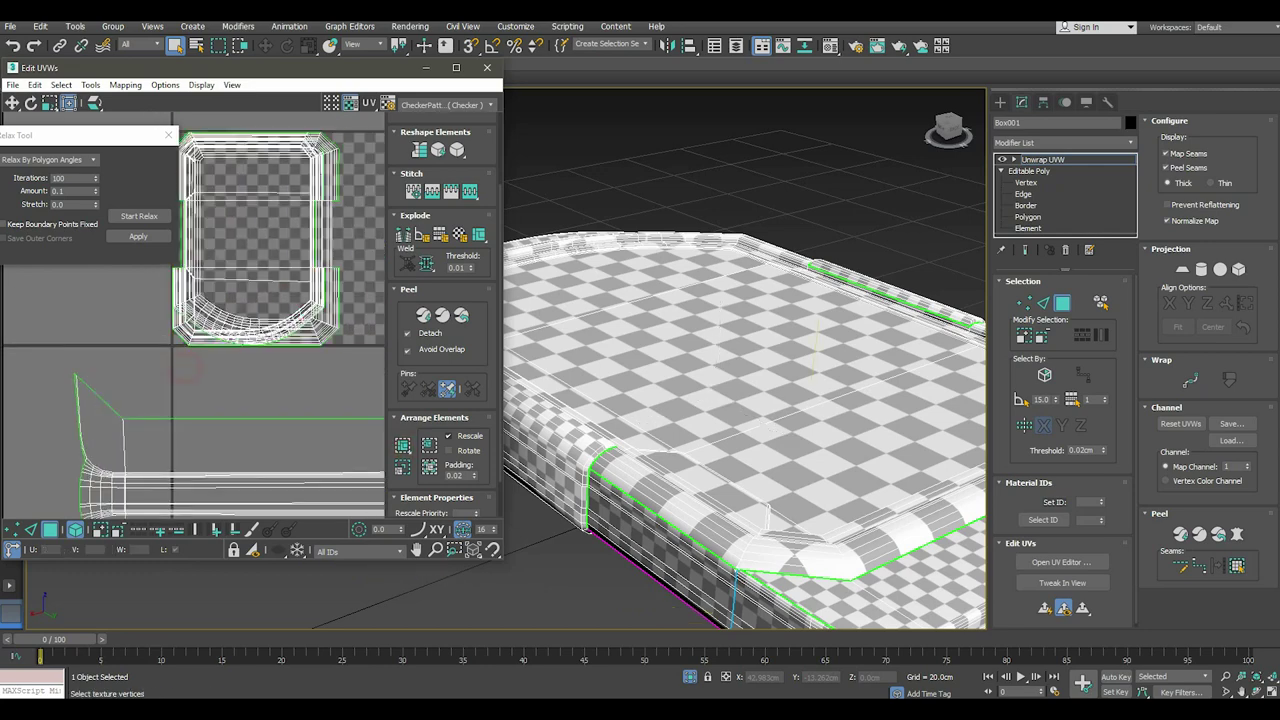
click(186, 344)
right_click(230, 330)
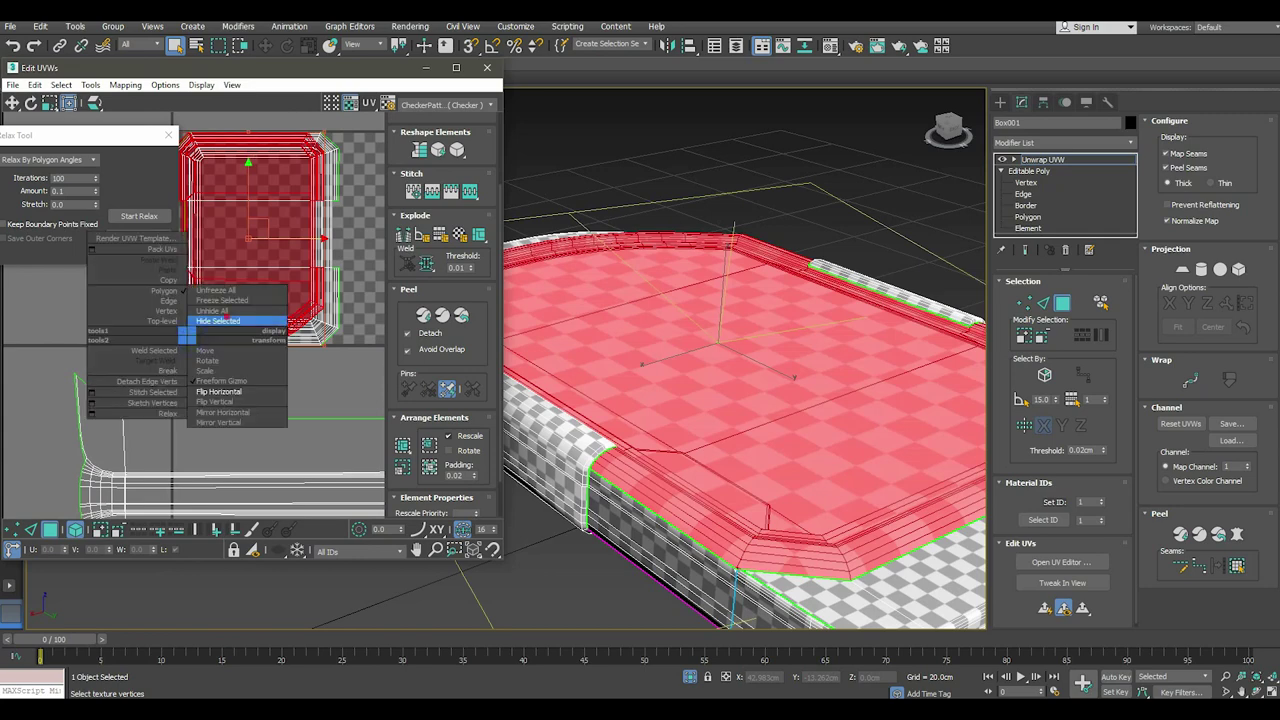
click(250, 335)
scroll(180, 380, down, 4)
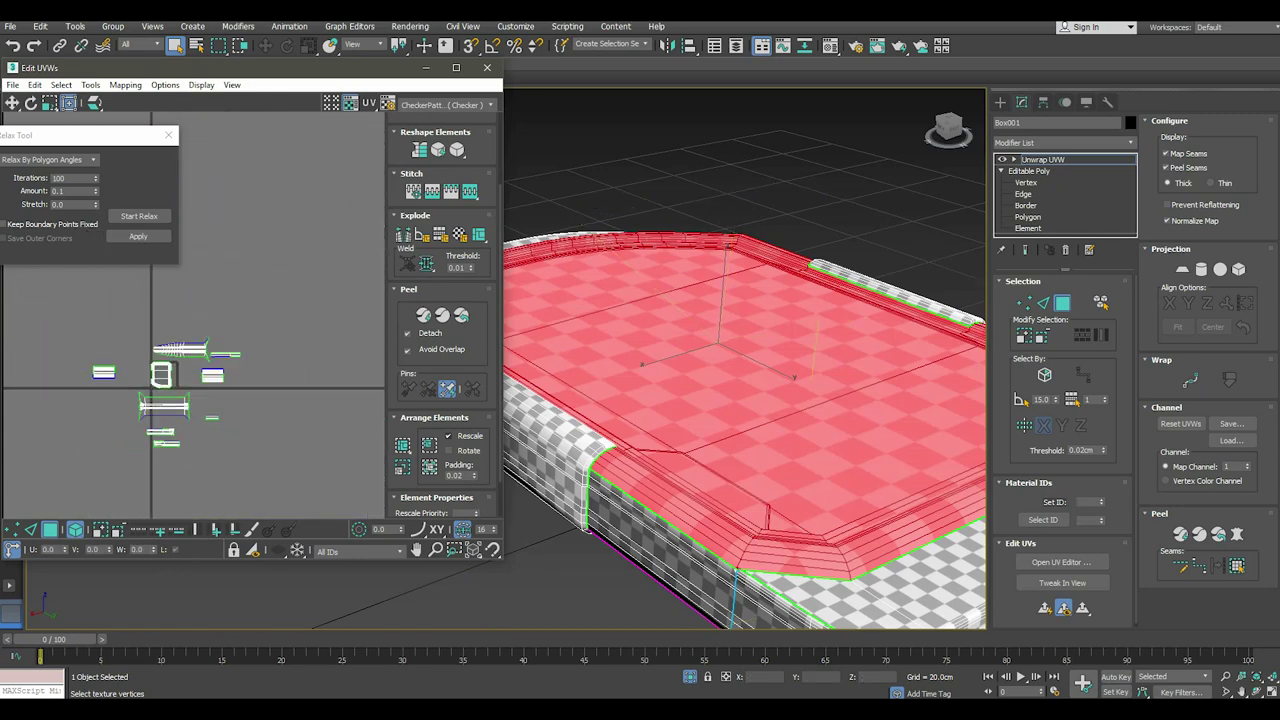
drag(78, 317, 246, 476)
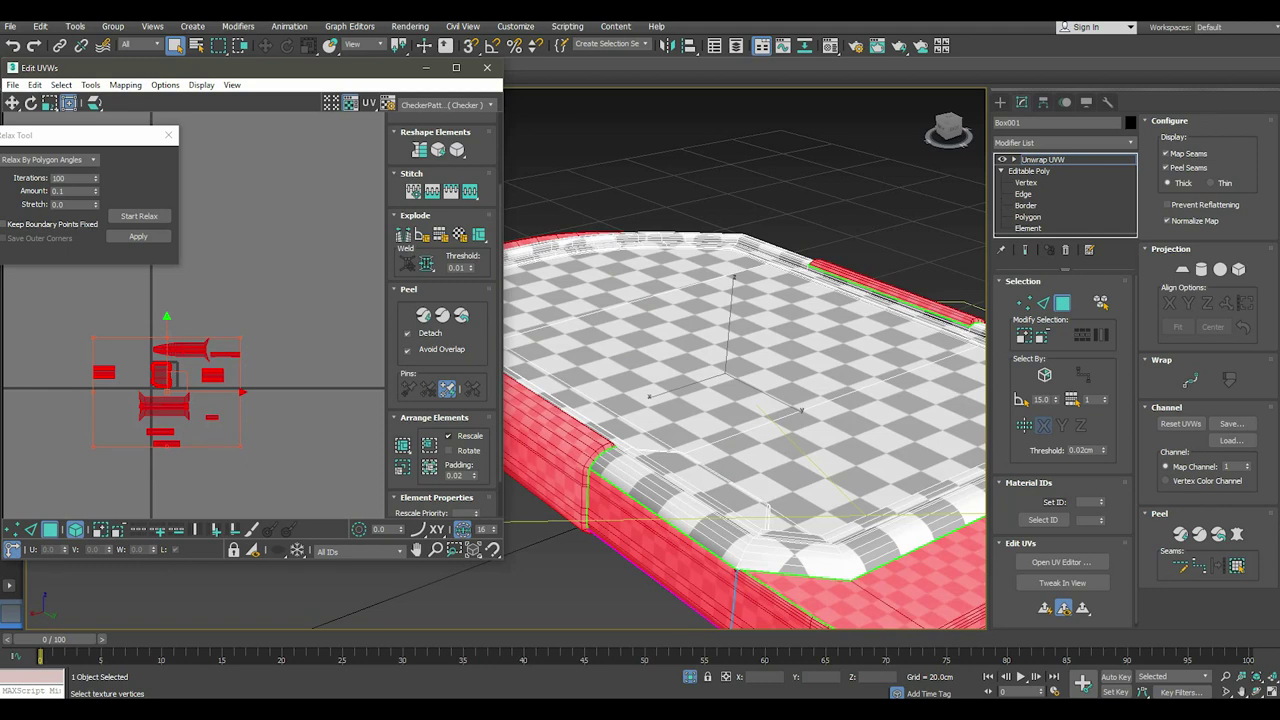
click(402, 444)
click(168, 134)
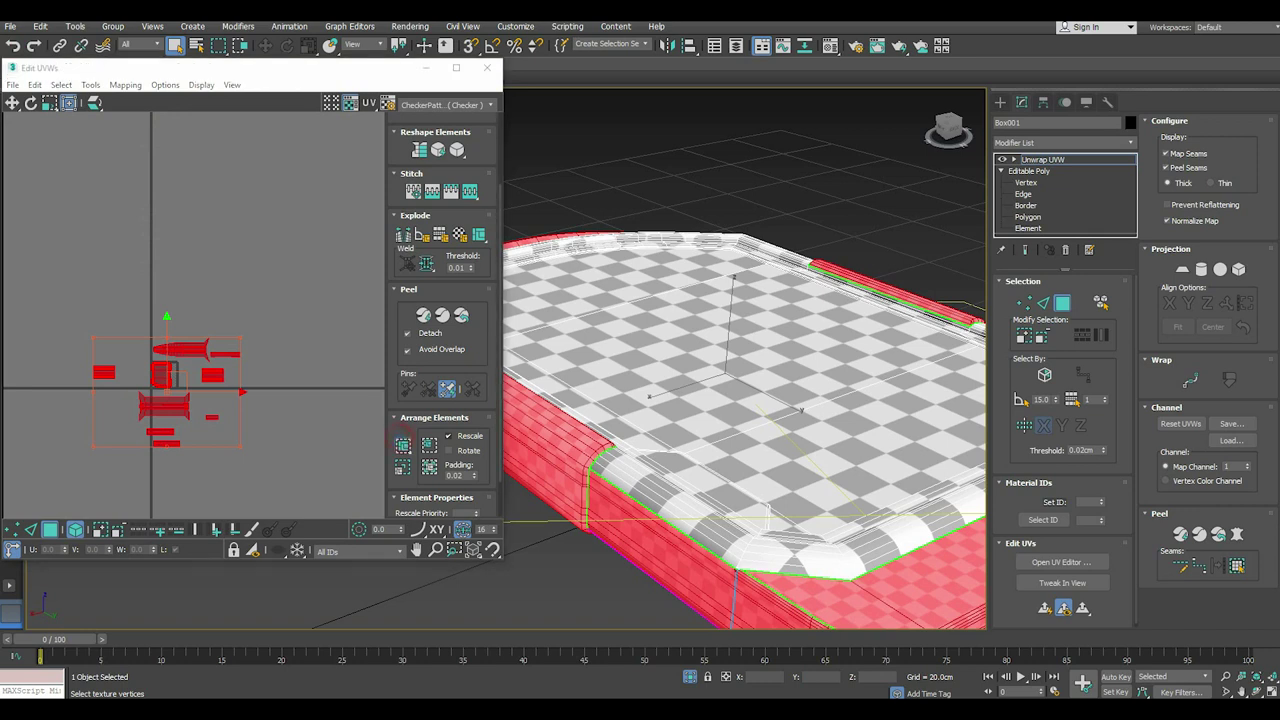
Pack all islands using Non-Convex packing, 0.001 padding, Rescale Clusters off.
click(402, 444)
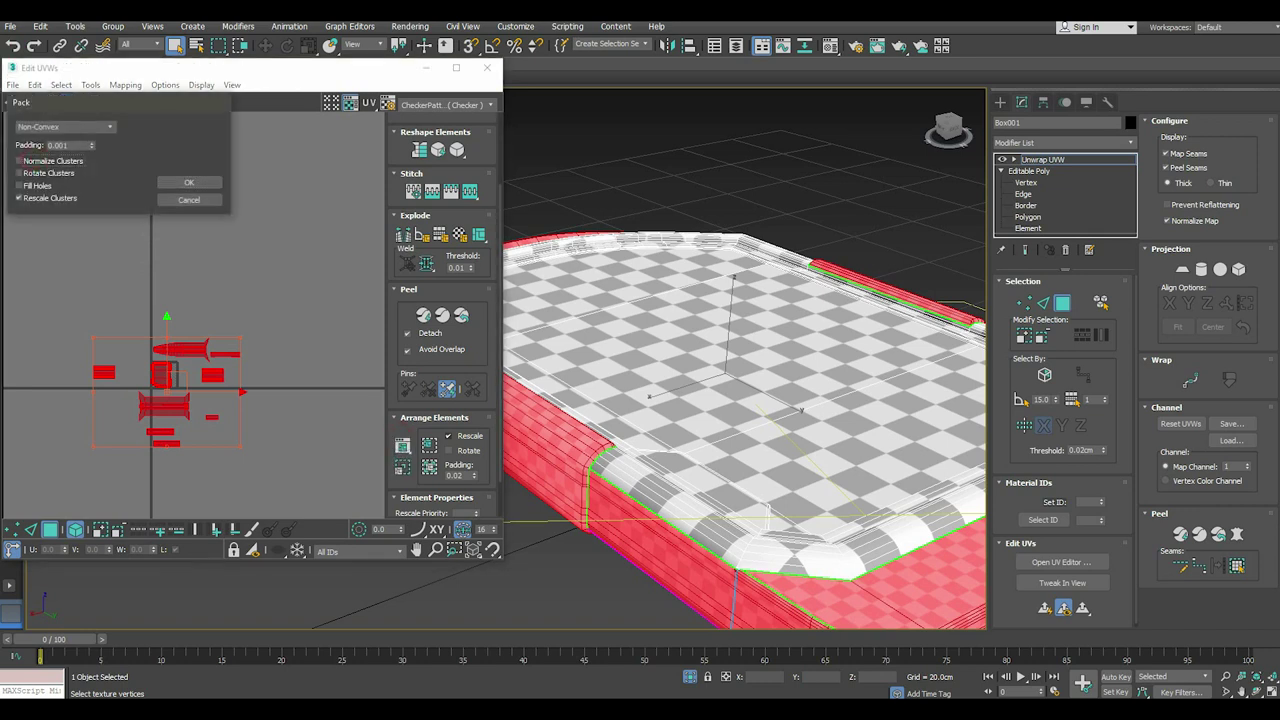
scroll(155, 355, up, 3)
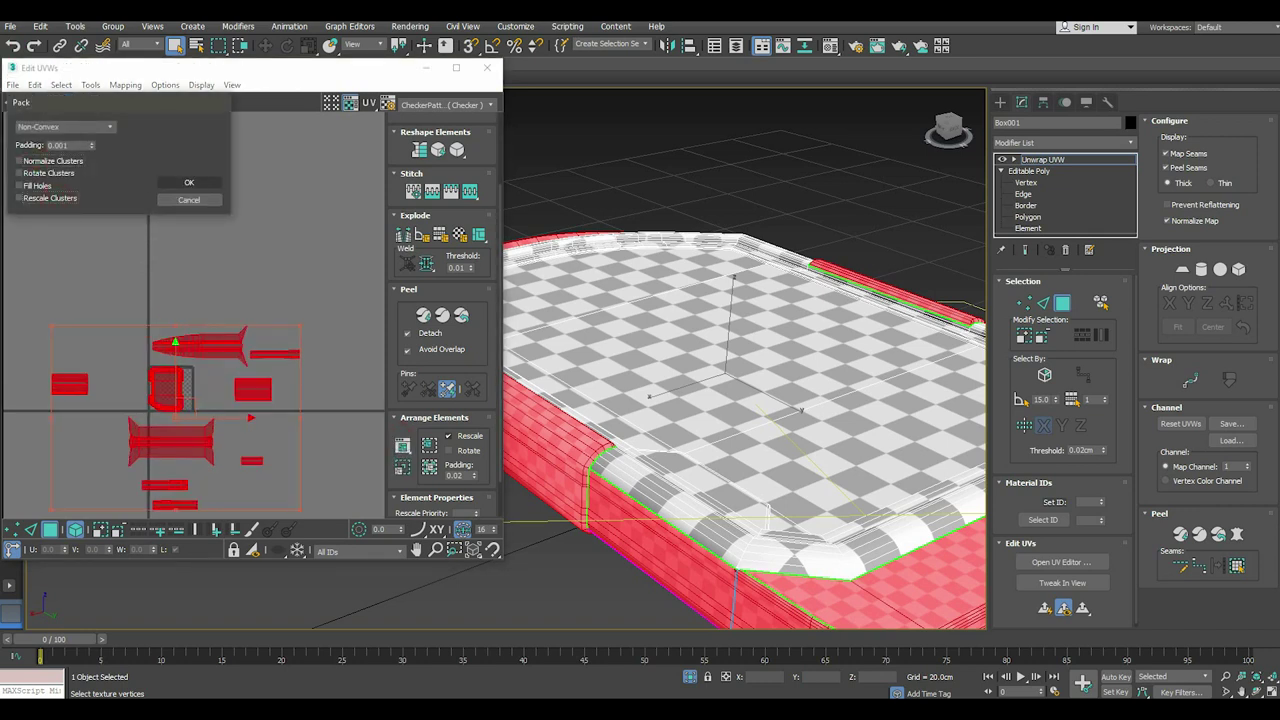
click(103, 126)
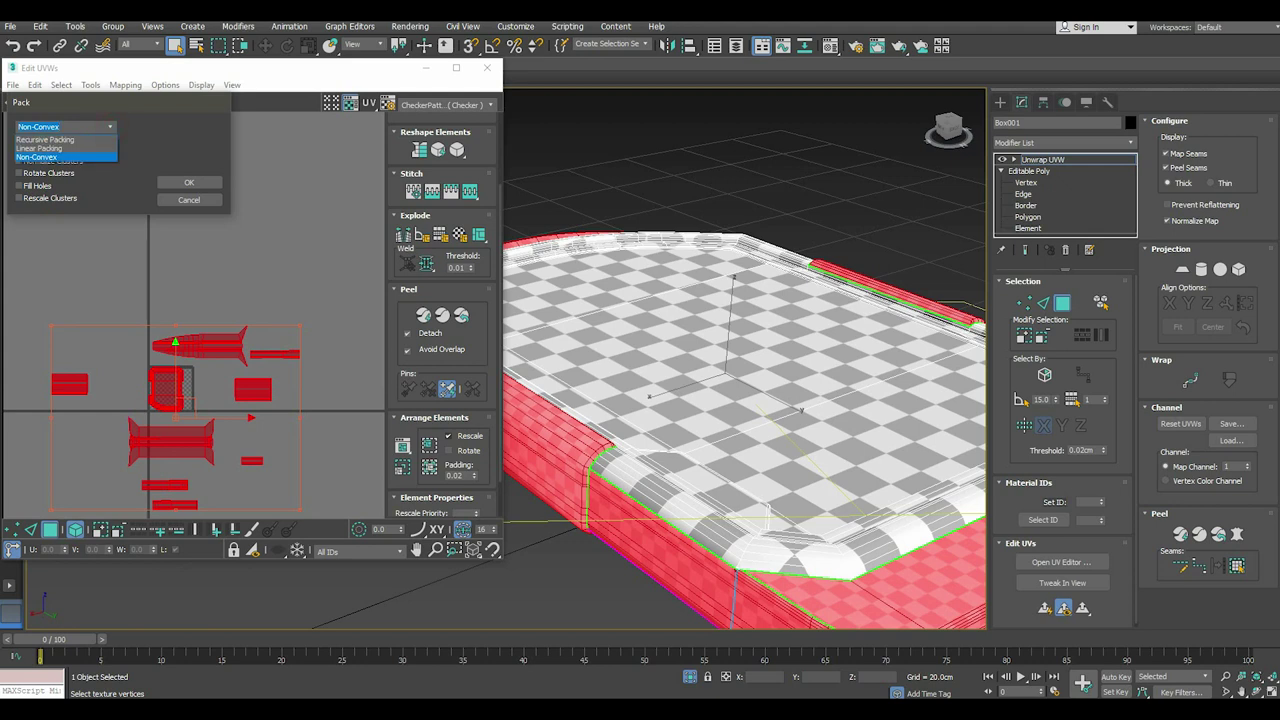
click(40, 148)
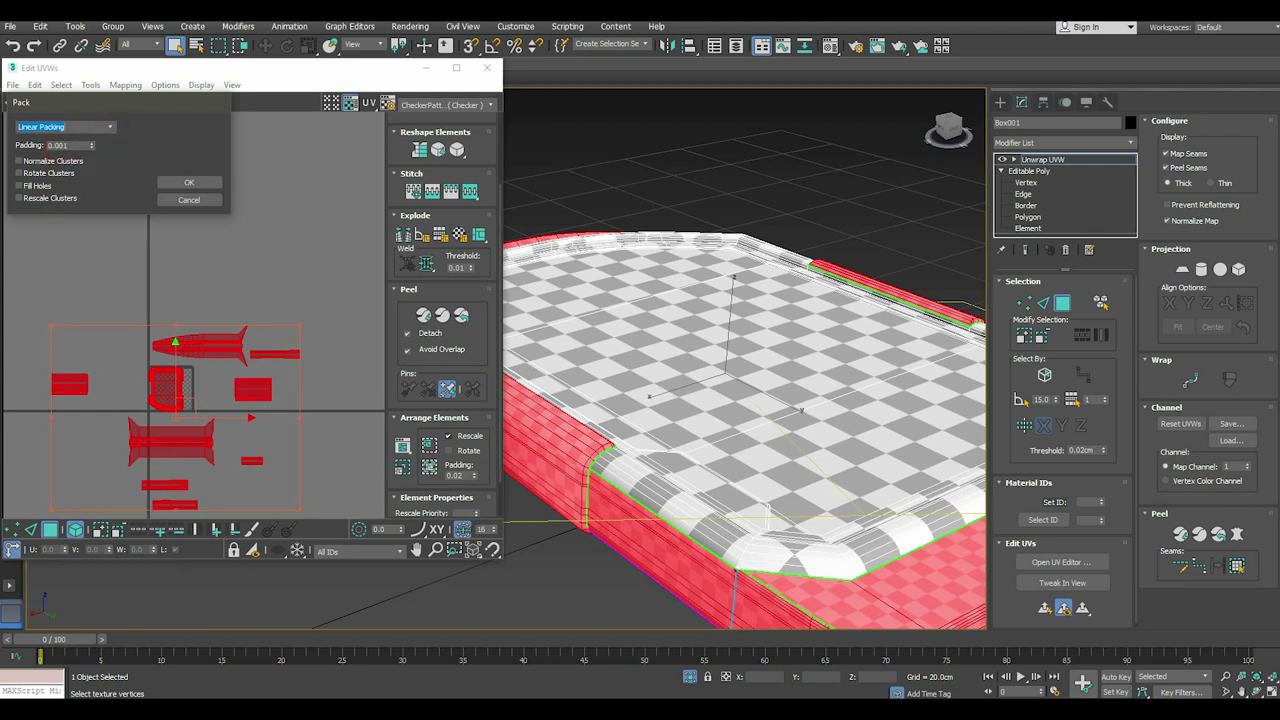
click(109, 126)
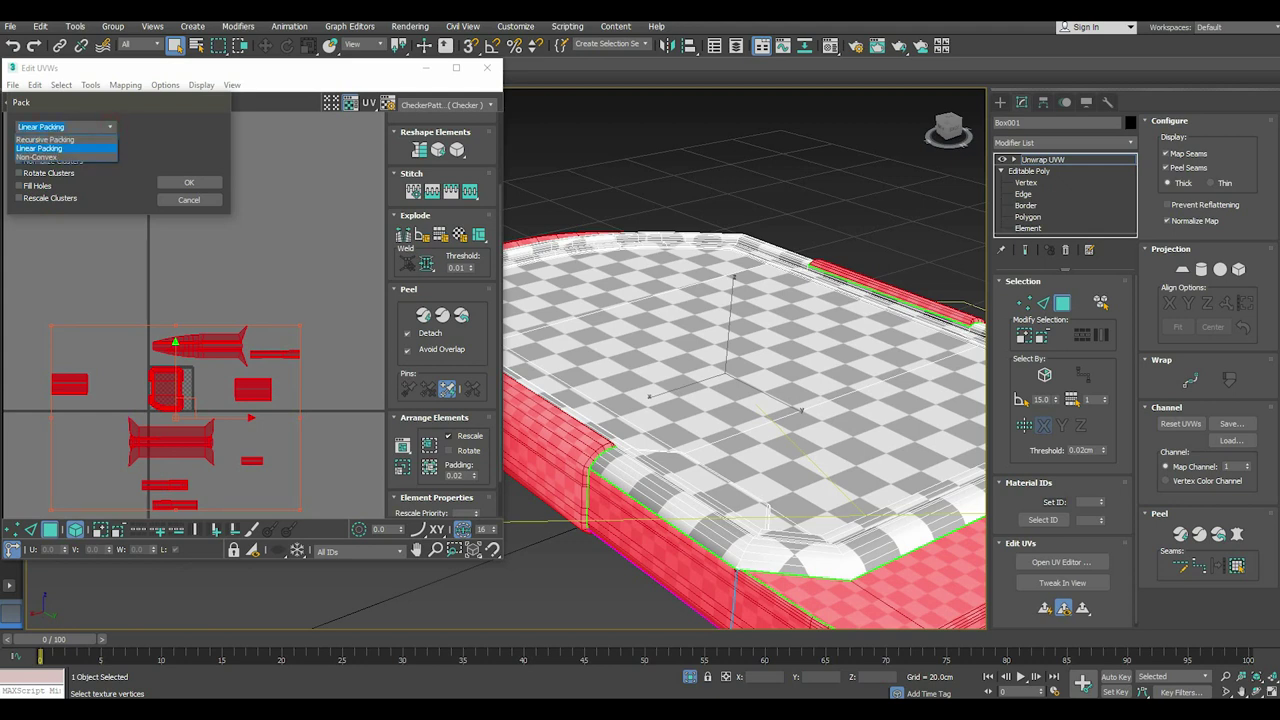
click(58, 158)
click(189, 182)
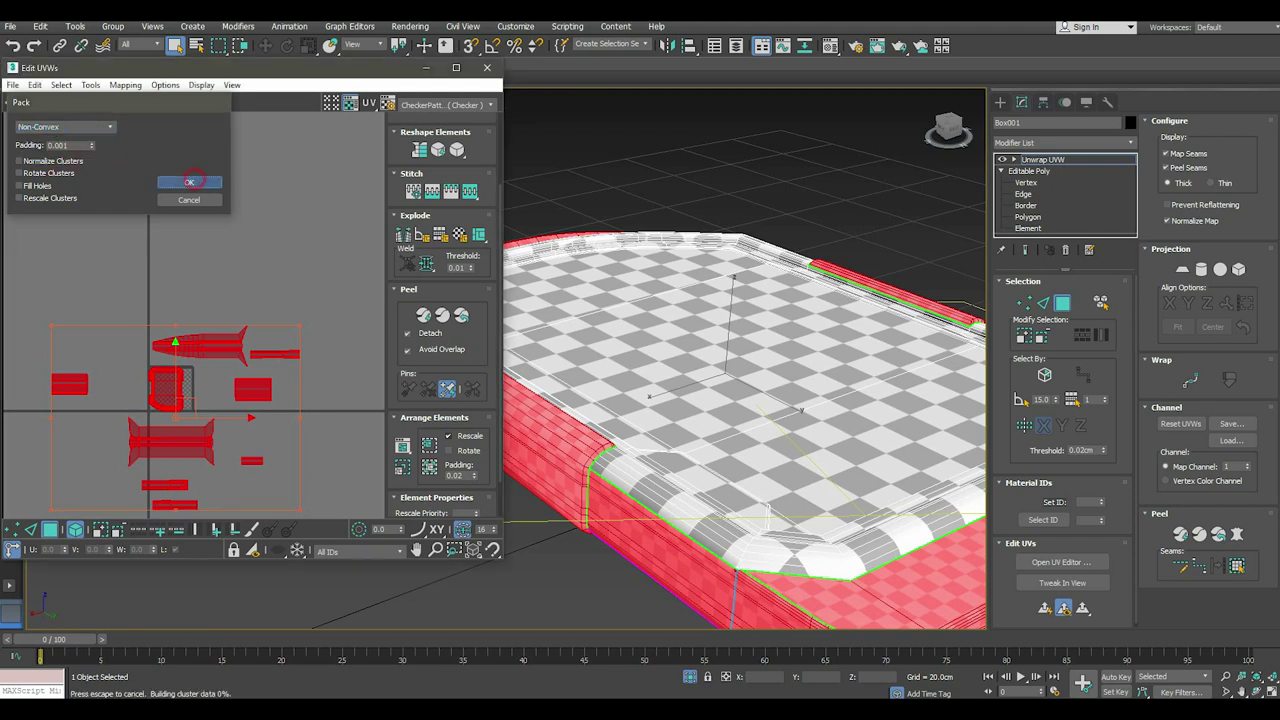
scroll(191, 408, up, 5)
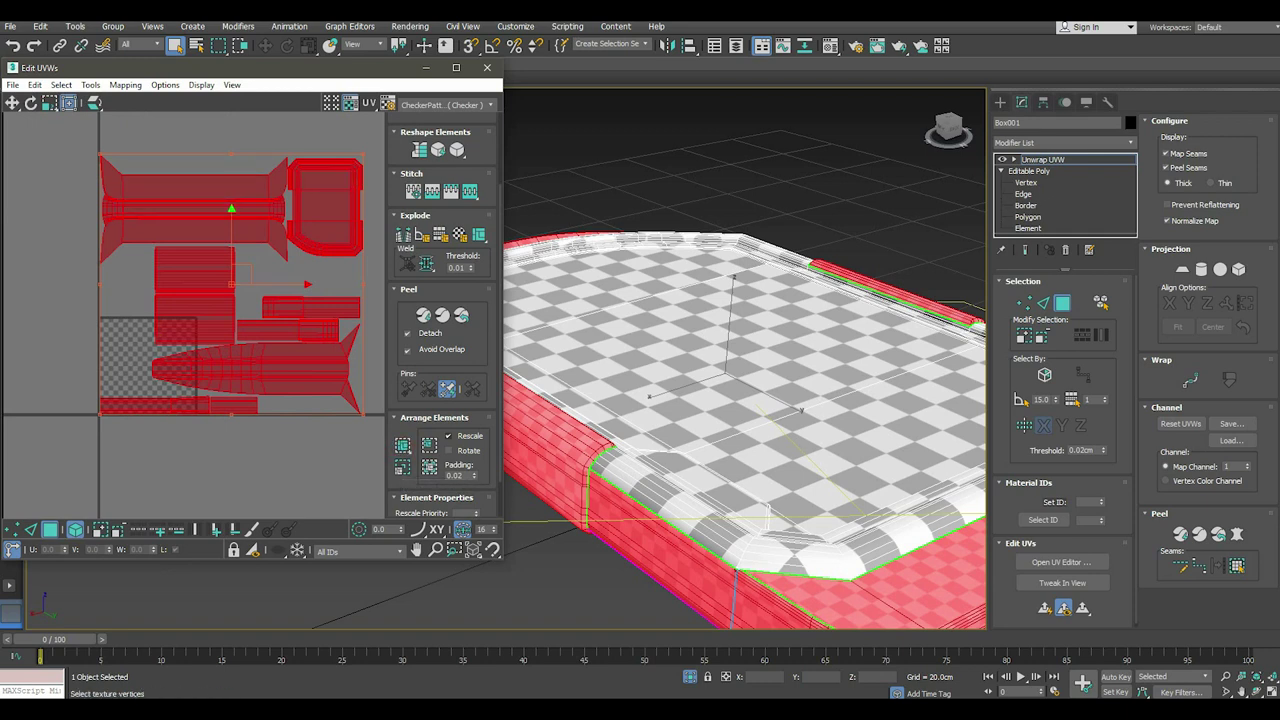
Shrink the selected UV clusters toward the corner, then undo back to the larger layout.
mouse_move(362, 157)
mouse_down()
mouse_move(206, 288)
mouse_move(196, 313)
mouse_up()
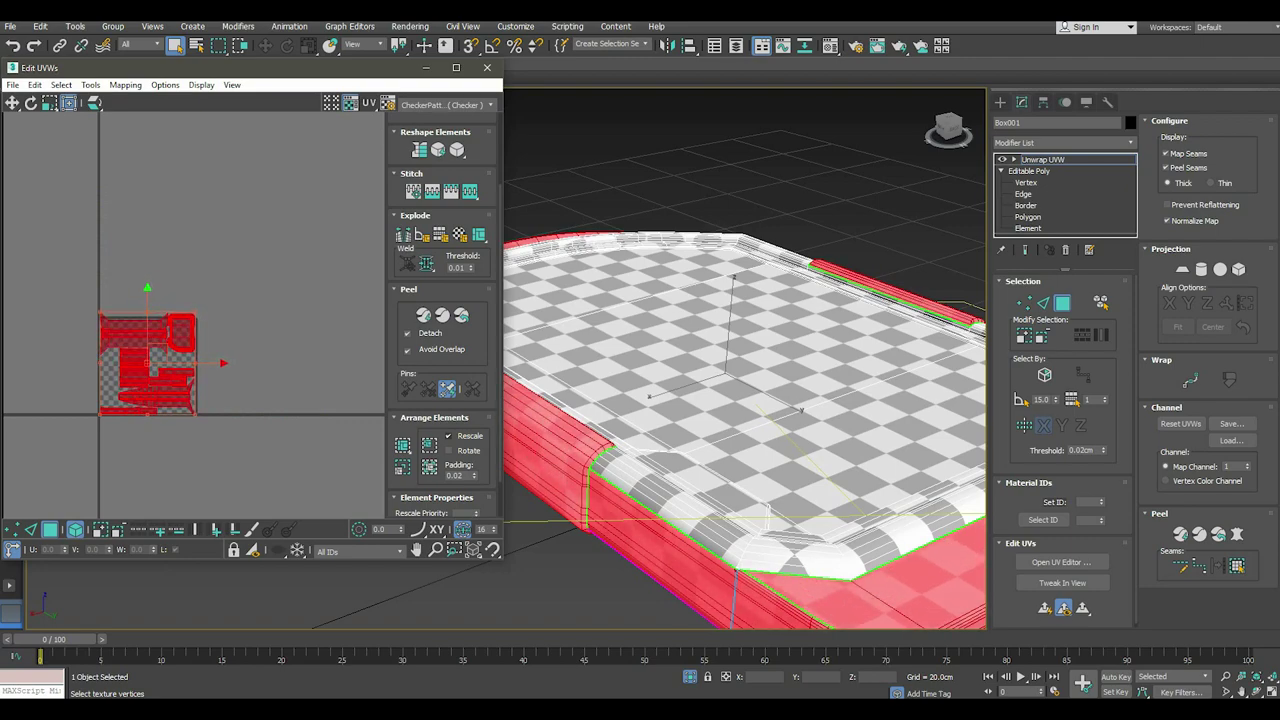
alt+middle_drag(740, 420, 740, 300)
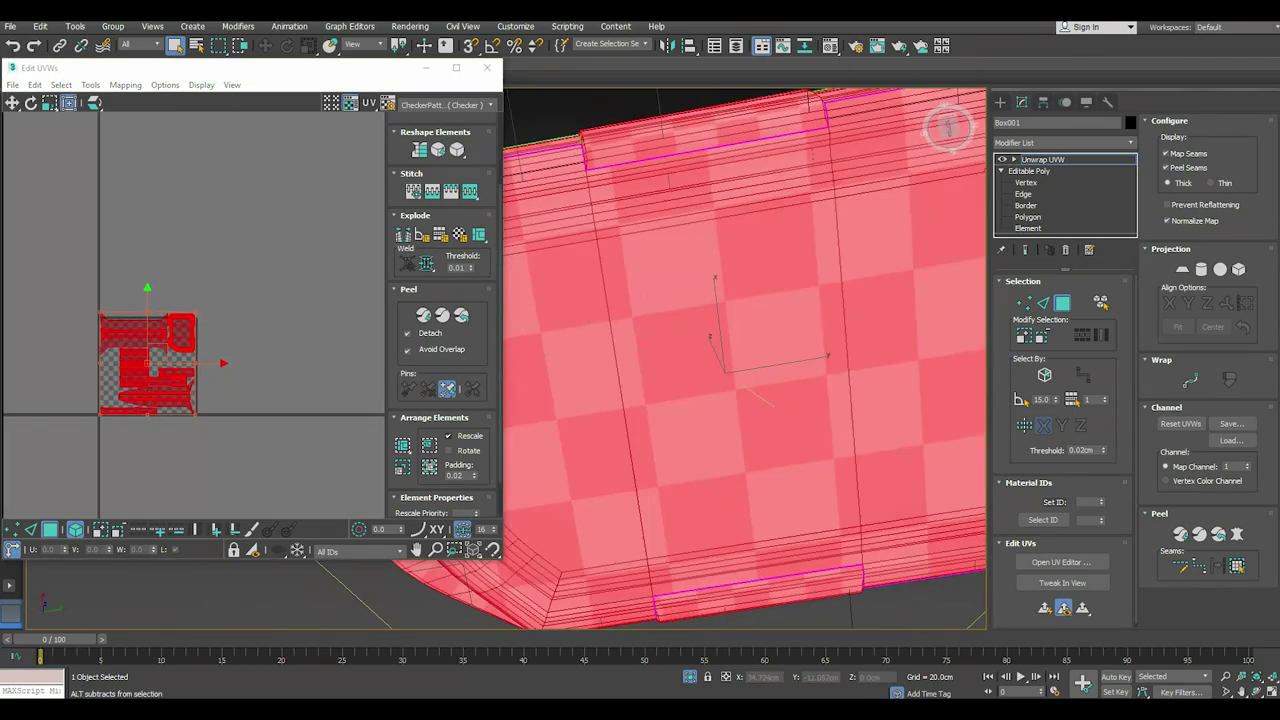
scroll(740, 360, up, 4)
key(ctrl+z)
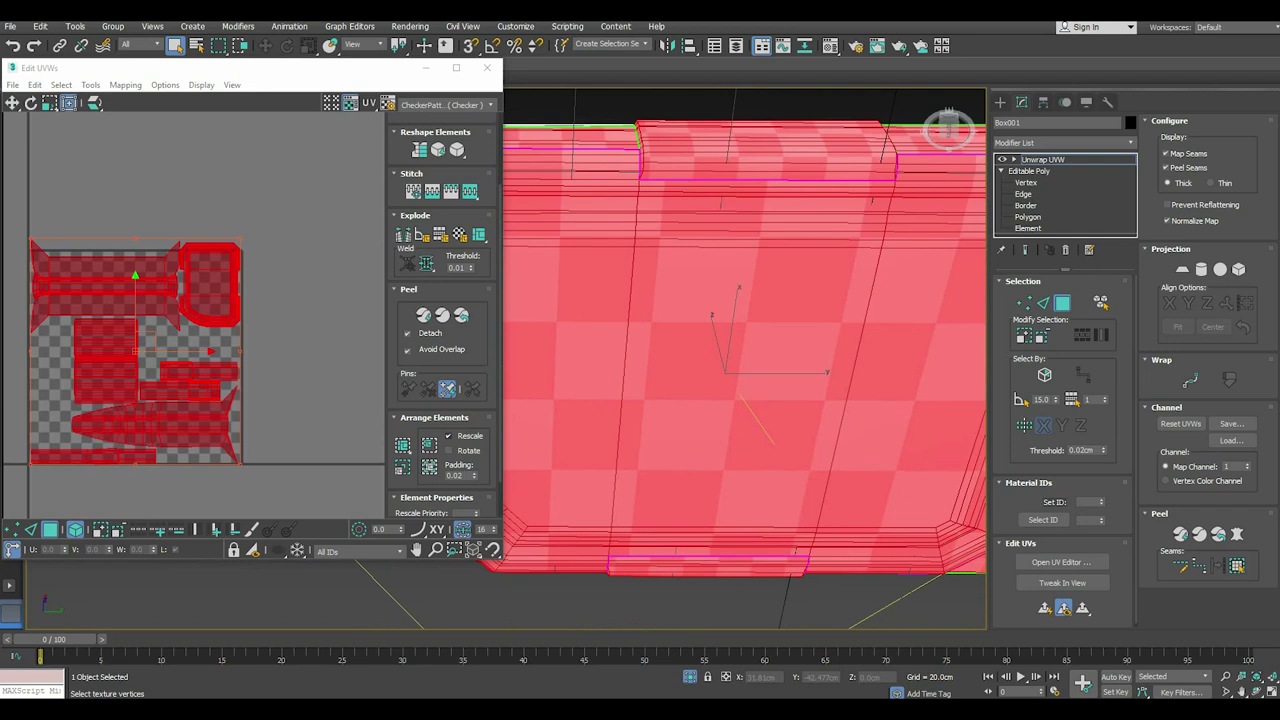
click(12, 45)
key(ctrl+y)
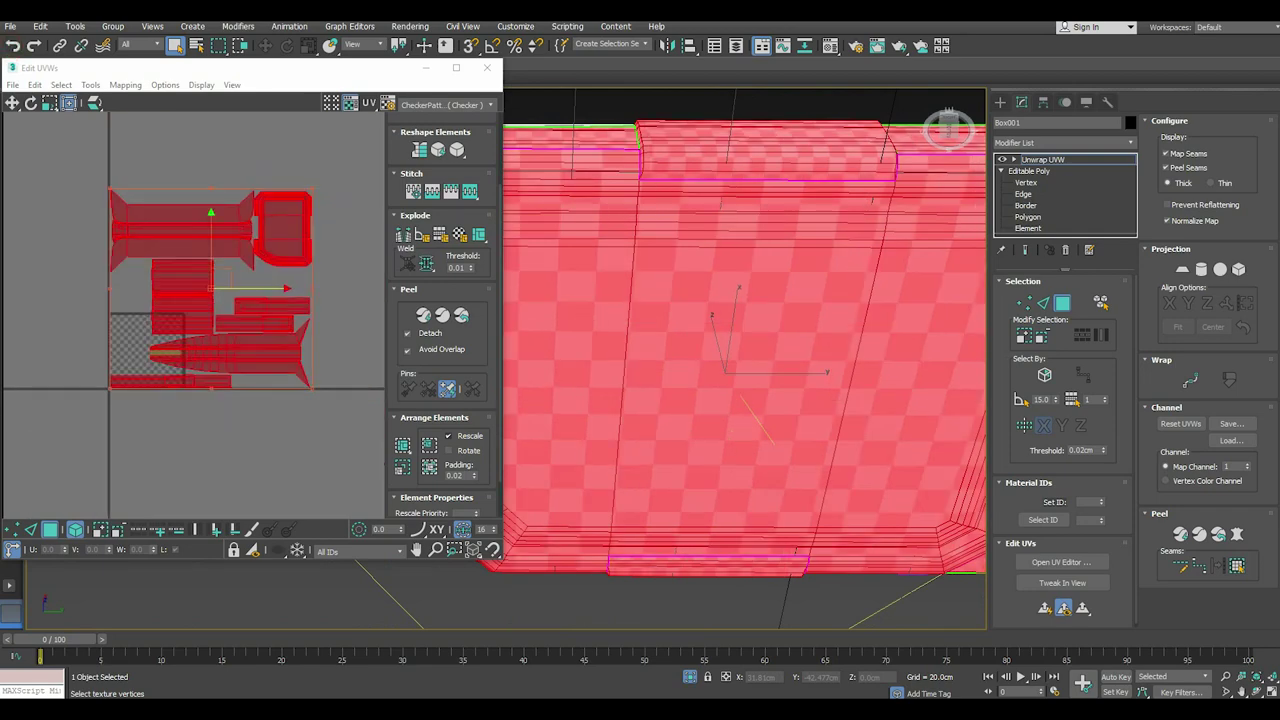
click(12, 45)
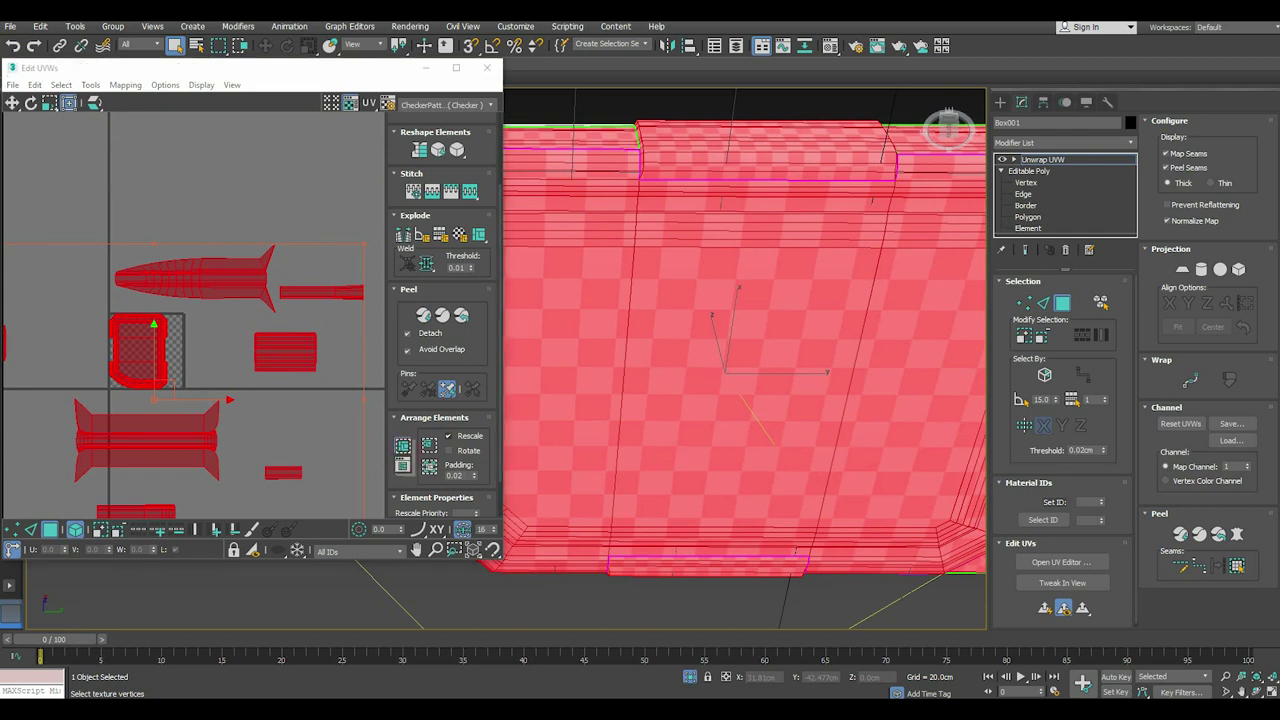
Repack the UV clusters using Pack: Custom with Linear Packing.
click(402, 445)
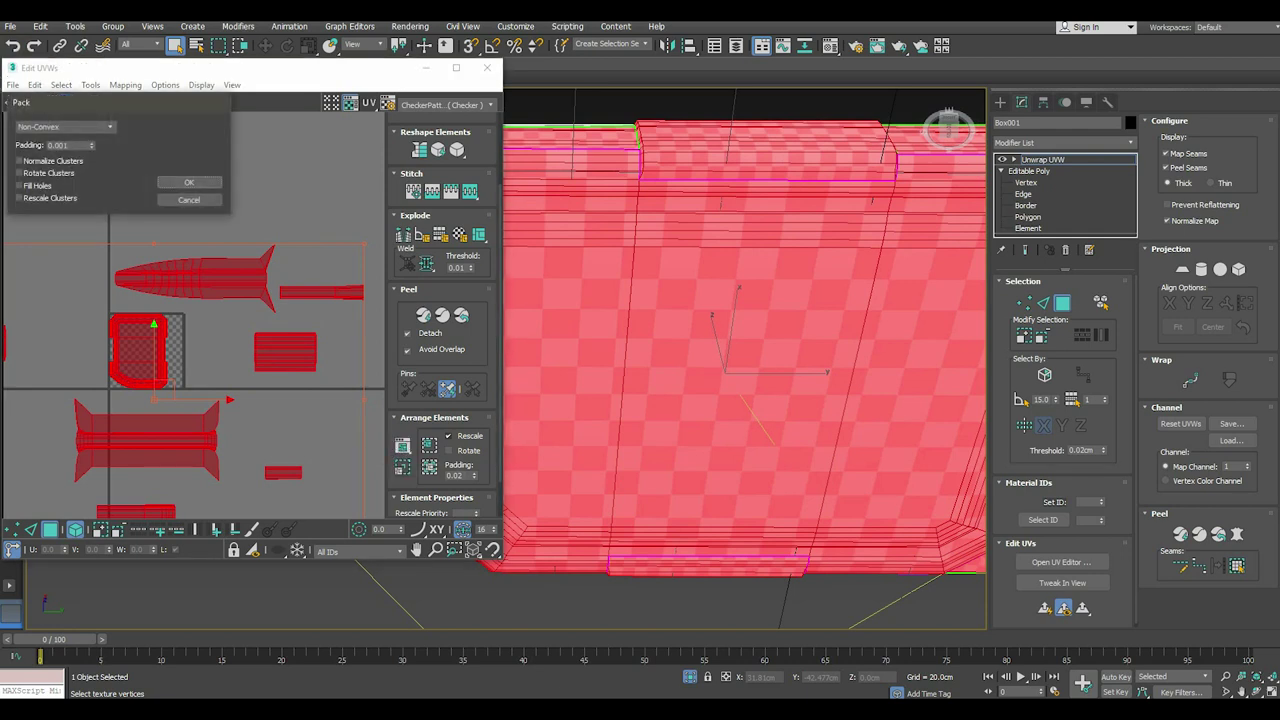
click(109, 127)
click(40, 148)
click(189, 182)
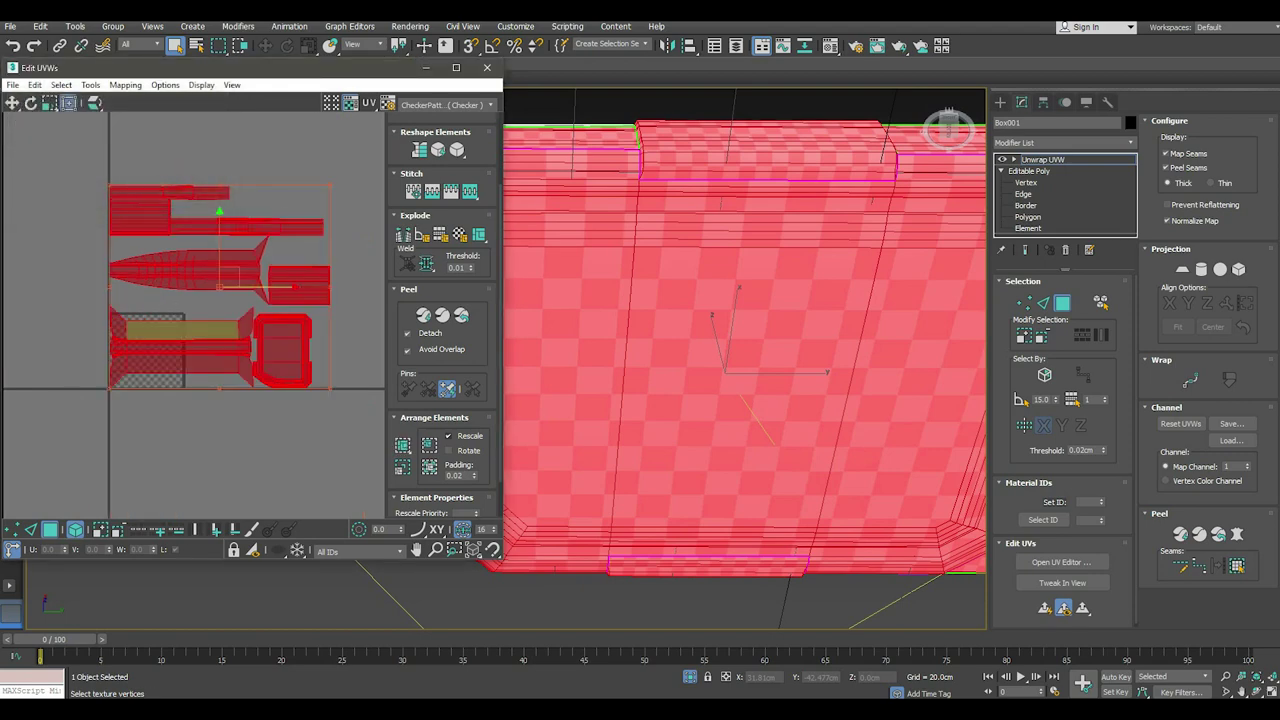
Select the lower-left UV cluster, repack, and reopen the packing settings.
click(281, 416)
click(290, 345)
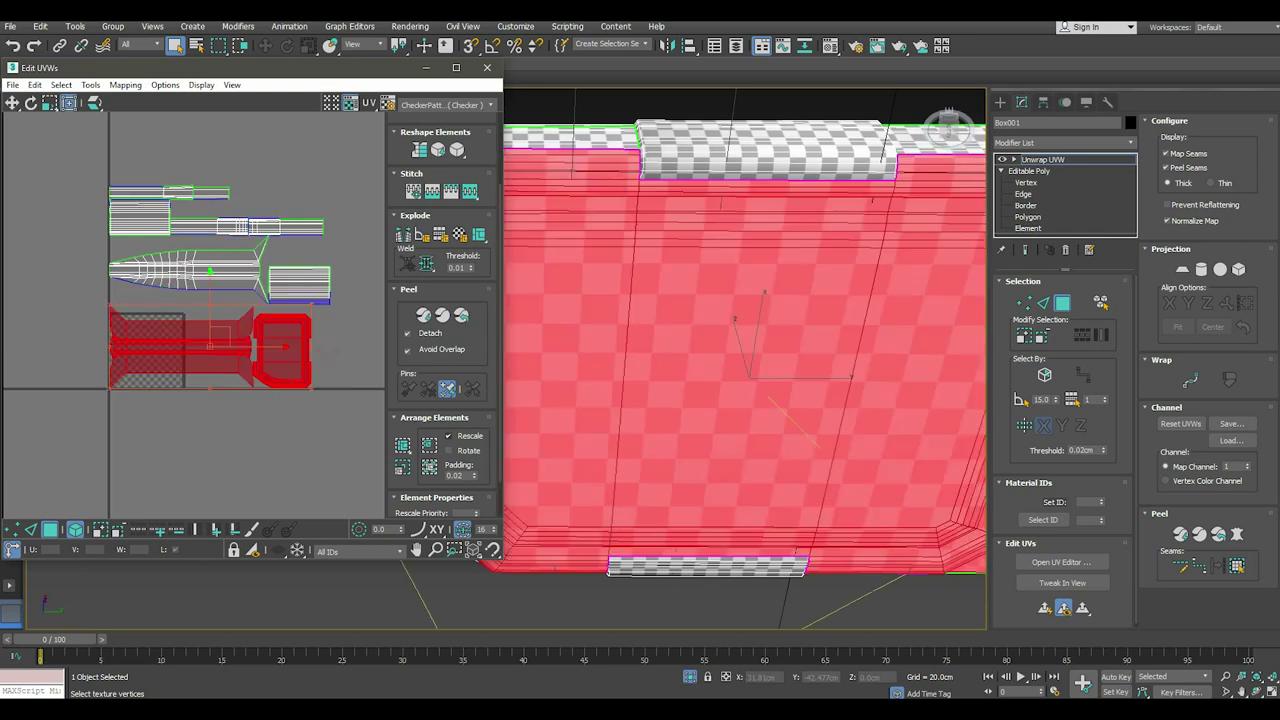
click(402, 445)
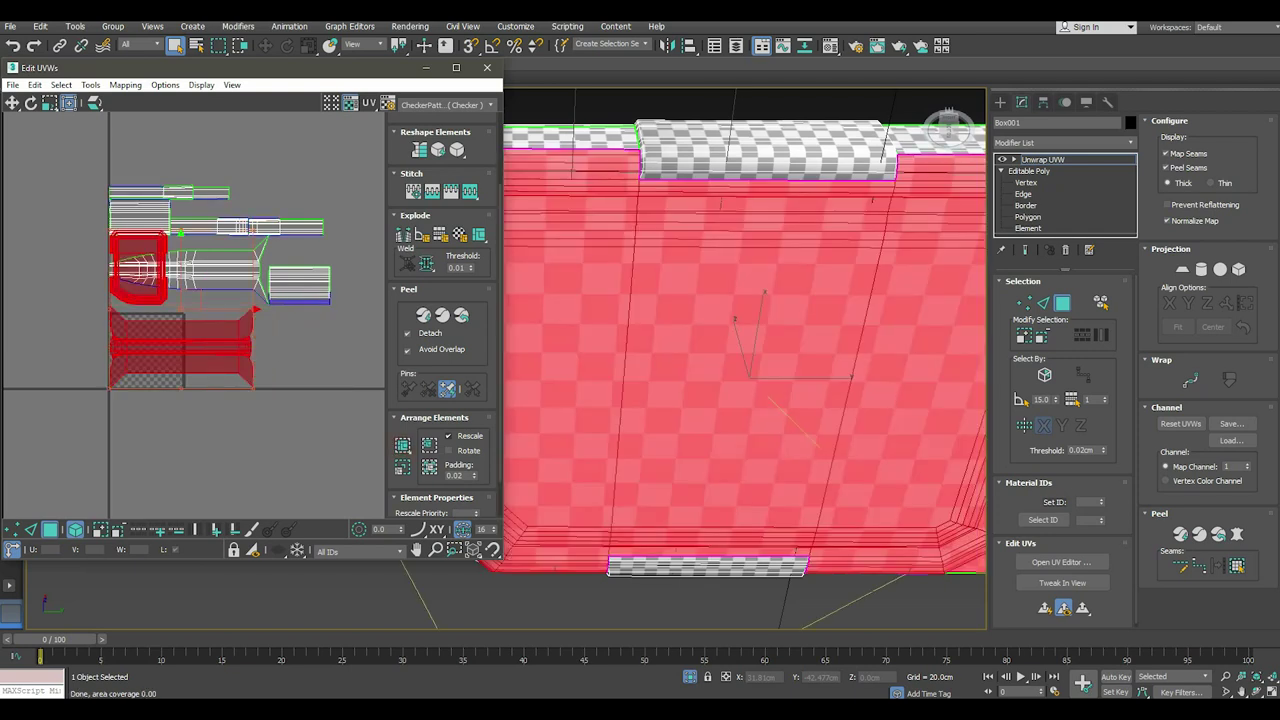
click(403, 466)
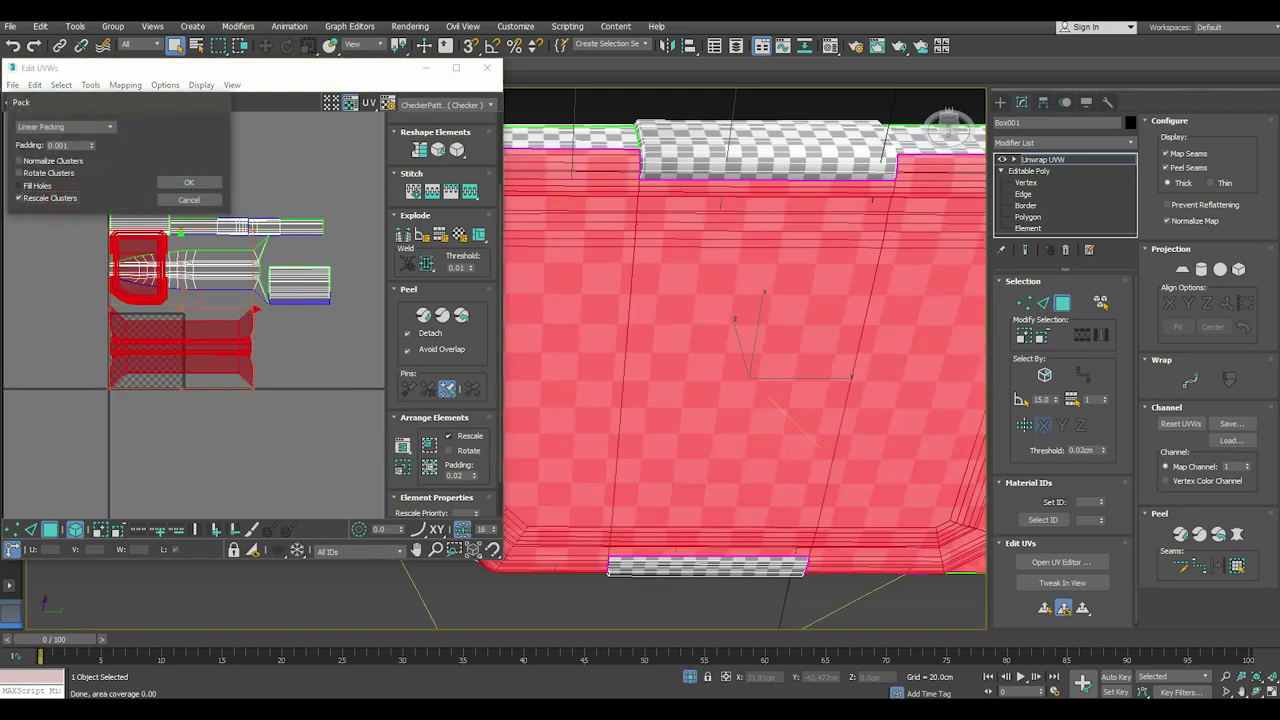
Select all UV islands and repack them into the square with the custom settings.
click(189, 182)
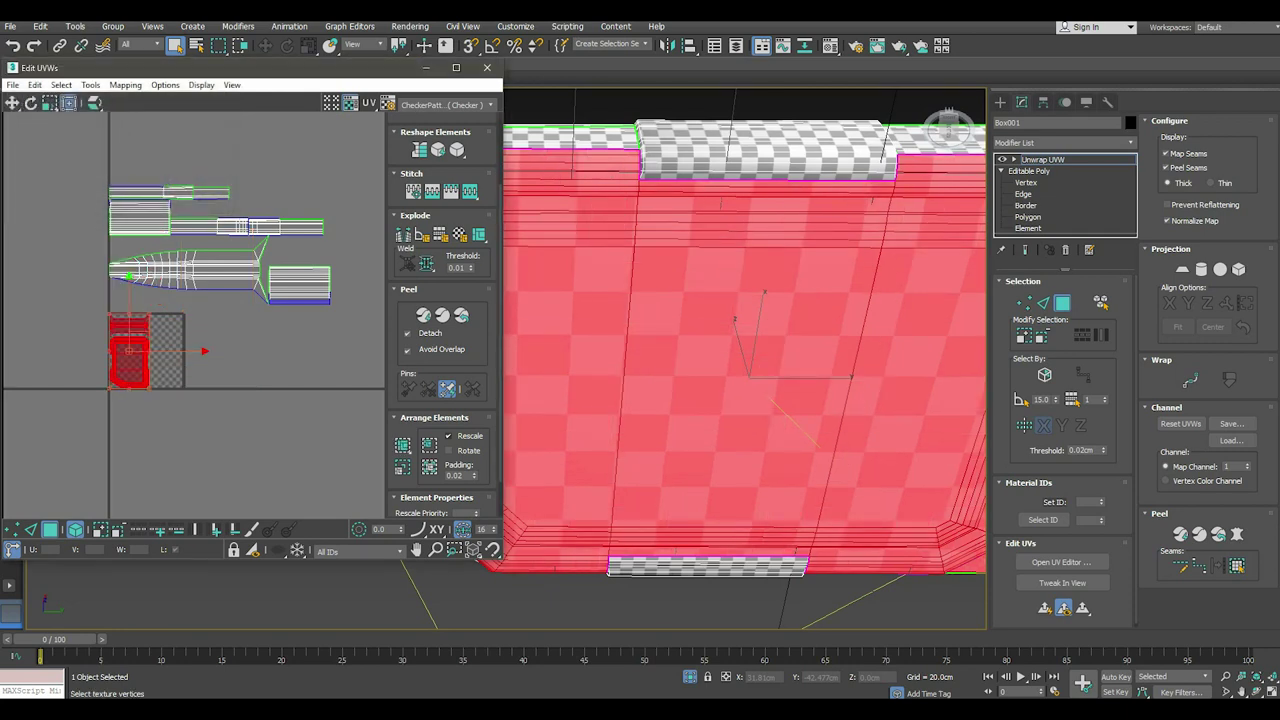
drag(50, 162, 340, 320)
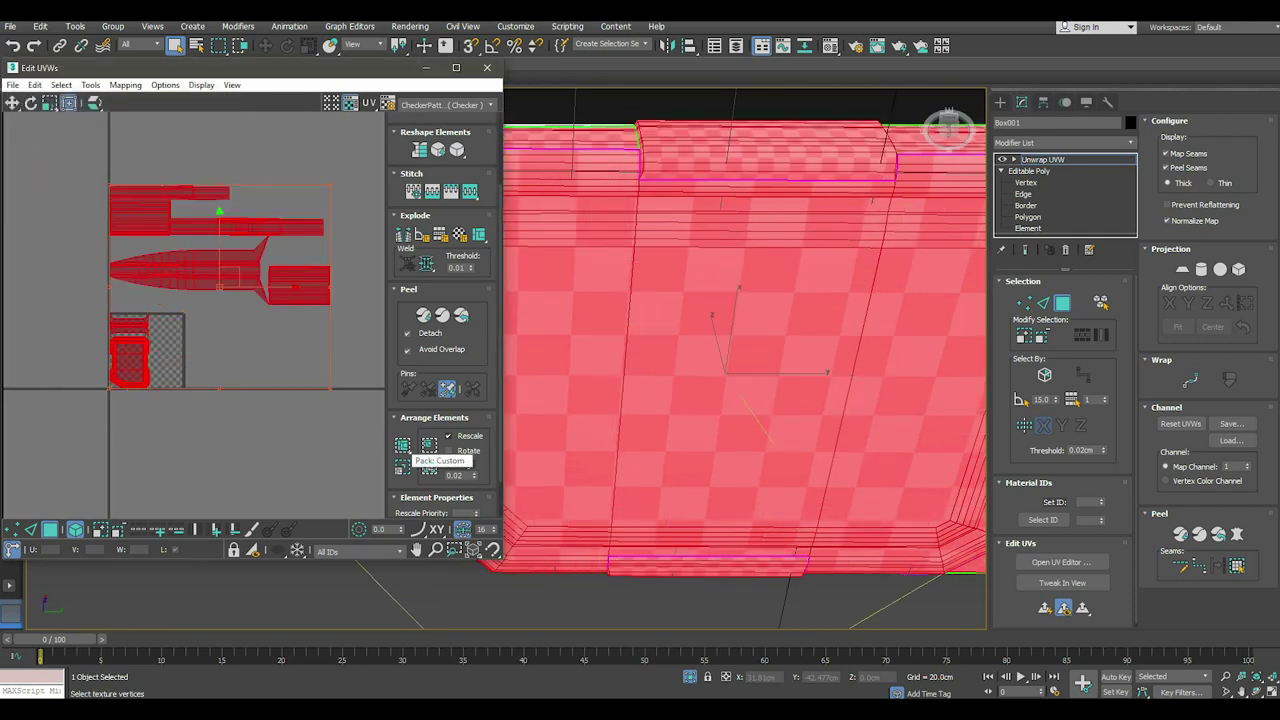
click(402, 445)
click(402, 445)
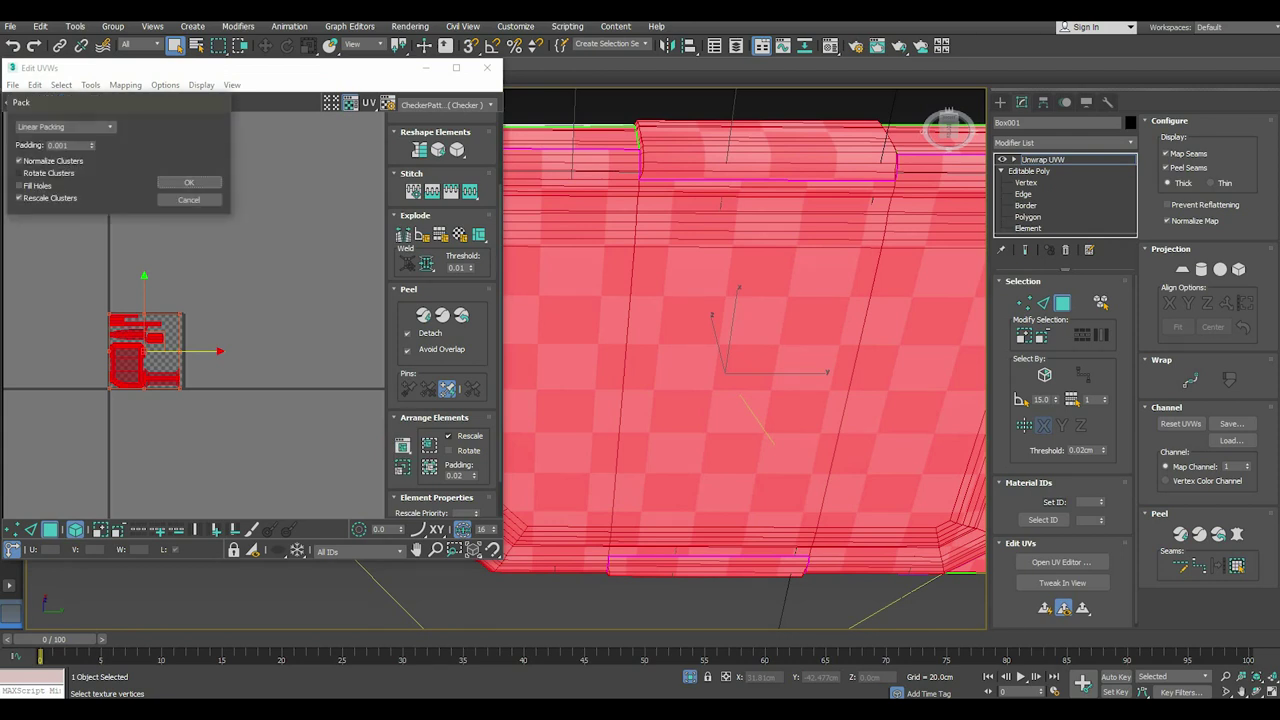
click(189, 182)
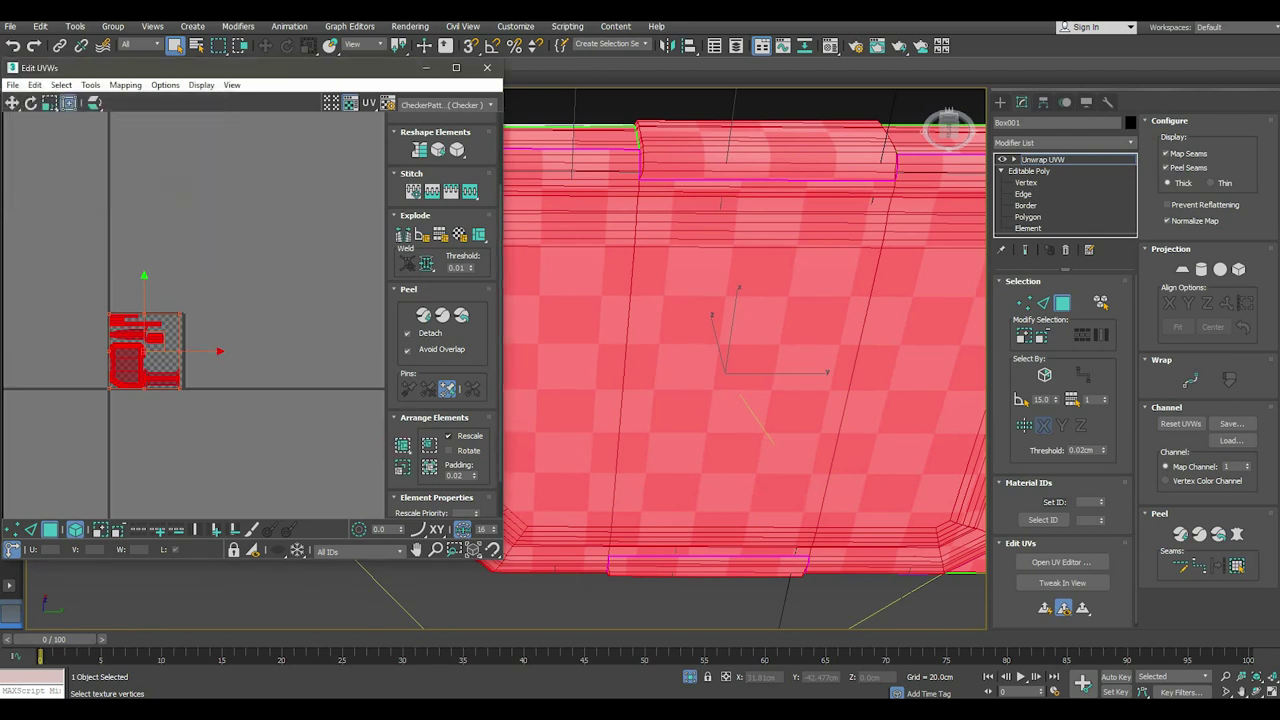
scroll(115, 363, up, 4)
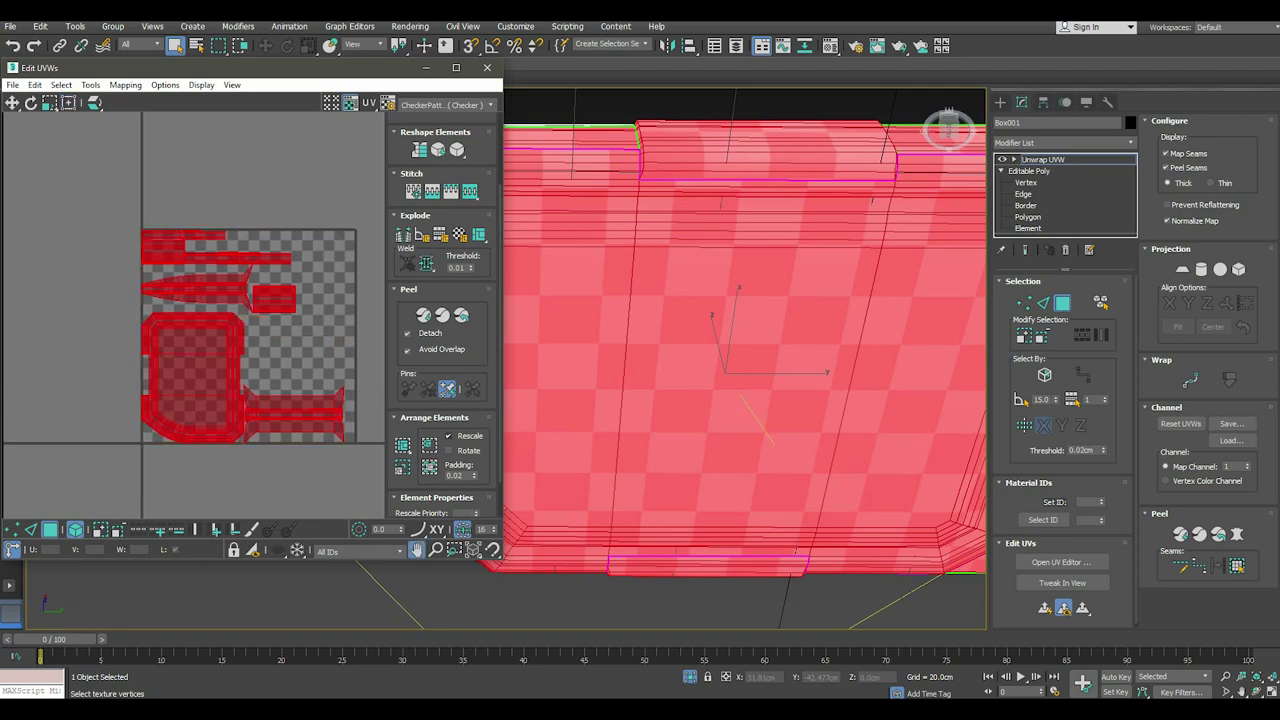
Move the rounded cluster left and the other clusters right, outside the 0–1 square.
click(160, 405)
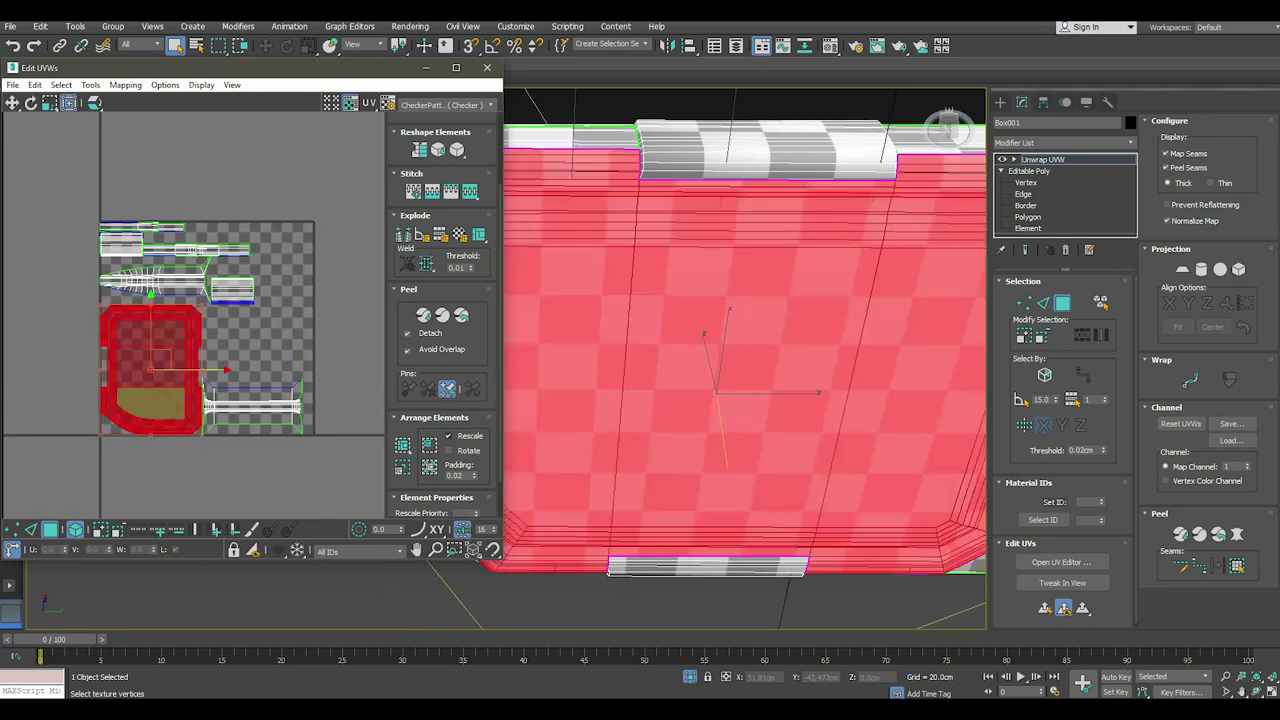
drag(190, 370, 38, 370)
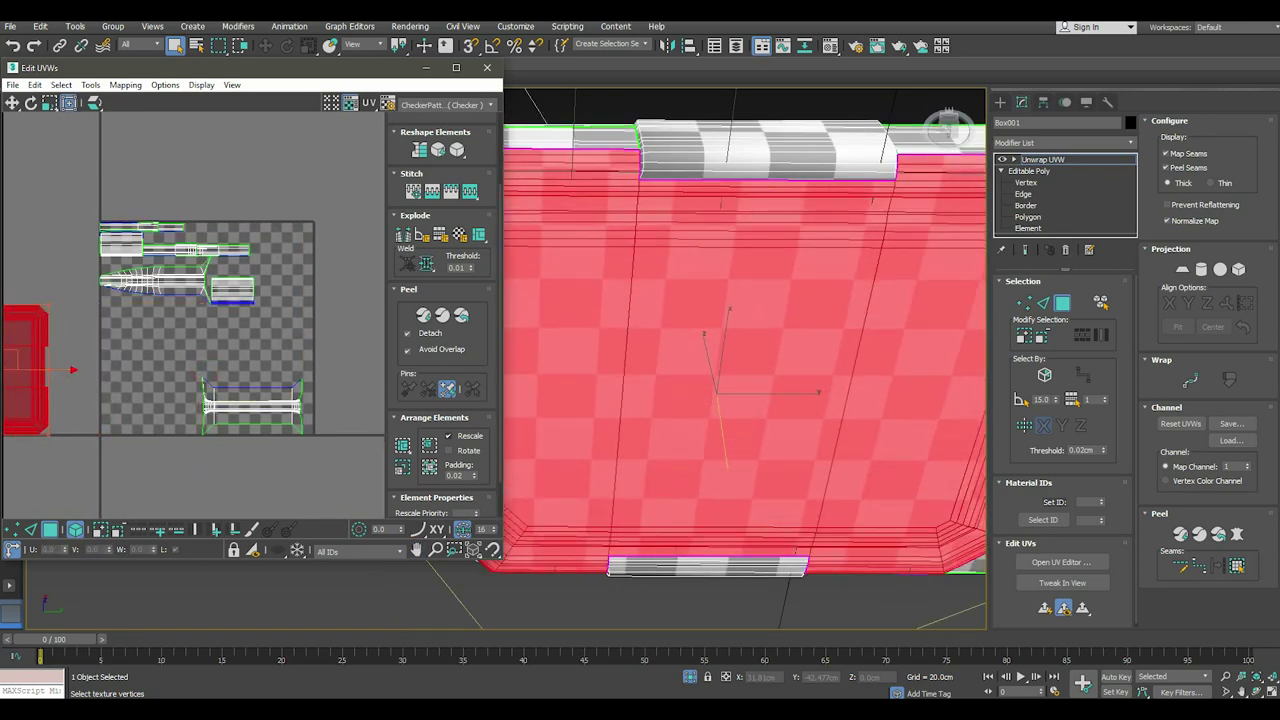
drag(82, 200, 315, 445)
scroll(173, 392, down, 3)
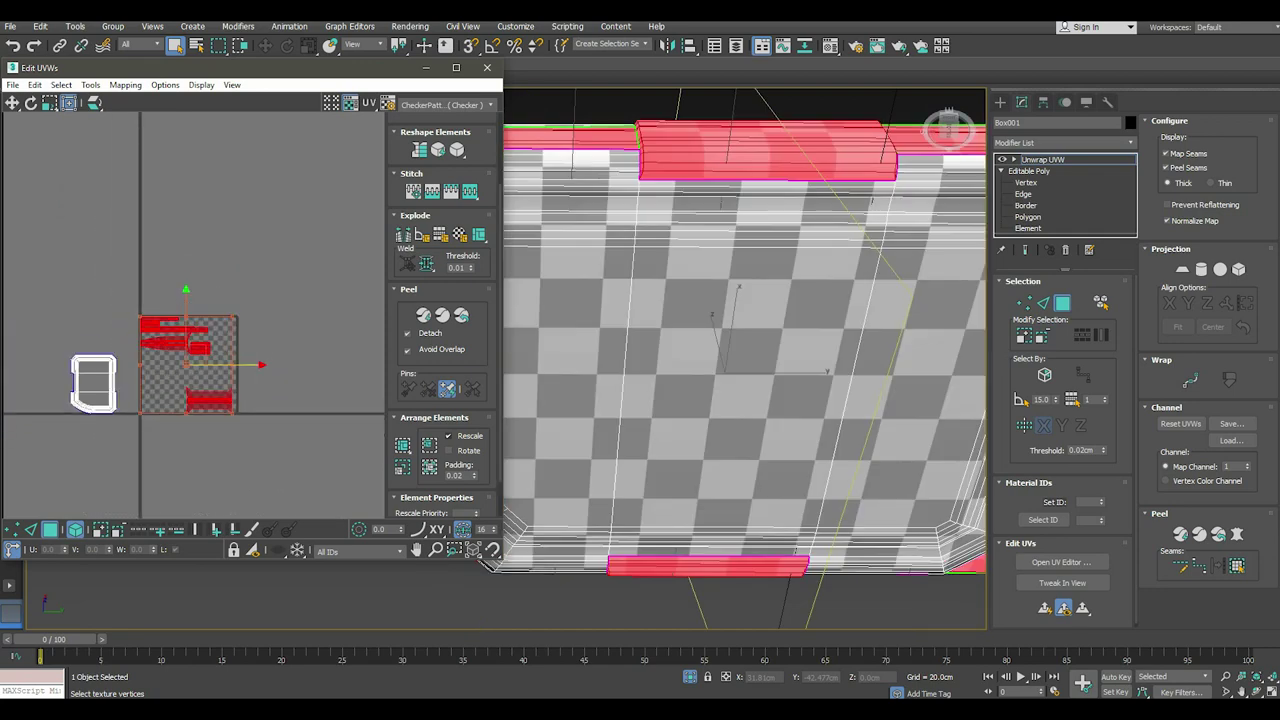
drag(190, 365, 315, 365)
drag(42, 334, 98, 384)
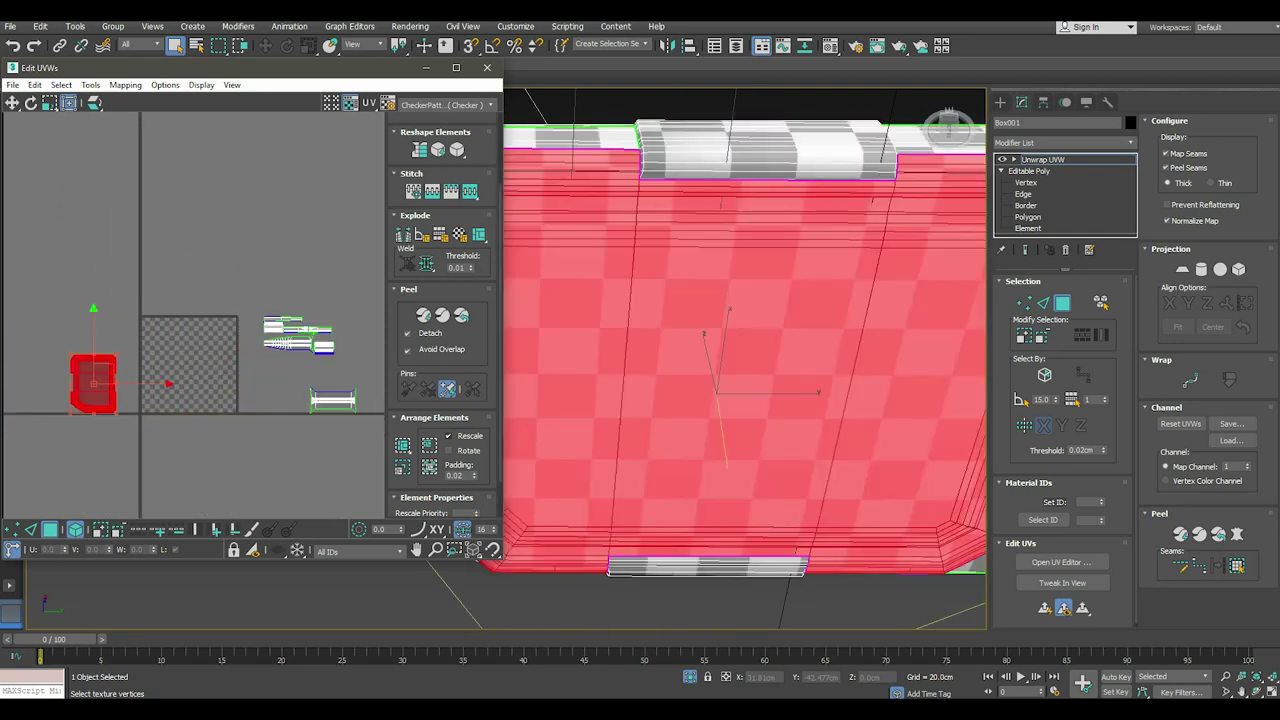
ctrl+click(333, 400)
Pack the rounded cluster alone with Linear Packing so it fills the square.
click(402, 467)
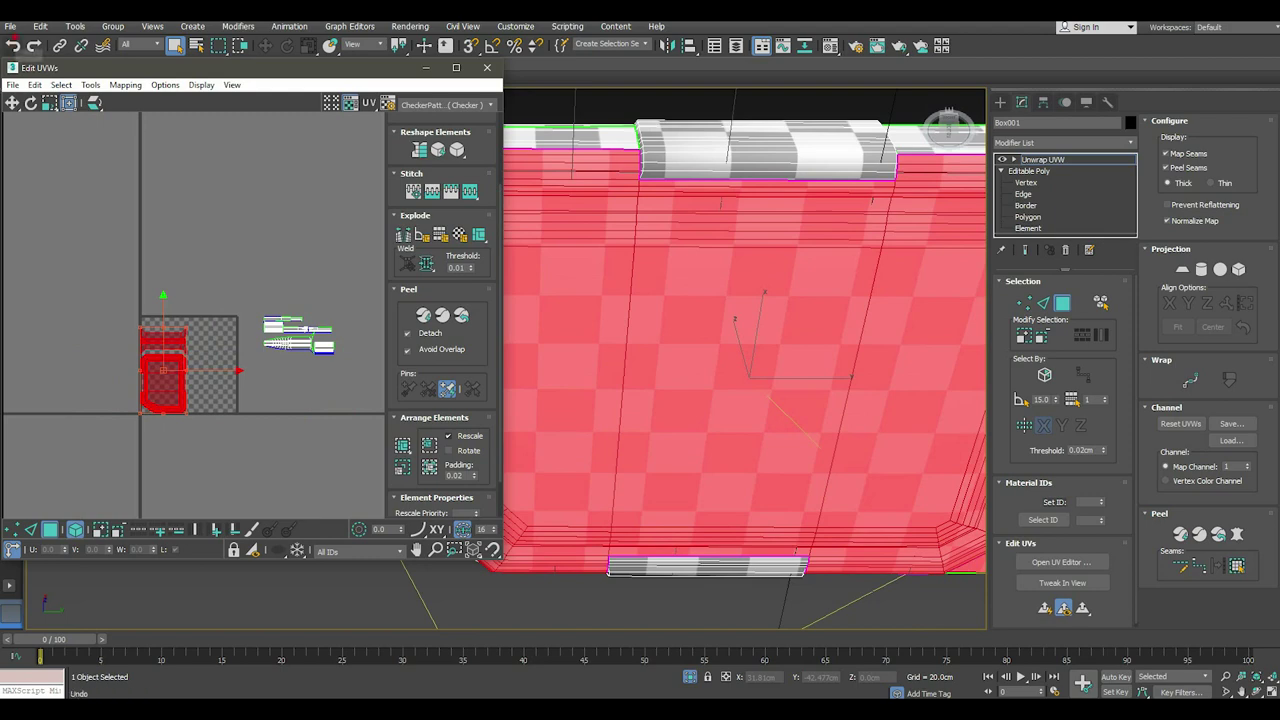
click(12, 46)
click(12, 46)
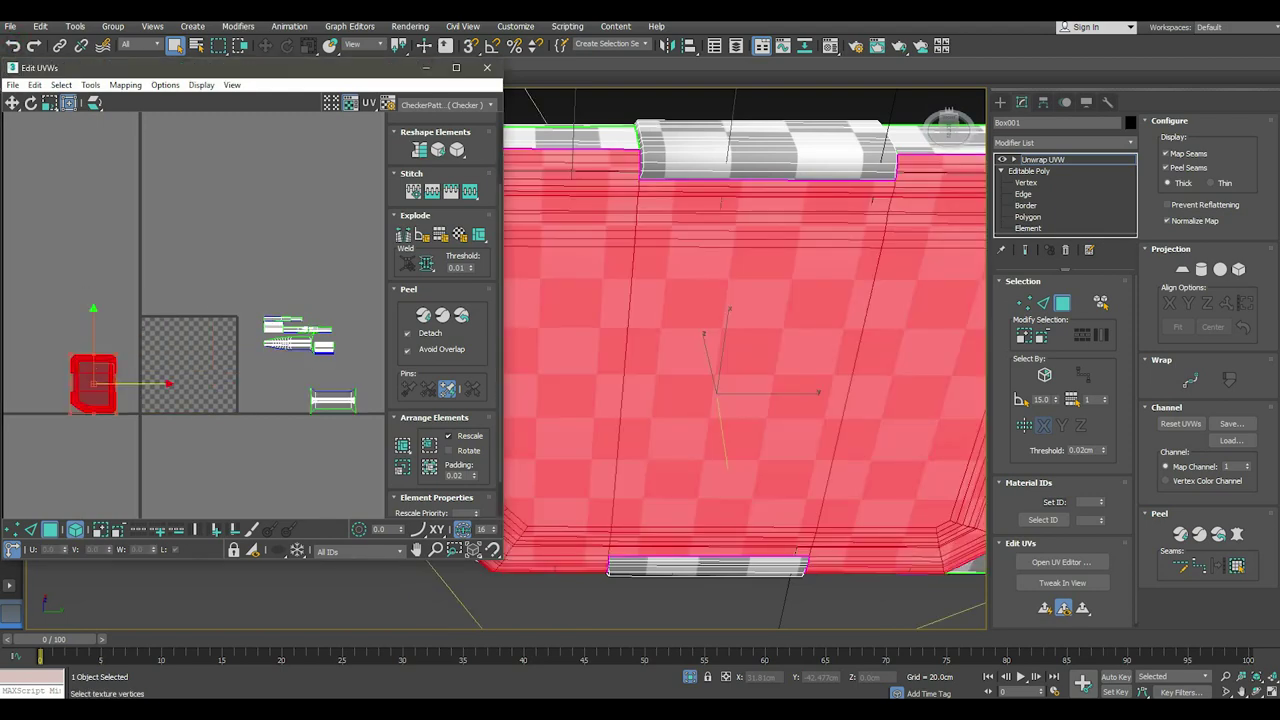
click(402, 444)
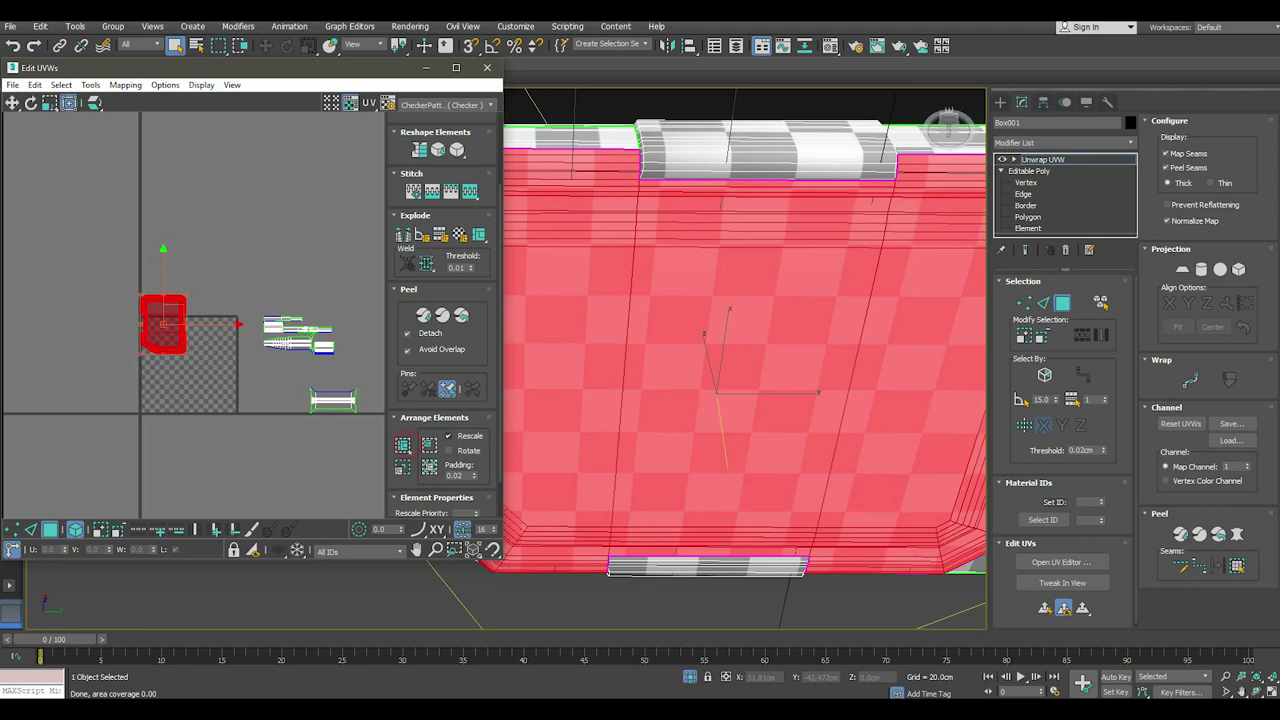
shift+click(402, 444)
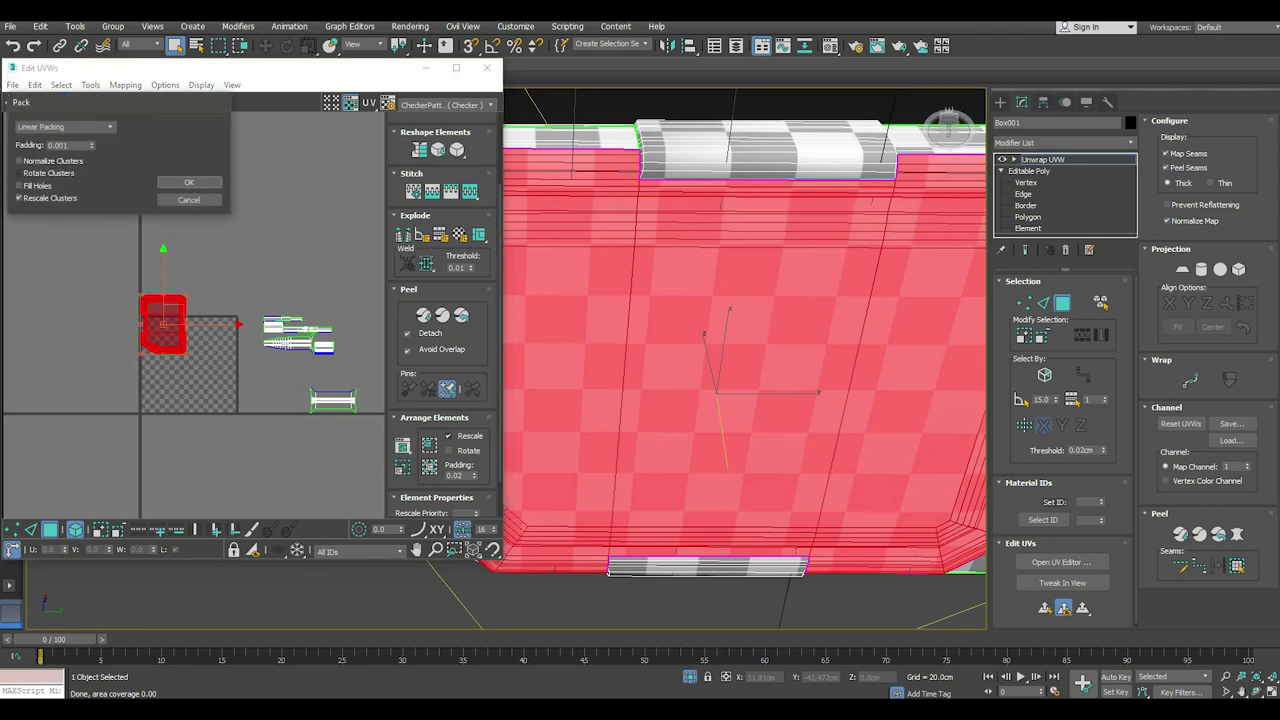
click(189, 182)
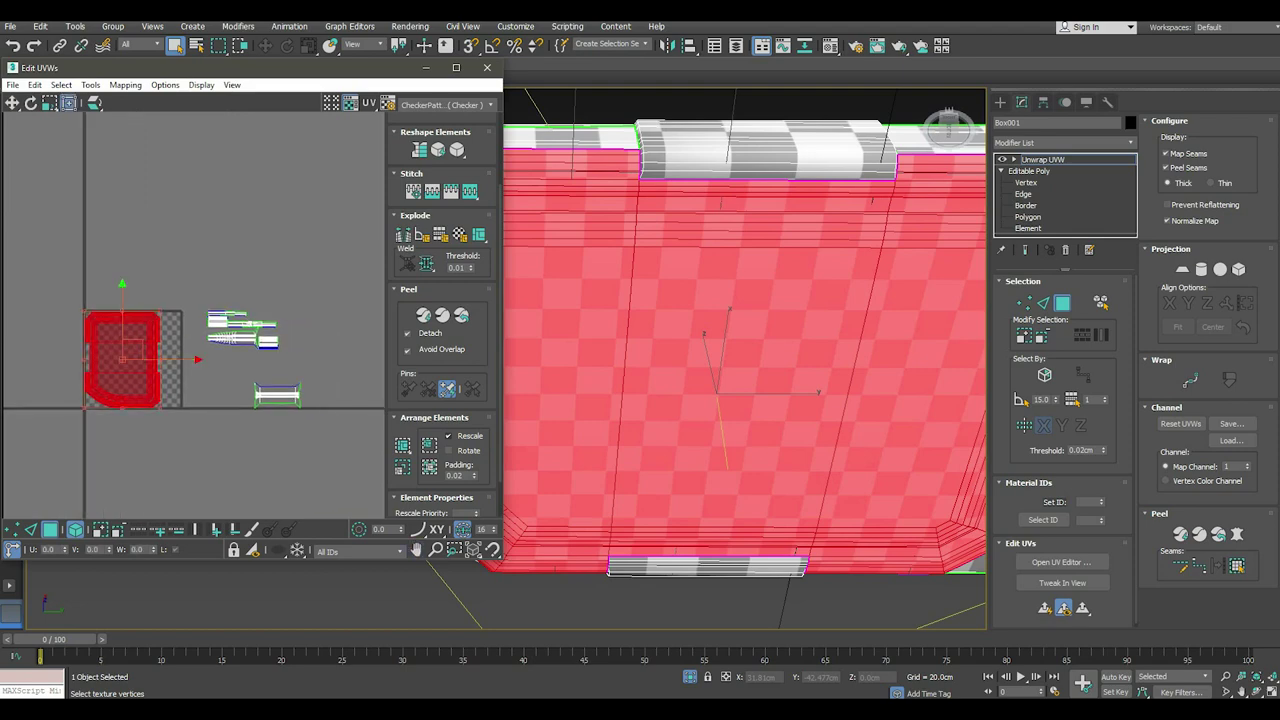
scroll(198, 264, up, 3)
drag(198, 264, 322, 354)
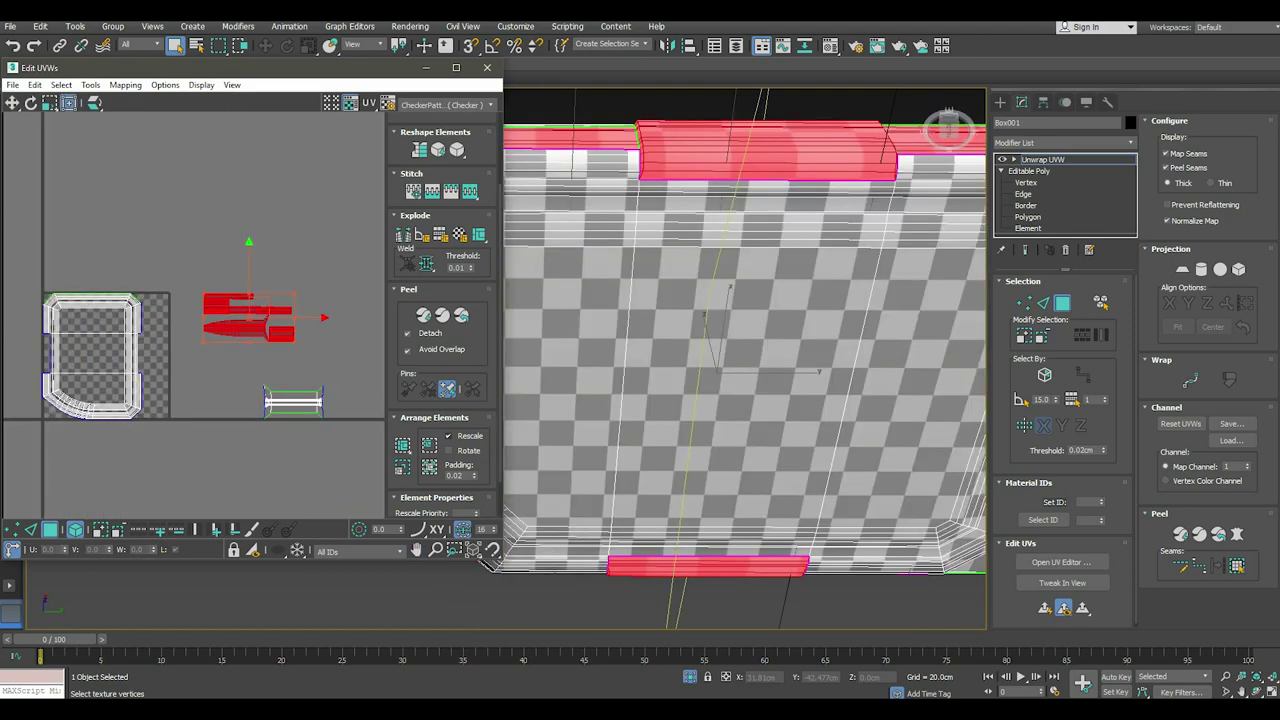
Pack the small islands together, squeeze them horizontally, and move them beside the panel UVs.
click(403, 445)
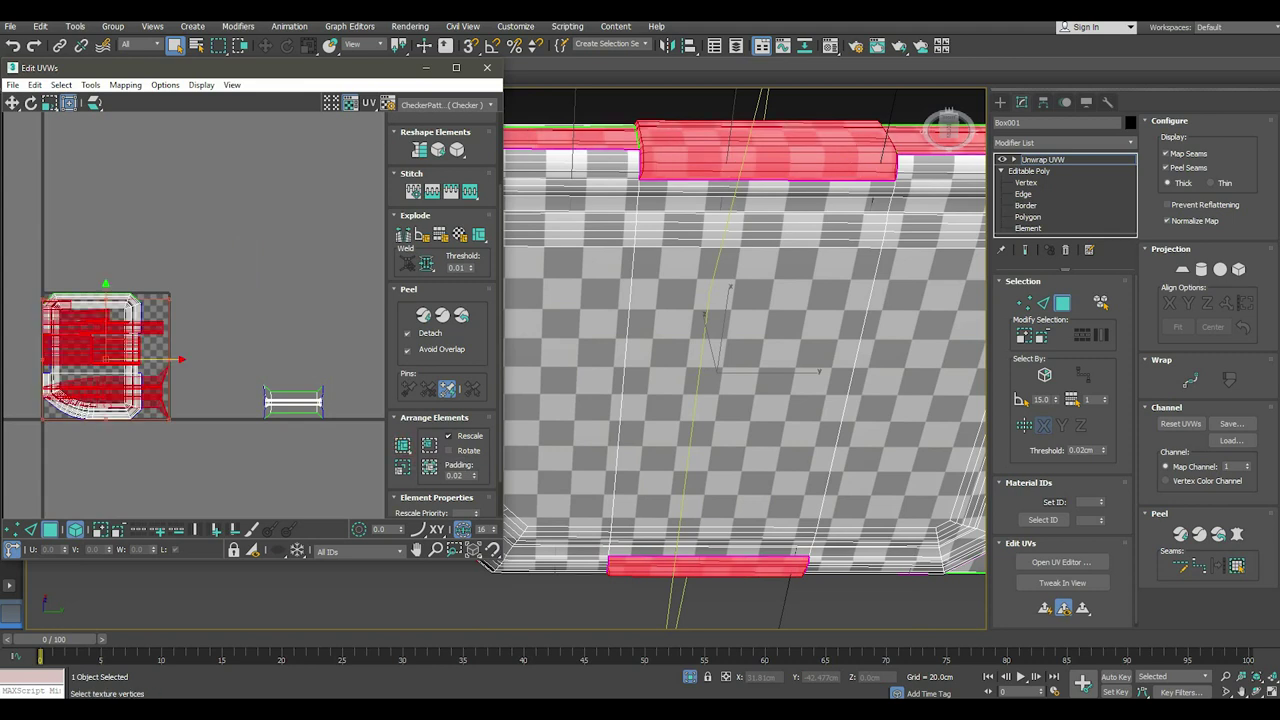
mouse_move(168, 298)
mouse_down()
mouse_move(136, 300)
mouse_move(108, 335)
mouse_move(32, 375)
mouse_up()
scroll(32, 375, up, 3)
scroll(120, 378, up, 2)
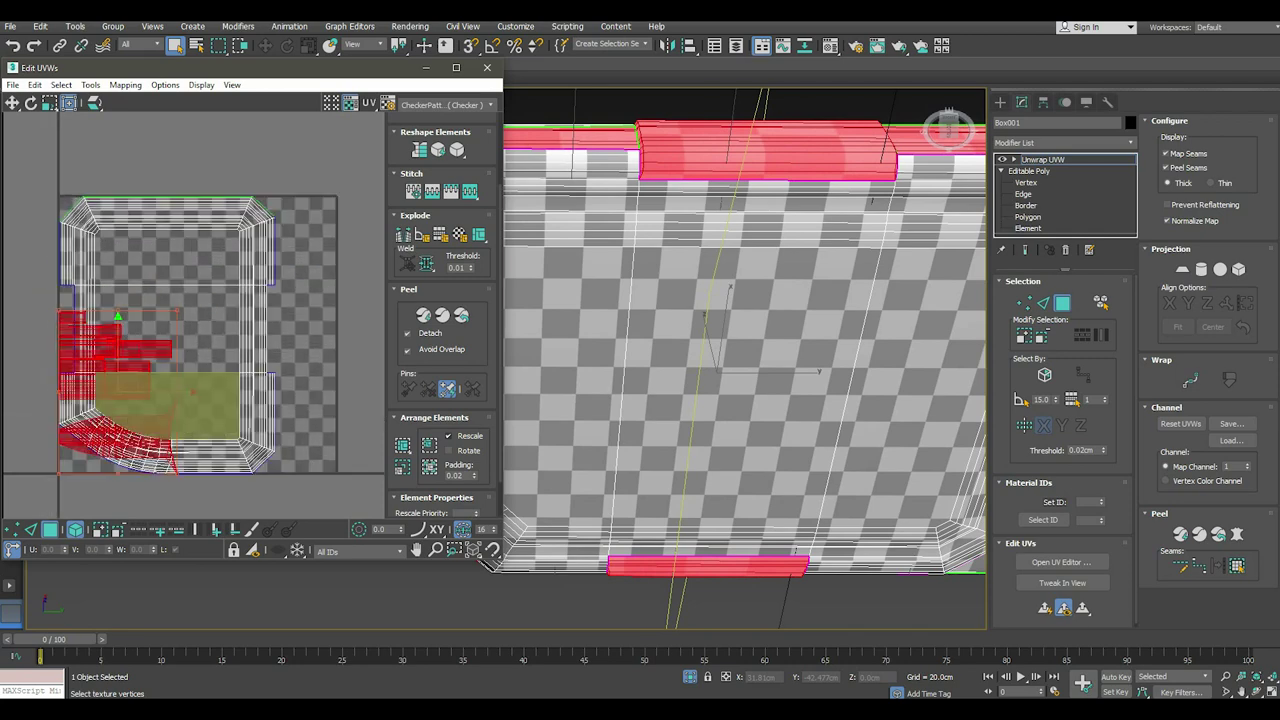
scroll(120, 378, down, 5)
scroll(120, 378, up, 2)
drag(110, 390, 247, 390)
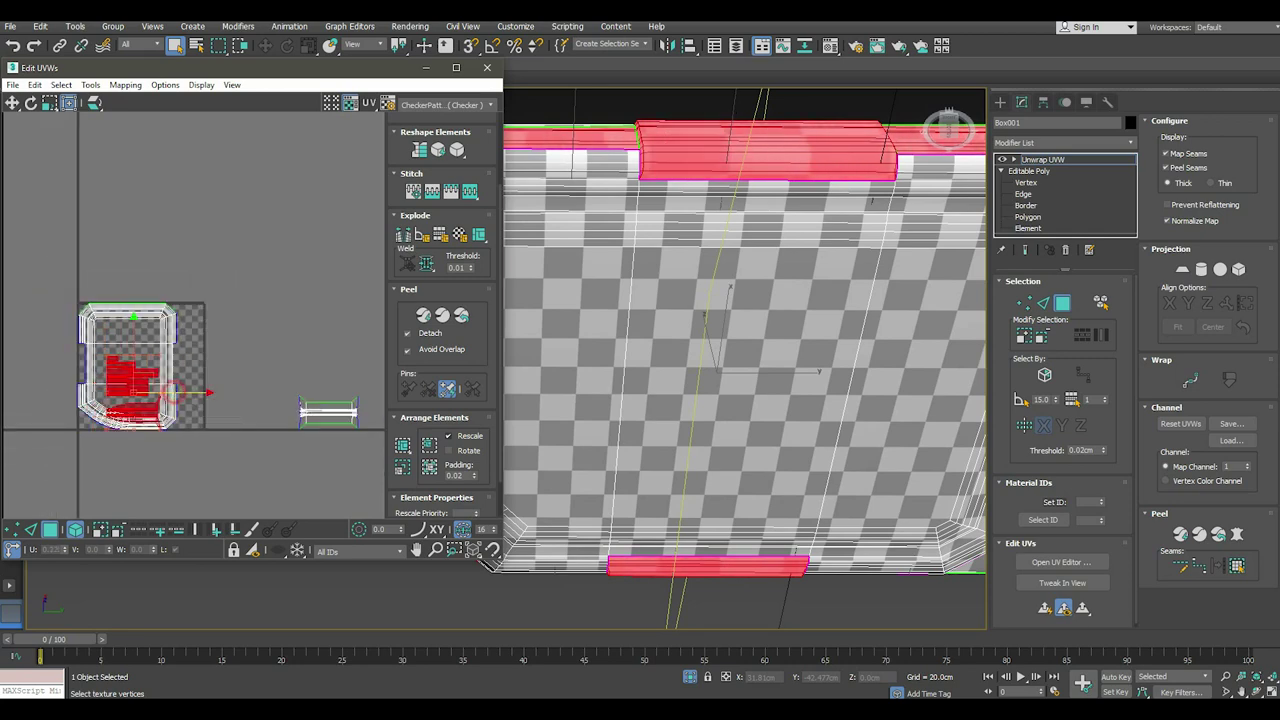
scroll(260, 376, up, 2)
scroll(260, 376, up, 2)
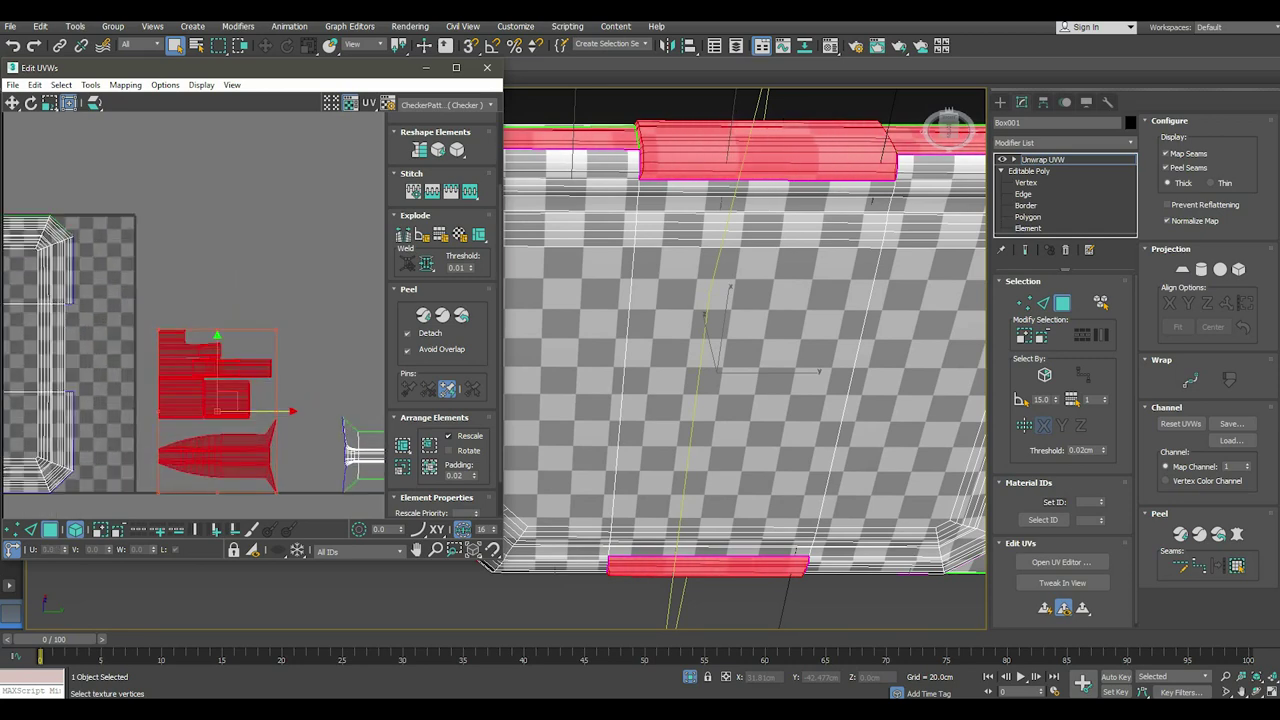
drag(217, 400, 217, 345)
click(323, 323)
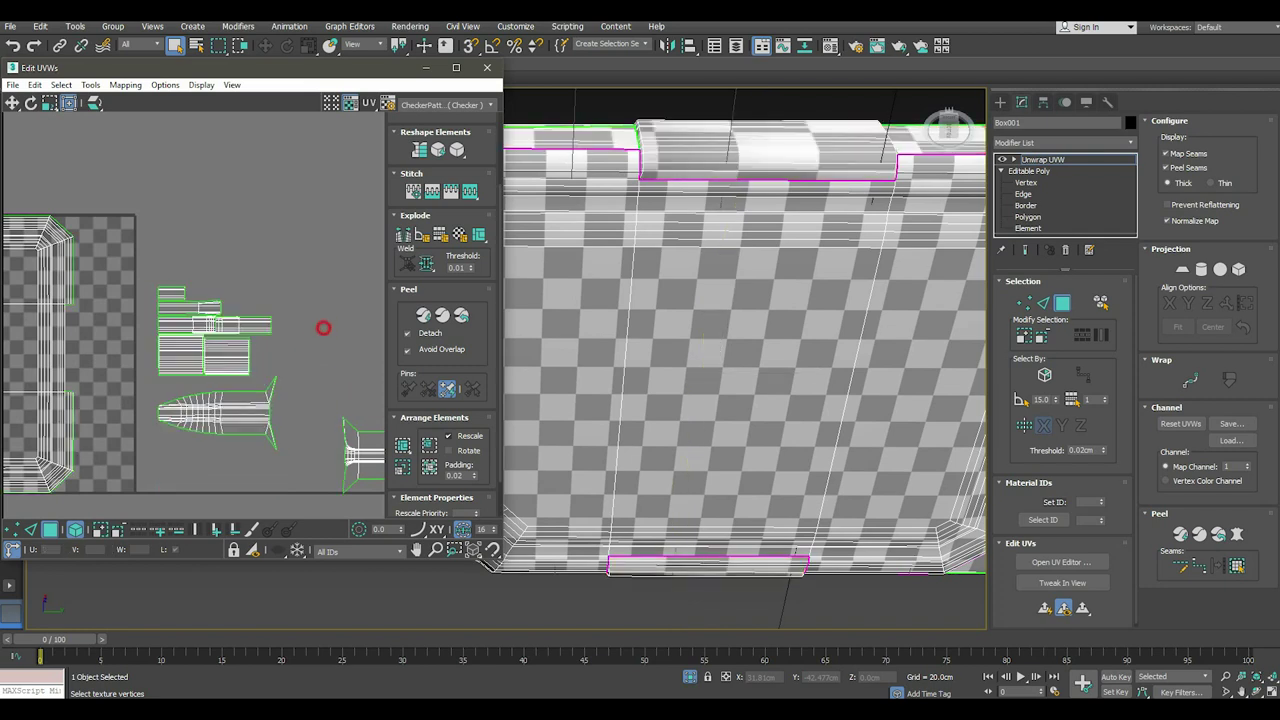
Rotate the horizontal UV strip upright and slide it across into the tile.
scroll(318, 328, down, 3)
click(316, 390)
click(403, 446)
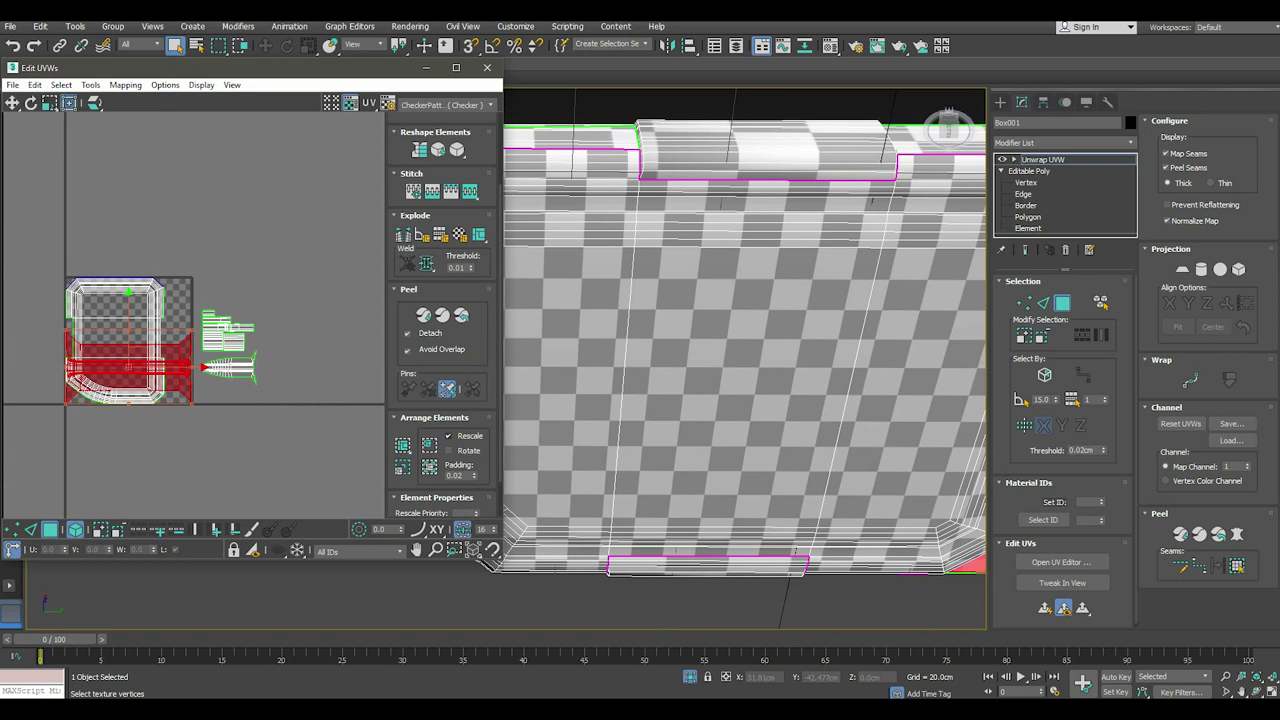
click(31, 103)
drag(128, 367, 128, 400)
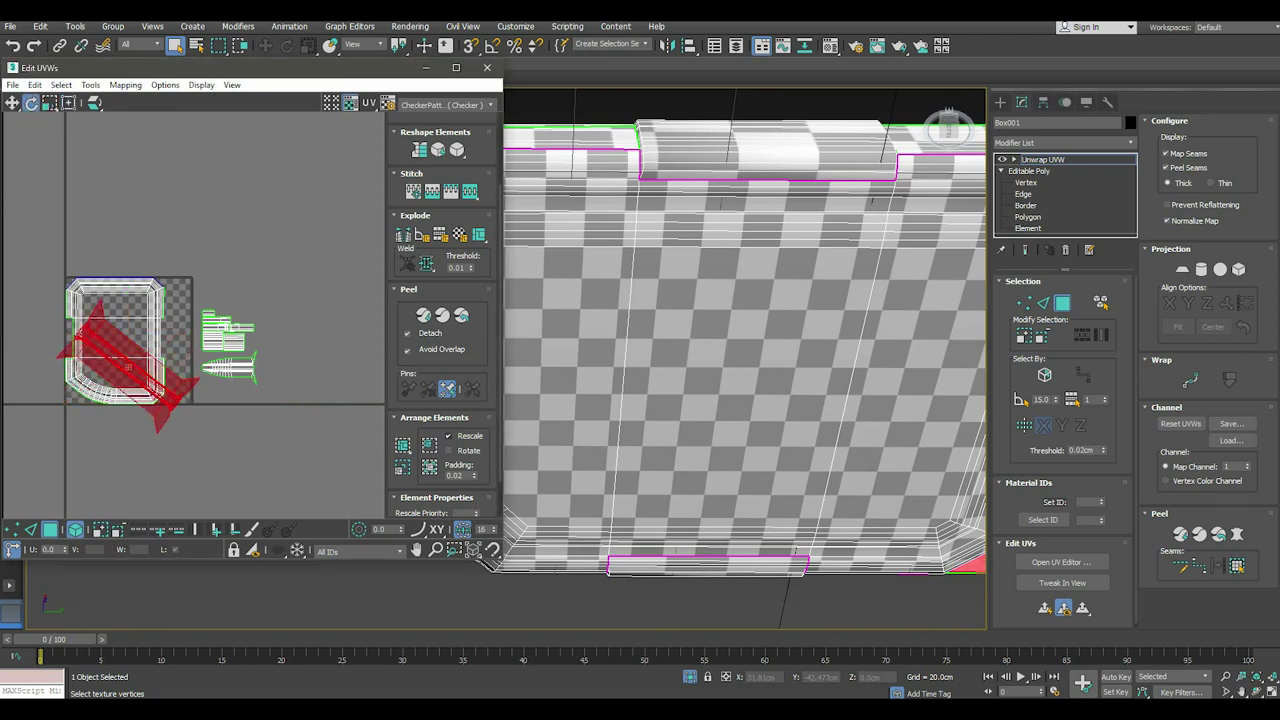
click(12, 46)
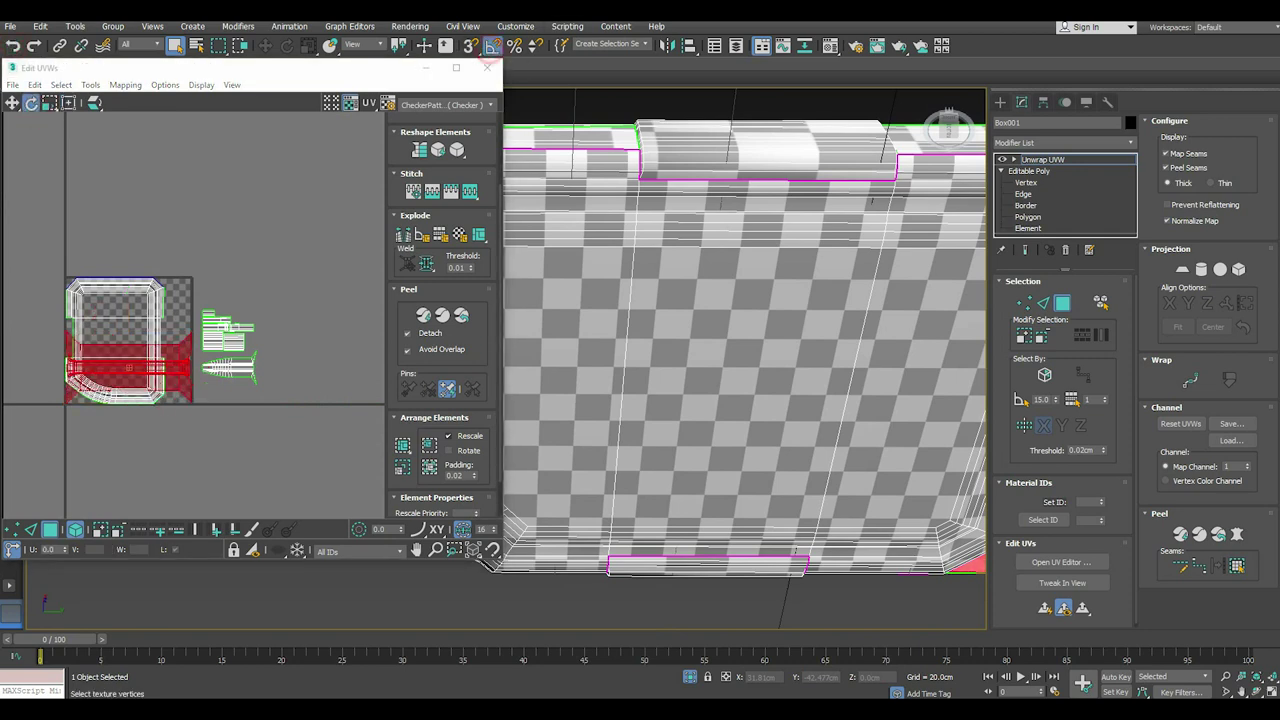
drag(128, 367, 128, 430)
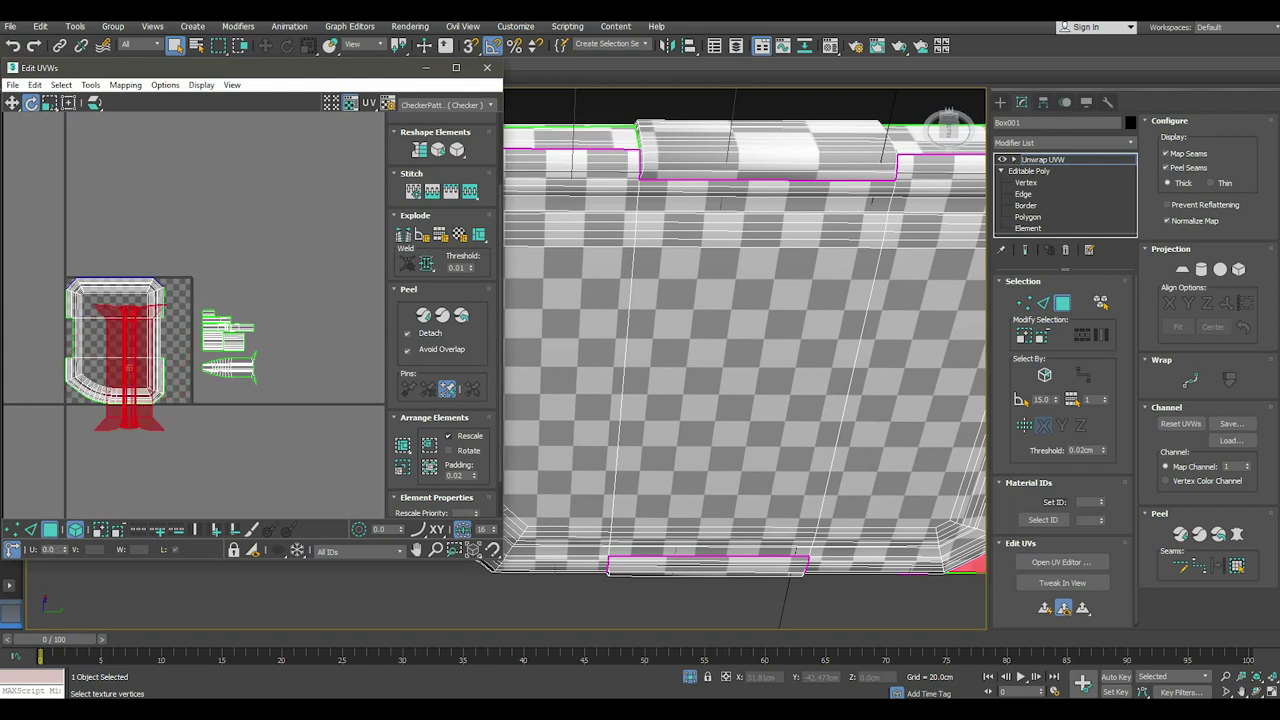
drag(128, 365, 101, 341)
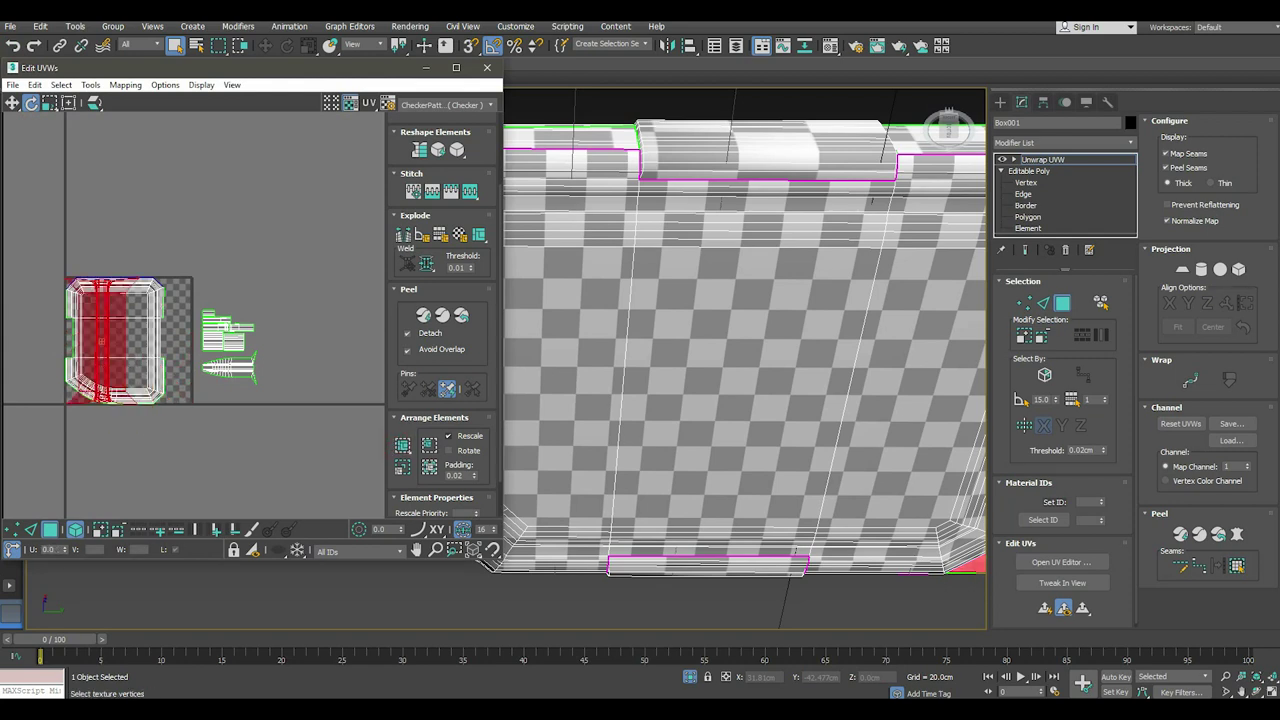
click(68, 103)
scroll(143, 387, up, 2)
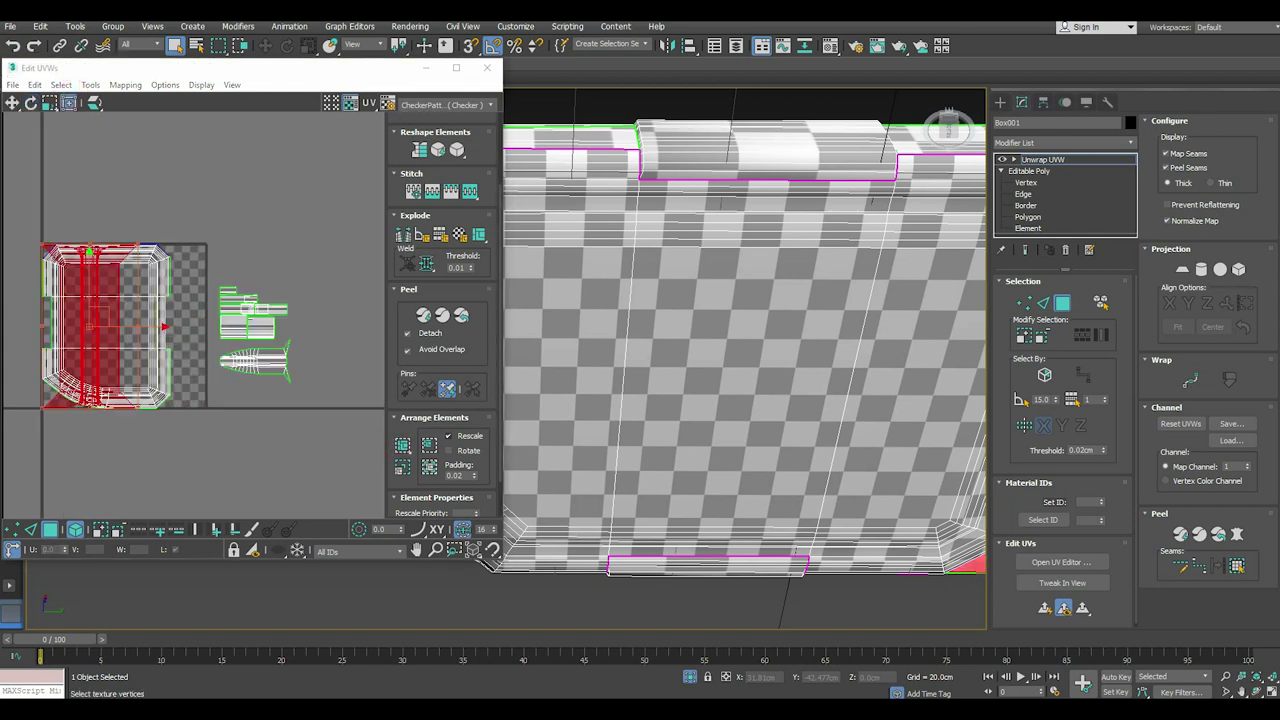
drag(130, 326, 200, 326)
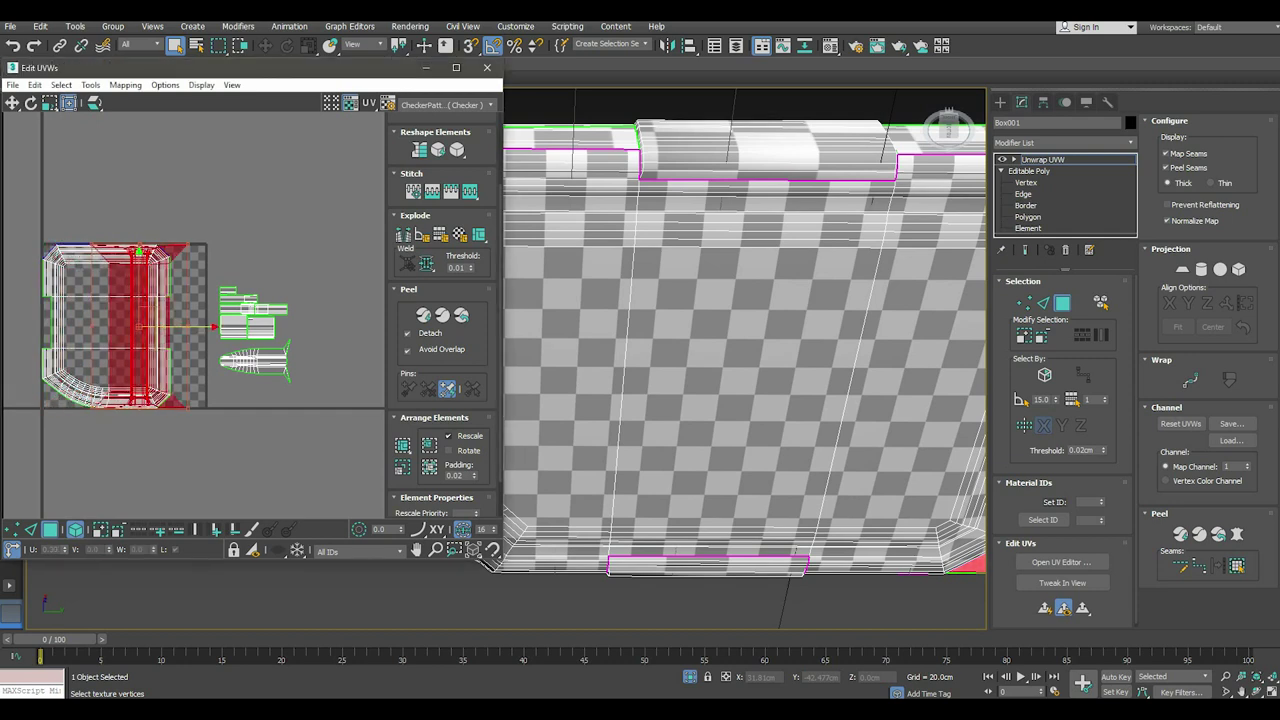
Select the U-shaped front face island and move it left in the tile.
click(85, 320)
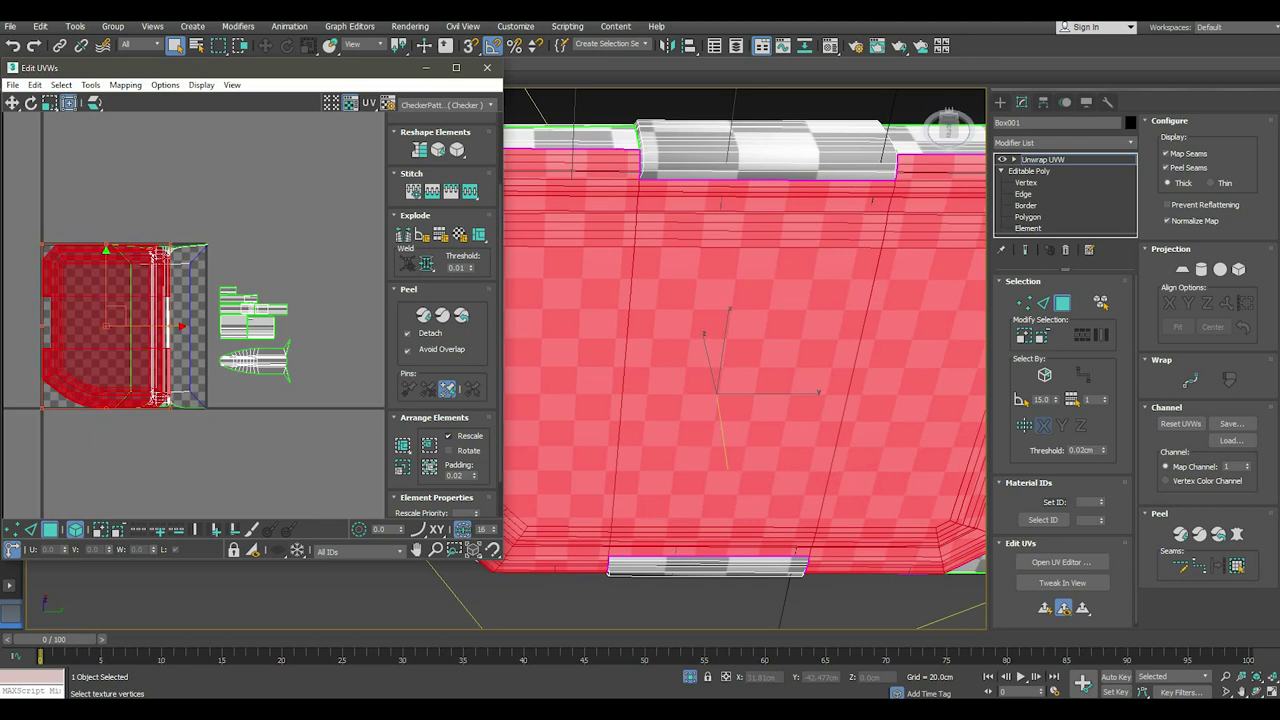
drag(42, 407, 44, 411)
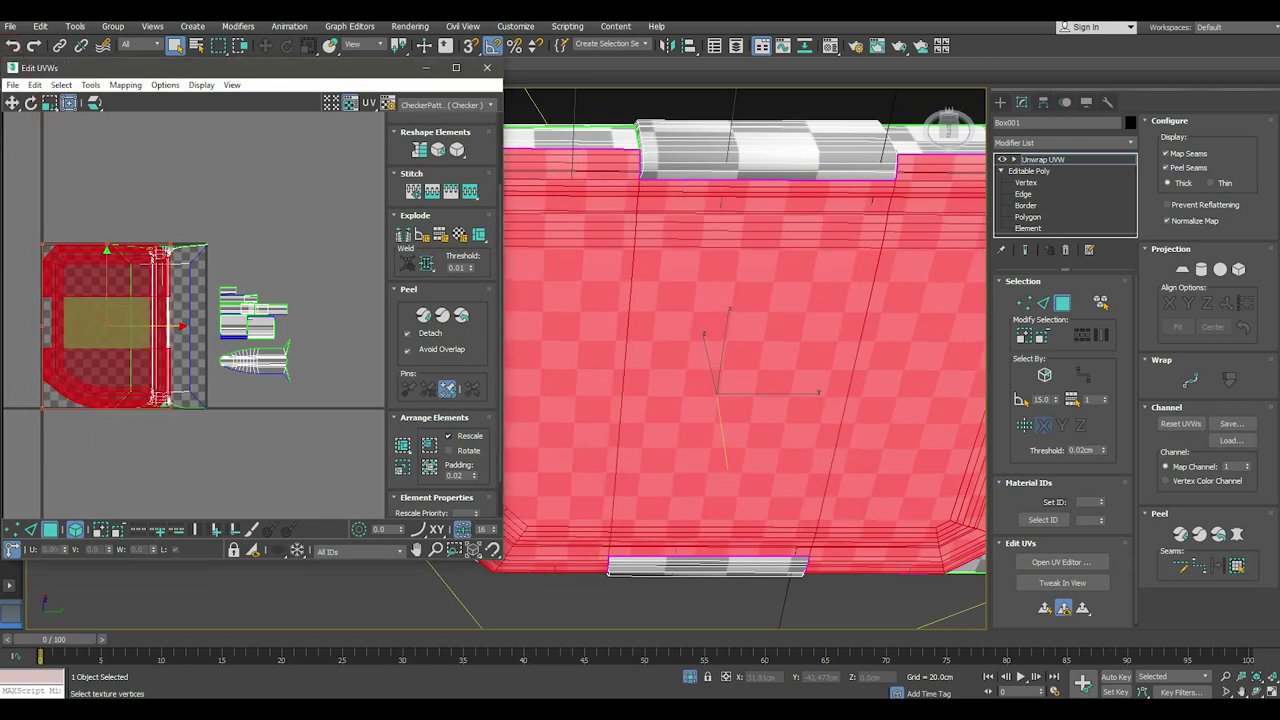
click(300, 180)
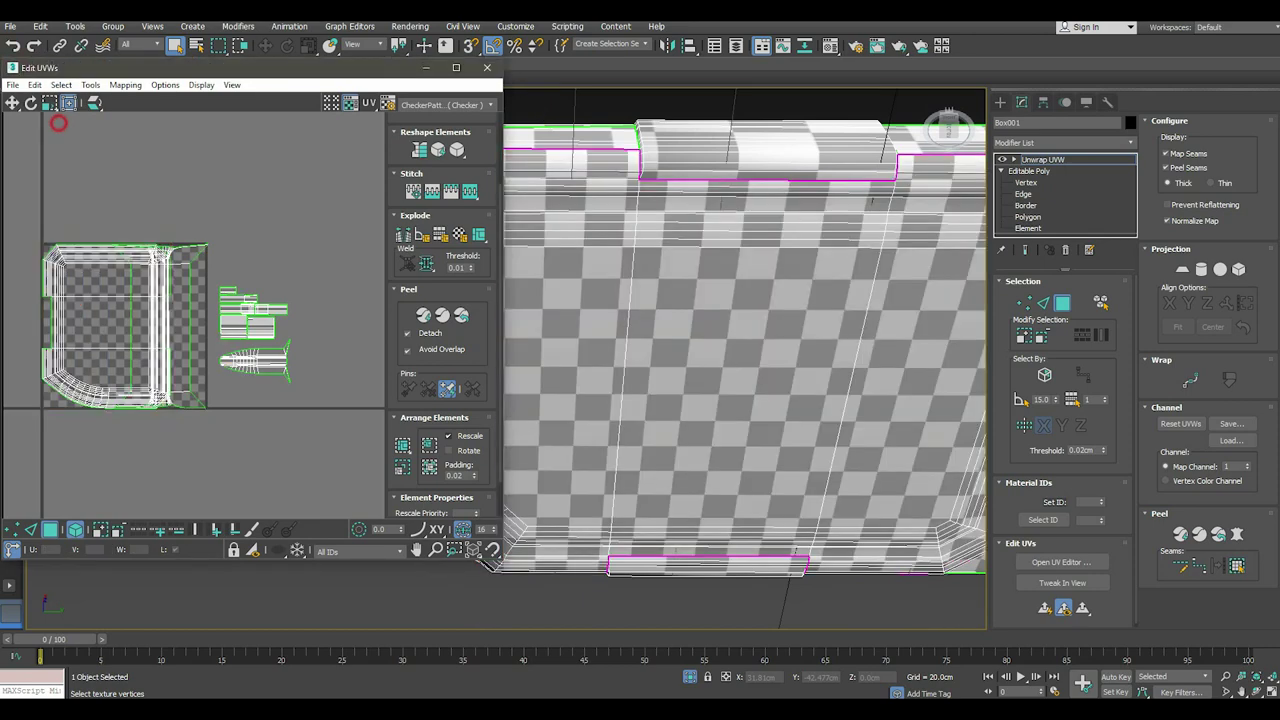
click(49, 103)
click(49, 120)
drag(62, 264, 150, 350)
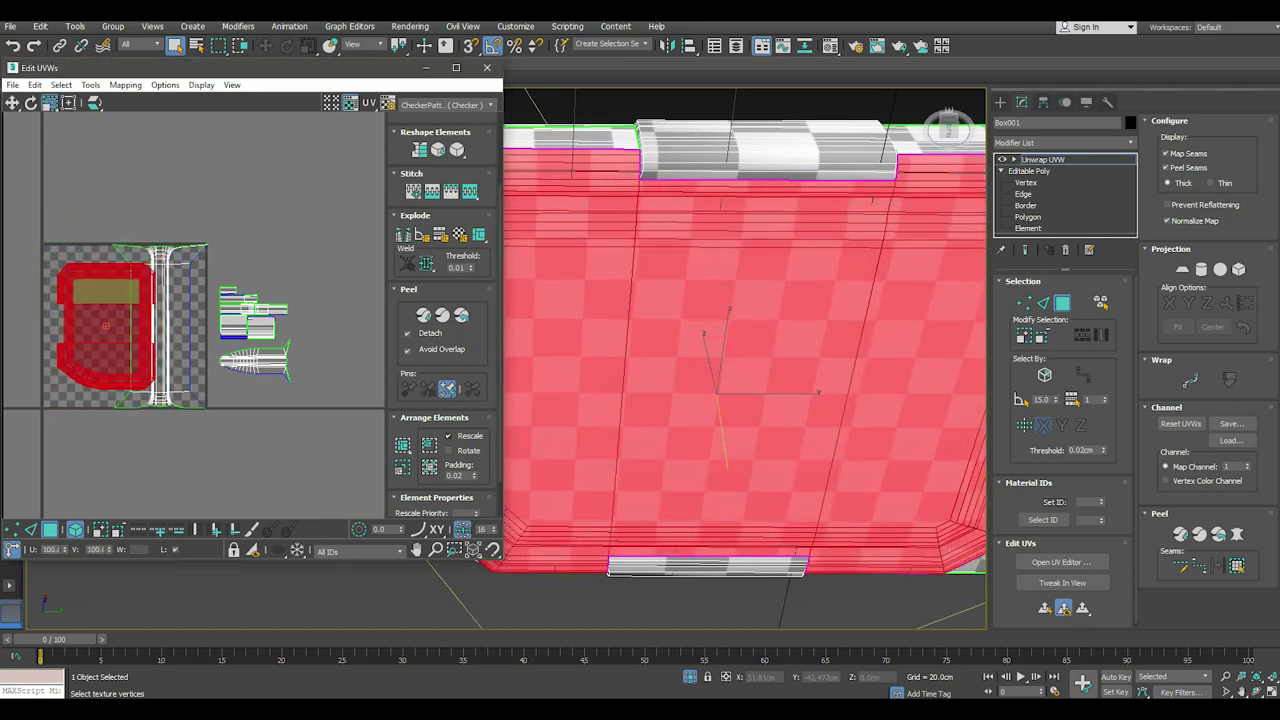
scroll(75, 268, up, 2)
scroll(75, 268, up, 2)
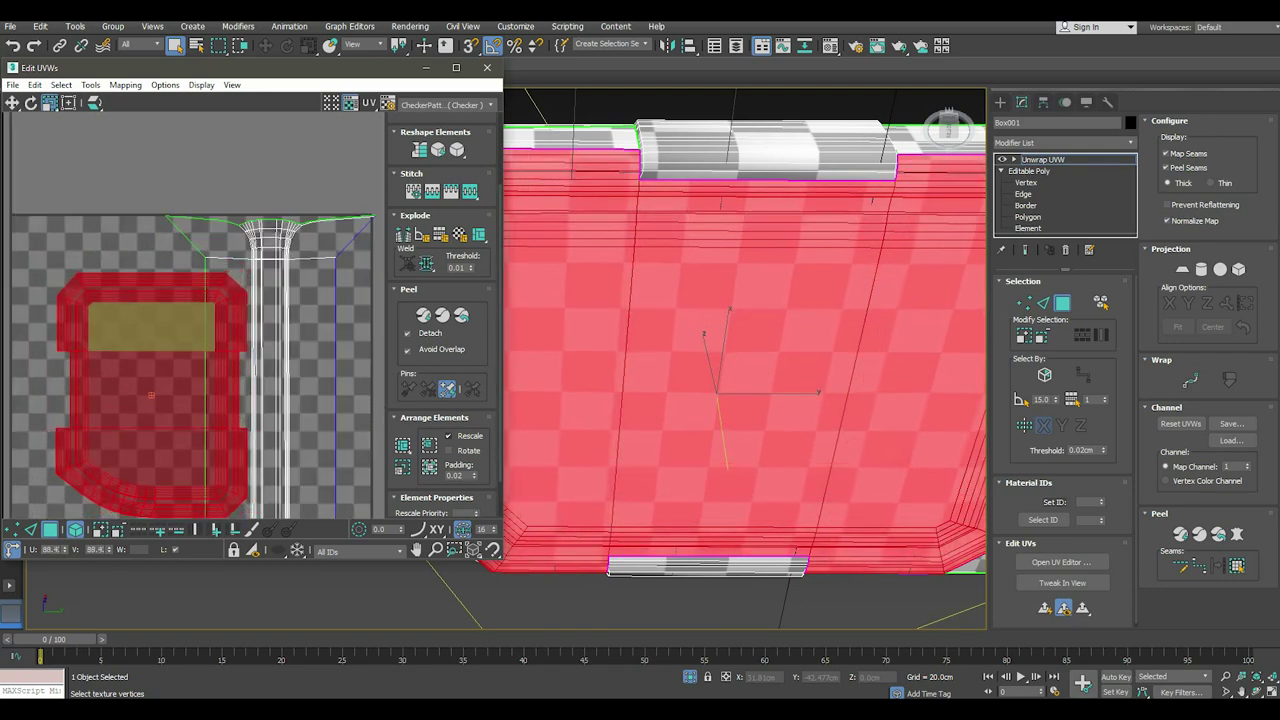
scroll(244, 144, down, 2)
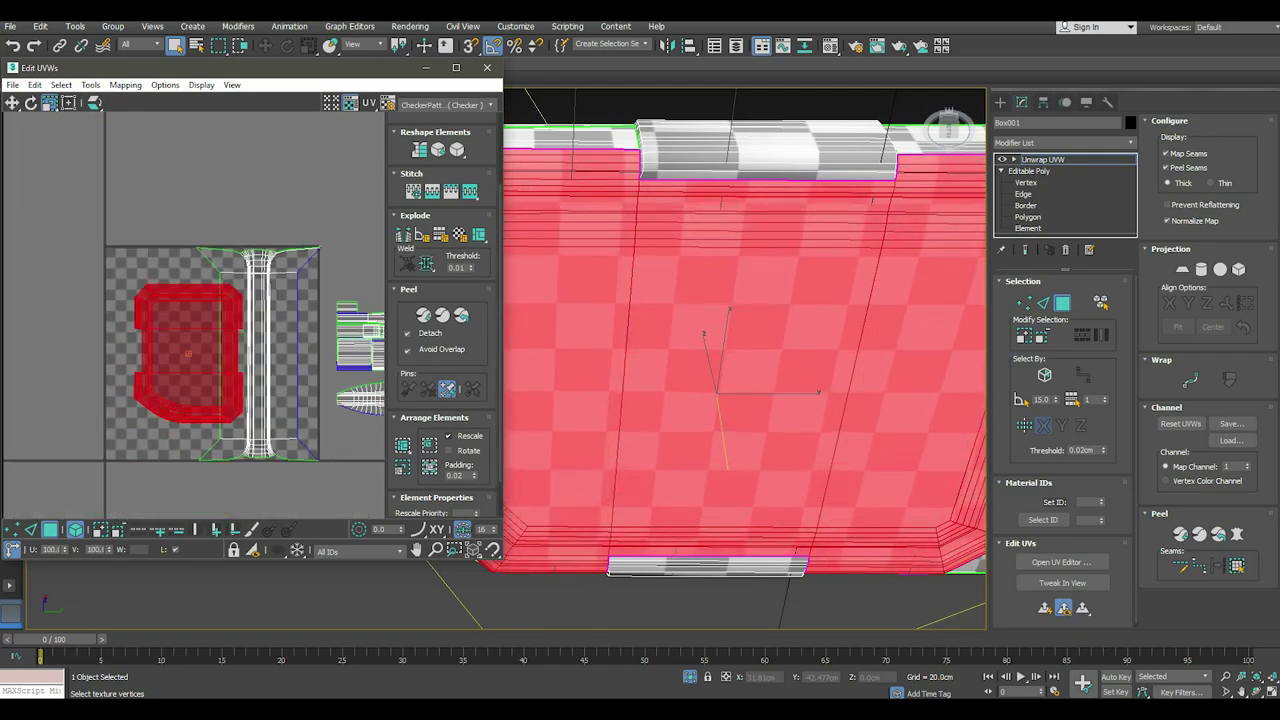
click(188, 353)
drag(188, 360, 162, 360)
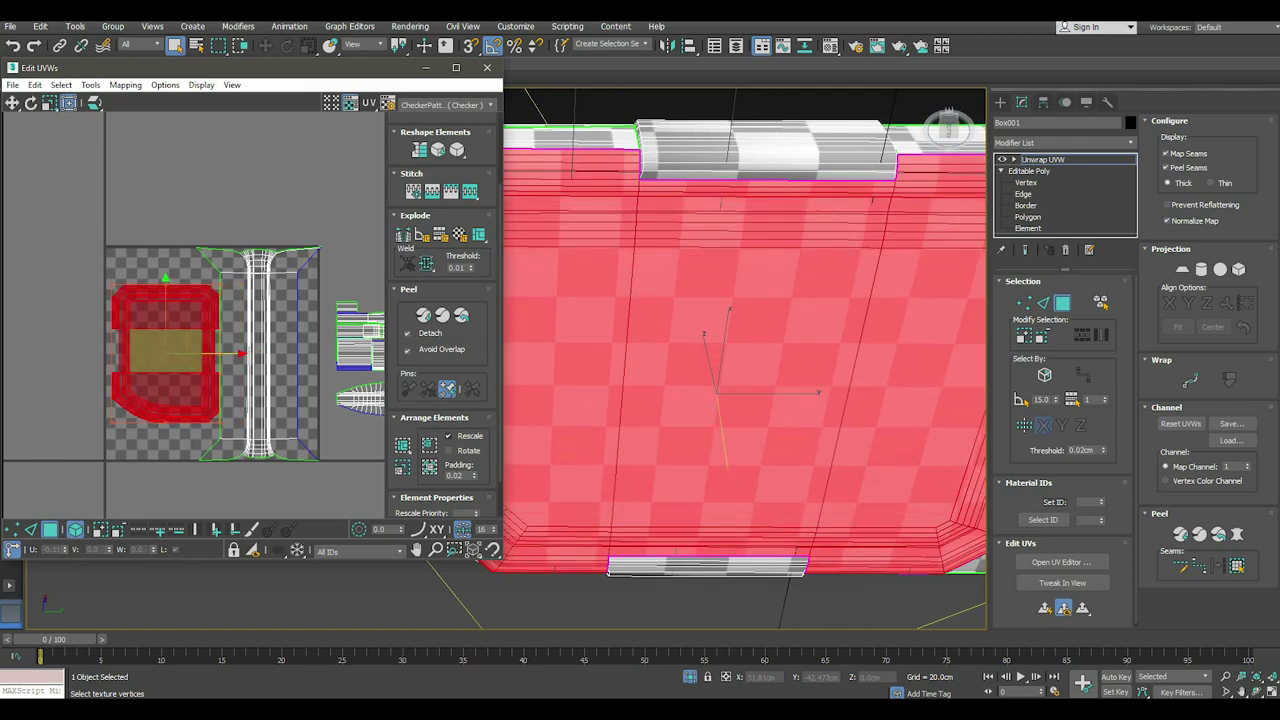
Shrink the centre column island and move it down together with the front island.
click(283, 355)
click(258, 380)
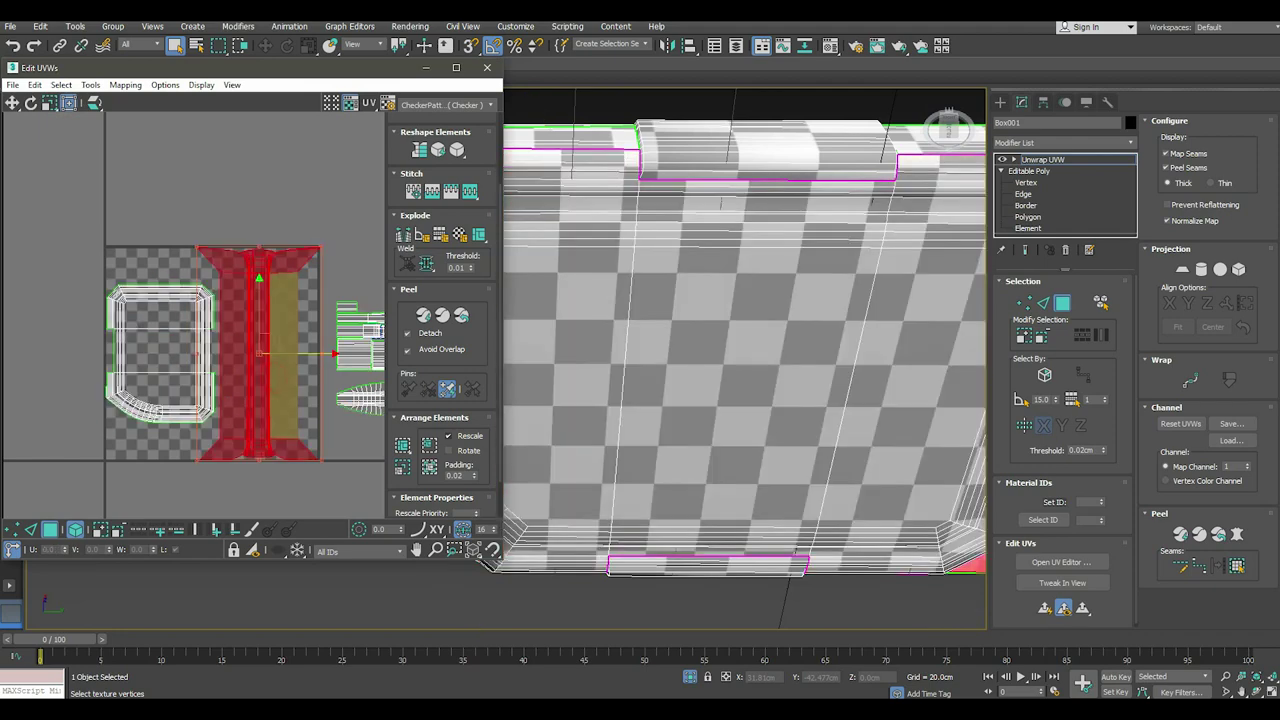
drag(258, 380, 230, 380)
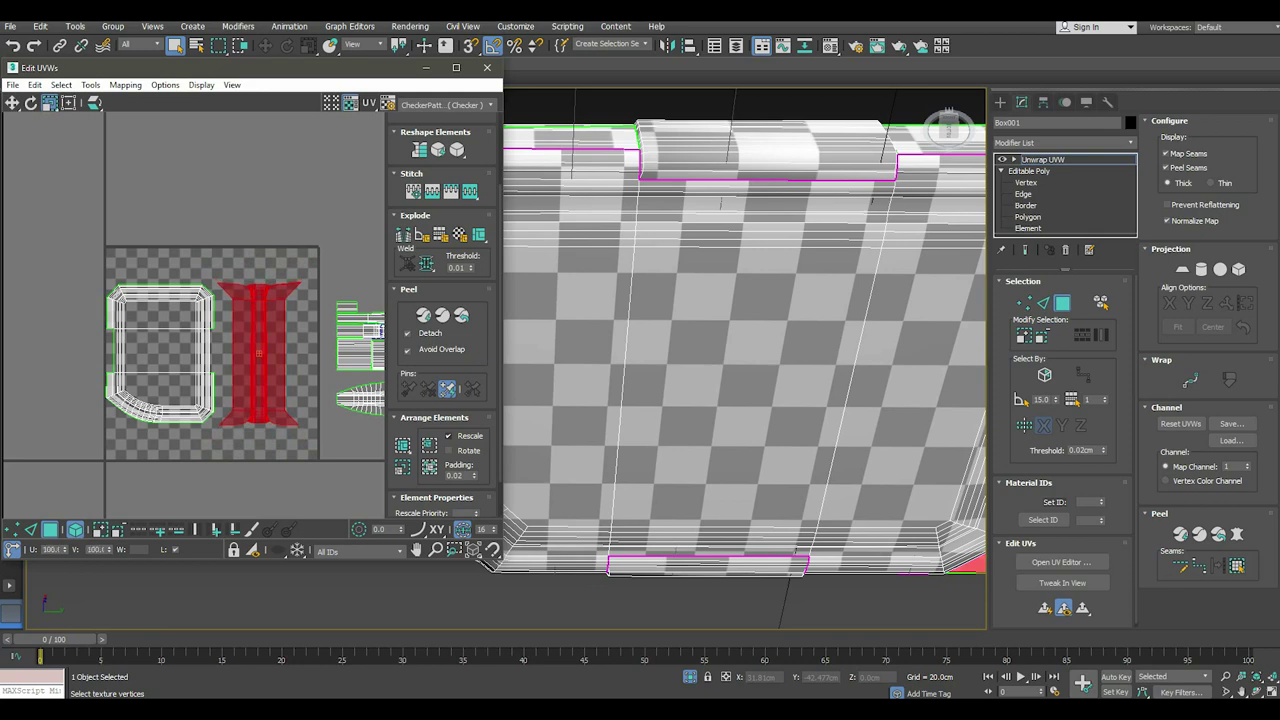
ctrl+click(165, 360)
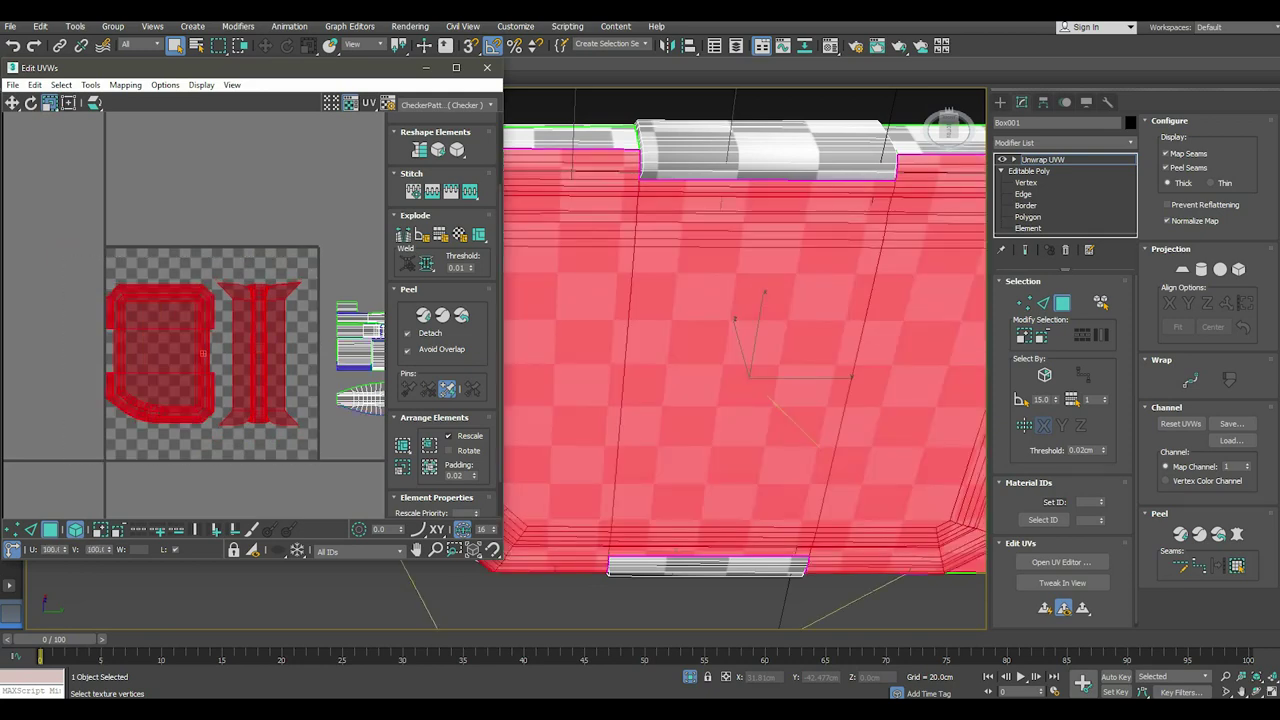
click(69, 103)
drag(205, 293, 205, 325)
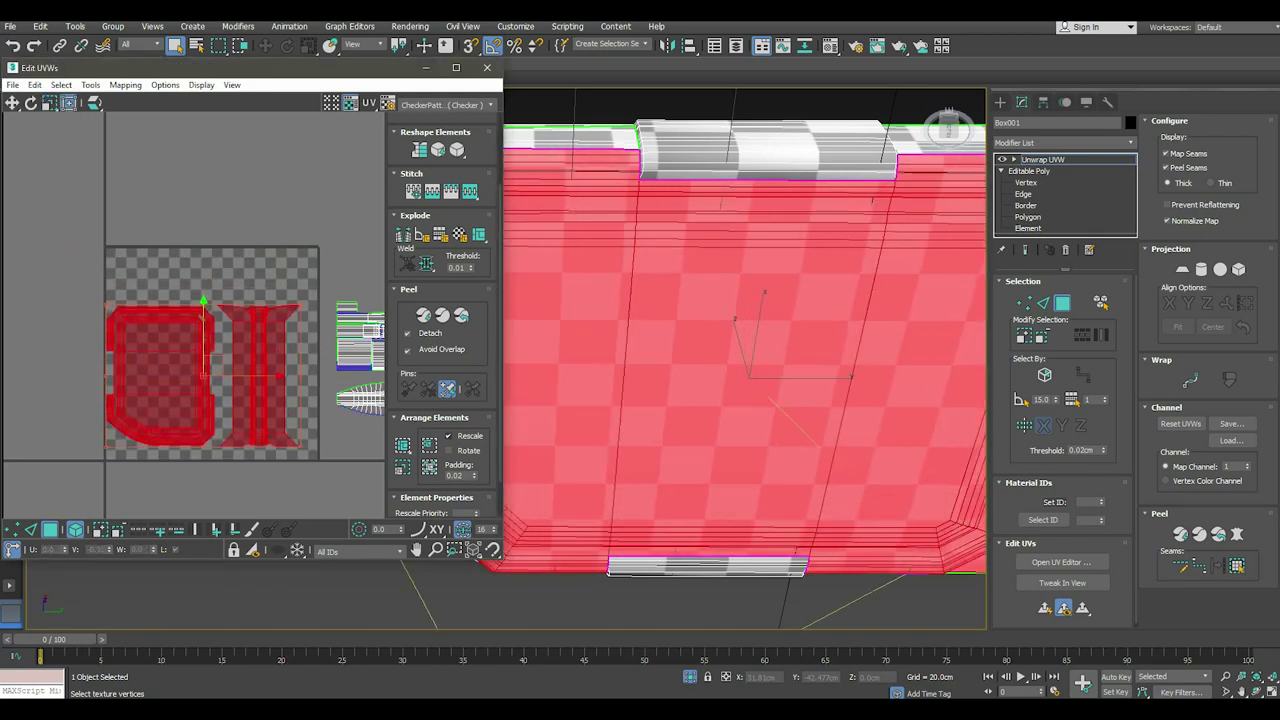
scroll(160, 350, down, 3)
click(280, 430)
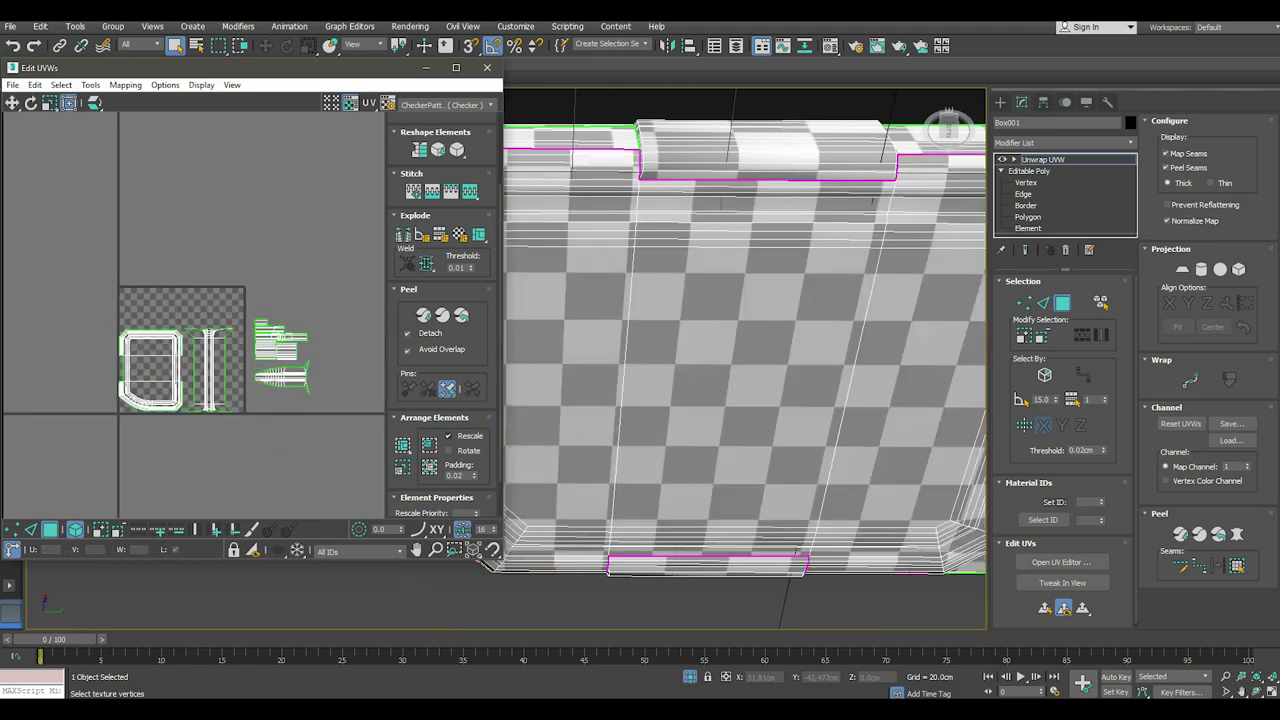
Scale the long fish-shaped strip island and place it along the top of the tile.
scroll(100, 370, up, 2)
scroll(88, 376, up, 5)
scroll(90, 370, down, 5)
scroll(97, 365, up, 1)
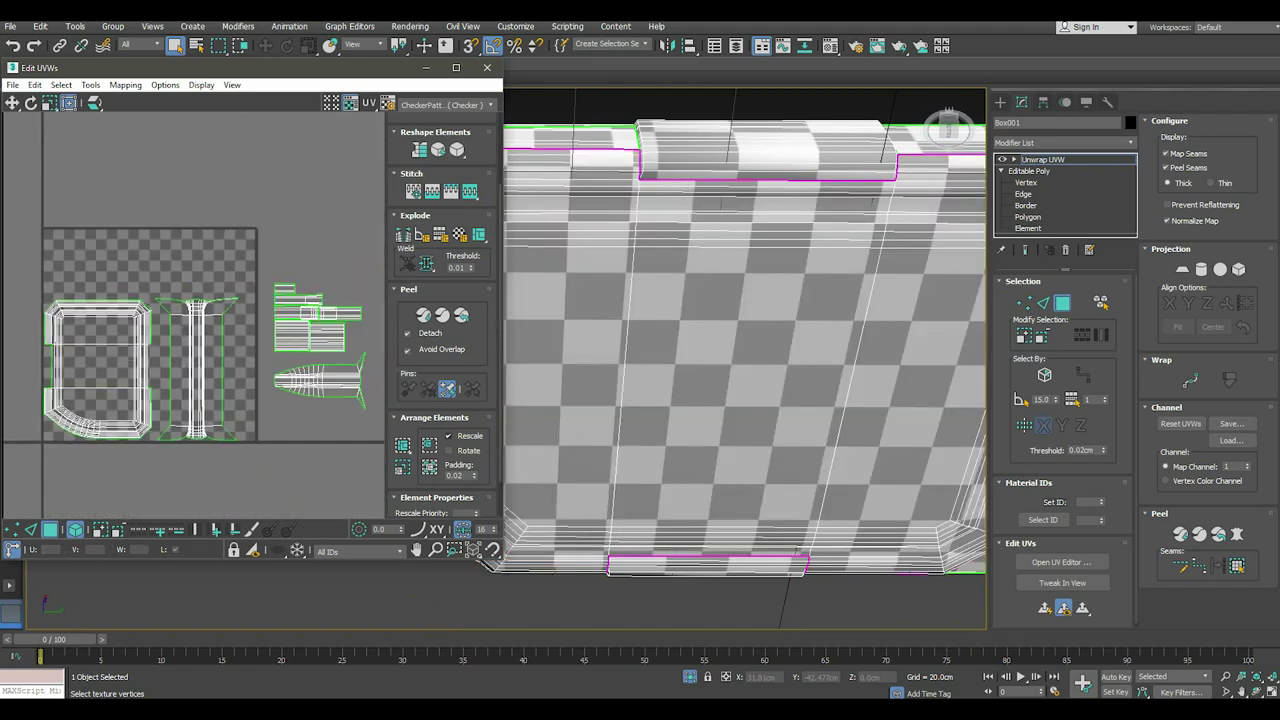
click(313, 379)
click(402, 444)
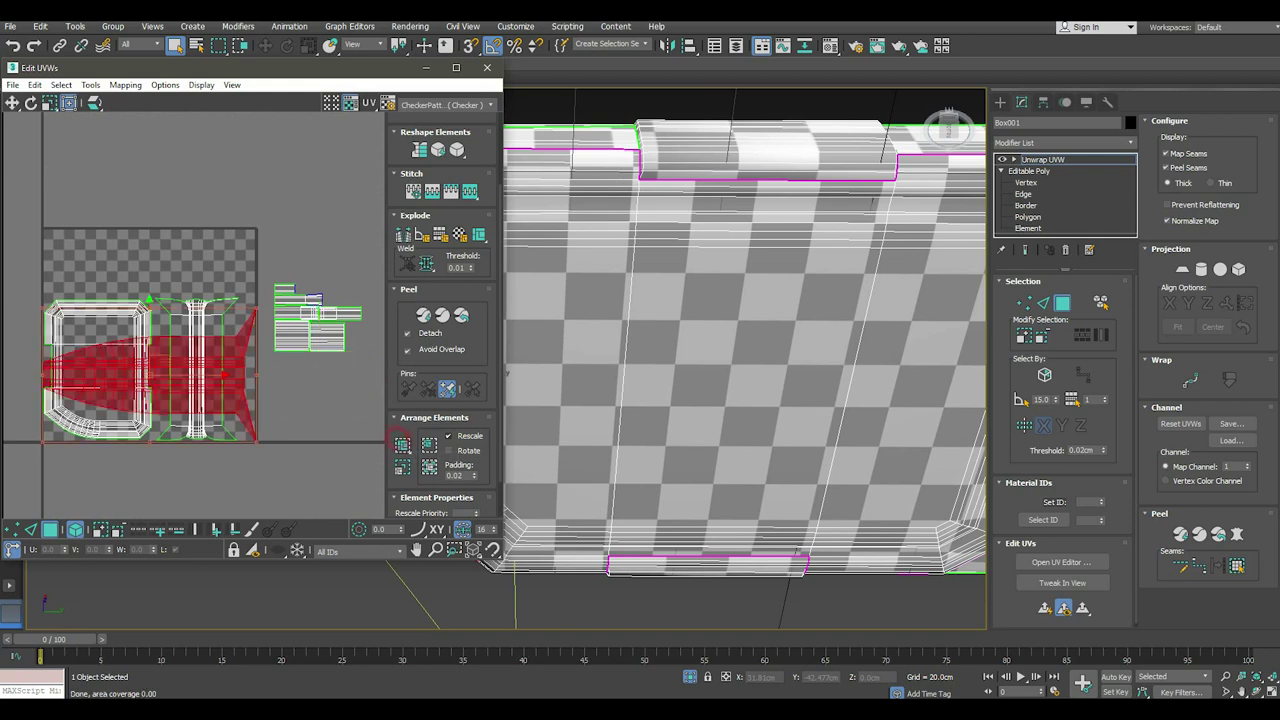
drag(145, 320, 145, 216)
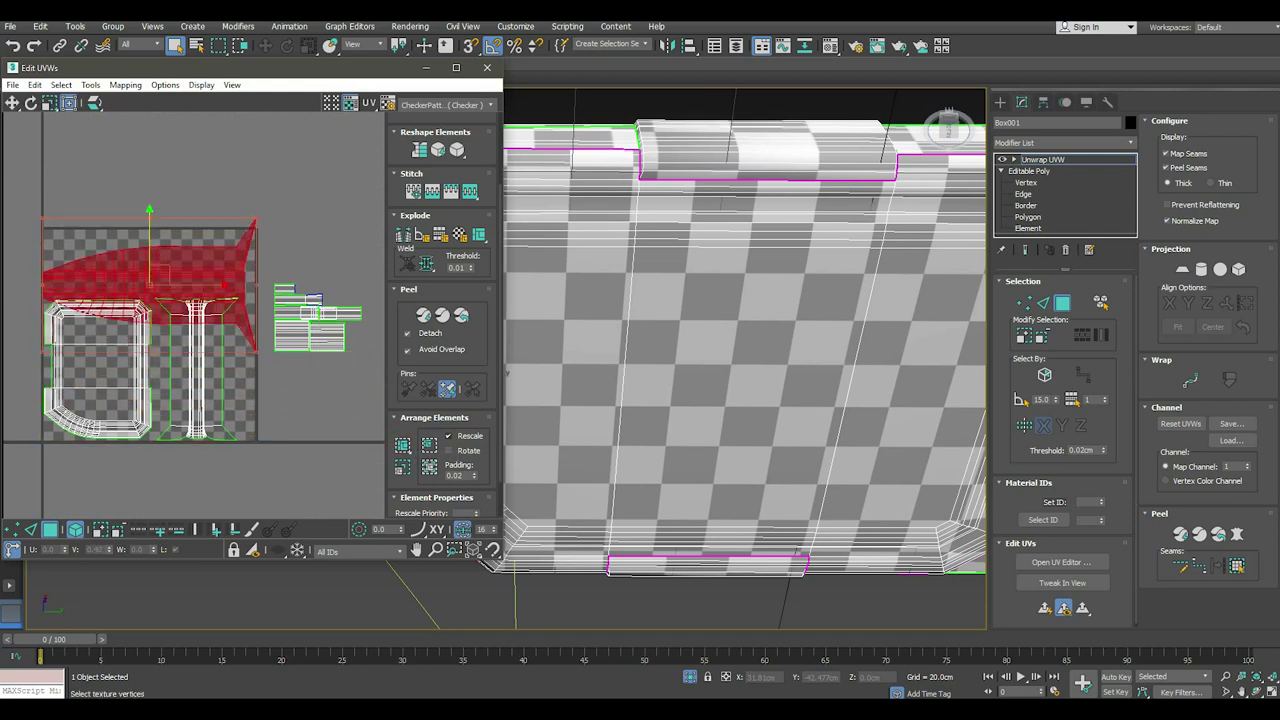
key(z)
alt+middle_drag(730, 380, 740, 330)
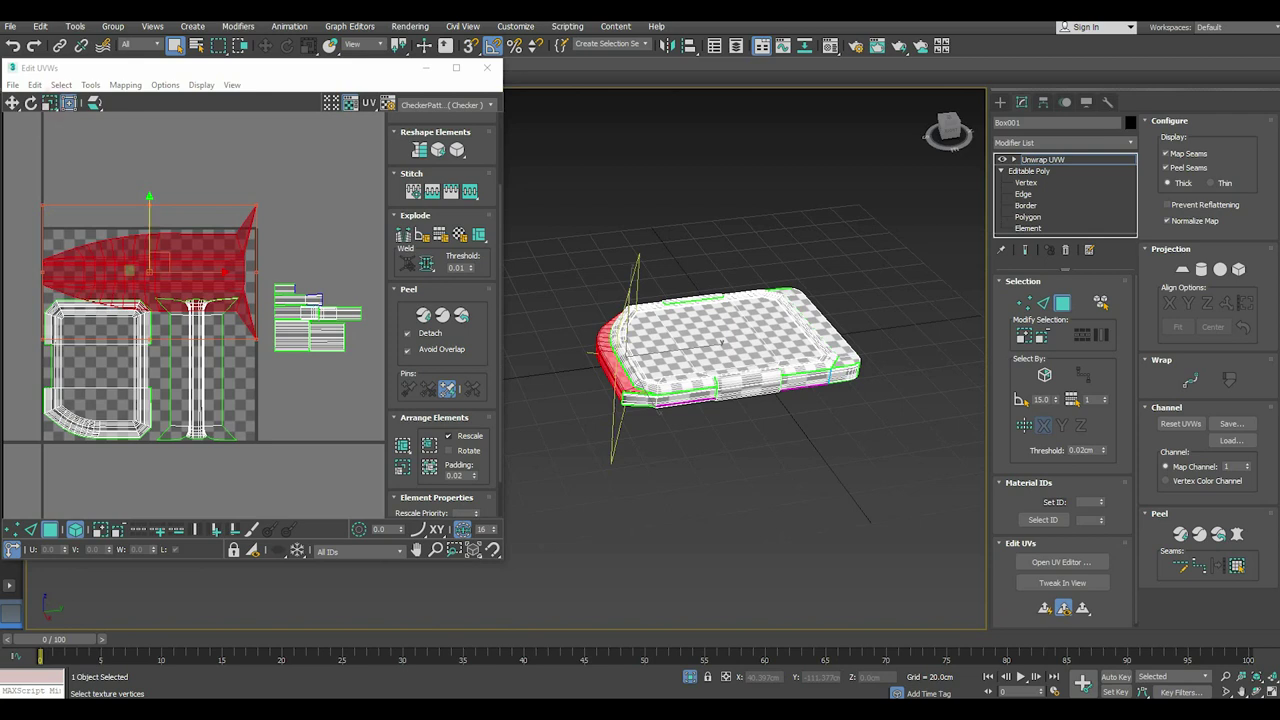
Deselect the fish island and save the scene file.
key(ctrl+d)
key(alt+f)
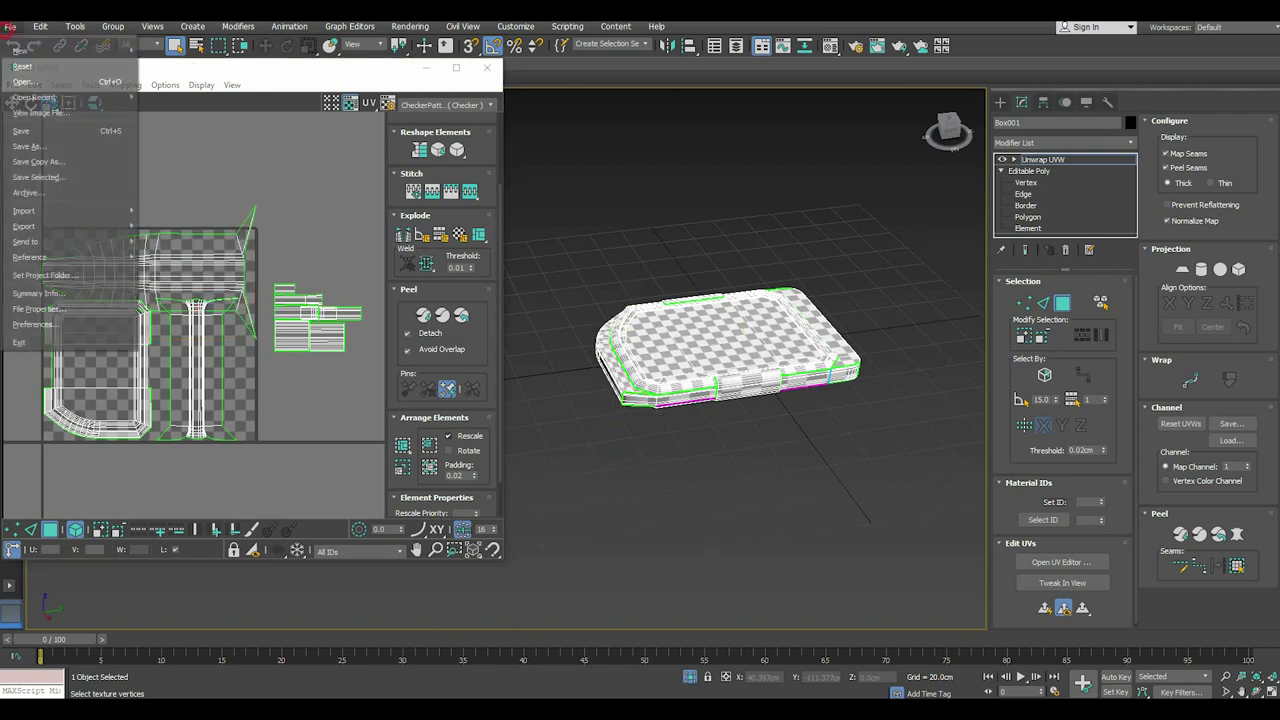
key(s)
Undo the fish island's rescaling and move it left in the tile.
key(ctrl+z)
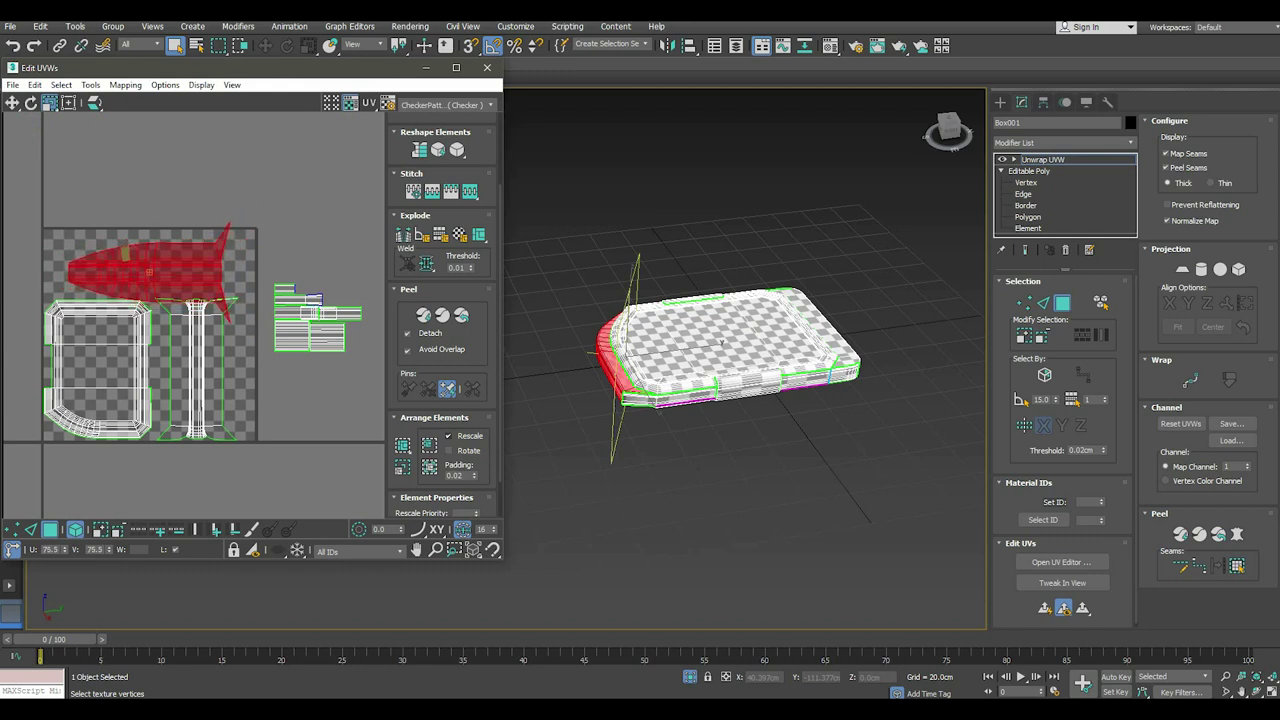
key(ctrl+z)
key(ctrl+z)
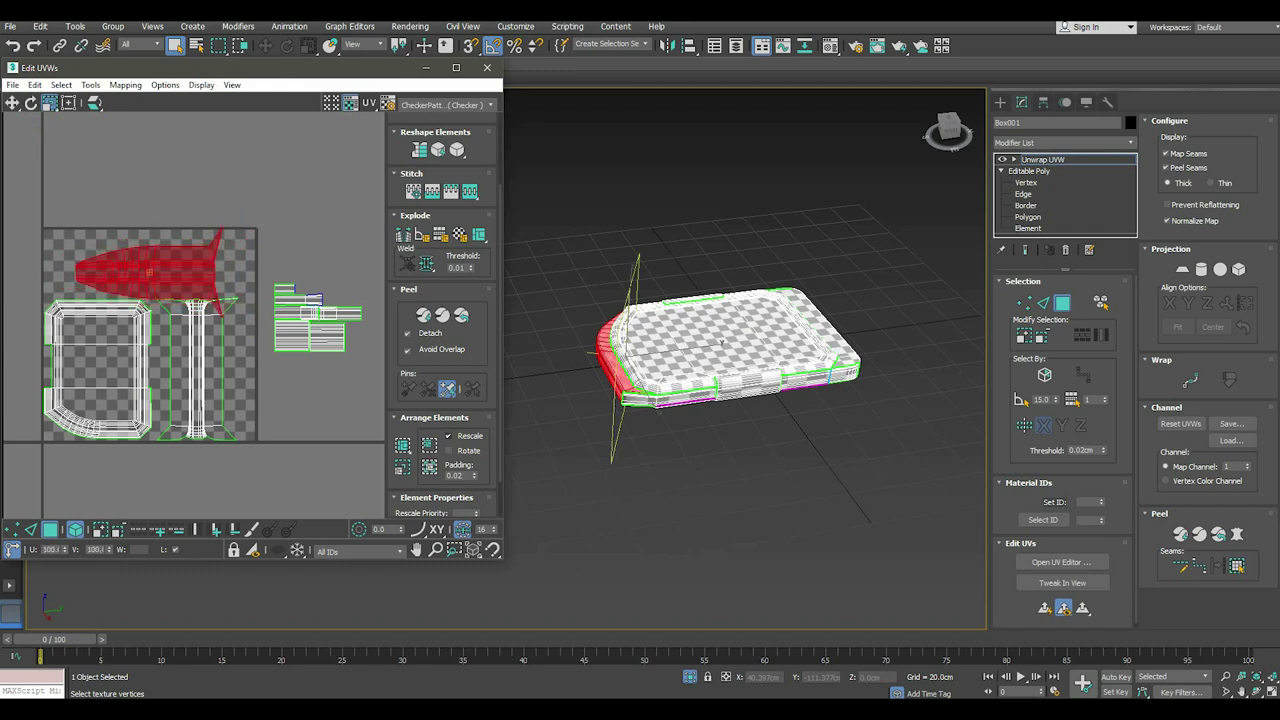
scroll(150, 300, up, 2)
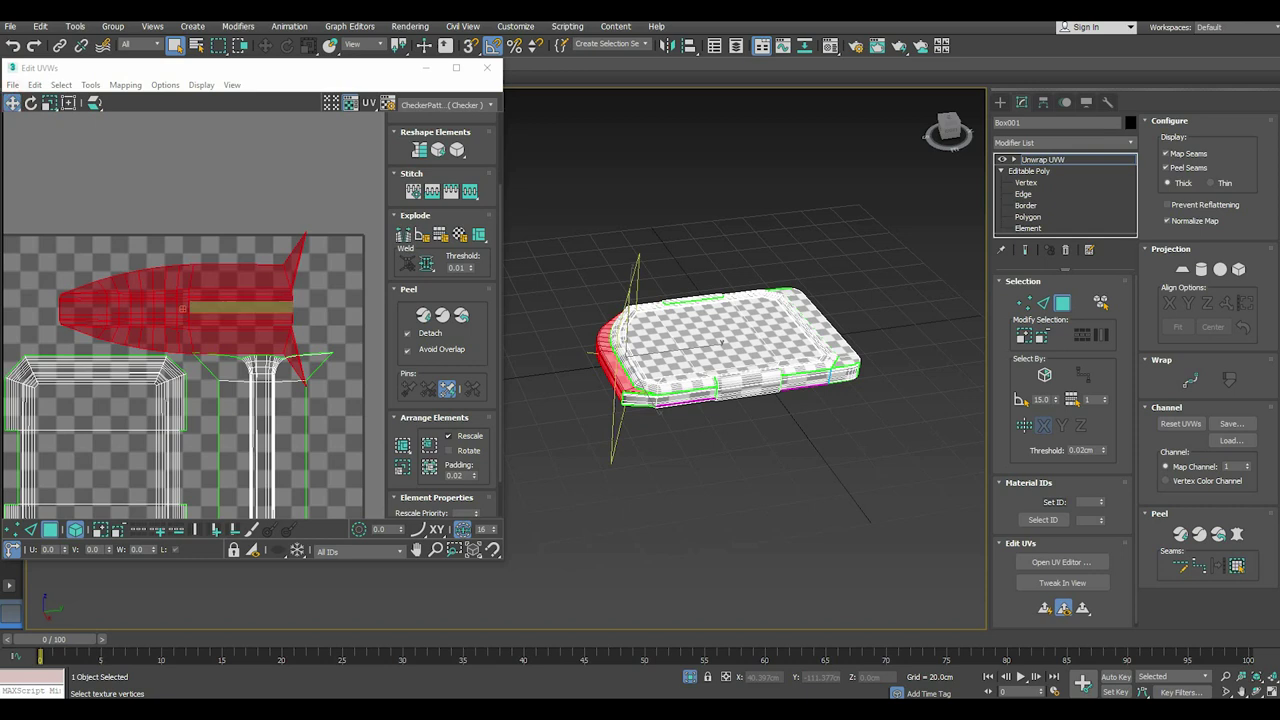
scroll(150, 300, up, 1)
drag(233, 319, 125, 298)
scroll(125, 297, down, 1)
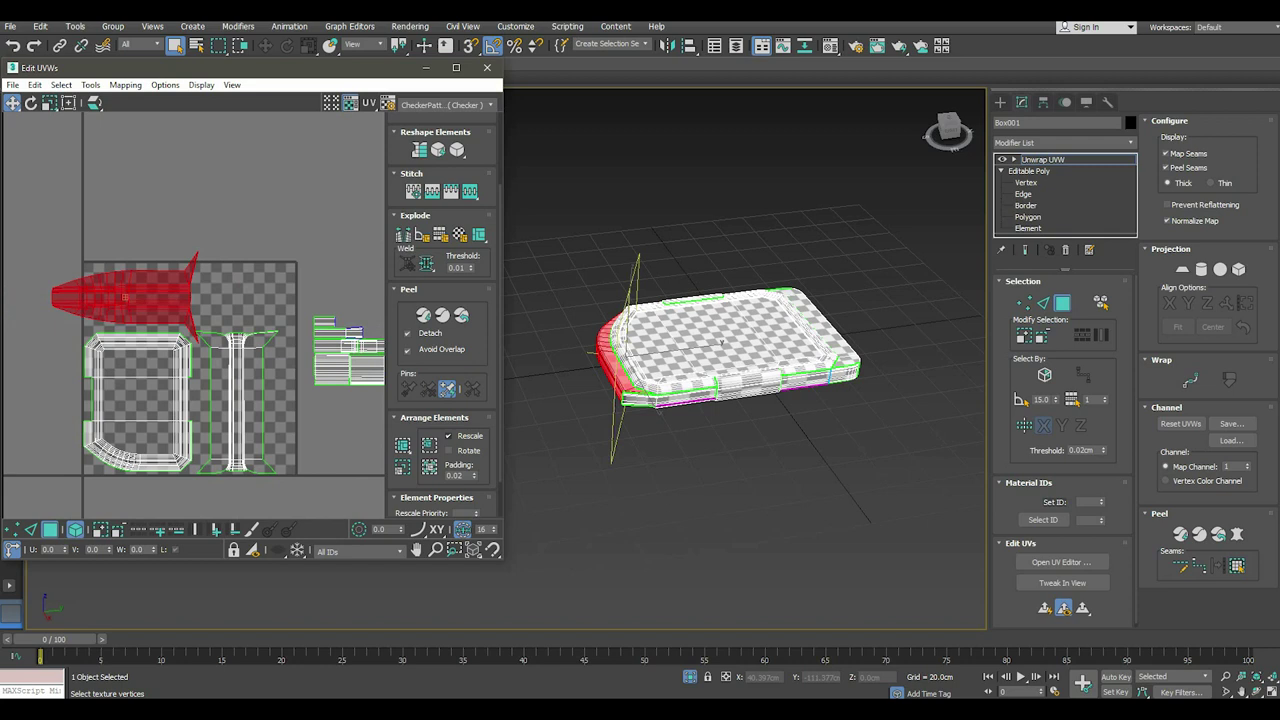
Rotate the column island horizontal and place it up beside the fish island.
click(243, 382)
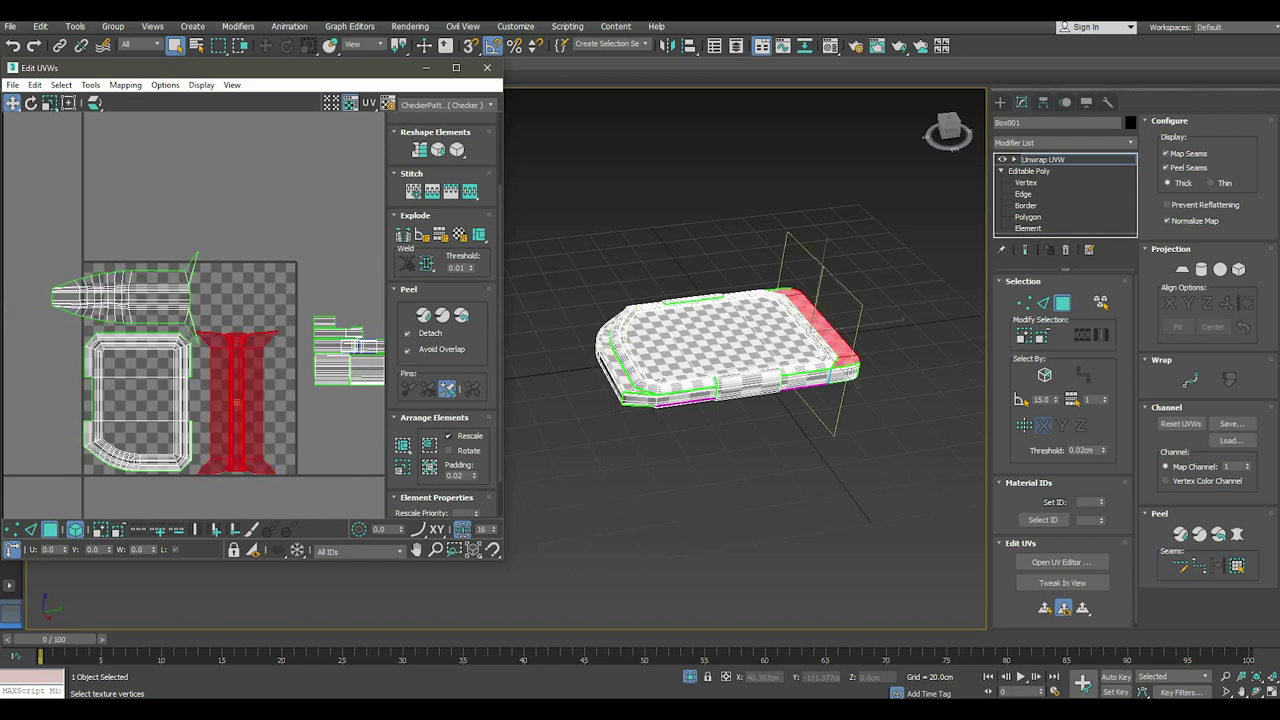
click(31, 103)
drag(260, 340, 238, 330)
click(12, 103)
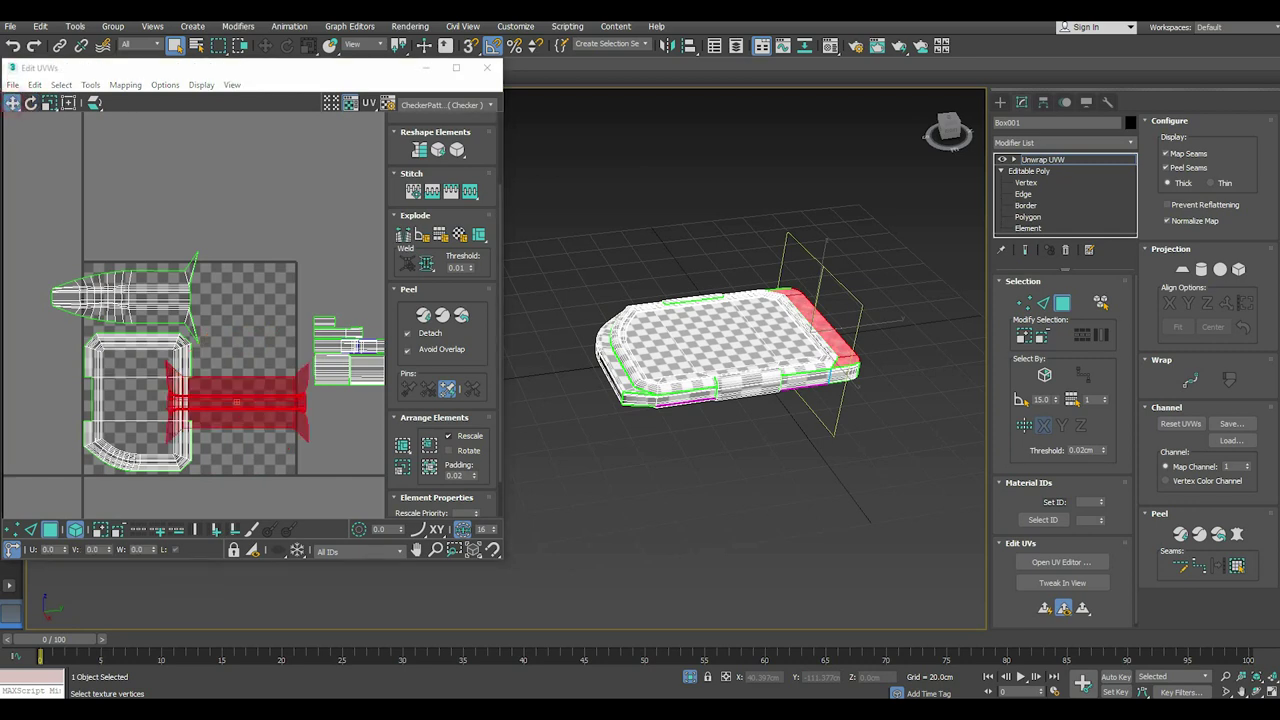
mouse_move(232, 397)
mouse_down()
mouse_move(189, 300)
mouse_move(240, 316)
mouse_move(158, 305)
mouse_move(203, 297)
mouse_up()
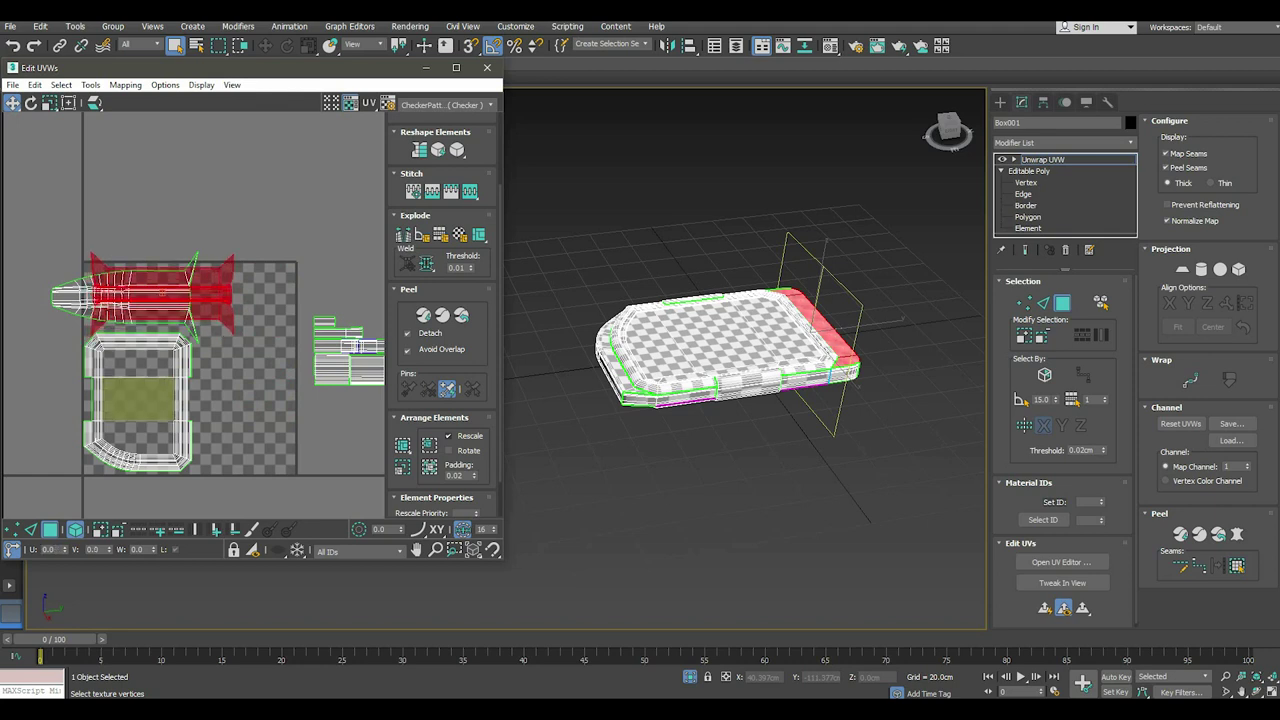
Nudge the frame-shaped island slightly right and select the overlapping end-cap island.
click(137, 388)
drag(137, 388, 150, 390)
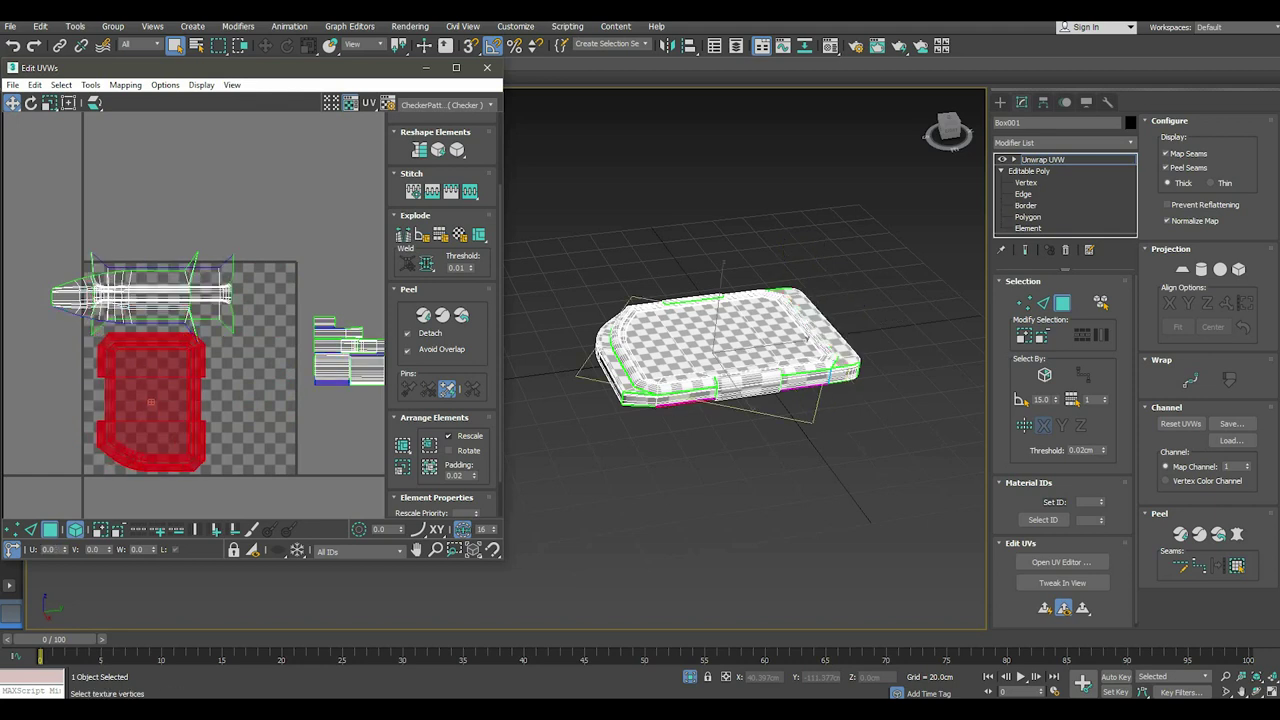
click(163, 290)
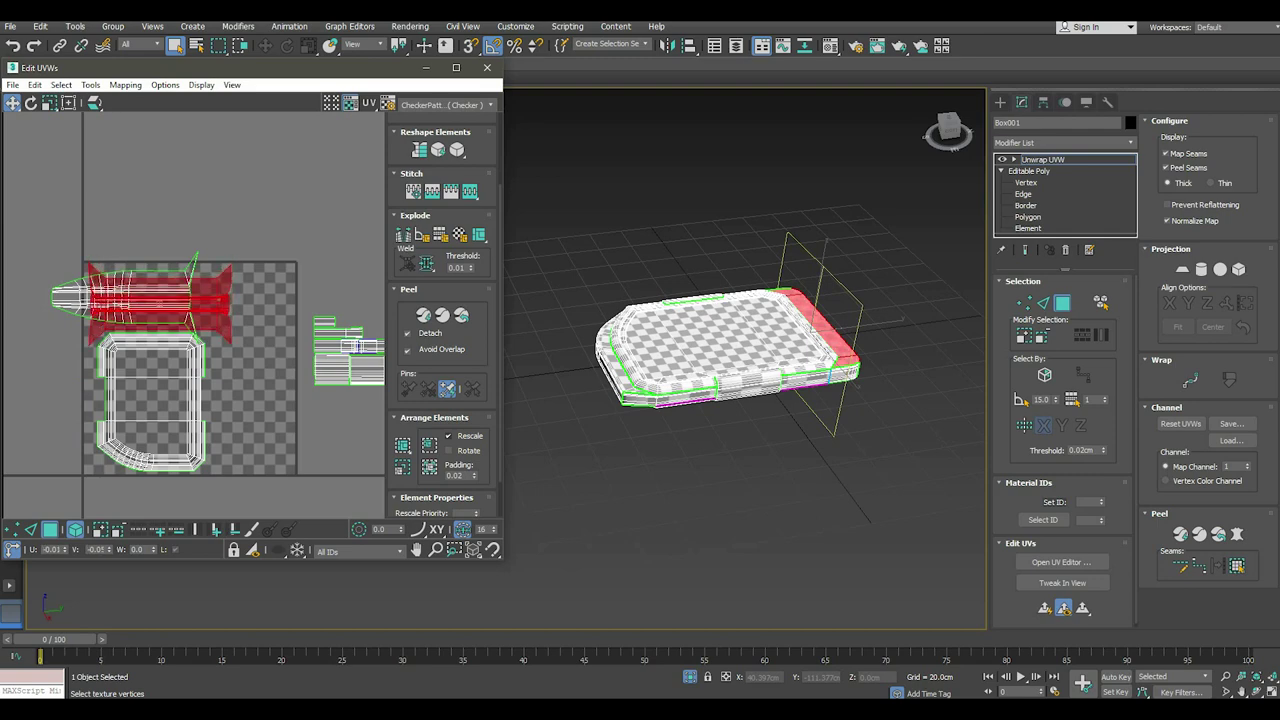
scroll(110, 348, up, 5)
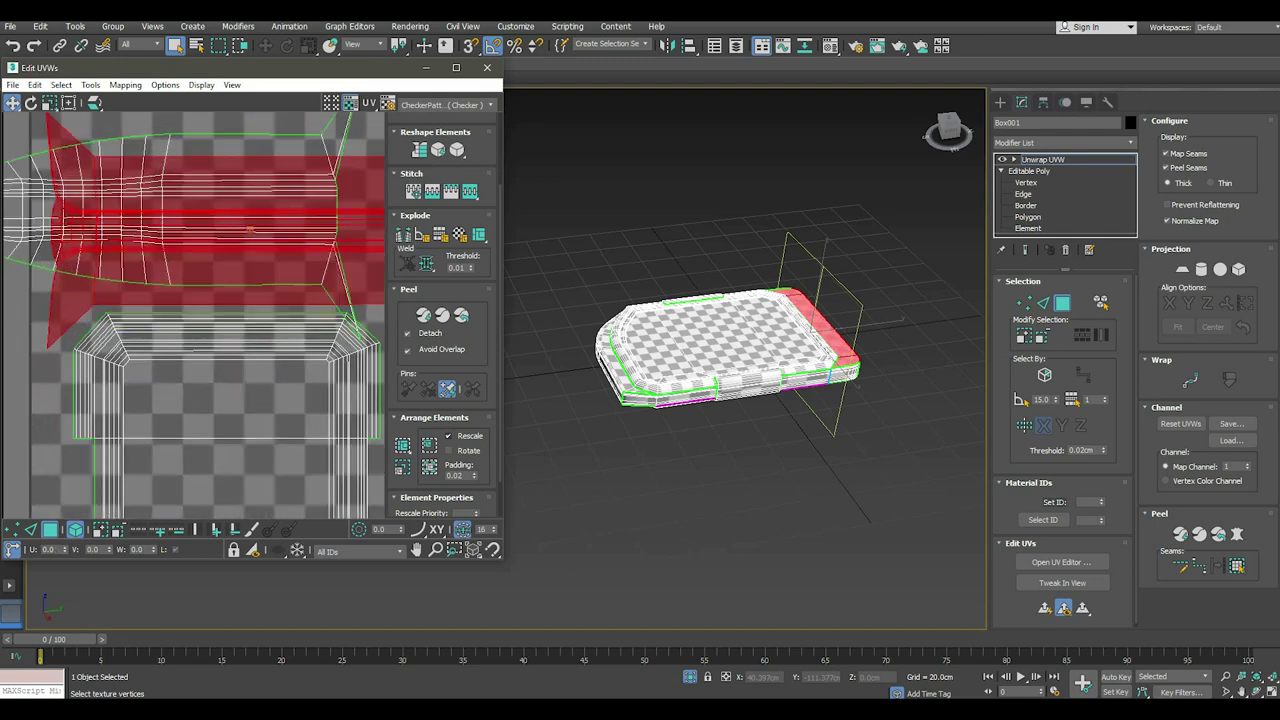
scroll(250, 229, down, 2)
scroll(323, 348, up, 3)
scroll(323, 348, down, 7)
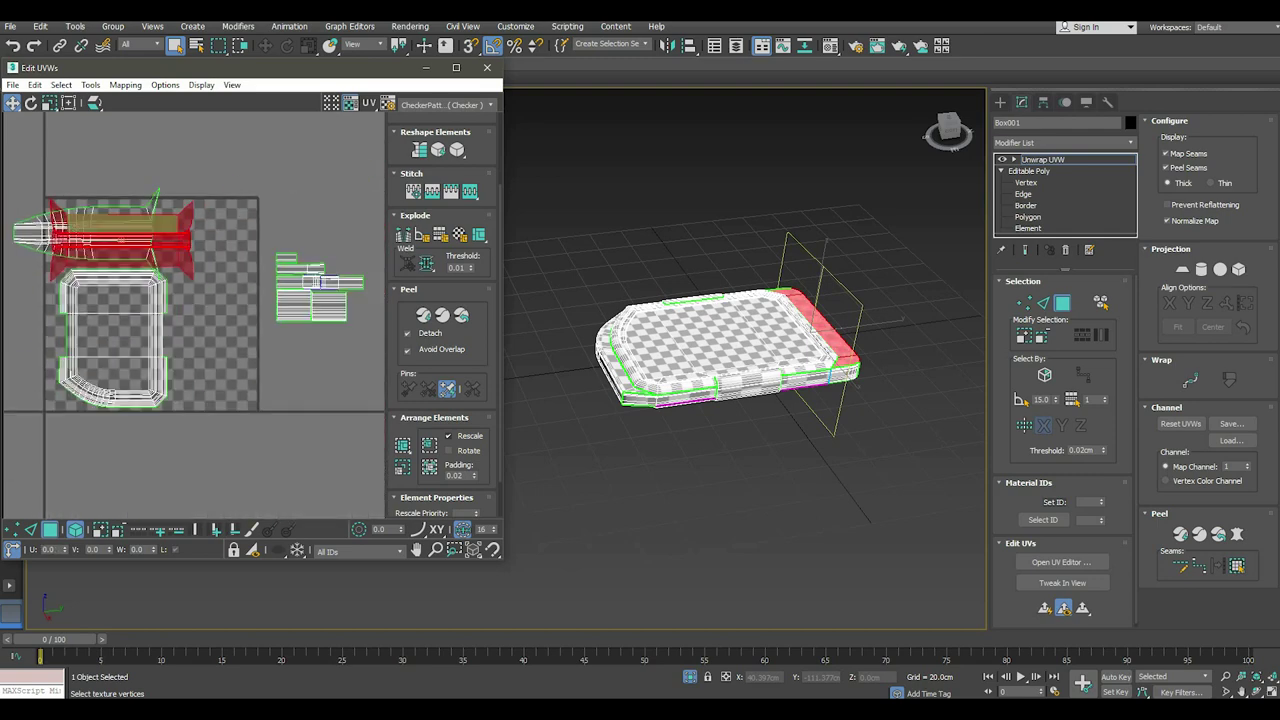
click(105, 210)
Rotate the end-cap island 90° upright, enlarge and narrow it, right of the frame island.
key(e)
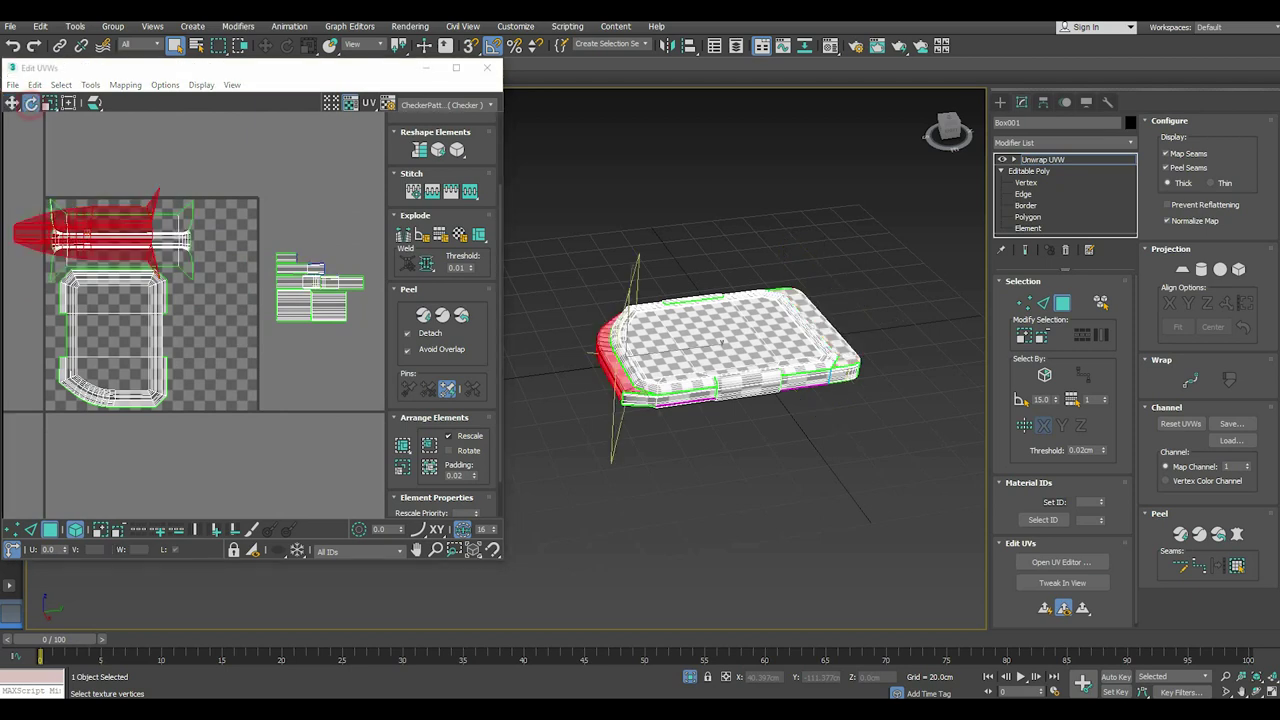
drag(95, 230, 105, 290)
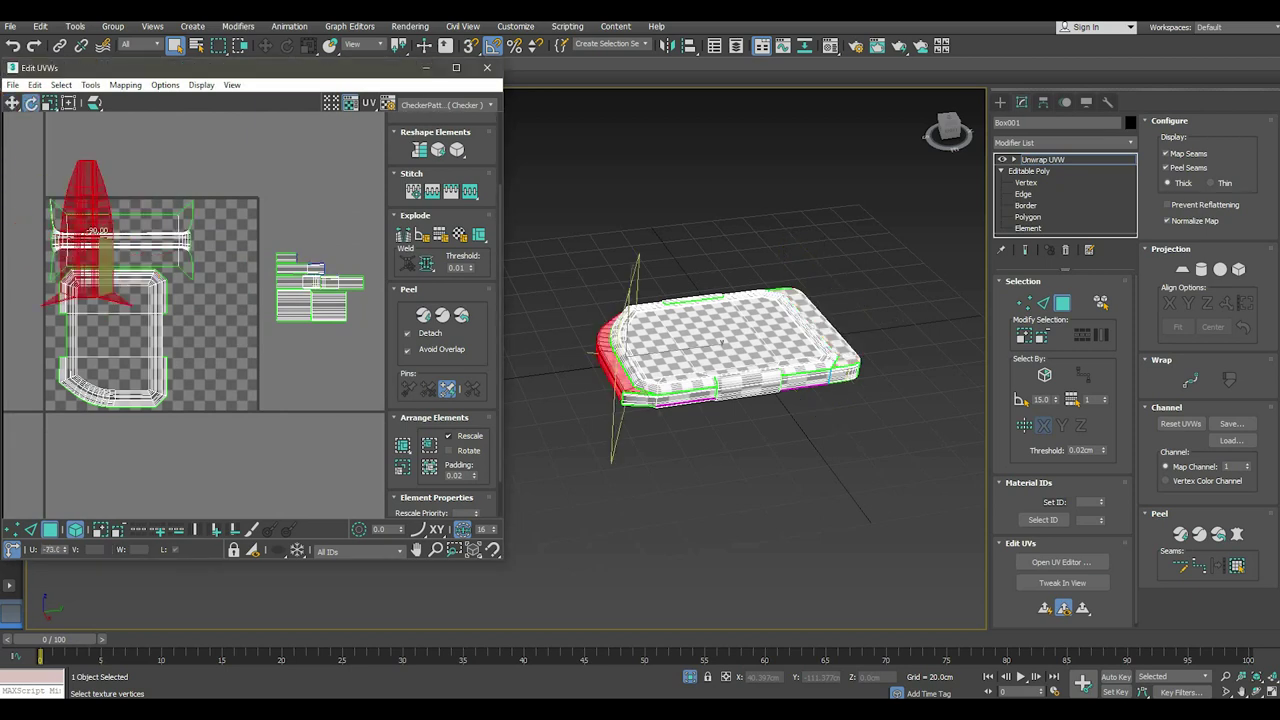
click(402, 445)
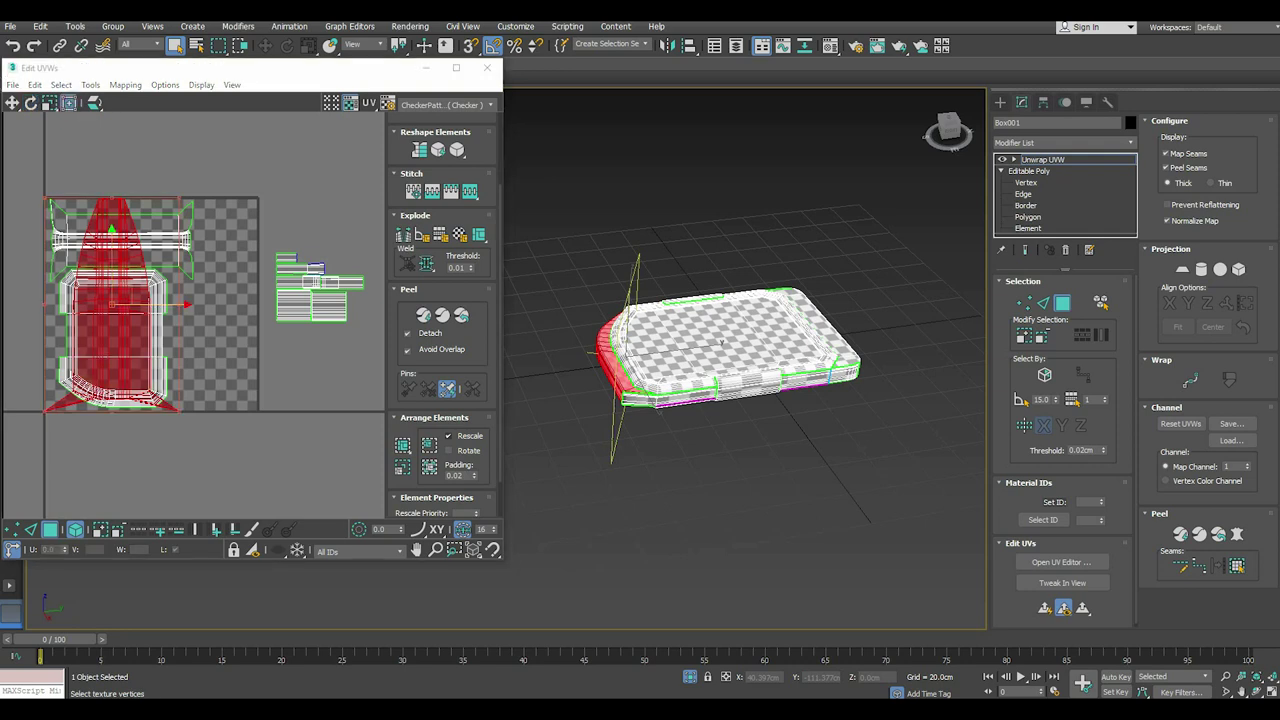
mouse_move(113, 305)
mouse_down()
mouse_move(205, 305)
mouse_move(215, 330)
mouse_move(195, 330)
mouse_up()
click(48, 103)
Fine-tune the end-cap island's proportions, nudge it slightly down, and deselect it.
key(w)
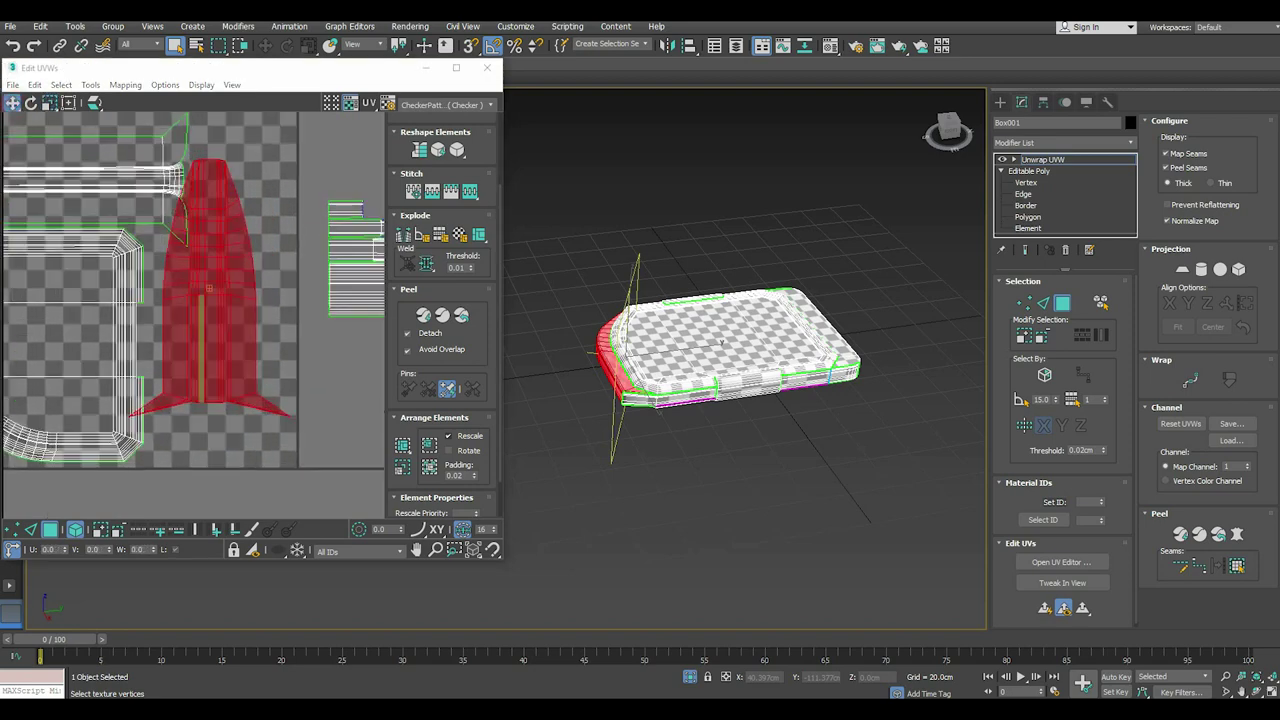
scroll(202, 330, up, 3)
scroll(221, 330, up, 2)
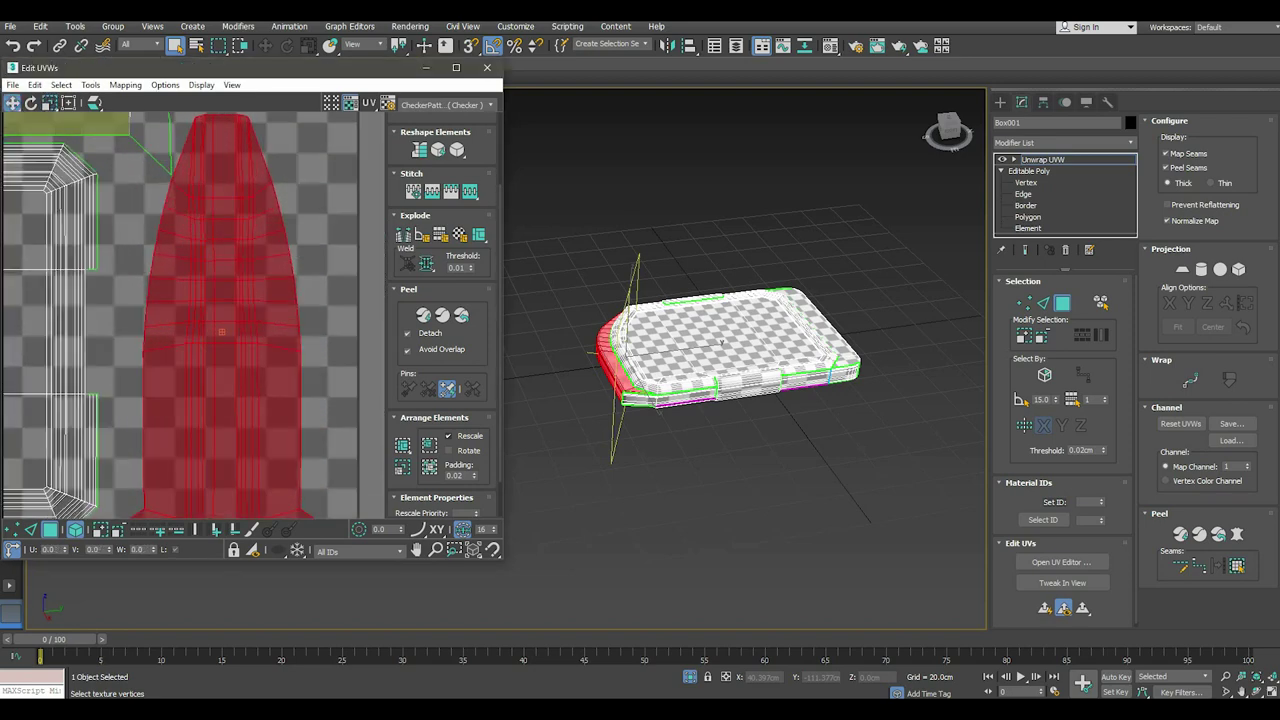
key(r)
middle_drag(221, 332, 246, 240)
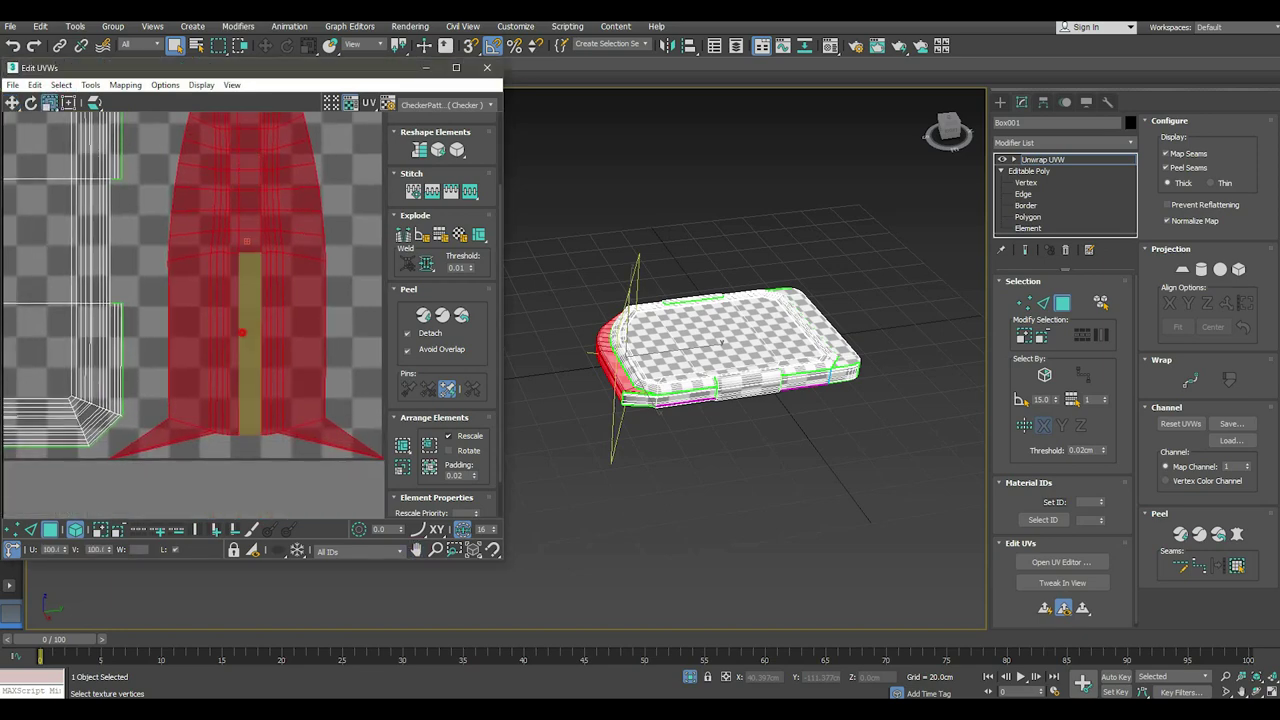
scroll(200, 300, down, 1)
scroll(200, 300, down, 1)
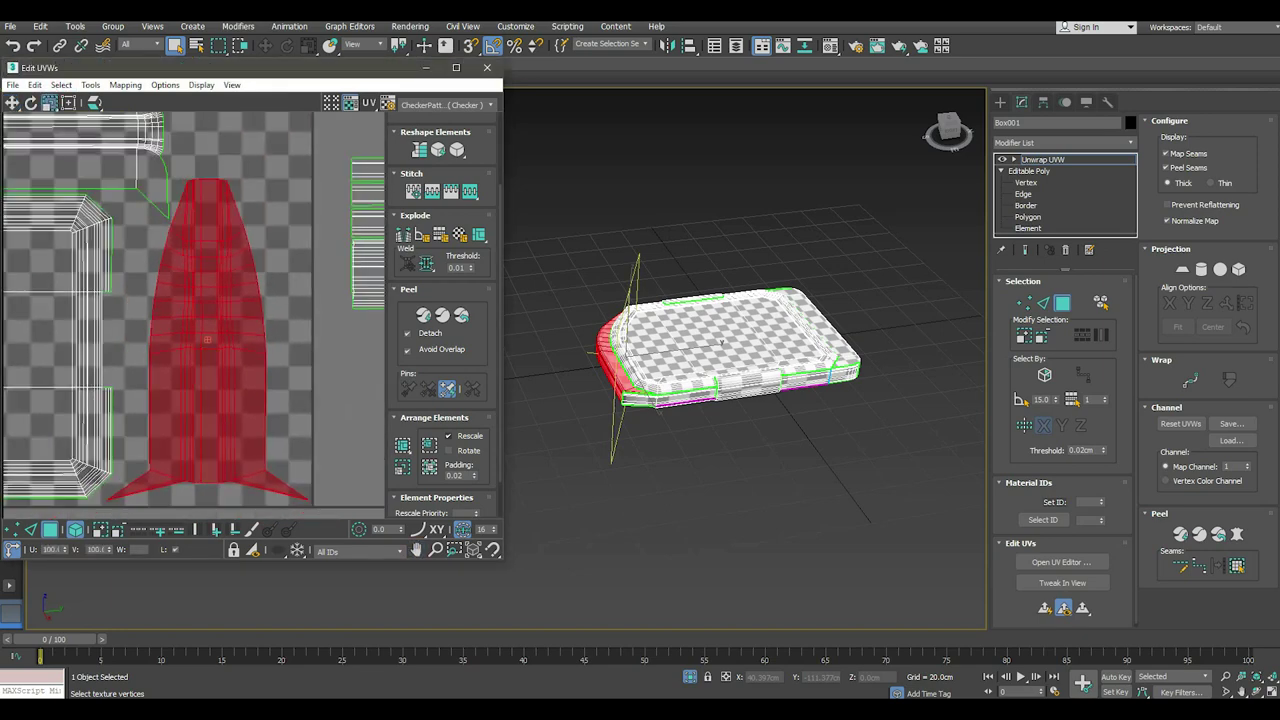
scroll(240, 262, down, 1)
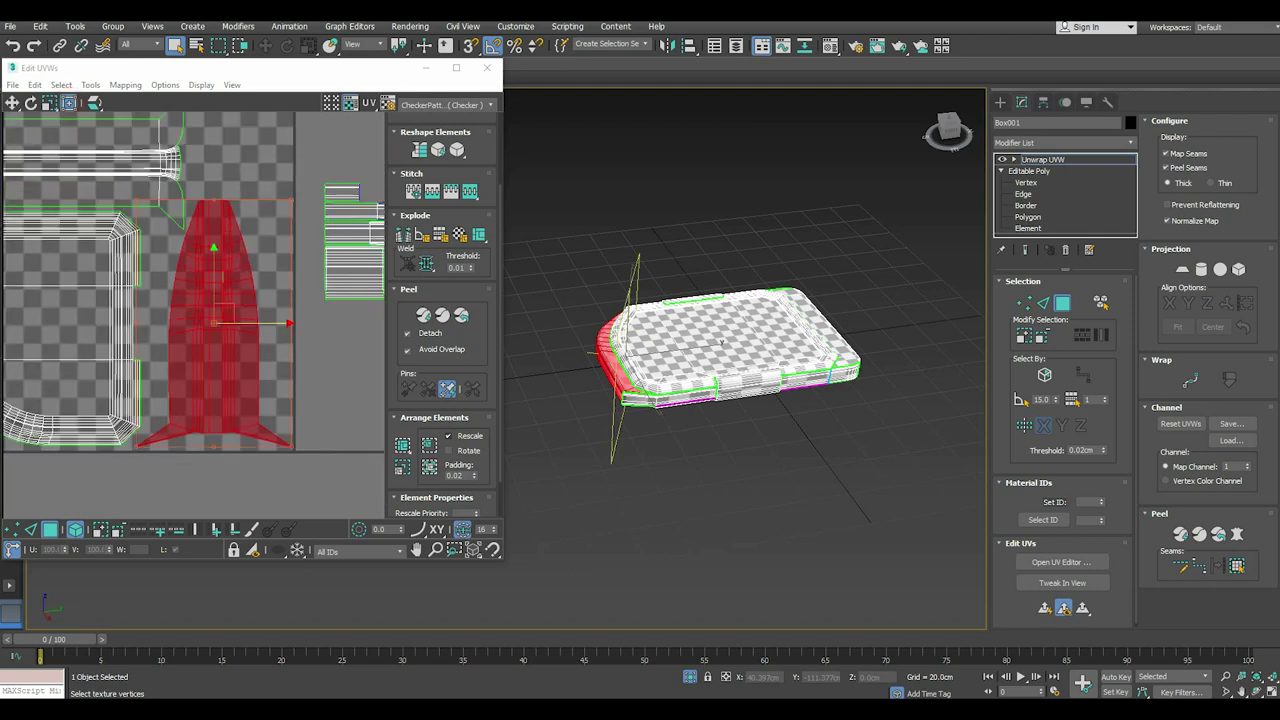
drag(214, 265, 214, 268)
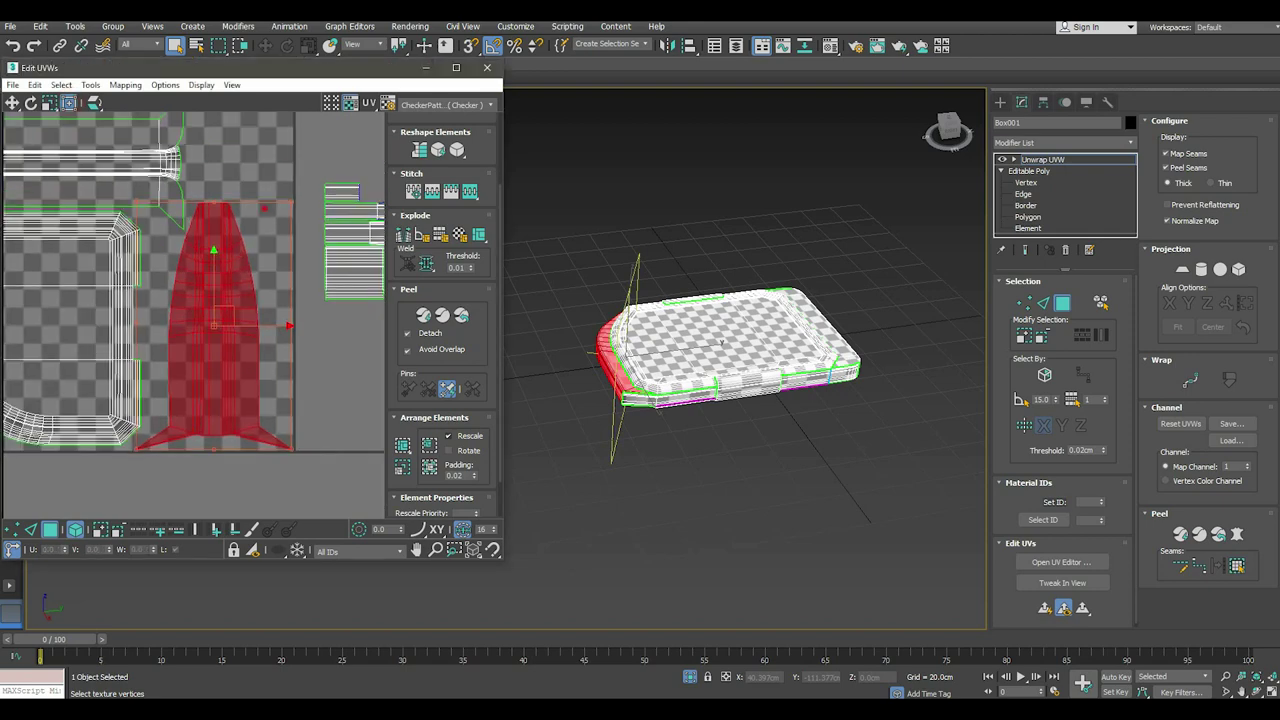
click(264, 208)
scroll(181, 424, up, 2)
scroll(181, 424, up, 2)
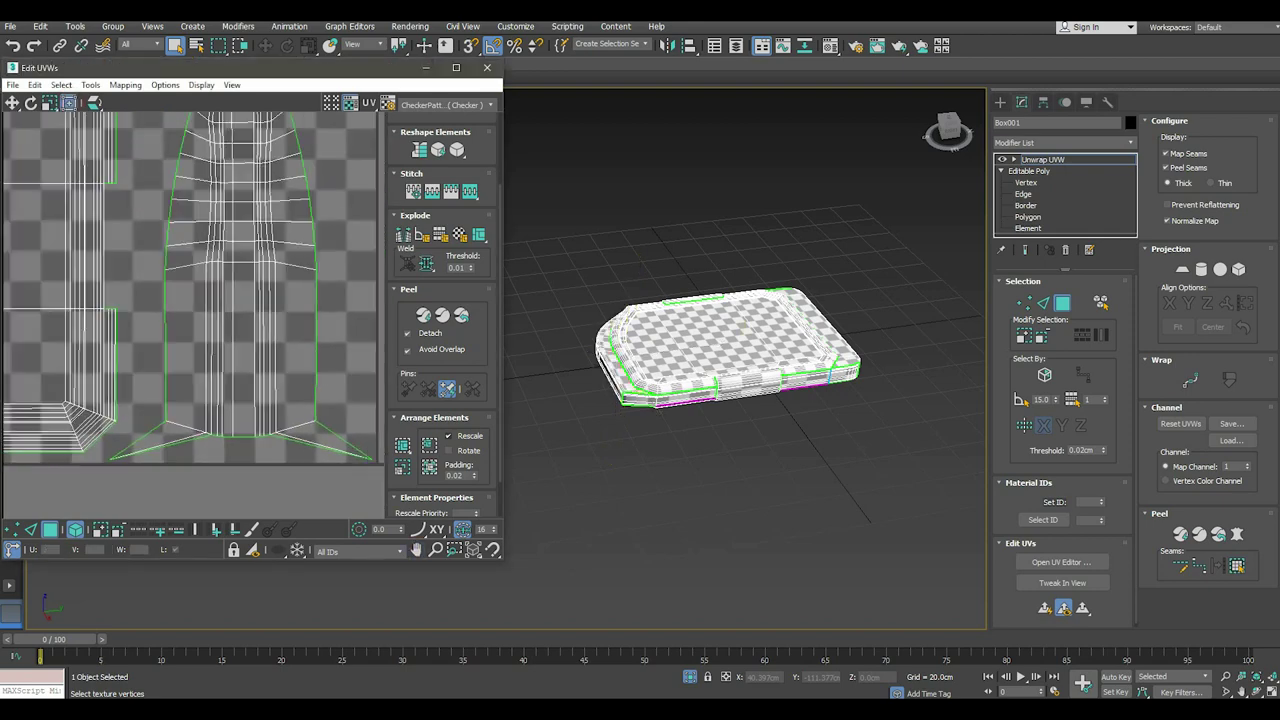
scroll(264, 305, down, 2)
scroll(264, 240, up, 1)
scroll(240, 336, up, 1)
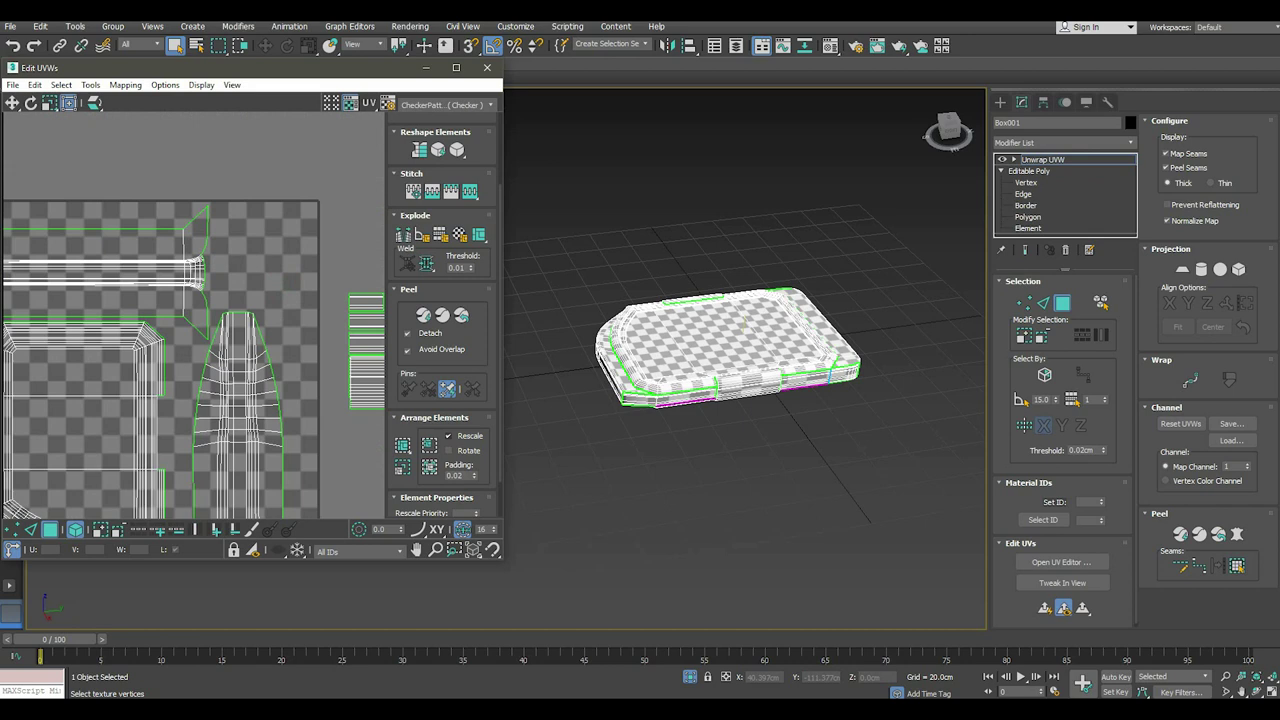
Move the detached front-face and back-edge UV elements up and clear of the striped element.
mouse_move(300, 294)
mouse_down()
mouse_move(300, 186)
mouse_move(204, 186)
mouse_up()
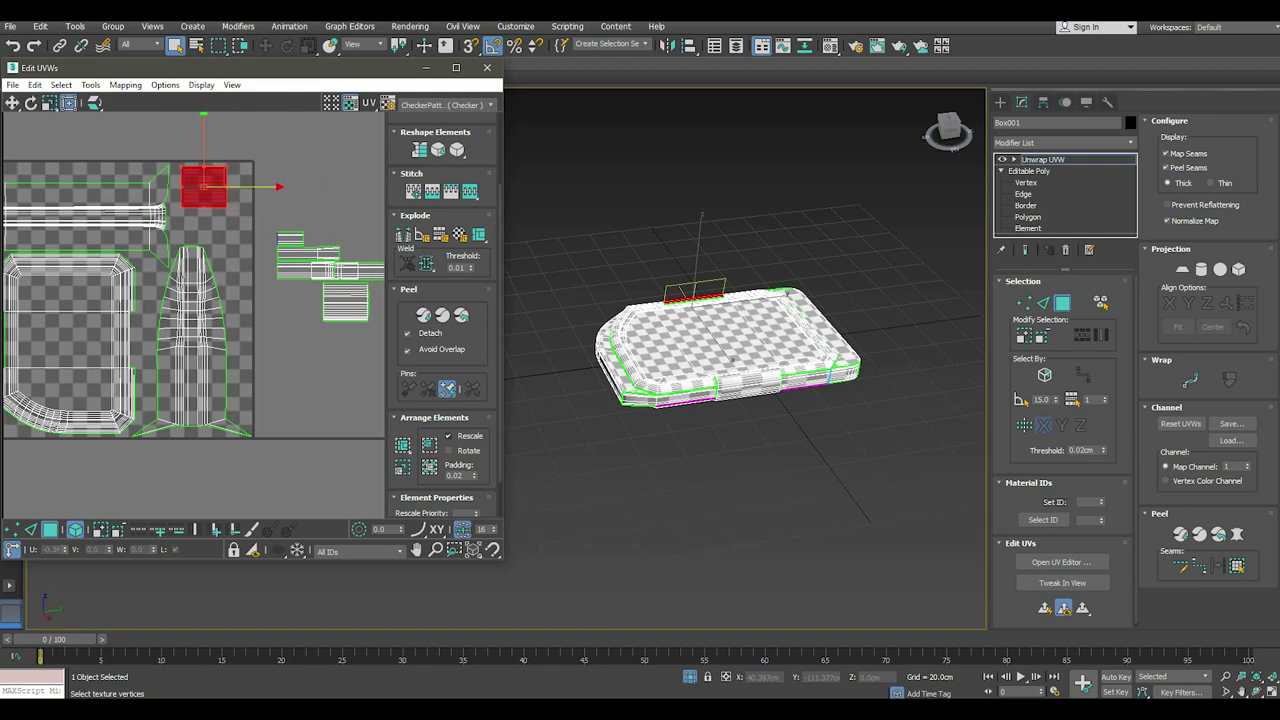
click(345, 300)
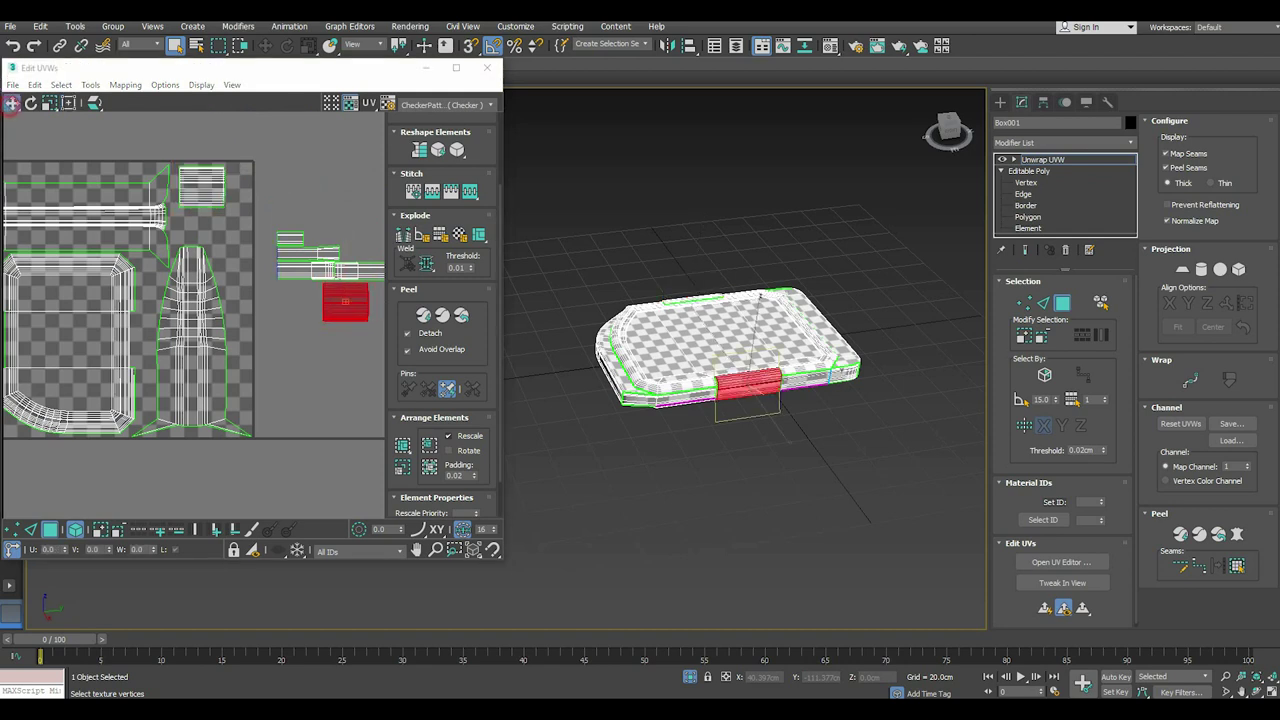
mouse_move(345, 300)
mouse_down()
mouse_move(228, 251)
mouse_move(230, 234)
mouse_move(205, 226)
mouse_move(212, 181)
mouse_up()
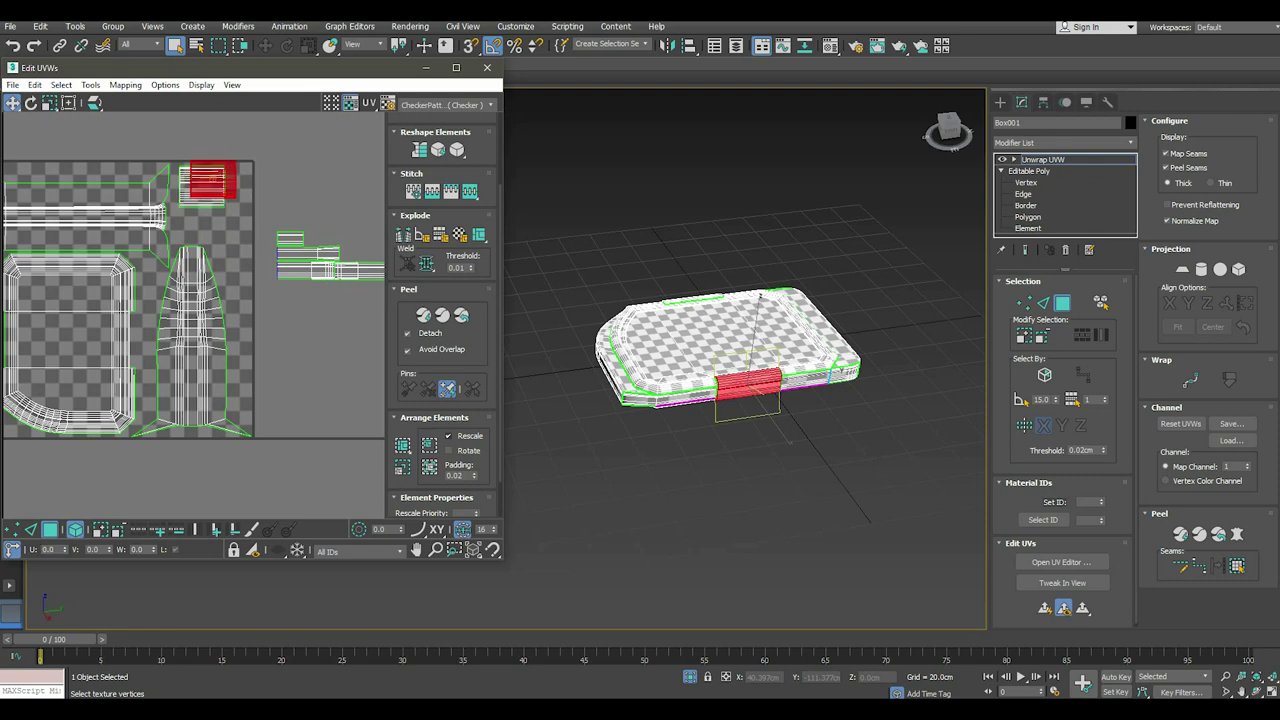
click(205, 184)
click(202, 186)
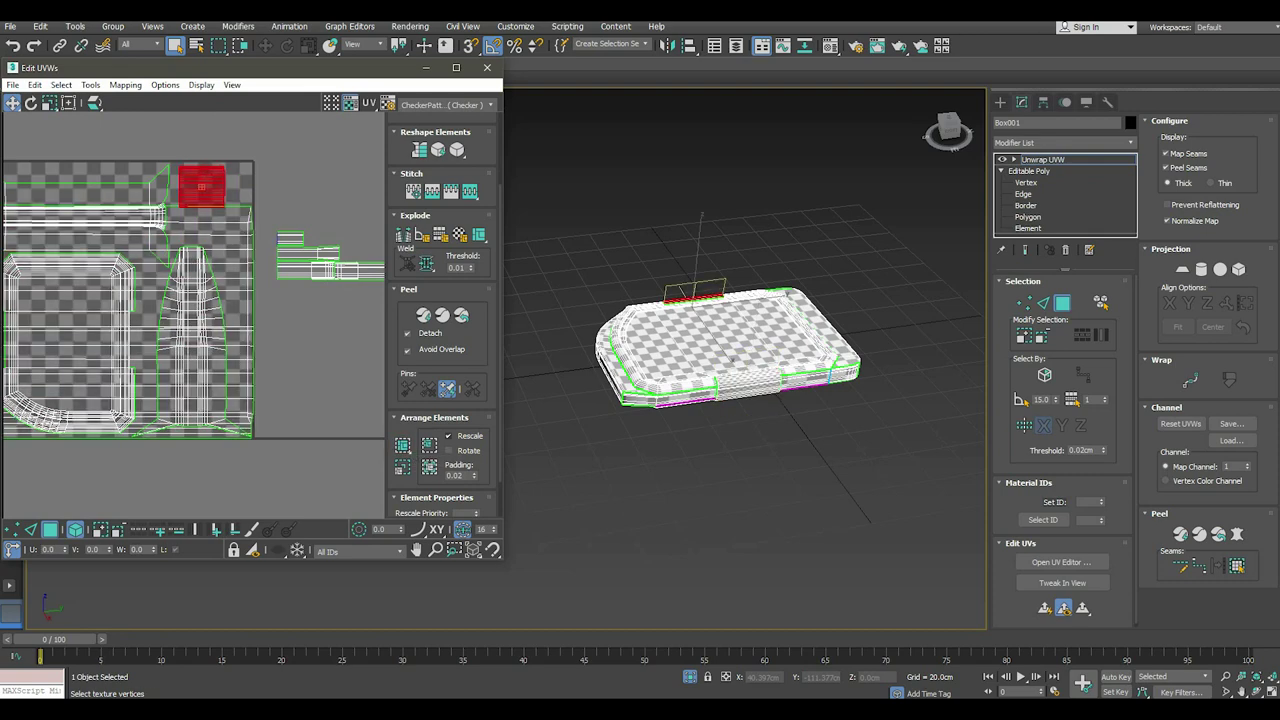
click(202, 186)
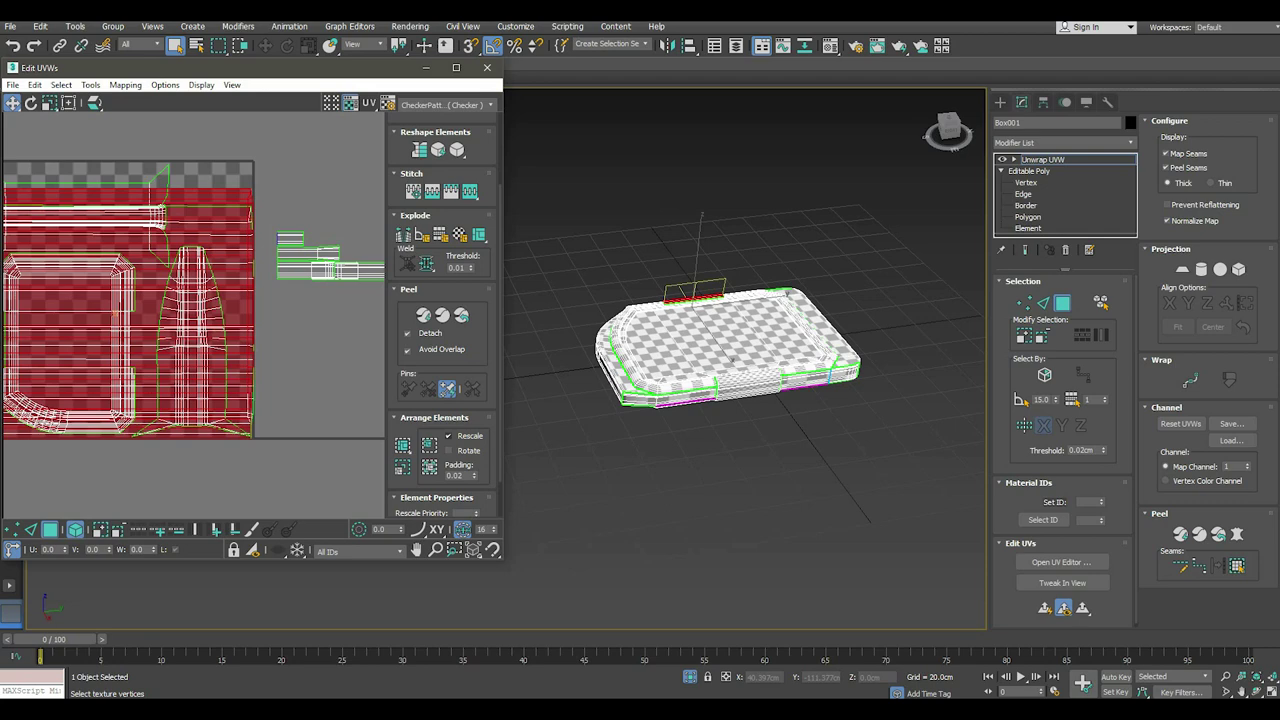
key(ctrl+z)
key(ctrl+z)
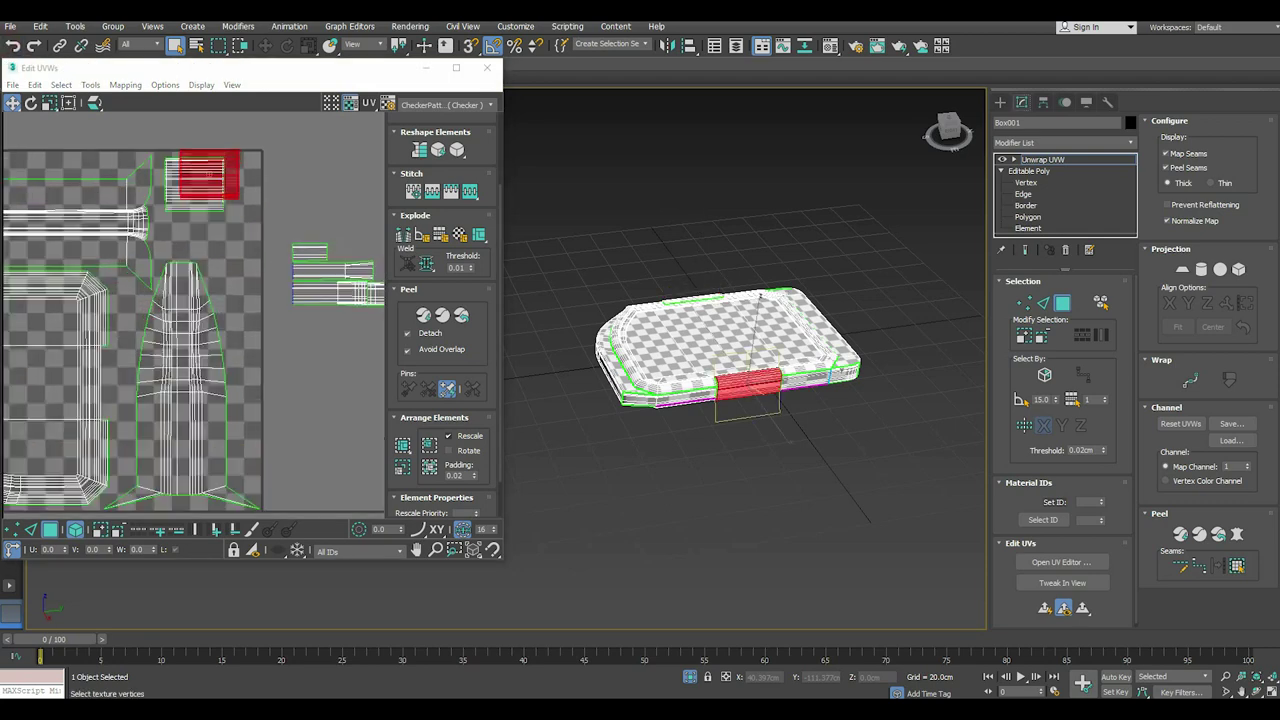
scroll(226, 179, up, 3)
drag(200, 172, 244, 268)
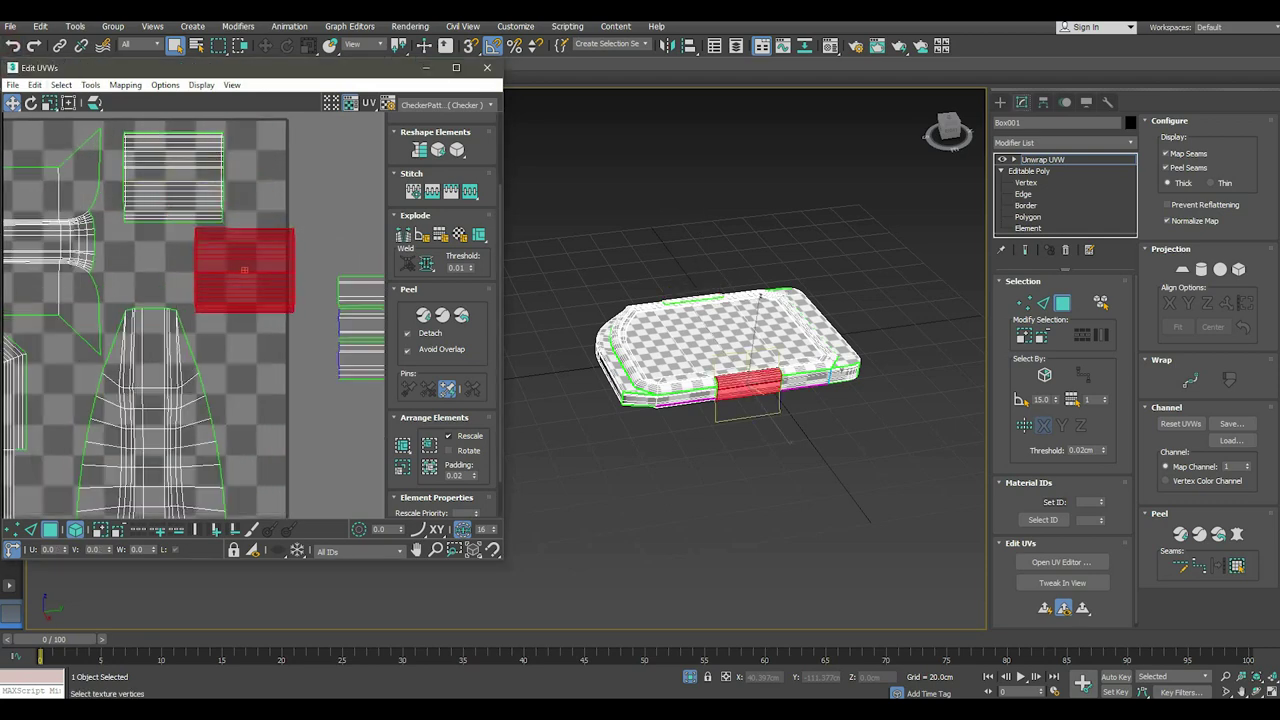
Scale the top UV element down to about 85% and shrink the right-hand shell.
click(48, 103)
click(172, 176)
drag(172, 176, 150, 200)
click(244, 268)
mouse_move(244, 268)
mouse_down()
mouse_move(232, 282)
mouse_move(158, 252)
mouse_move(148, 260)
mouse_up()
Place the striped shell above the red shell and nudge both shells into alignment.
click(12, 103)
click(172, 176)
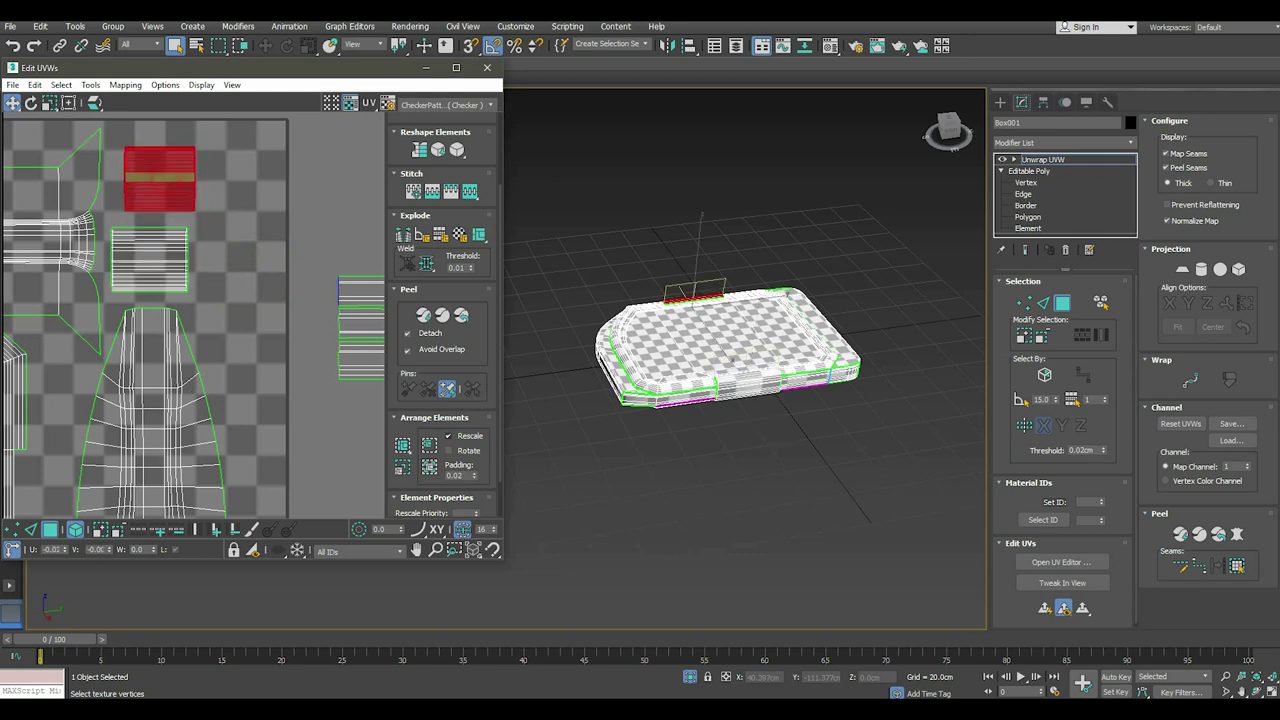
drag(172, 176, 148, 190)
click(145, 262)
drag(145, 262, 140, 262)
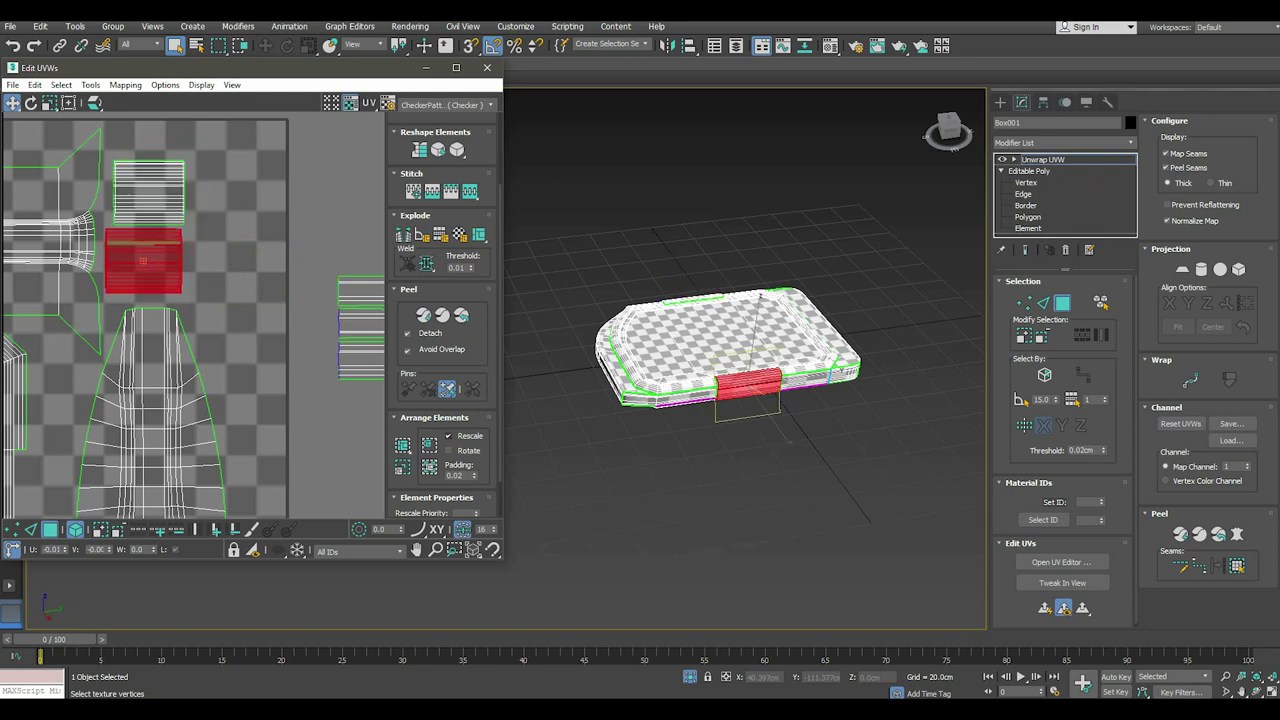
click(148, 190)
drag(153, 214, 150, 186)
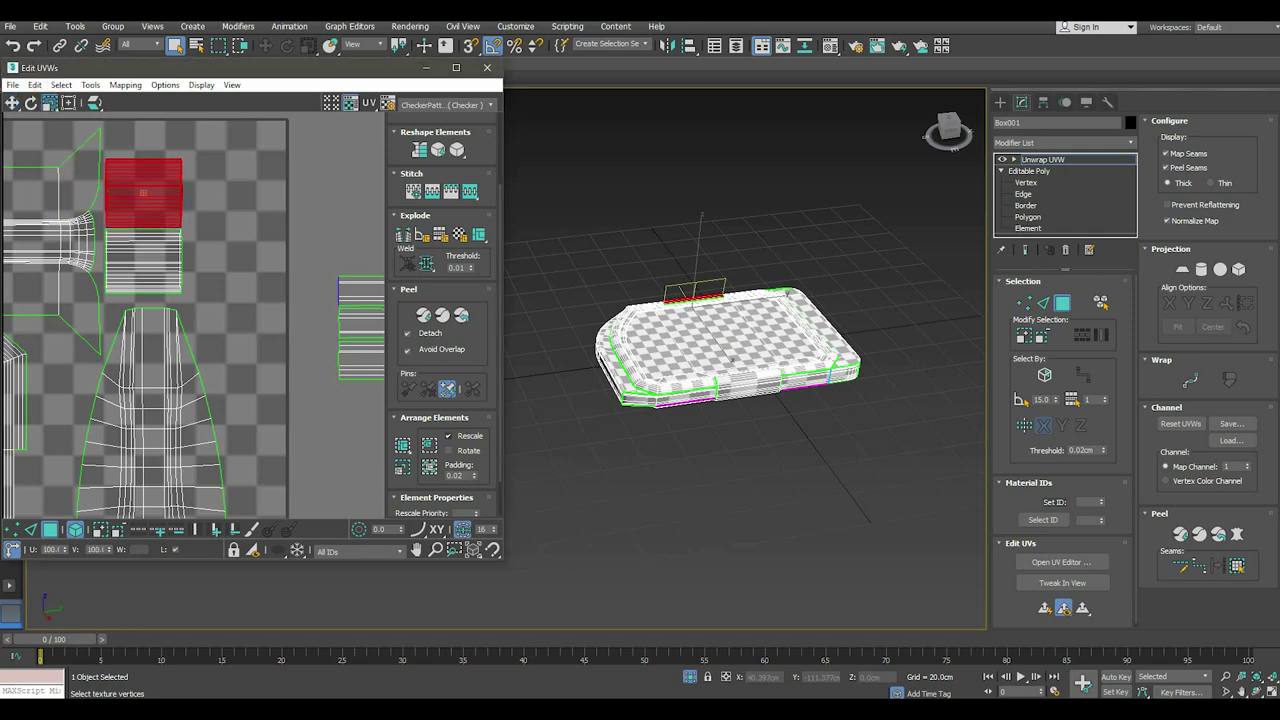
click(15, 103)
Move the narrow strip onto the long horizontal shell and slide it left along the top.
scroll(138, 235, down, 5)
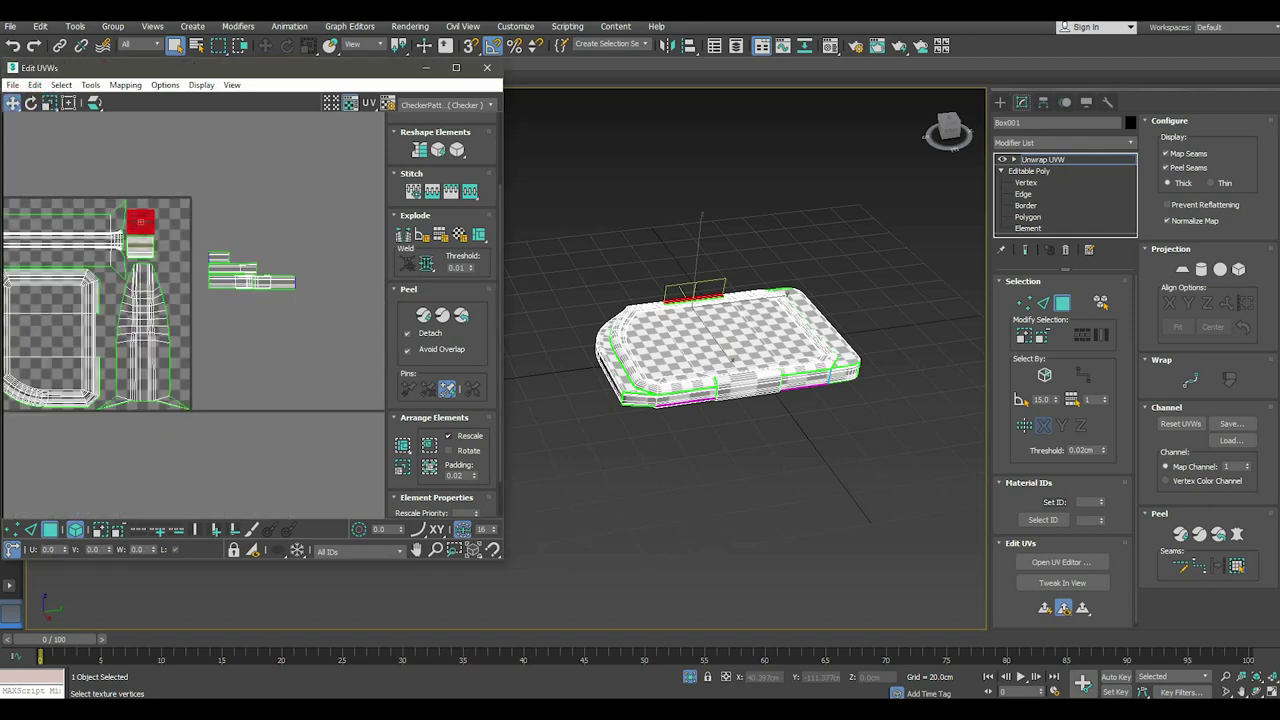
click(270, 281)
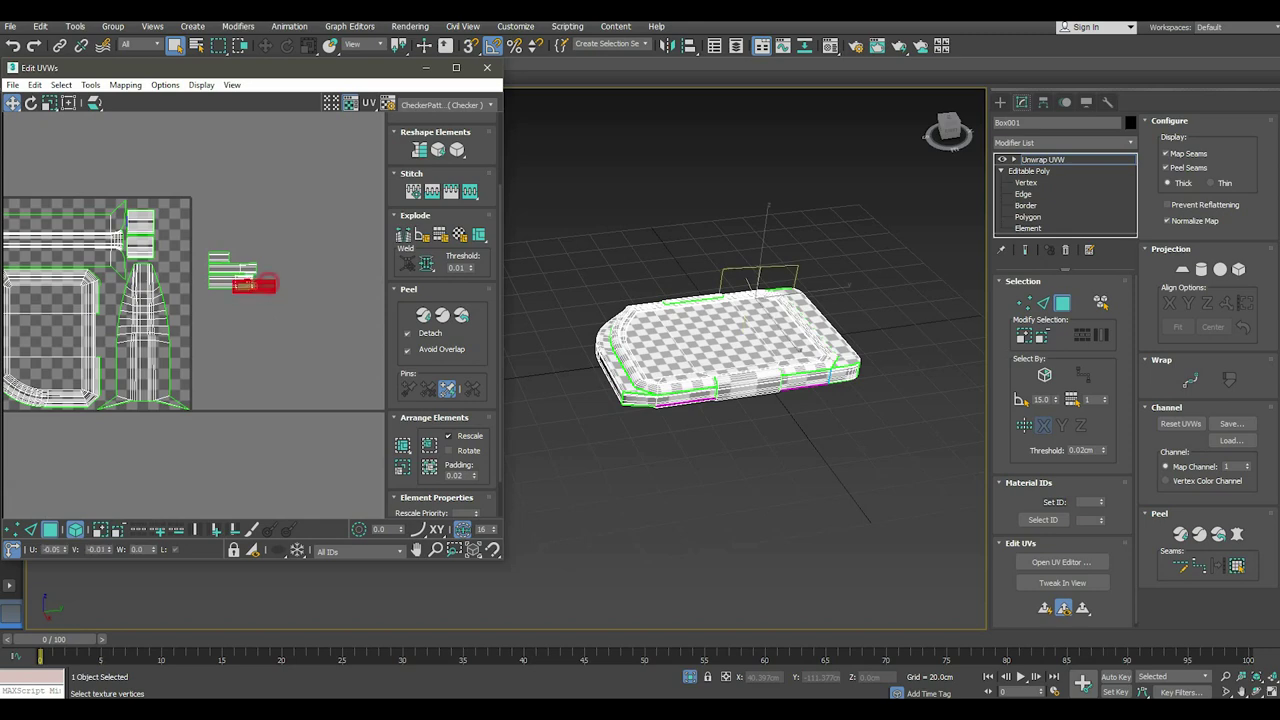
mouse_move(270, 281)
mouse_down()
mouse_move(93, 235)
mouse_move(50, 210)
mouse_up()
middle_drag(50, 210, 100, 216)
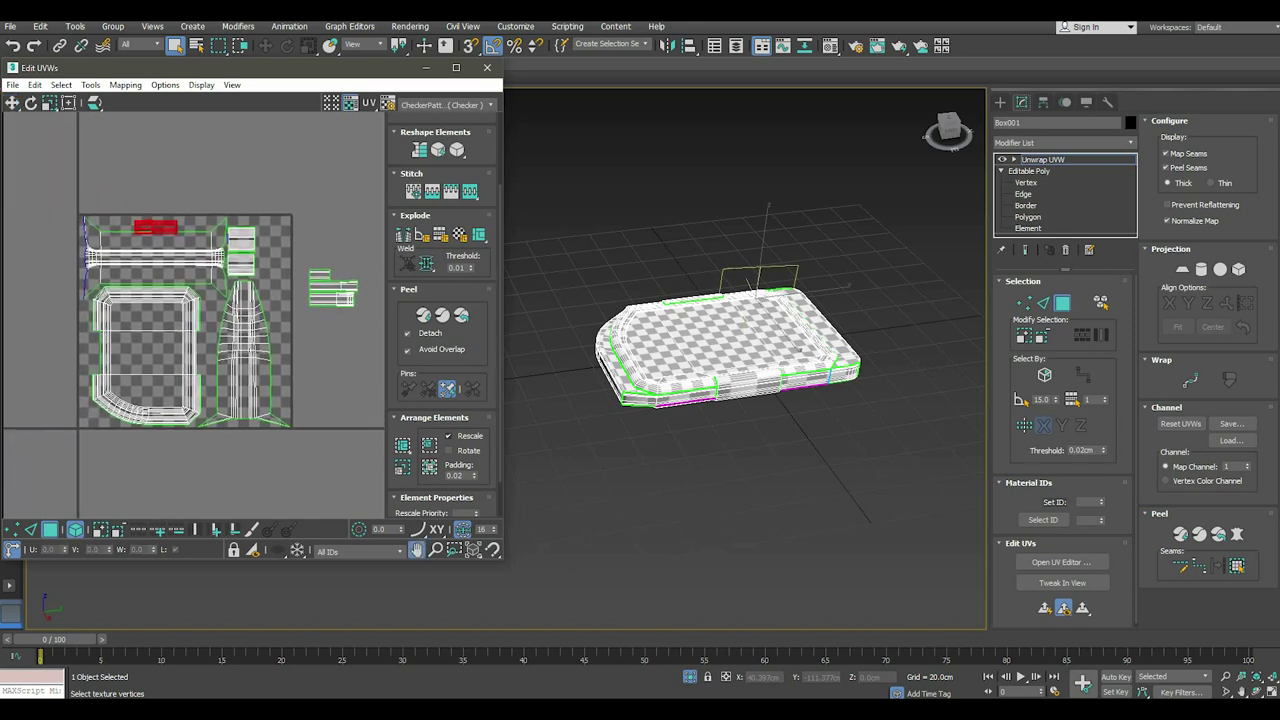
scroll(100, 216, up, 3)
drag(143, 233, 65, 231)
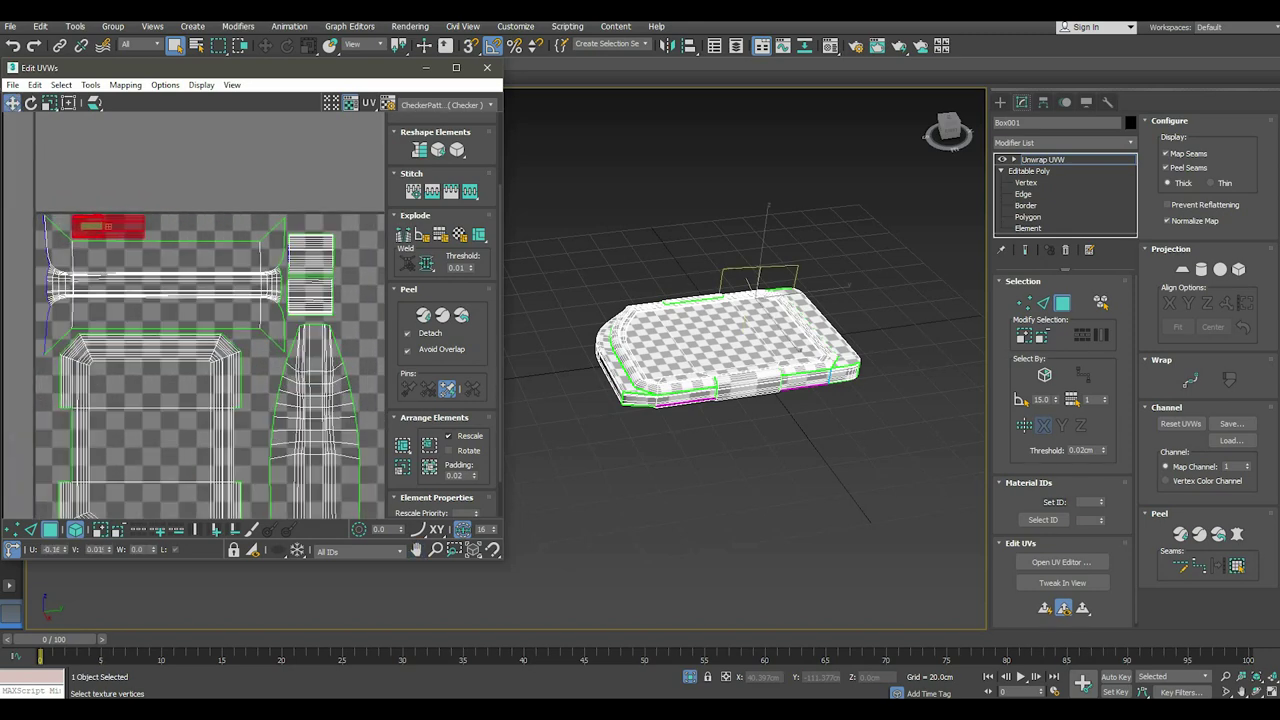
scroll(65, 231, up, 4)
mouse_move(730, 340)
alt+middle_down()
mouse_move(730, 300)
mouse_move(780, 320)
mouse_move(760, 340)
mouse_move(700, 300)
alt+middle_up()
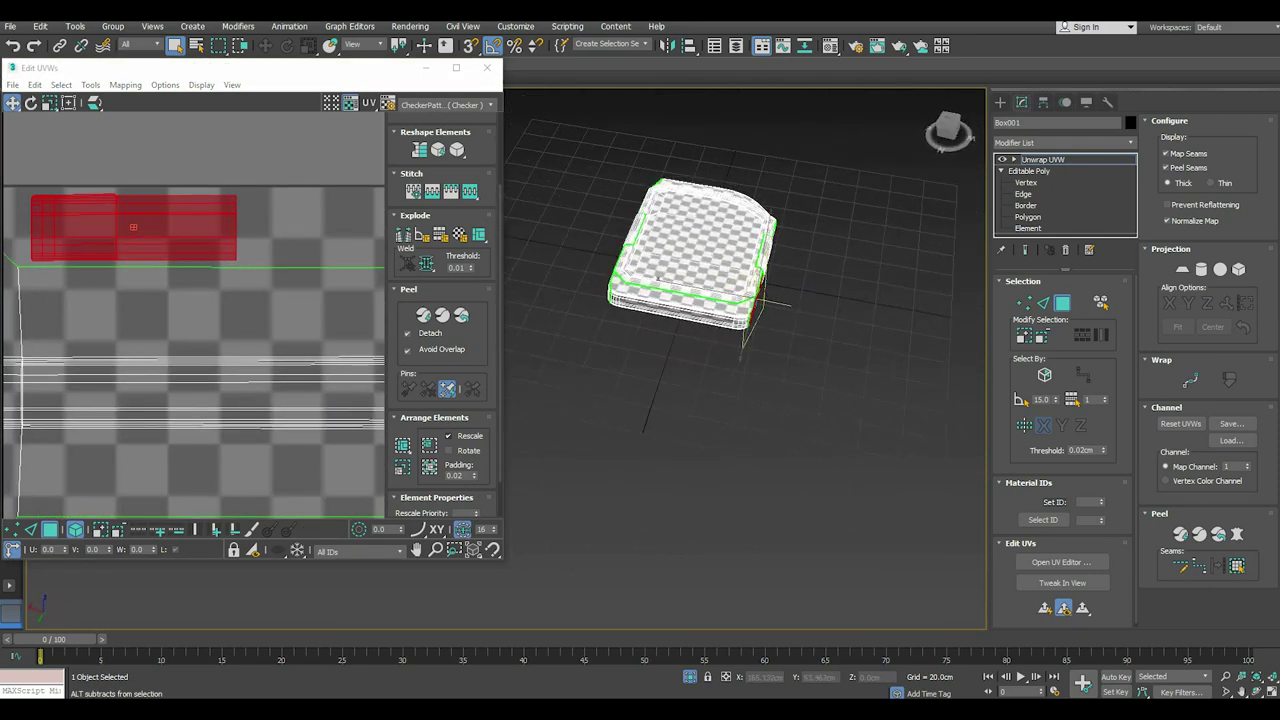
scroll(60, 218, up, 3)
scroll(60, 218, down, 3)
scroll(60, 218, down, 3)
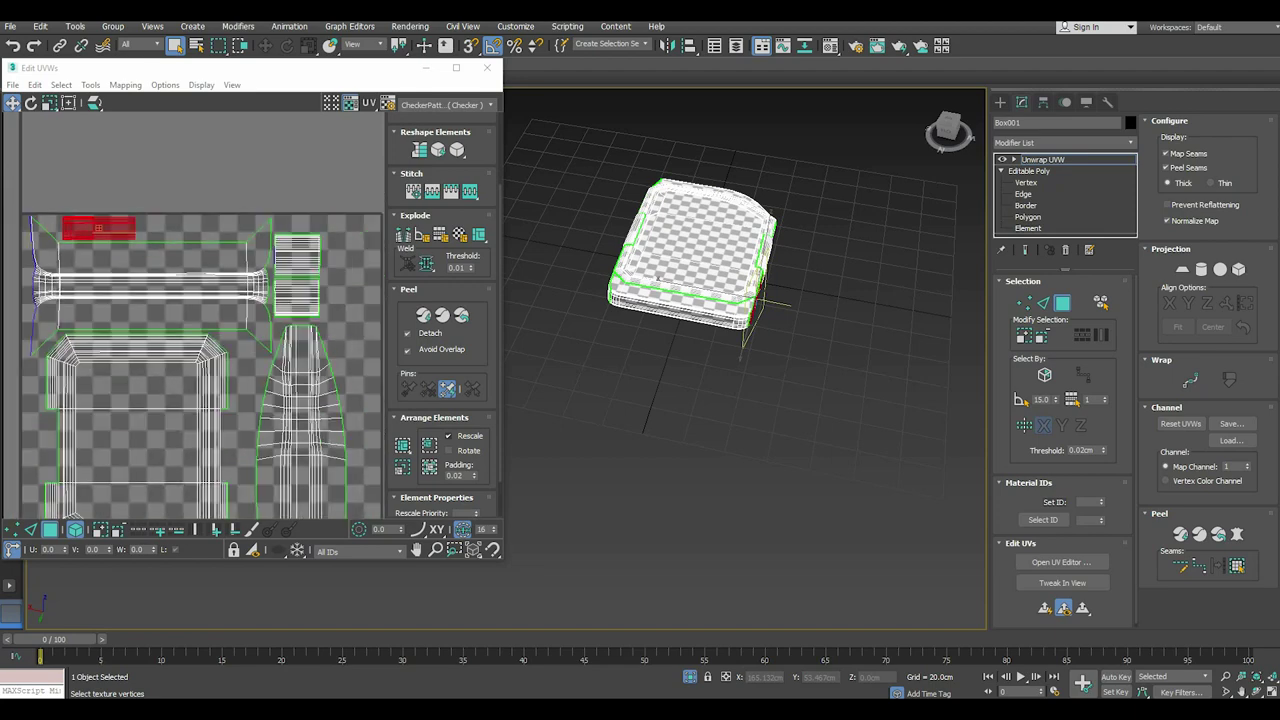
scroll(60, 218, down, 2)
Position the small shell and its lower strip beside the top strip.
drag(222, 268, 80, 218)
scroll(80, 218, up, 3)
drag(207, 255, 192, 227)
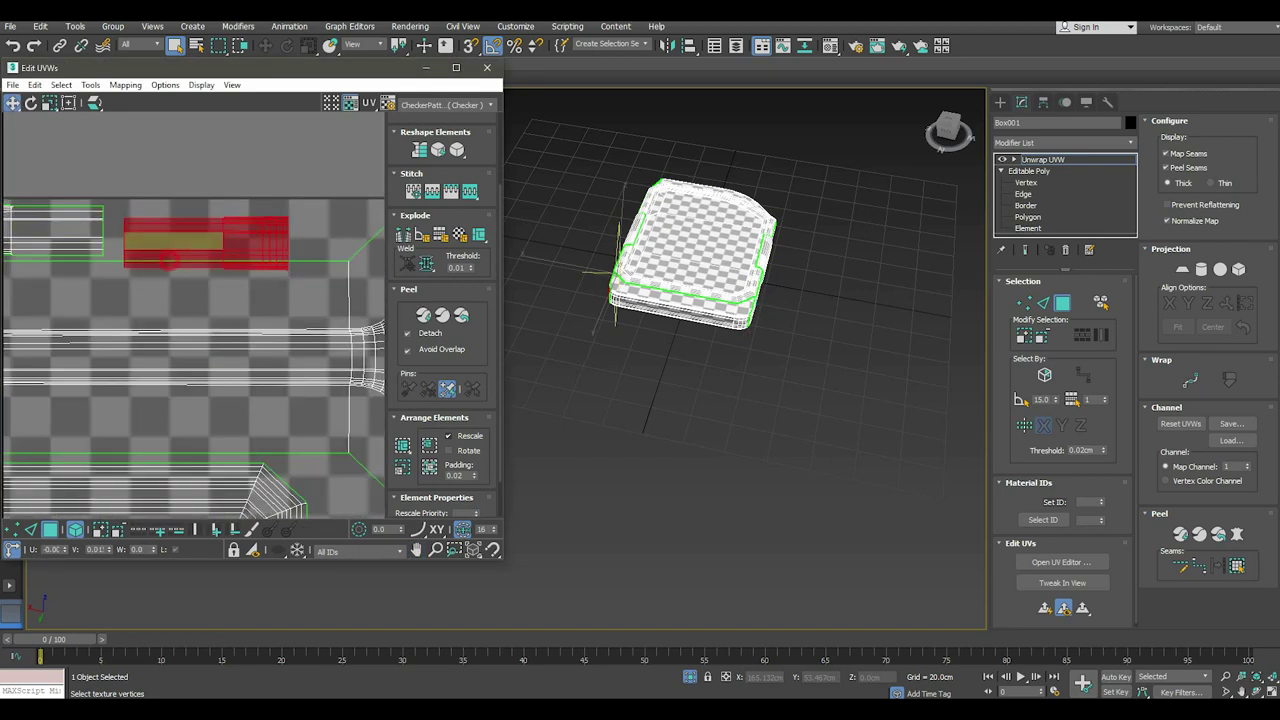
scroll(110, 237, down, 3)
scroll(200, 265, down, 3)
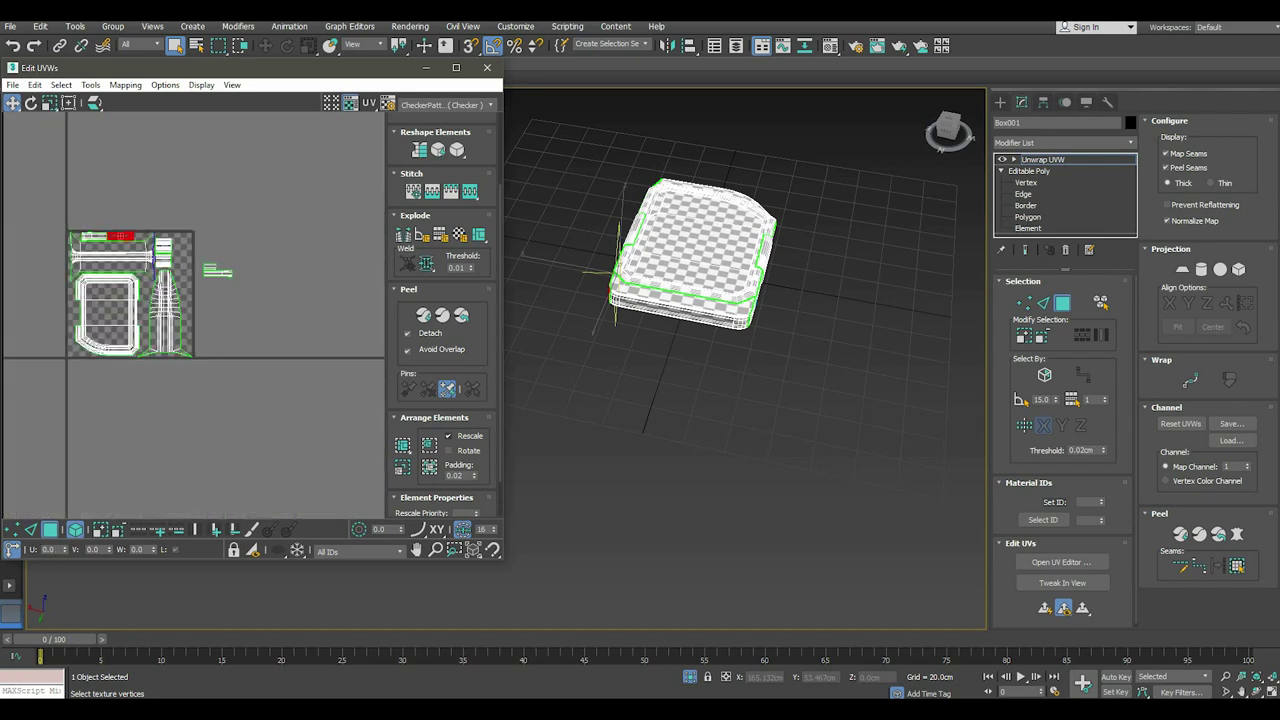
scroll(200, 265, up, 2)
drag(277, 267, 193, 255)
scroll(200, 265, up, 2)
scroll(200, 265, down, 3)
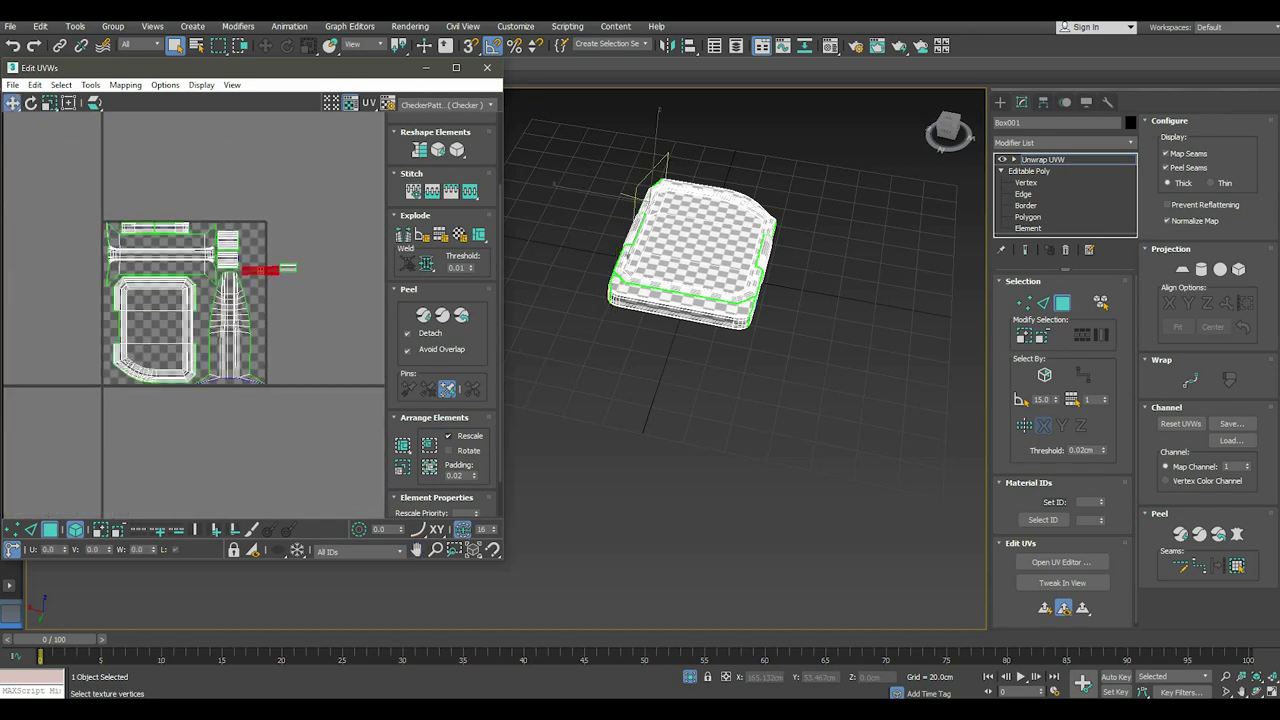
scroll(200, 265, up, 2)
scroll(200, 265, up, 2)
Rotate the strip shell 90 degrees and pack all UV shells into the tile.
click(31, 103)
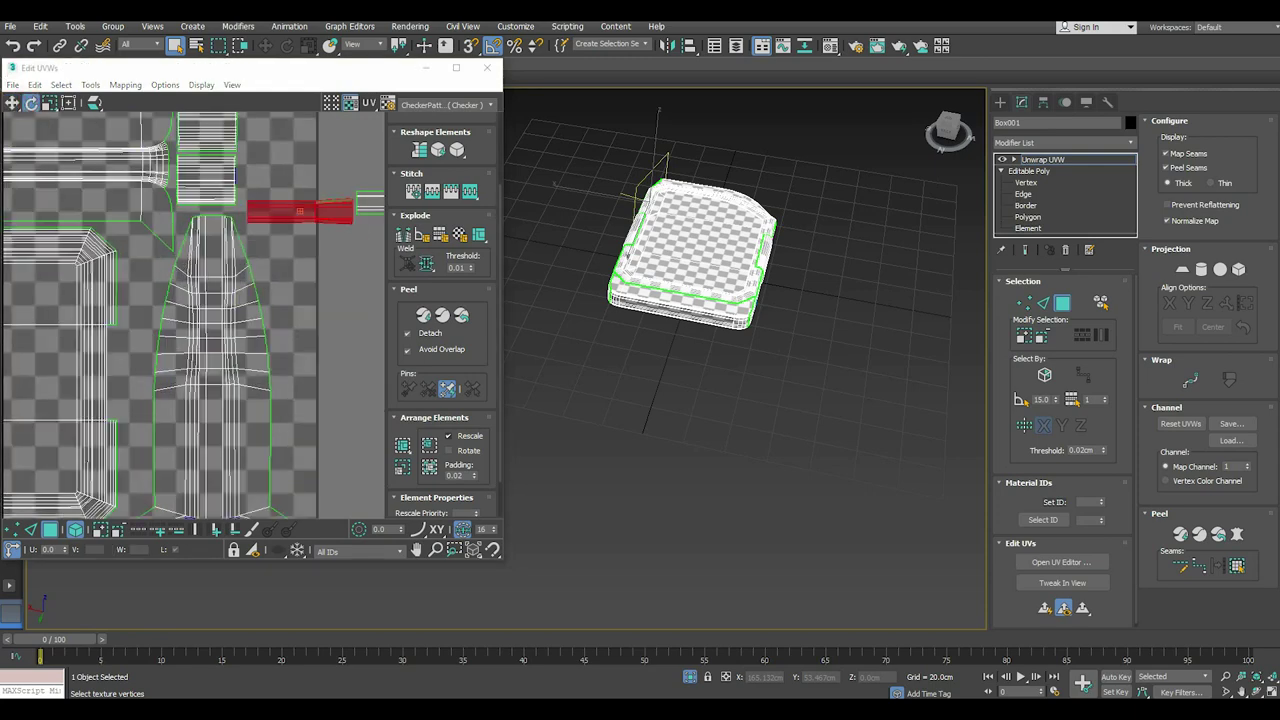
key(w)
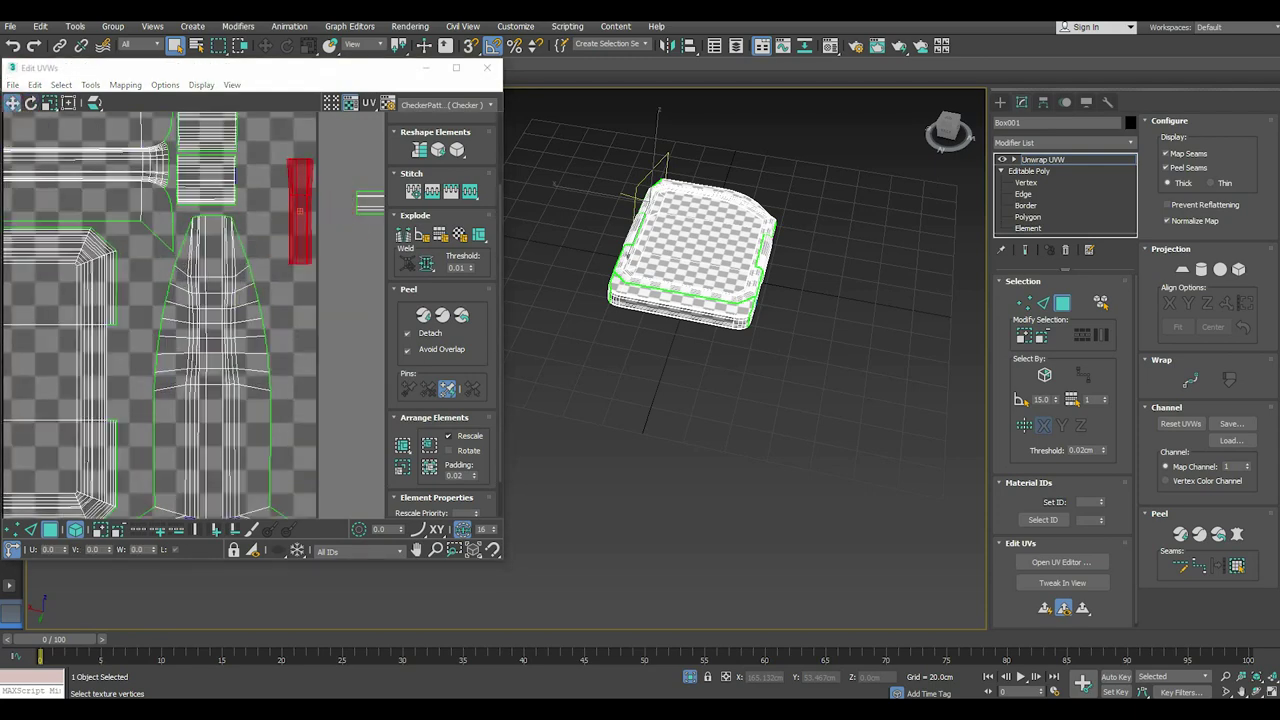
click(403, 443)
scroll(232, 330, down, 3)
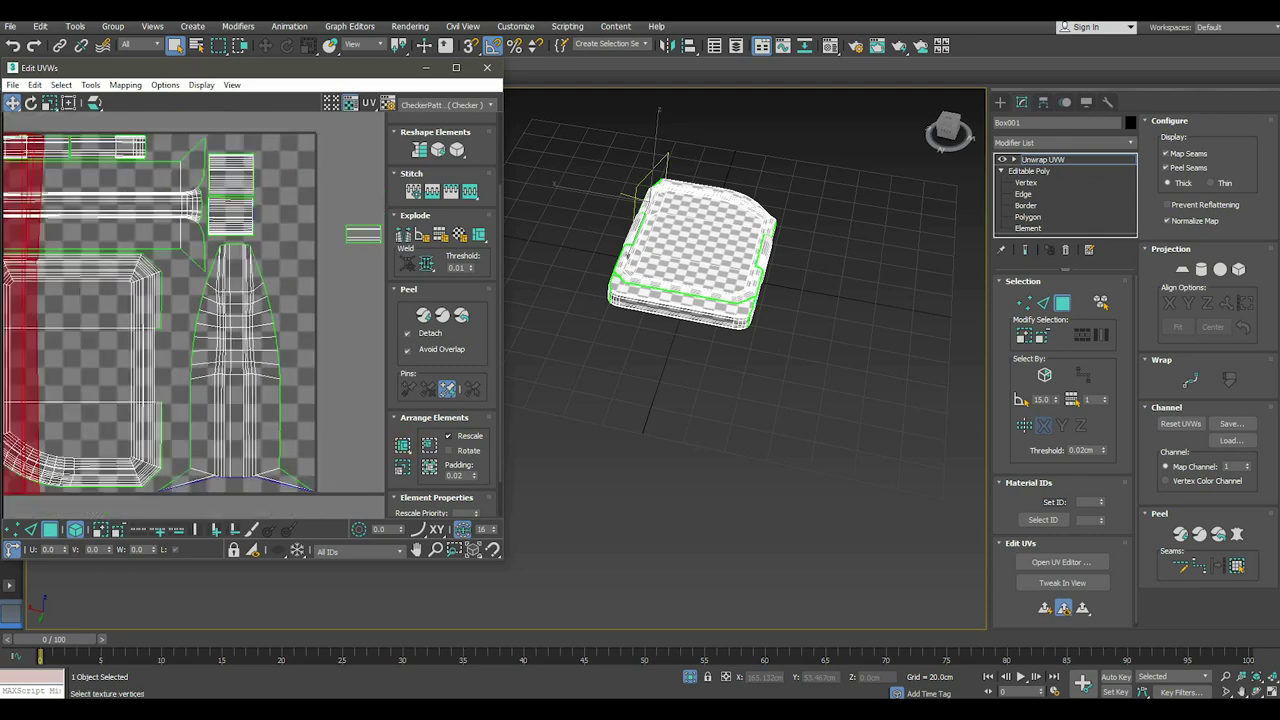
scroll(232, 330, down, 2)
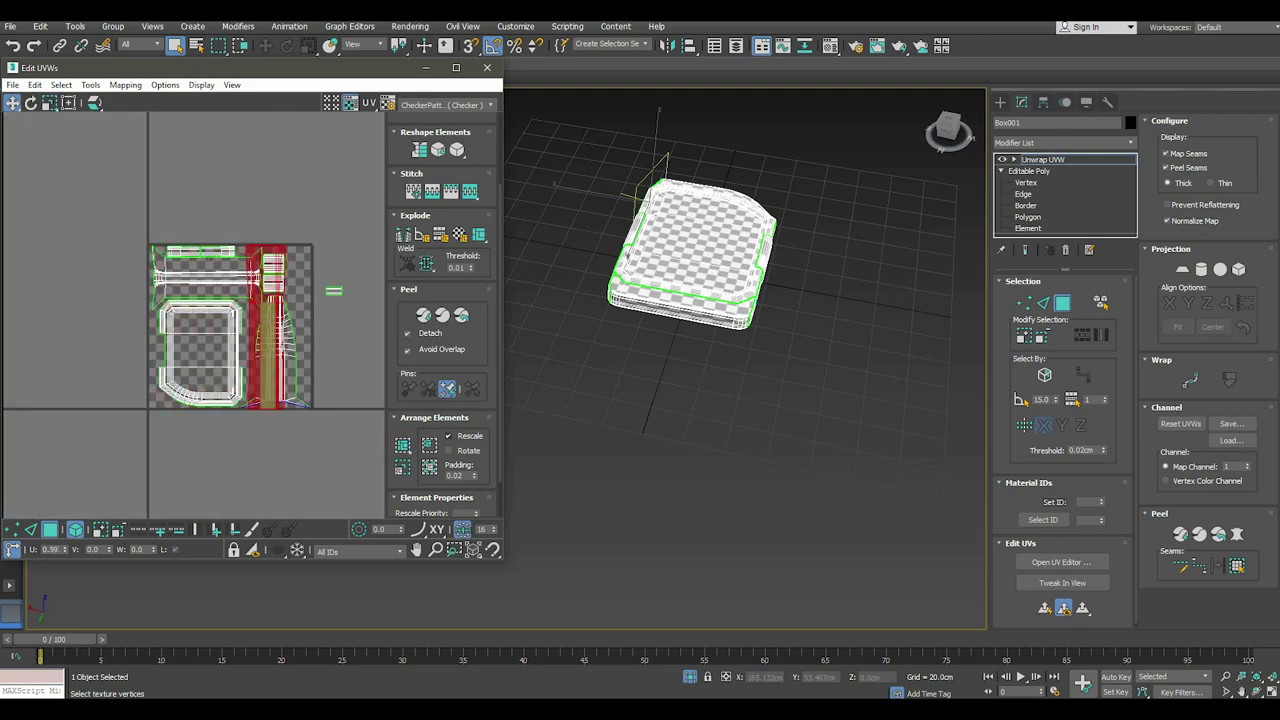
Shrink the selected shell, then move the tall column shell up and right.
click(48, 104)
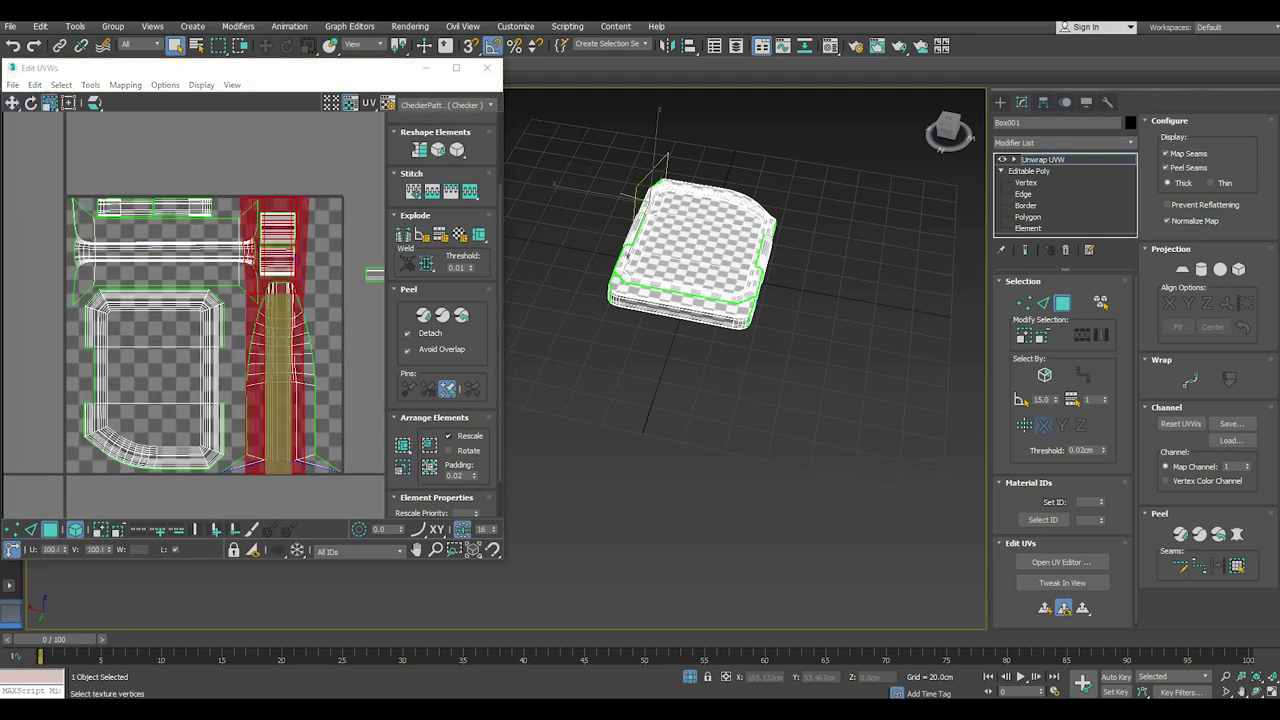
mouse_move(290, 330)
mouse_down()
mouse_move(250, 370)
mouse_move(270, 330)
mouse_up()
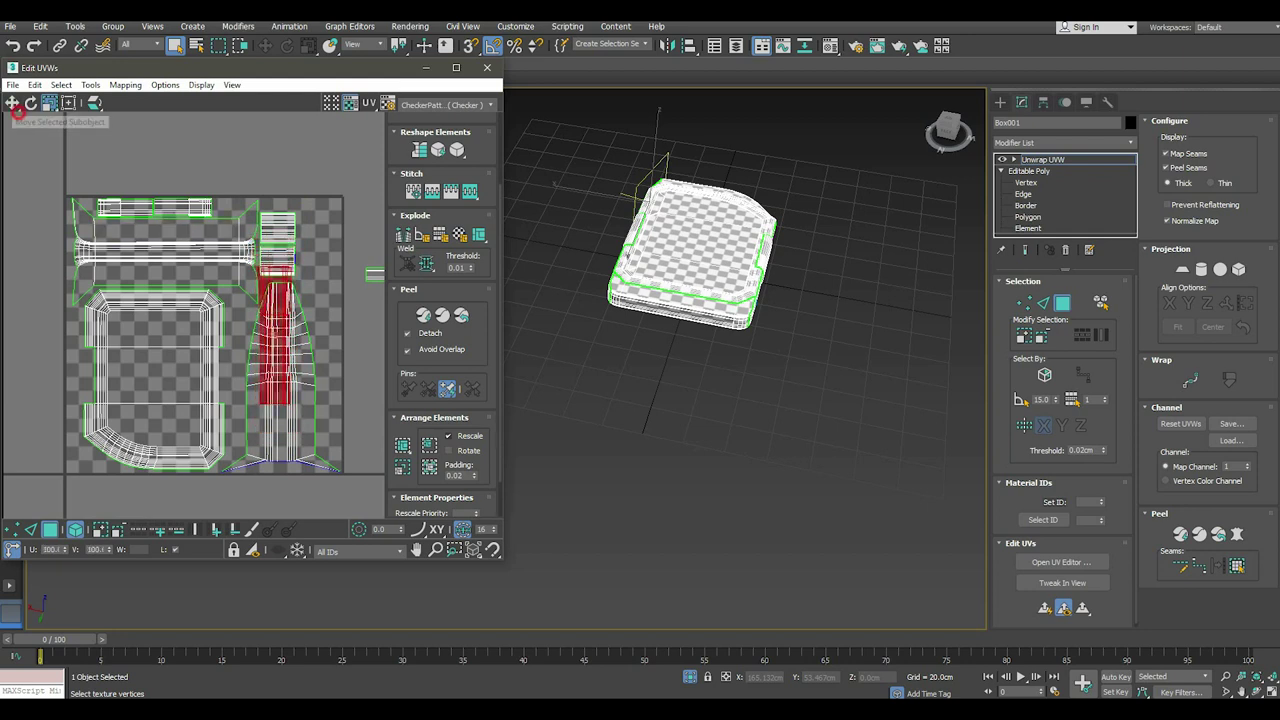
key(ctrl+d)
click(274, 335)
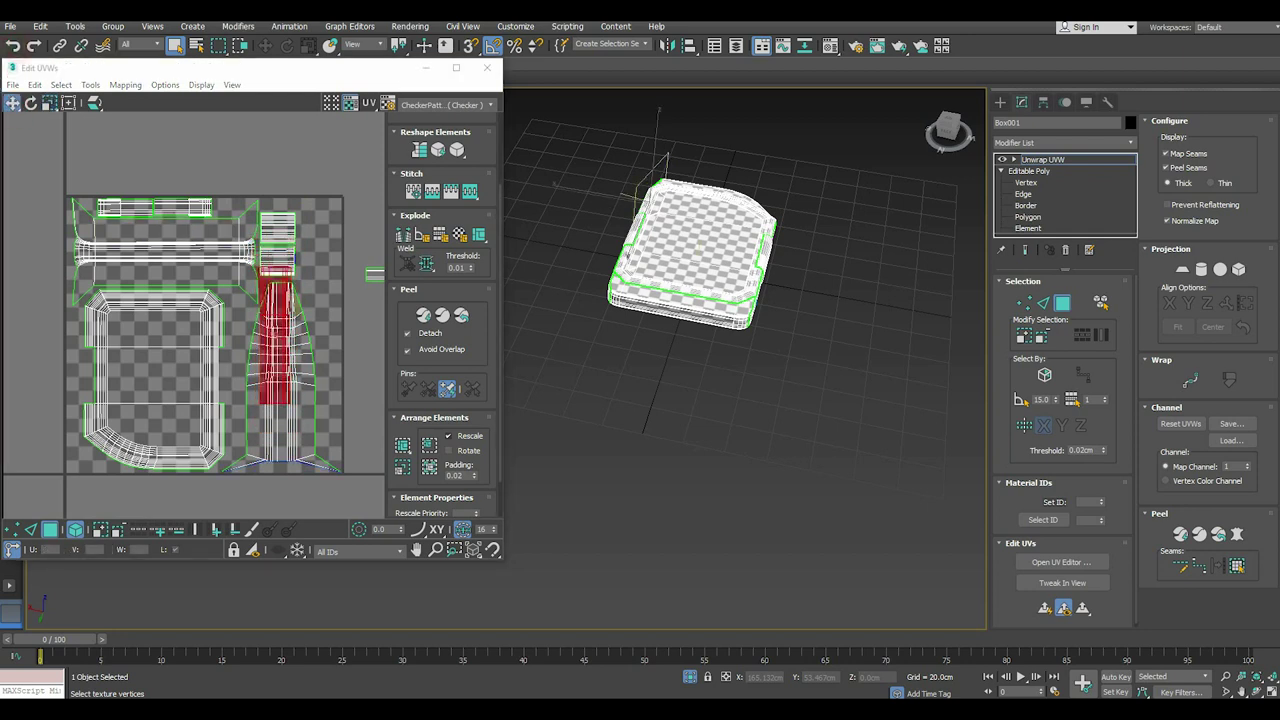
drag(271, 335, 322, 278)
scroll(319, 212, up, 3)
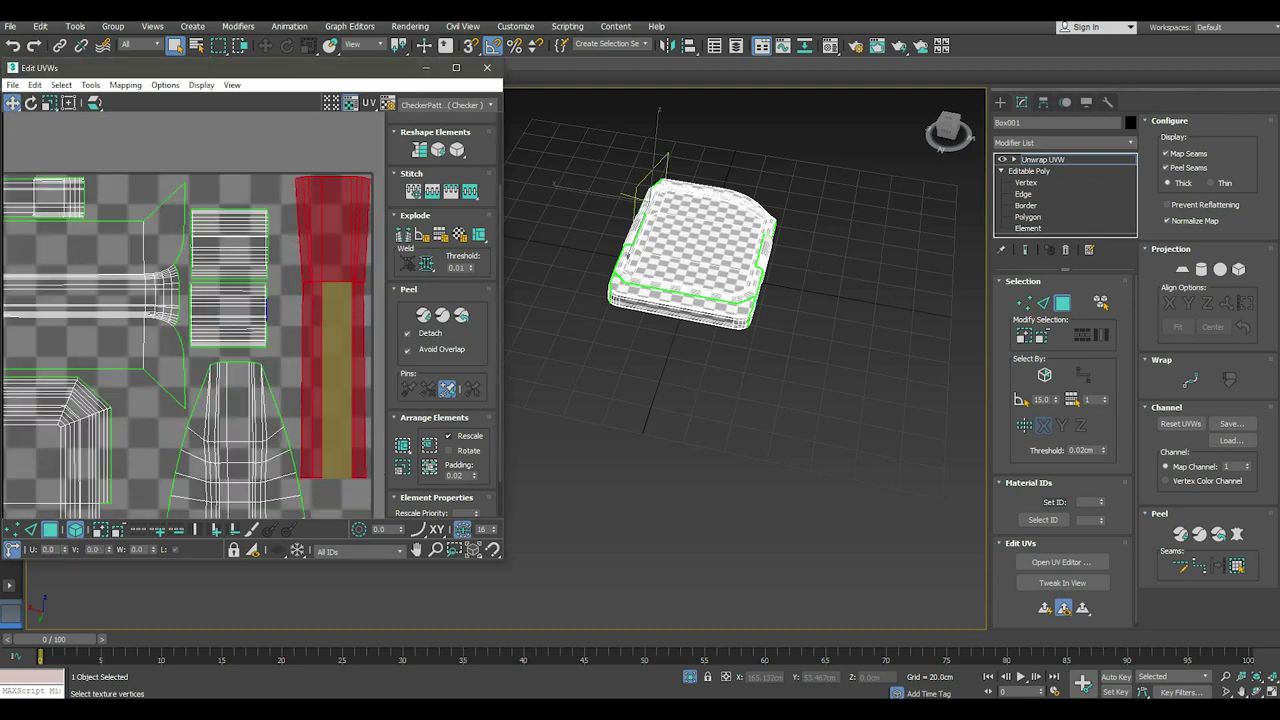
scroll(250, 320, up, 2)
scroll(250, 320, down, 1)
scroll(313, 191, down, 2)
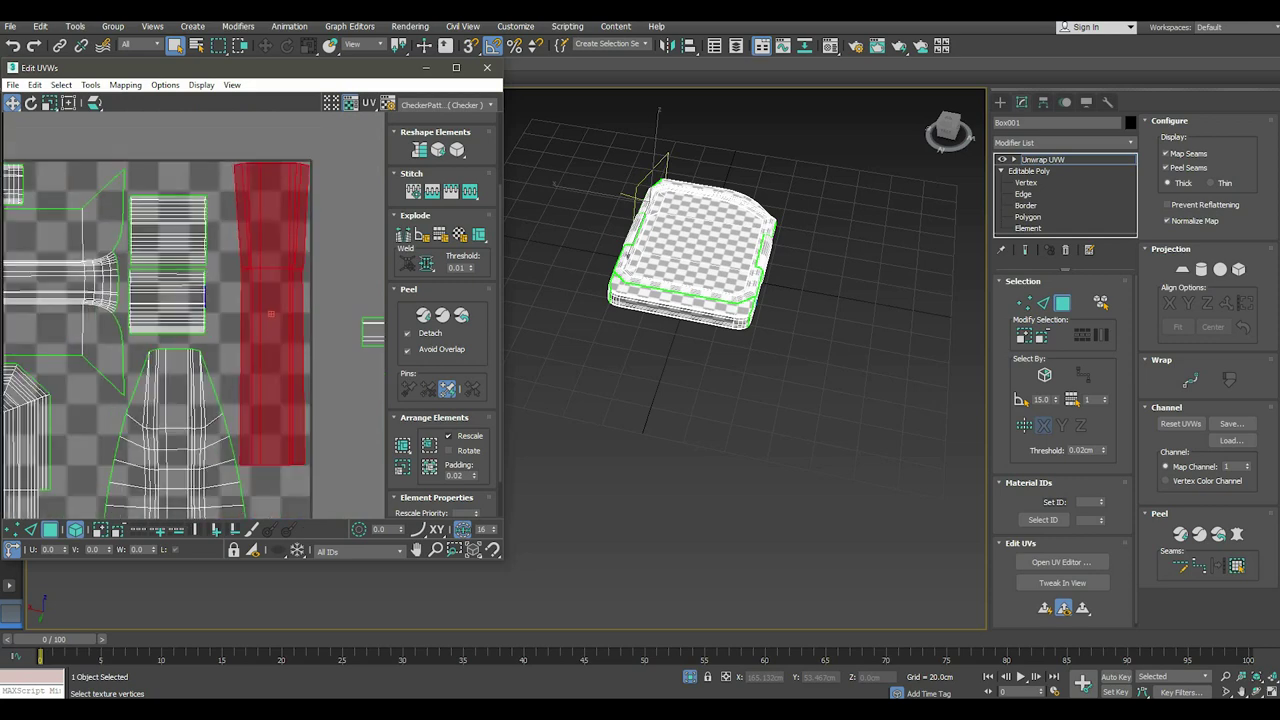
scroll(313, 191, down, 3)
Orbit the panel to show its top face and pick the small shell outside the tile.
alt+middle_drag(700, 300, 740, 240)
mouse_move(740, 300)
alt+middle_down()
mouse_move(725, 280)
mouse_move(680, 360)
alt+middle_up()
click(345, 258)
scroll(310, 312, down, 2)
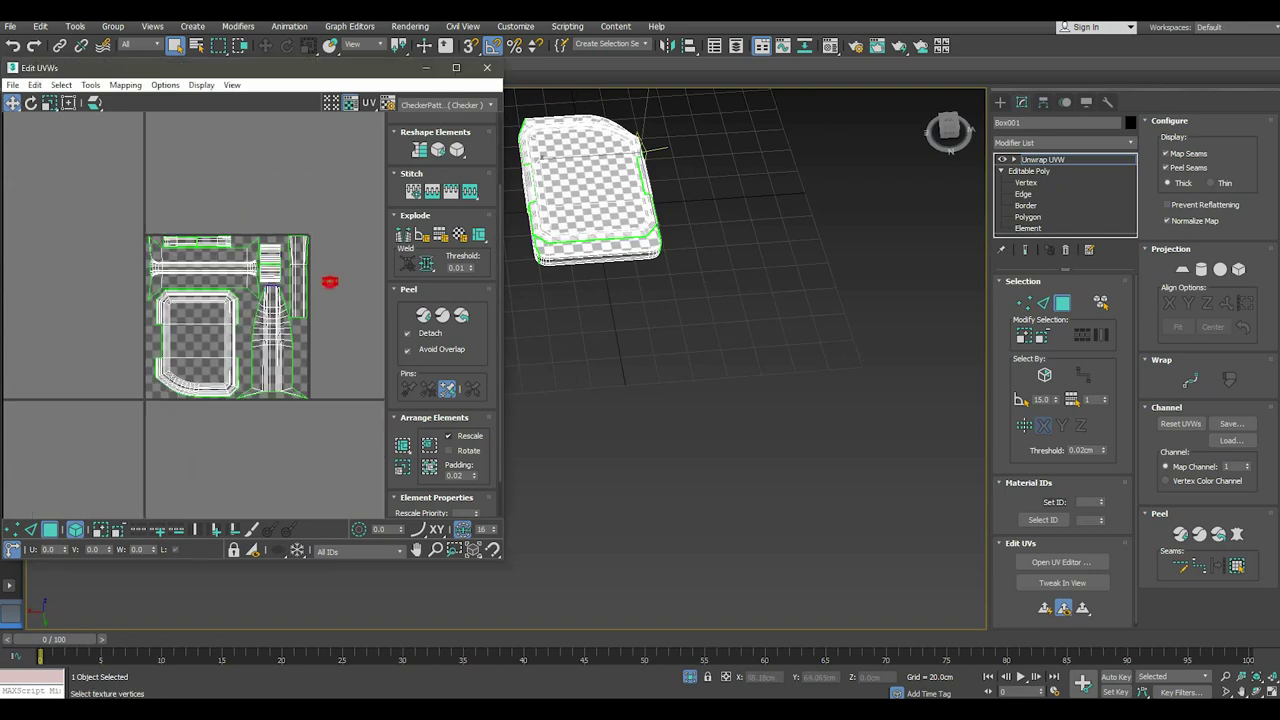
Move the small shell to the tile's lower-left and rotate it upright by 90 degrees.
drag(331, 280, 155, 365)
scroll(197, 345, up, 4)
drag(120, 432, 77, 482)
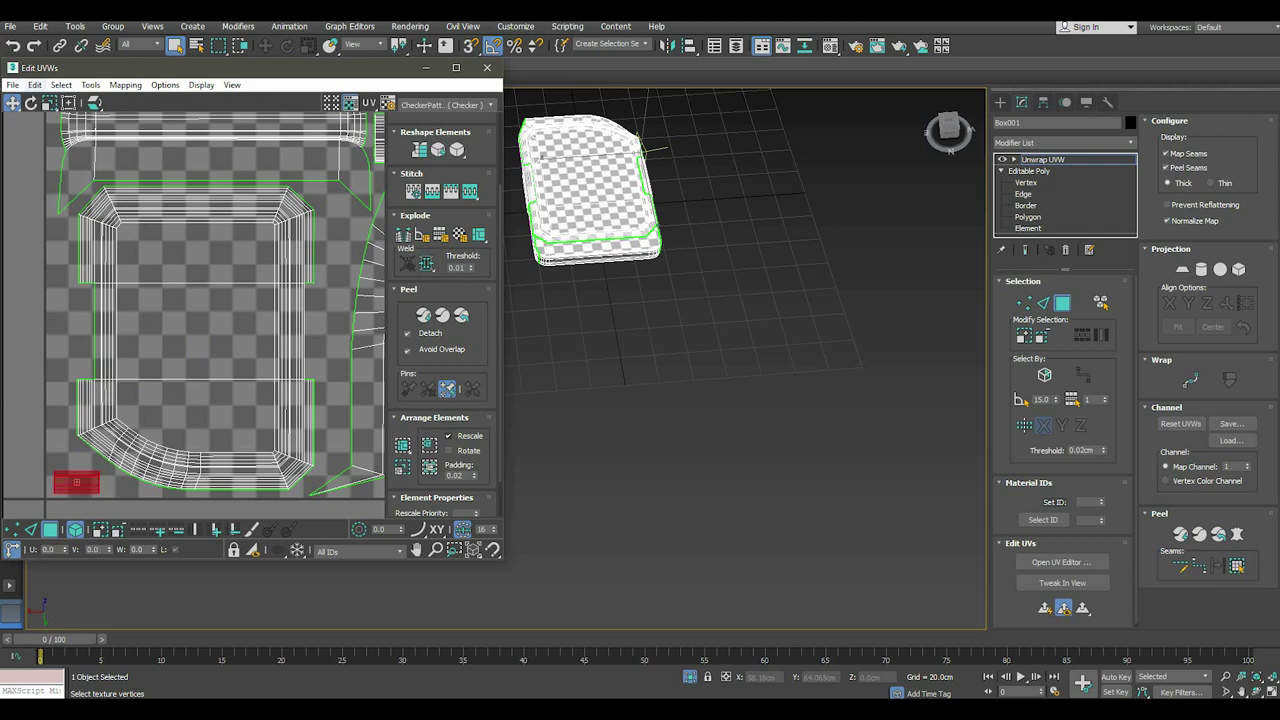
click(31, 103)
mouse_move(77, 482)
mouse_down()
mouse_move(77, 440)
mouse_move(250, 150)
mouse_up()
click(12, 103)
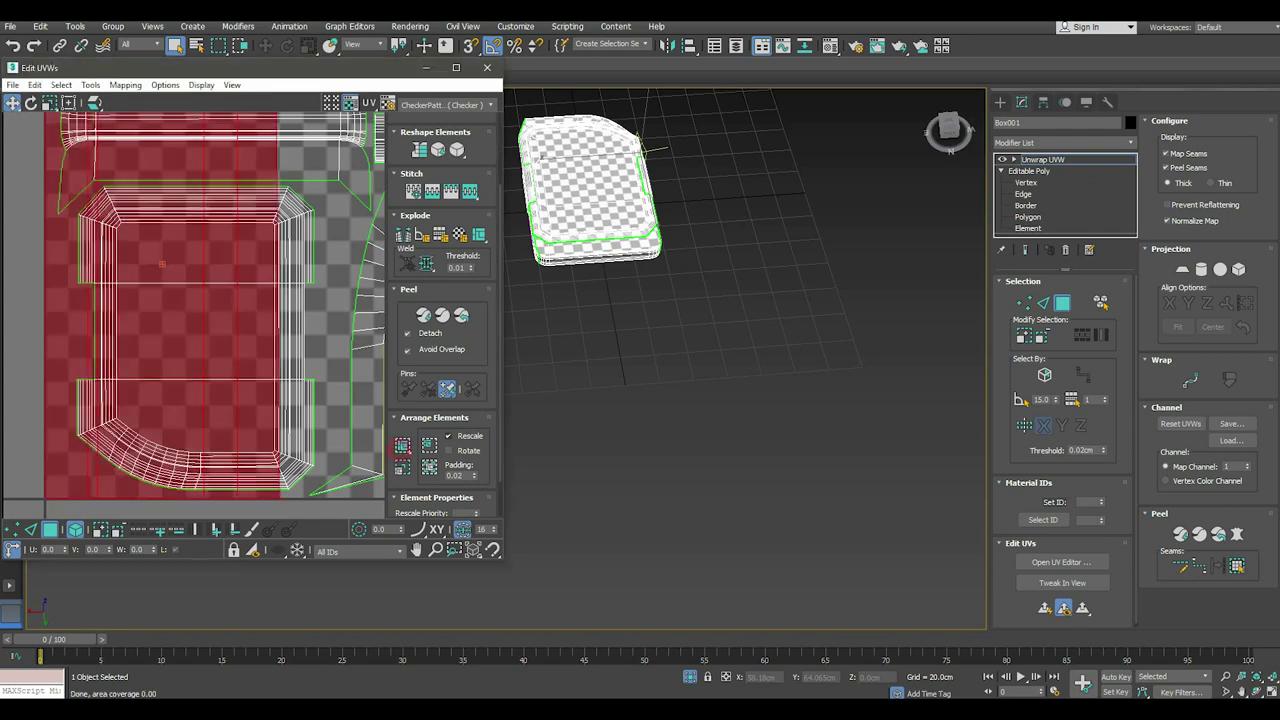
Save the scene, then select and clear the face block on the large island.
click(10, 26)
click(24, 129)
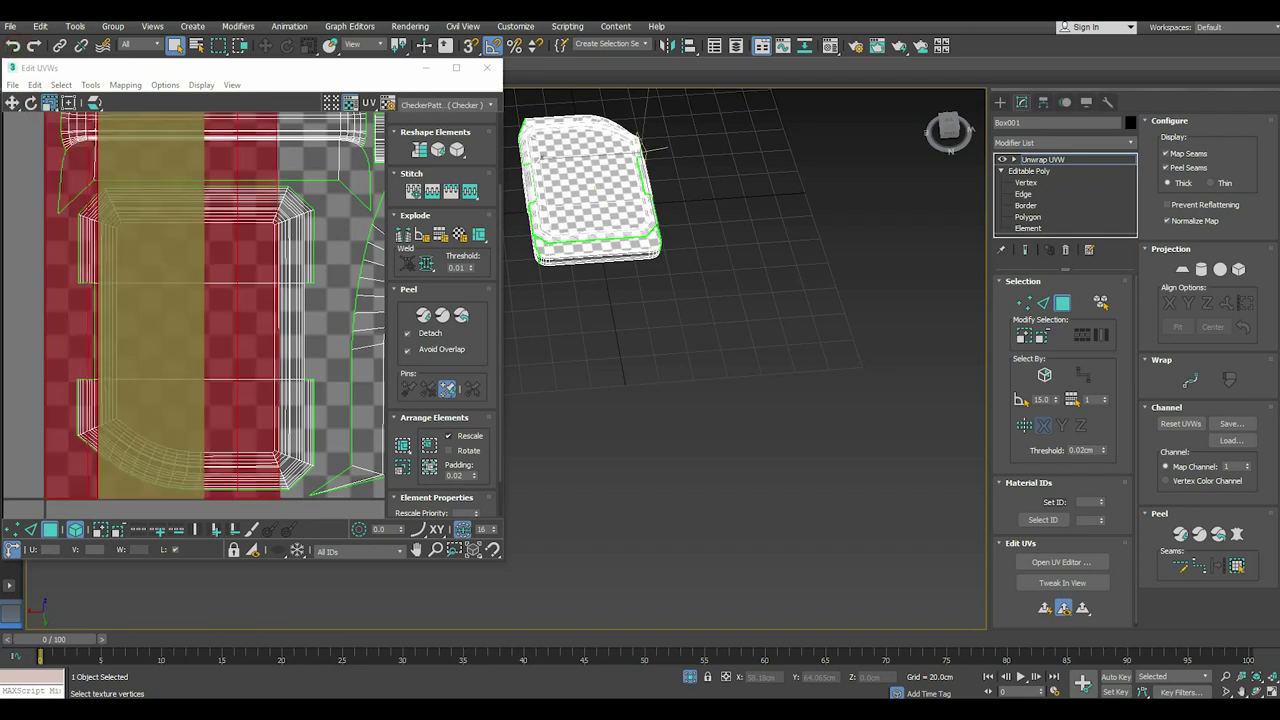
click(124, 232)
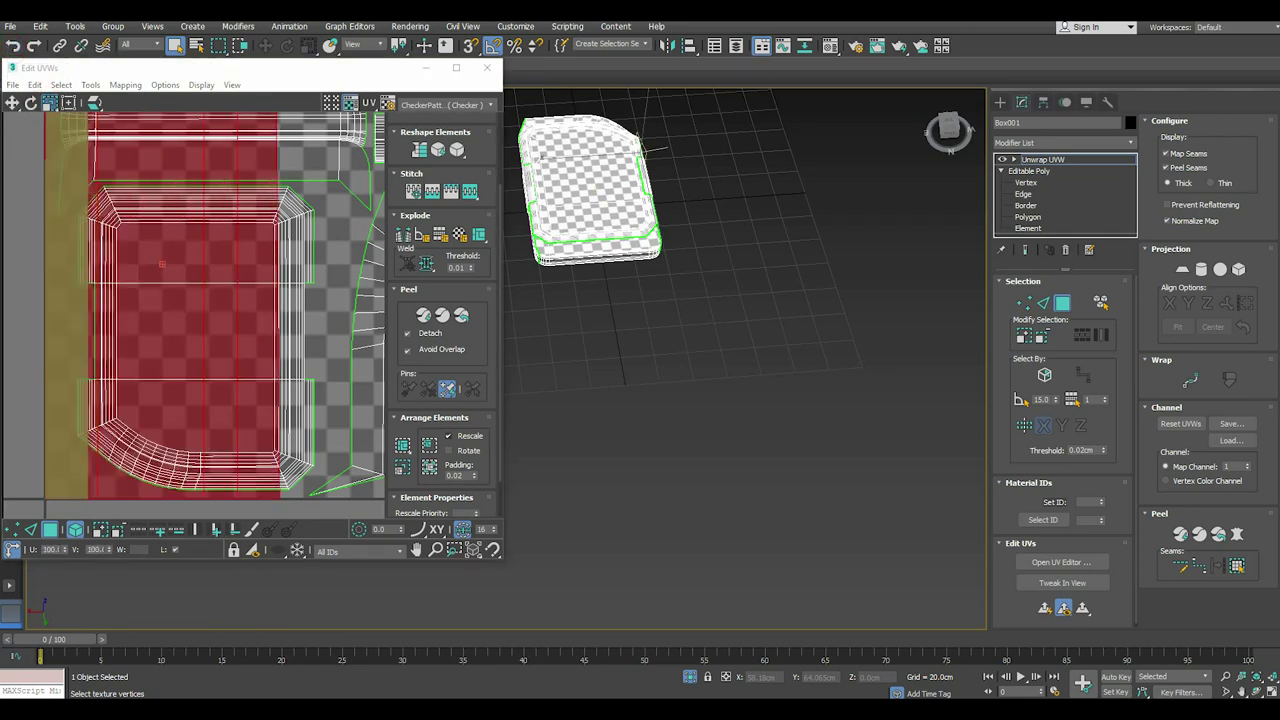
scroll(188, 317, down, 2)
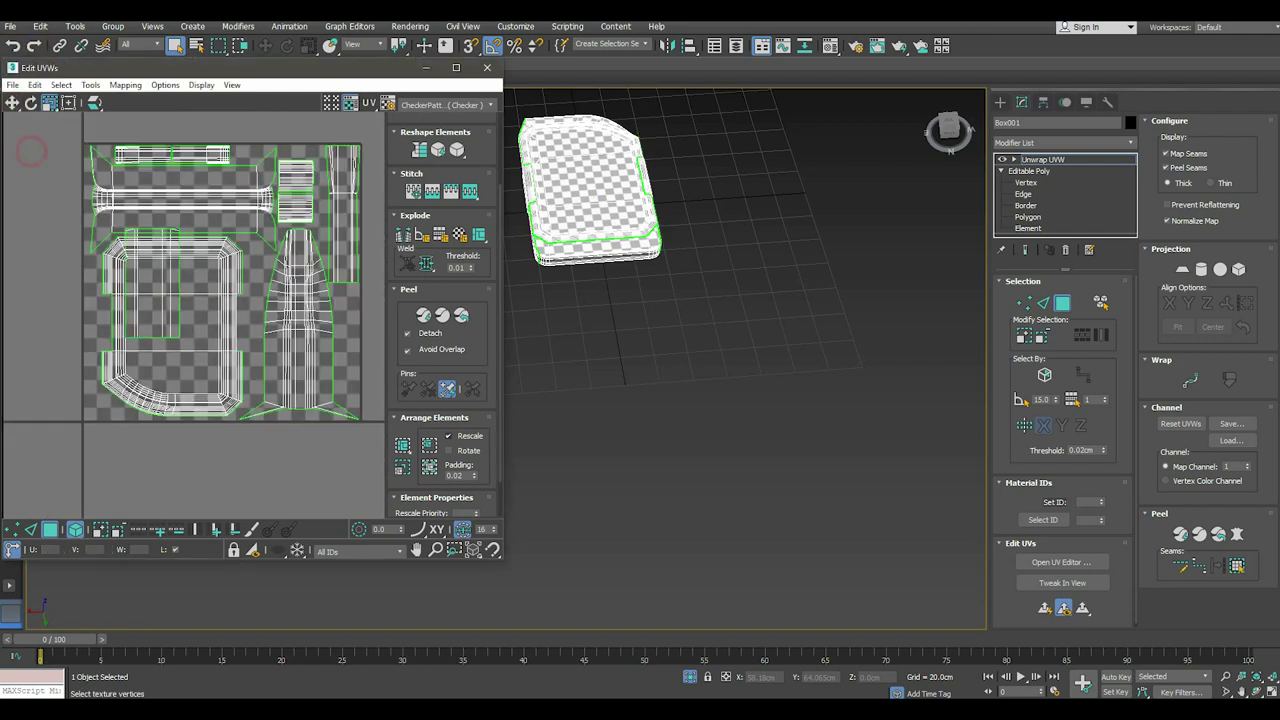
click(13, 104)
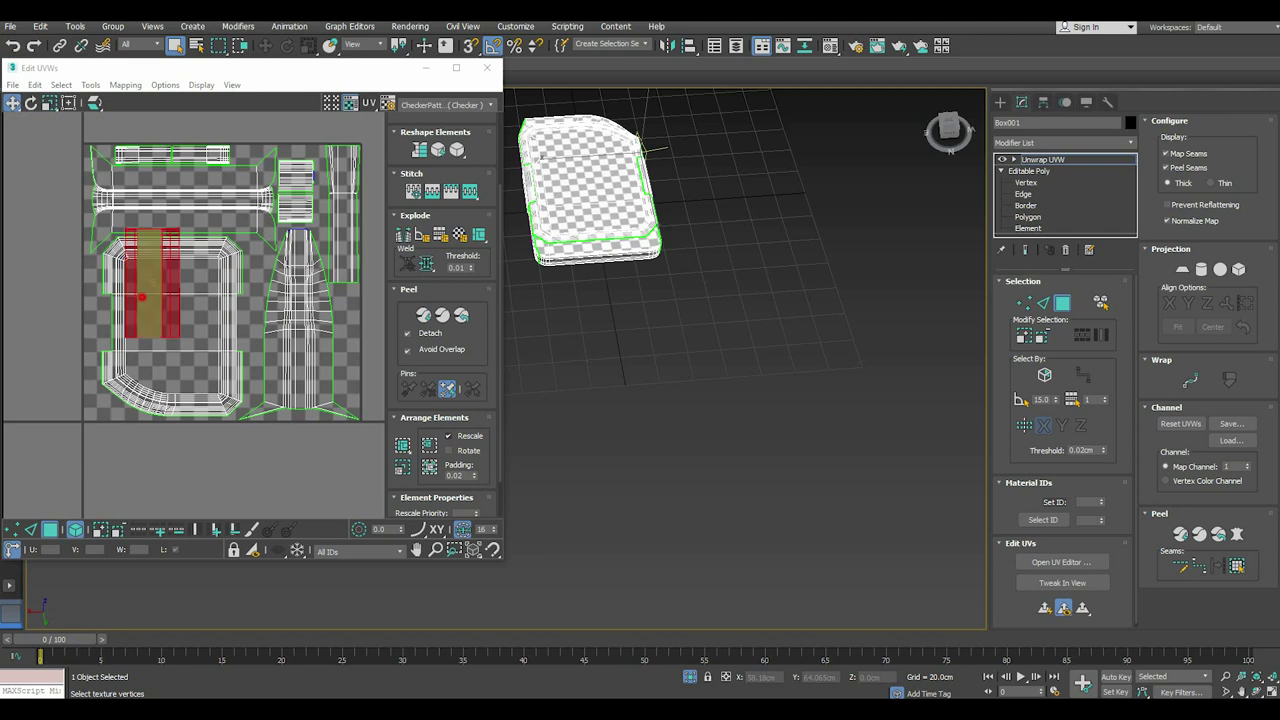
Move the face block right and slide the narrow lower-right strip into the large island.
mouse_move(165, 300)
mouse_down()
mouse_move(252, 315)
mouse_move(337, 380)
mouse_move(335, 470)
mouse_up()
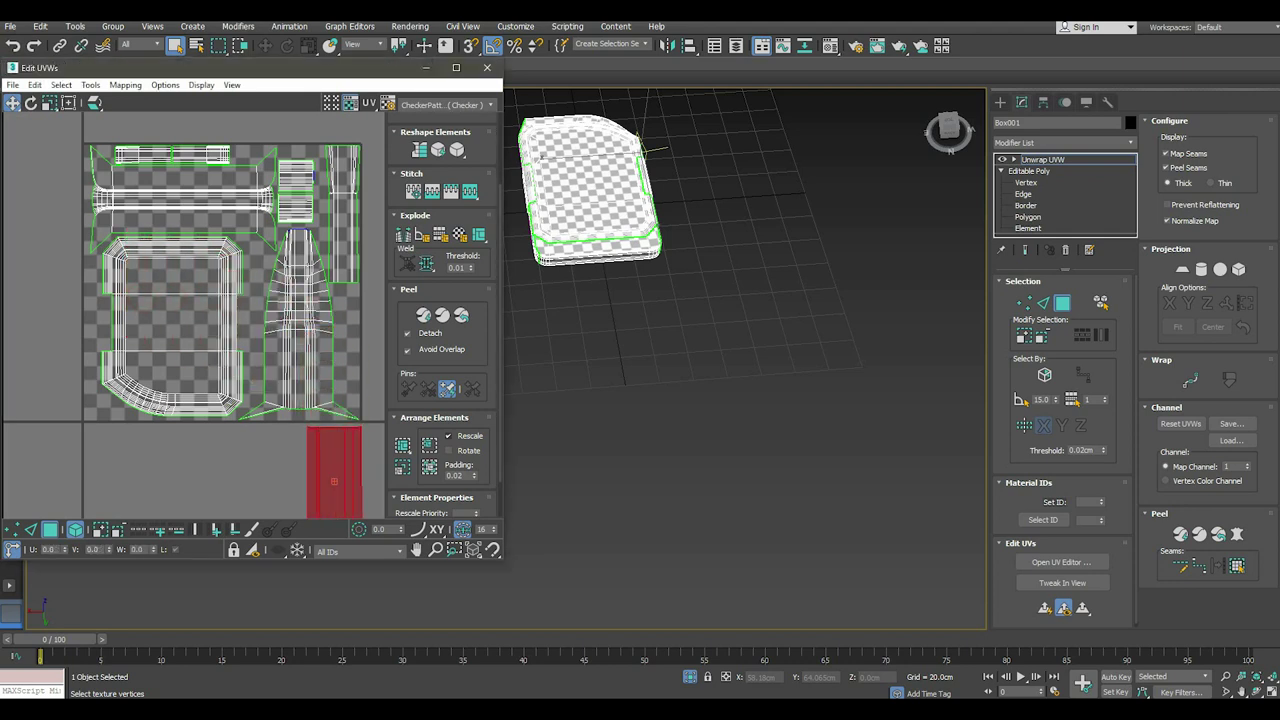
click(172, 326)
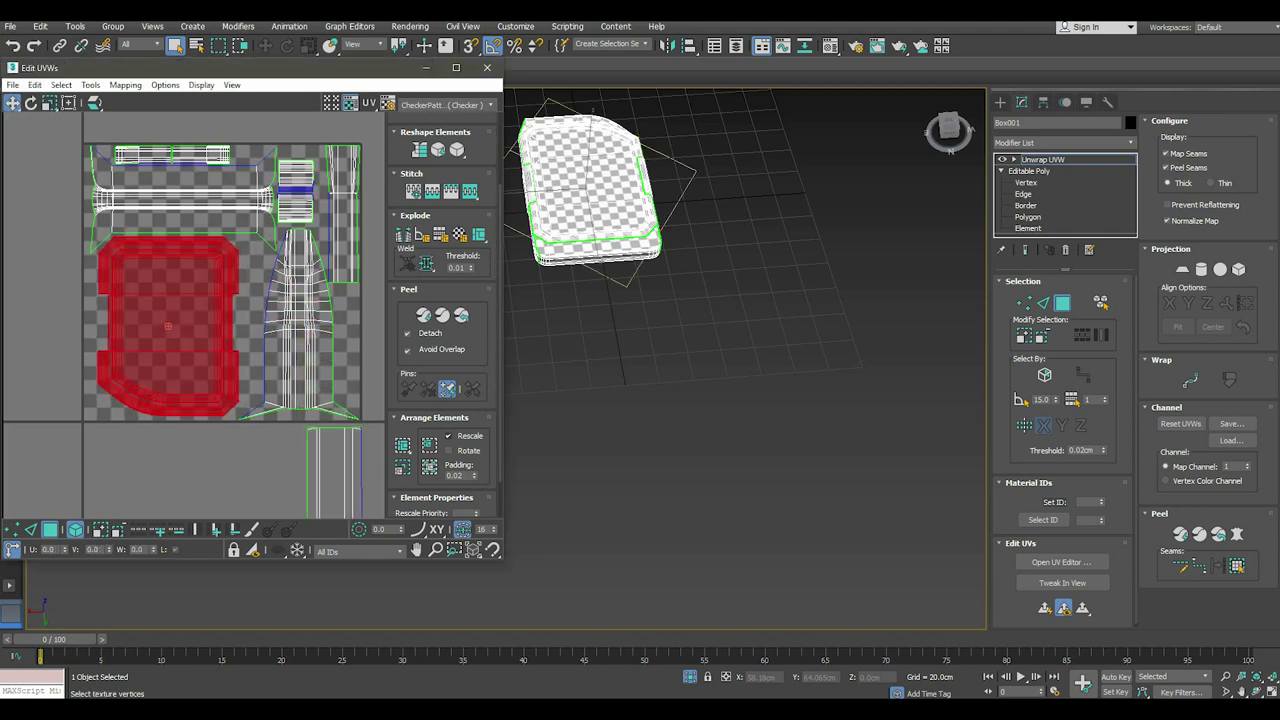
click(330, 470)
mouse_move(330, 470)
mouse_down()
mouse_move(272, 415)
mouse_move(248, 305)
mouse_up()
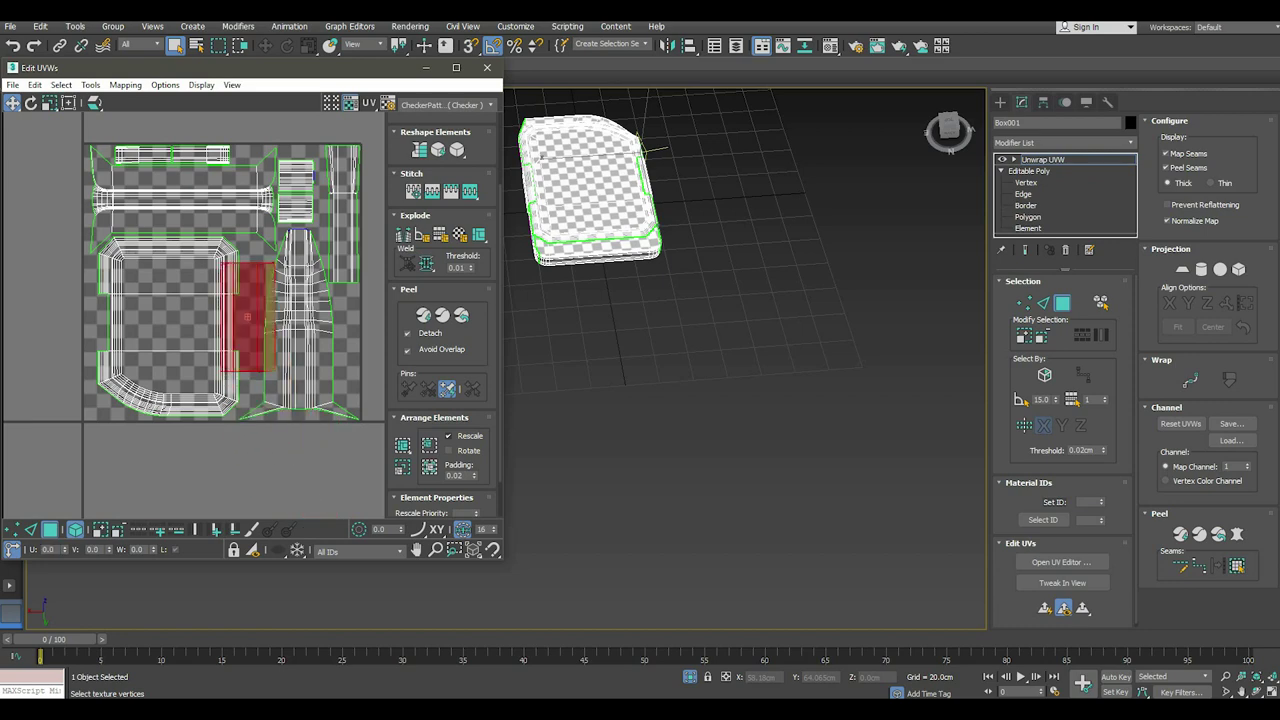
scroll(263, 244, up, 2)
mouse_move(243, 338)
middle_down()
mouse_move(265, 380)
mouse_move(281, 288)
middle_up()
mouse_move(282, 285)
mouse_down()
mouse_move(220, 313)
mouse_move(148, 276)
mouse_up()
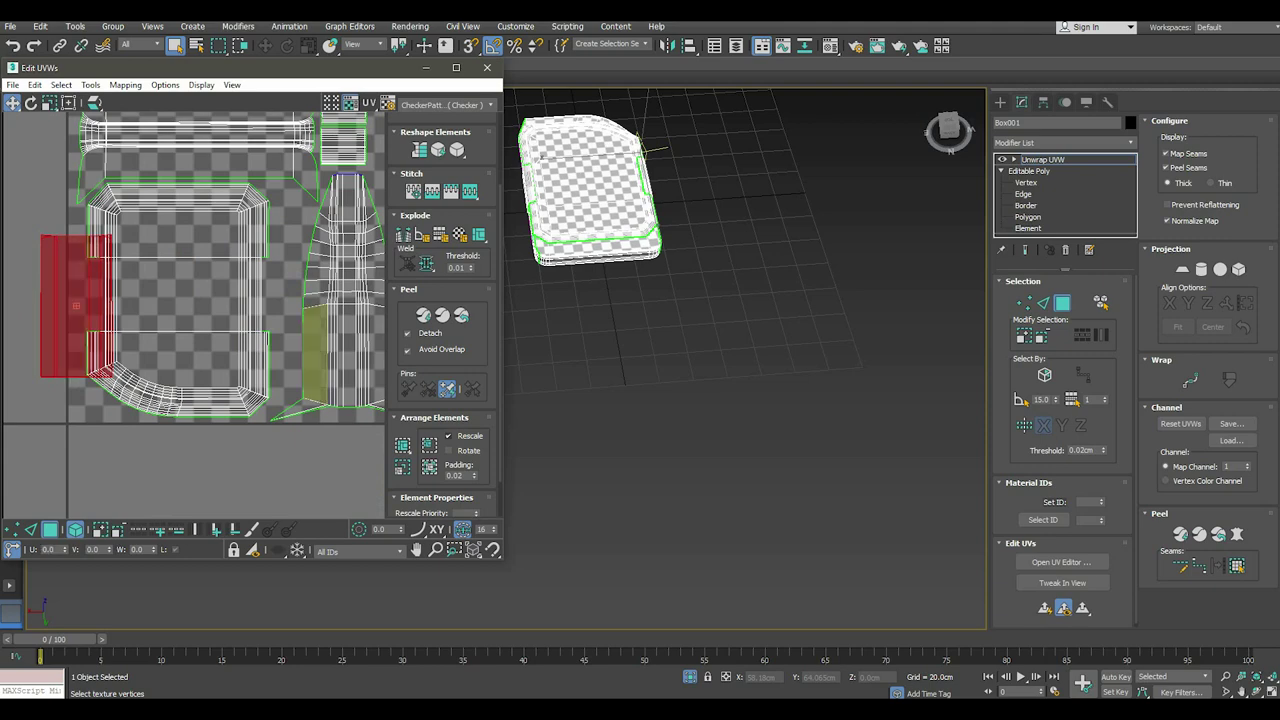
scroll(190, 300, up, 3)
scroll(190, 300, down, 3)
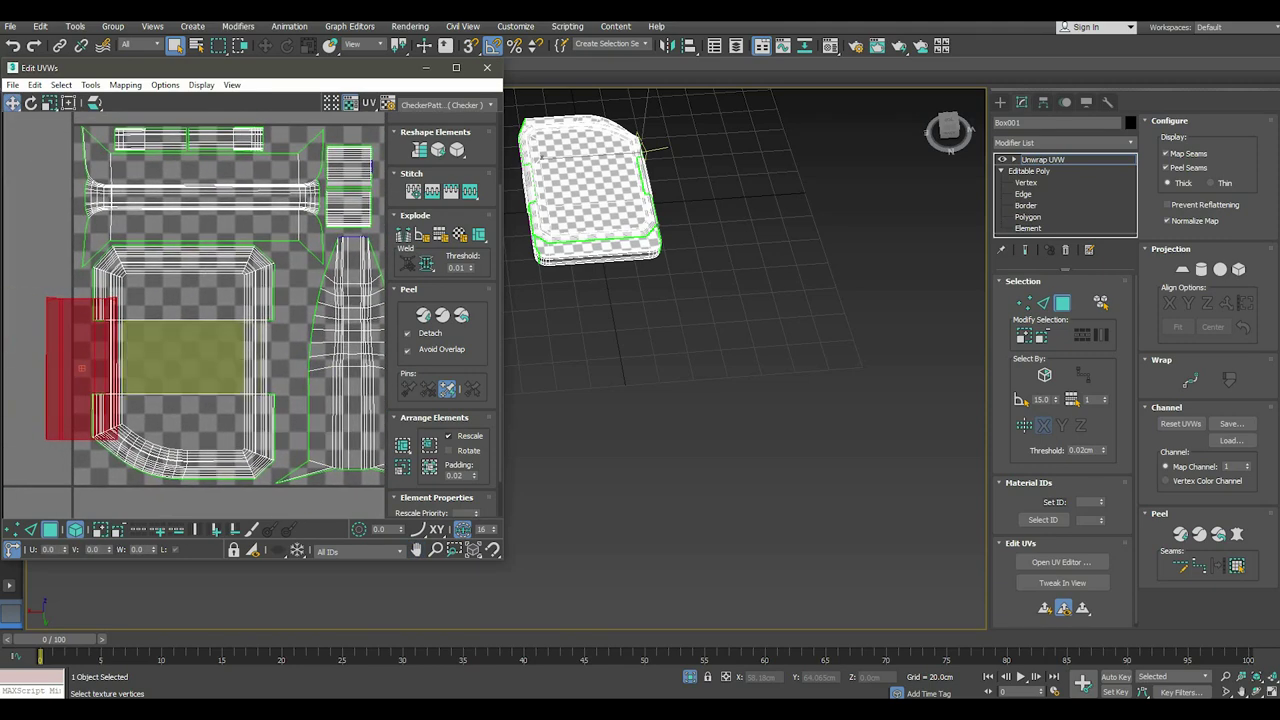
middle_drag(257, 343, 291, 353)
Shrink the narrow strip to about half size and fit it against the island's edge.
click(44, 101)
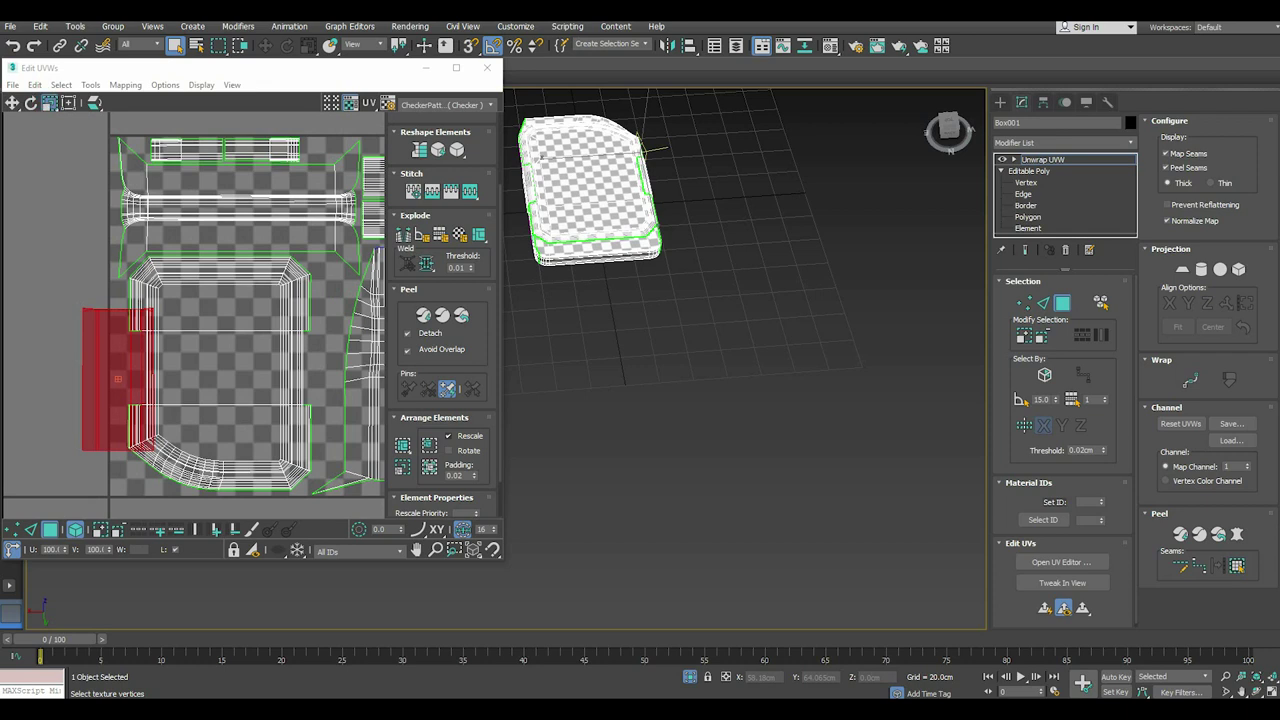
drag(140, 380, 118, 378)
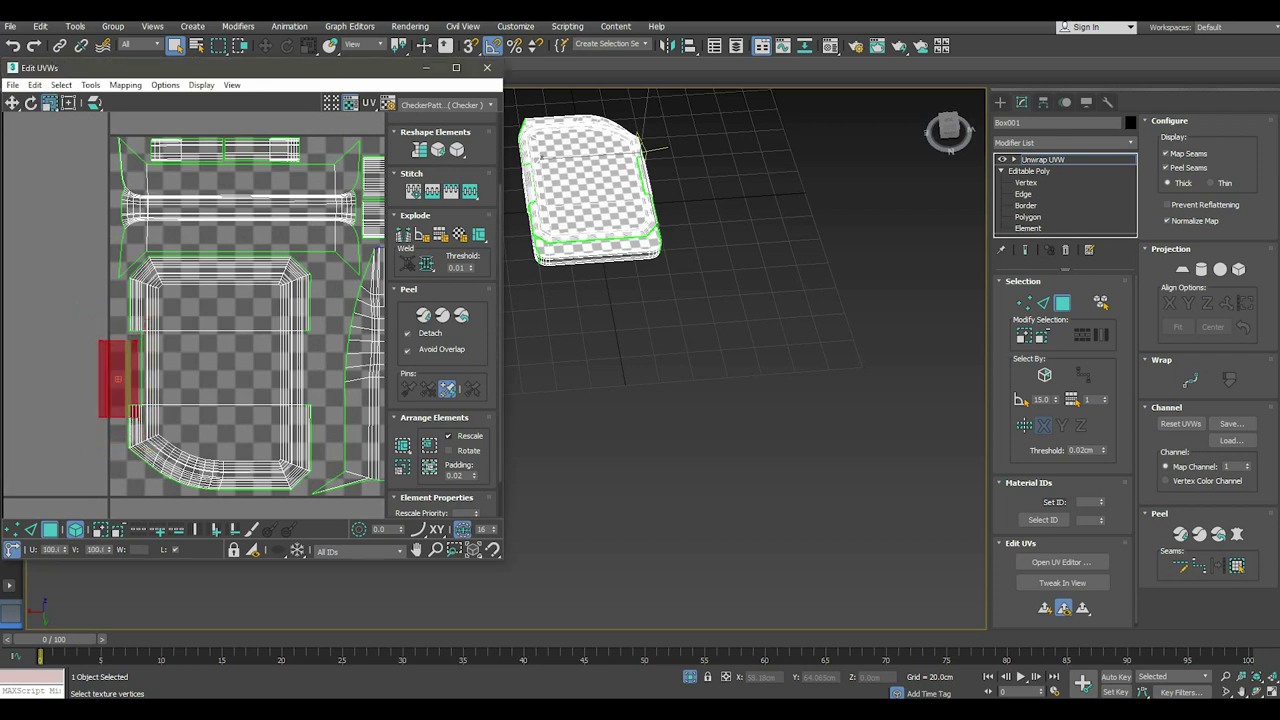
scroll(128, 378, up, 3)
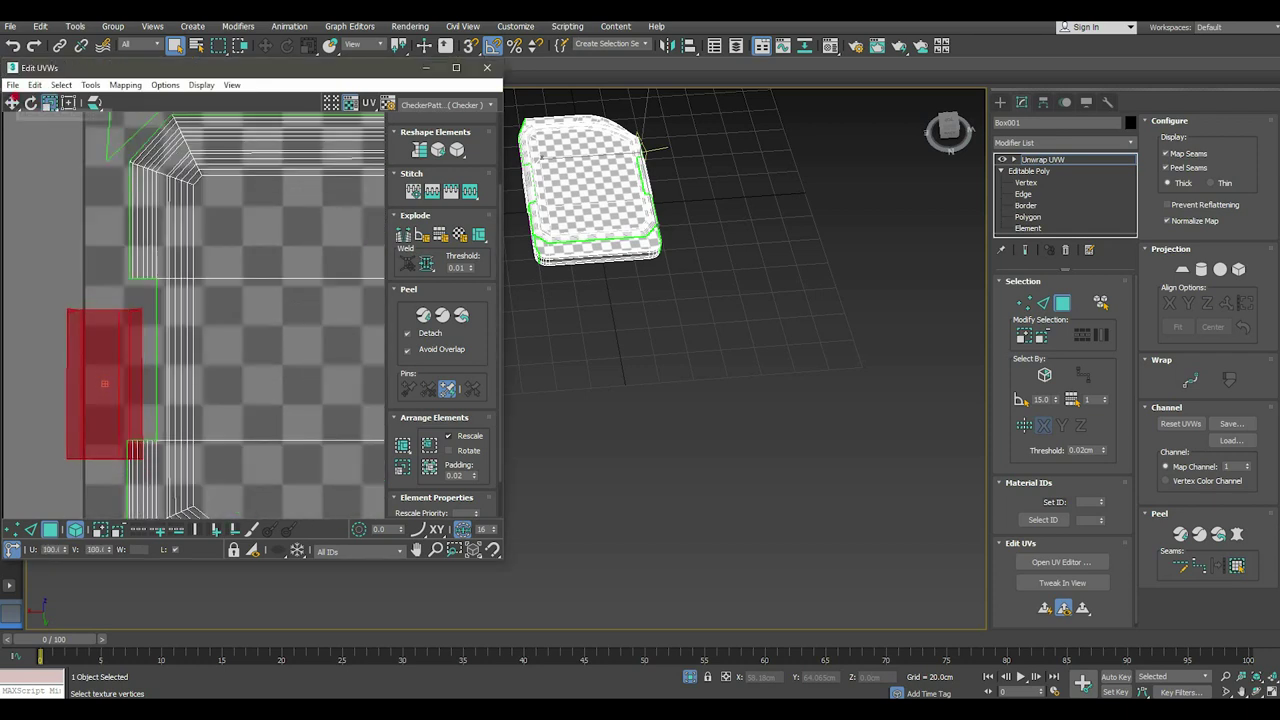
click(12, 102)
drag(104, 383, 120, 362)
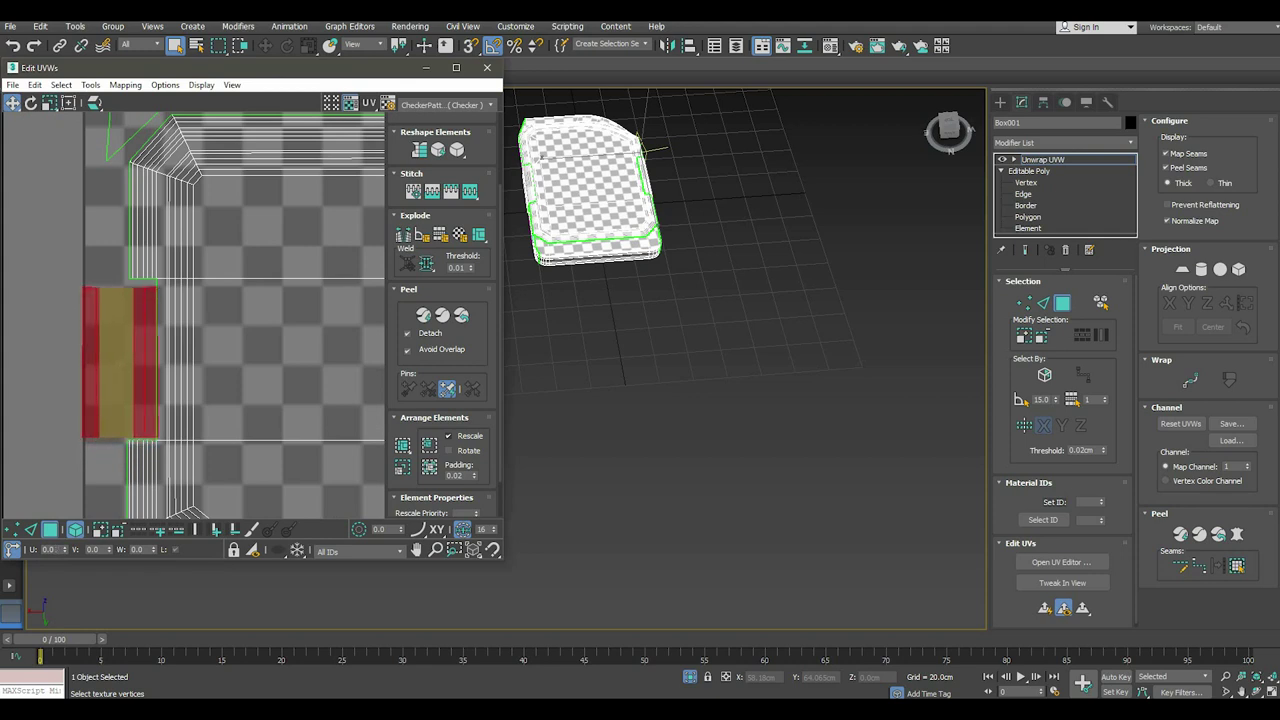
scroll(119, 313, up, 2)
click(49, 102)
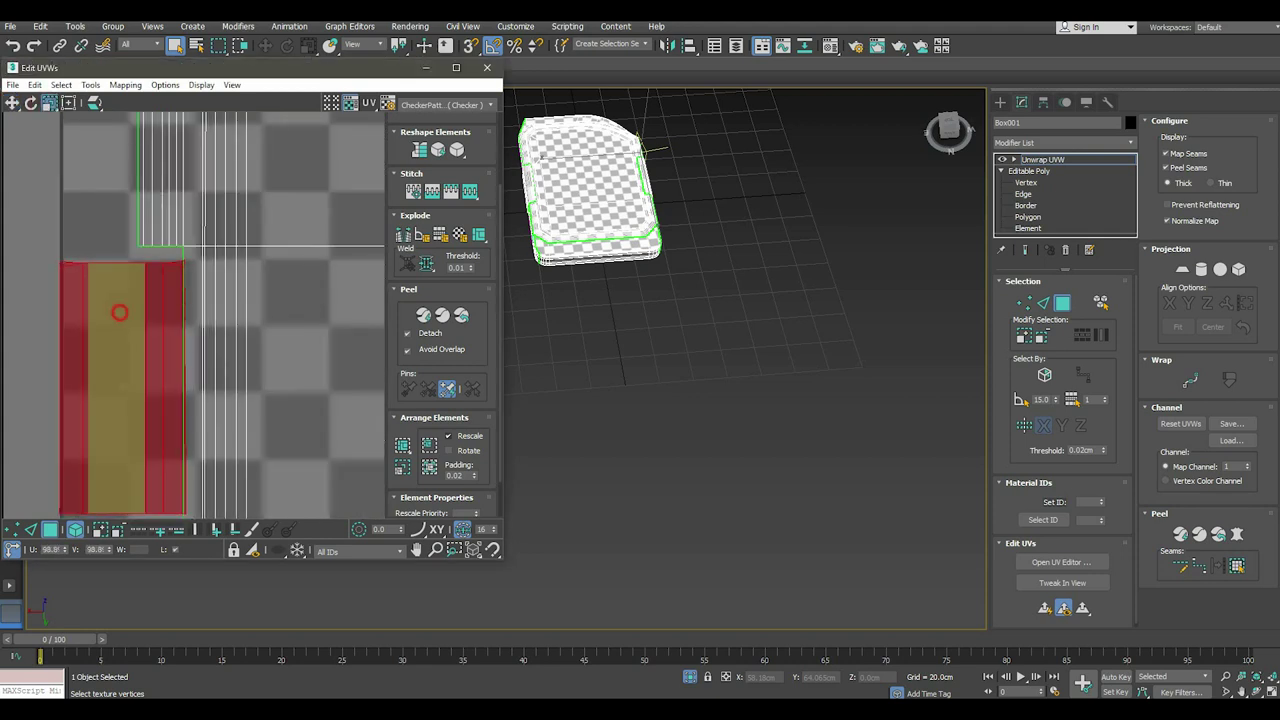
drag(119, 313, 121, 320)
click(12, 102)
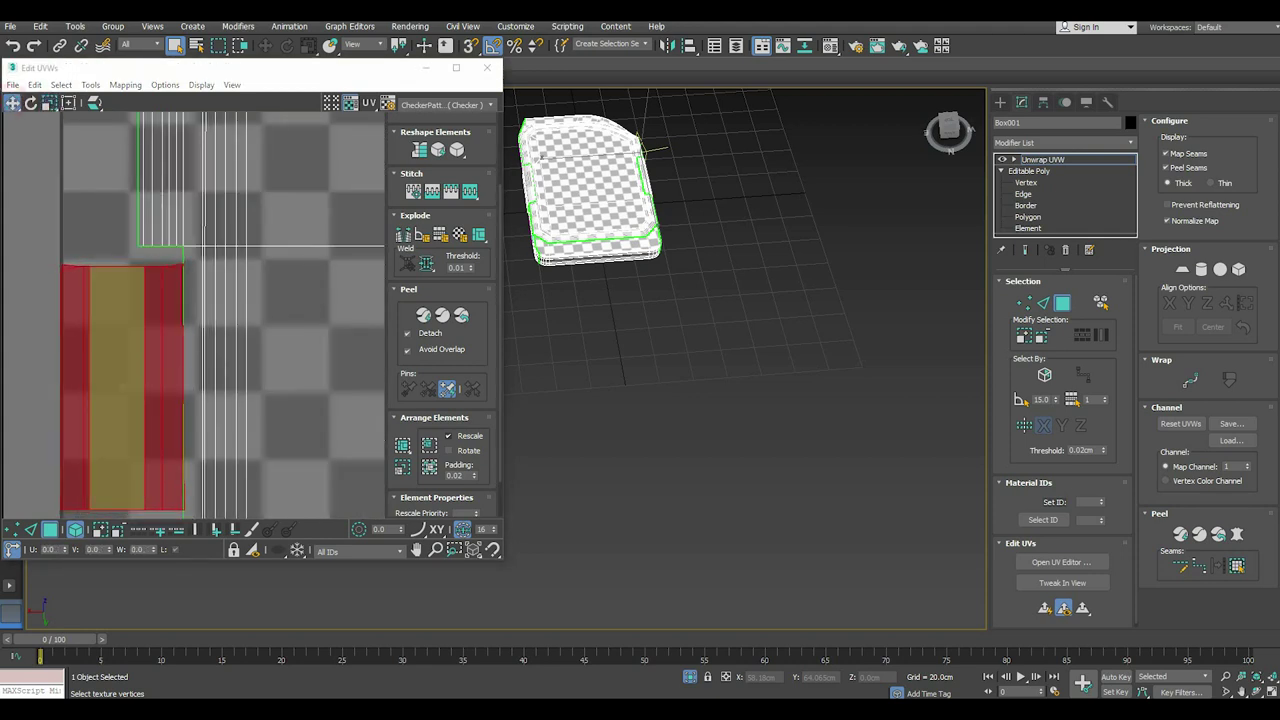
Shrink the red UV strip slightly around its centre.
middle_drag(150, 350, 188, 288)
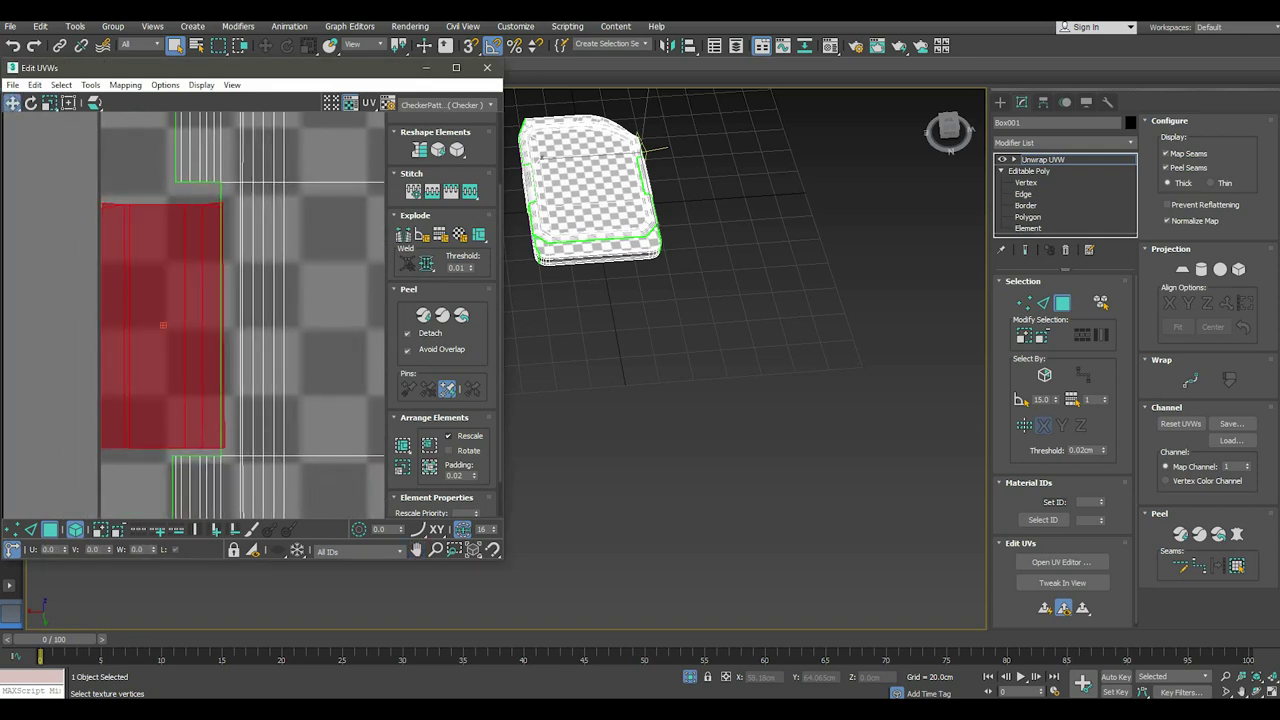
click(49, 102)
drag(125, 320, 122, 322)
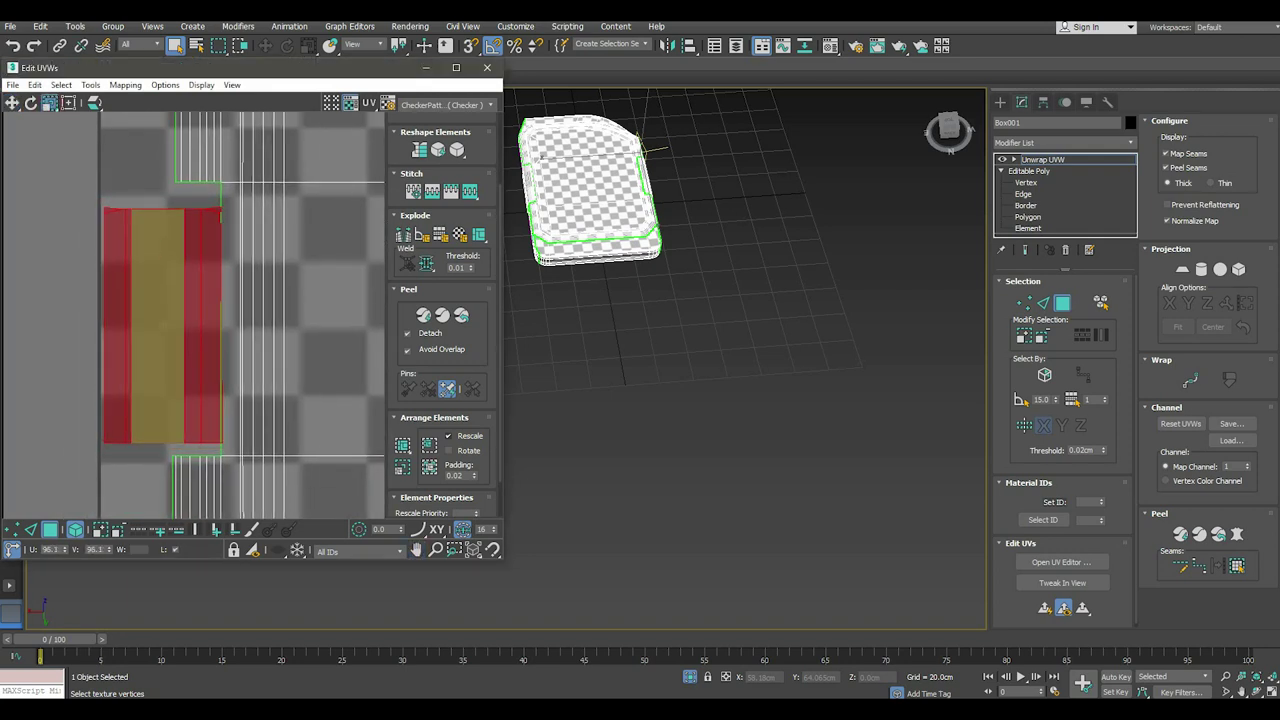
click(12, 102)
scroll(133, 244, up, 2)
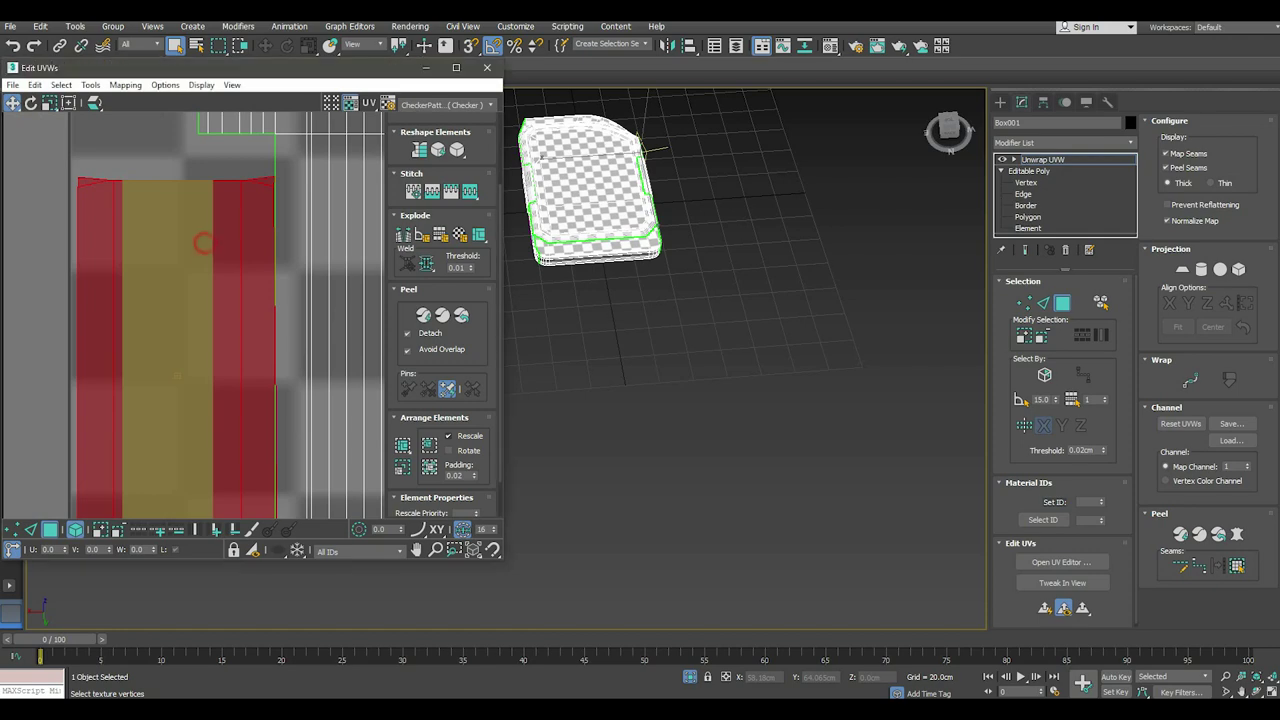
scroll(19, 300, down, 2)
scroll(19, 300, down, 2)
scroll(19, 300, up, 3)
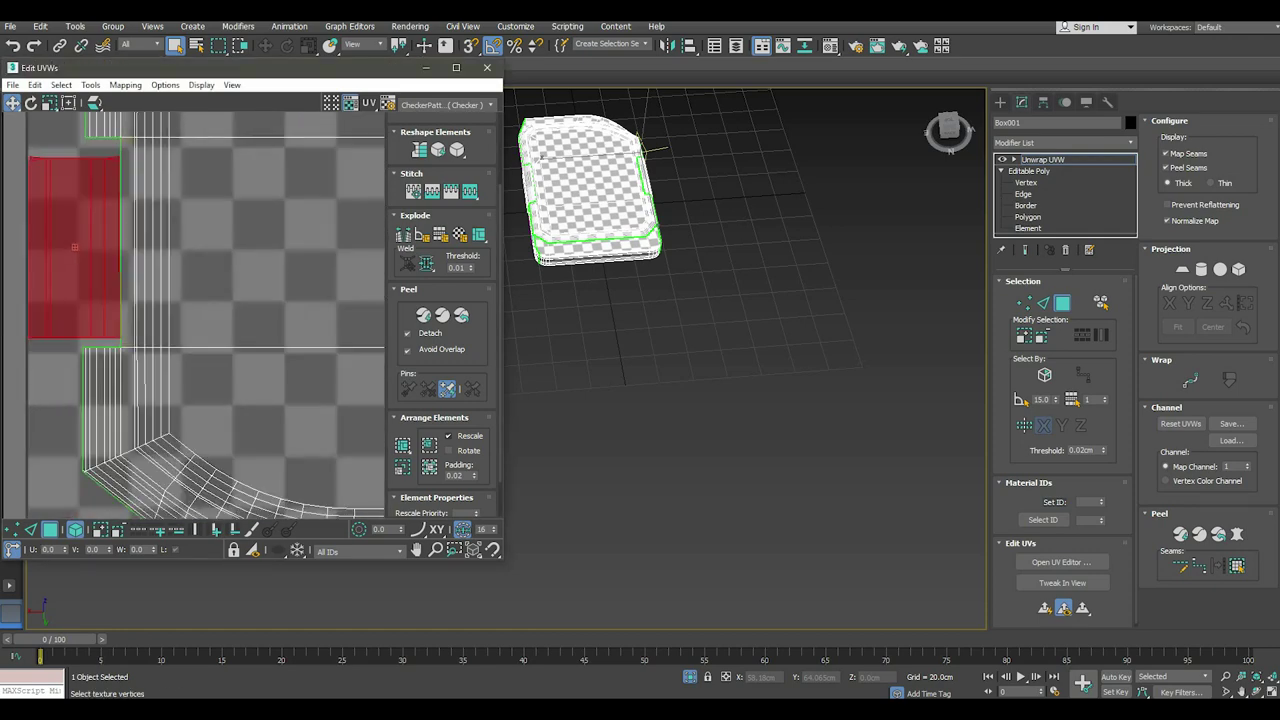
scroll(19, 300, up, 2)
Check the layout by selecting neighbouring elements and a different face on the 3D model.
click(130, 250)
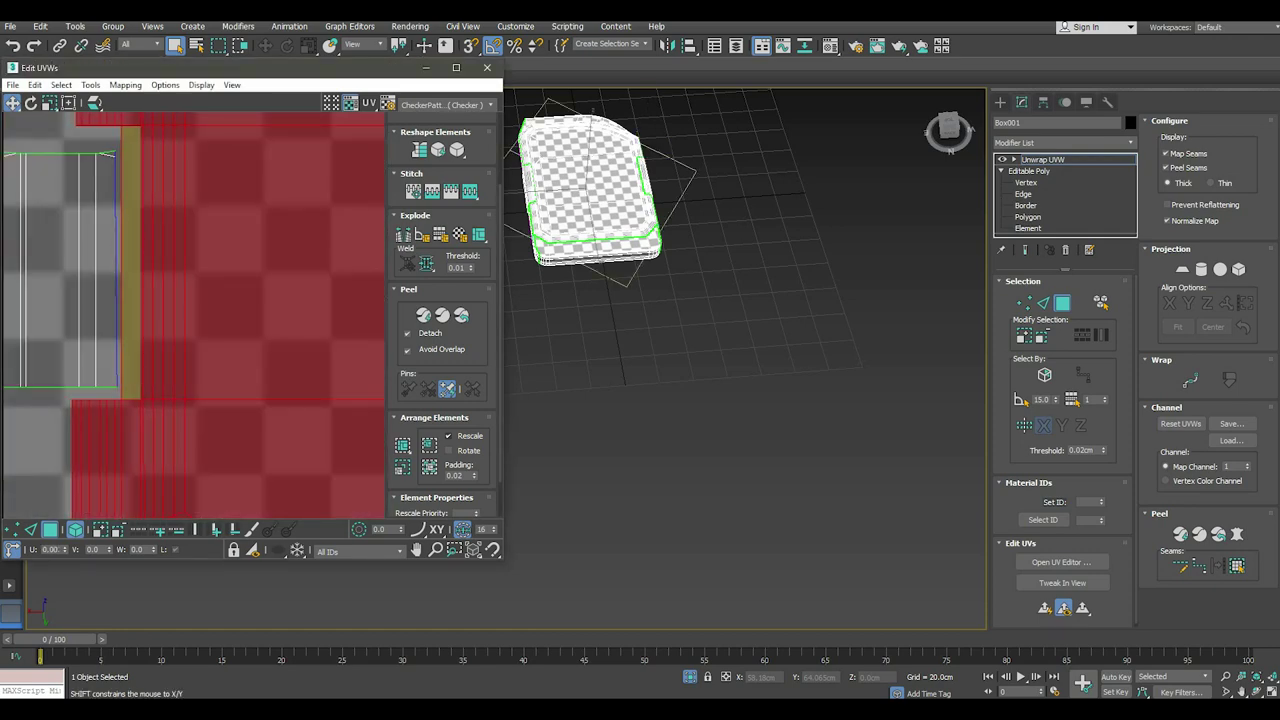
scroll(133, 284, down, 3)
scroll(133, 284, down, 3)
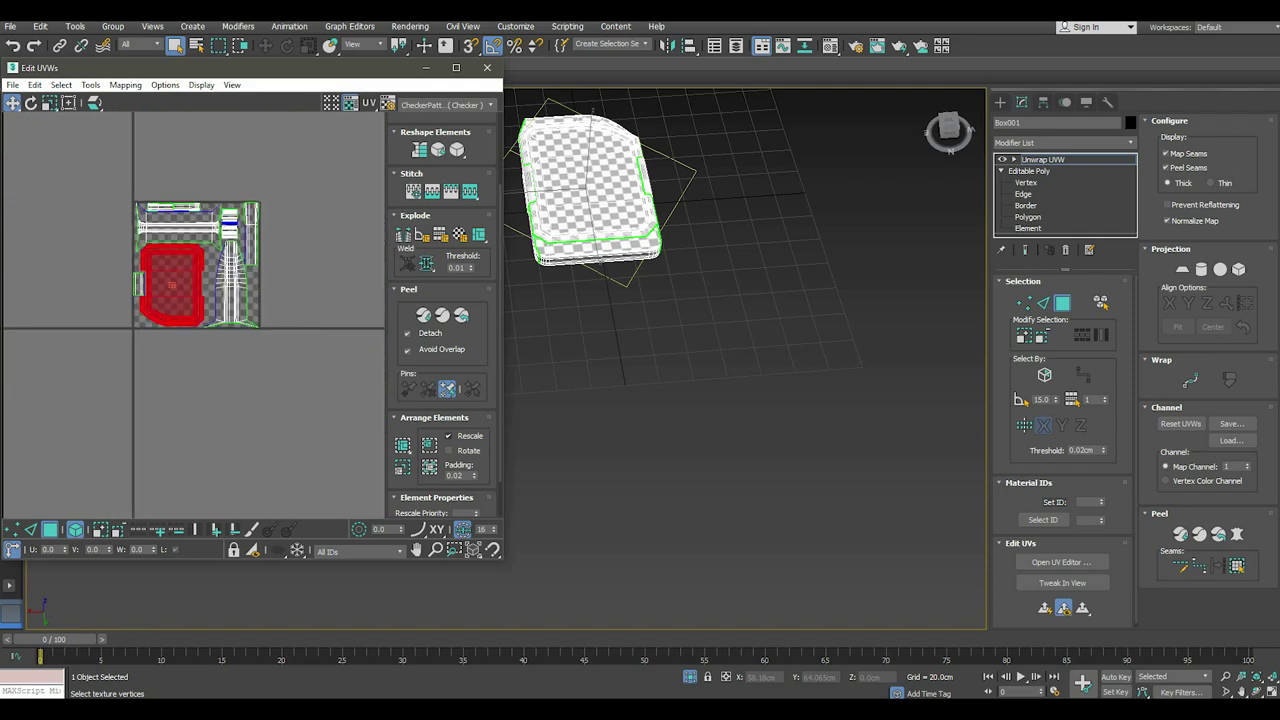
click(133, 284)
alt+middle_drag(700, 300, 640, 250)
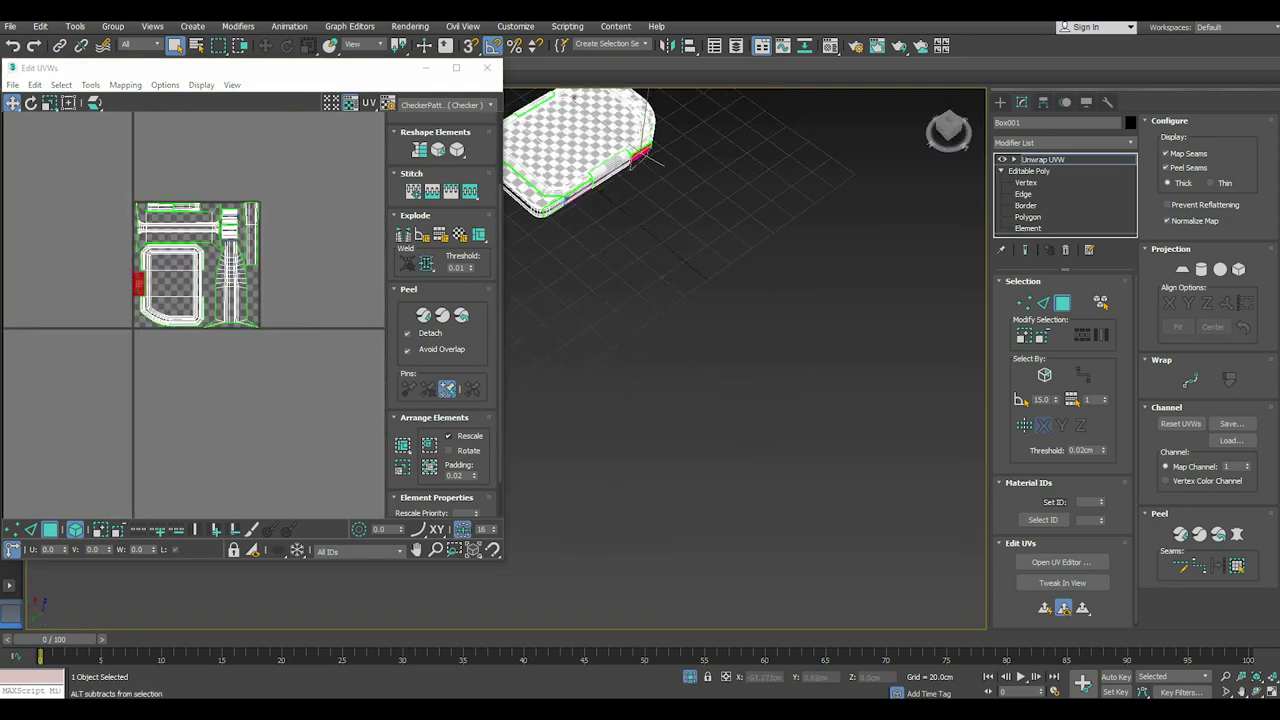
click(631, 162)
scroll(217, 216, up, 4)
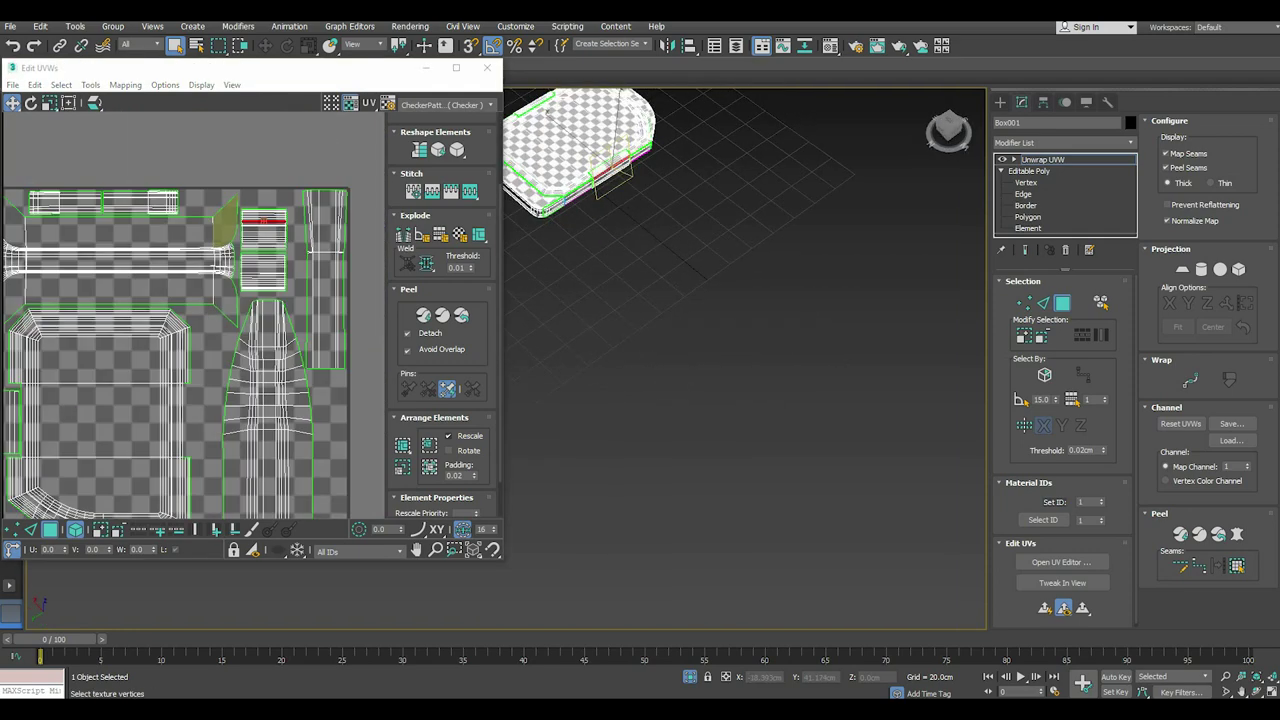
scroll(251, 258, down, 1)
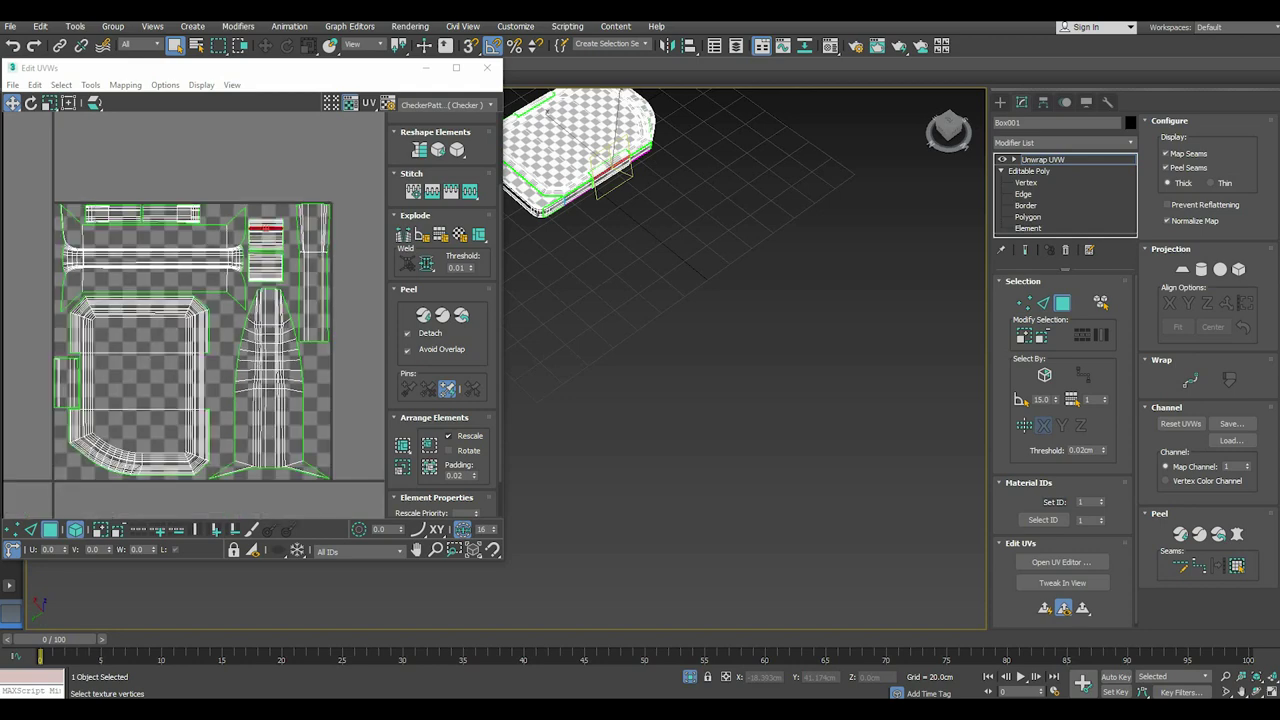
click(354, 323)
Unhide all UV islands with Unhide All, close the Edit UVWs editor, and deselect everything.
scroll(330, 320, down, 2)
right_click(303, 333)
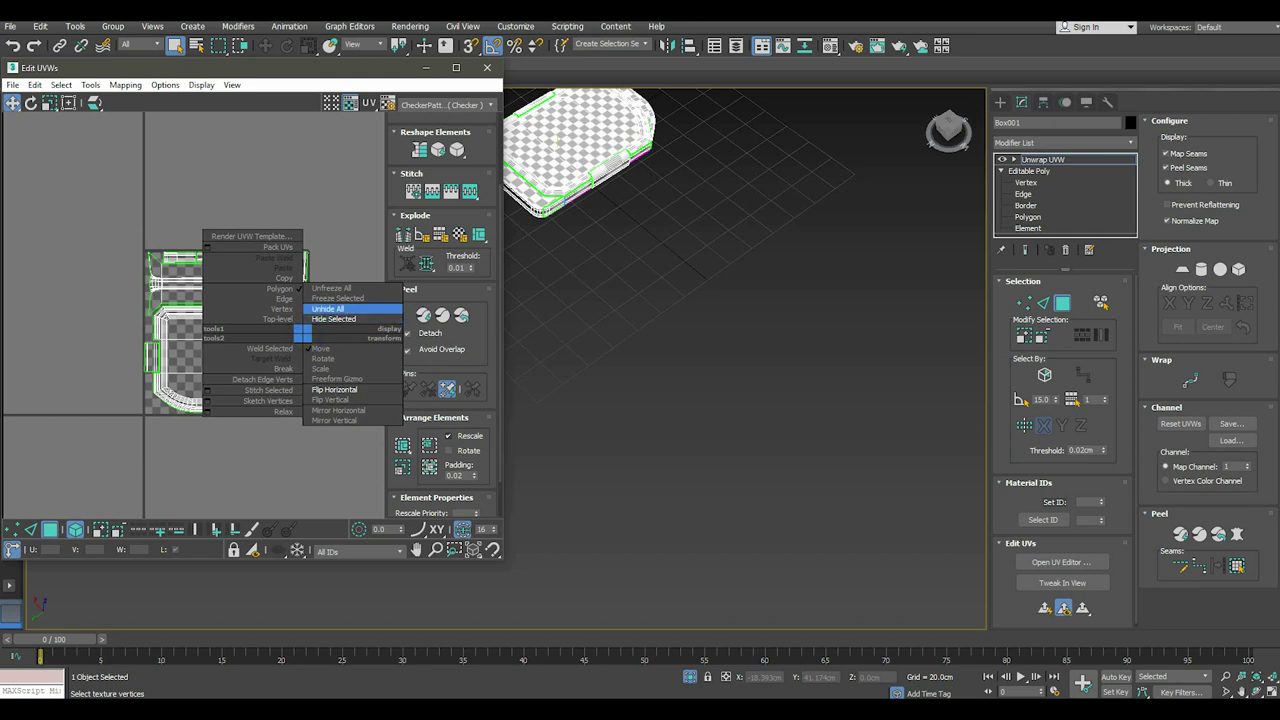
click(327, 309)
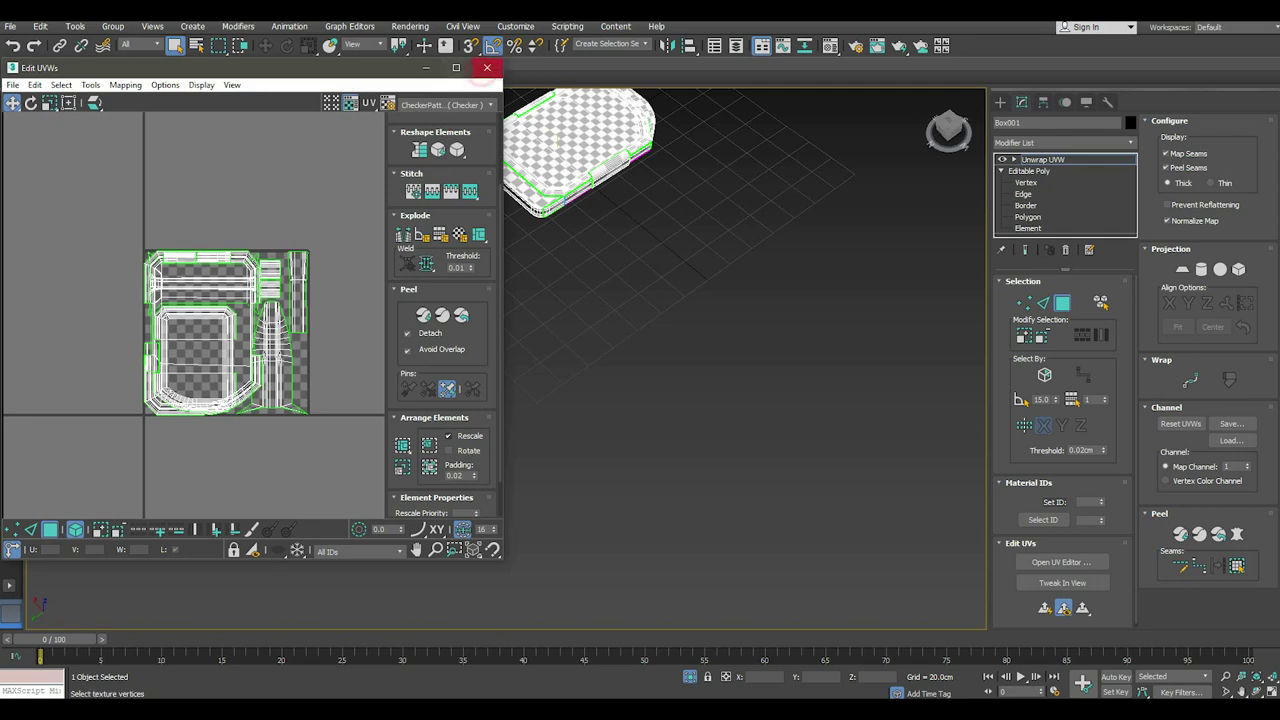
click(487, 67)
click(708, 296)
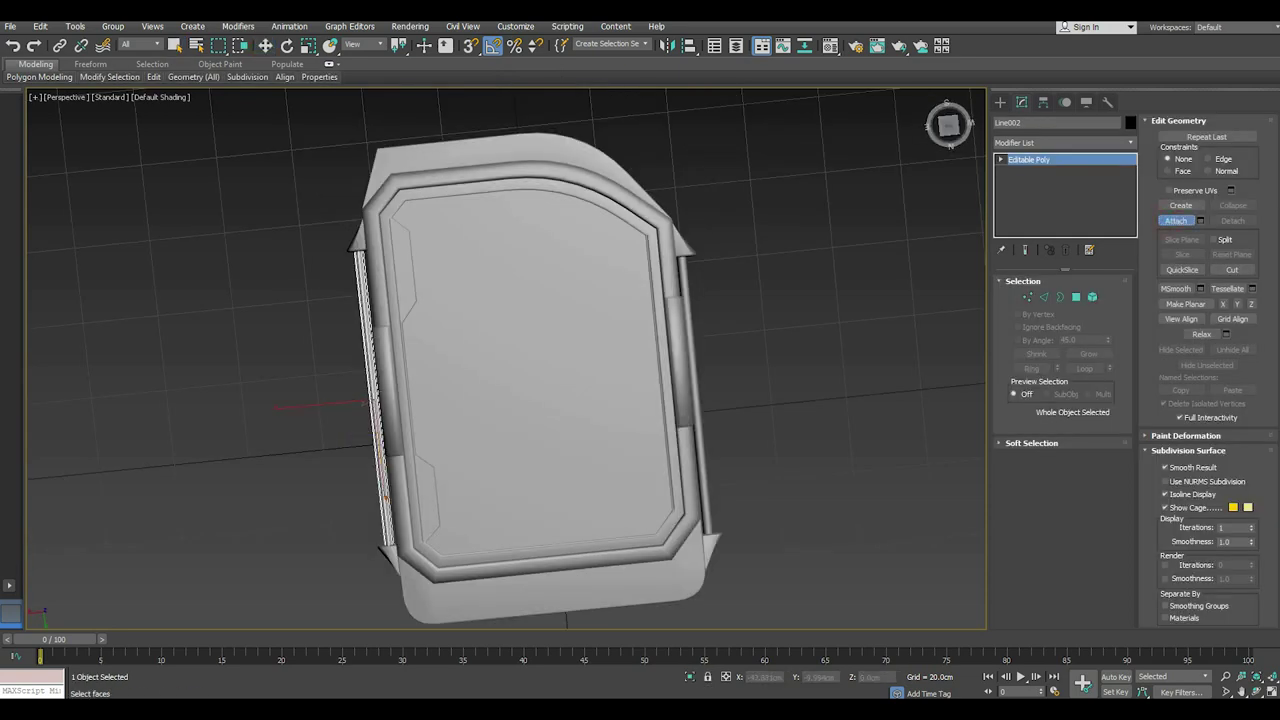
Select and isolate both side rods, add Unwrap UVW, and open the UV editor.
ctrl+click(686, 400)
key(w)
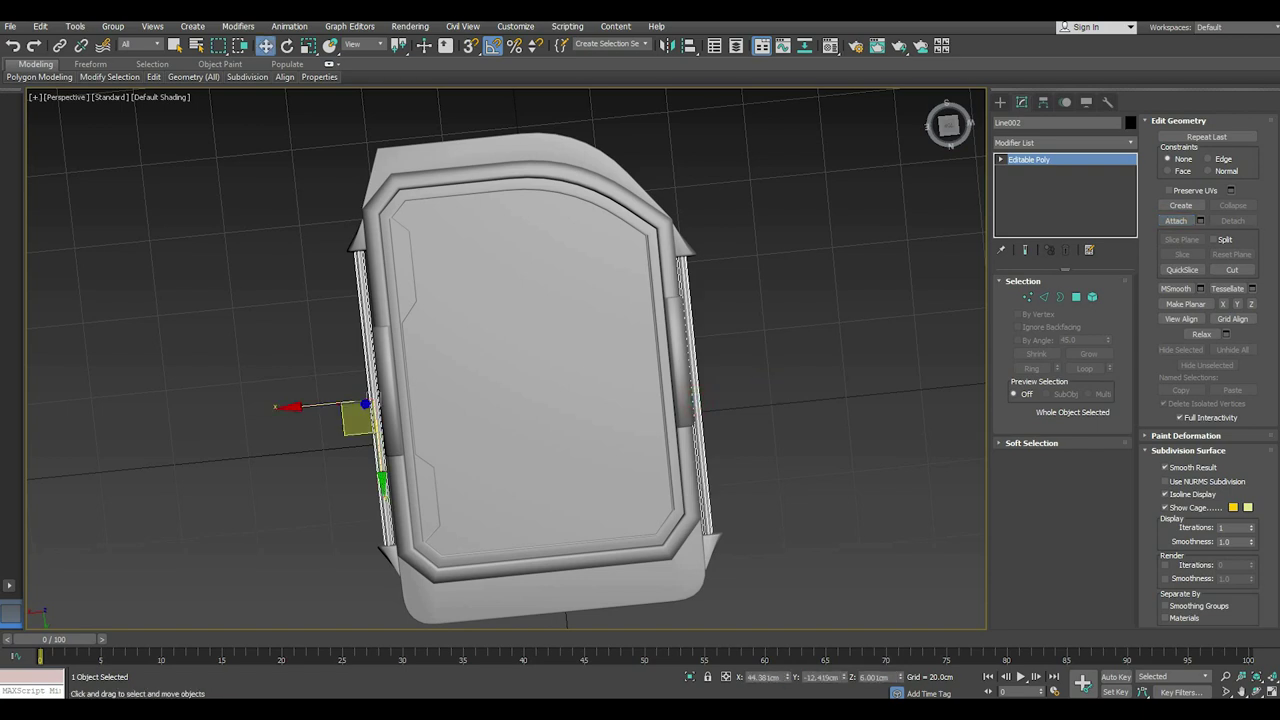
click(689, 677)
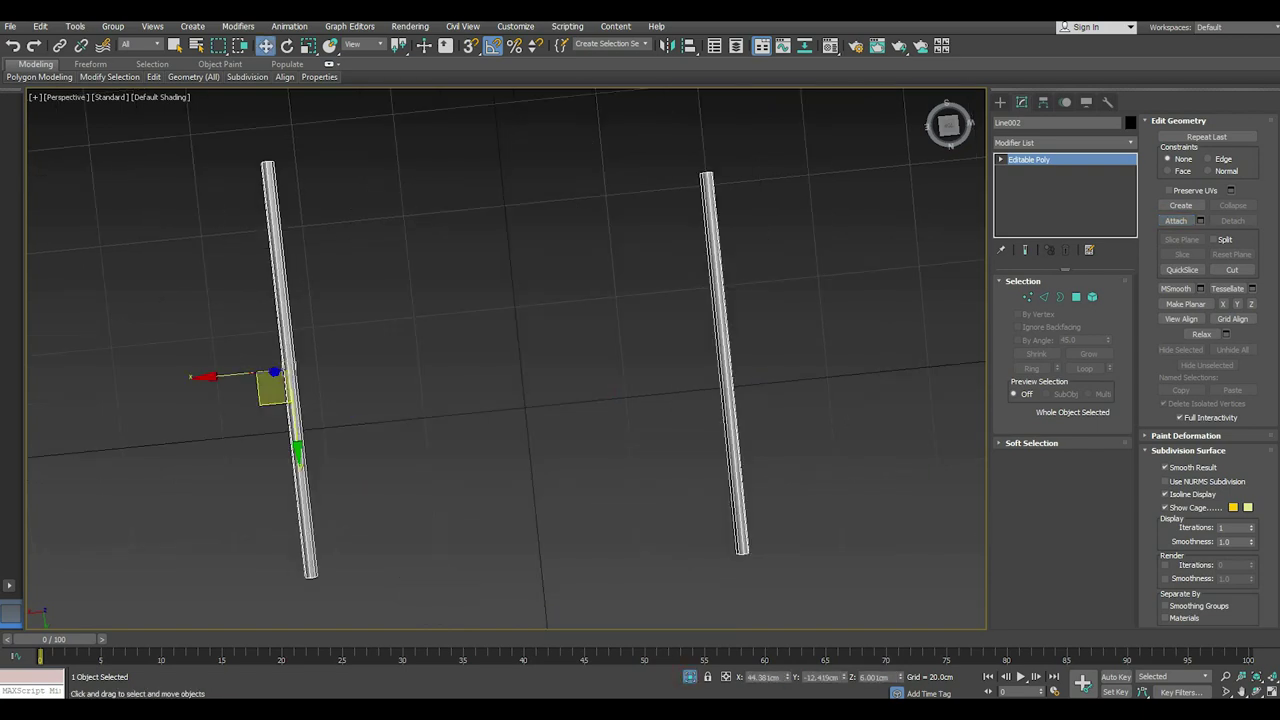
click(1130, 142)
scroll(1050, 400, down, 5)
scroll(1050, 450, down, 10)
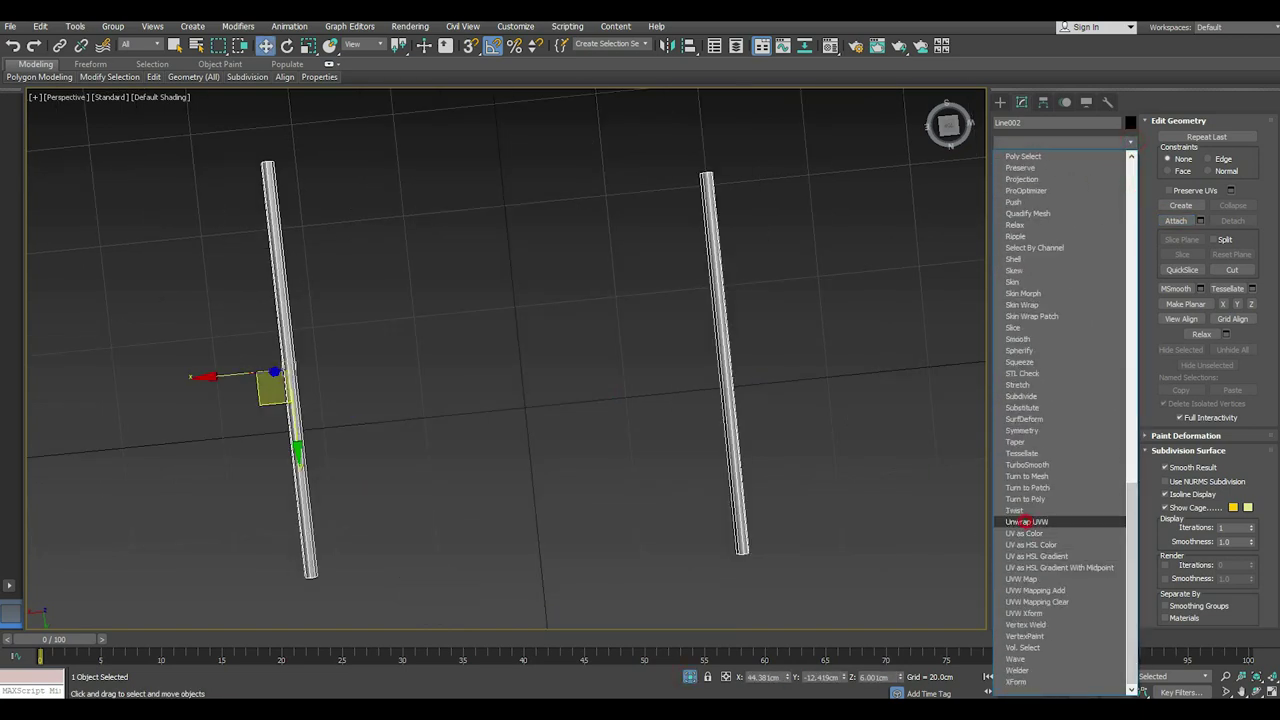
click(1024, 521)
click(1060, 562)
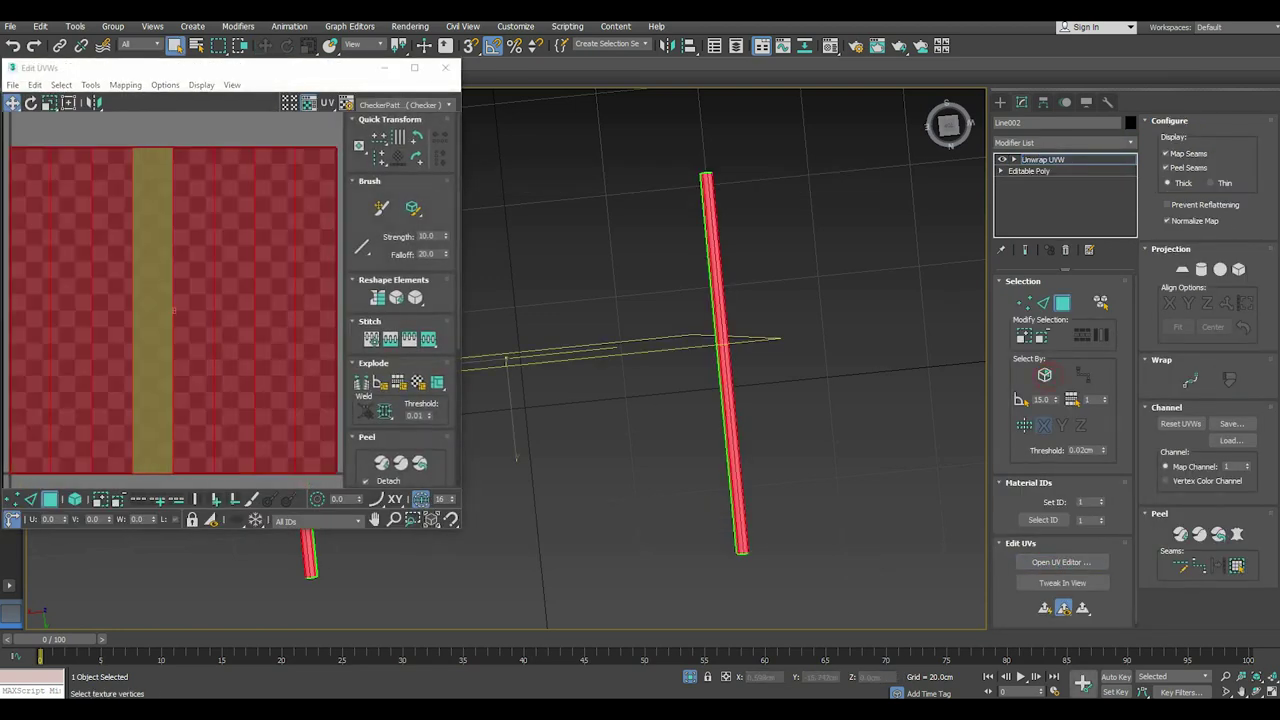
Clear the strip selection and preview the labelled checker before returning to the plain checker.
middle_drag(650, 450, 750, 455)
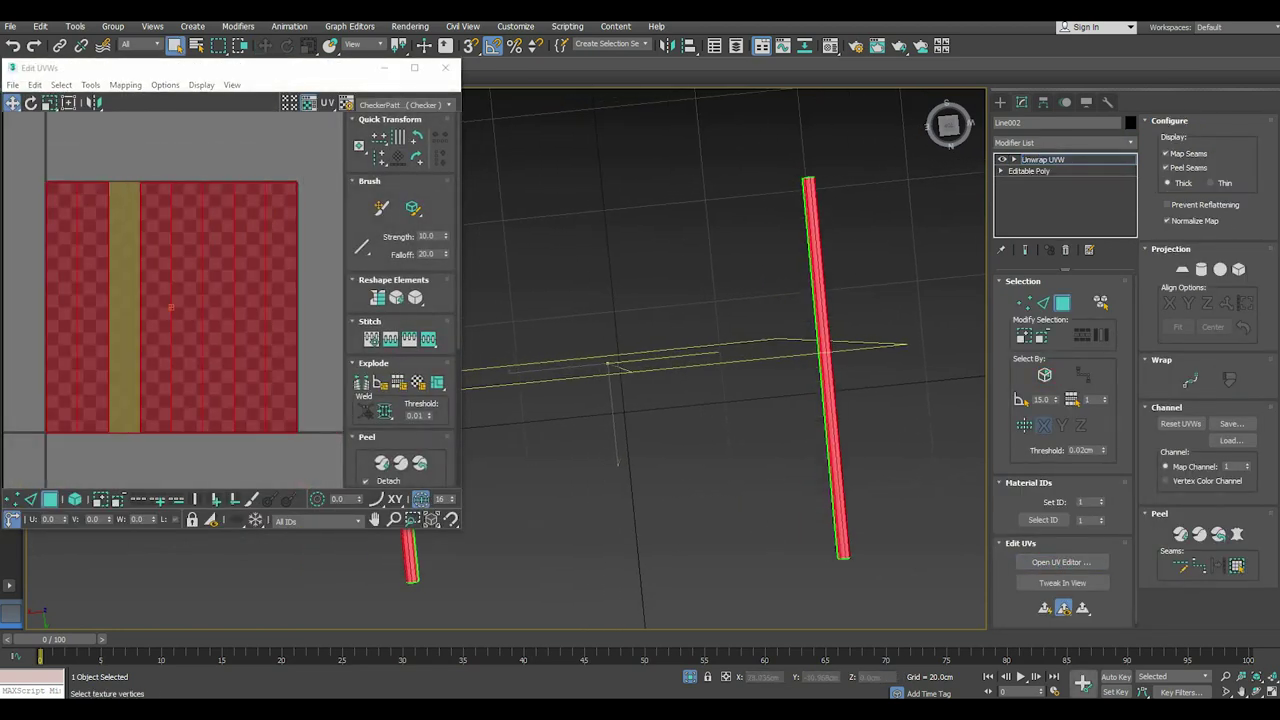
click(75, 499)
drag(20, 292, 324, 362)
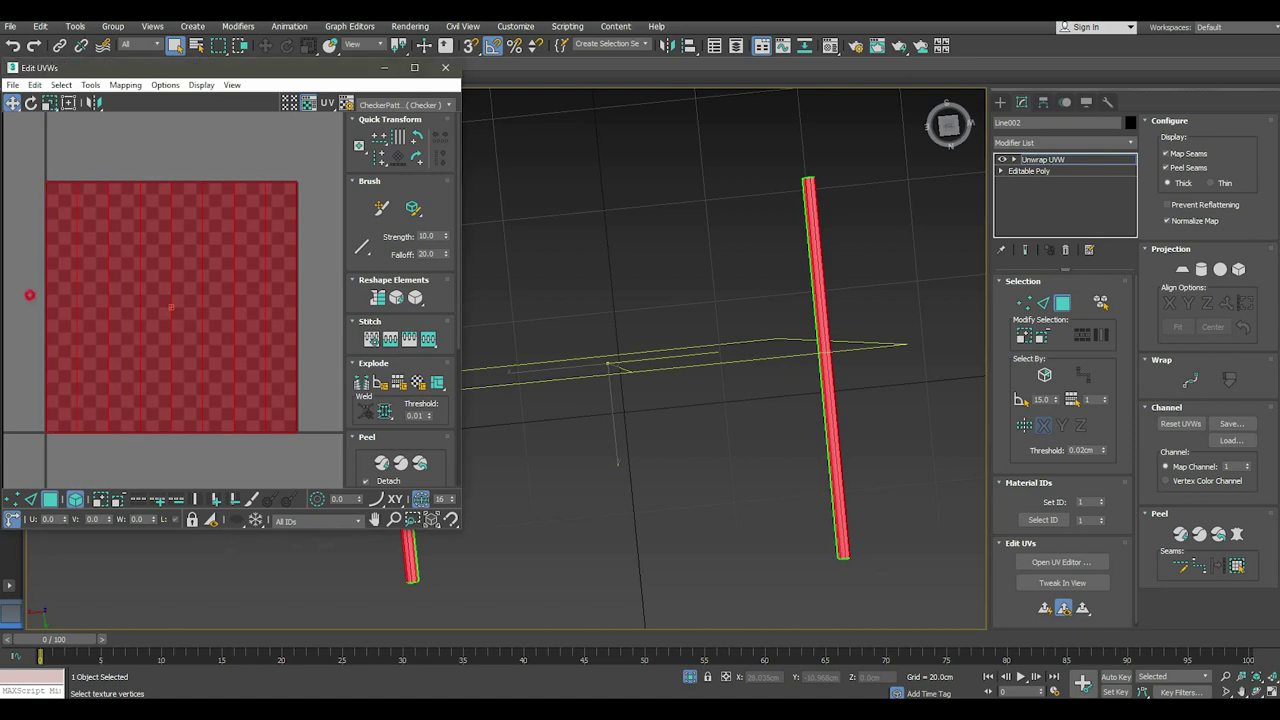
scroll(830, 380, up, 3)
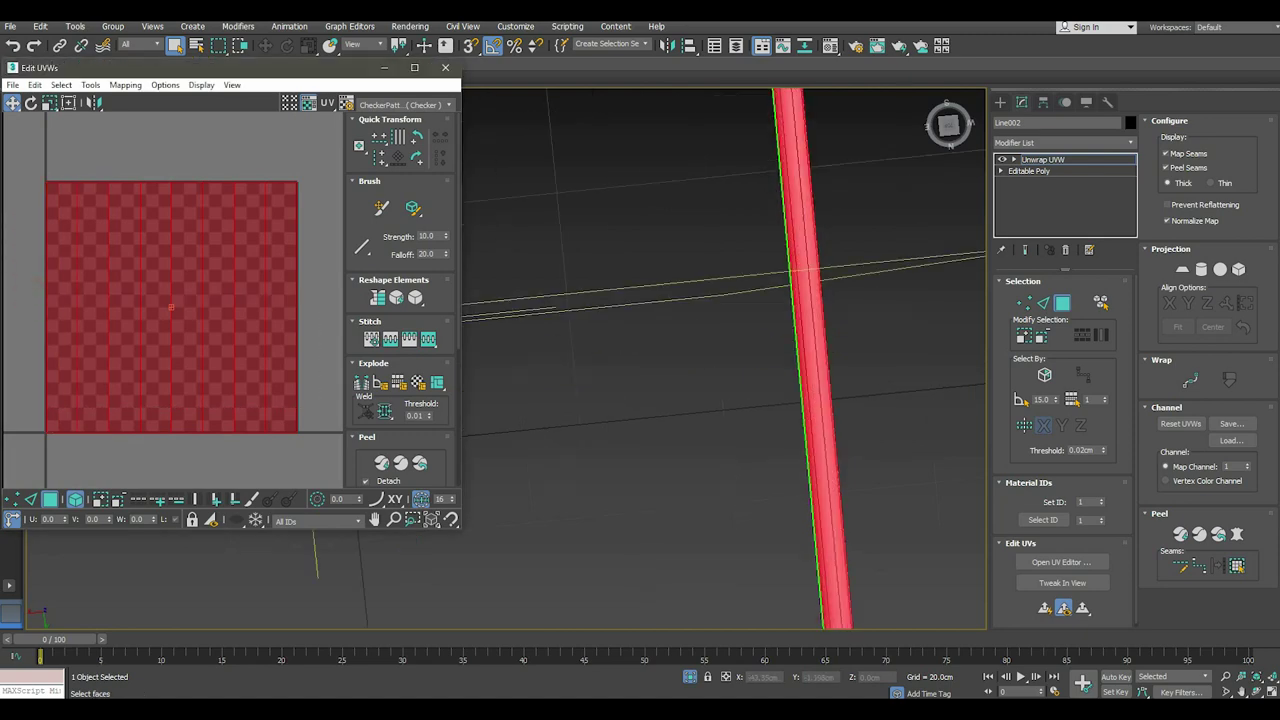
scroll(830, 380, up, 2)
click(400, 104)
click(395, 118)
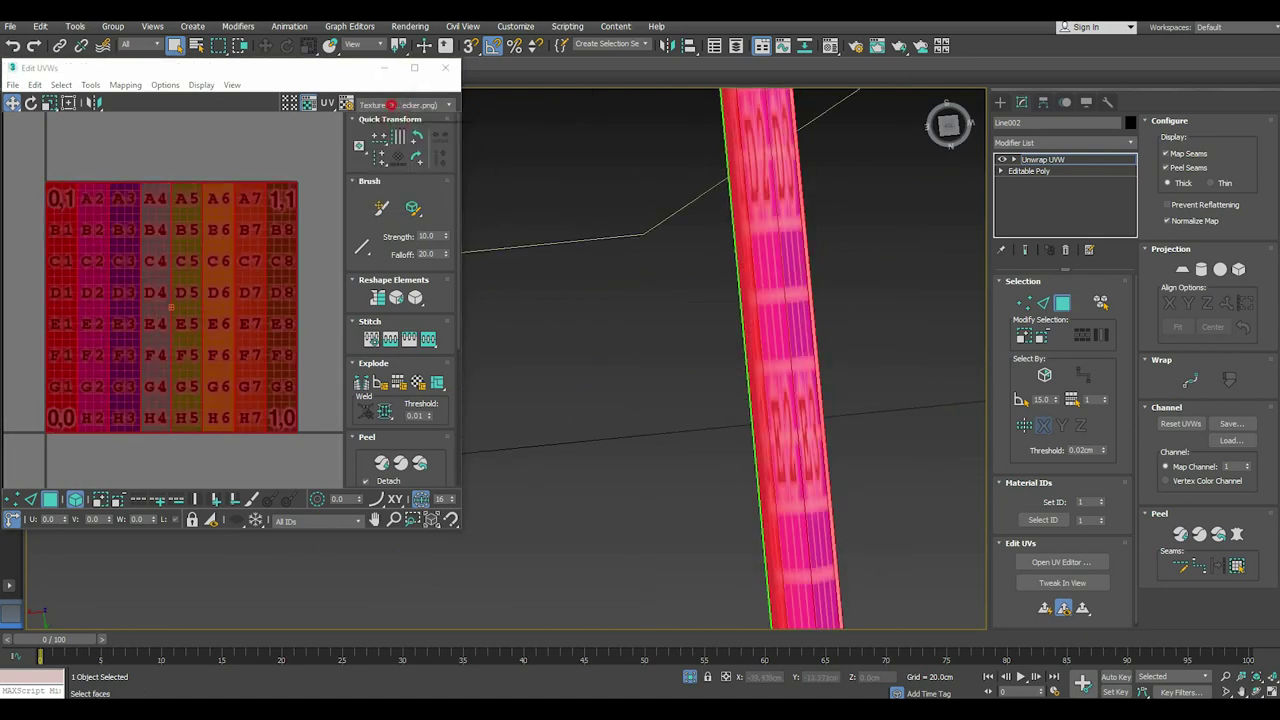
click(400, 104)
click(398, 127)
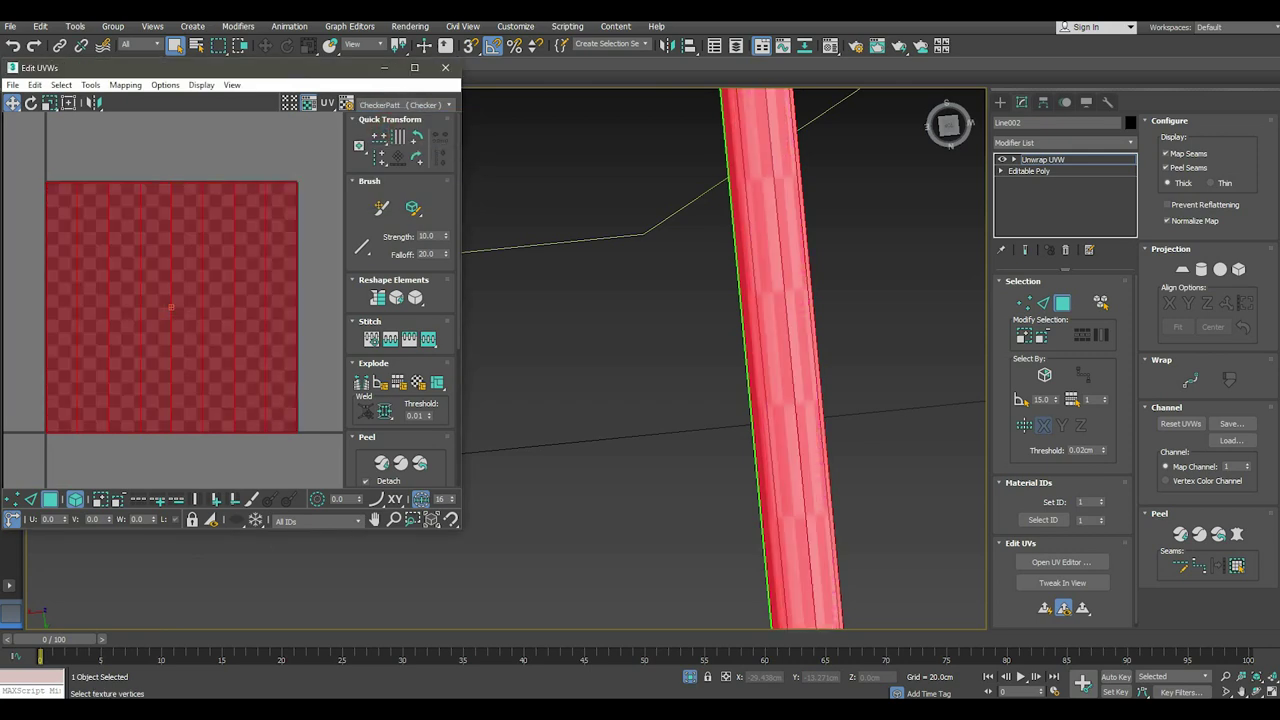
Pack the rods' UV islands into the tile, clear the selection, and close the editor.
scroll(400, 300, down, 3)
click(361, 451)
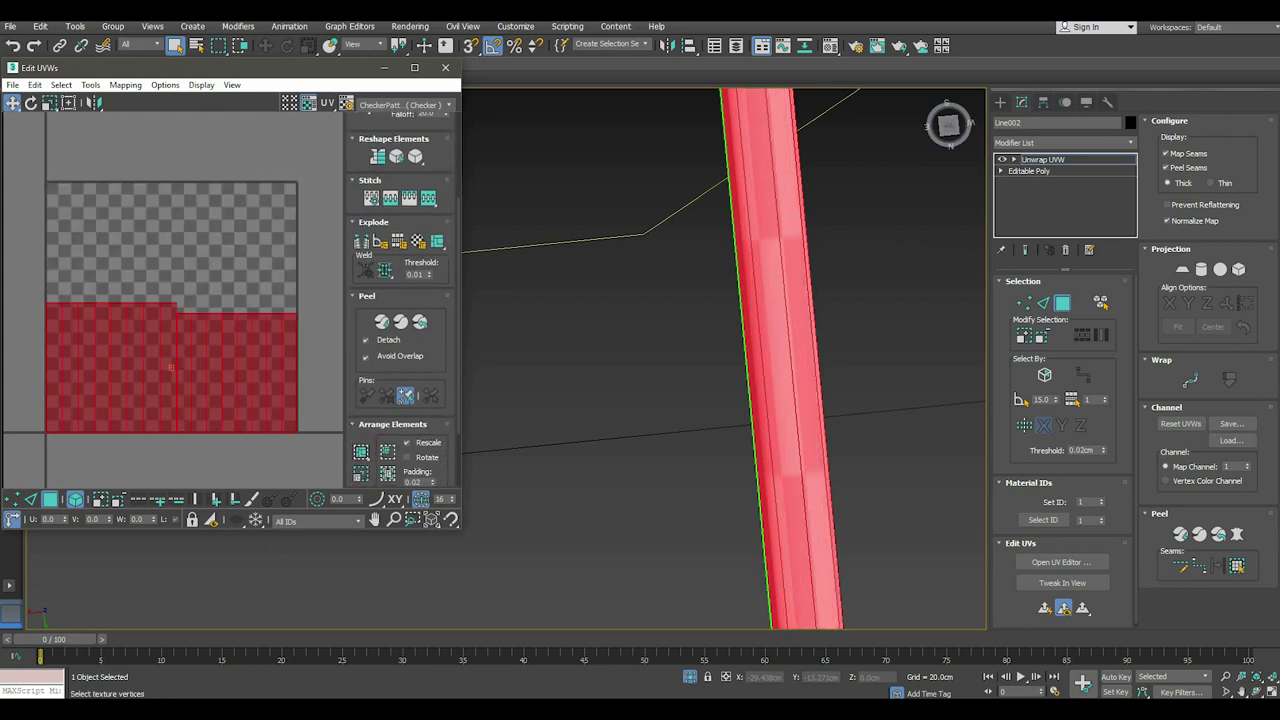
click(315, 373)
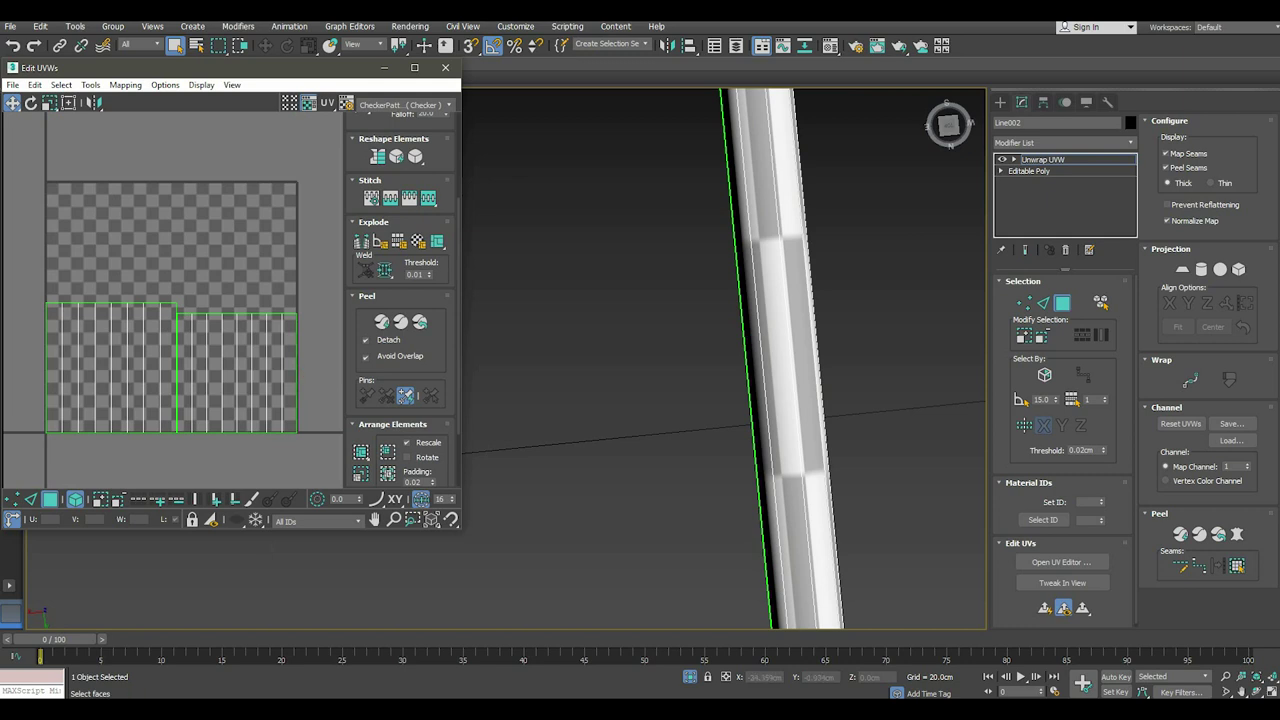
scroll(612, 412, down, 2)
scroll(612, 412, down, 3)
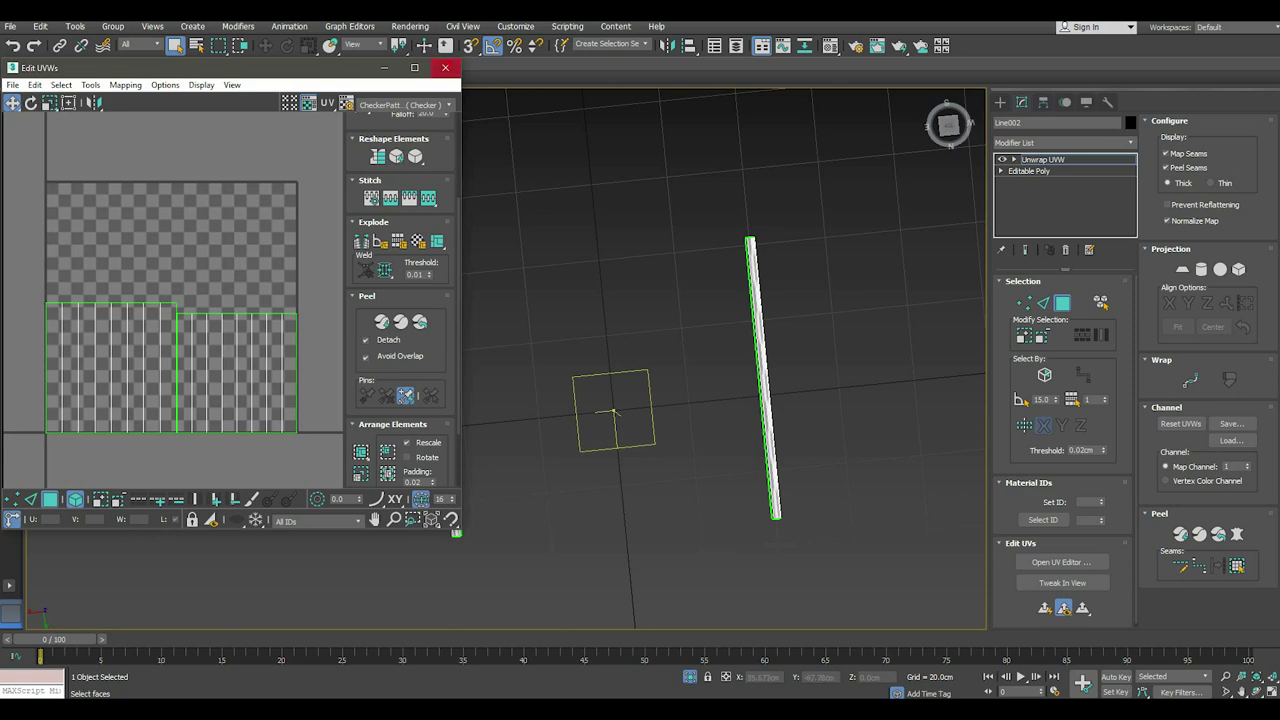
key(alt+F4)
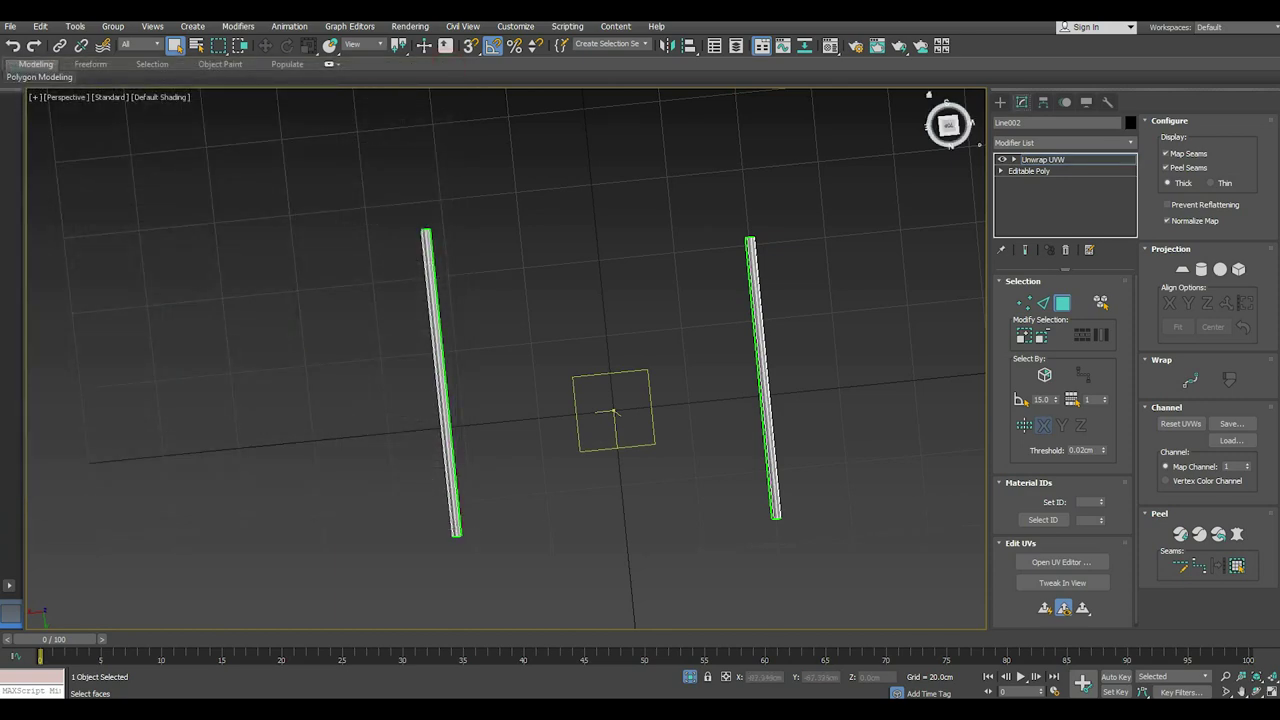
Exit the unwrap, then select Box014 and isolate it in the viewport.
click(1069, 159)
key(alt+q)
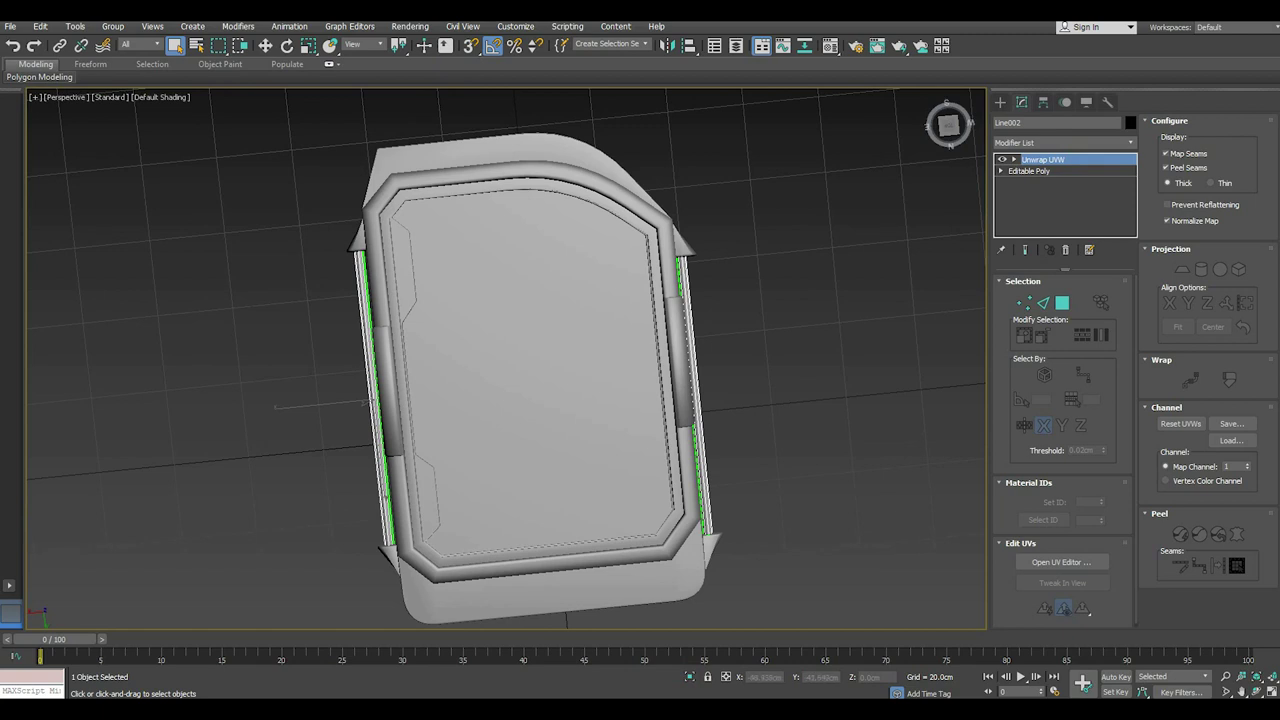
click(682, 251)
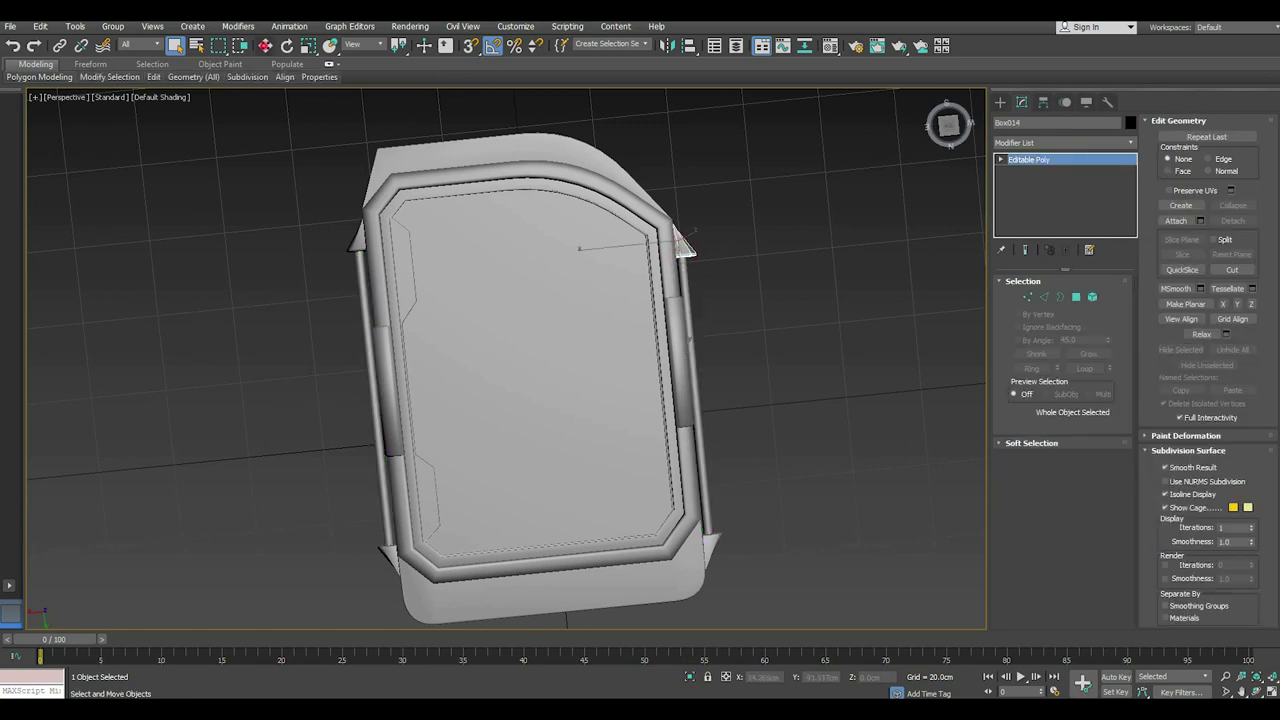
key(w)
key(alt+q)
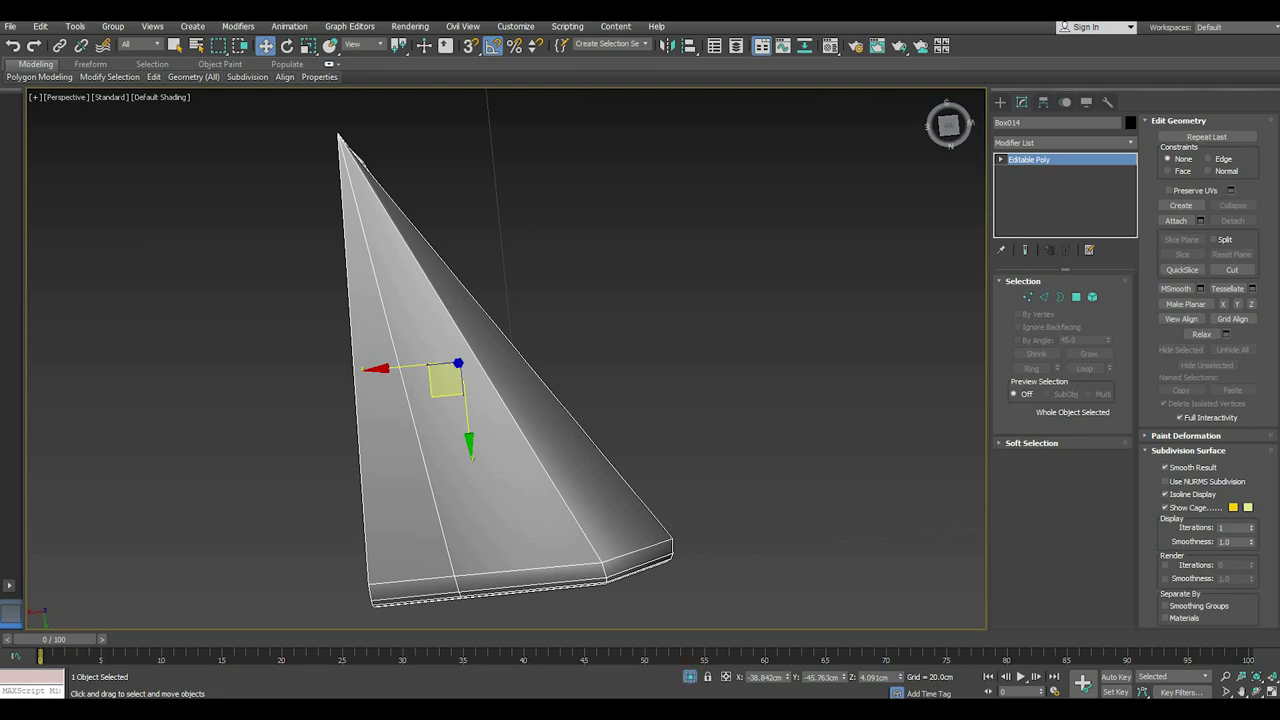
mouse_move(500, 360)
alt+middle_down()
mouse_move(320, 335)
mouse_move(190, 335)
alt+middle_up()
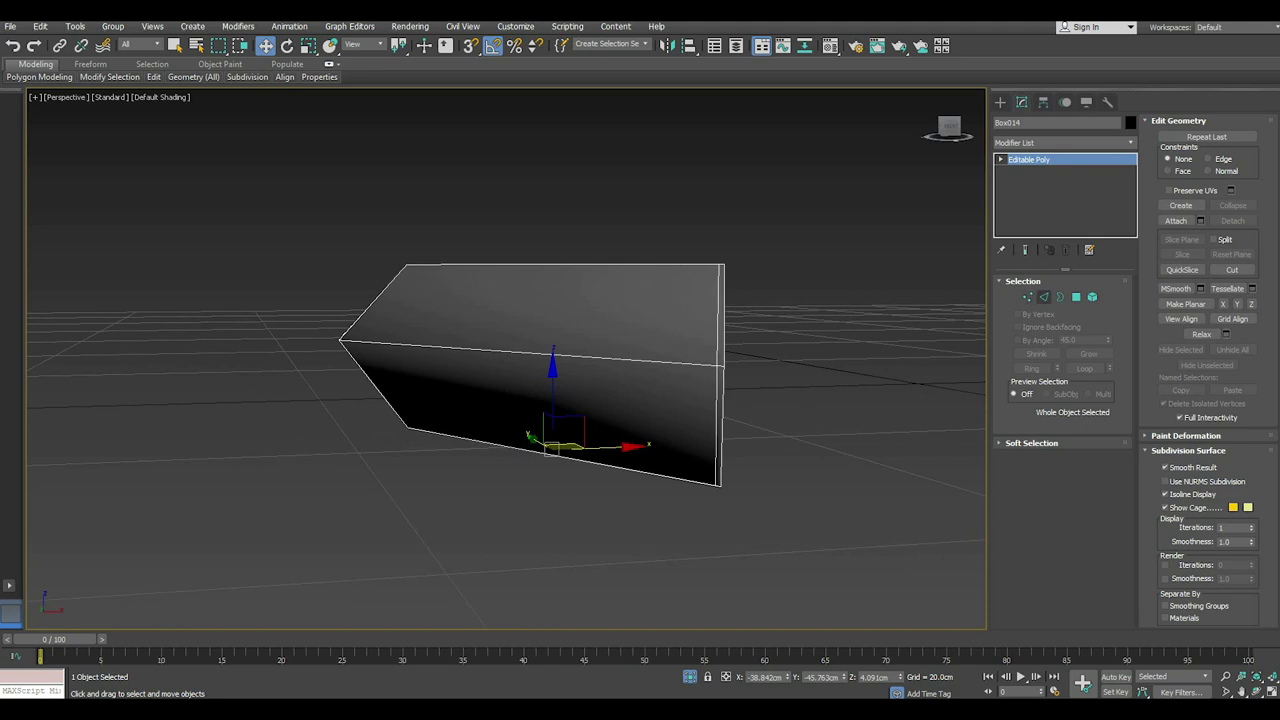
Clear Box014's smoothing groups and assign smoothing group 1 to all its faces.
click(1044, 297)
alt+middle_drag(500, 360, 500, 440)
key(ctrl+d)
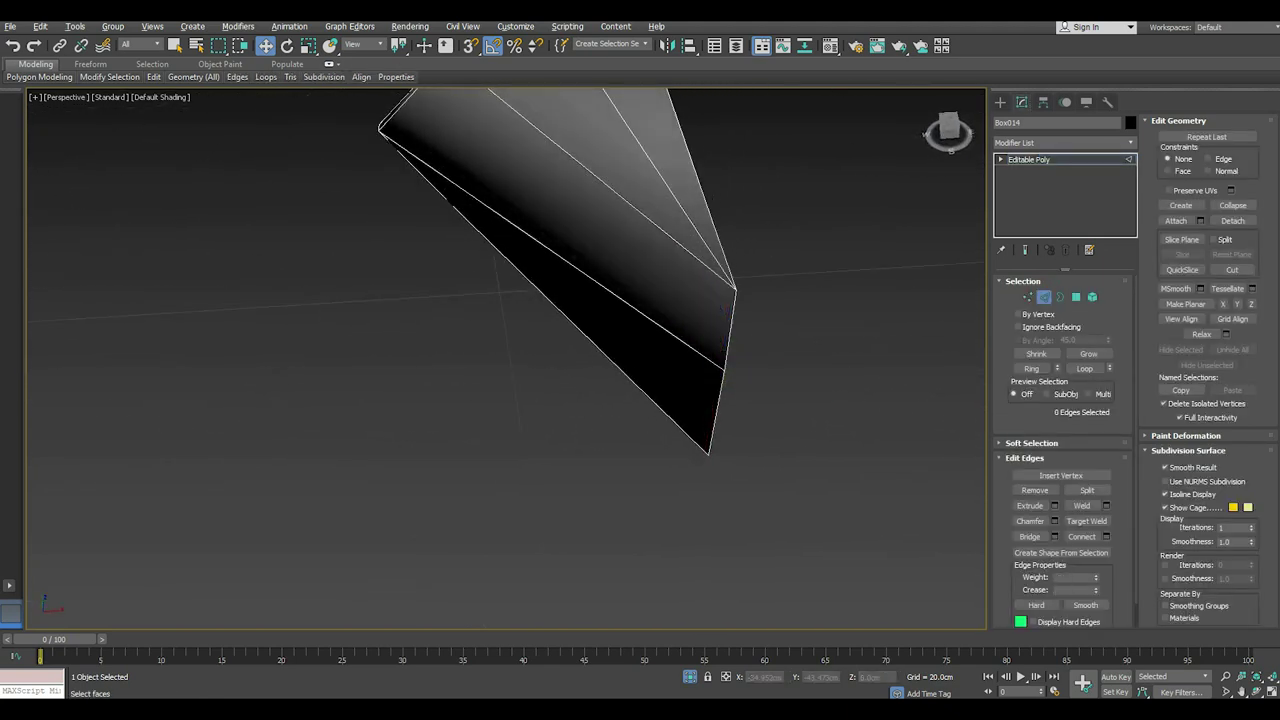
click(1092, 297)
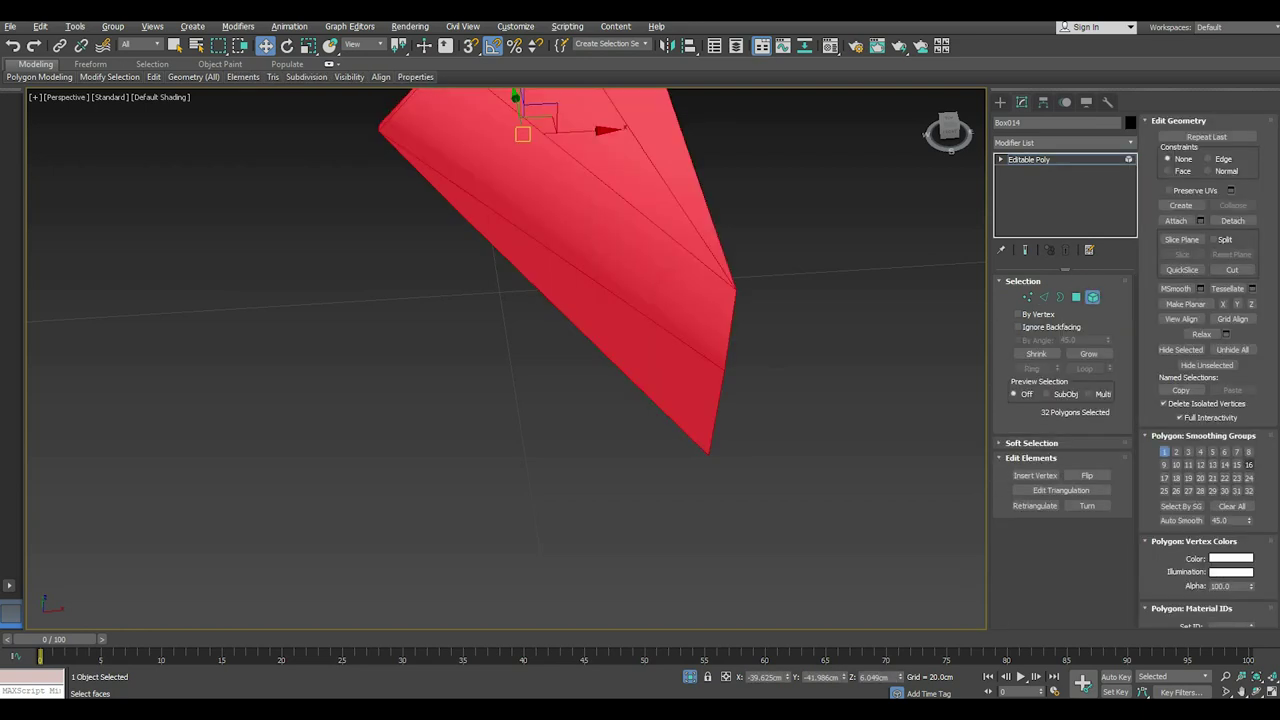
click(1232, 506)
click(1164, 452)
click(1068, 155)
Select the wedge and scroll its Modifier List down to Unwrap UVW.
click(849, 340)
scroll(849, 340, down, 3)
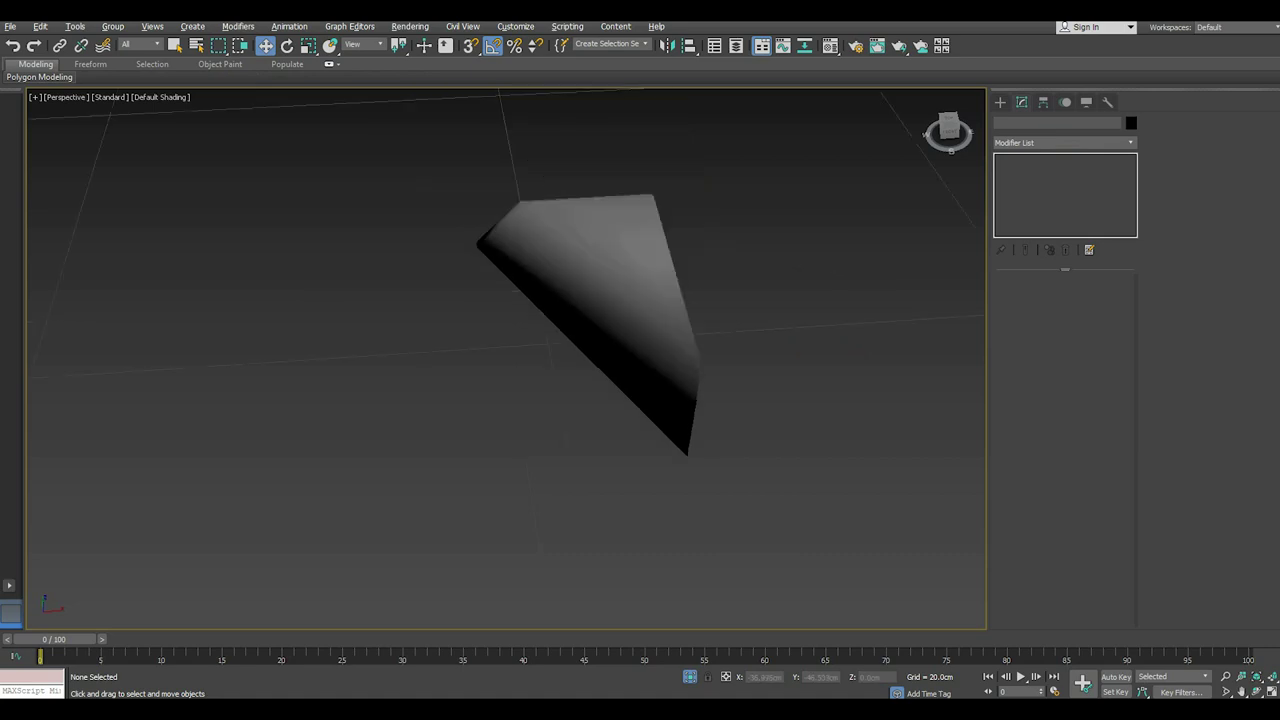
mouse_move(849, 340)
alt+middle_down()
mouse_move(640, 340)
mouse_move(590, 320)
mouse_move(520, 250)
alt+middle_up()
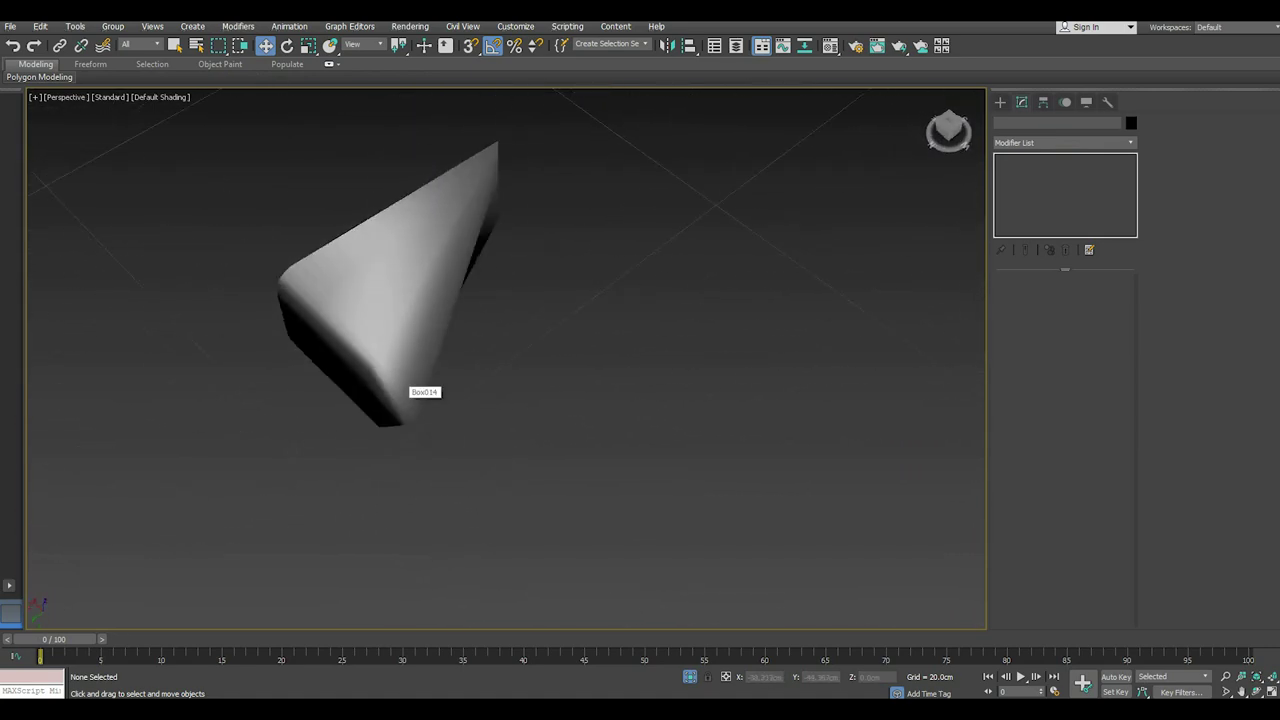
alt+middle_drag(412, 390, 413, 384)
click(413, 384)
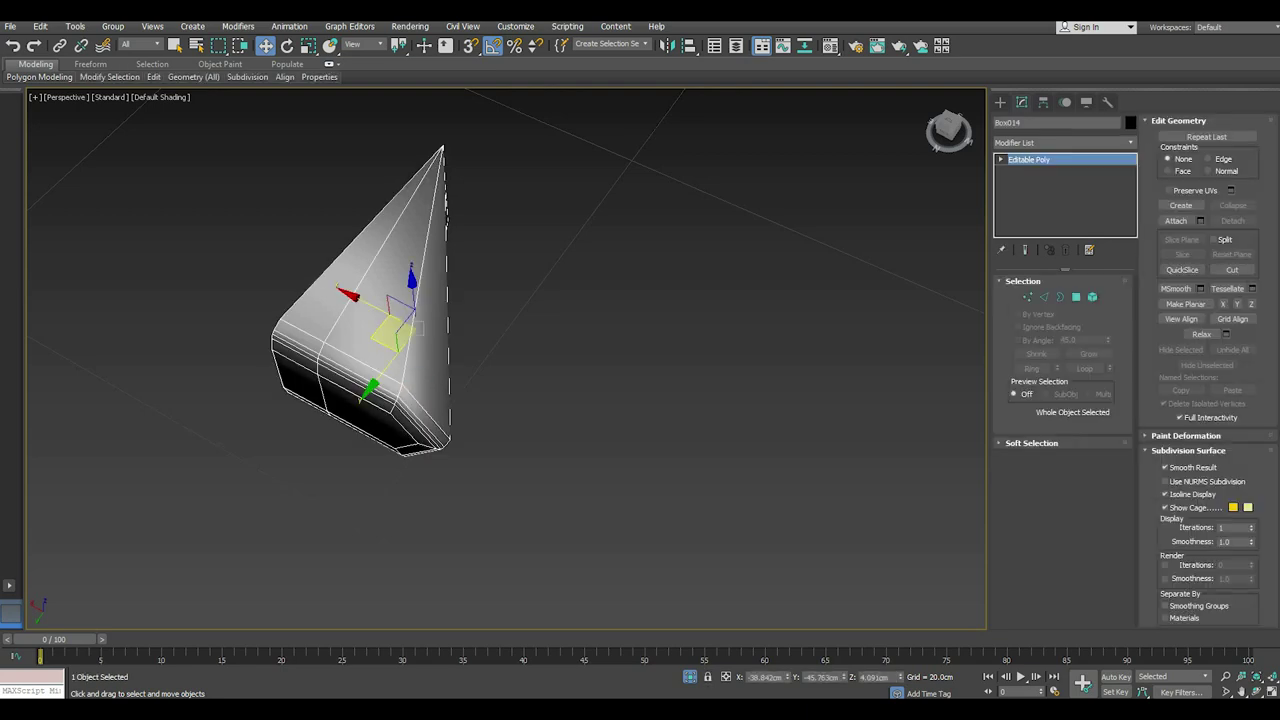
click(1065, 142)
drag(1132, 263, 1132, 604)
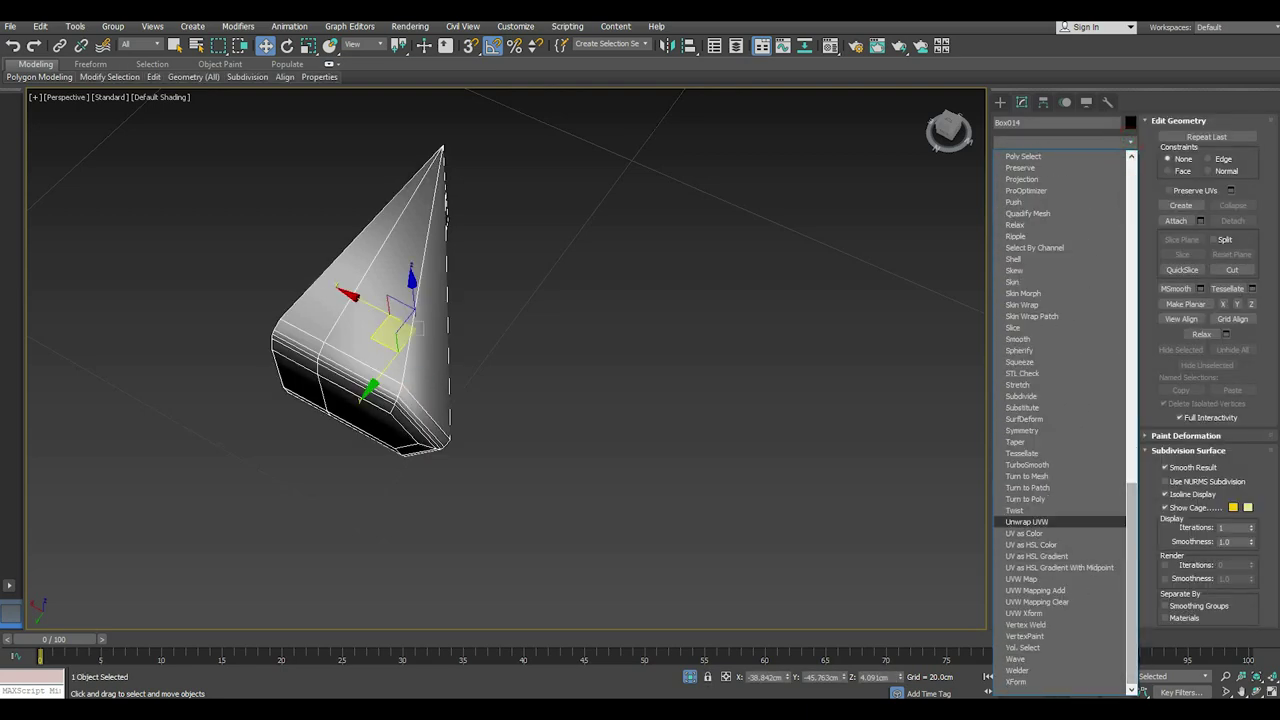
Add Unwrap UVW to the wedge and show the CheckerPattern texture in the UV editor.
click(1026, 521)
click(1062, 302)
click(1062, 562)
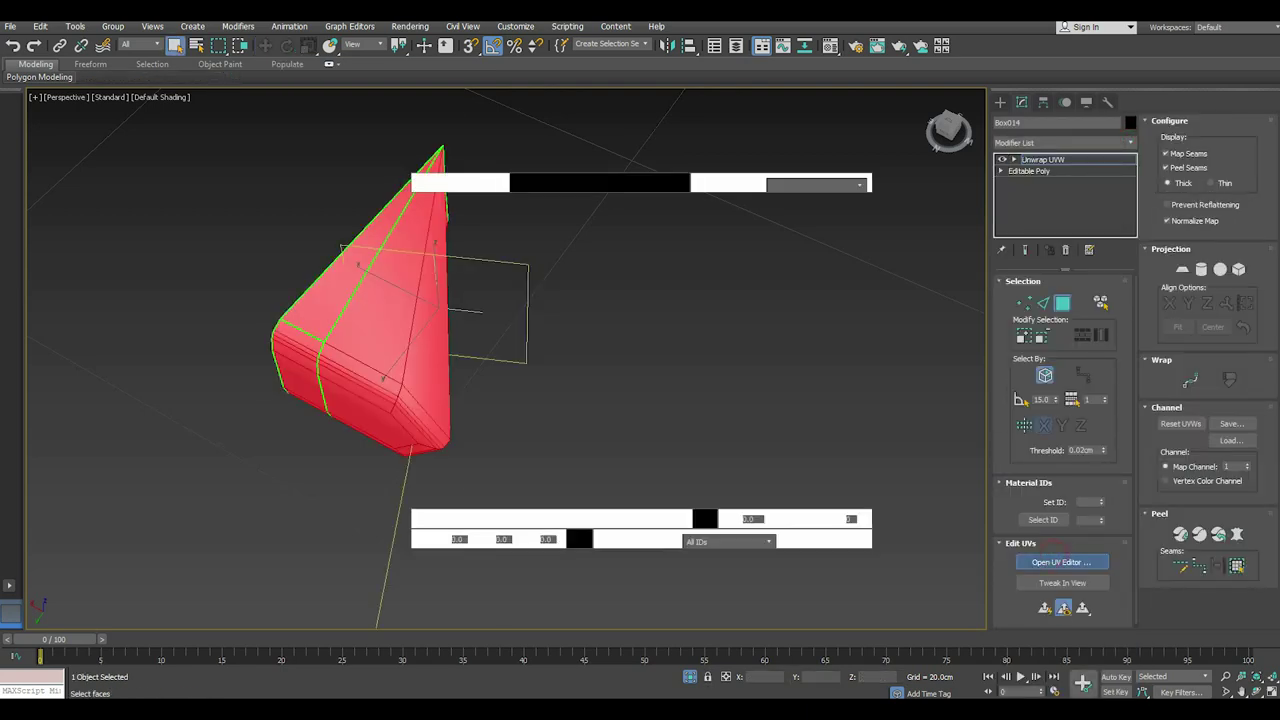
middle_drag(600, 400, 840, 408)
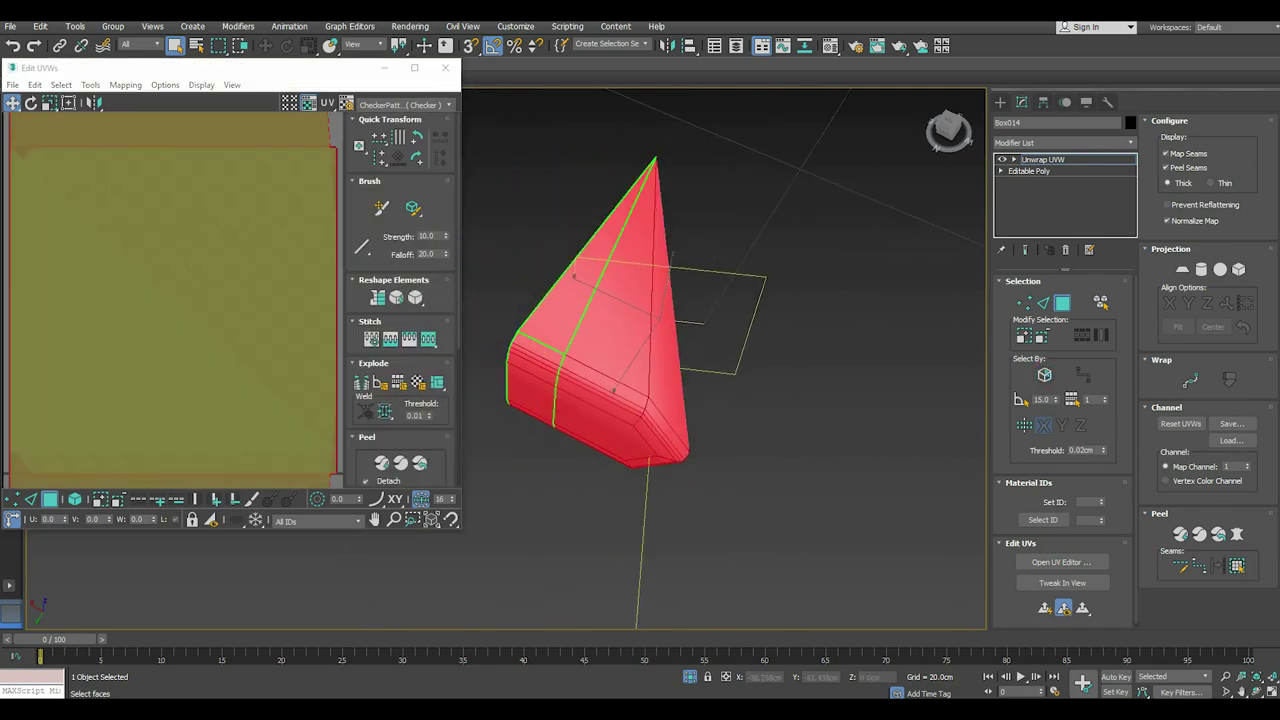
click(381, 103)
click(390, 118)
click(381, 104)
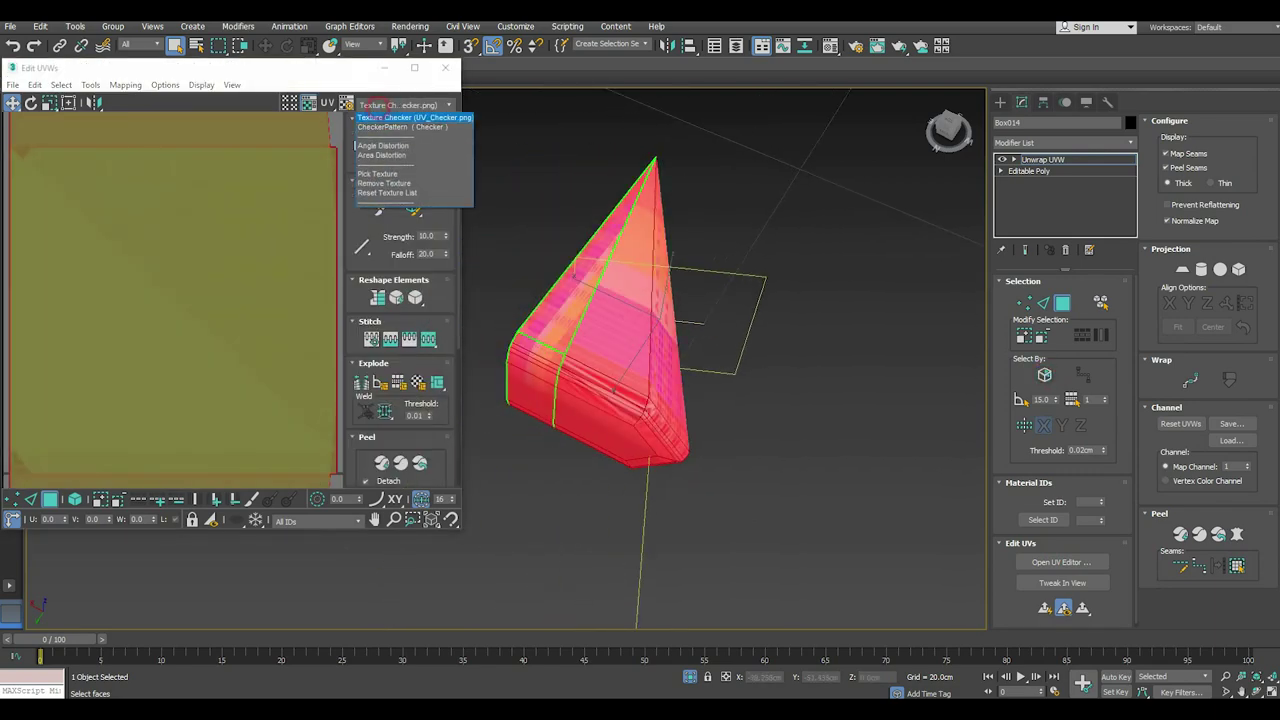
click(380, 128)
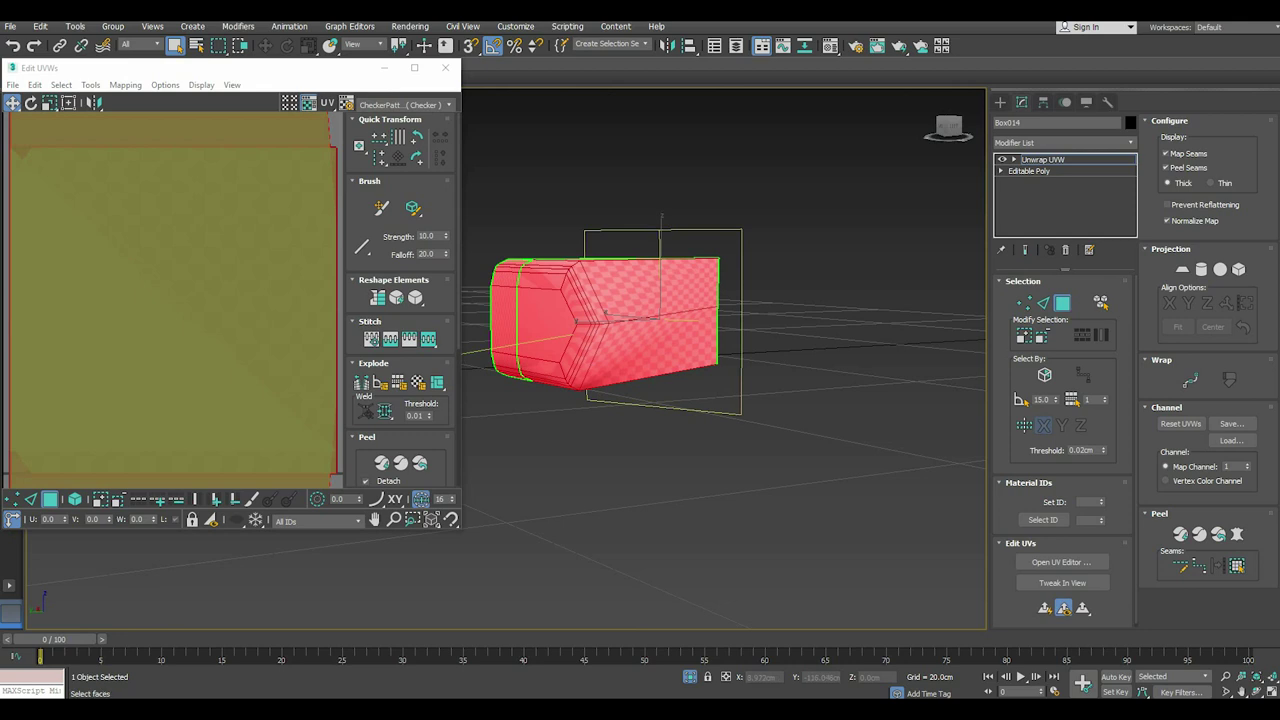
Planar-map the selected faces aligned to the X axis.
click(1182, 269)
click(1170, 303)
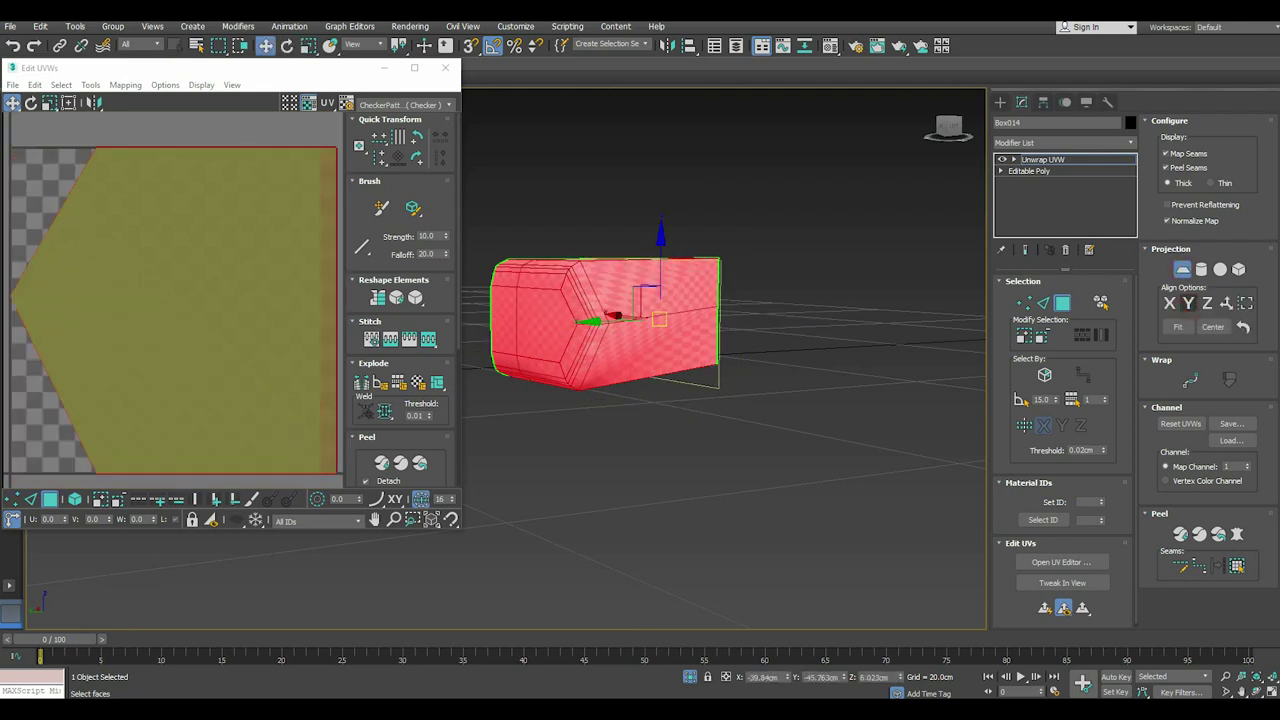
click(1182, 269)
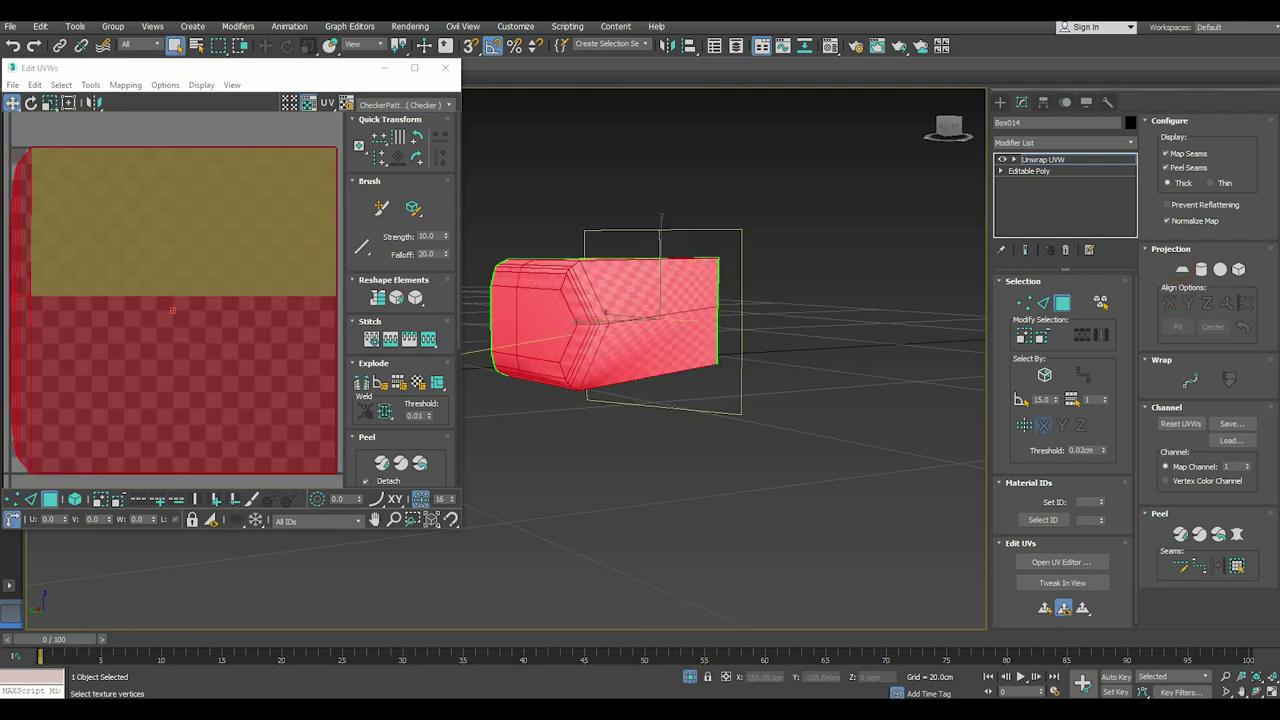
scroll(173, 269, down, 3)
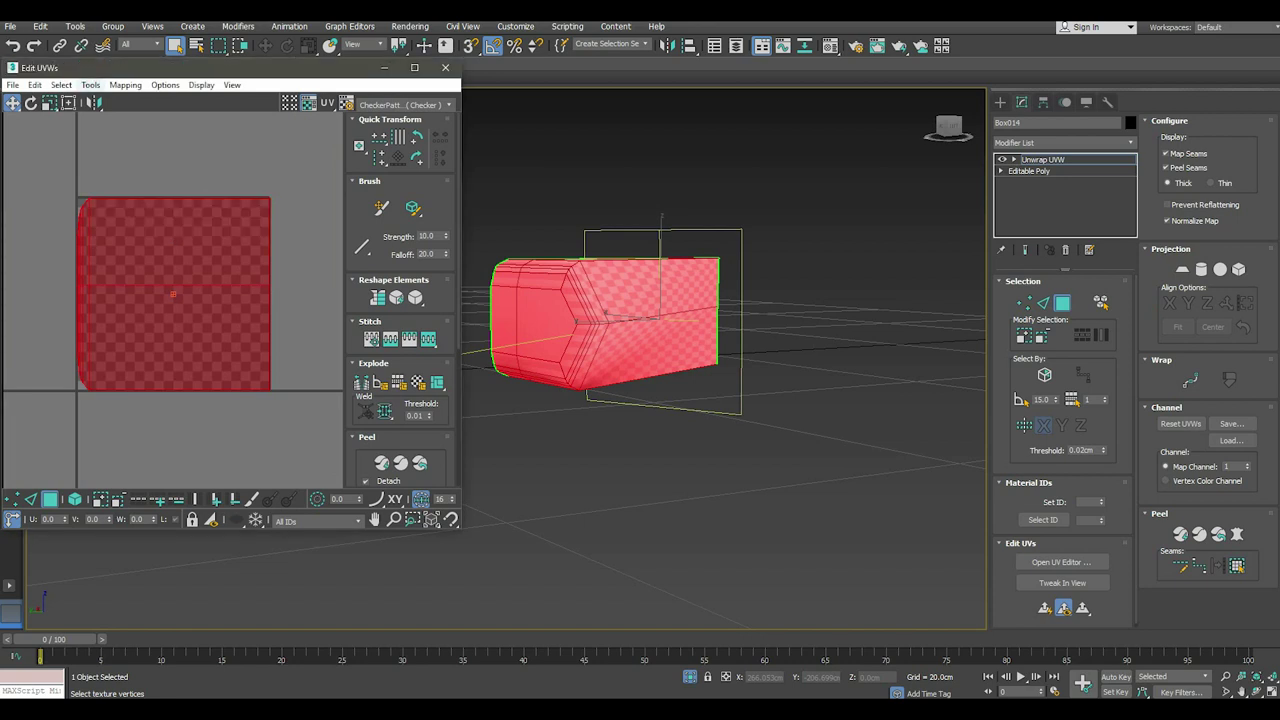
Relax the wedge's UVs with the Relax tool and apply the result.
click(90, 84)
click(110, 305)
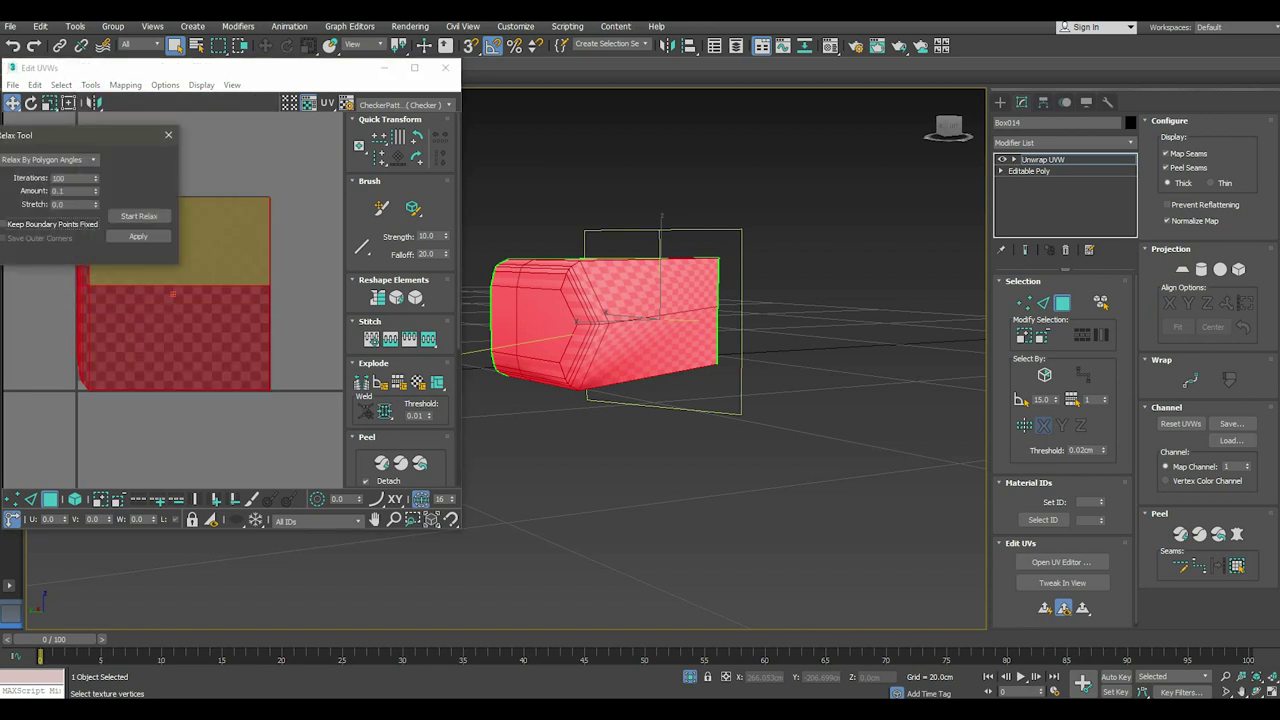
click(139, 216)
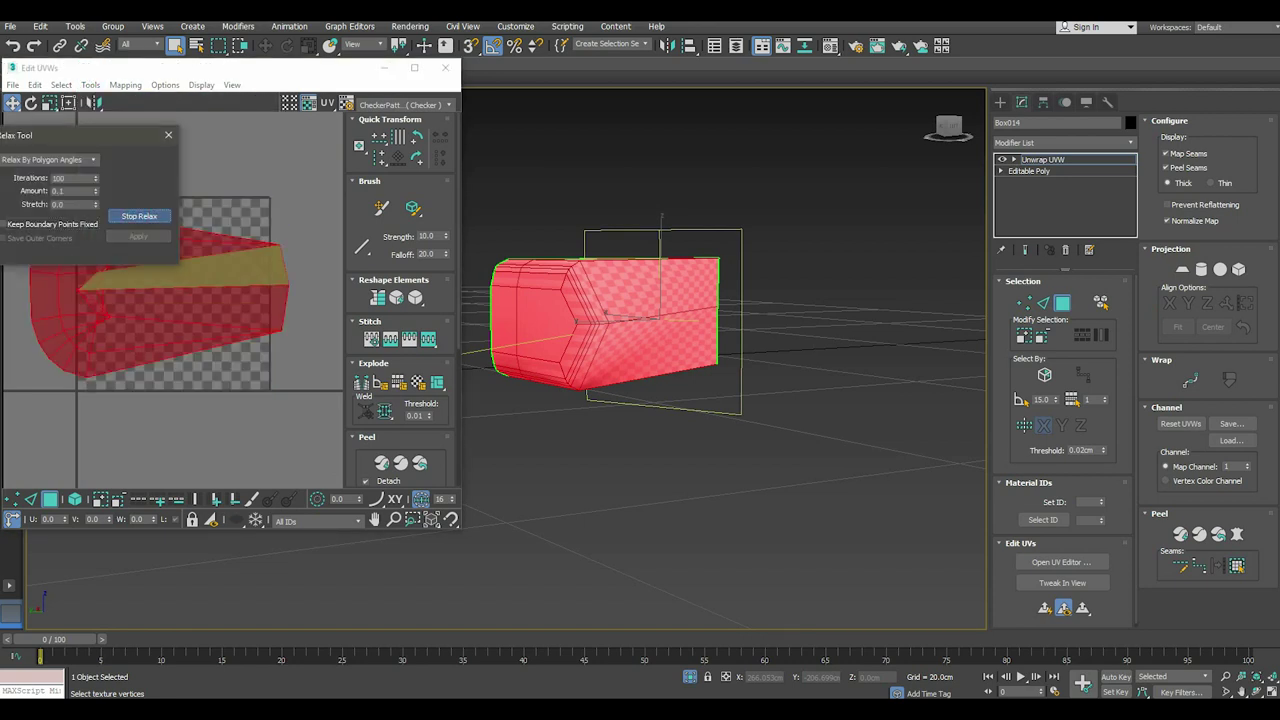
click(139, 215)
click(138, 236)
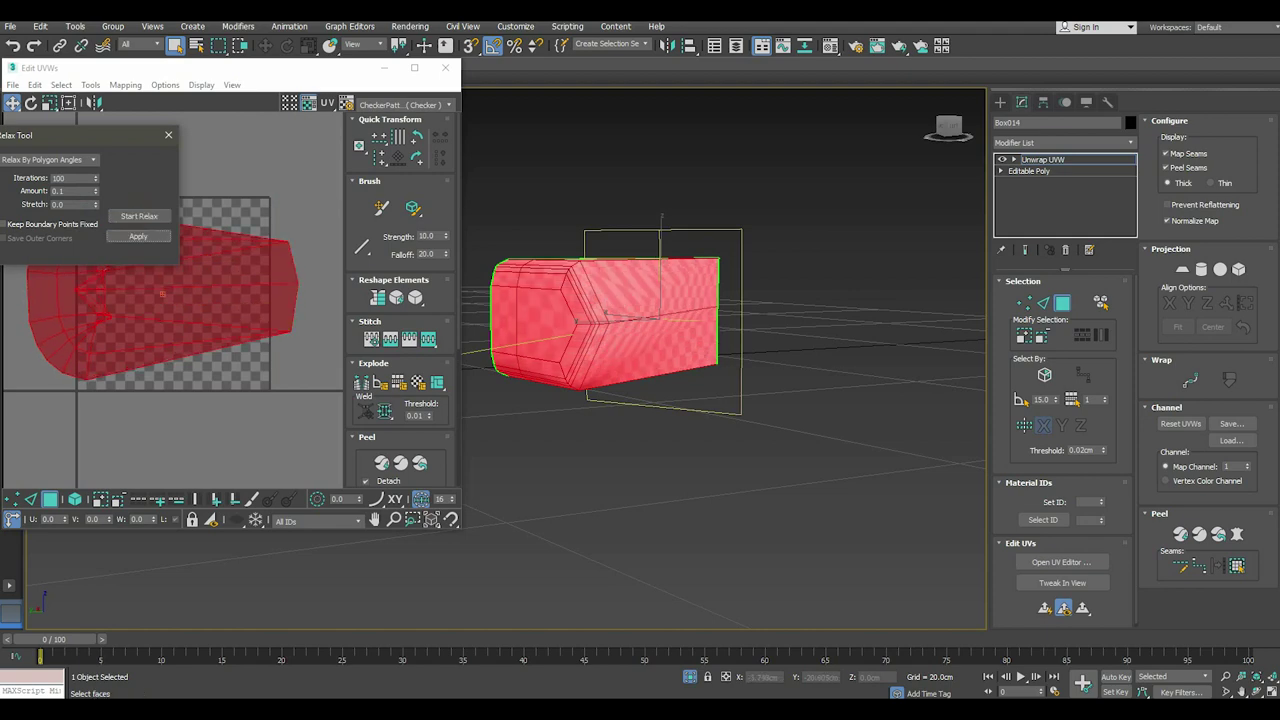
scroll(600, 320, up, 3)
alt+middle_drag(600, 320, 680, 320)
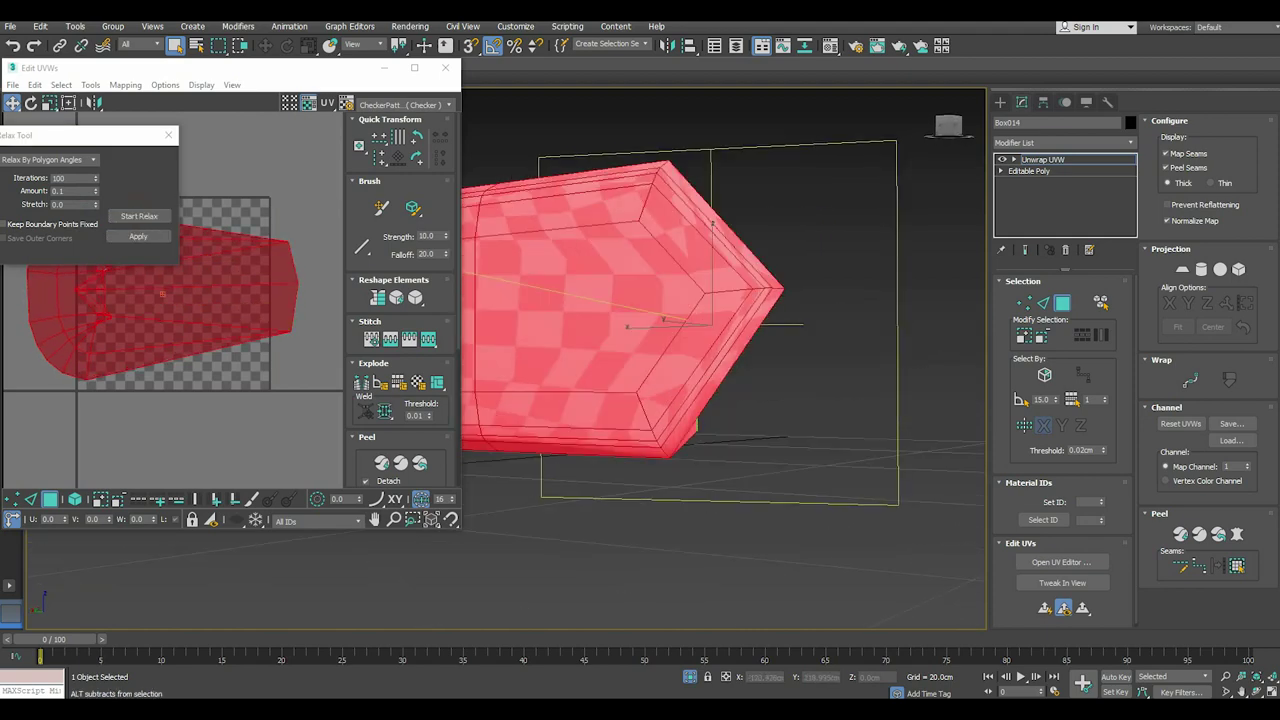
Pelt-unwrap the wedge's faces, then revert a trial straightening of the island.
click(1237, 535)
click(617, 219)
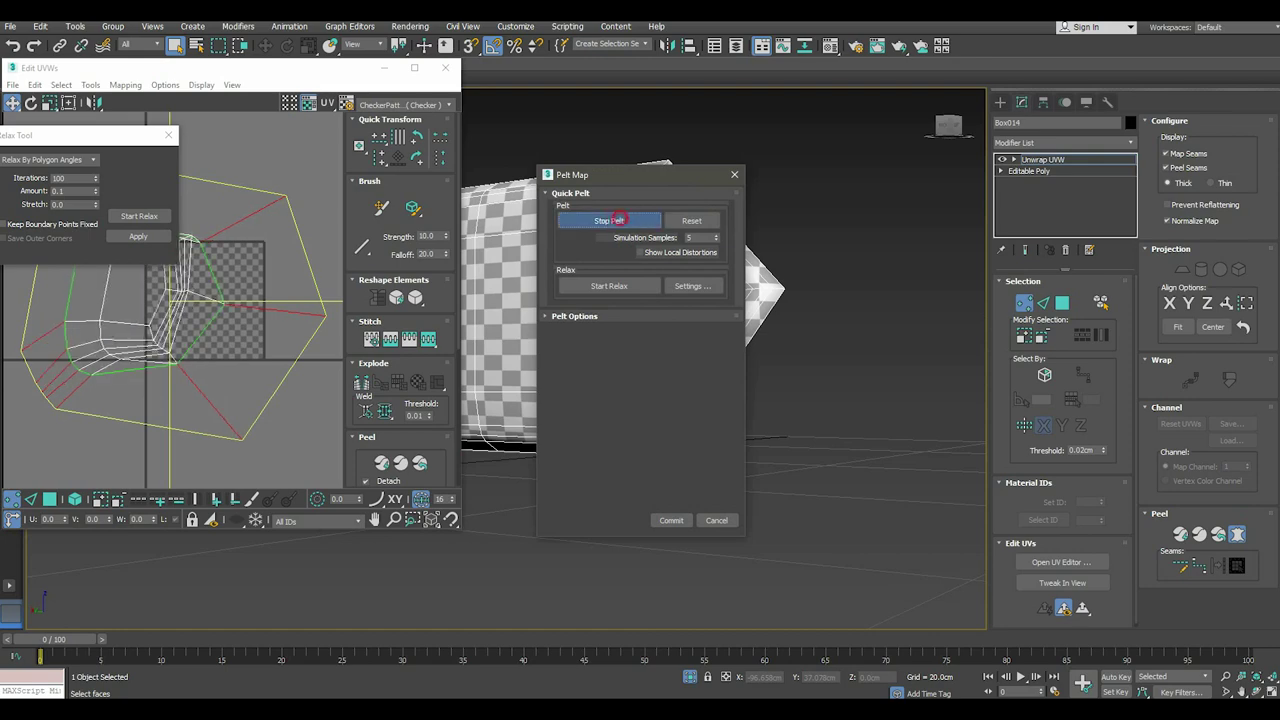
click(617, 219)
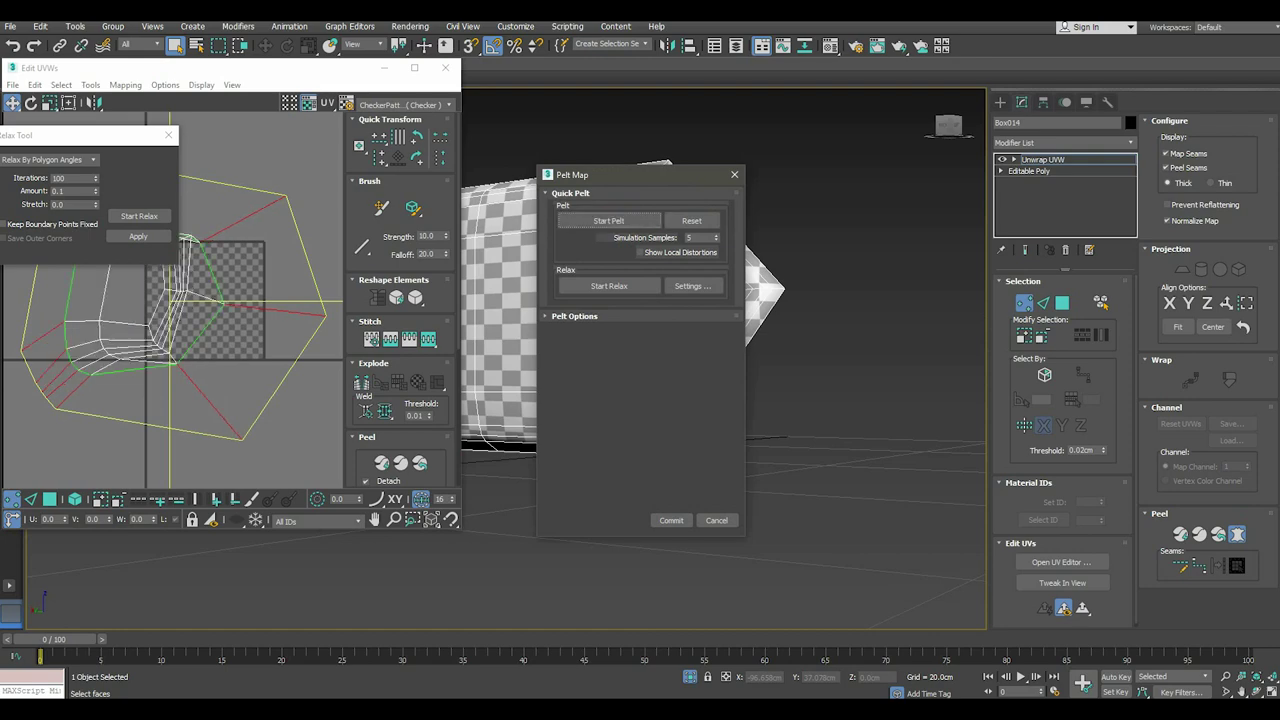
click(671, 520)
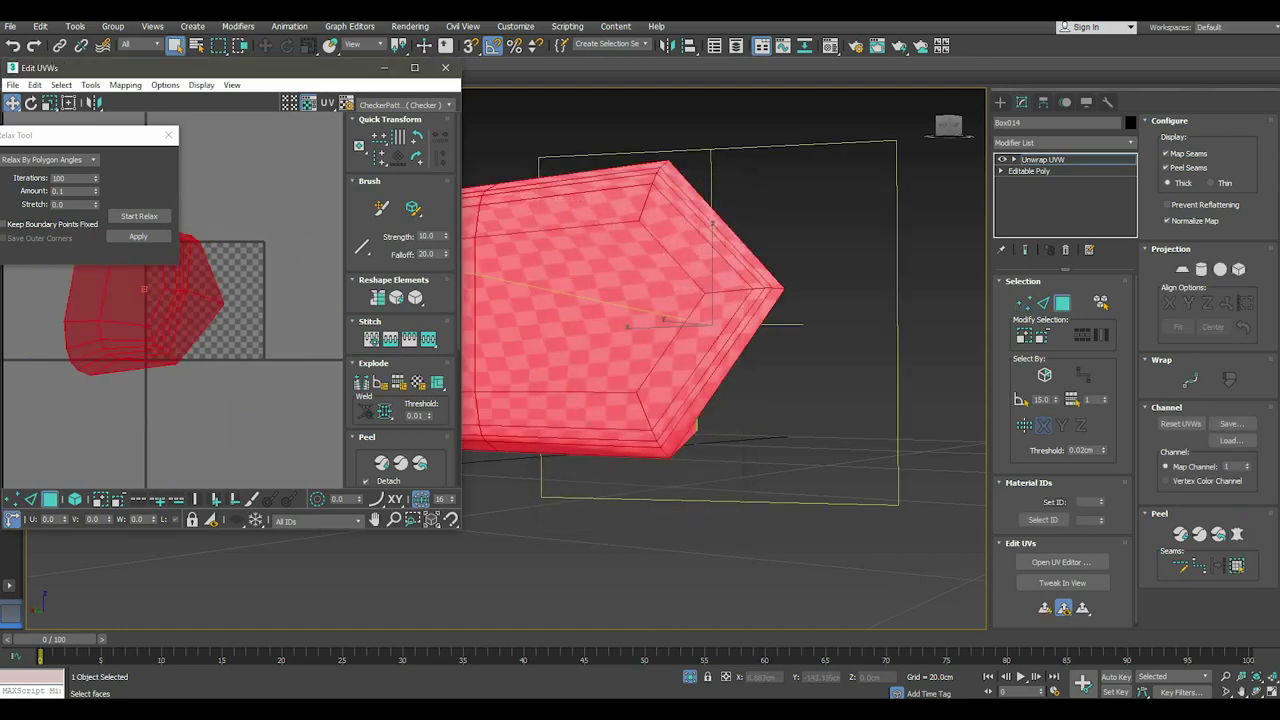
alt+middle_drag(700, 300, 760, 300)
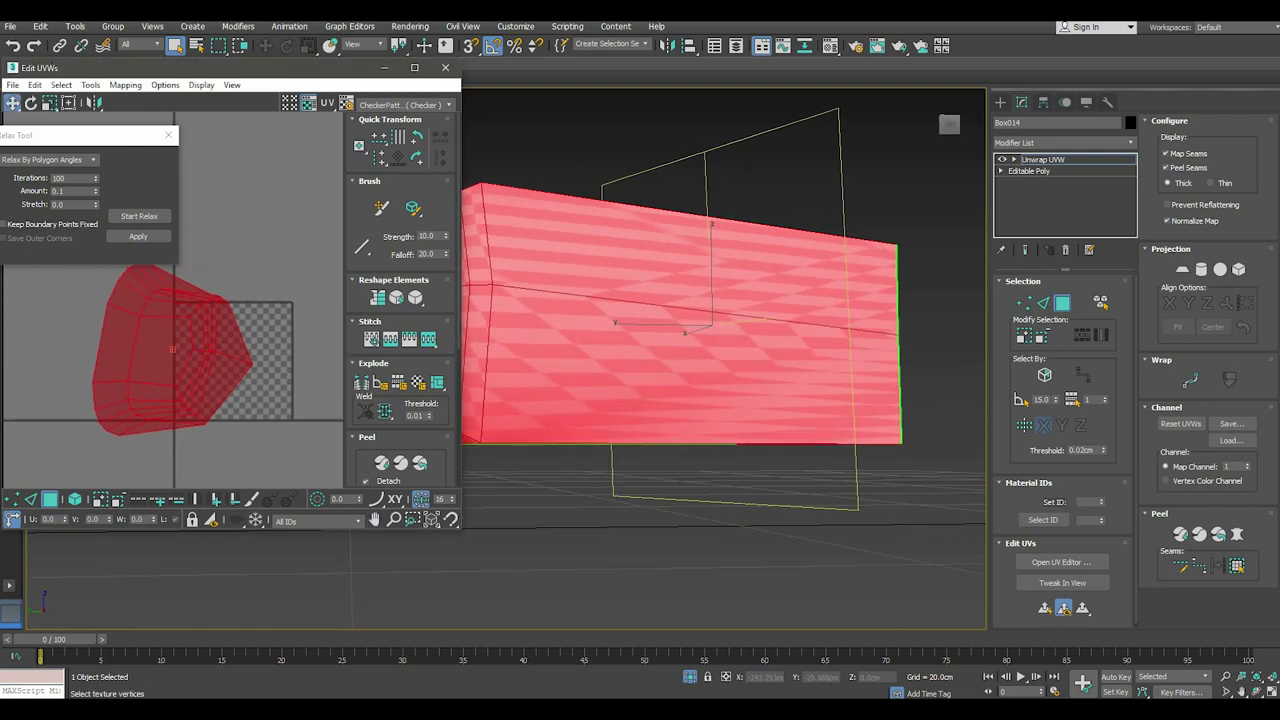
click(378, 297)
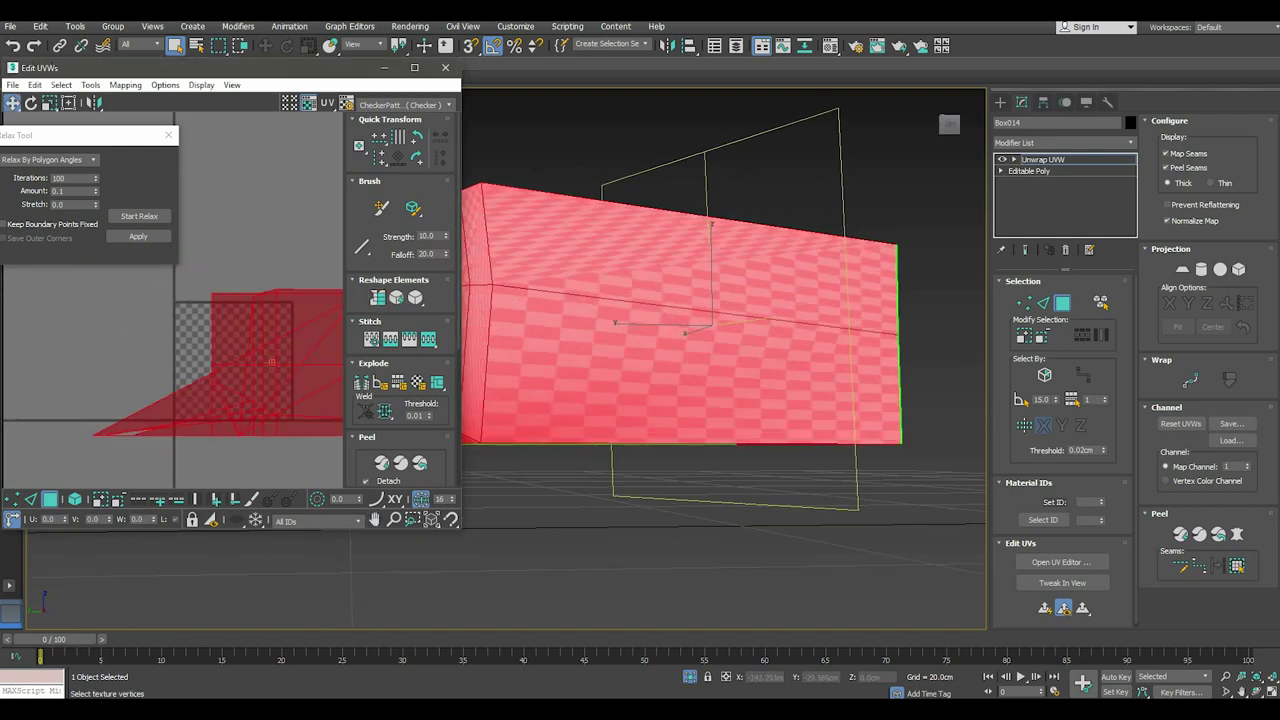
click(12, 45)
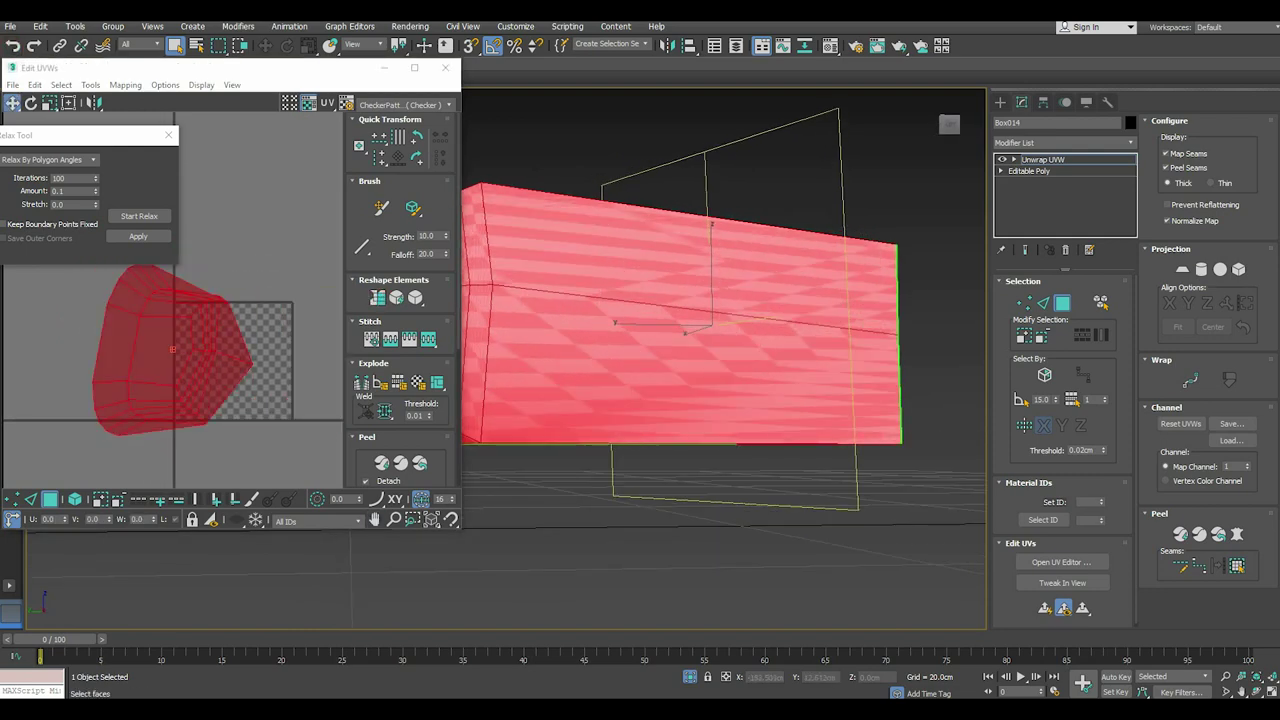
Planar-map and relax the wedge's side faces, then move that island up and right.
scroll(720, 320, down, 3)
alt+middle_drag(720, 320, 760, 320)
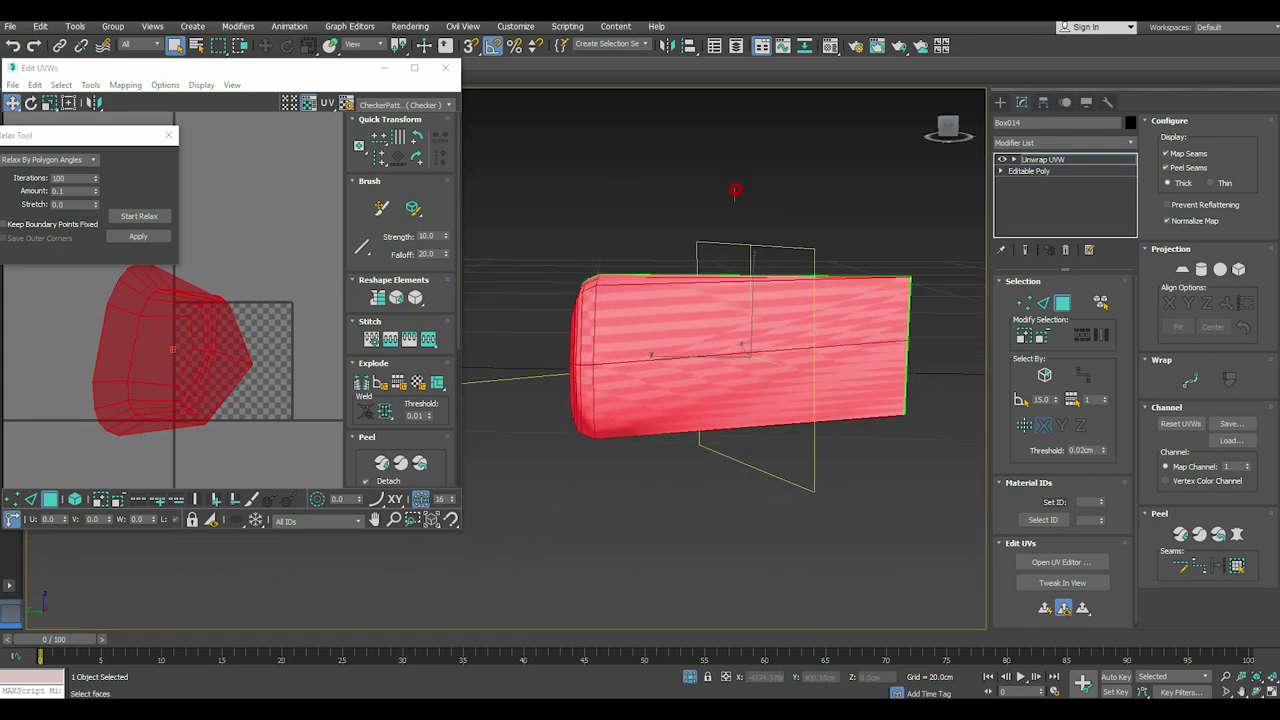
alt+drag(735, 190, 737, 500)
alt+middle_drag(737, 500, 680, 450)
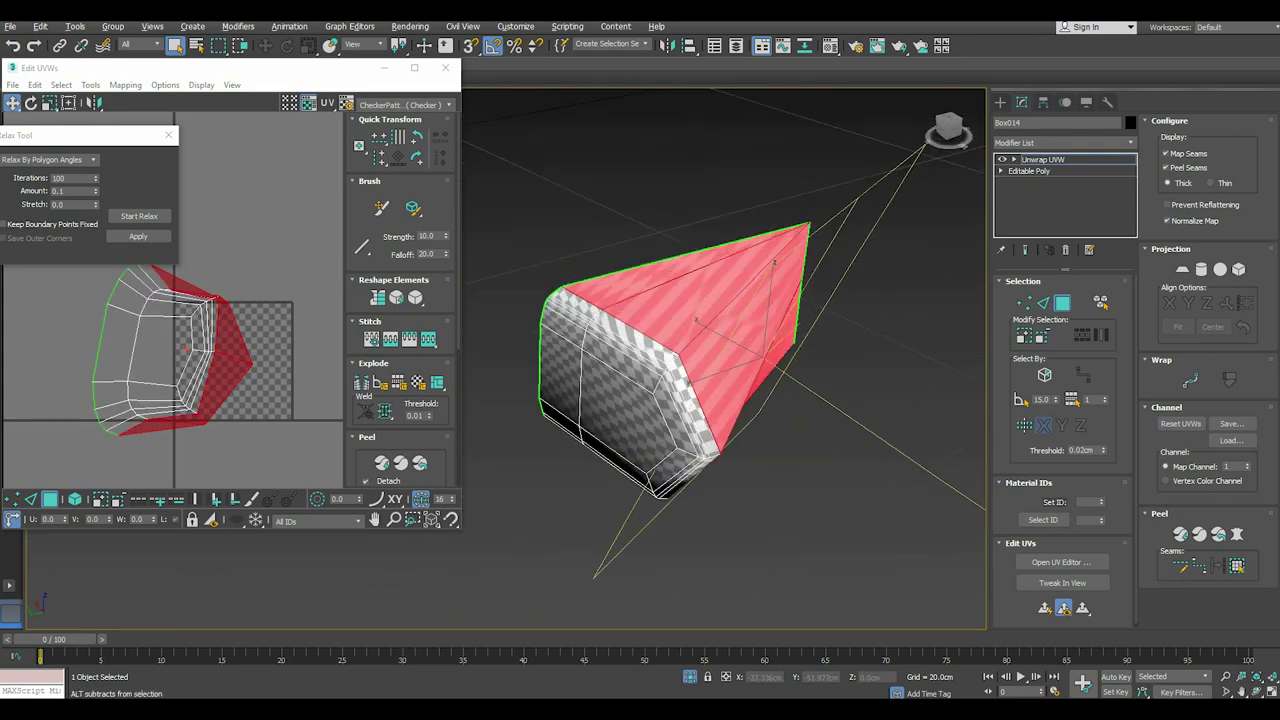
ctrl+click(700, 468)
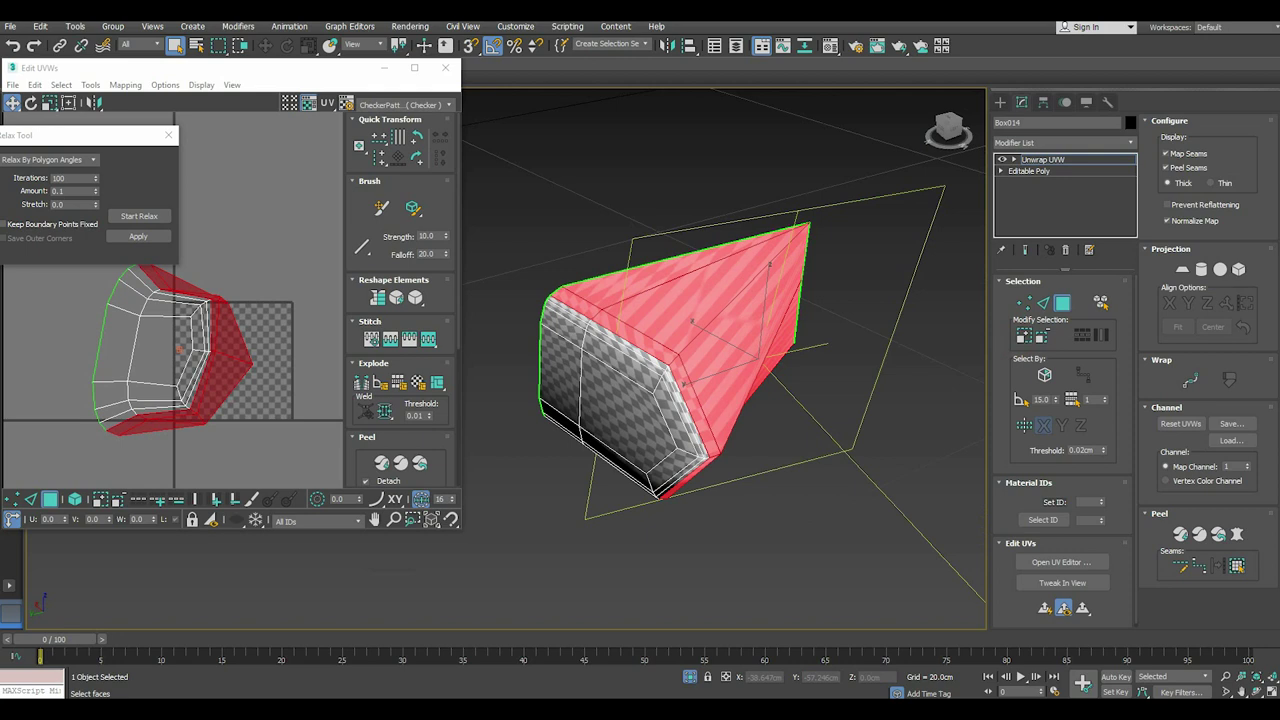
click(1182, 269)
click(1170, 303)
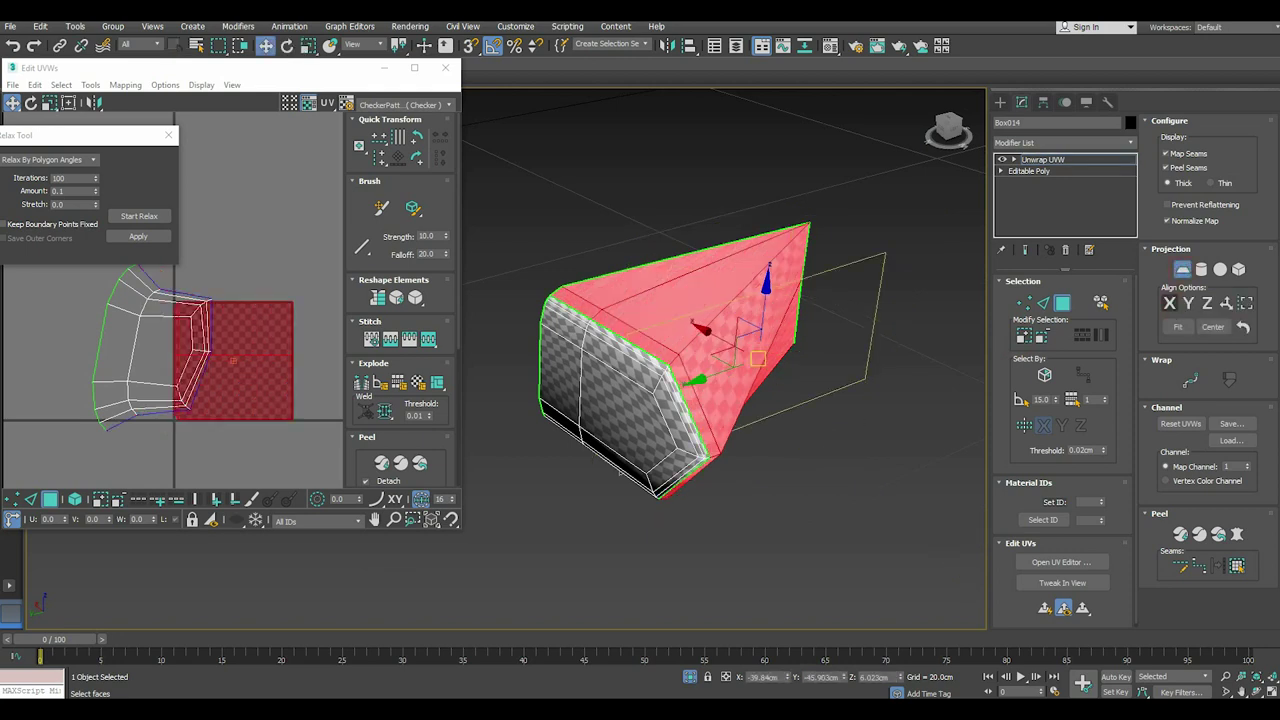
click(1182, 269)
click(139, 216)
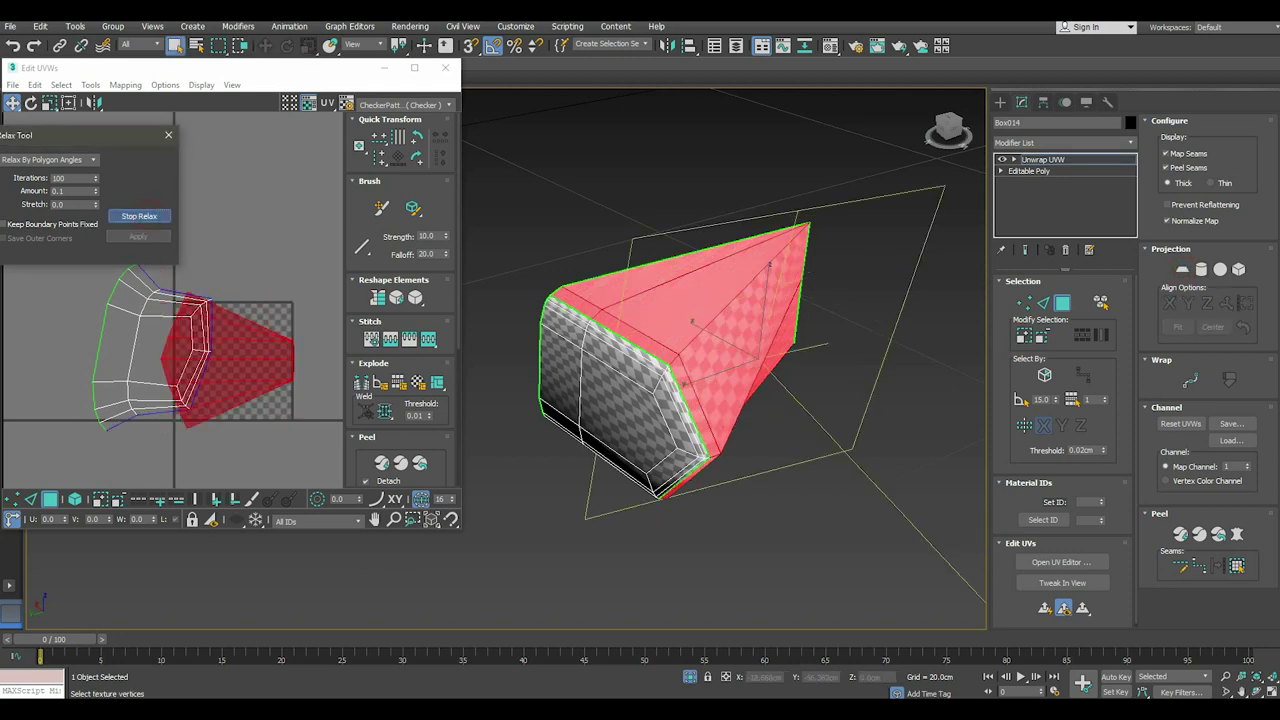
click(228, 362)
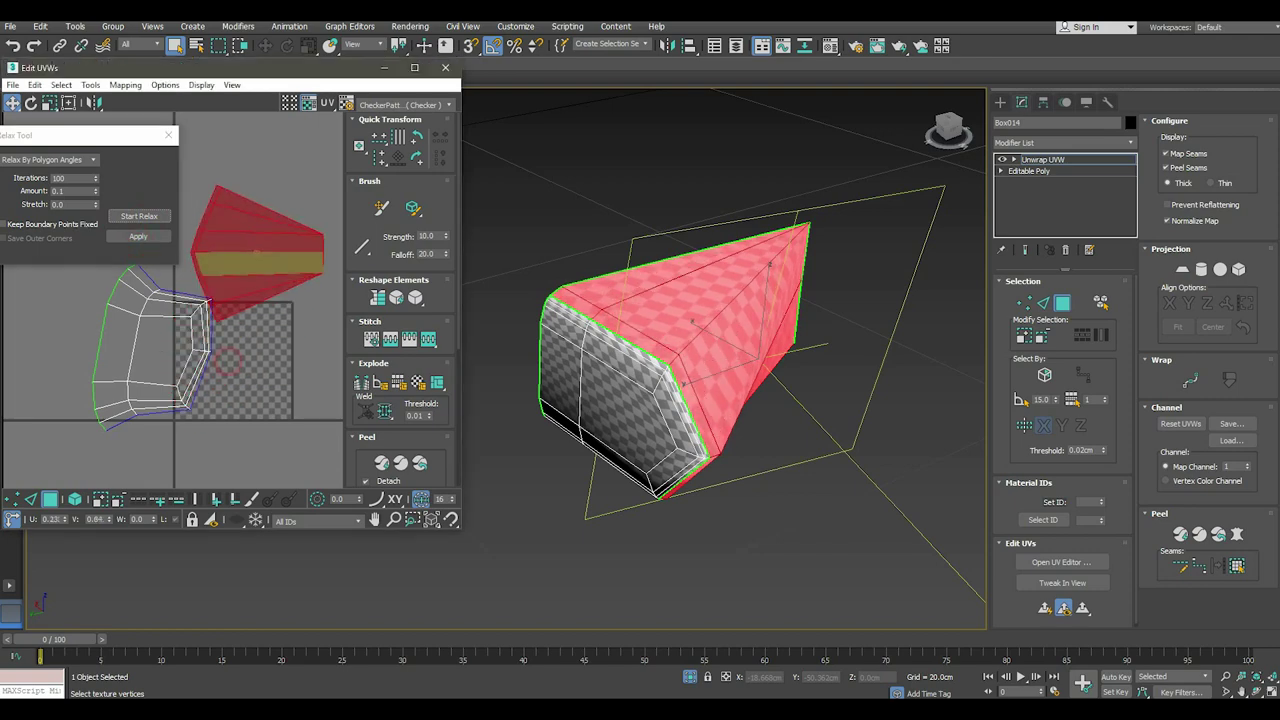
drag(262, 231, 287, 158)
Planar-map the end cap element on Y, relax it, and rotate its island upright.
click(120, 330)
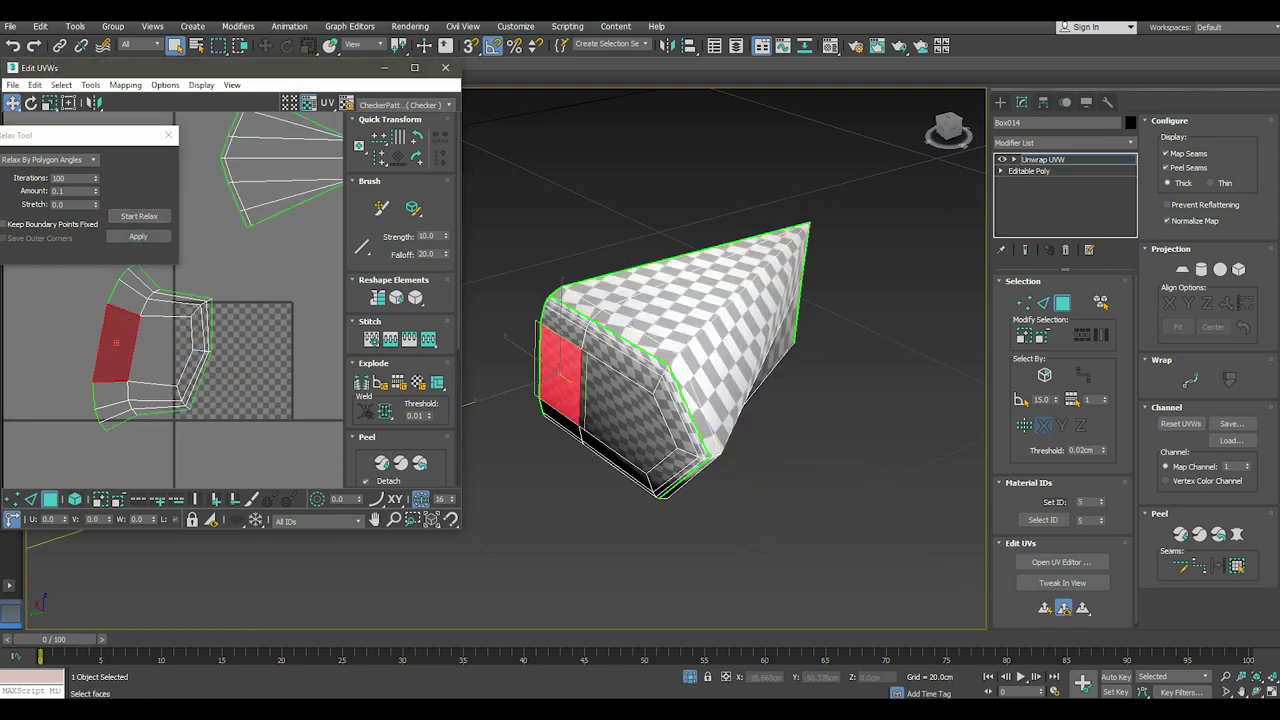
click(75, 498)
click(560, 367)
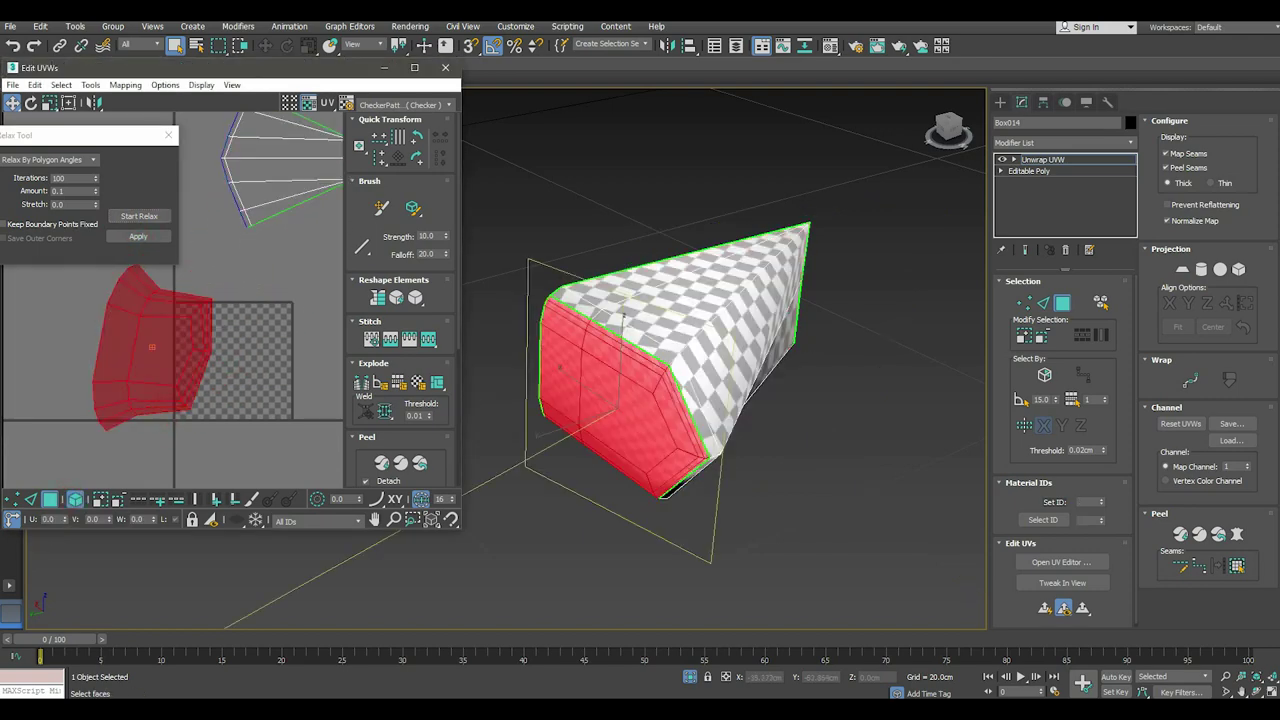
click(1182, 269)
click(1188, 303)
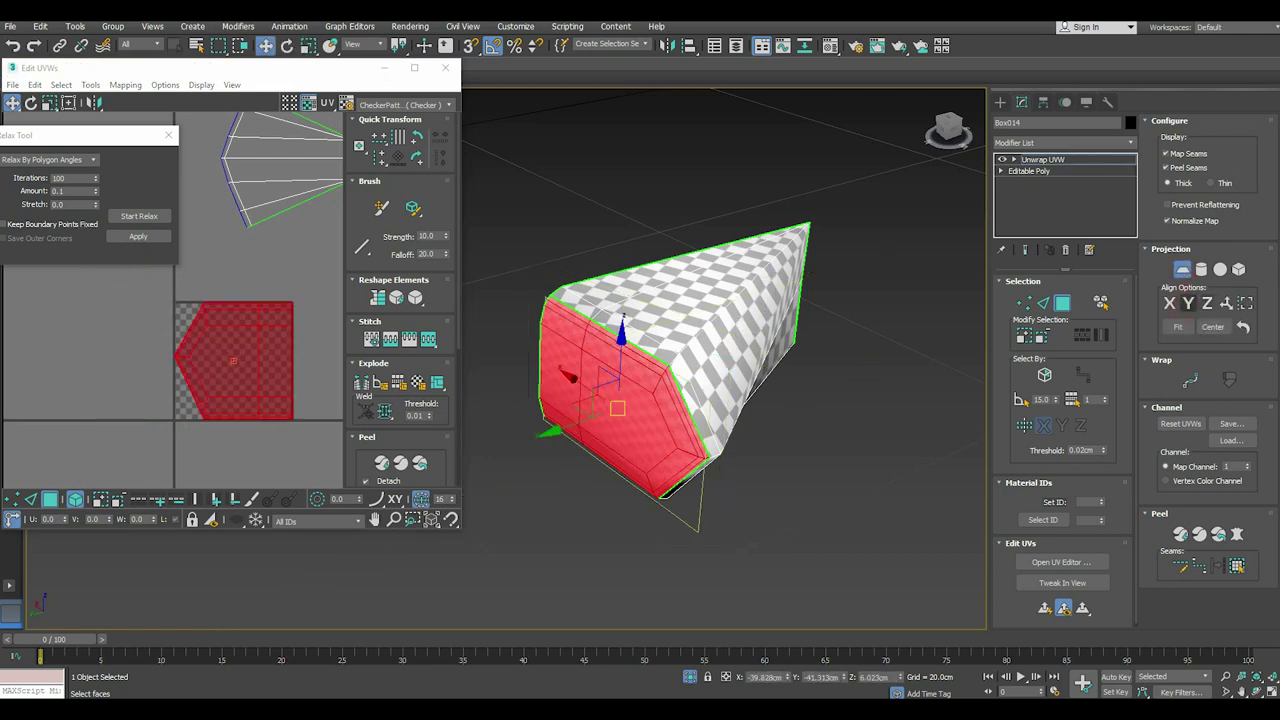
click(1182, 269)
click(139, 216)
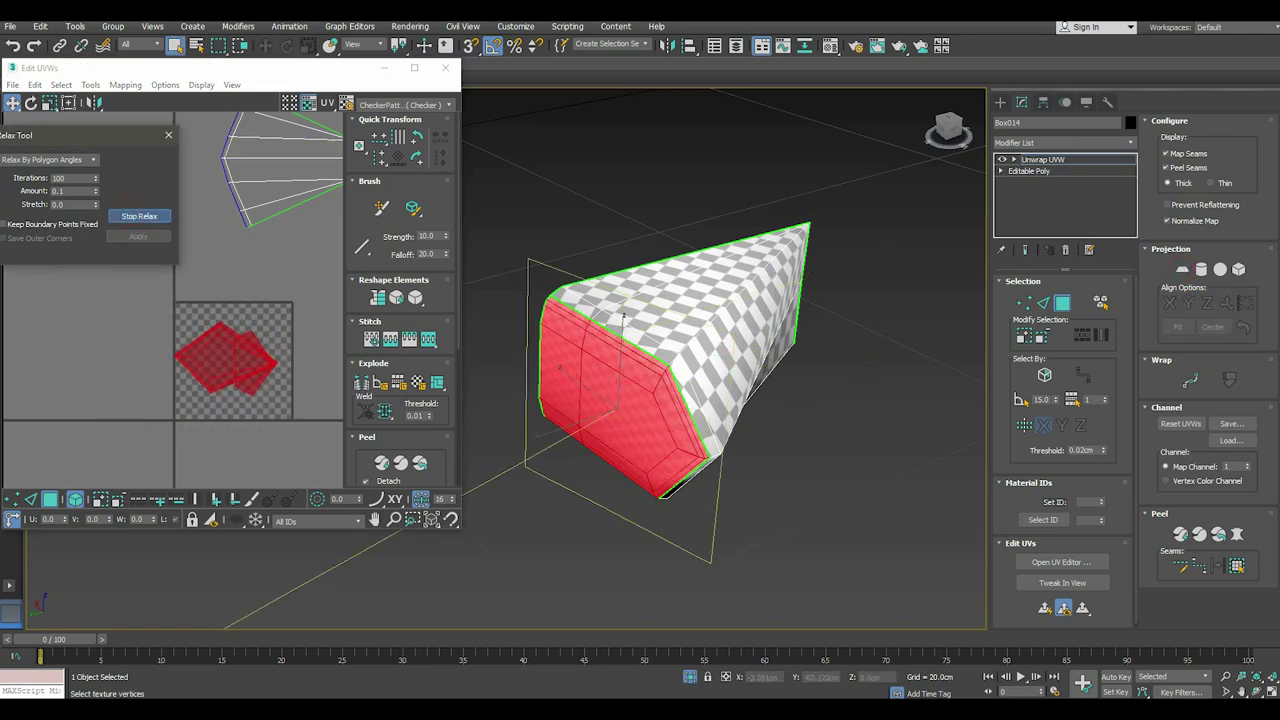
click(139, 216)
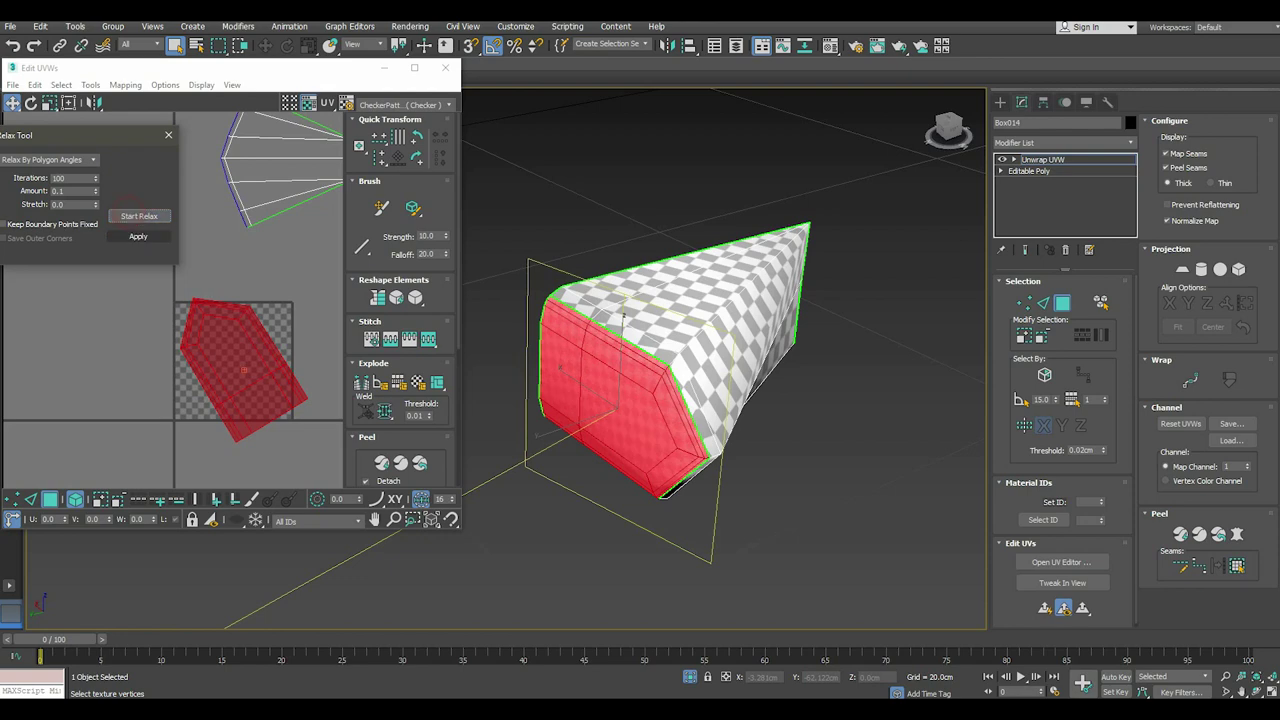
mouse_move(640, 400)
alt+middle_down()
mouse_move(580, 400)
mouse_move(660, 385)
mouse_move(650, 395)
alt+middle_up()
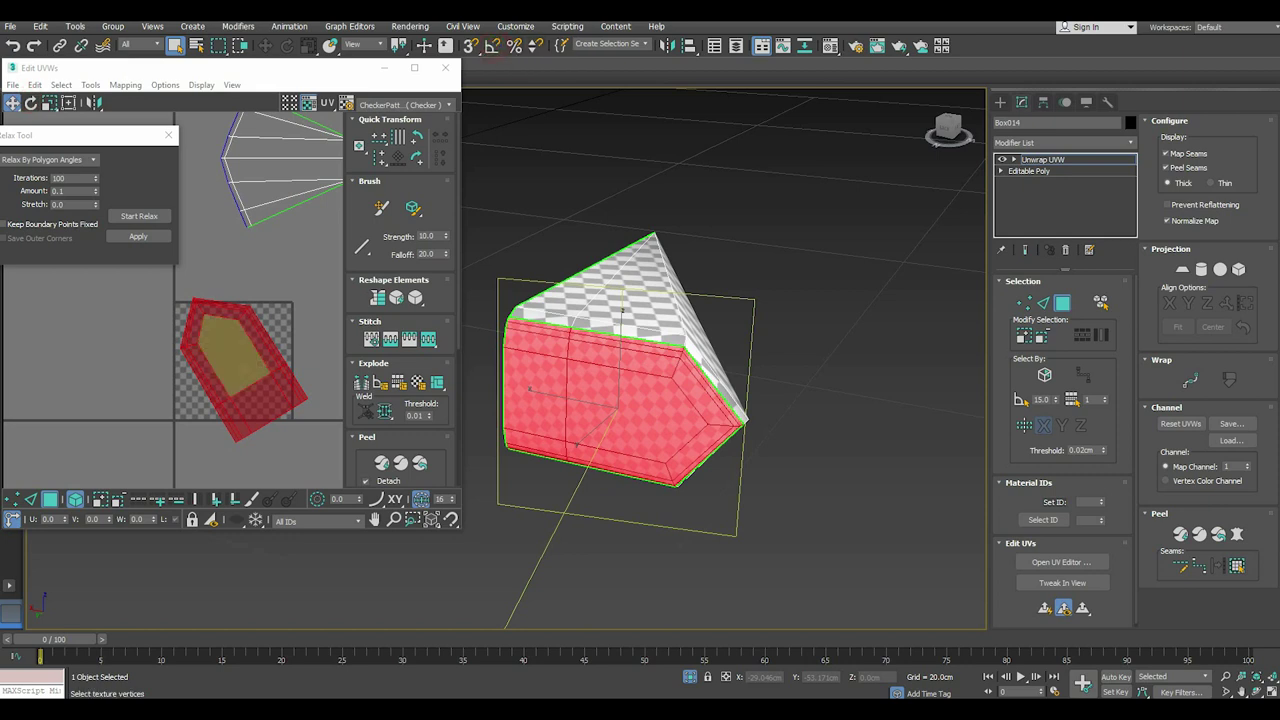
drag(235, 360, 236, 330)
click(31, 103)
Try stitching and relaxing the top pyramid faces onto the box island, then undo it.
ctrl+click(285, 207)
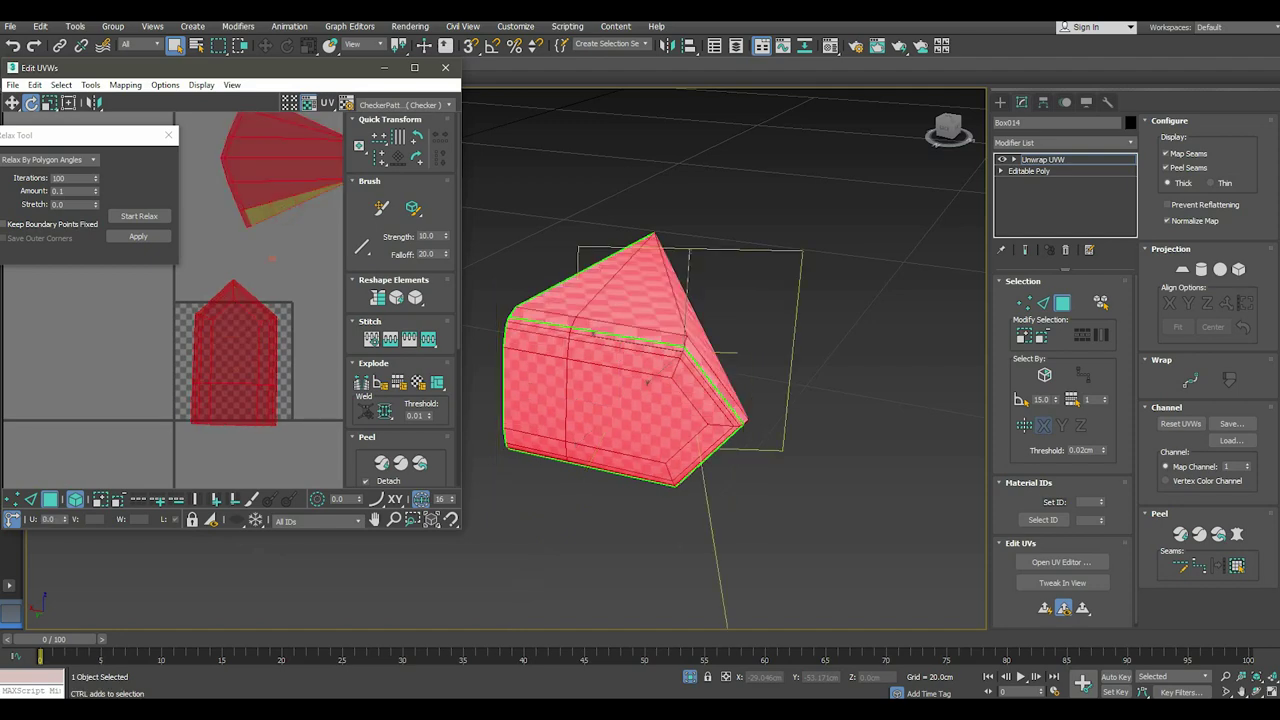
click(371, 338)
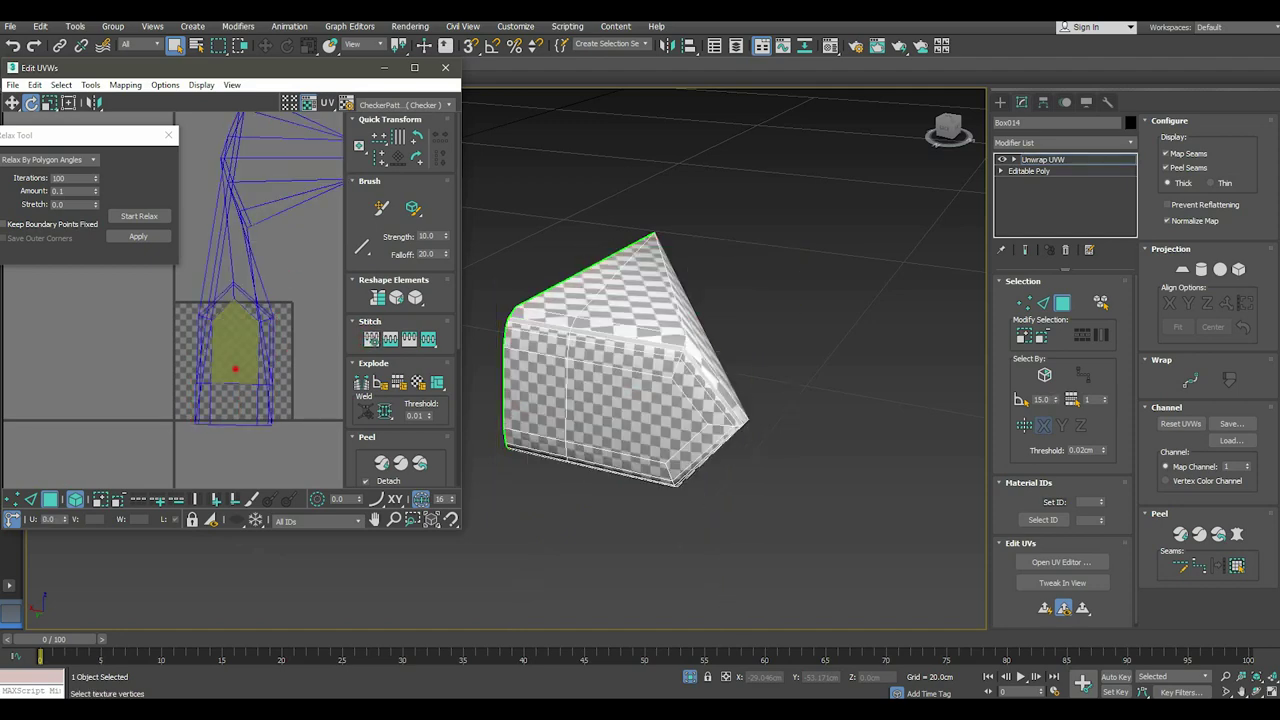
click(237, 350)
click(139, 216)
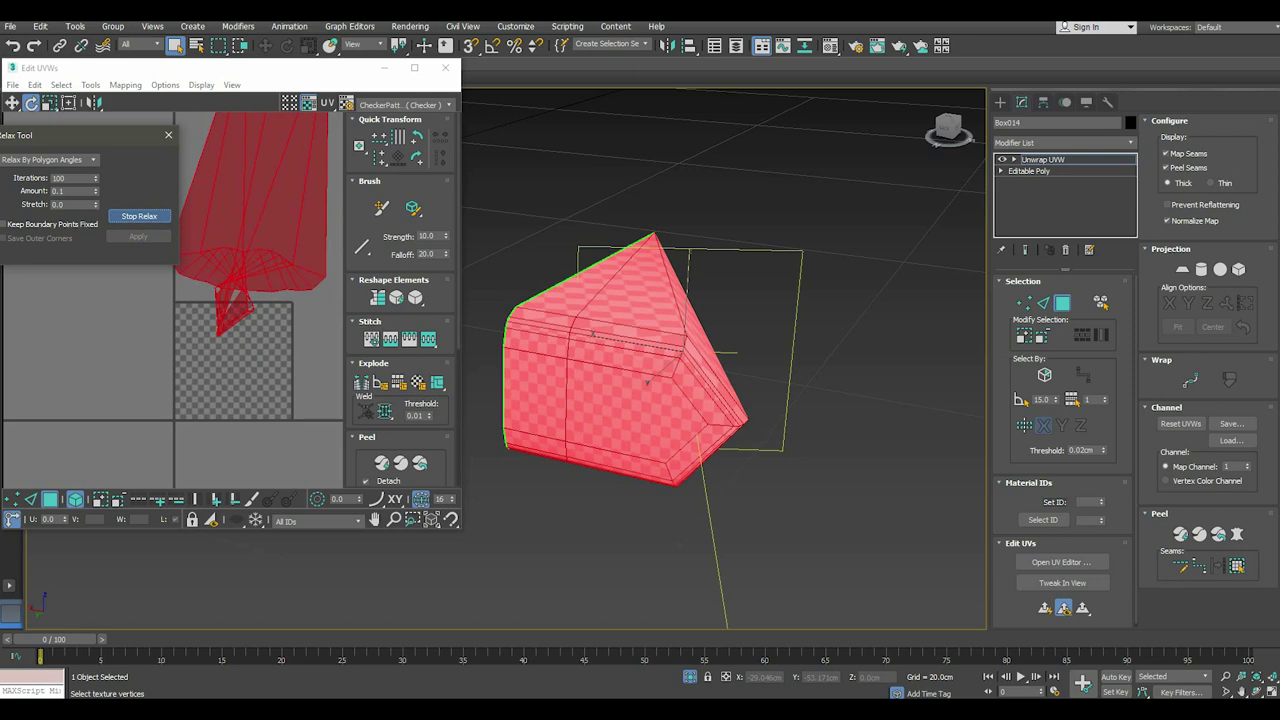
click(139, 216)
click(12, 46)
click(12, 46)
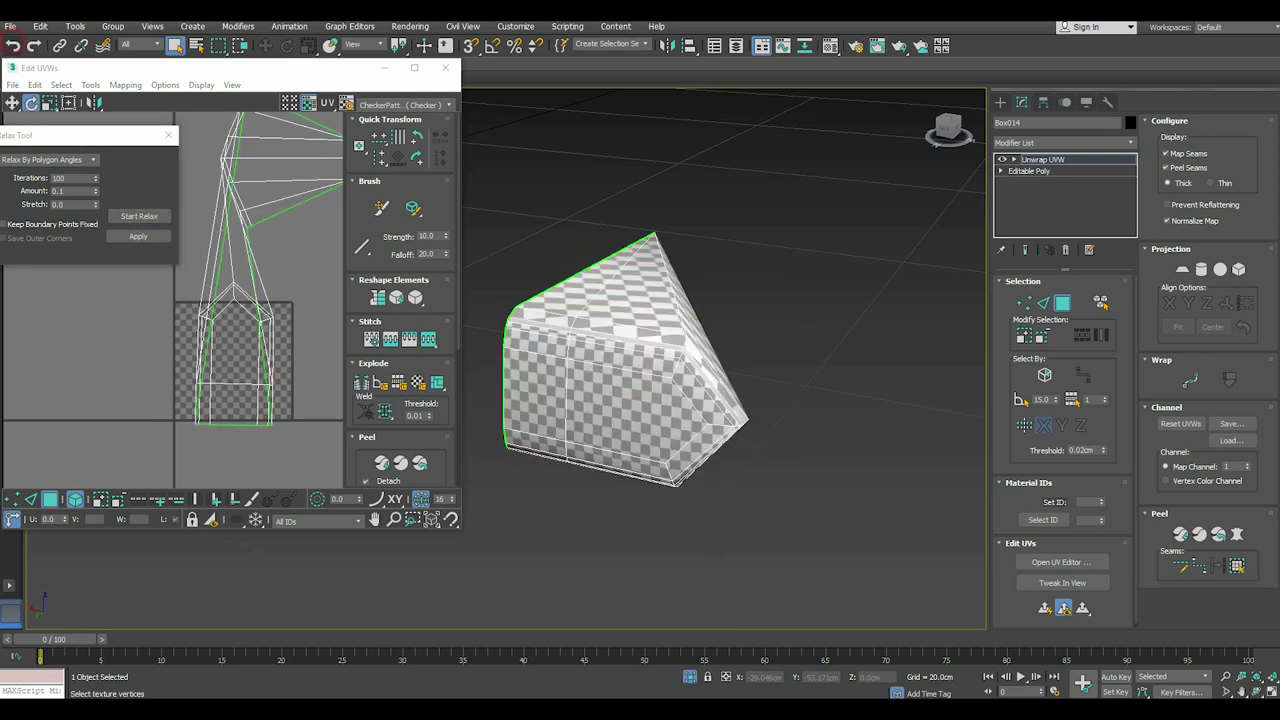
click(12, 46)
Pack the UV islands into the 0–1 square and close the Relax and UV editor windows.
scroll(210, 344, down, 1)
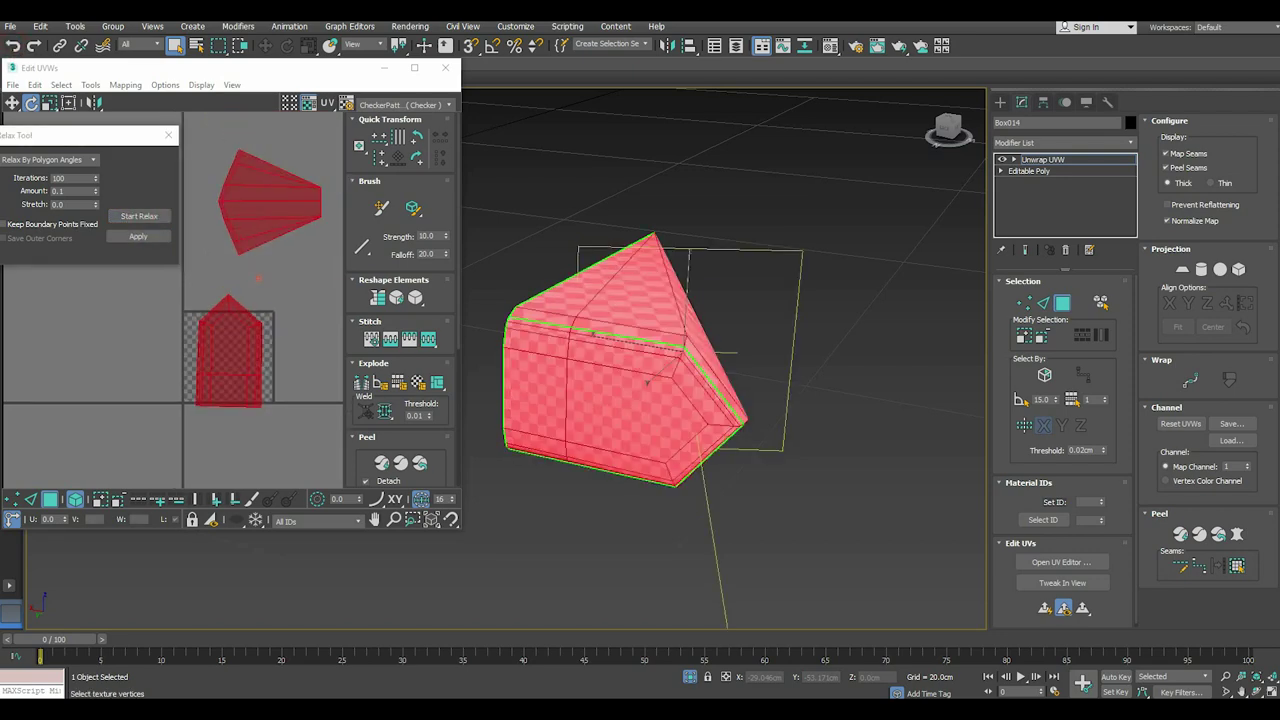
scroll(400, 400, down, 2)
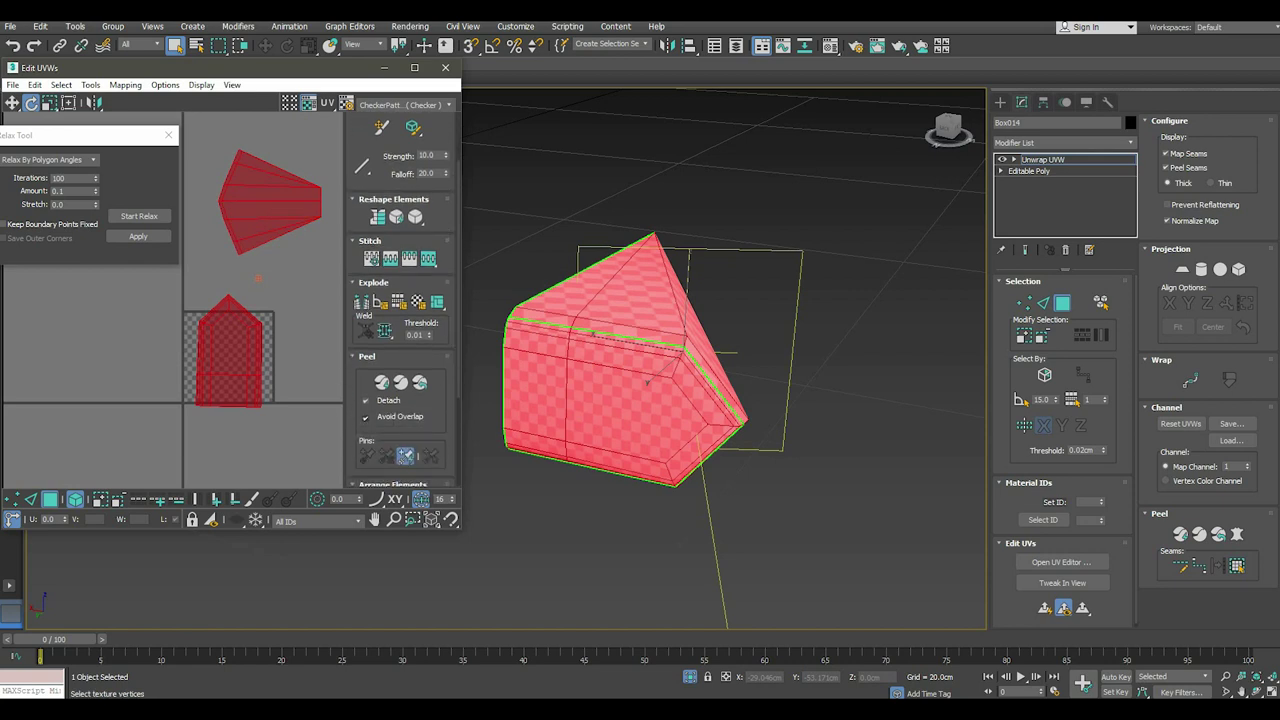
scroll(400, 400, down, 2)
scroll(400, 400, down, 2)
click(358, 456)
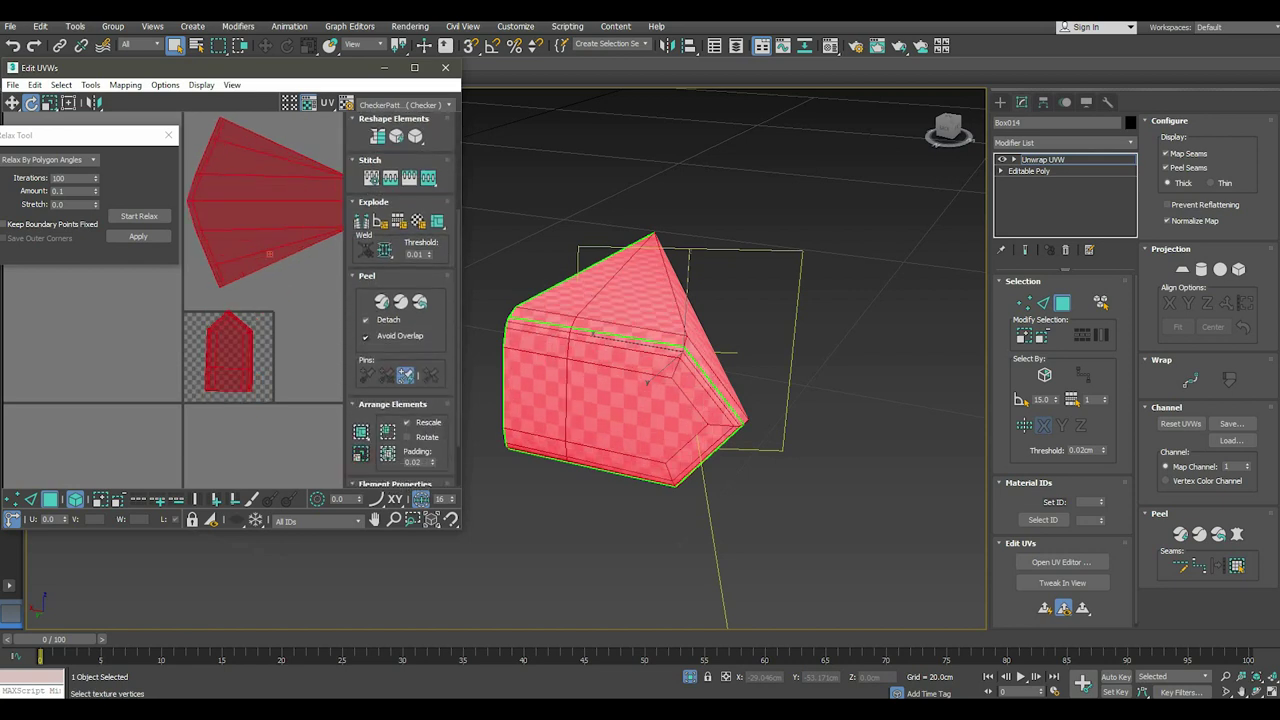
click(361, 431)
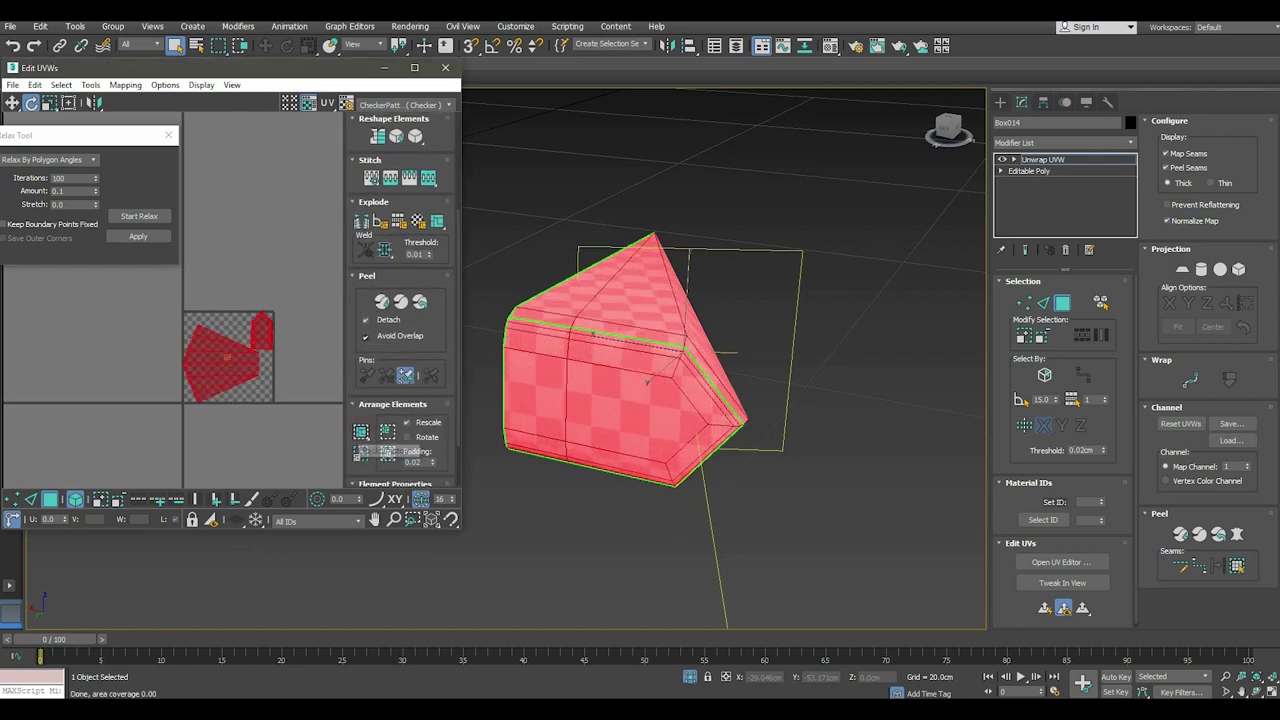
click(298, 410)
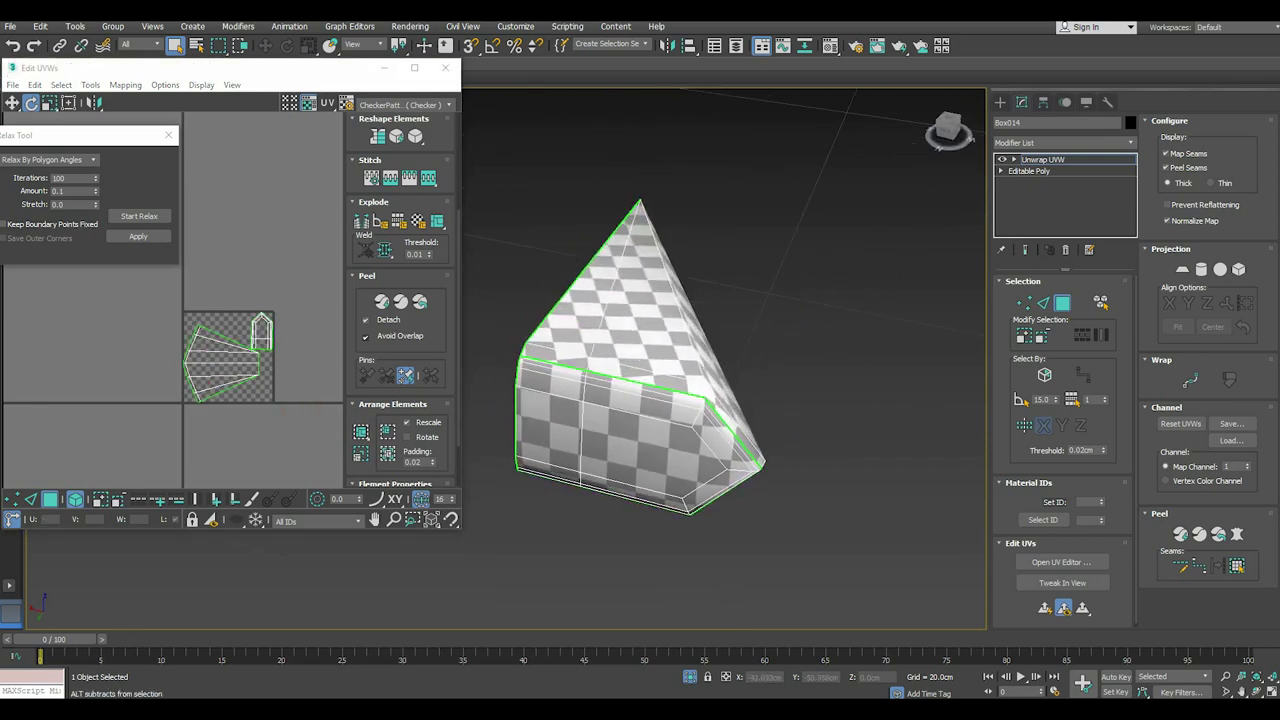
alt+middle_drag(640, 380, 700, 360)
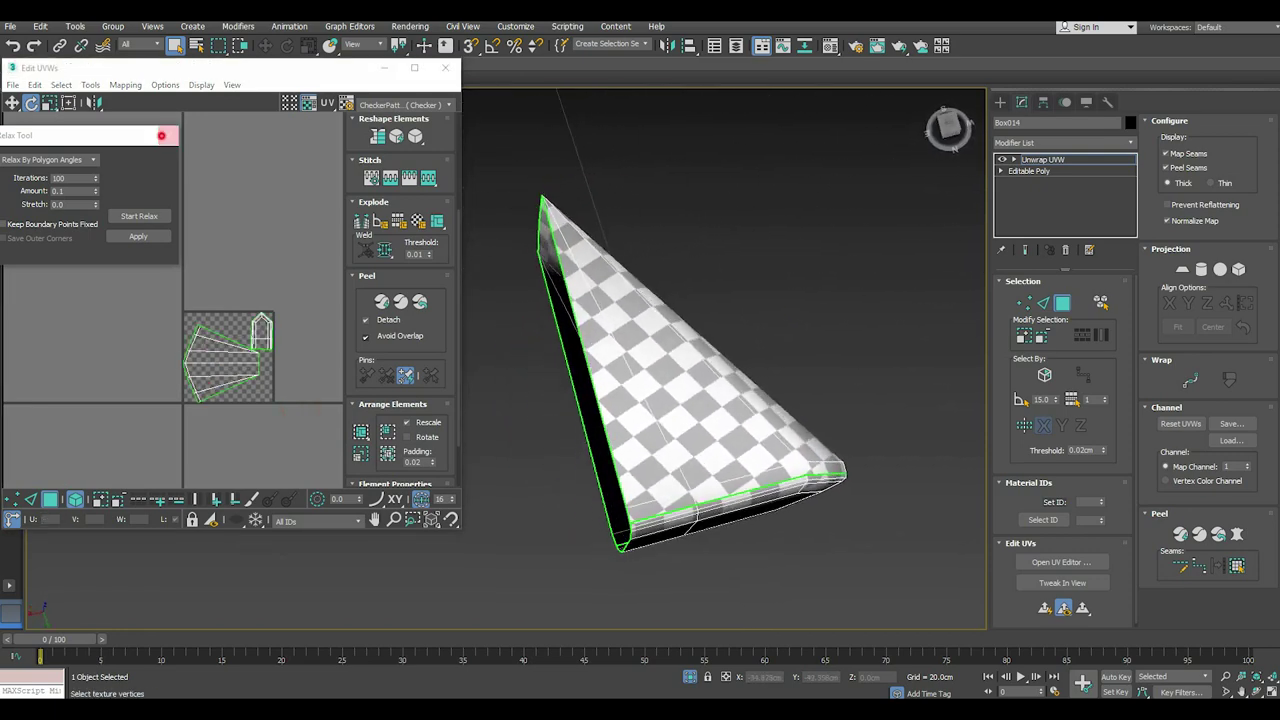
click(168, 134)
click(445, 67)
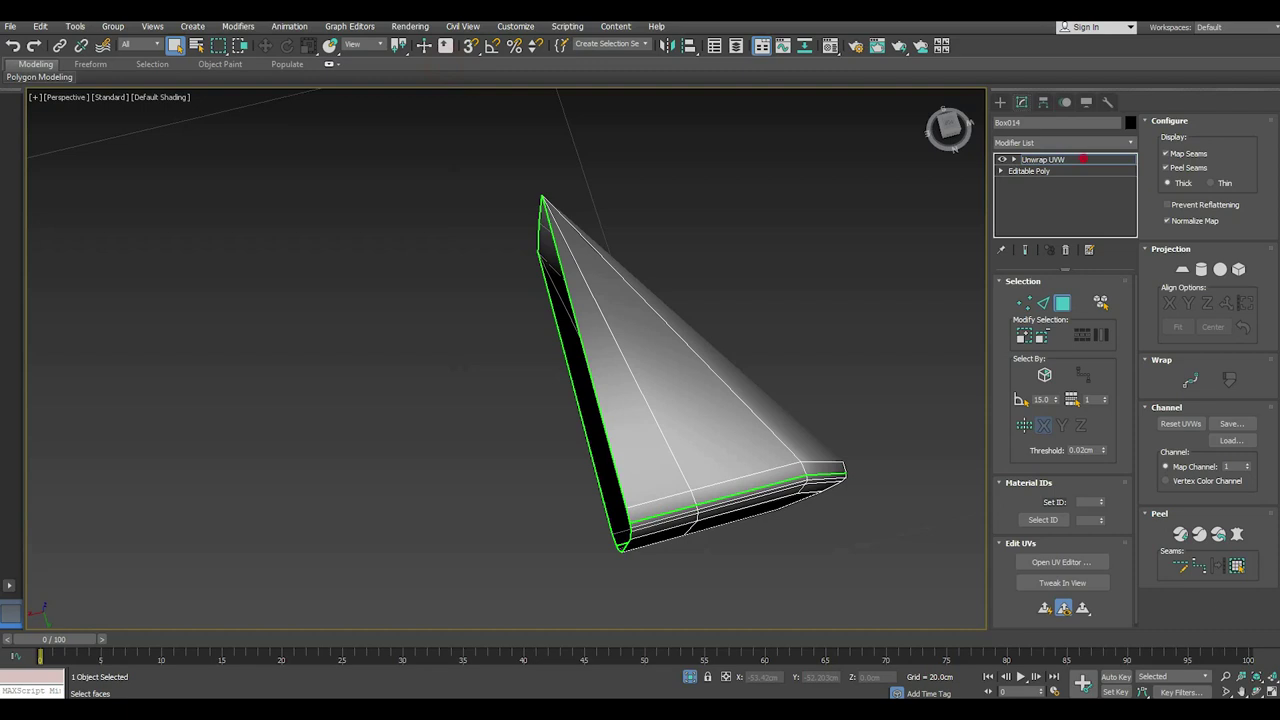
Exit face editing and delete the old upper-left, lower-left and lower-right corner wedges.
click(1083, 158)
key(w)
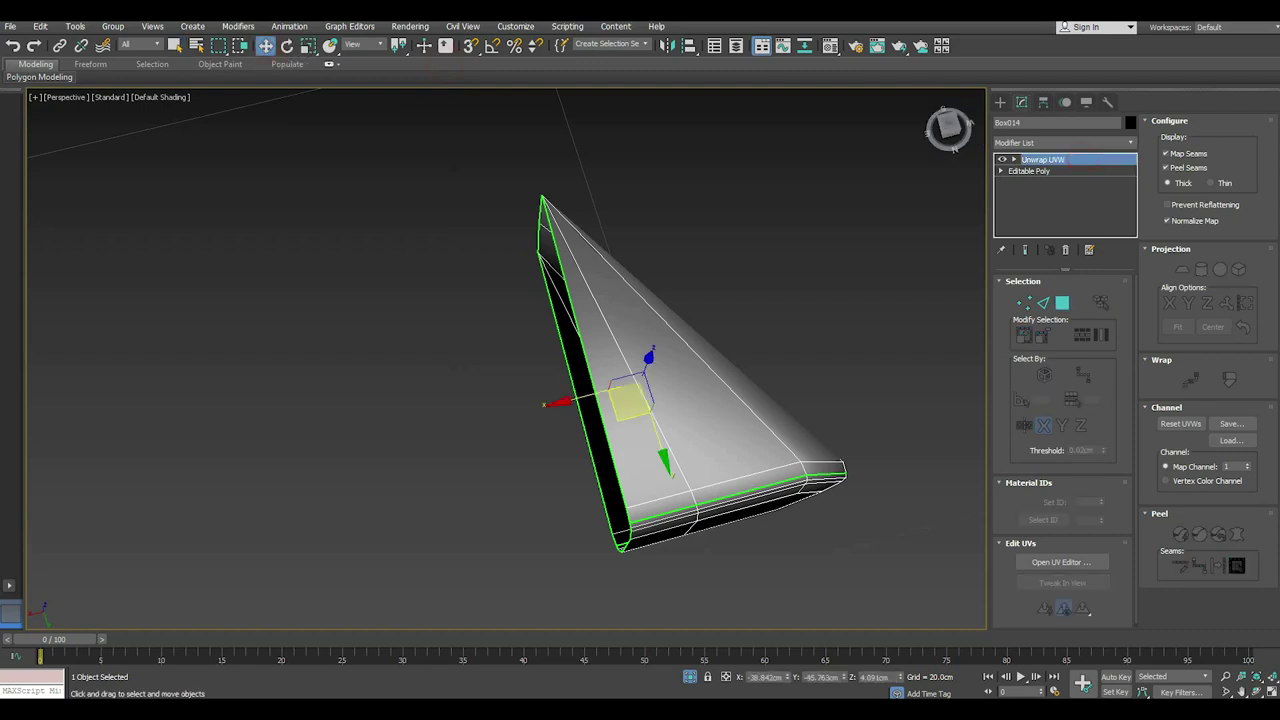
click(953, 147)
click(780, 548)
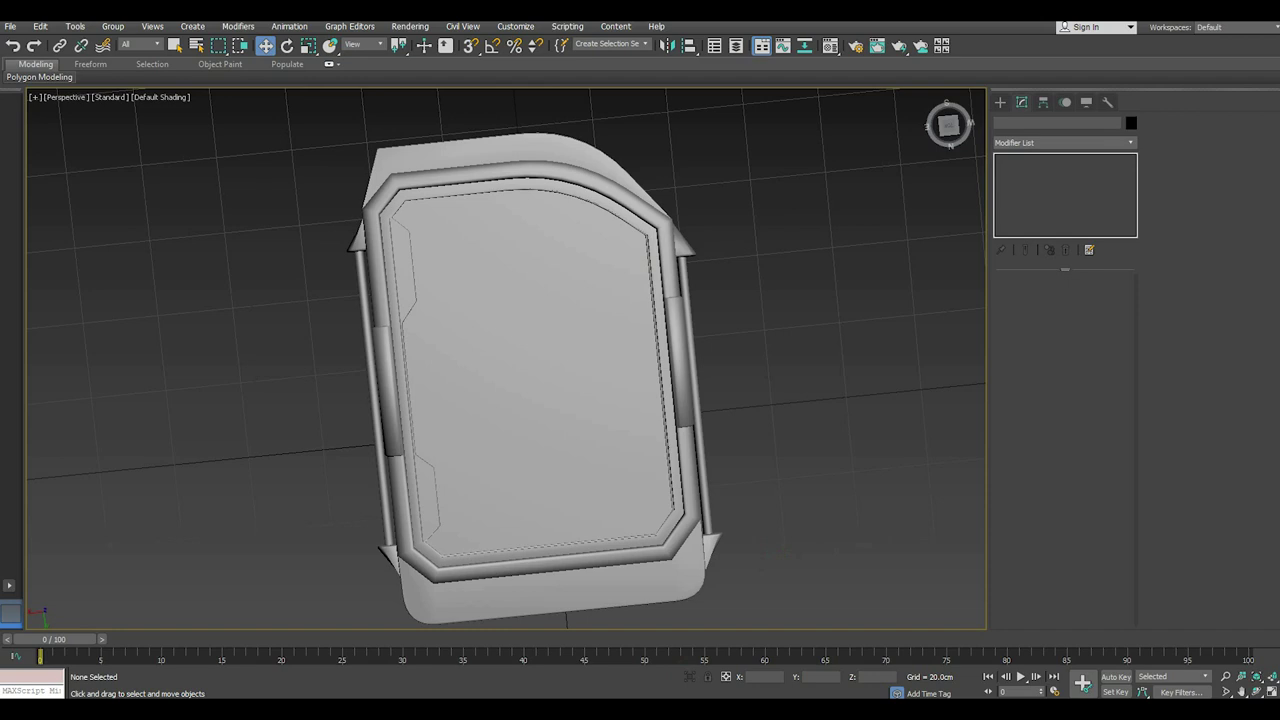
click(30, 125)
click(358, 242)
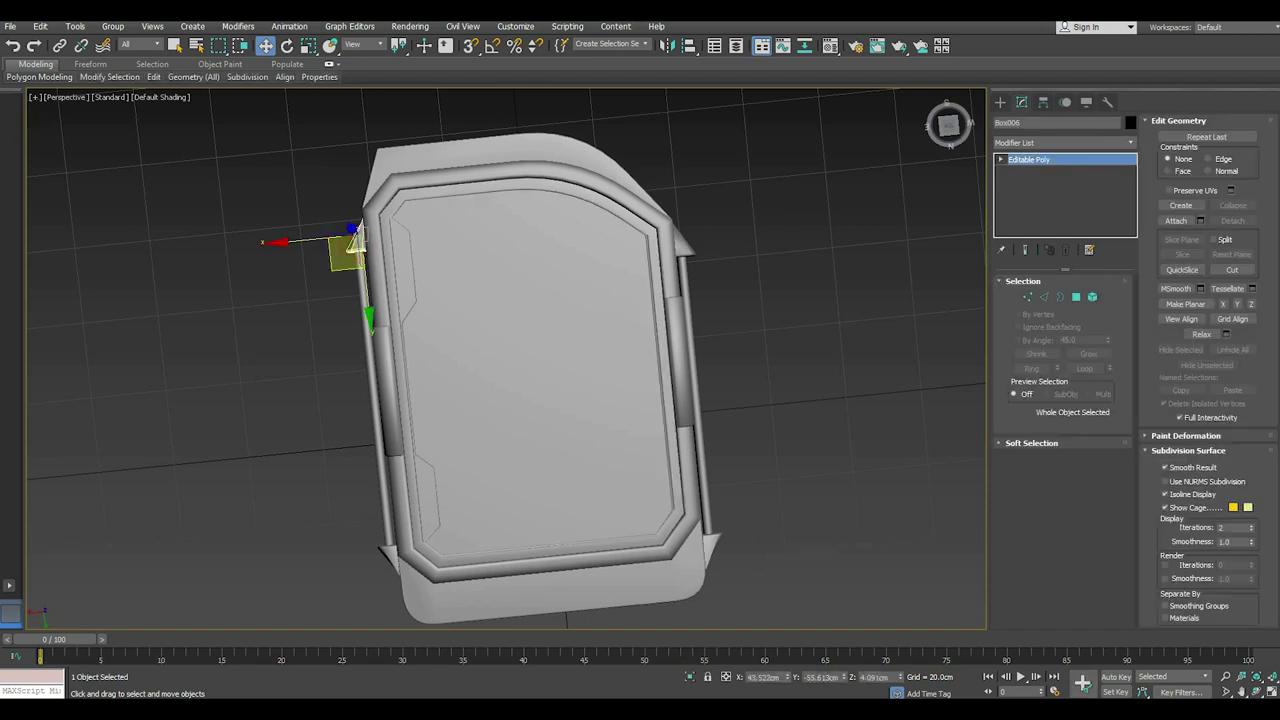
ctrl+click(388, 557)
key(Delete)
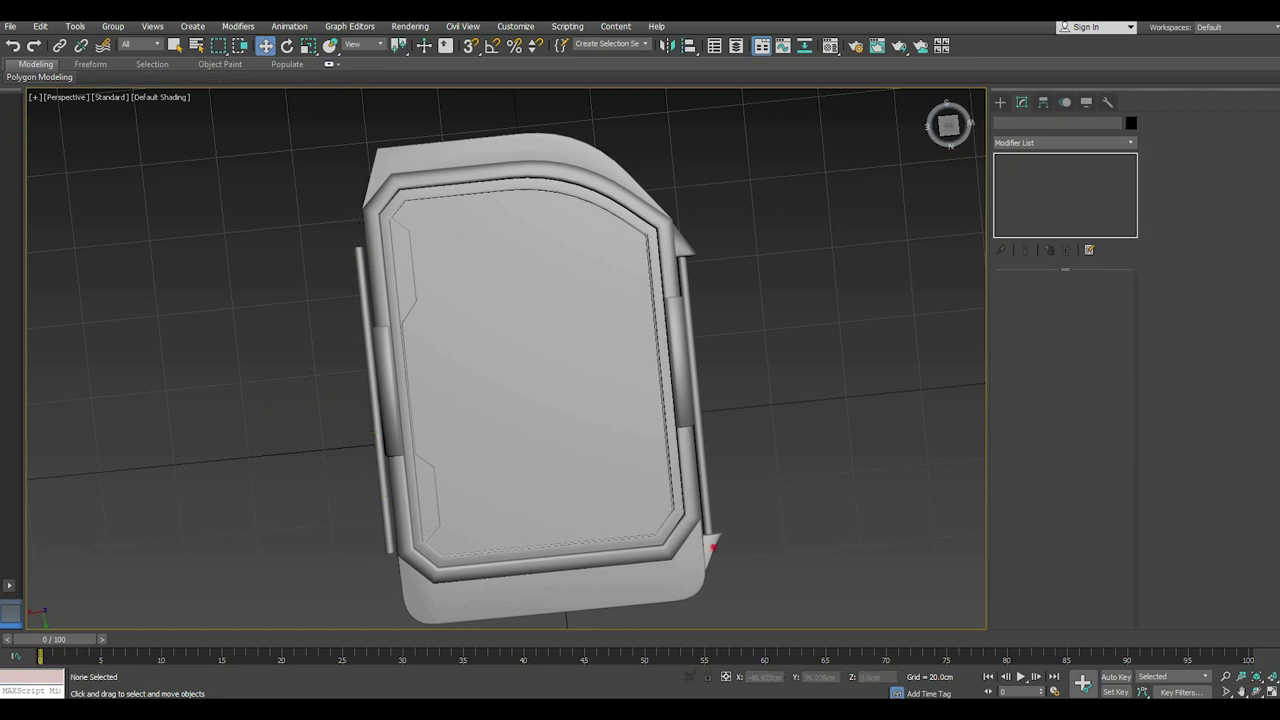
click(710, 543)
key(Delete)
Shift-copy the unwrapped upper-right wedge down toward the lower-right corner.
click(684, 246)
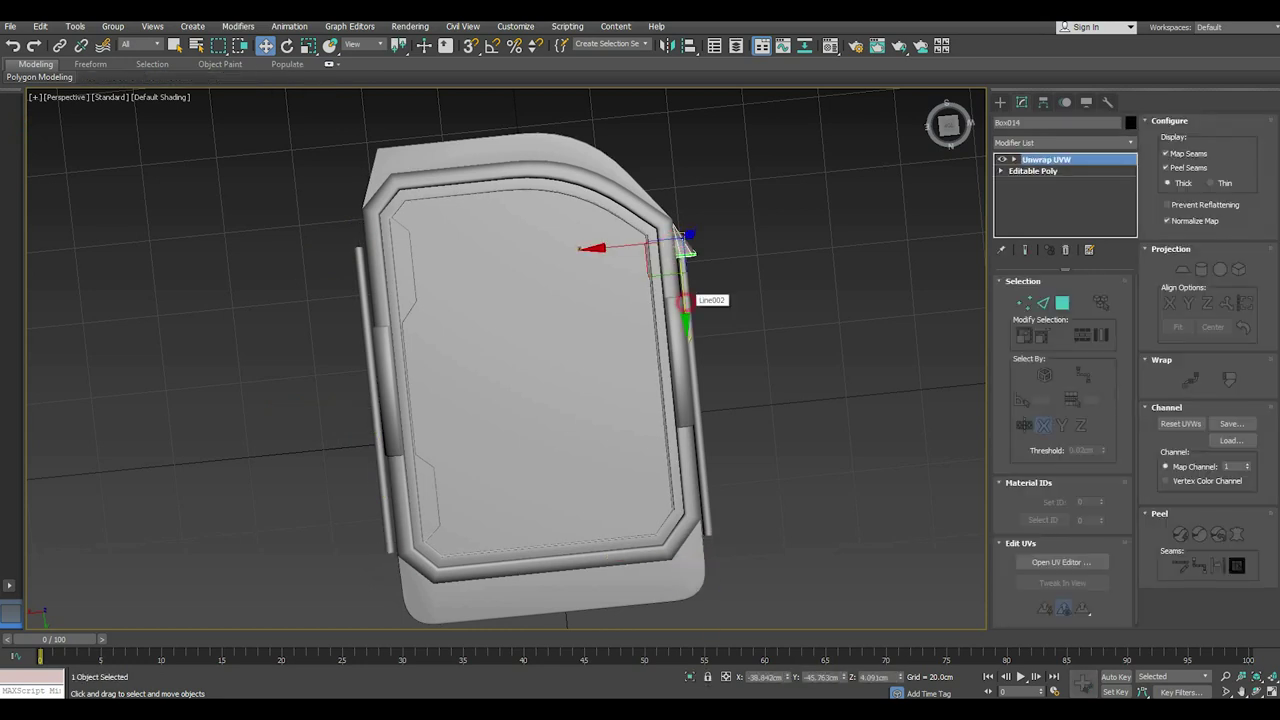
click(705, 525)
shift+drag(703, 522, 704, 530)
key(Return)
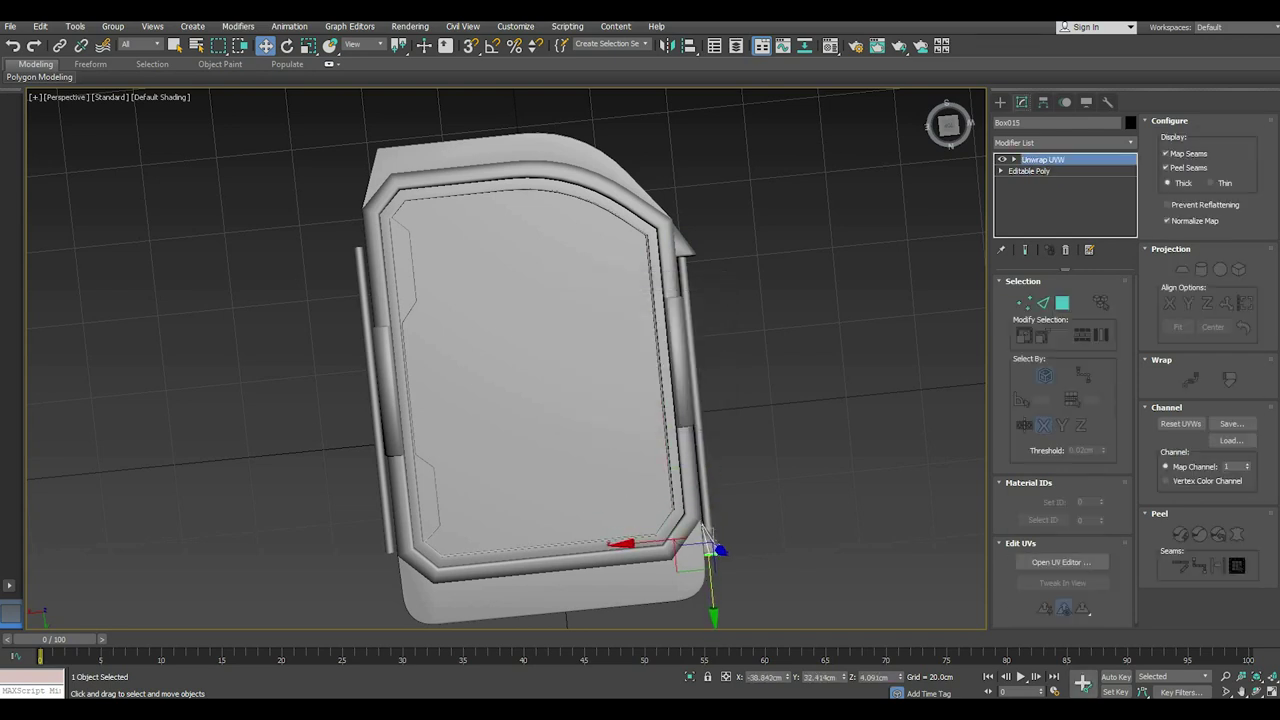
Mirror the copy's geometry on Y and move it into the lower-right corner.
key(alt+m)
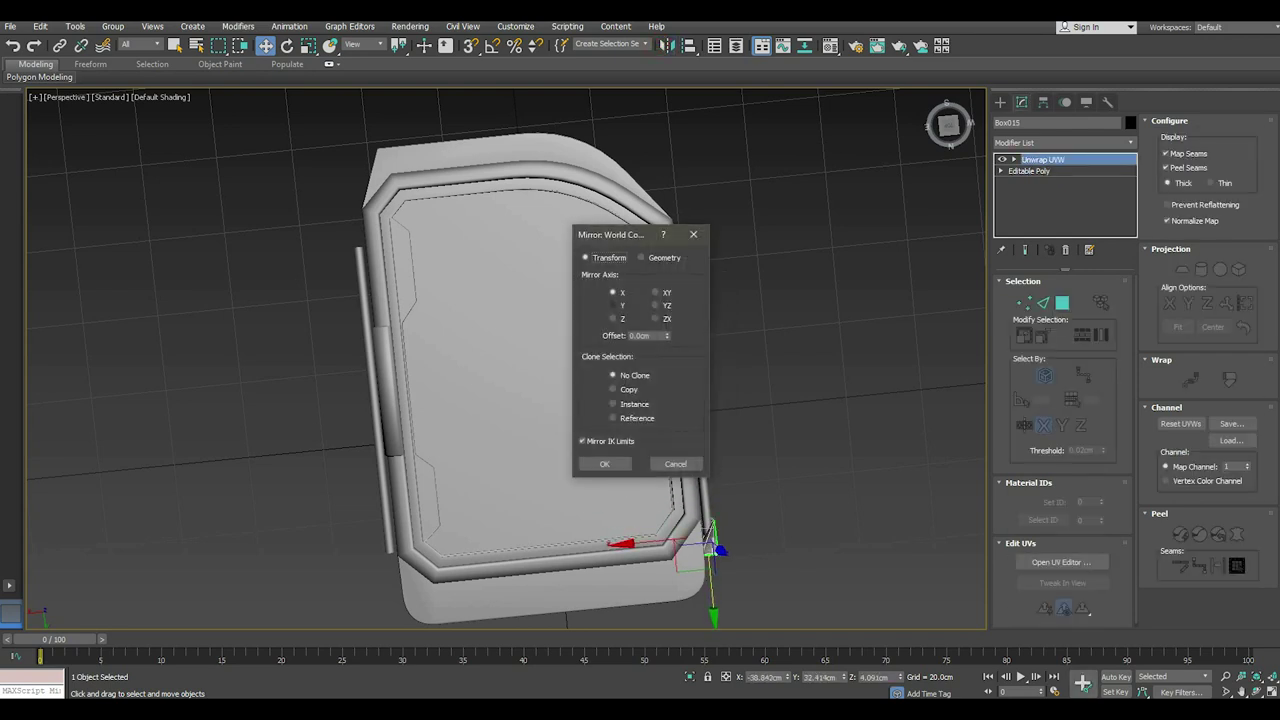
key(Right)
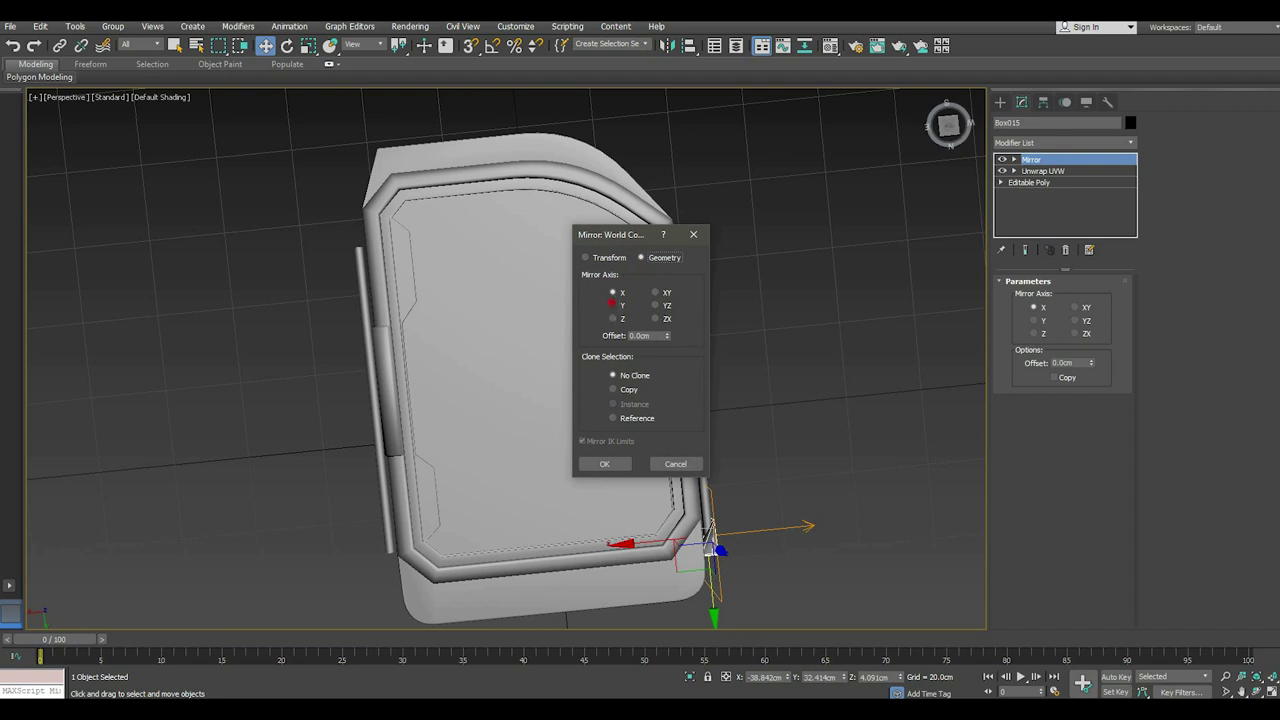
key(Down)
key(Return)
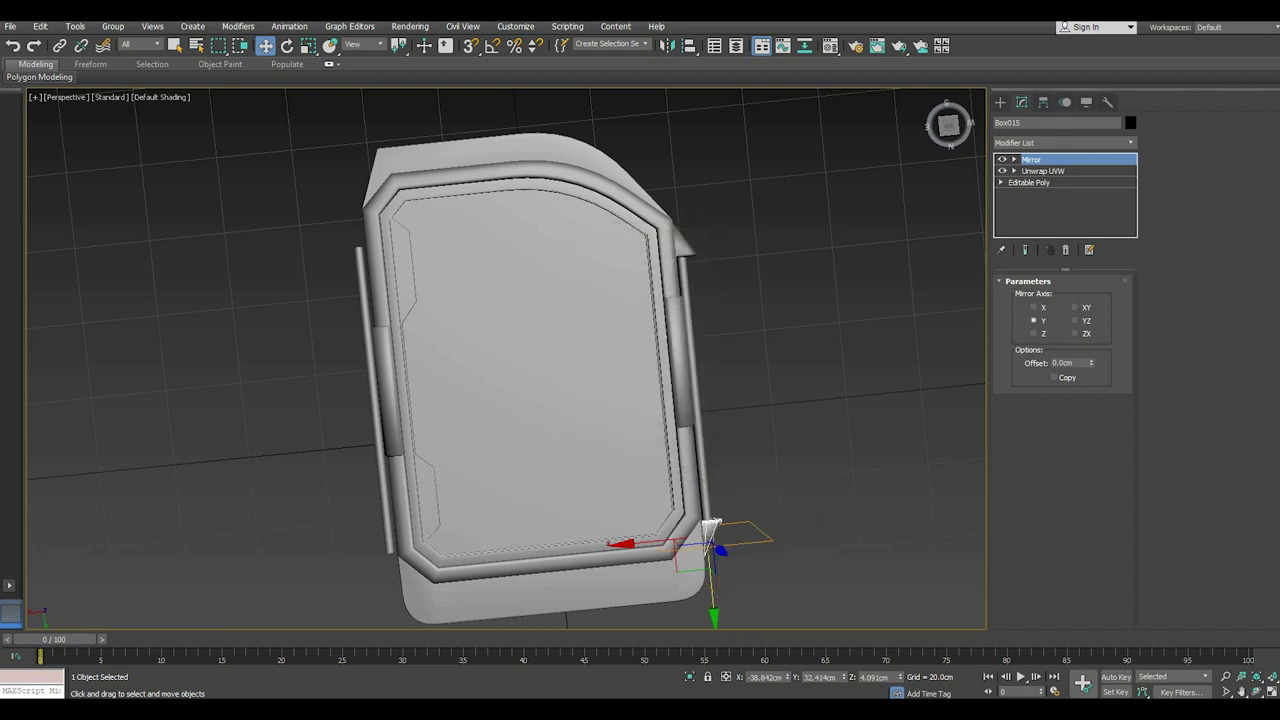
scroll(711, 524, up, 3)
scroll(690, 490, up, 3)
mouse_move(680, 470)
mouse_down()
mouse_move(689, 548)
mouse_move(669, 470)
mouse_up()
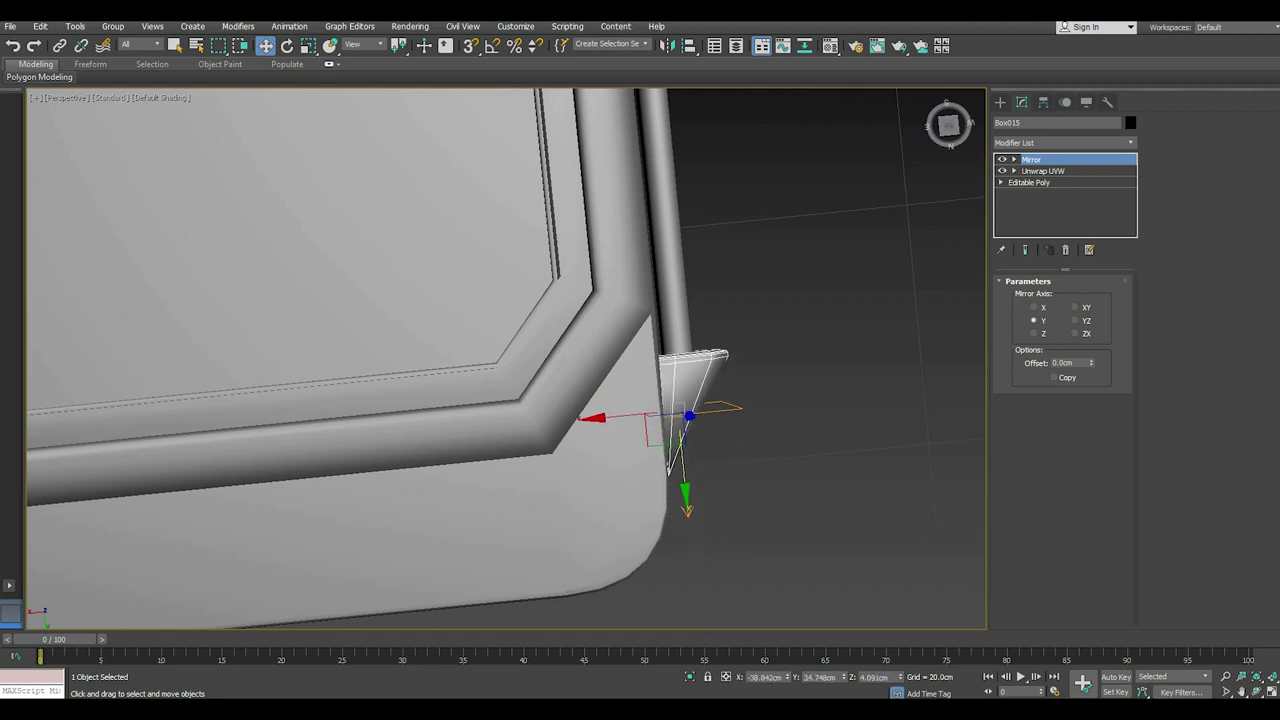
scroll(690, 440, down, 5)
mouse_move(690, 440)
alt+middle_down()
mouse_move(650, 470)
mouse_move(700, 464)
mouse_move(683, 462)
alt+middle_up()
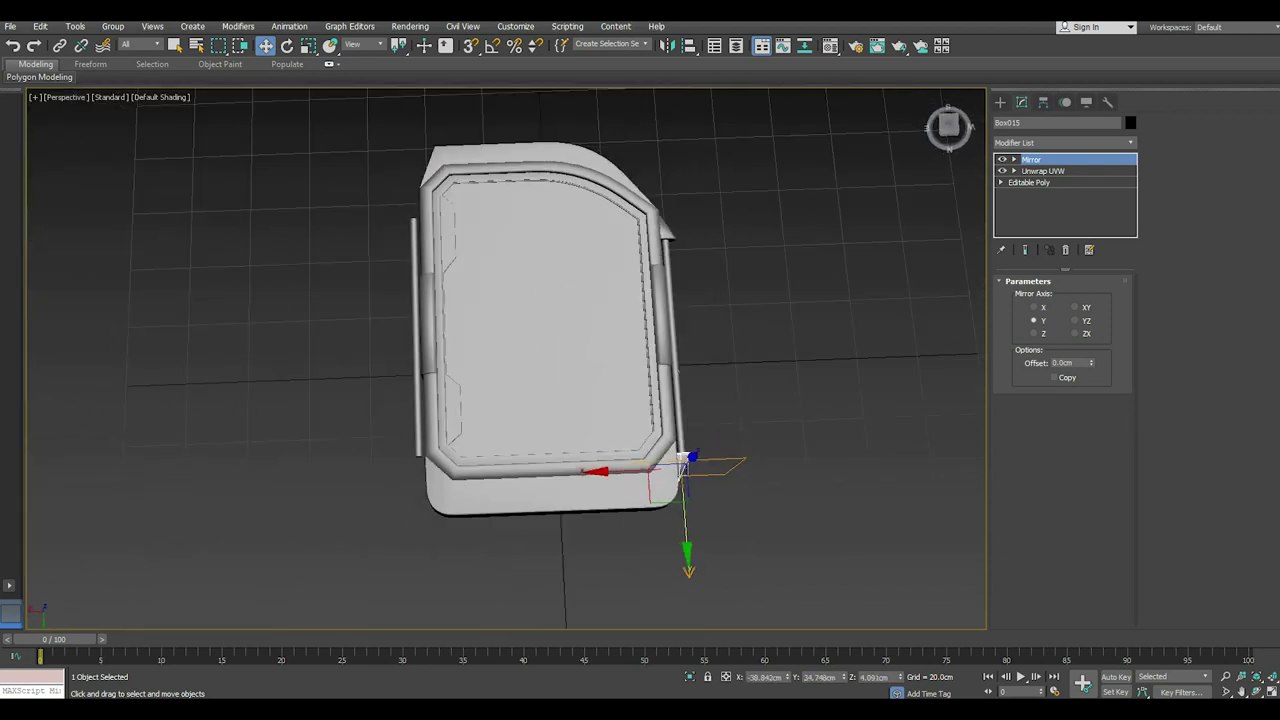
Copy both right wedges to the left side, mirrored on X, tucked against the panel edge.
ctrl+click(682, 460)
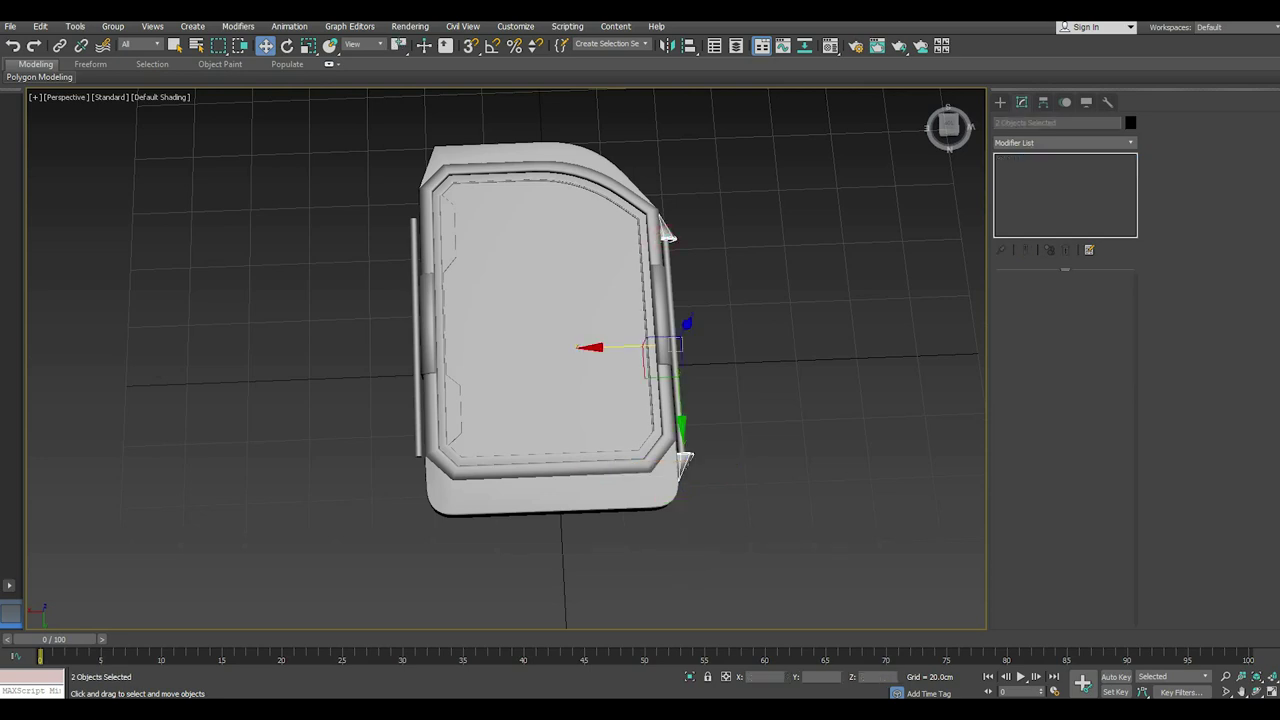
shift+drag(650, 347, 365, 357)
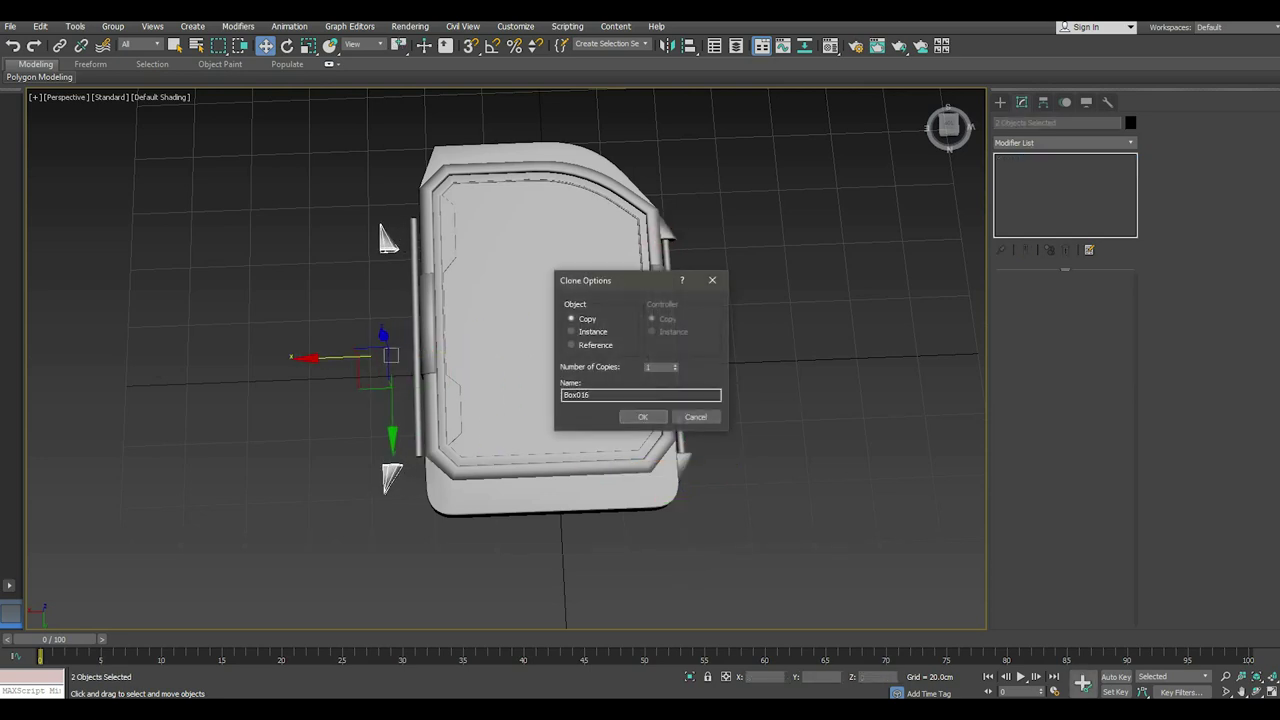
key(Return)
click(666, 46)
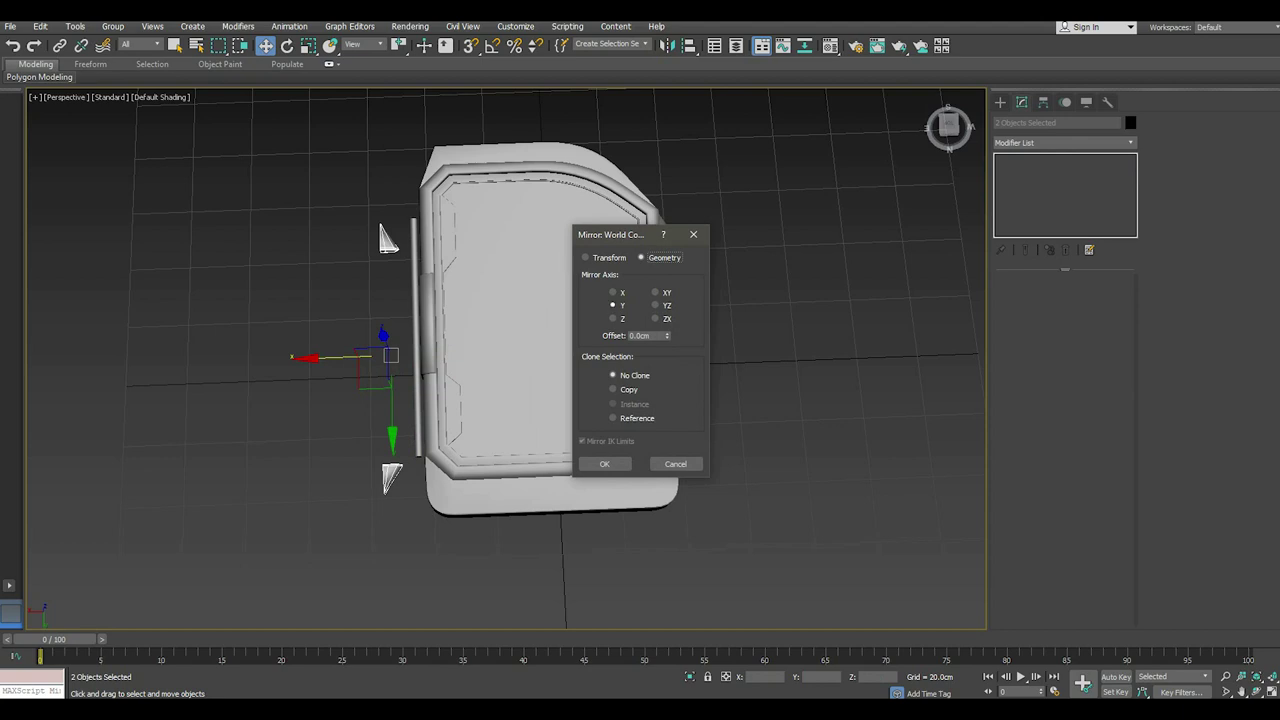
click(614, 293)
click(621, 463)
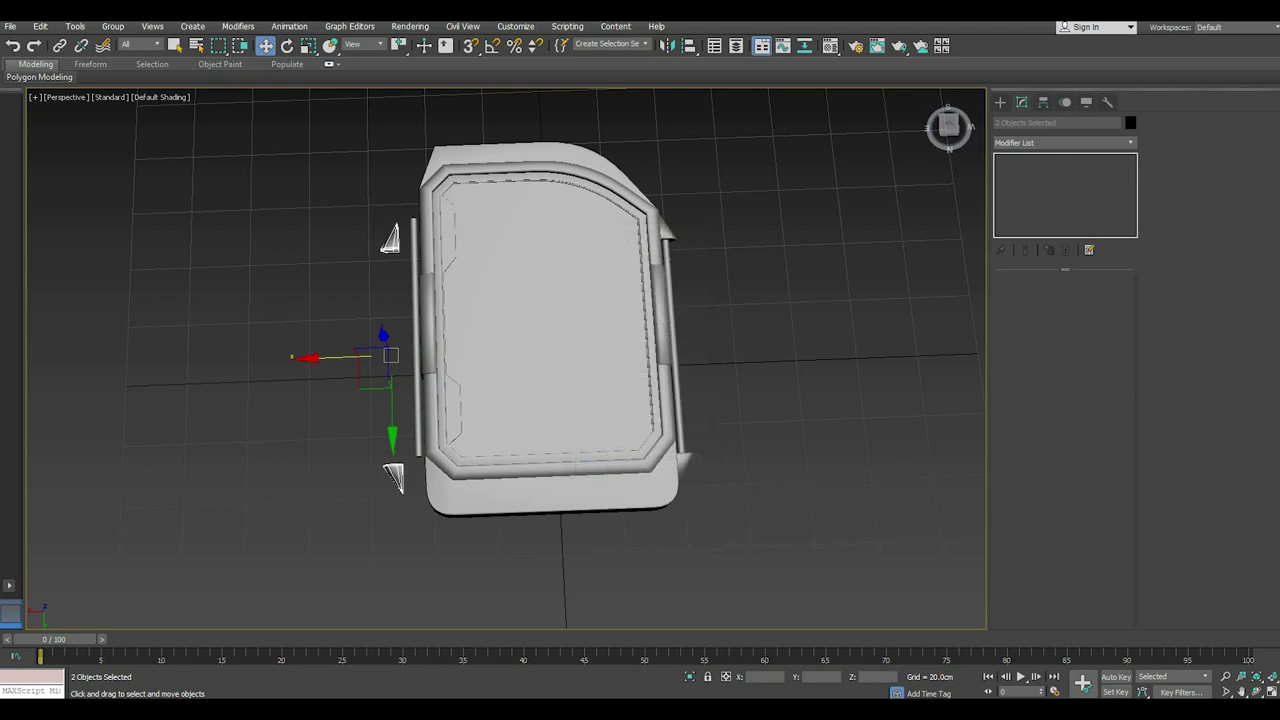
drag(370, 356, 393, 356)
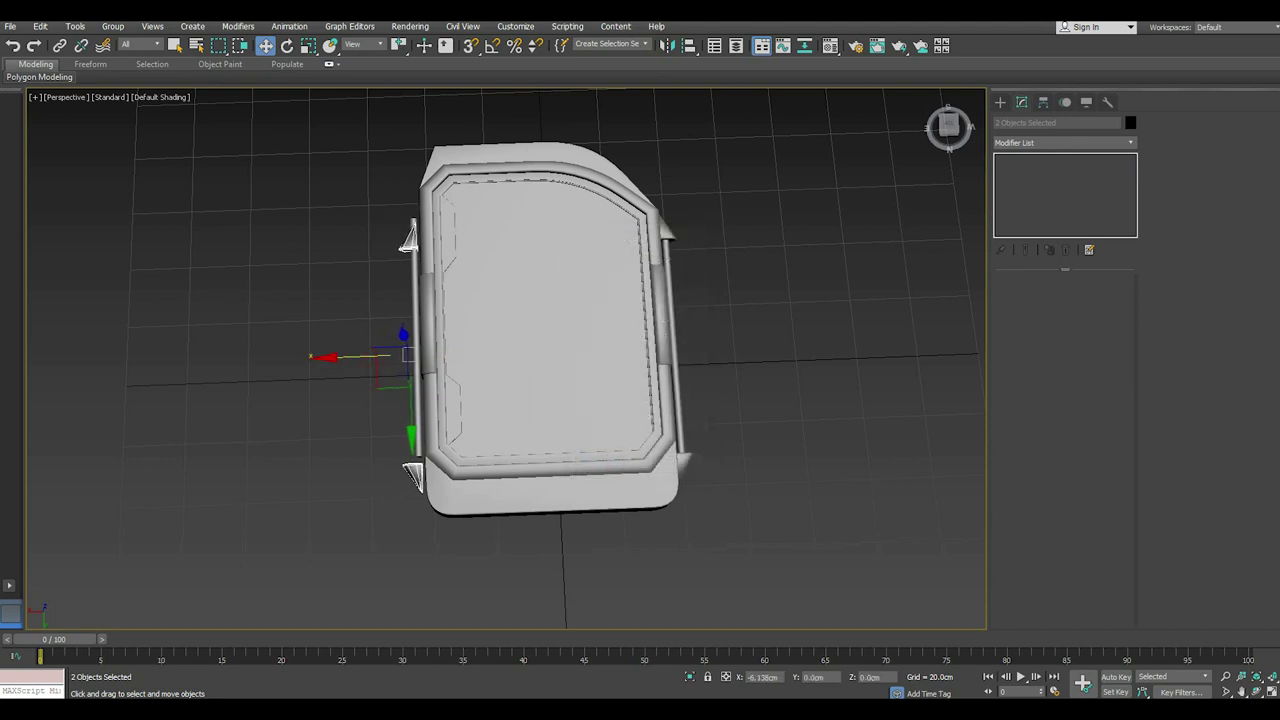
Nudge the upper-left wedge into place along the panel's left edge and select the lower-corner wedge.
alt+middle_drag(410, 352, 420, 370)
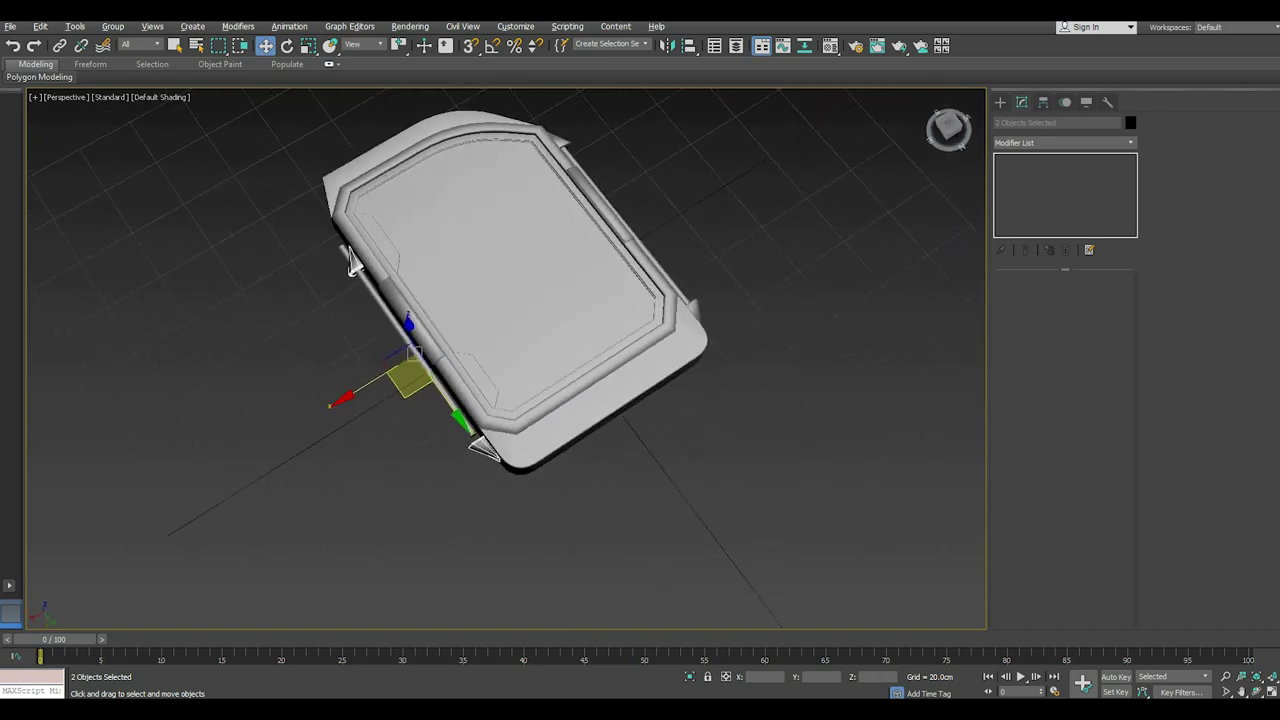
scroll(405, 355, up, 5)
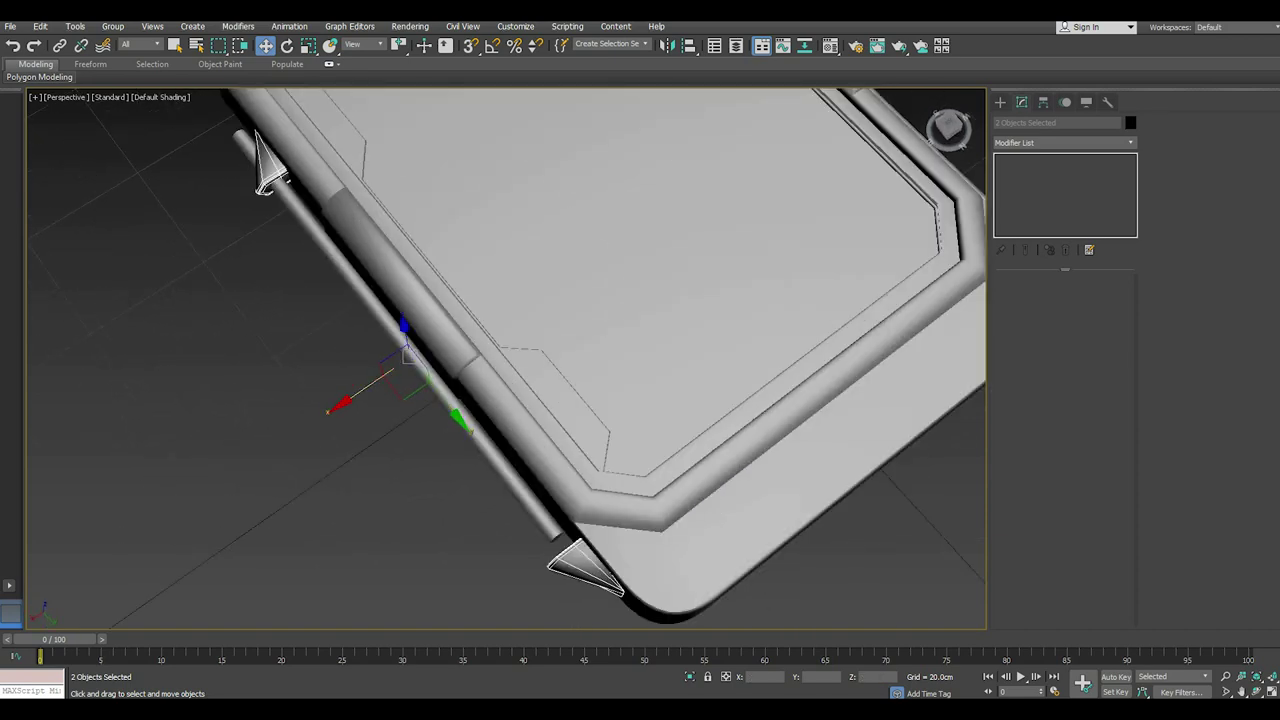
middle_drag(500, 350, 600, 405)
click(362, 228)
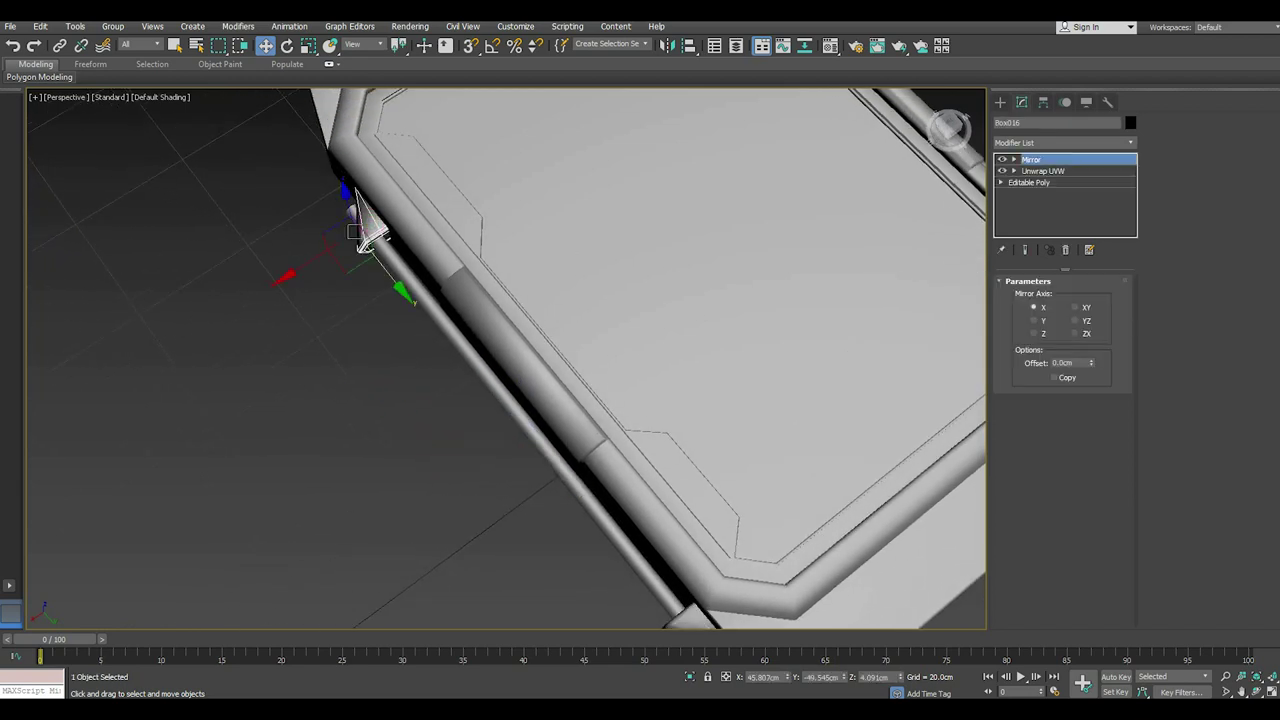
drag(362, 228, 345, 212)
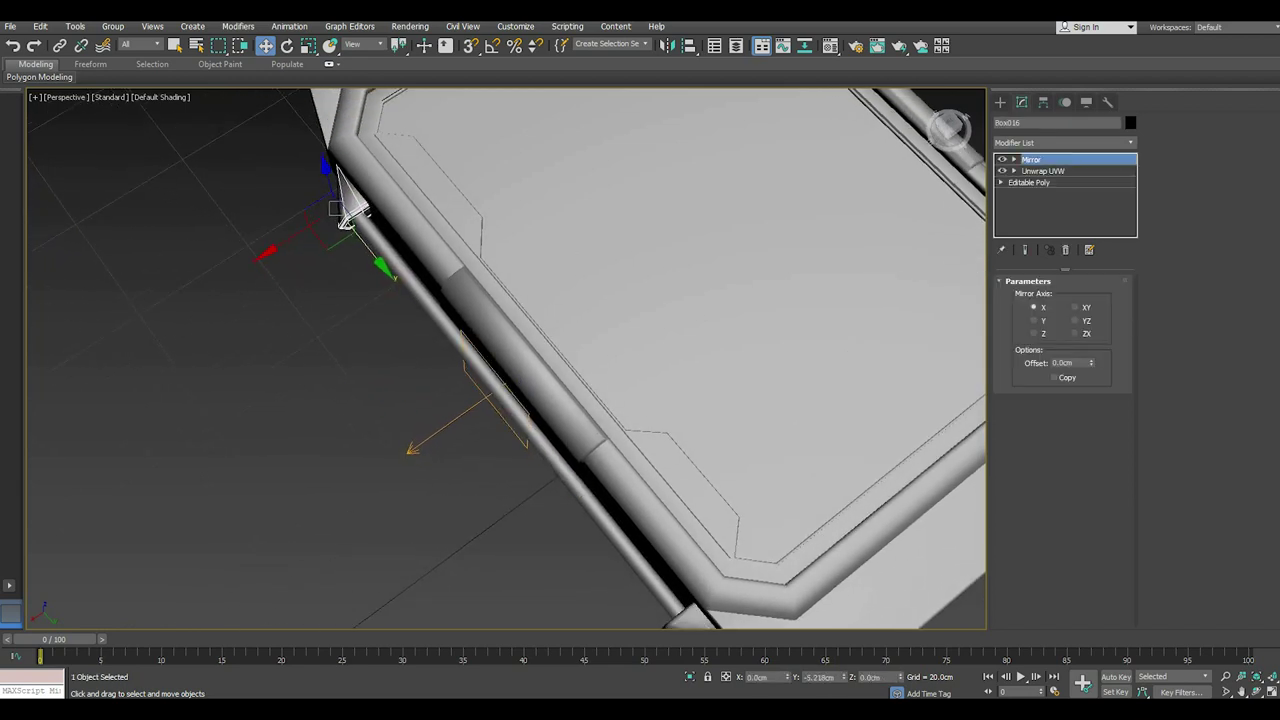
drag(345, 212, 336, 198)
middle_drag(336, 198, 305, 118)
click(655, 540)
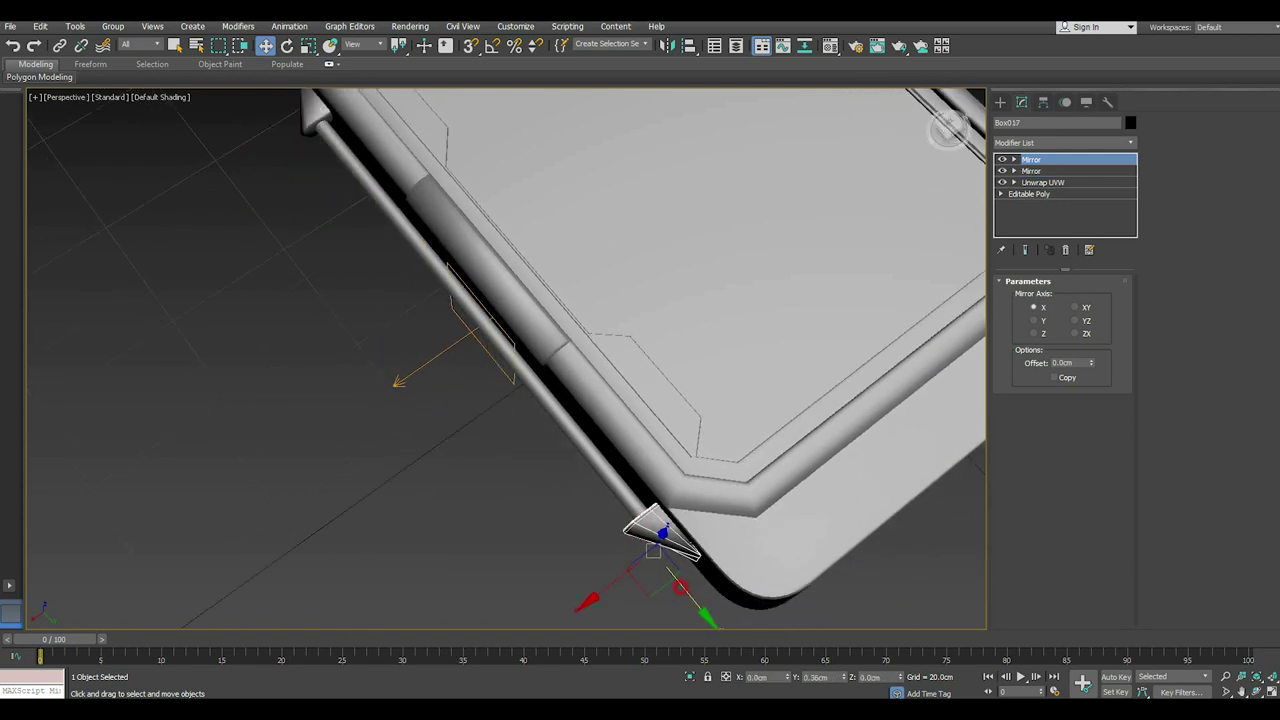
Collapse Box017's stack to Editable Poly and attach the other corner wedges to it.
right_click(1049, 161)
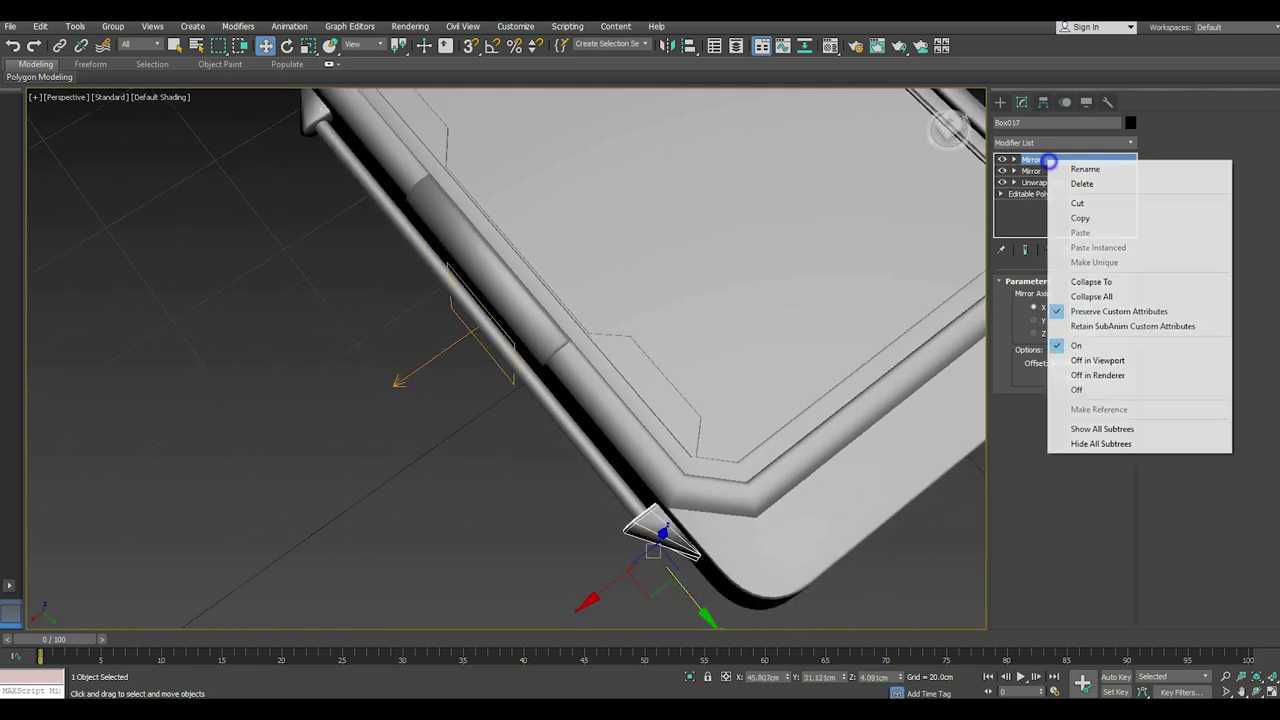
click(1091, 296)
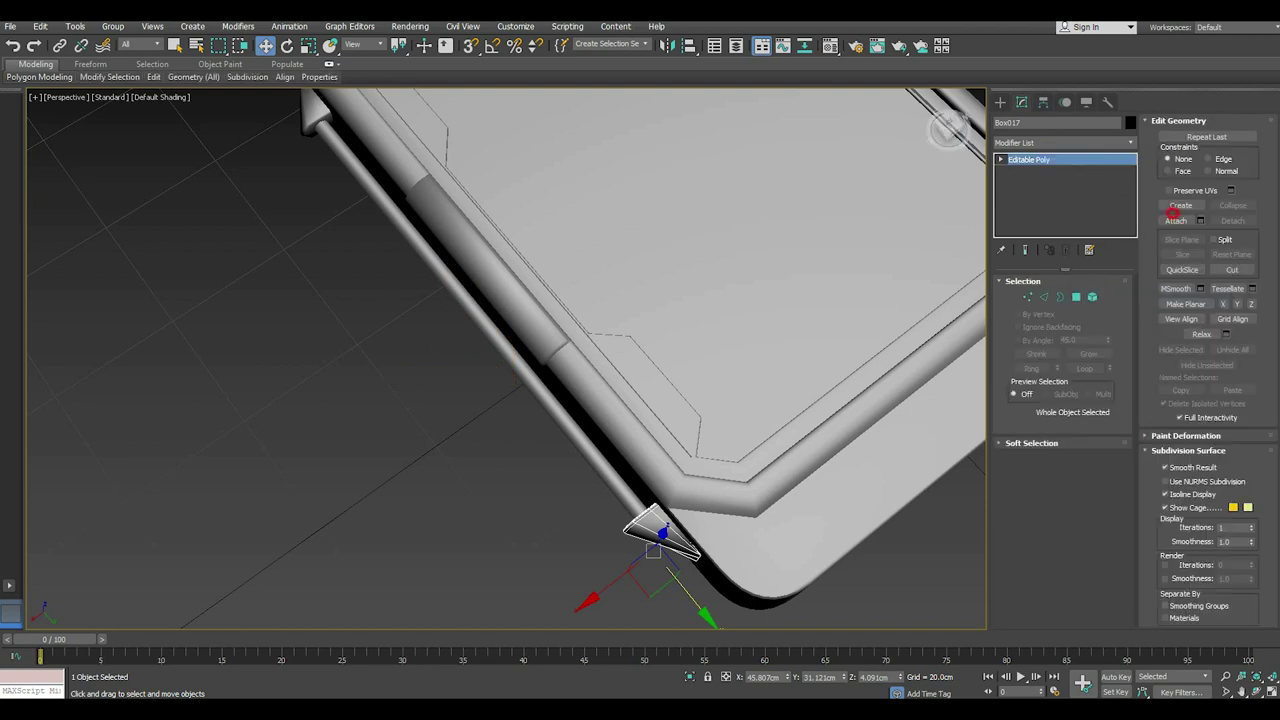
click(1175, 219)
middle_drag(657, 528, 287, 240)
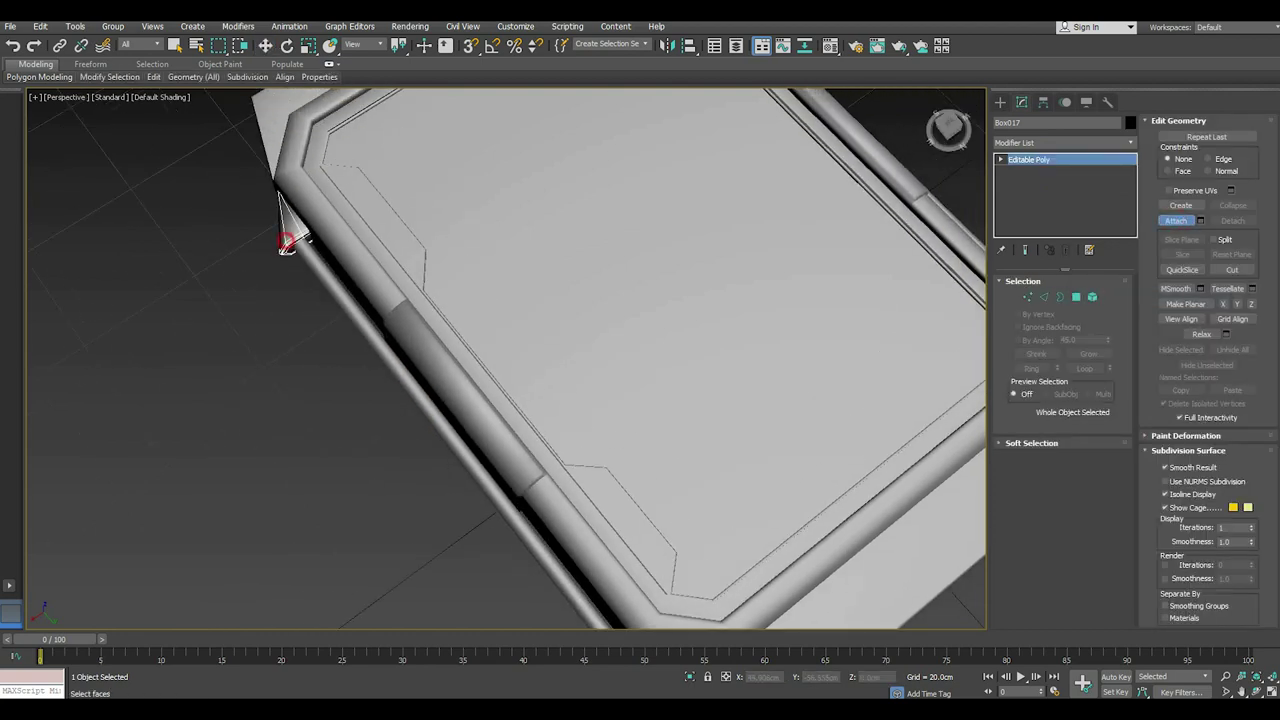
scroll(292, 260, down, 5)
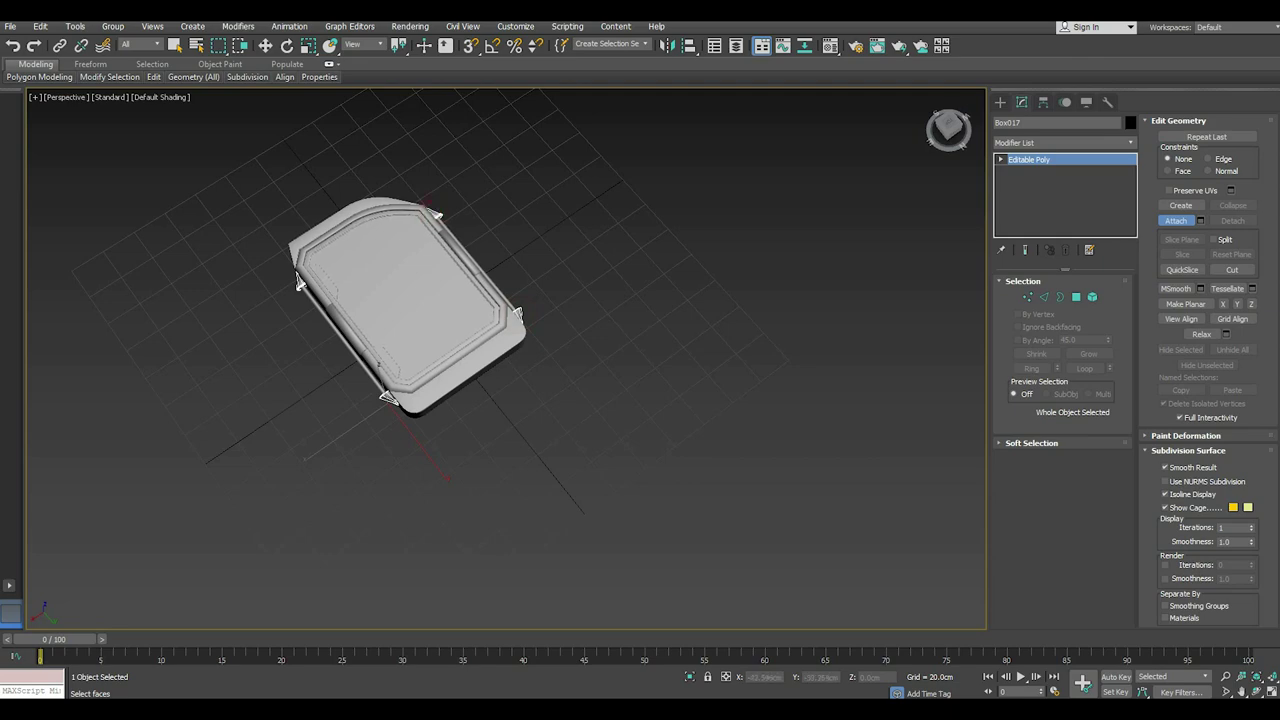
scroll(297, 283, up, 4)
alt+middle_drag(480, 330, 567, 318)
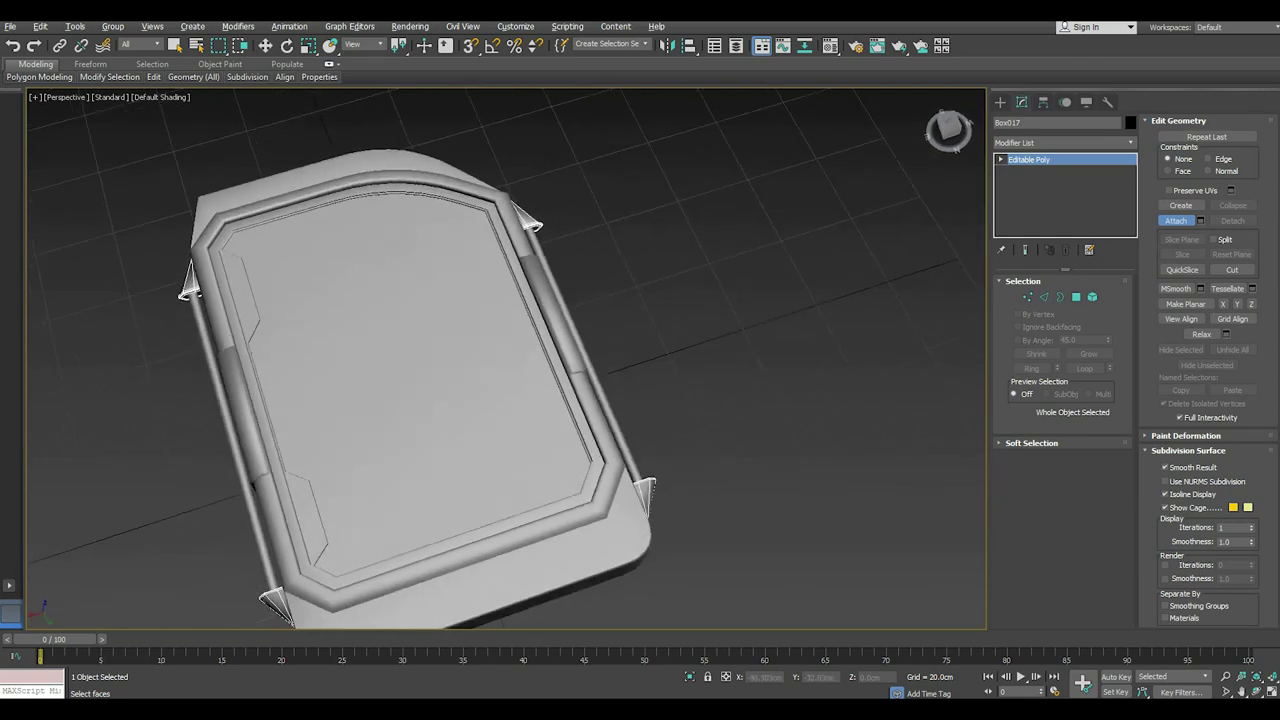
key(w)
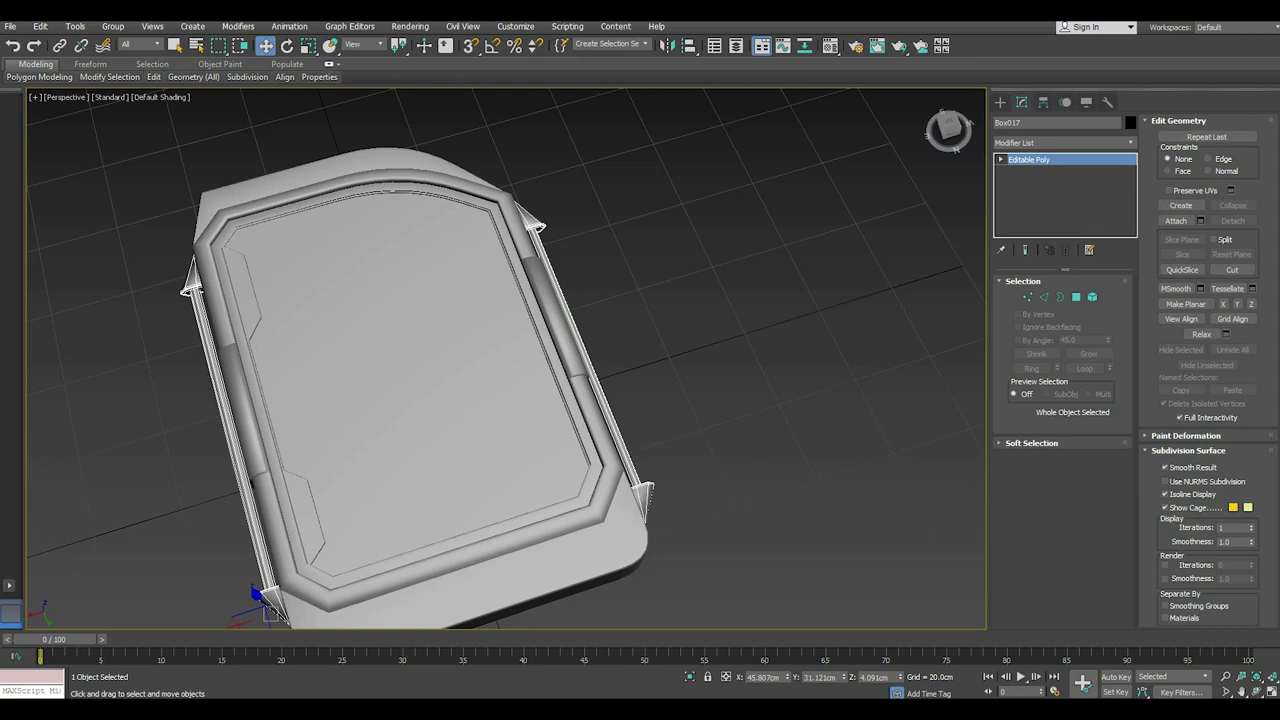
Add an Unwrap UVW modifier to the merged wedges and open the UV Editor.
click(1065, 143)
scroll(1060, 420, down, 10)
scroll(1060, 420, down, 5)
scroll(1060, 420, down, 3)
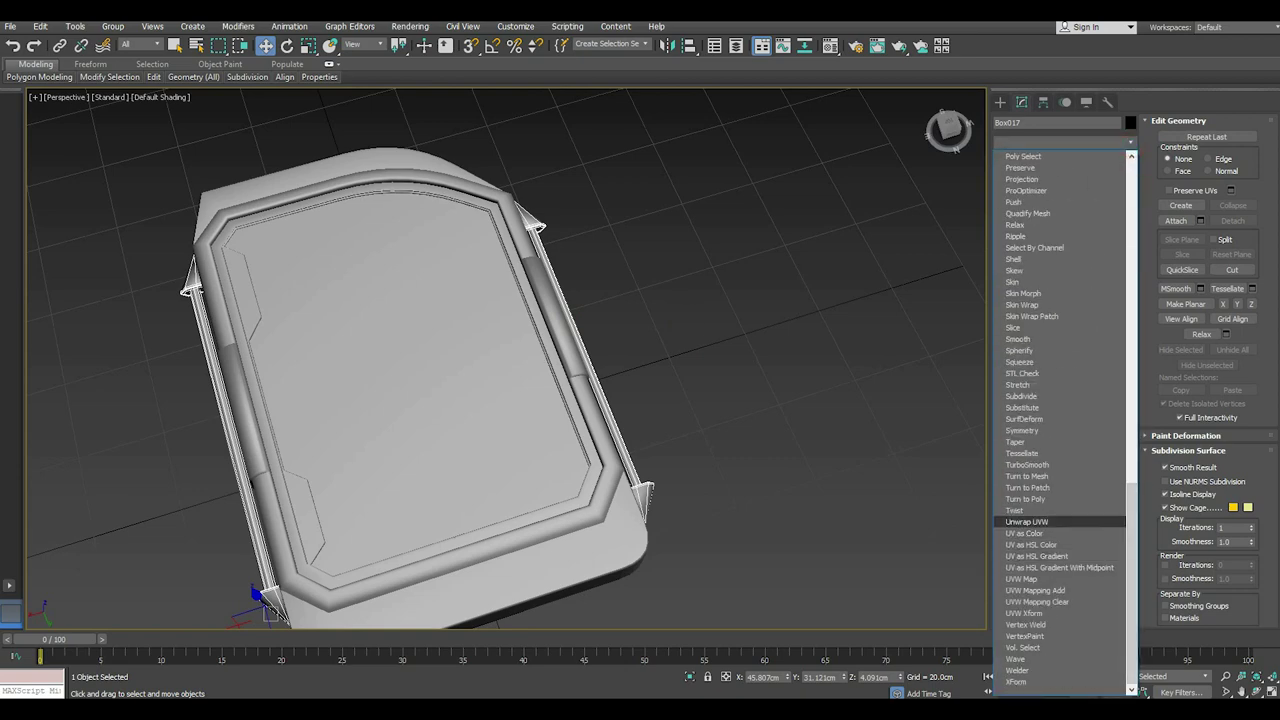
click(1027, 521)
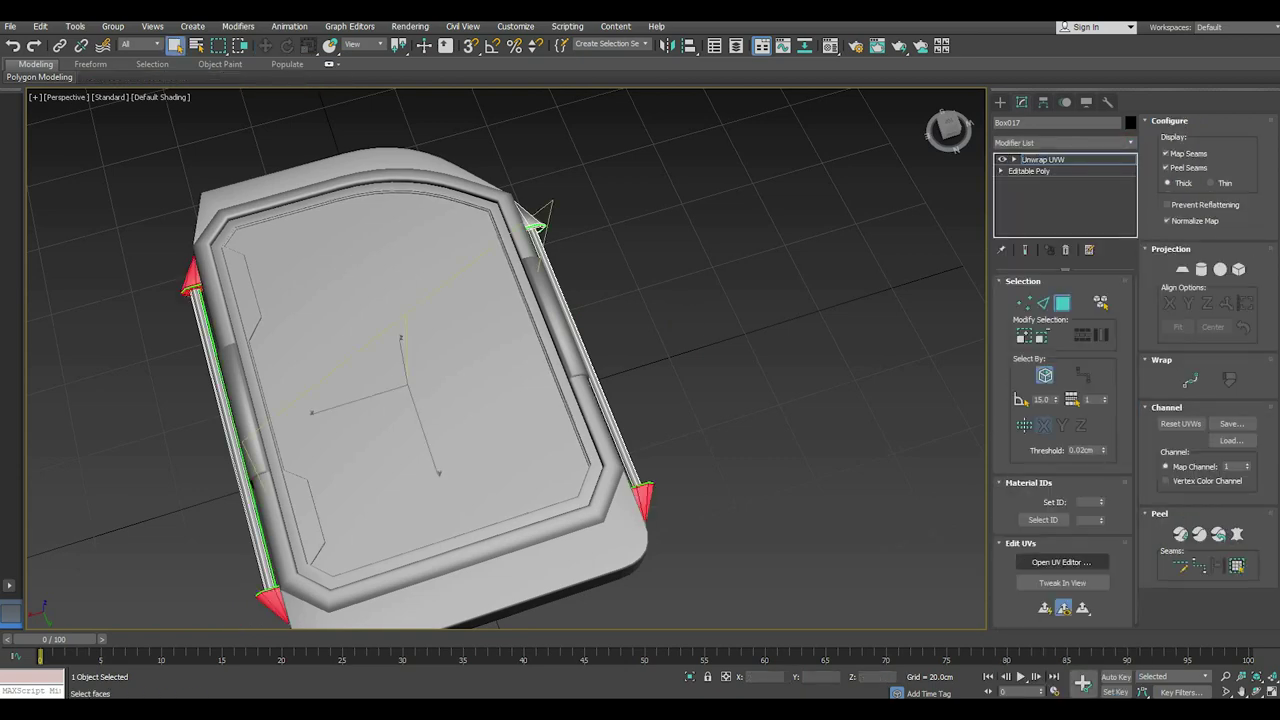
click(1061, 562)
click(771, 380)
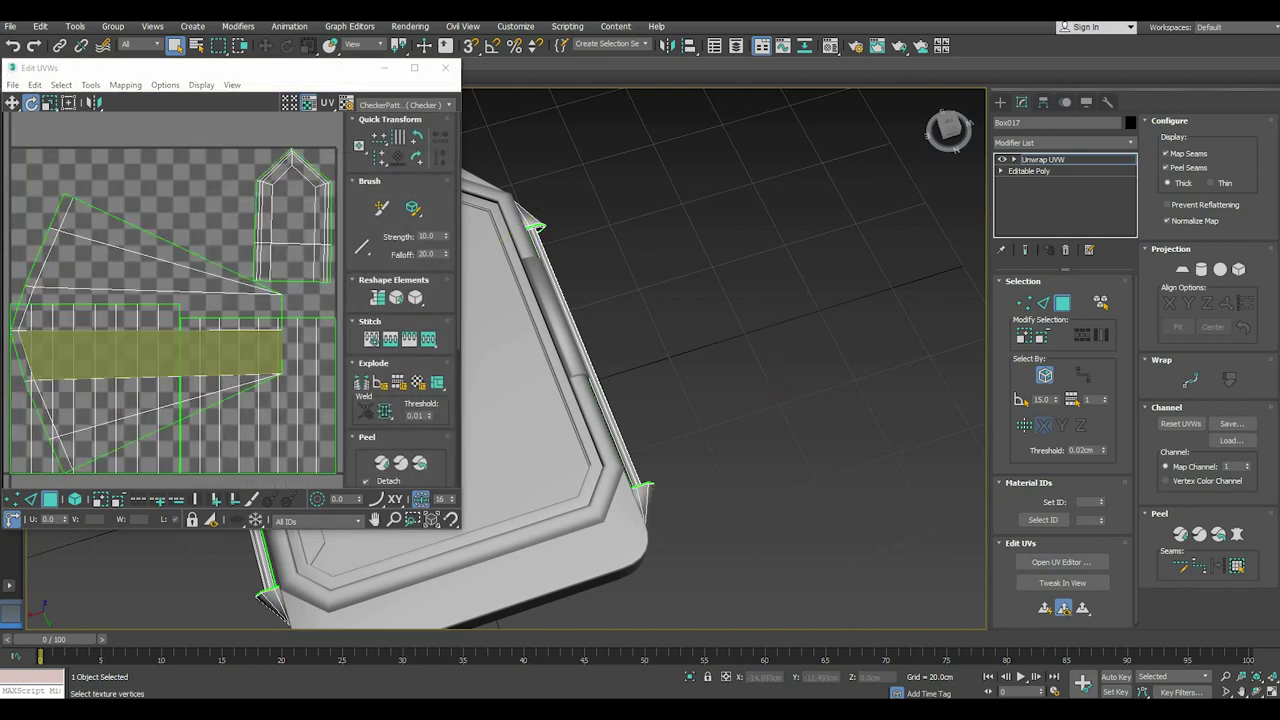
scroll(666, 357, down, 5)
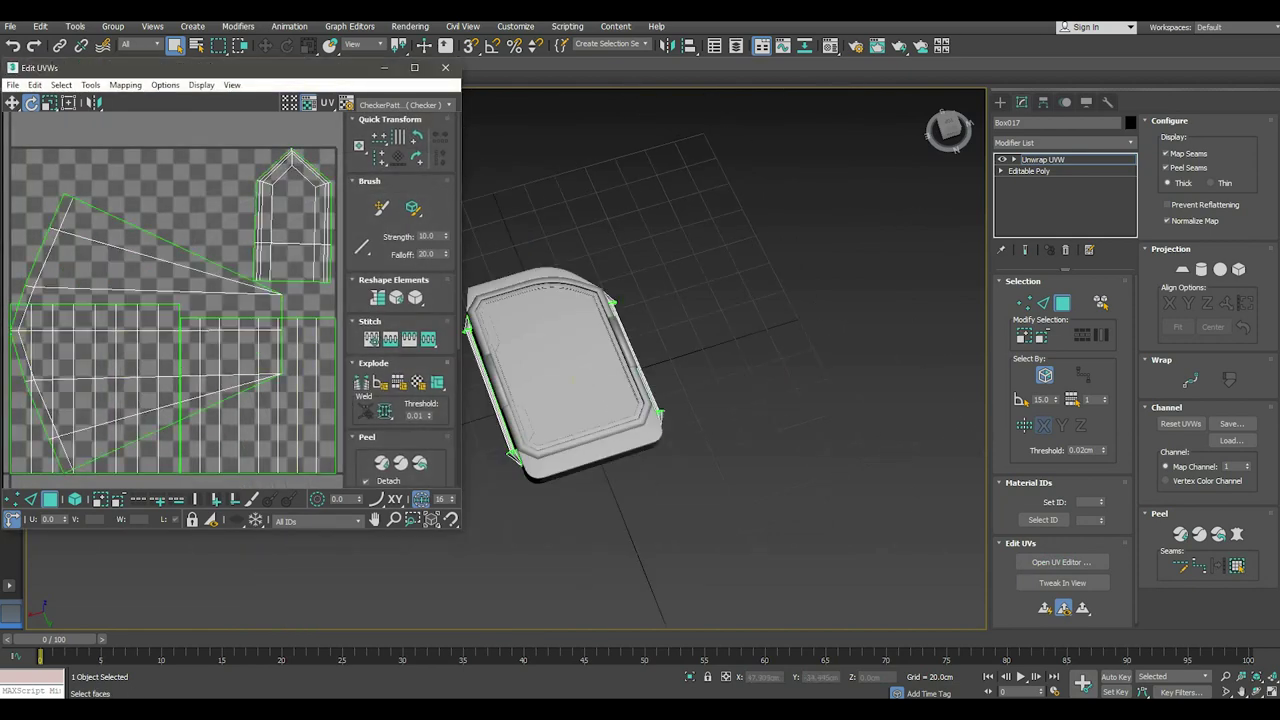
scroll(205, 309, down, 2)
middle_drag(565, 370, 630, 430)
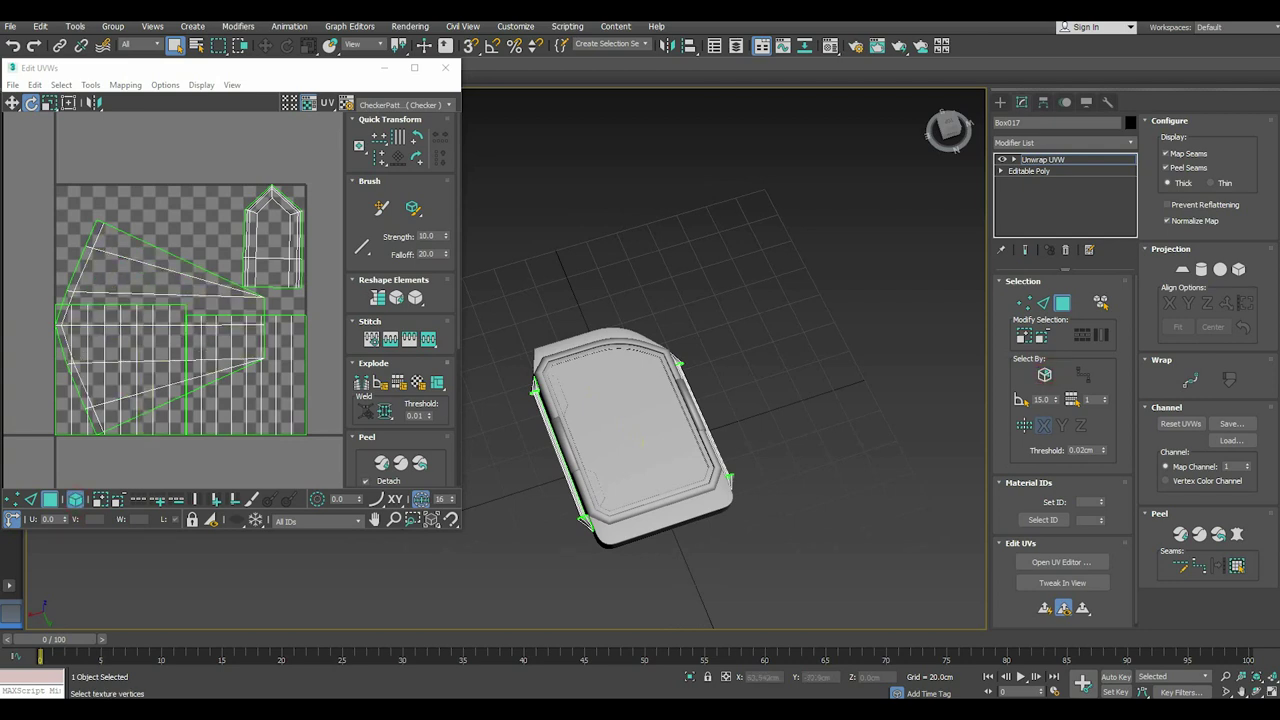
Select the wedges' large UV shell and move it upward in the UV Editor.
click(143, 208)
click(160, 327)
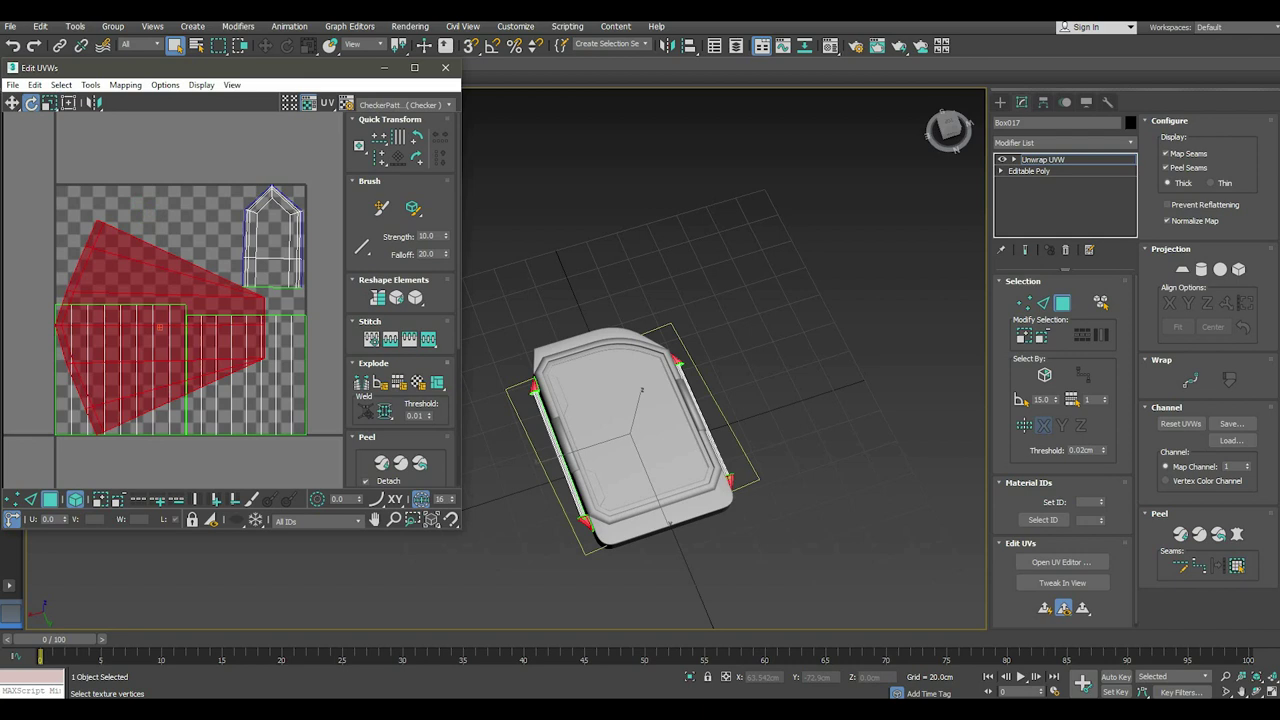
click(68, 103)
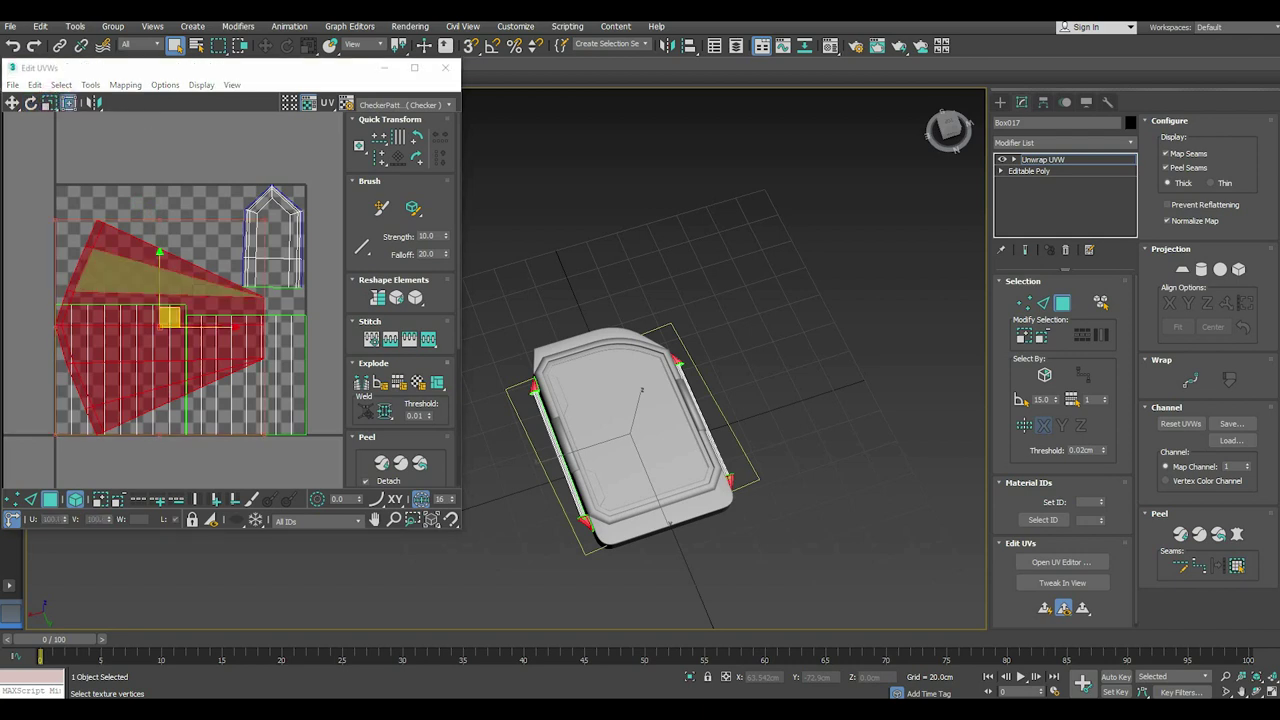
drag(170, 317, 168, 222)
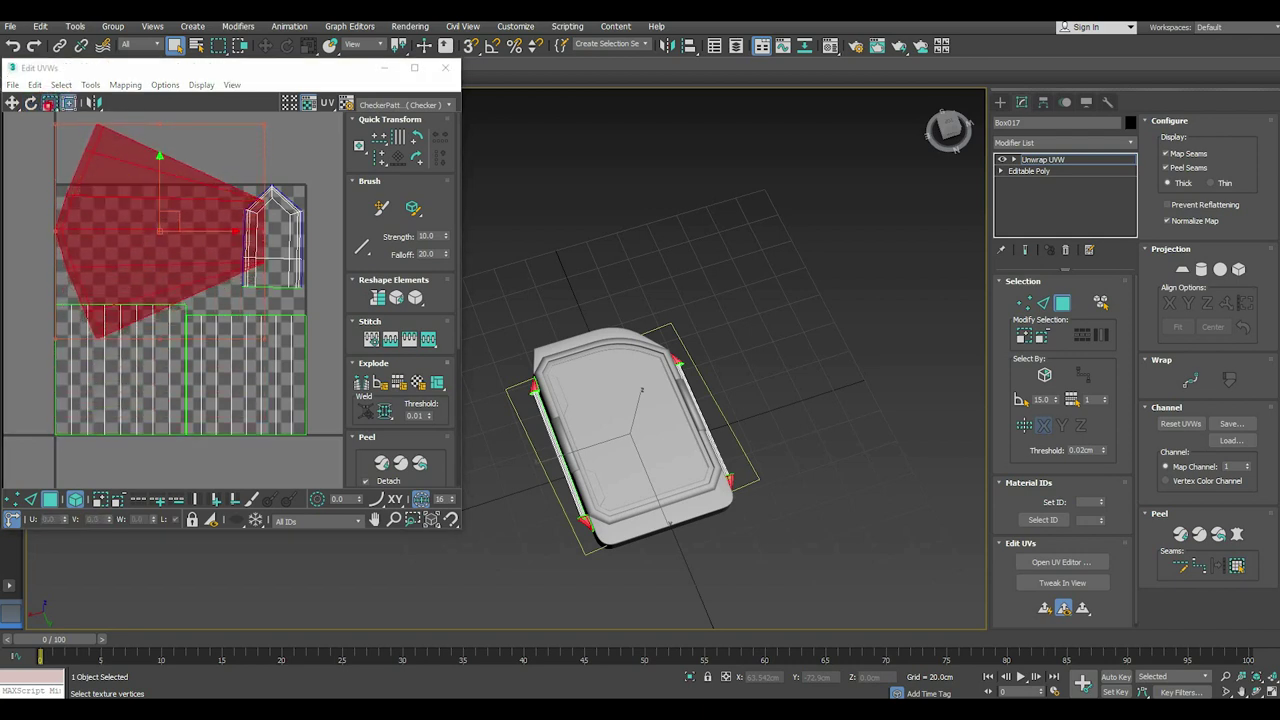
click(49, 103)
drag(165, 240, 165, 262)
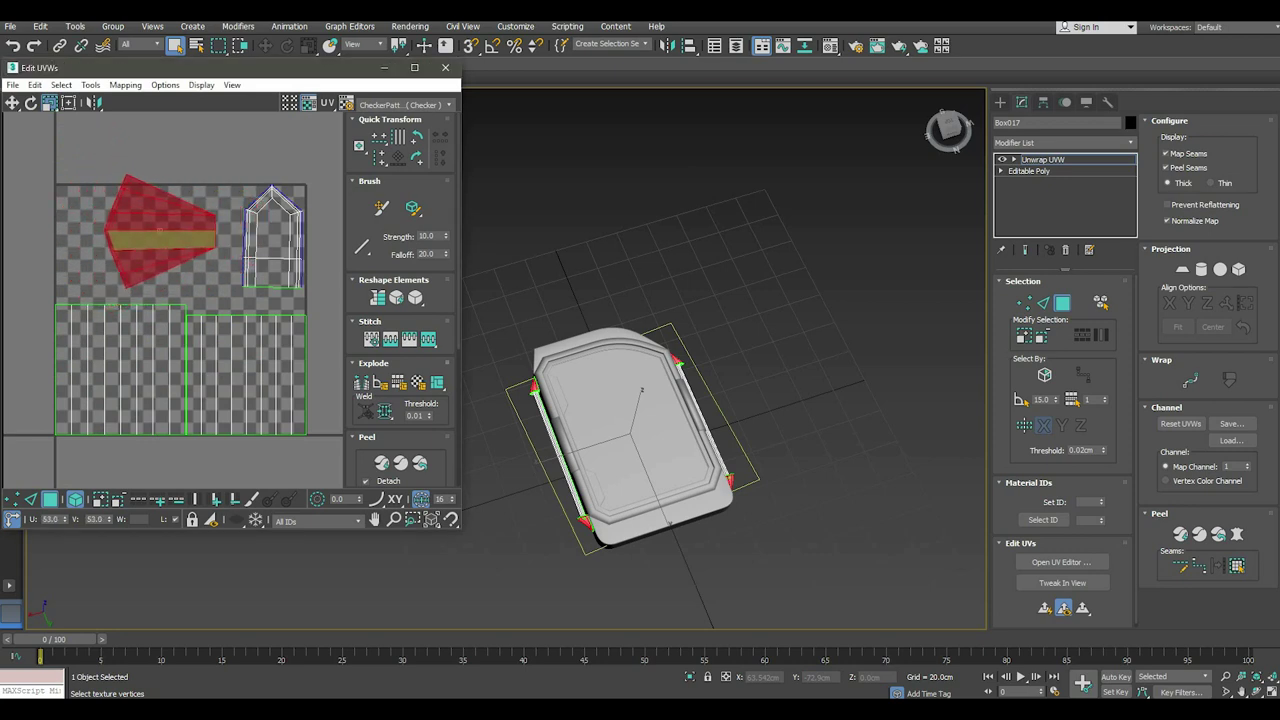
key(ctrl+z)
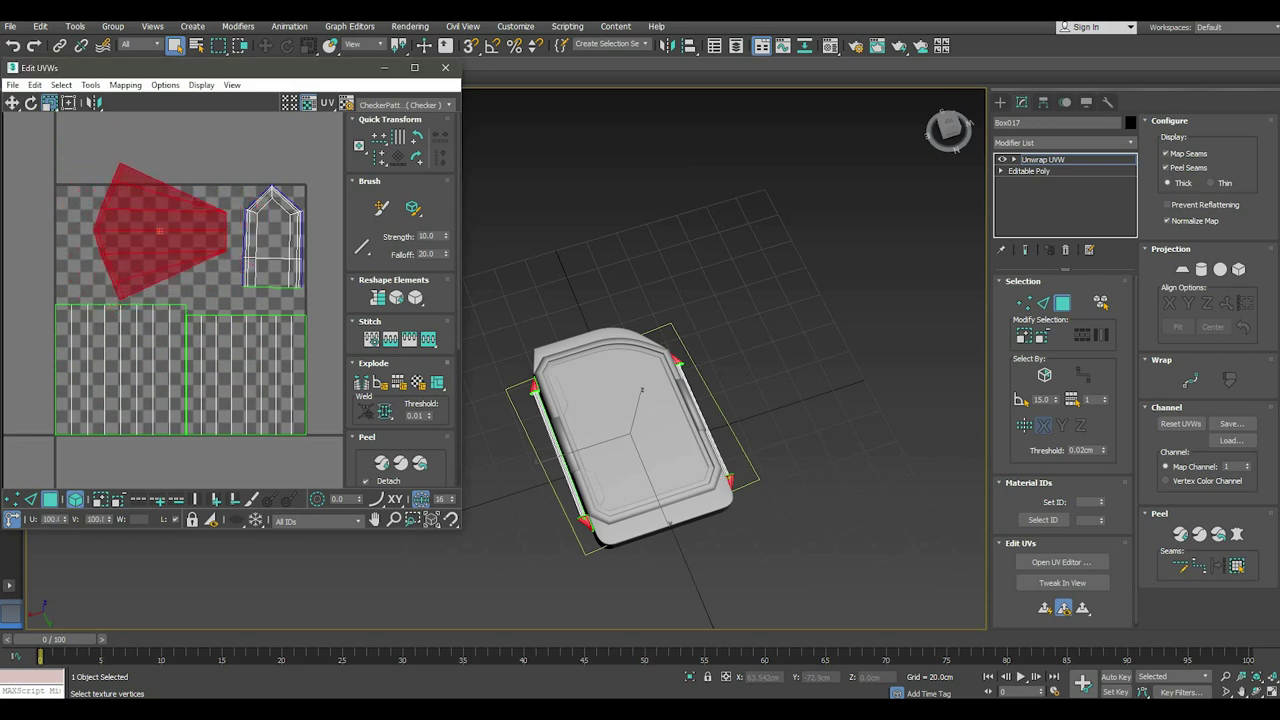
click(12, 103)
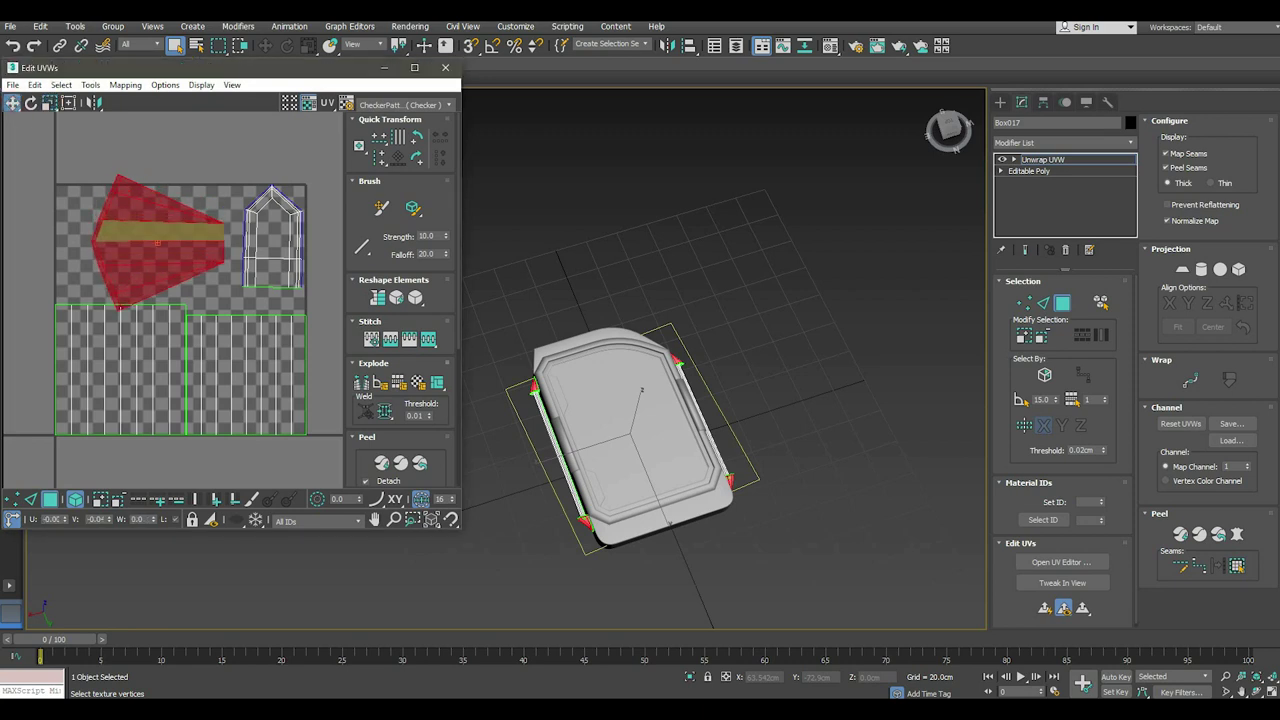
Reorient the UV shell, scale it down and move it inside the 0–1 checker square.
right_click(168, 242)
click(214, 286)
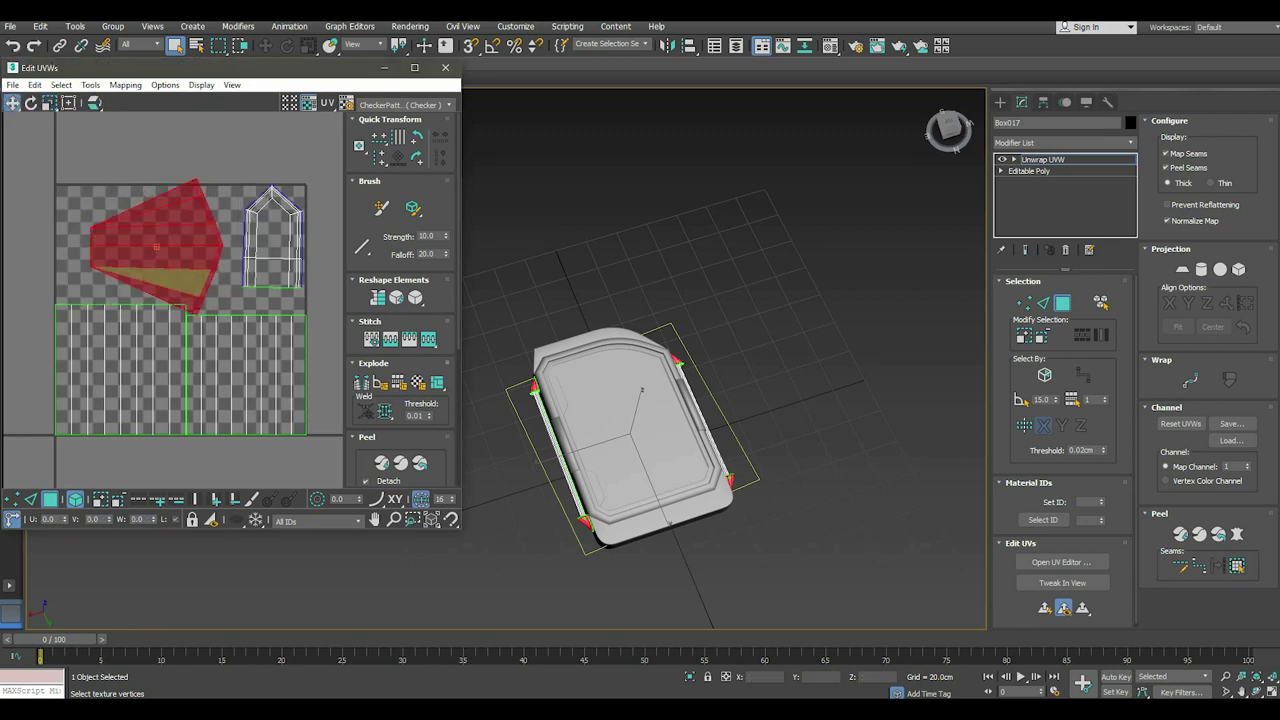
scroll(186, 224, up, 3)
click(48, 103)
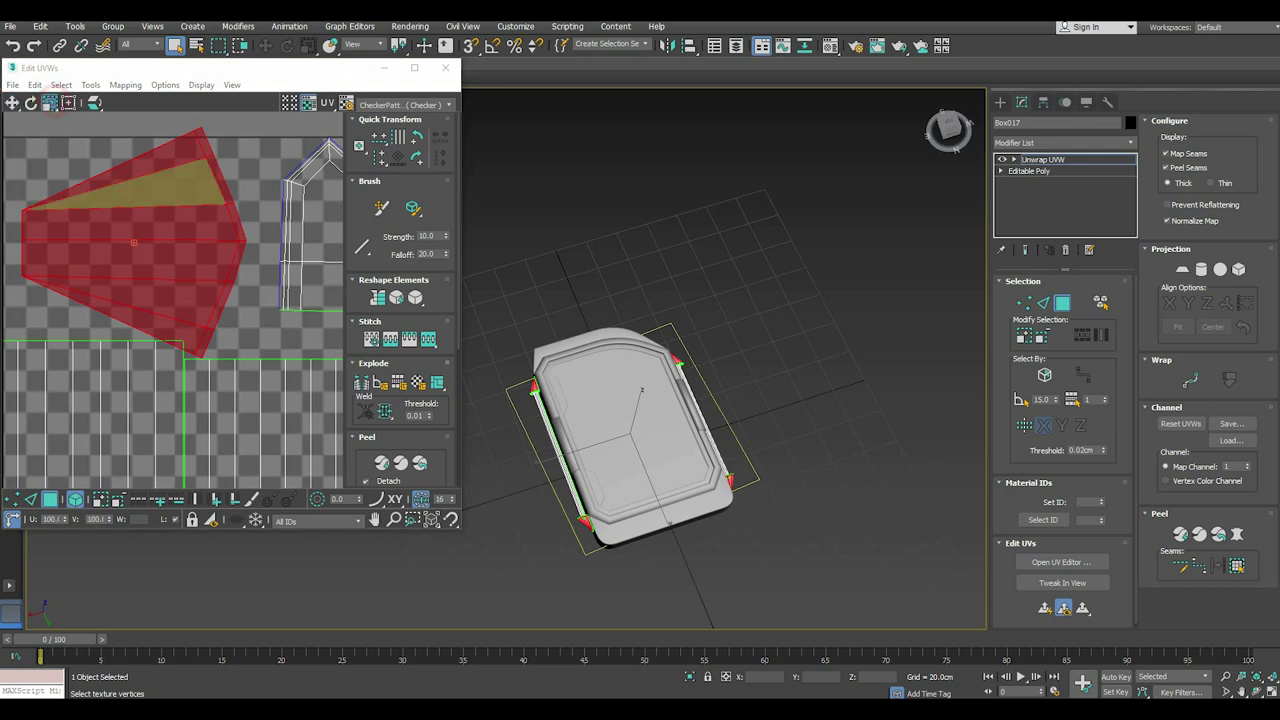
drag(150, 230, 215, 230)
click(12, 103)
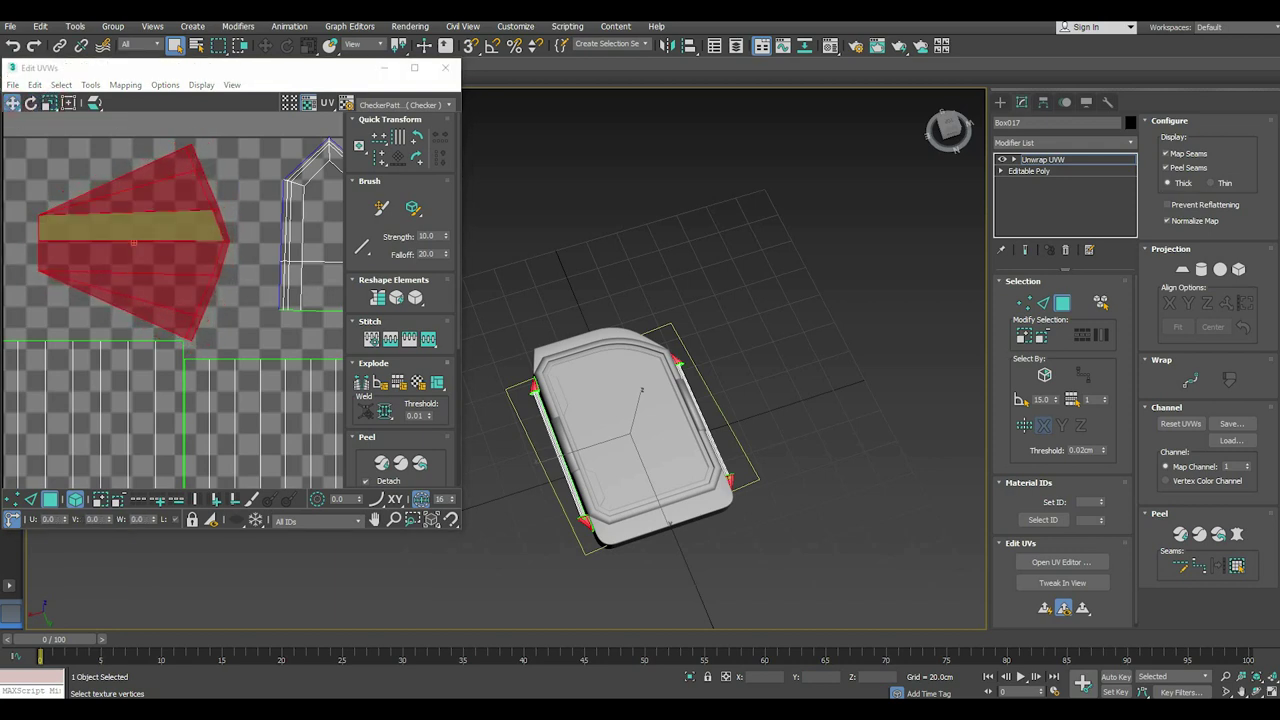
middle_drag(187, 234, 232, 271)
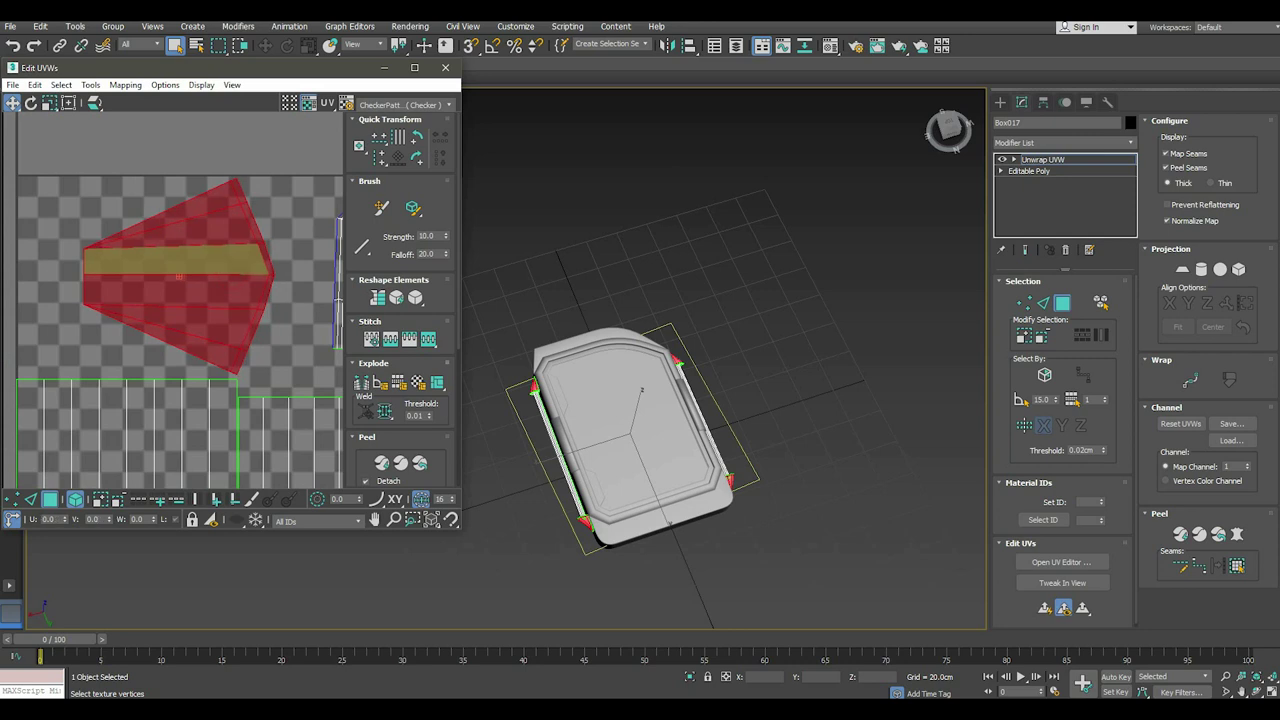
scroll(100, 288, down, 3)
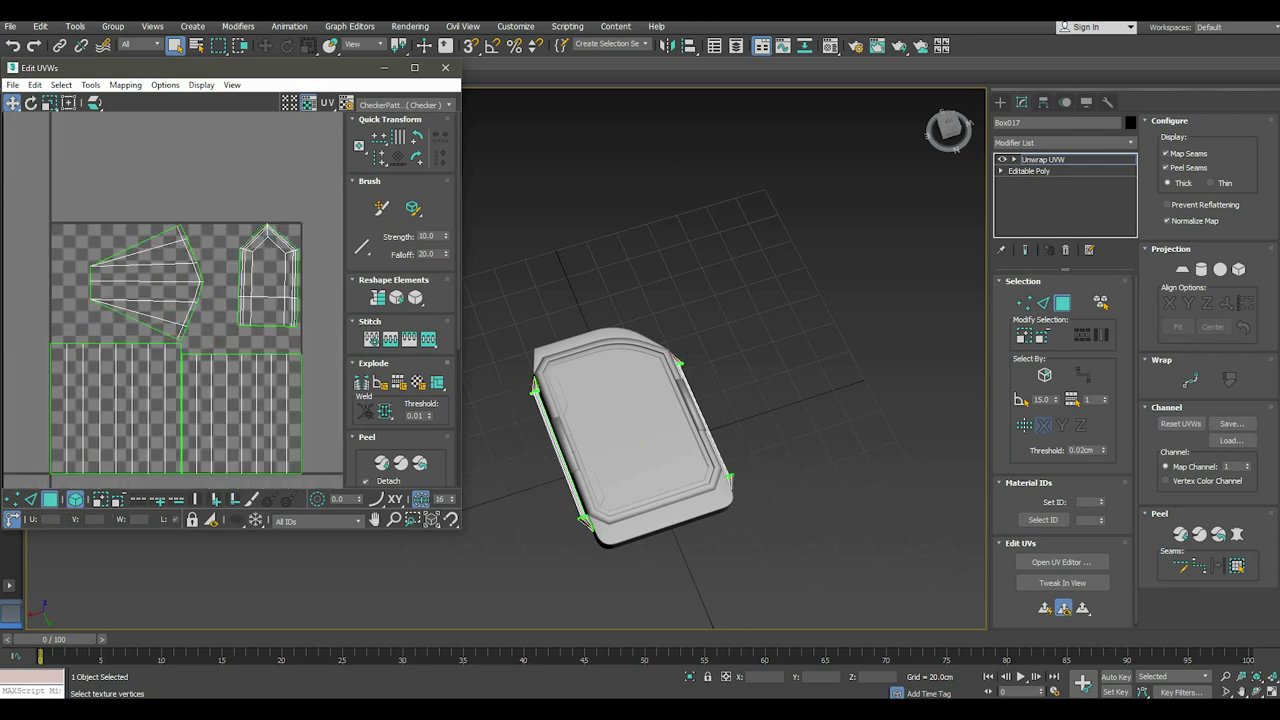
scroll(175, 300, down, 2)
click(160, 287)
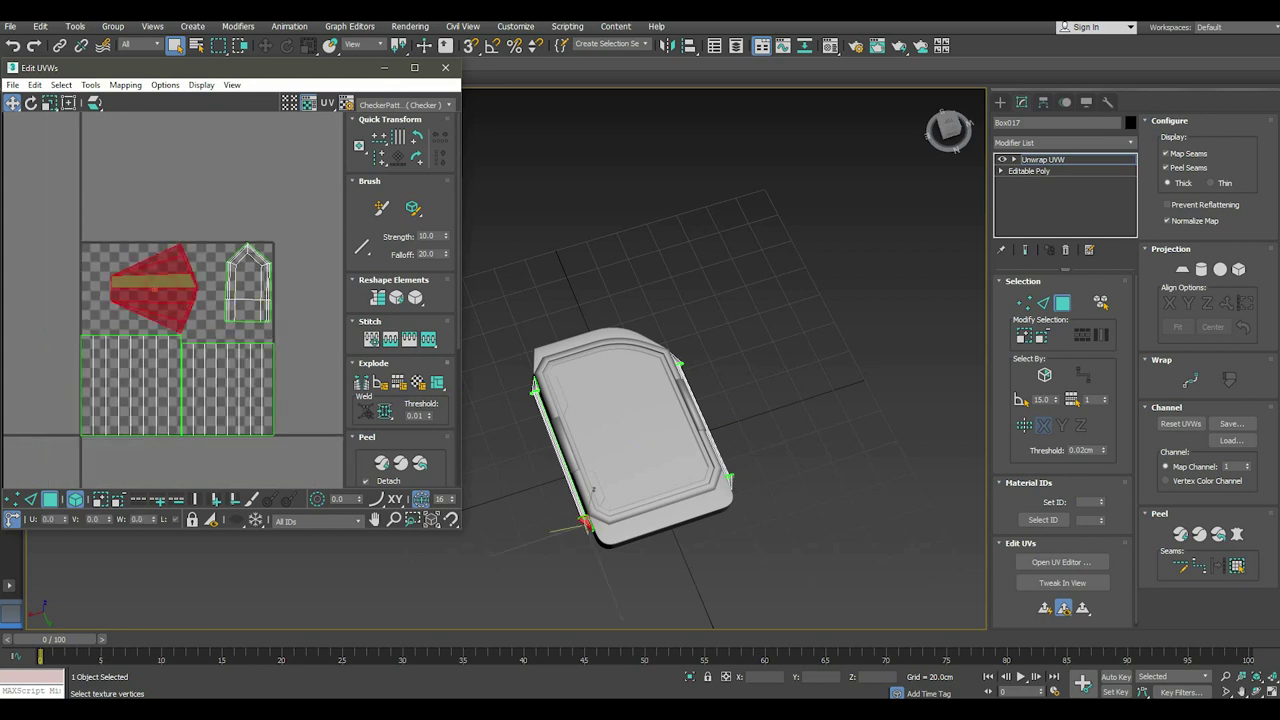
drag(160, 287, 197, 181)
click(12, 45)
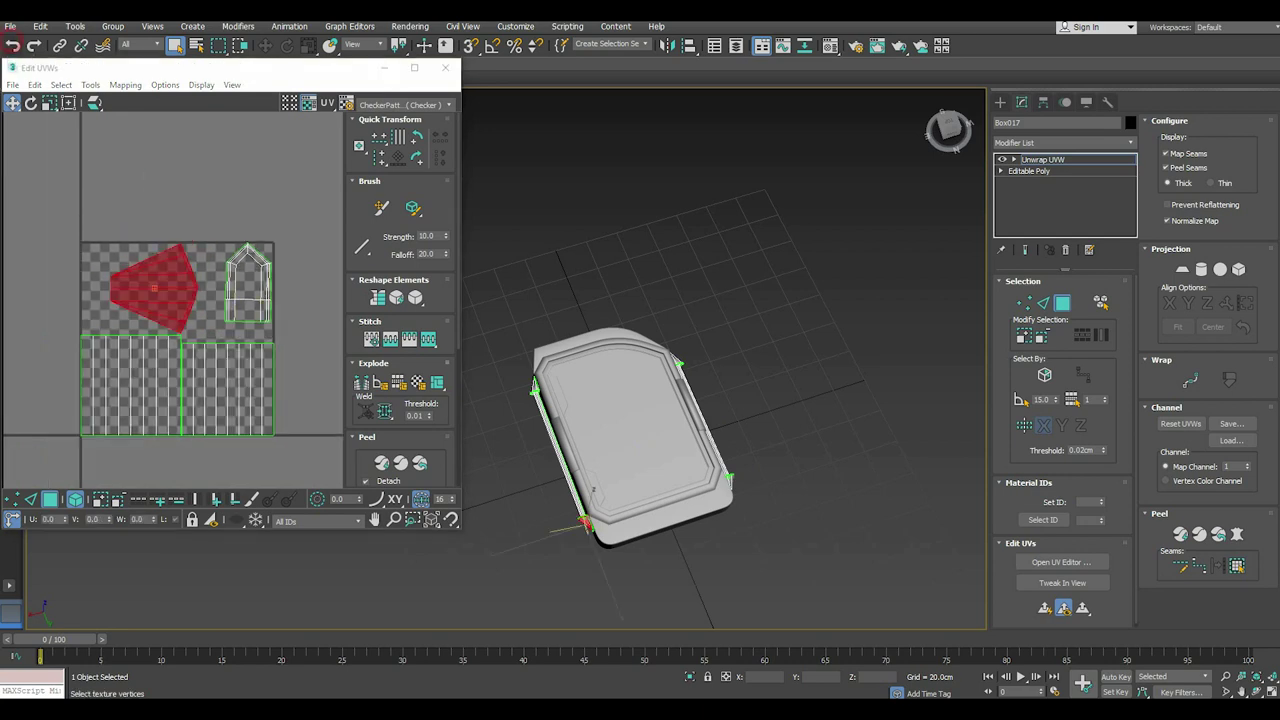
click(143, 151)
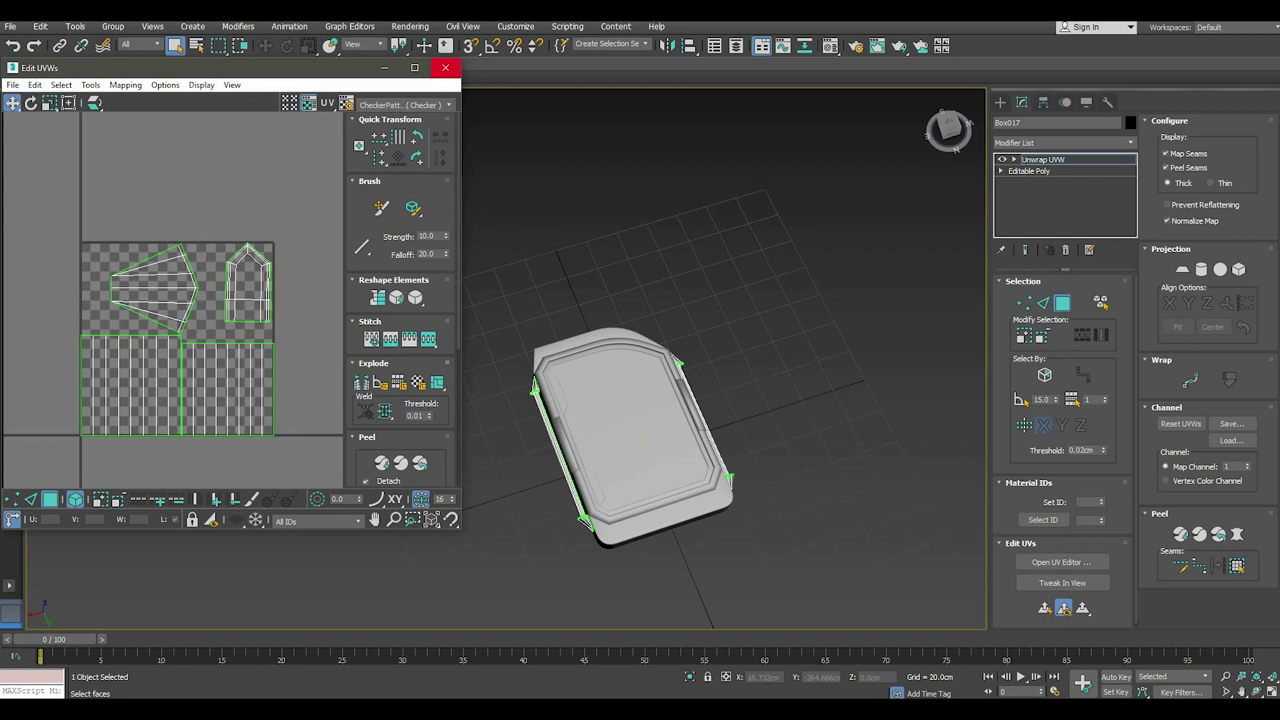
Close the UV Editor, leave sub-object editing and deselect everything.
click(445, 67)
key(ctrl+b)
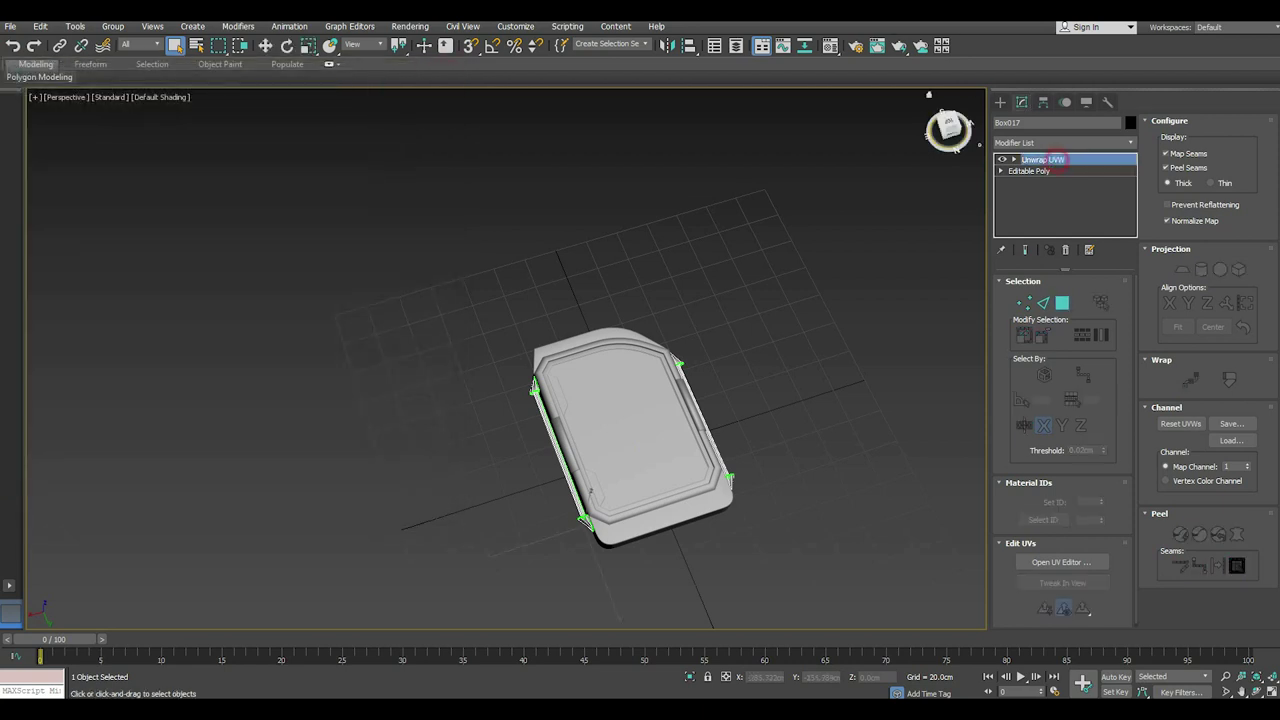
key(w)
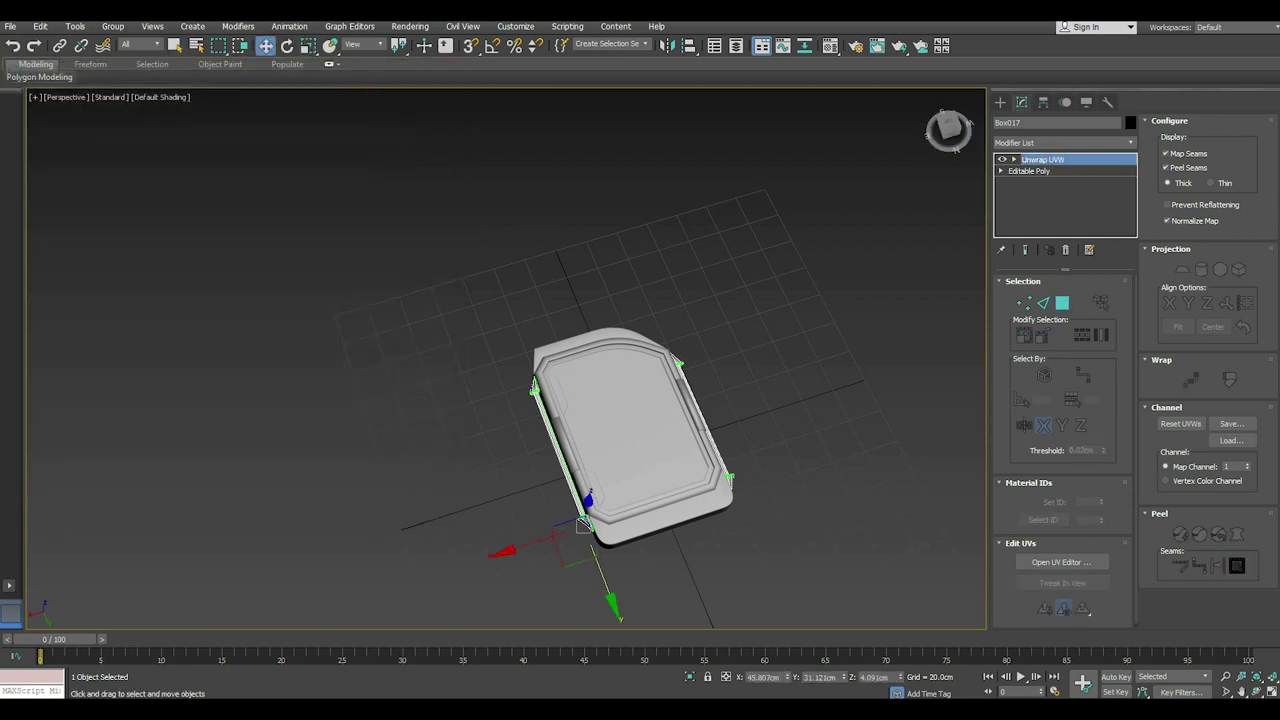
click(600, 271)
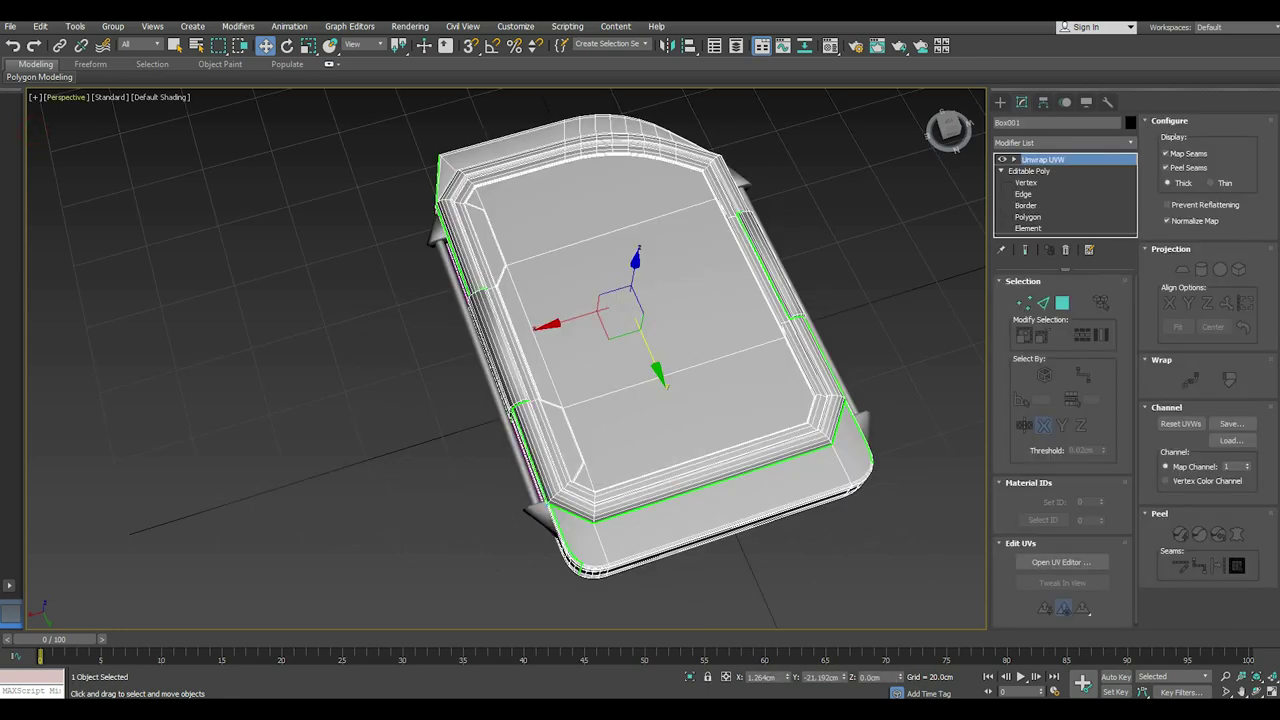
Name the first material 'Body' and show its shading in the viewport.
click(830, 46)
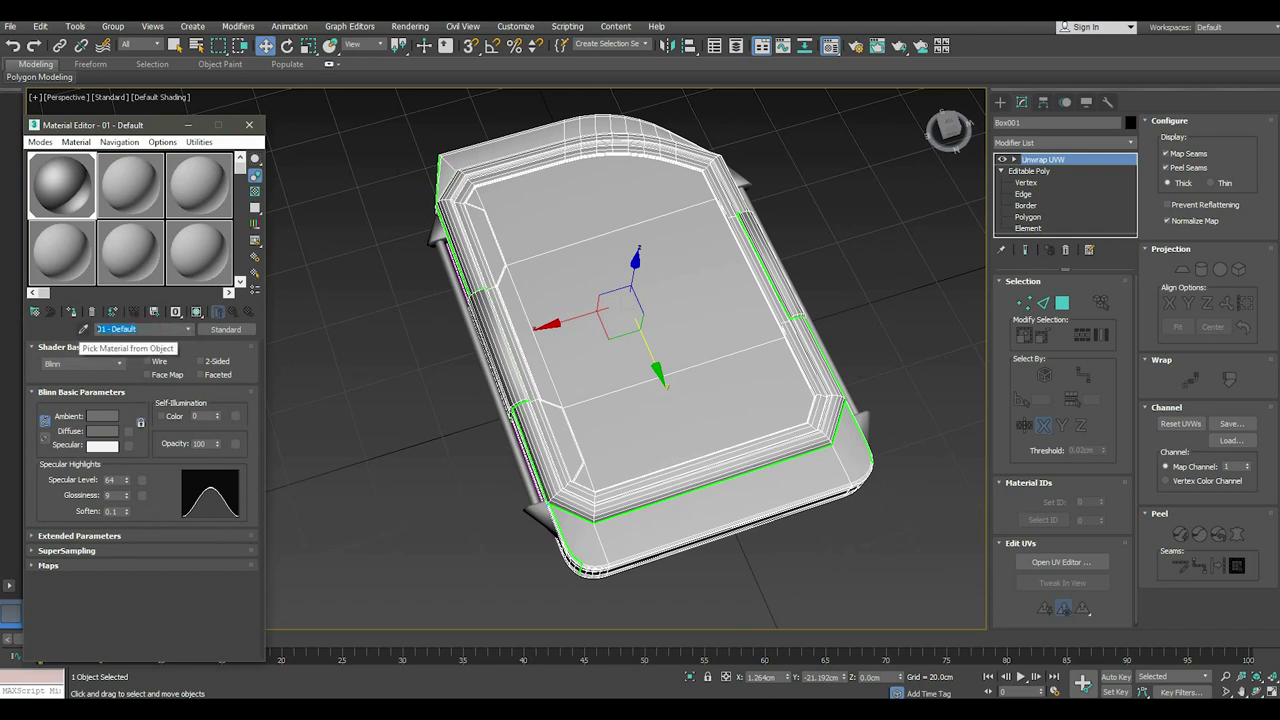
text(Body)
key(Return)
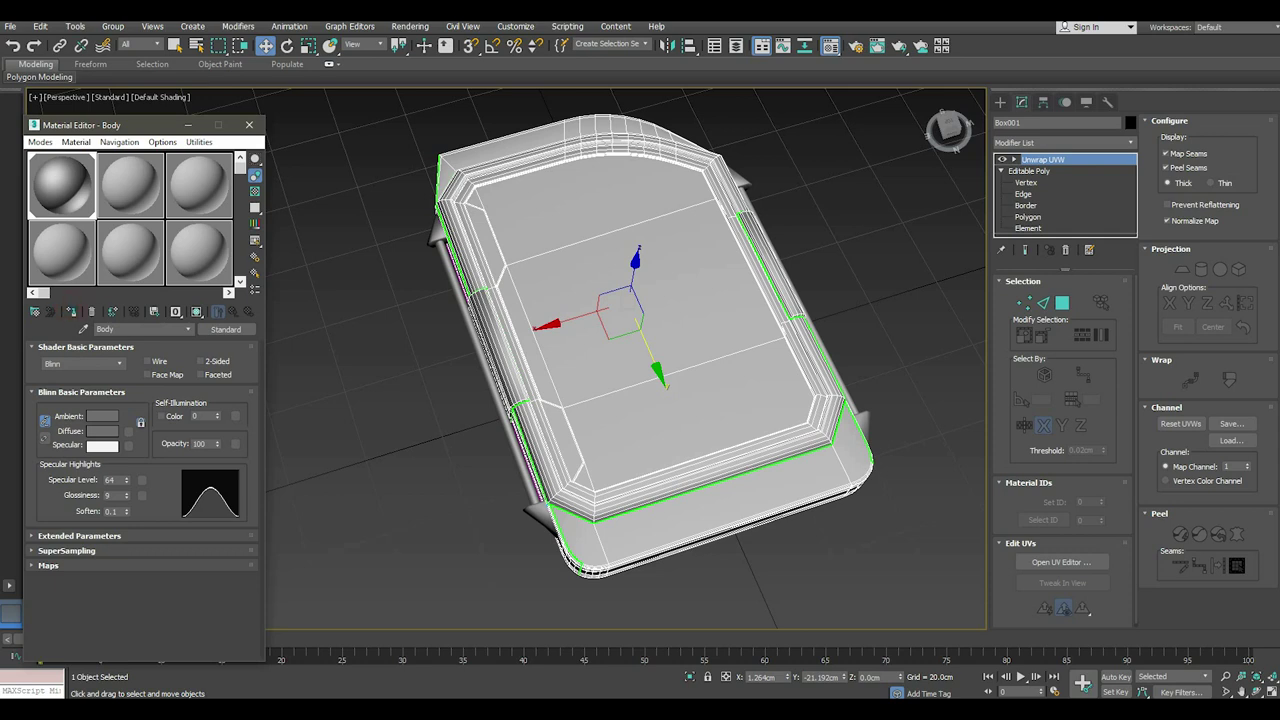
click(196, 311)
Pick the second sample slot and rename that material 'Screen'.
click(130, 185)
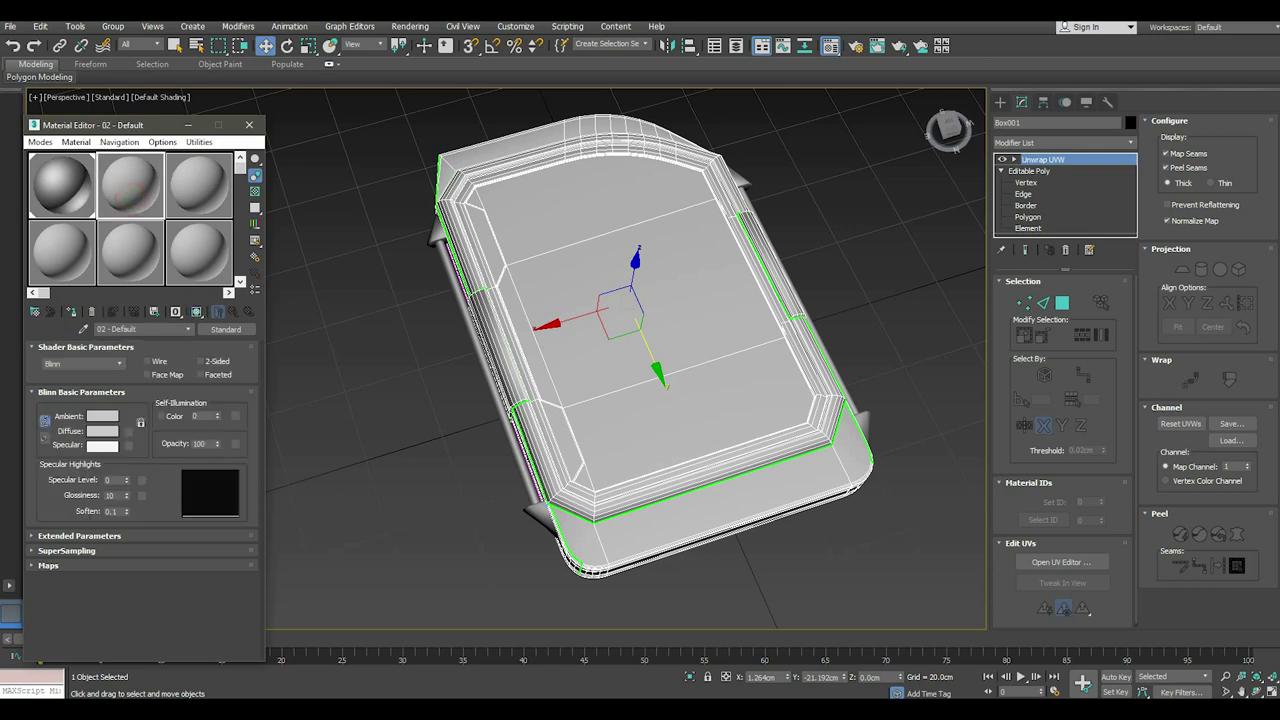
click(146, 331)
text(Screen)
Delete the Unwrap UVW modifier and select the panel's six inner top polygons.
right_click(1043, 160)
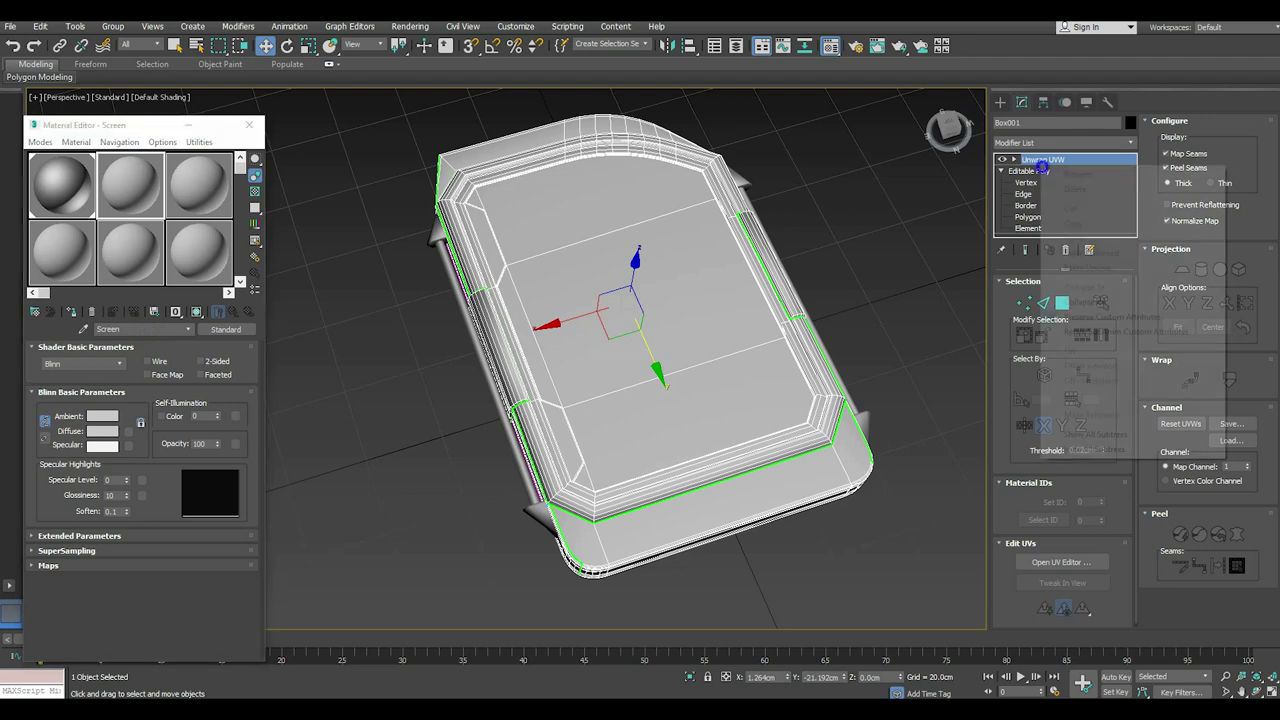
click(1070, 300)
key(4)
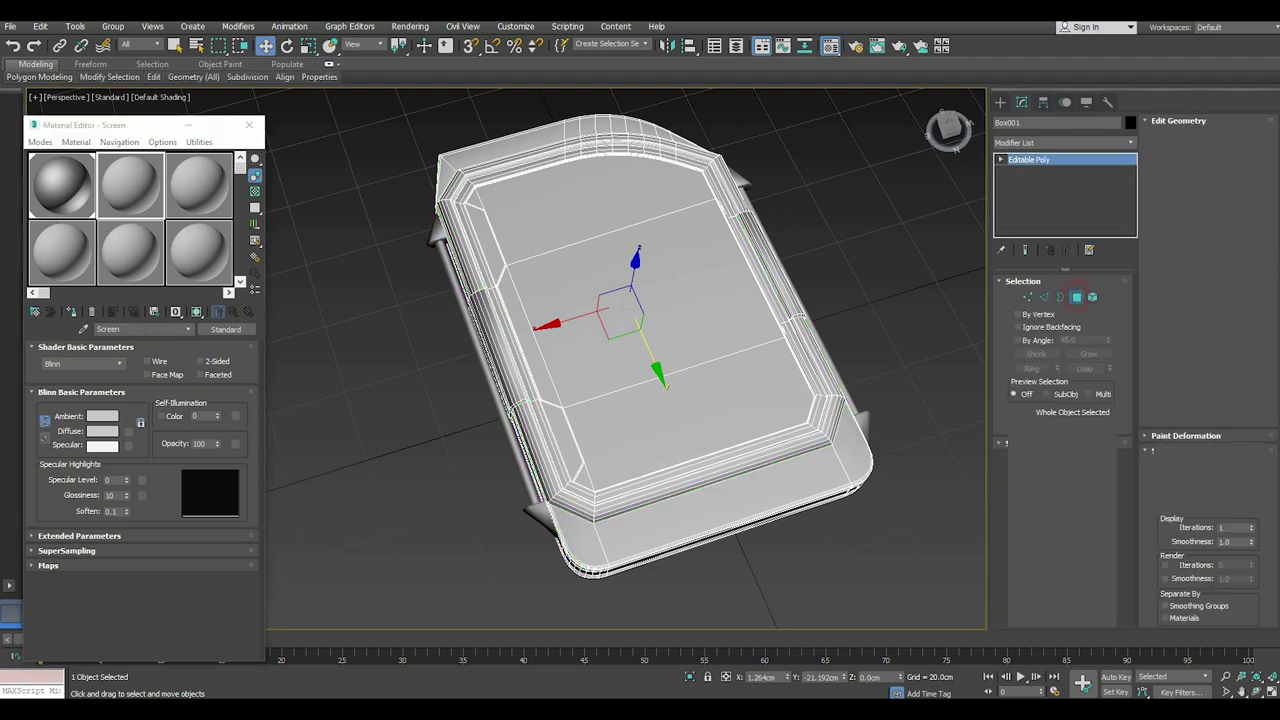
click(686, 394)
ctrl+click(603, 357)
ctrl+click(563, 219)
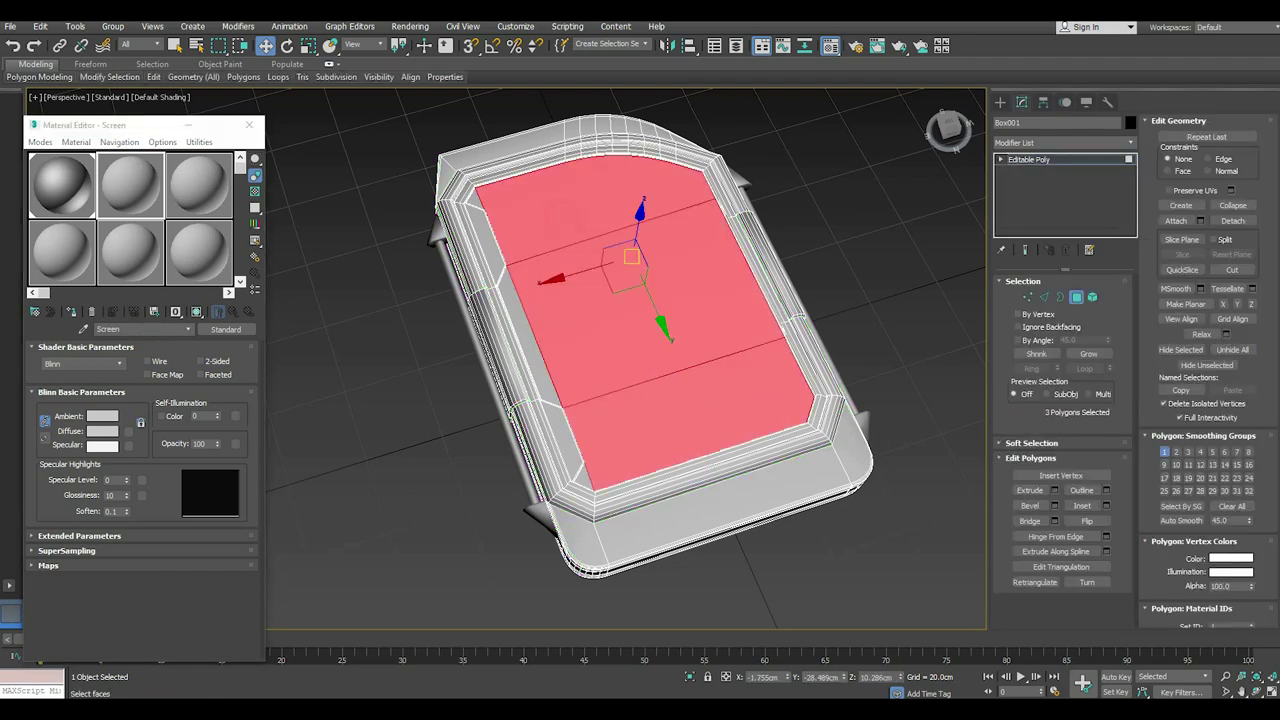
scroll(555, 330, up, 4)
ctrl+click(450, 218)
scroll(450, 218, down, 5)
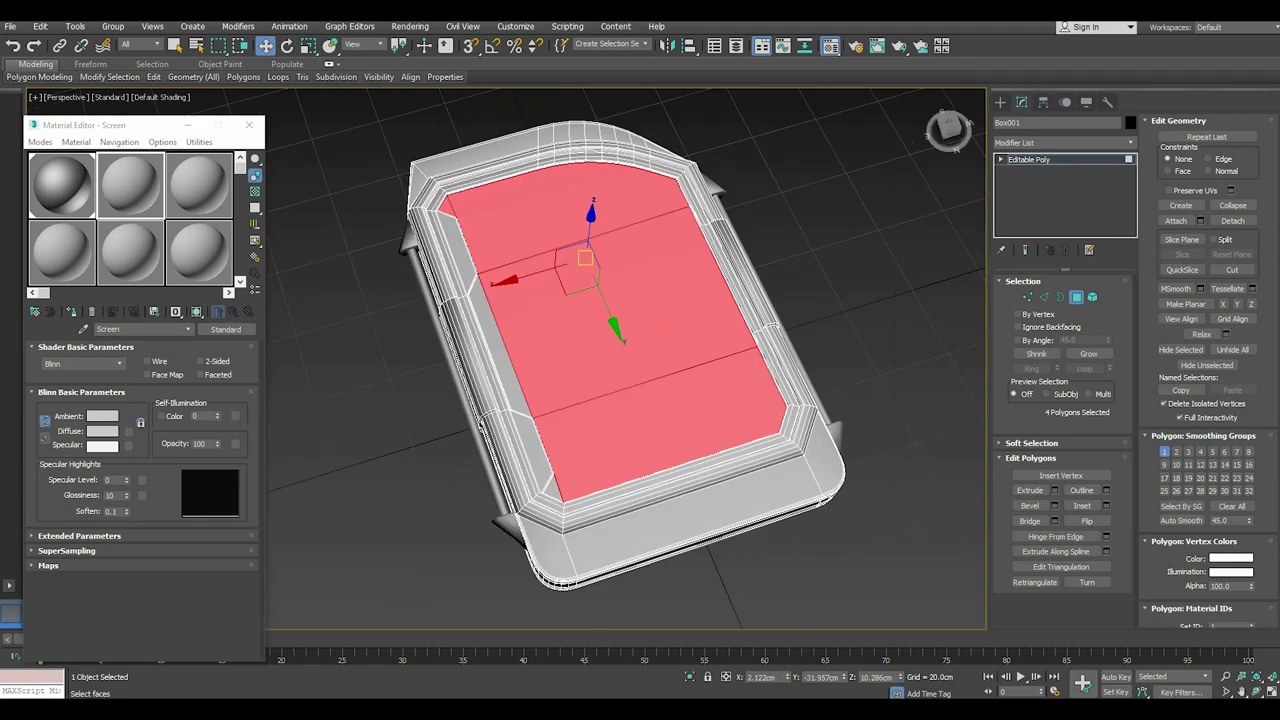
ctrl+click(507, 378)
scroll(553, 495, up, 3)
scroll(553, 495, up, 2)
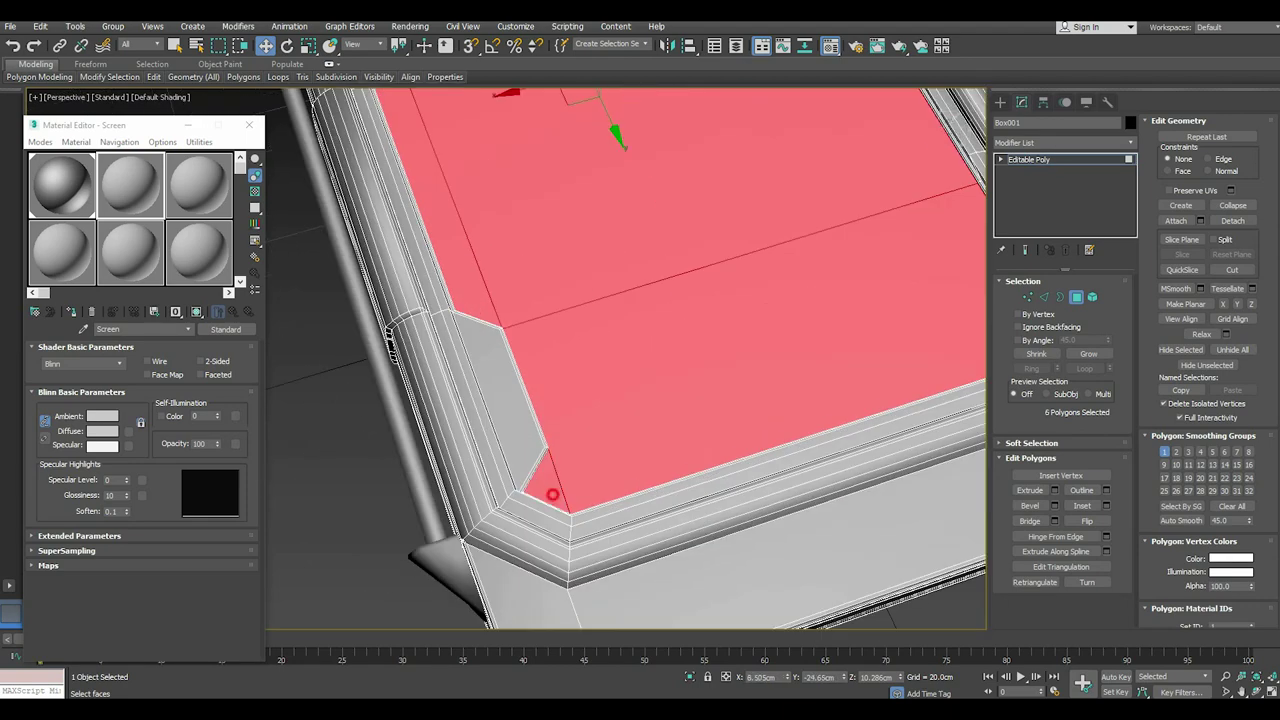
ctrl+click(553, 495)
scroll(553, 495, down, 5)
Assign Screen to the selected faces and set its diffuse to grey 77,77,77.
click(197, 311)
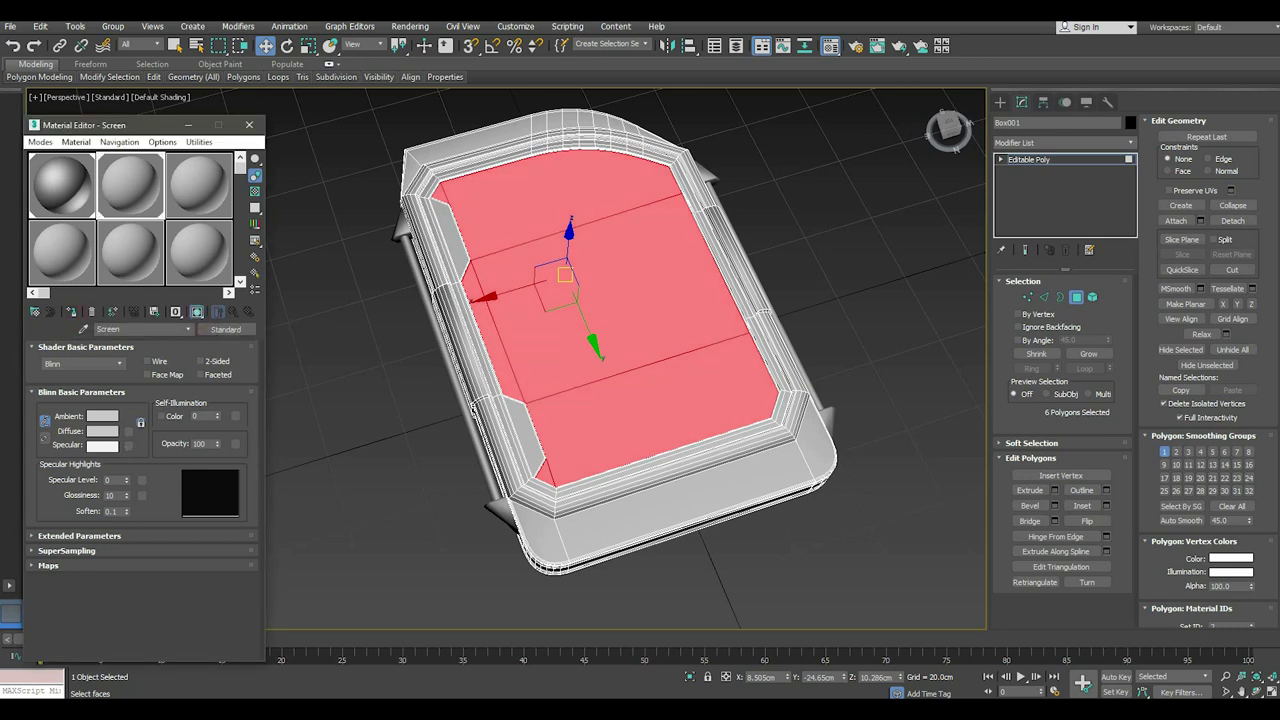
click(102, 430)
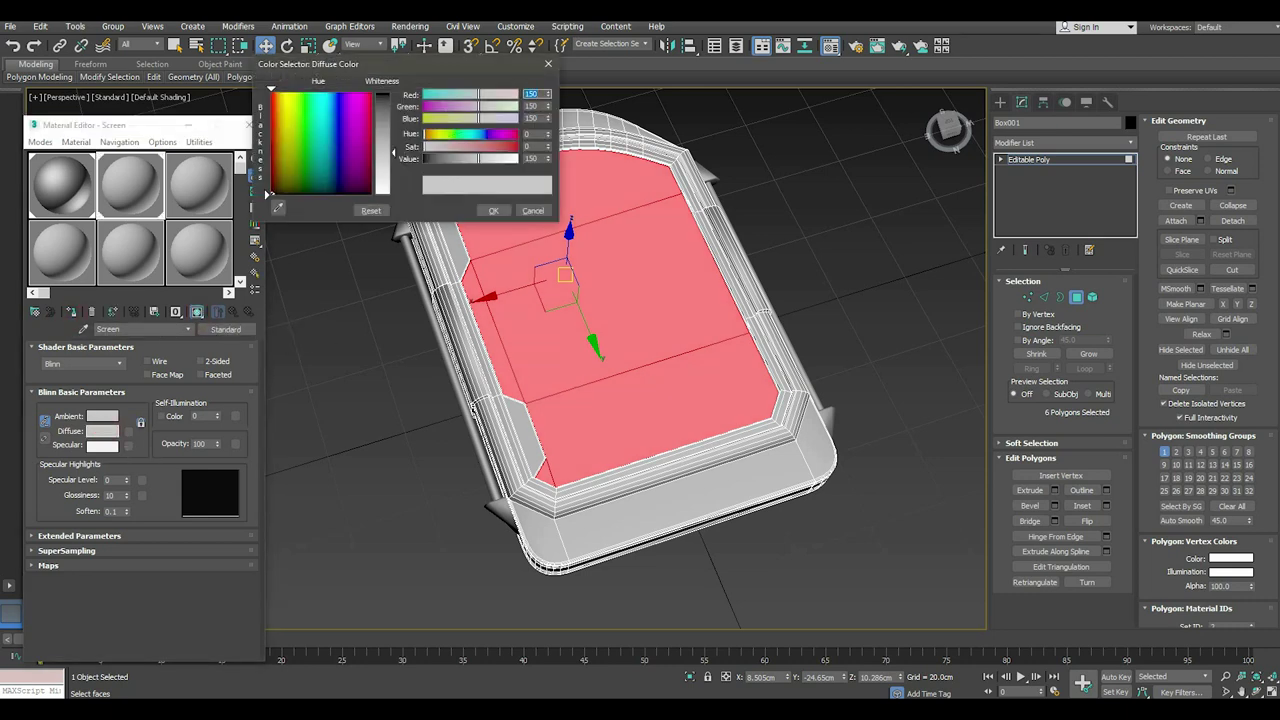
drag(479, 158, 452, 158)
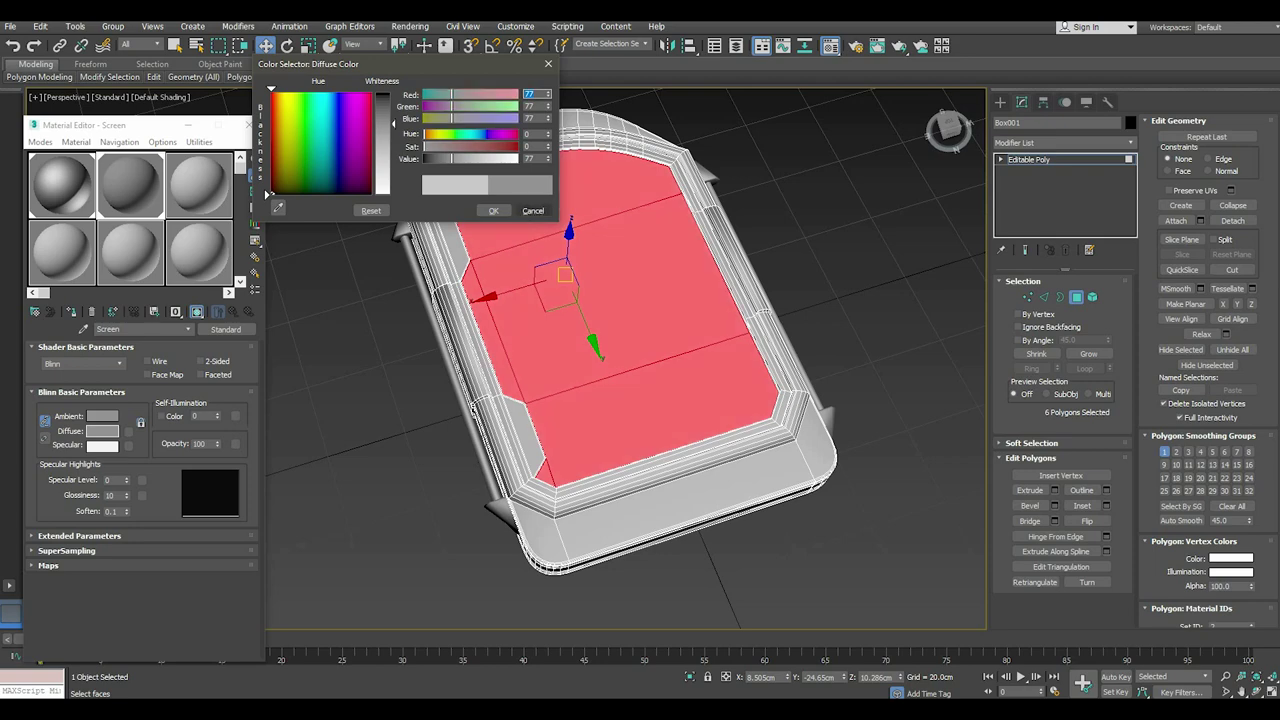
click(493, 210)
click(855, 243)
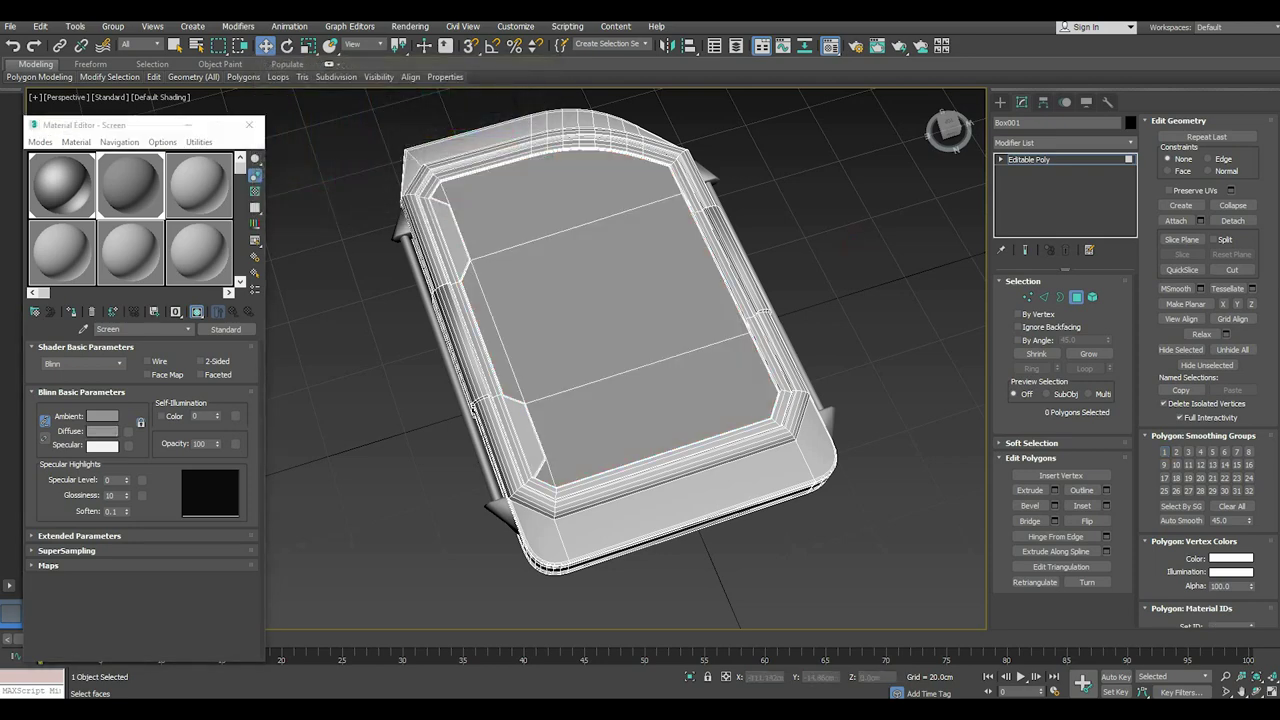
click(1040, 160)
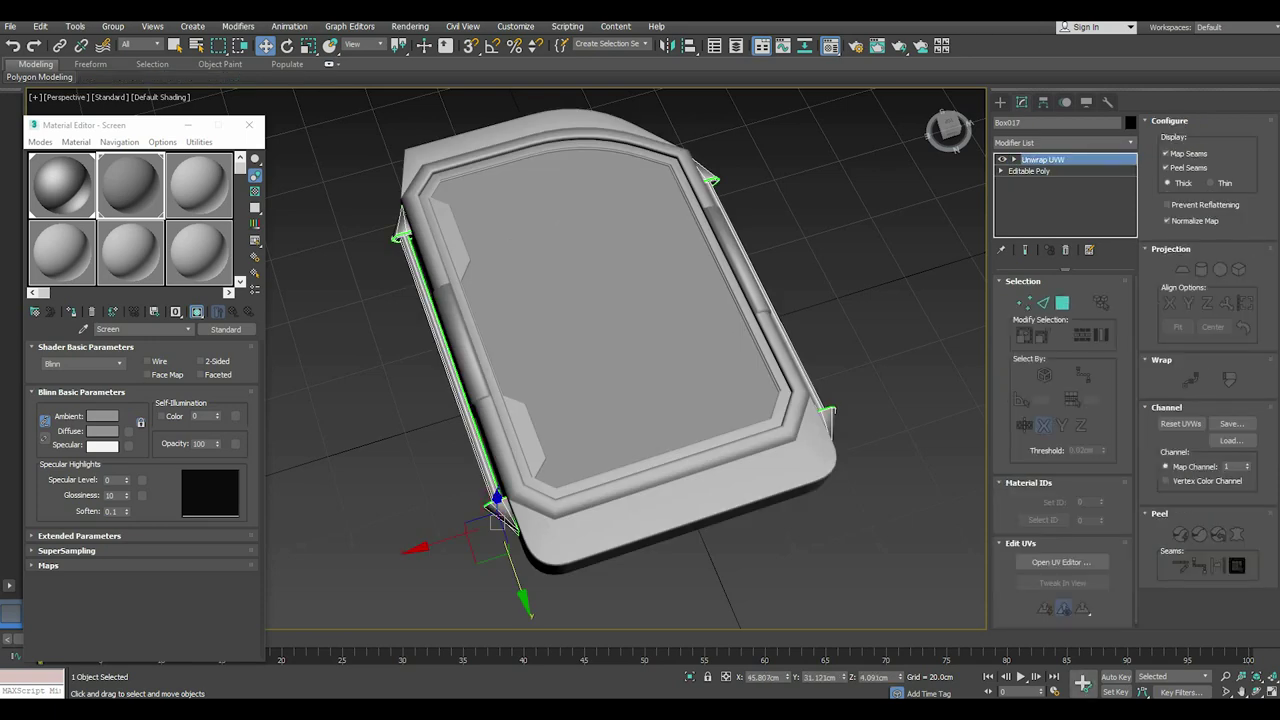
Name a third material, assign it to the corner wedges and show it in the viewport.
click(199, 185)
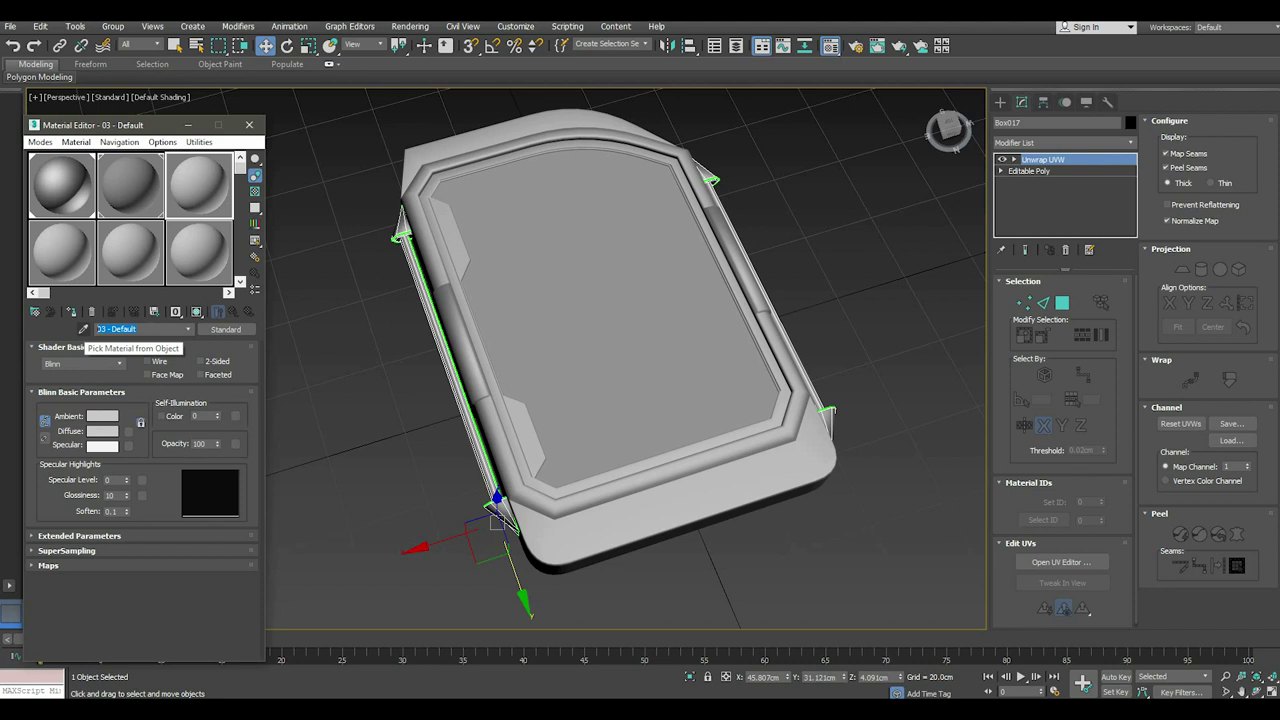
text(Es)
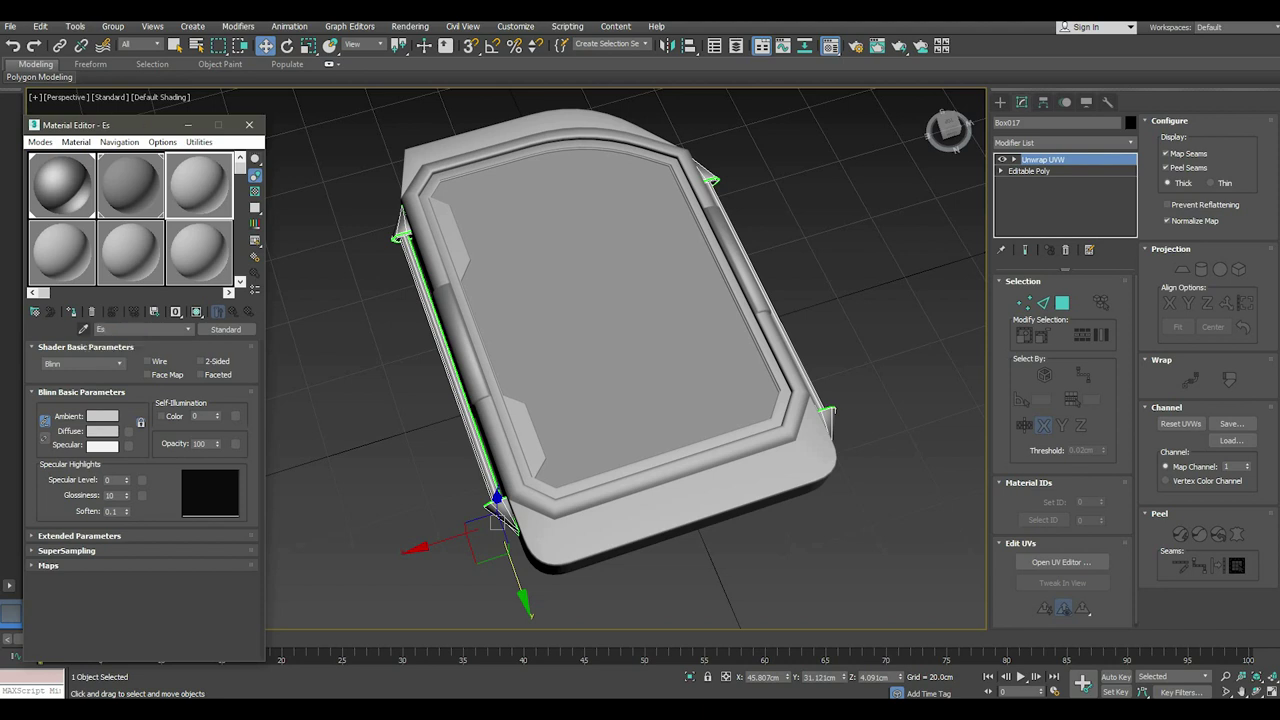
click(70, 311)
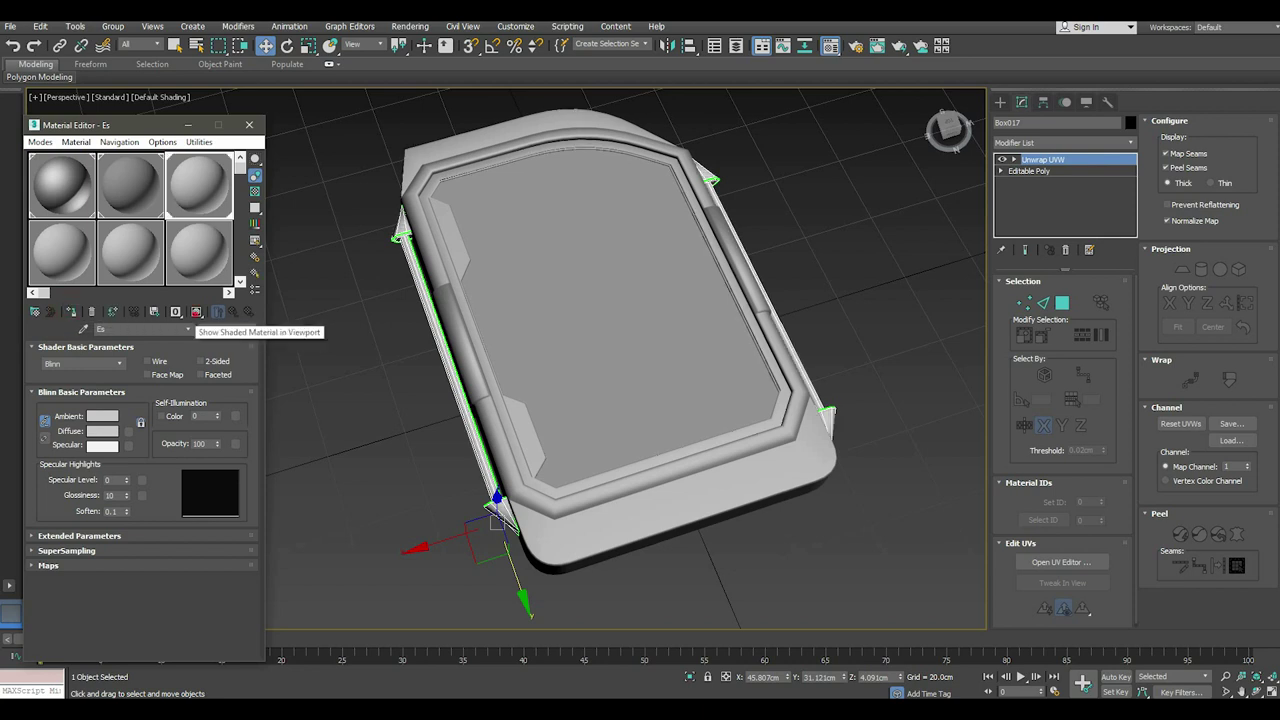
click(197, 311)
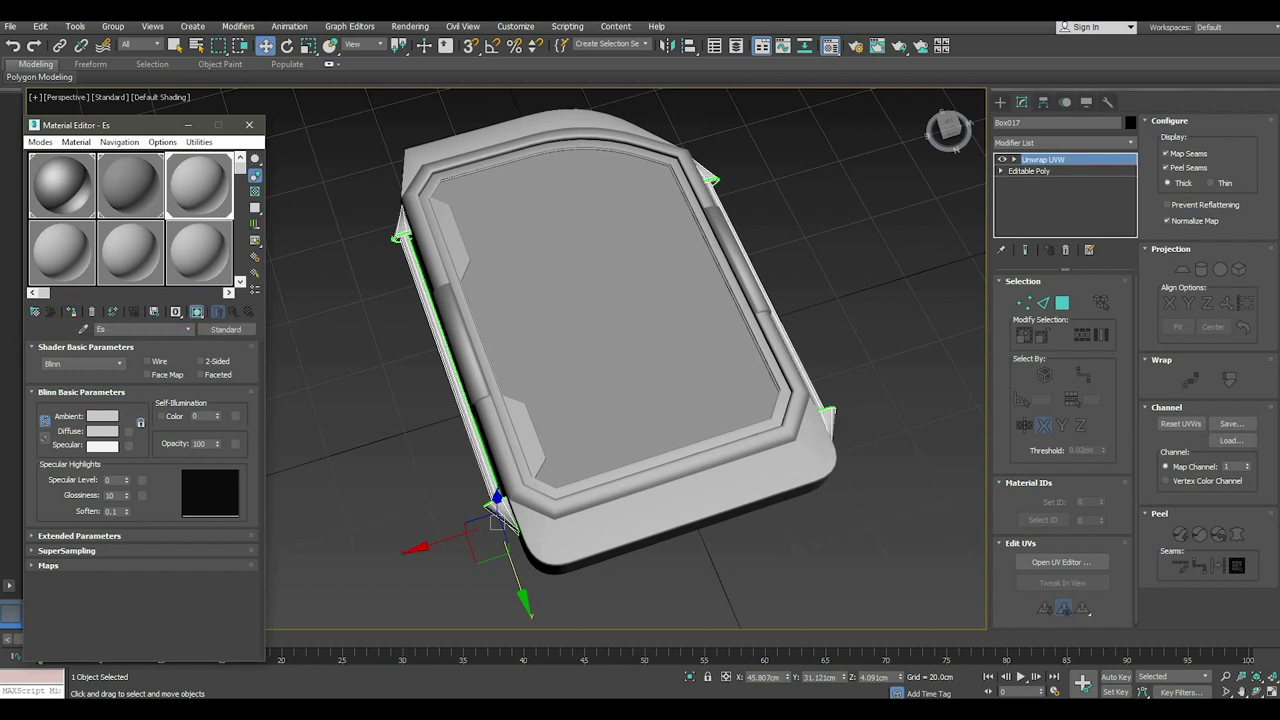
Set the wedge material's diffuse to a dark bluish grey (RGB 56,54,60).
click(102, 431)
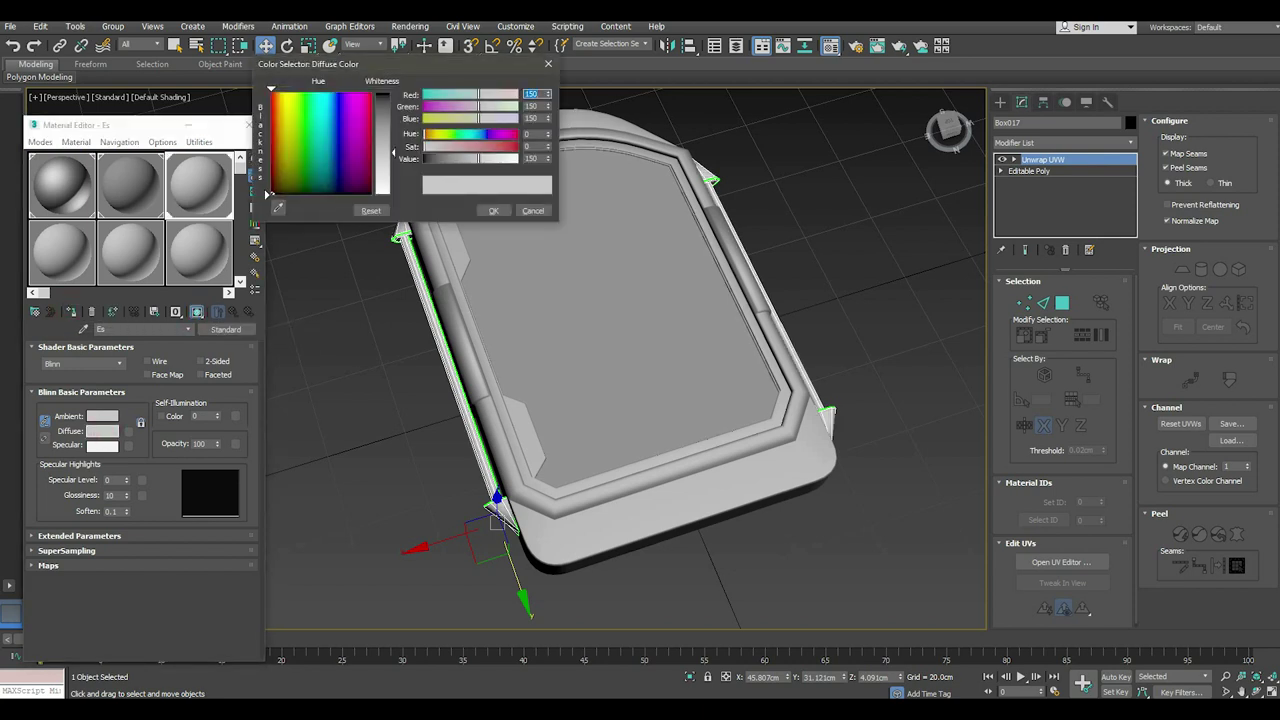
click(342, 131)
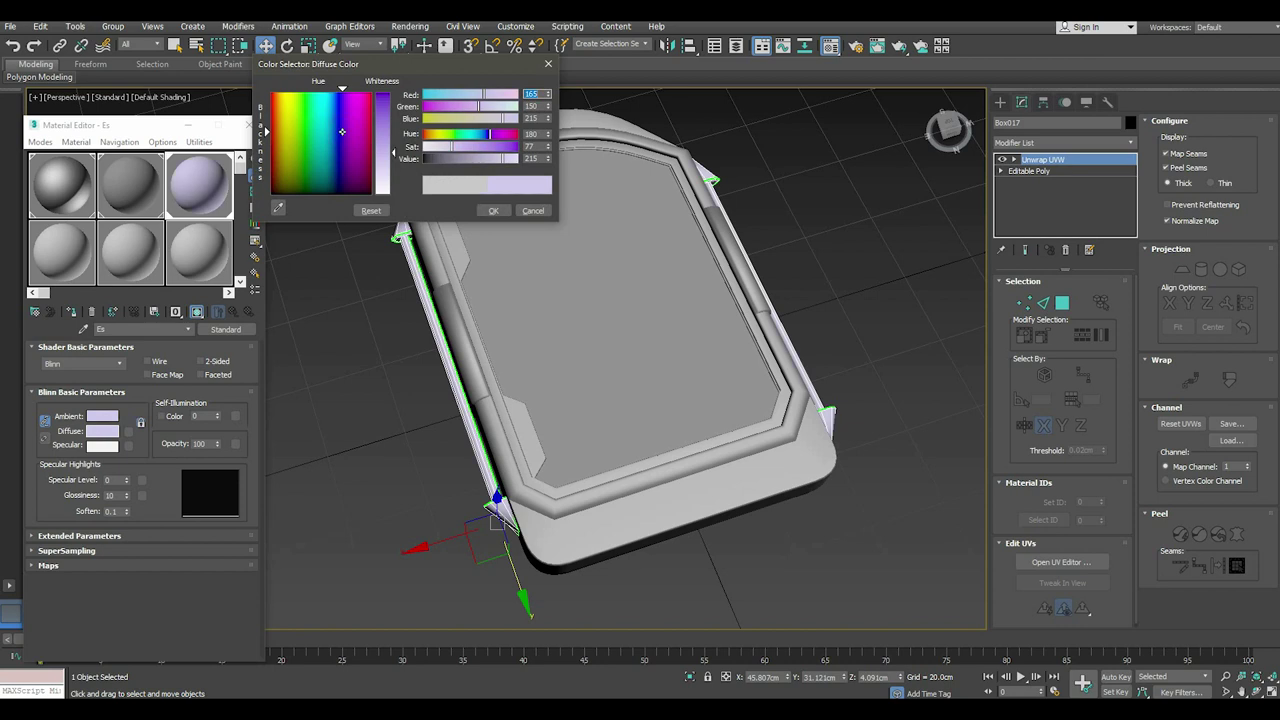
drag(392, 152, 392, 180)
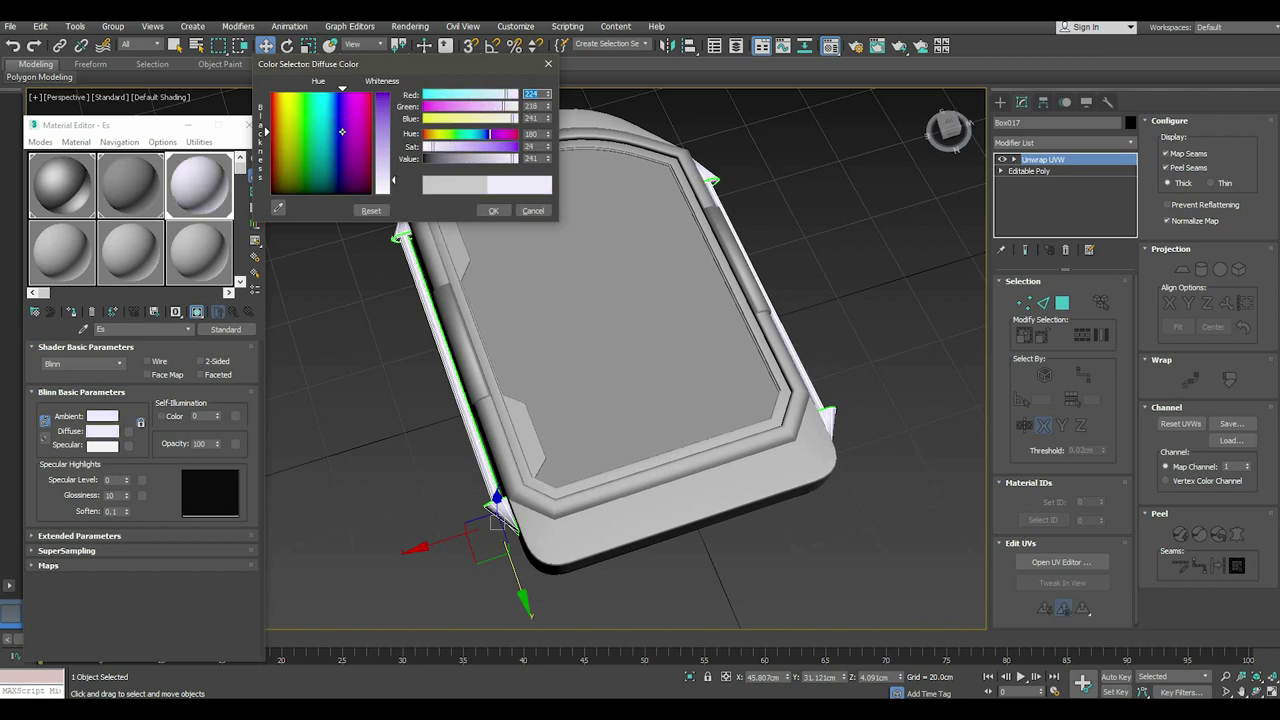
click(371, 210)
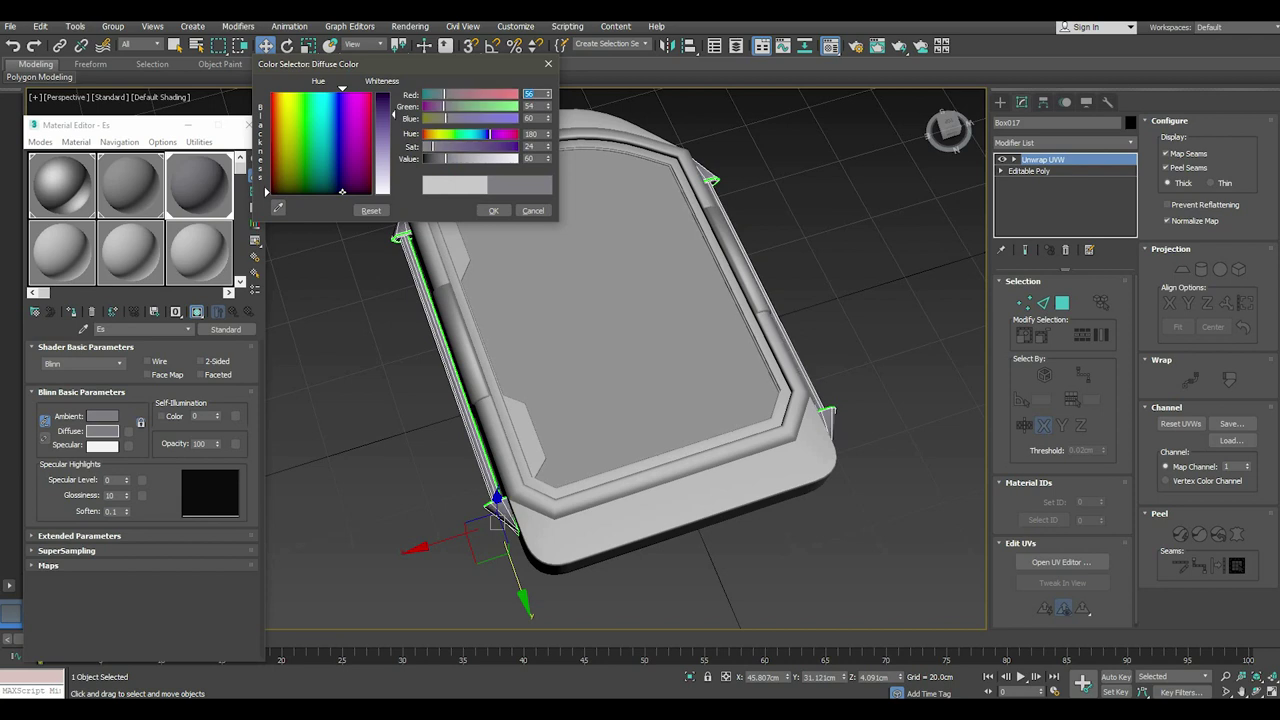
click(493, 210)
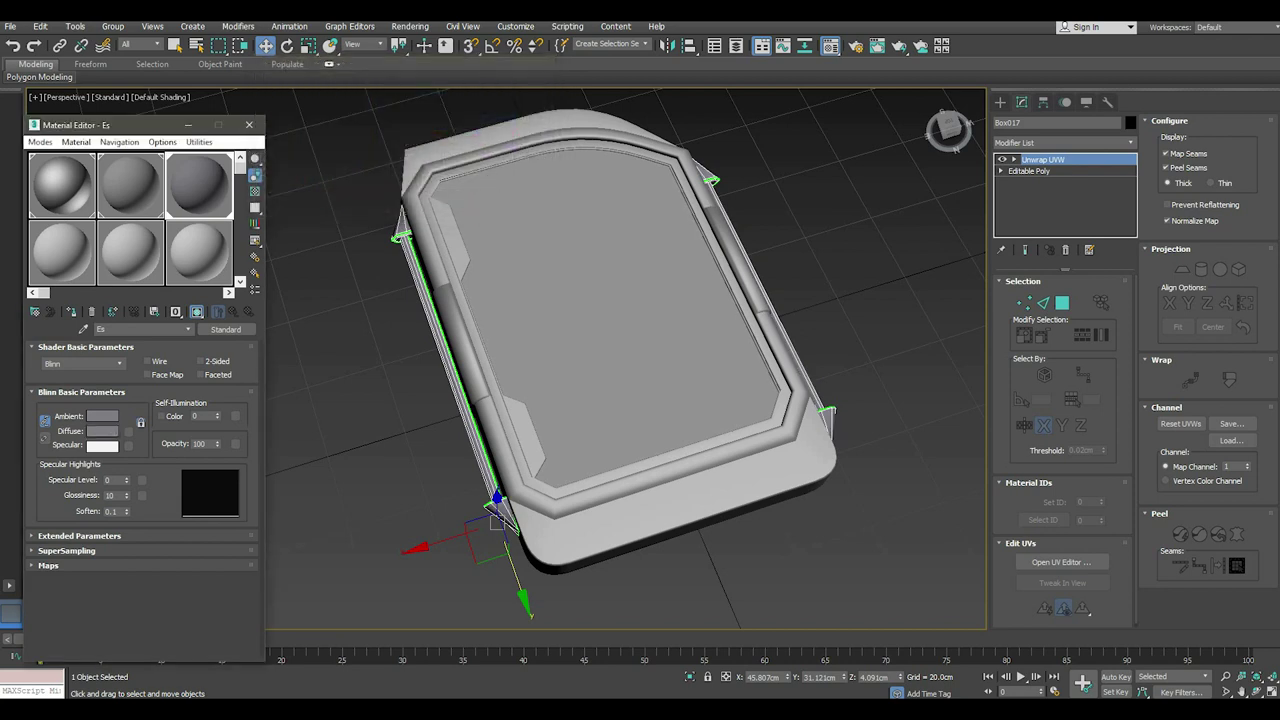
Close the Material Editor, deselect all, and orbit the Perspective view to inspect the finished panel.
click(250, 124)
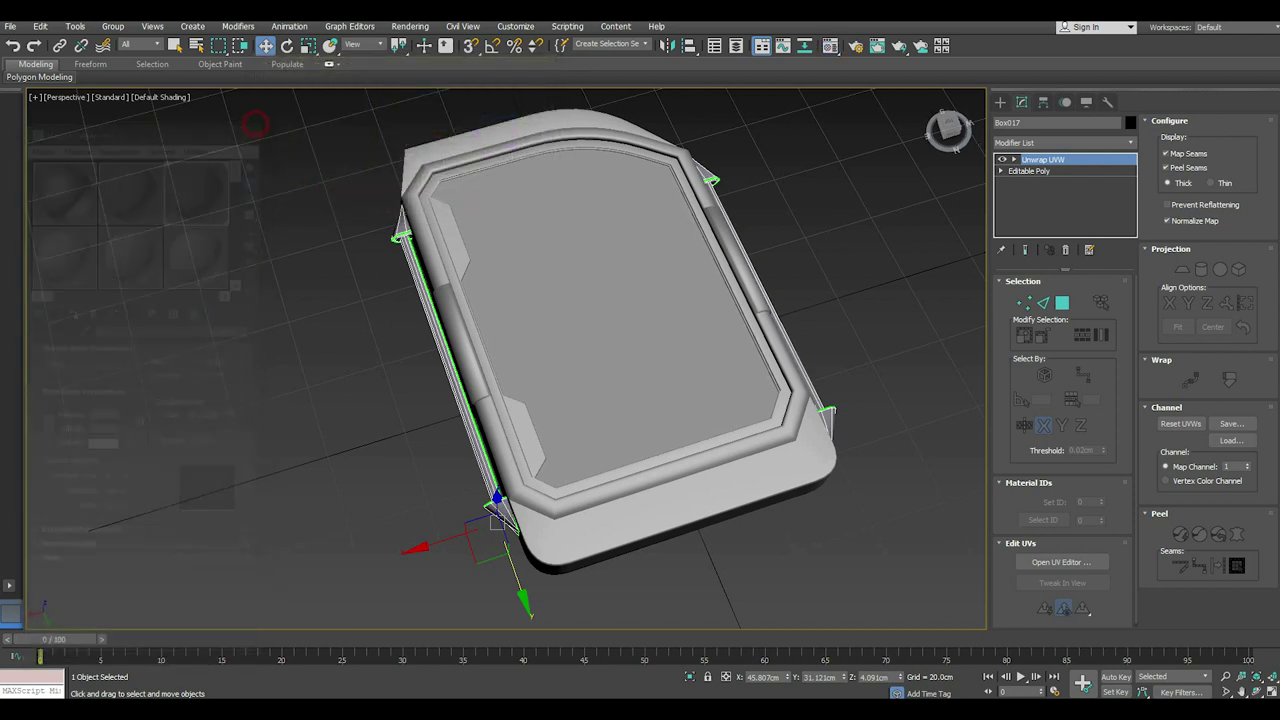
key(ctrl+d)
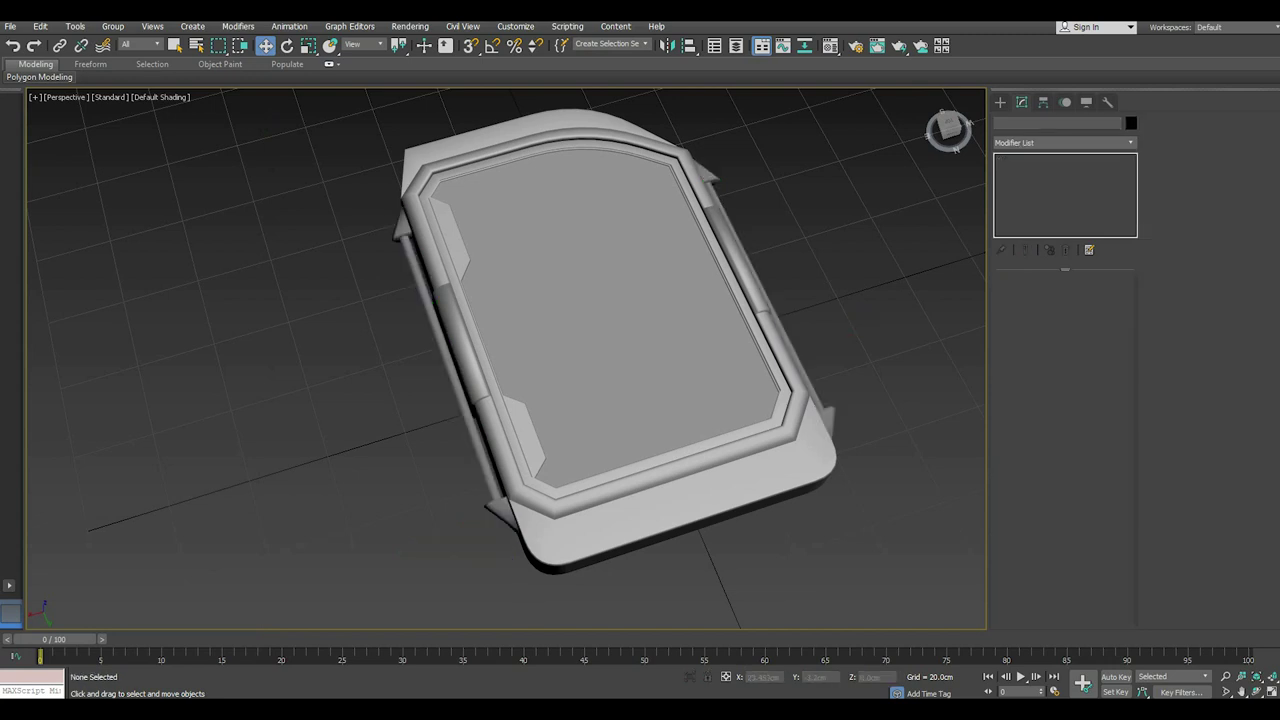
scroll(465, 370, down, 3)
scroll(460, 365, up, 1)
alt+middle_drag(560, 400, 530, 410)
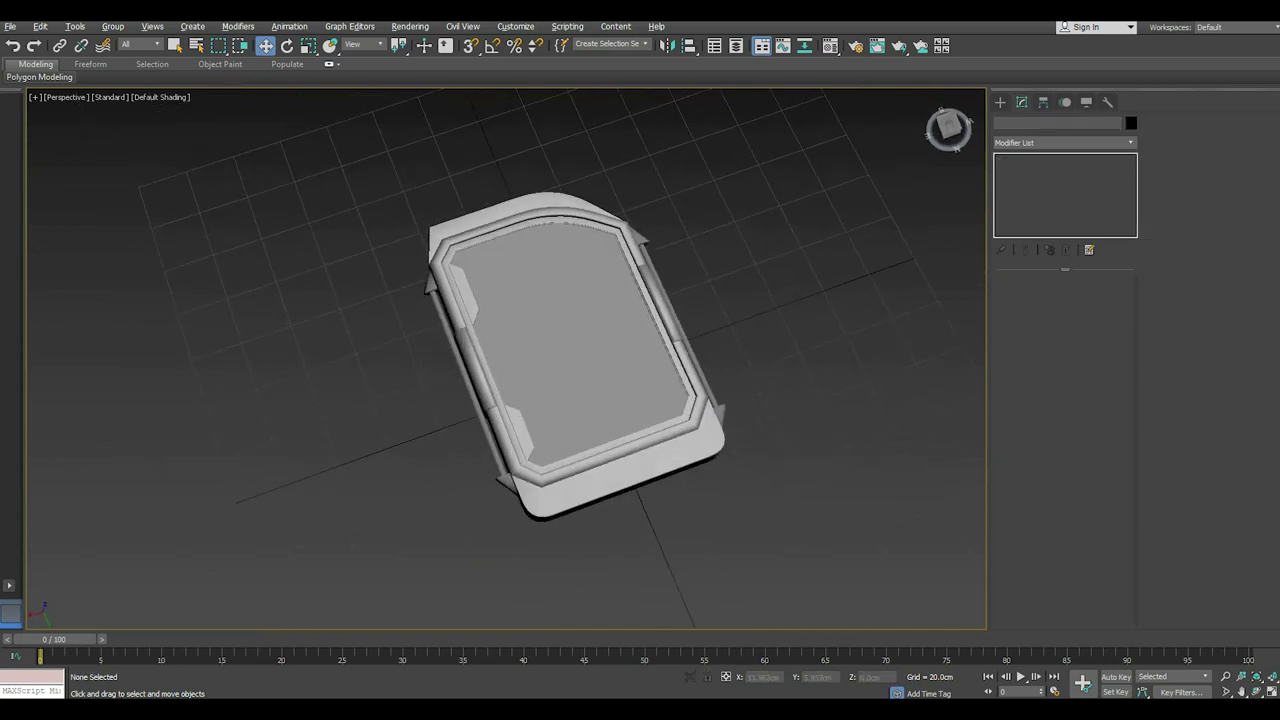
scroll(530, 410, up, 2)
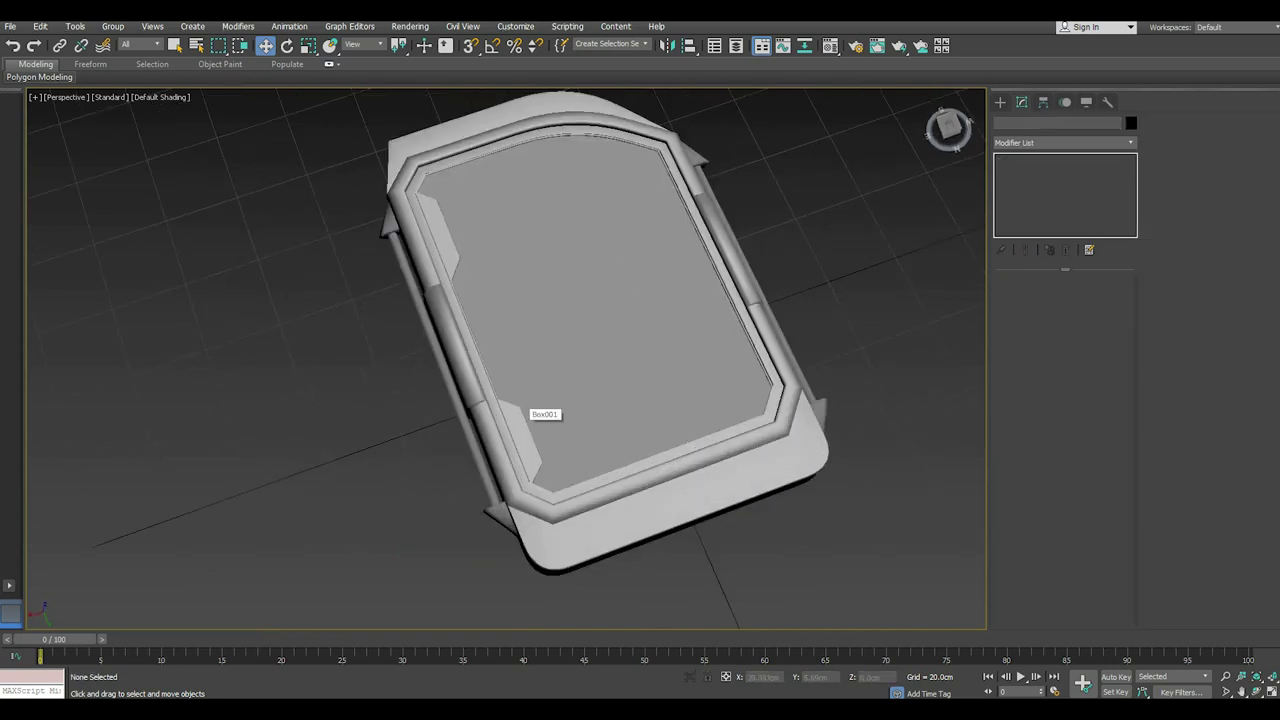
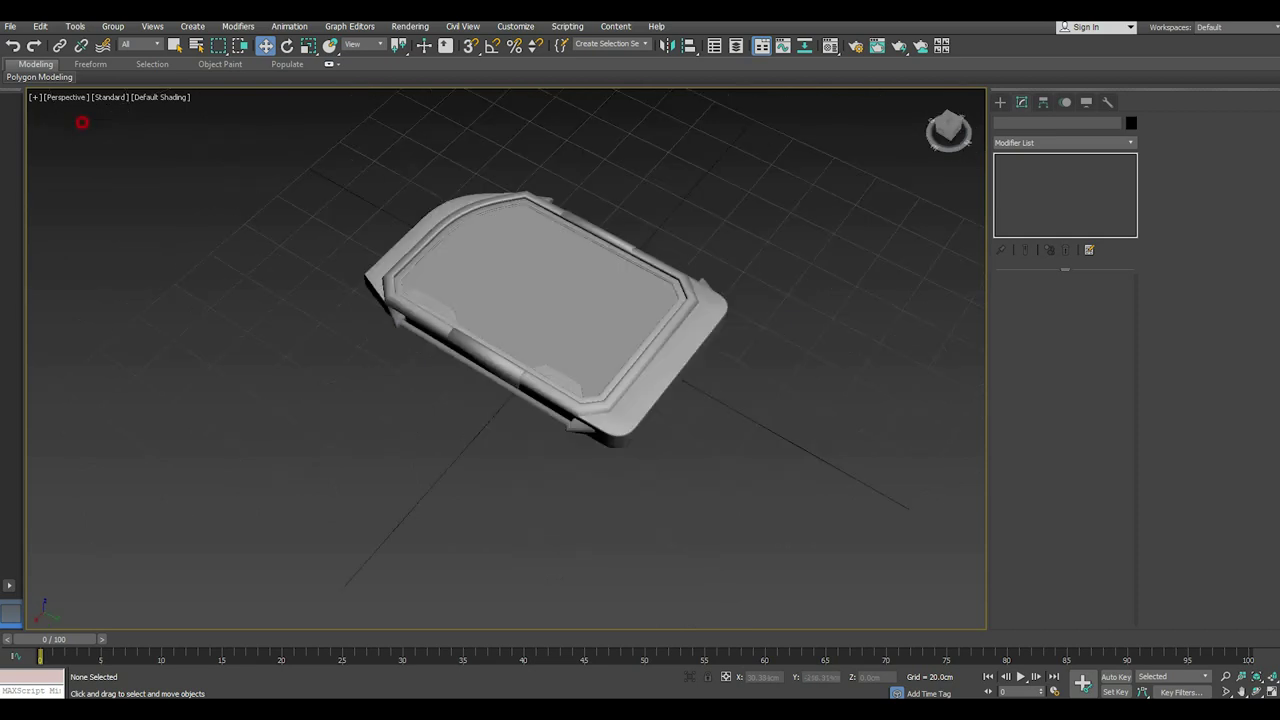
Select Box001 and, in Polygon mode, select the top-face polygons including its corners.
click(603, 316)
key(4)
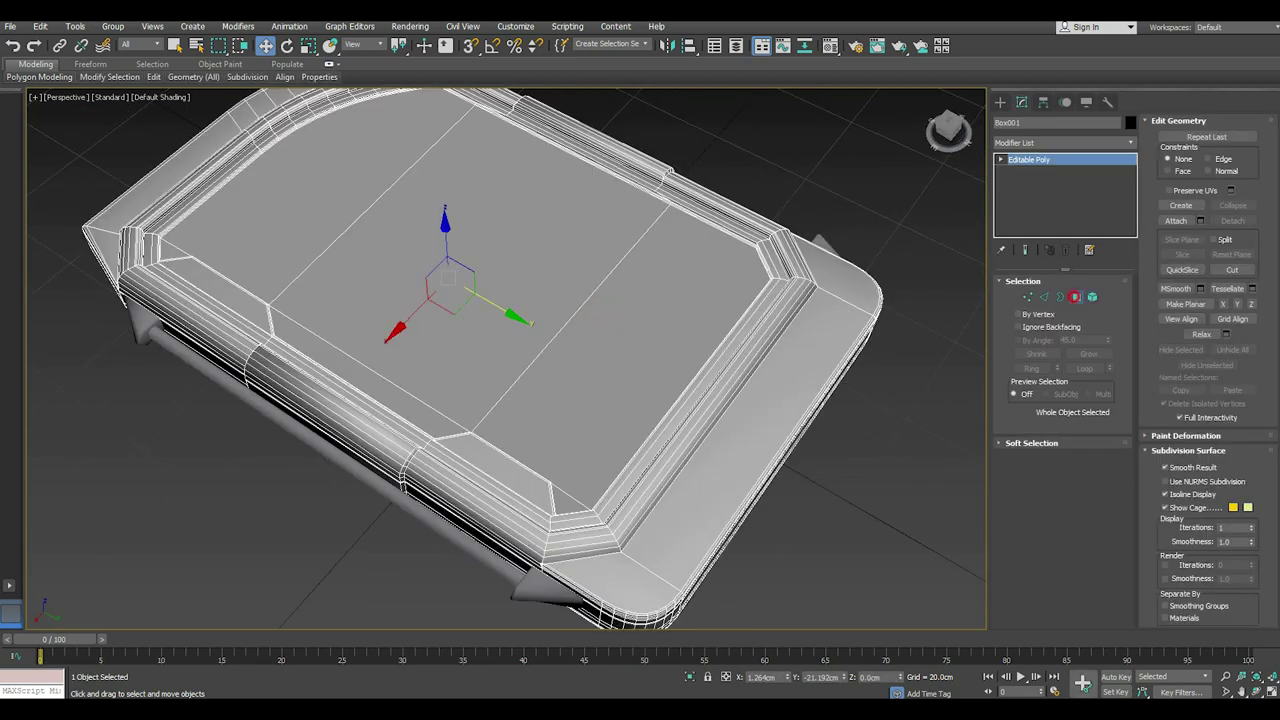
alt+middle_drag(520, 330, 567, 386)
click(567, 386)
ctrl+click(525, 336)
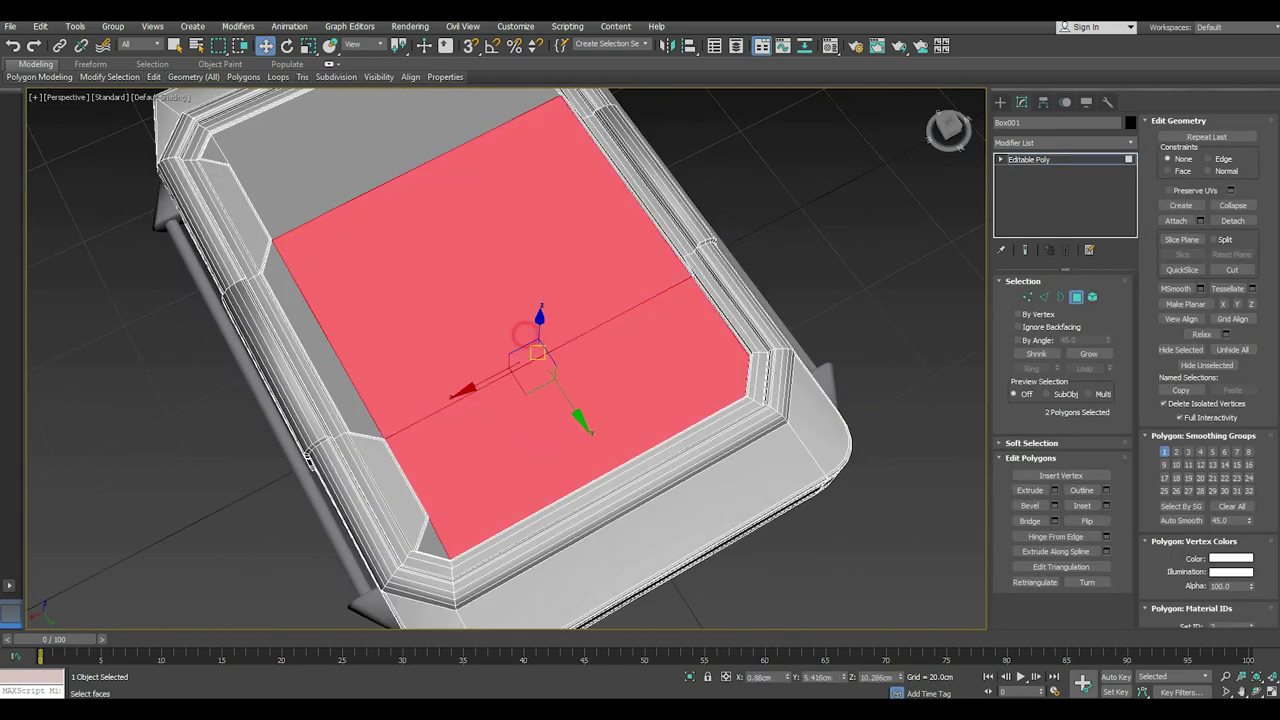
ctrl+click(329, 194)
ctrl+click(276, 286)
ctrl+click(214, 150)
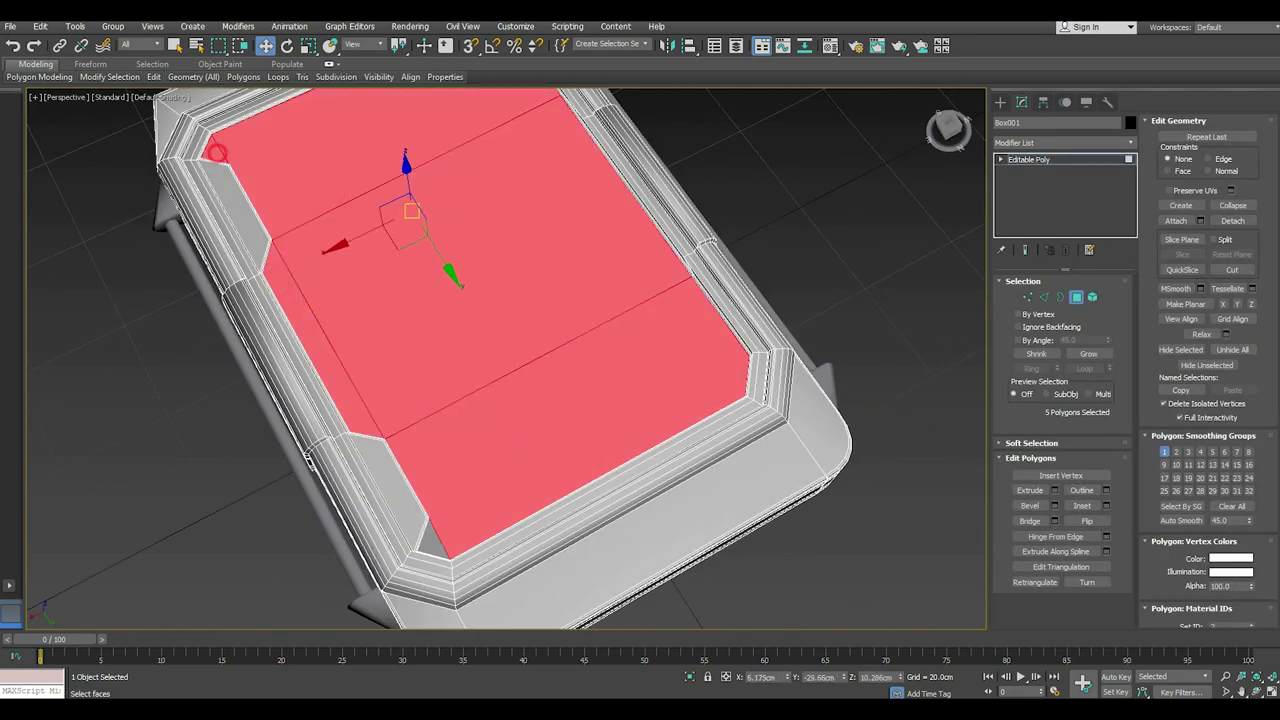
ctrl+click(432, 546)
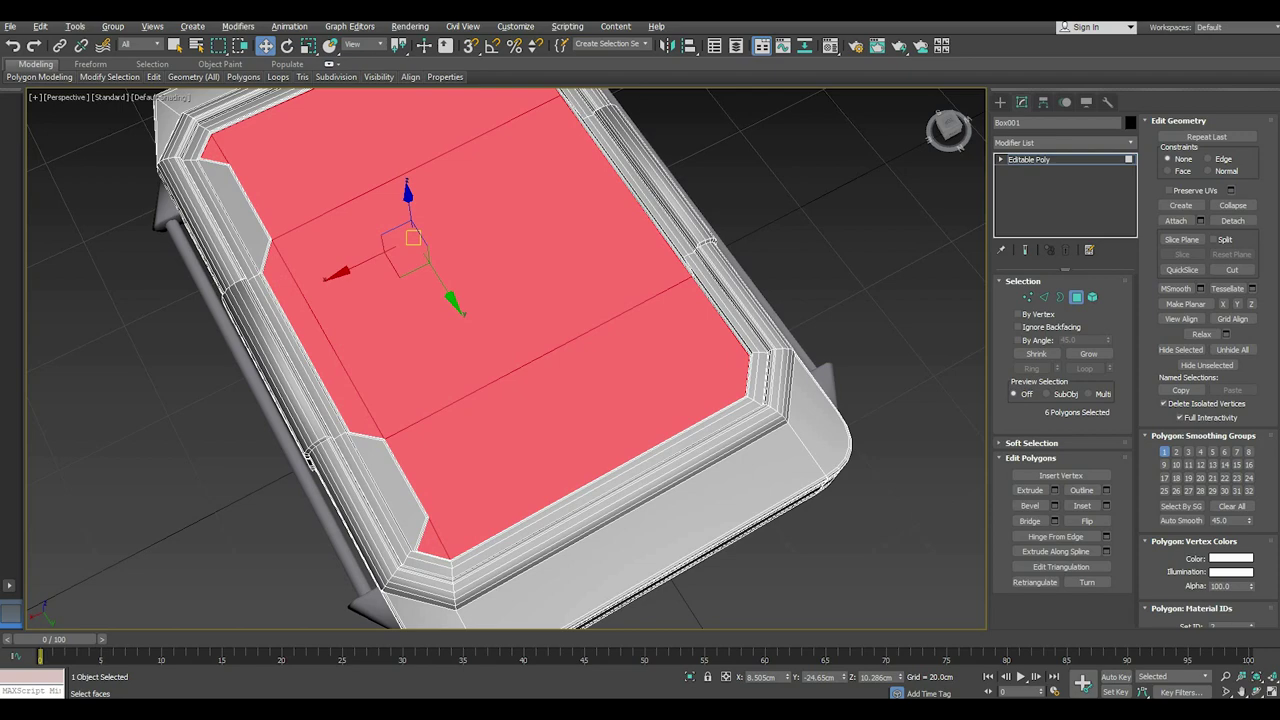
alt+middle_drag(500, 360, 500, 330)
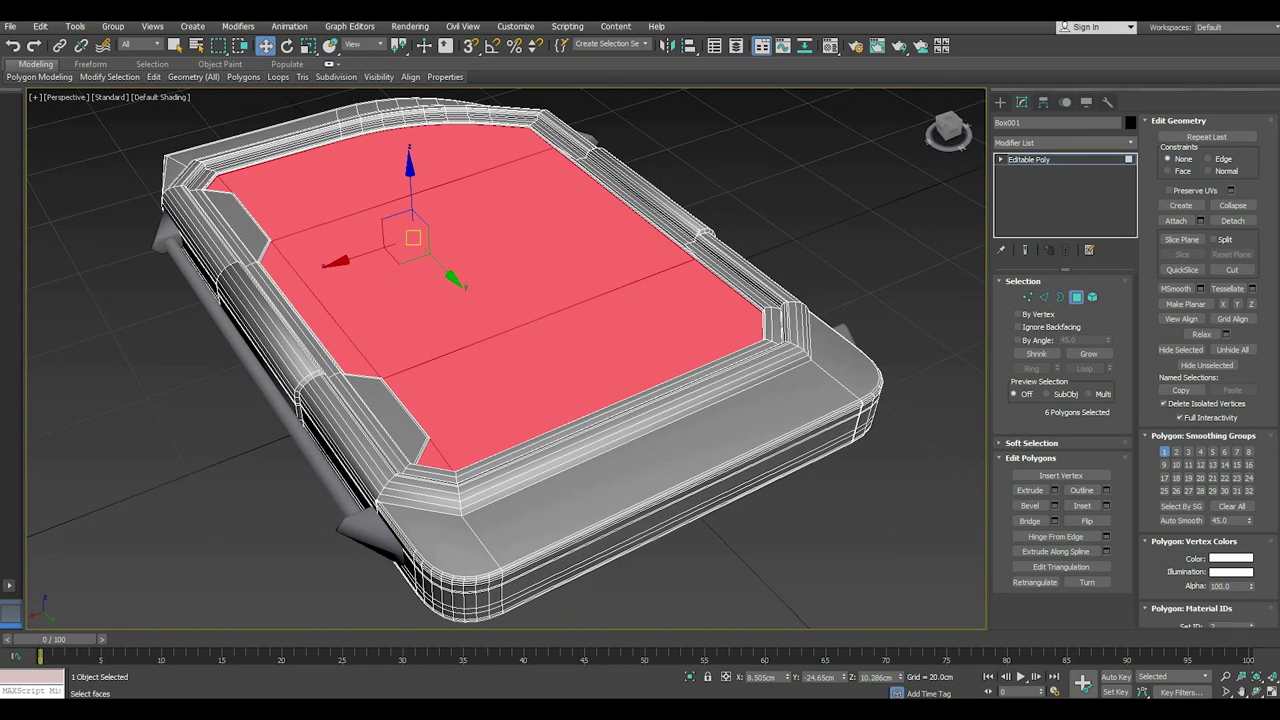
Leave polygon editing and add an Unwrap UVW modifier to Box001.
click(1030, 159)
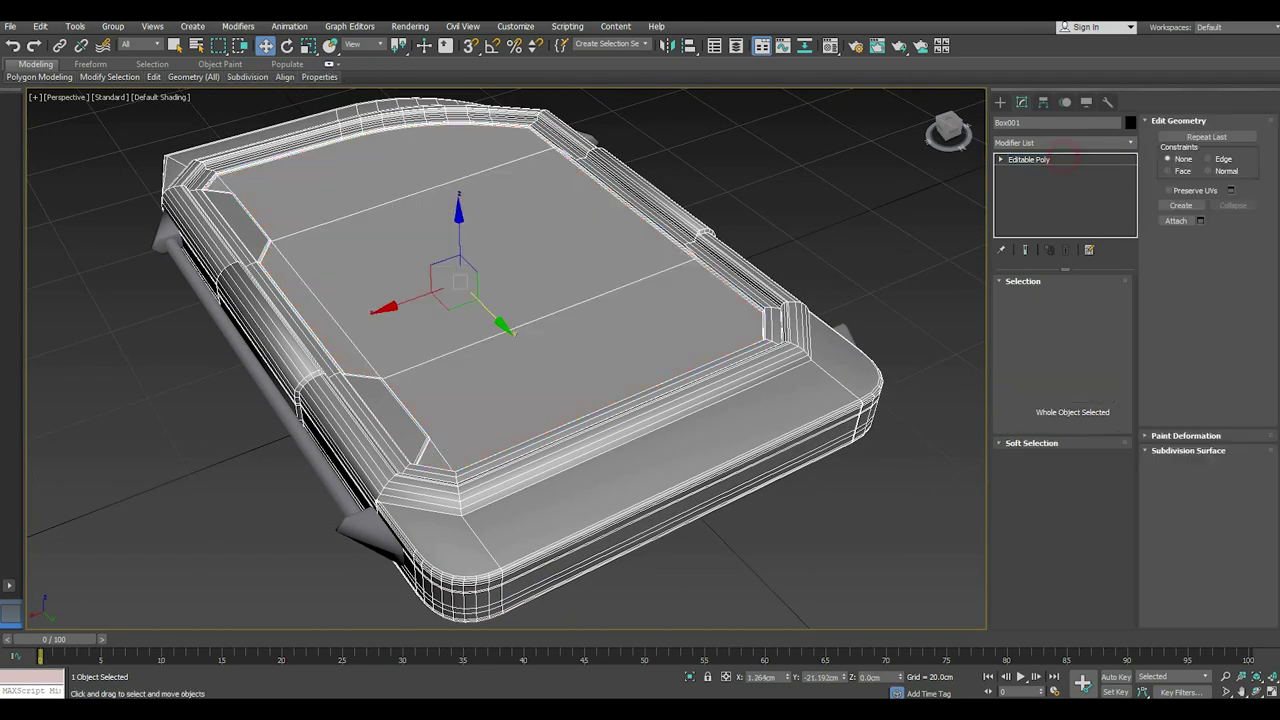
click(1065, 142)
scroll(1065, 420, down, 10)
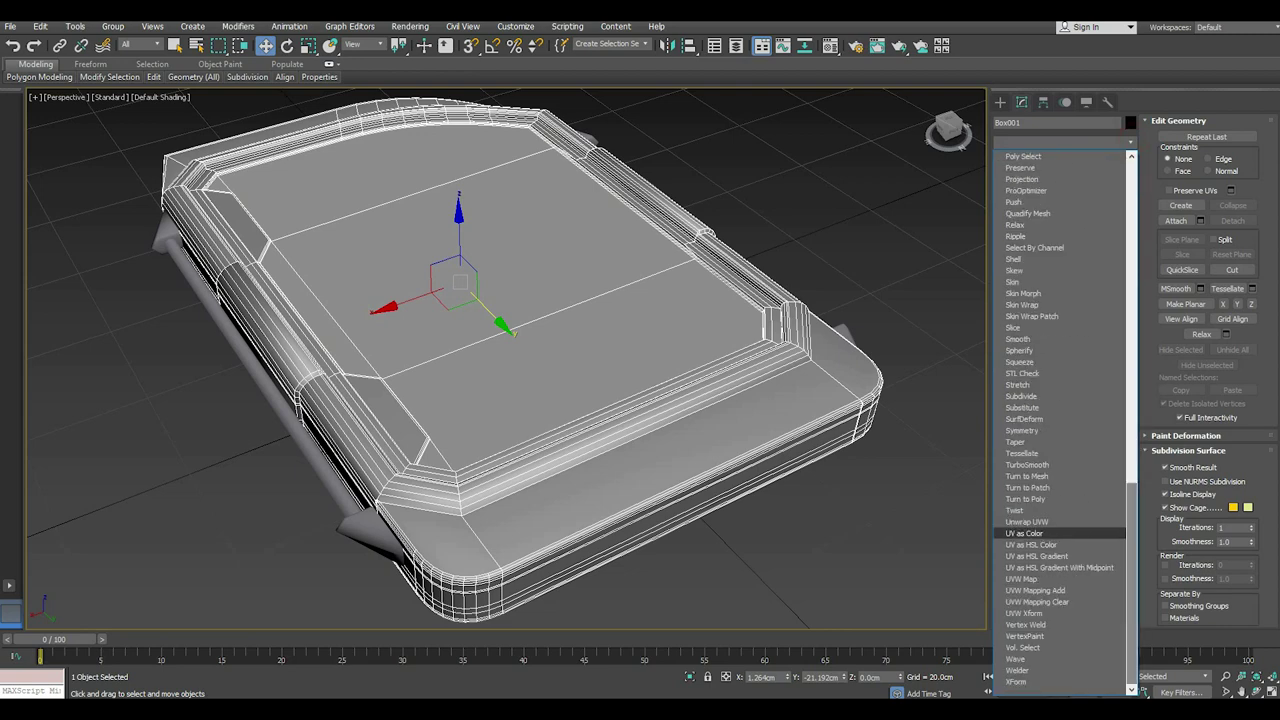
click(1030, 522)
In the UV editor, select the panel's top element, invert the selection, then clear it.
click(1061, 562)
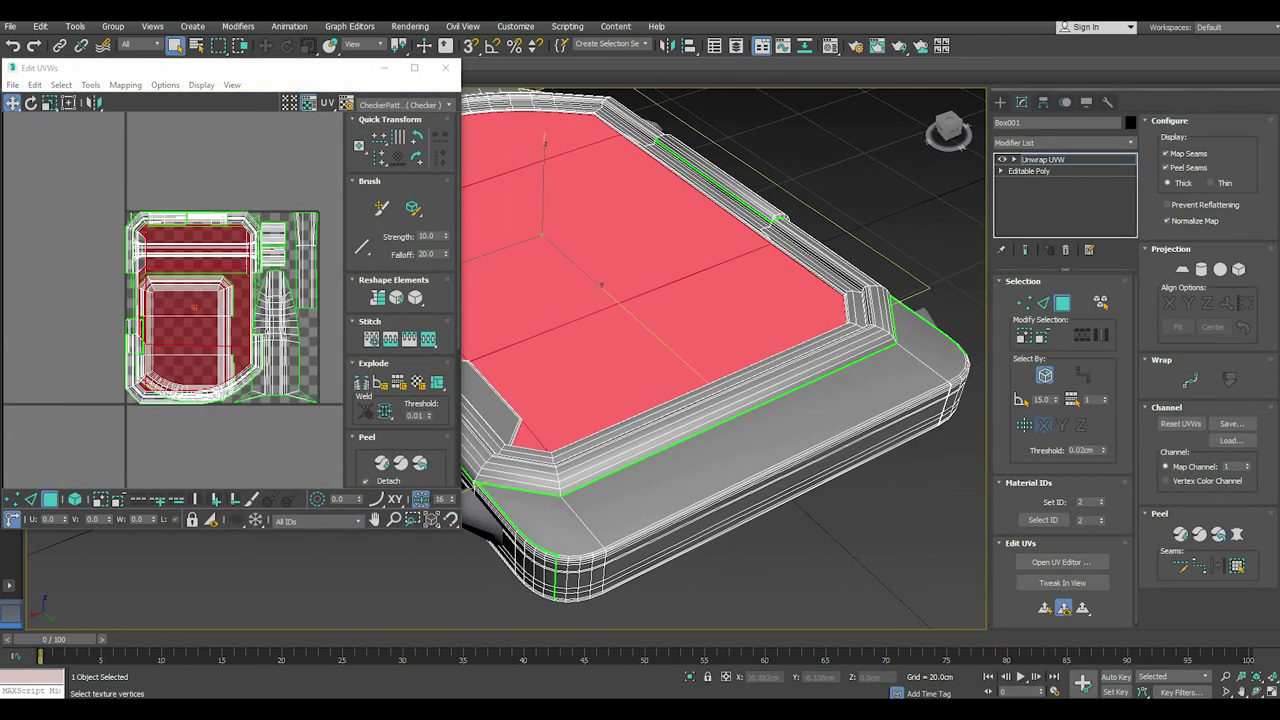
scroll(230, 300, up, 3)
click(75, 498)
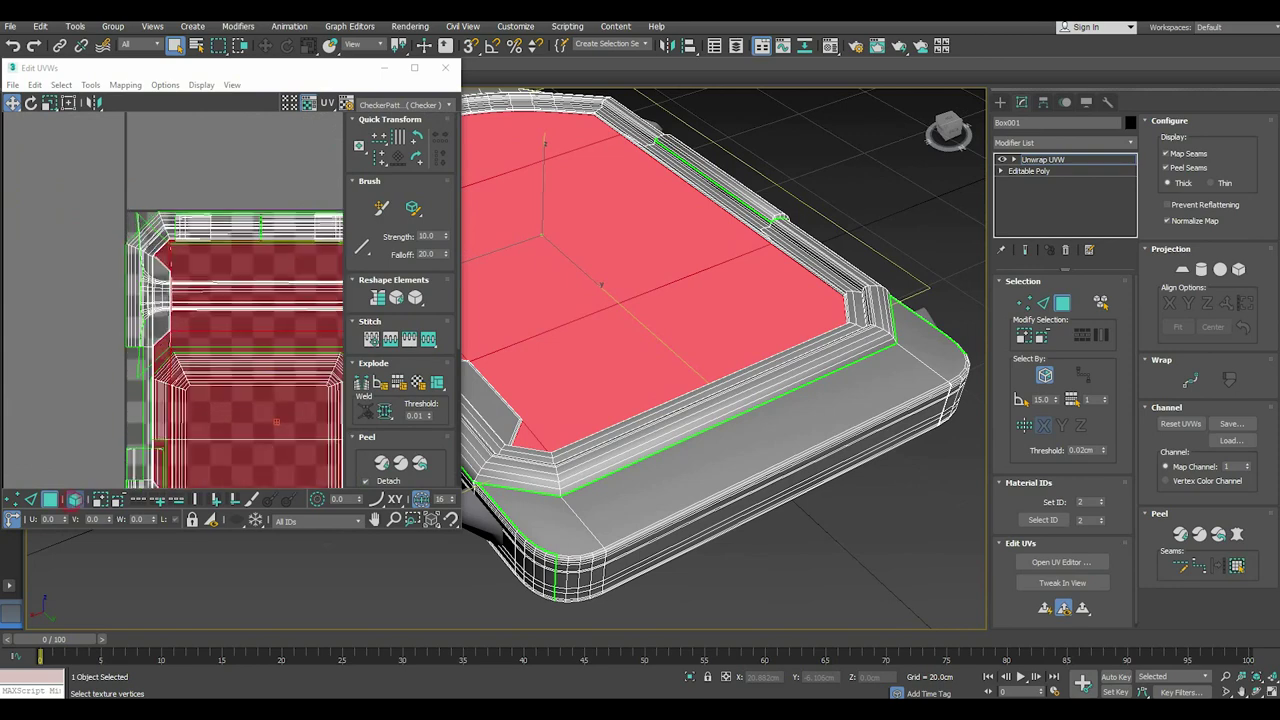
click(170, 260)
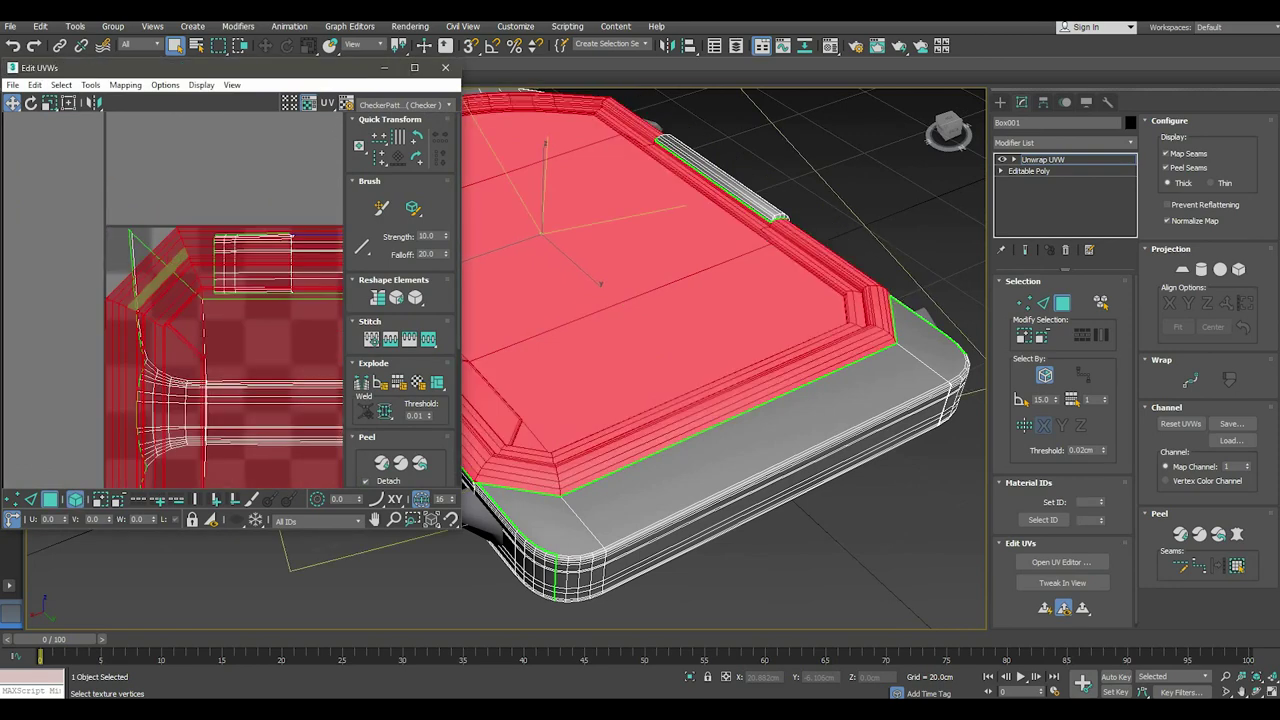
scroll(225, 300, down, 3)
scroll(750, 405, down, 5)
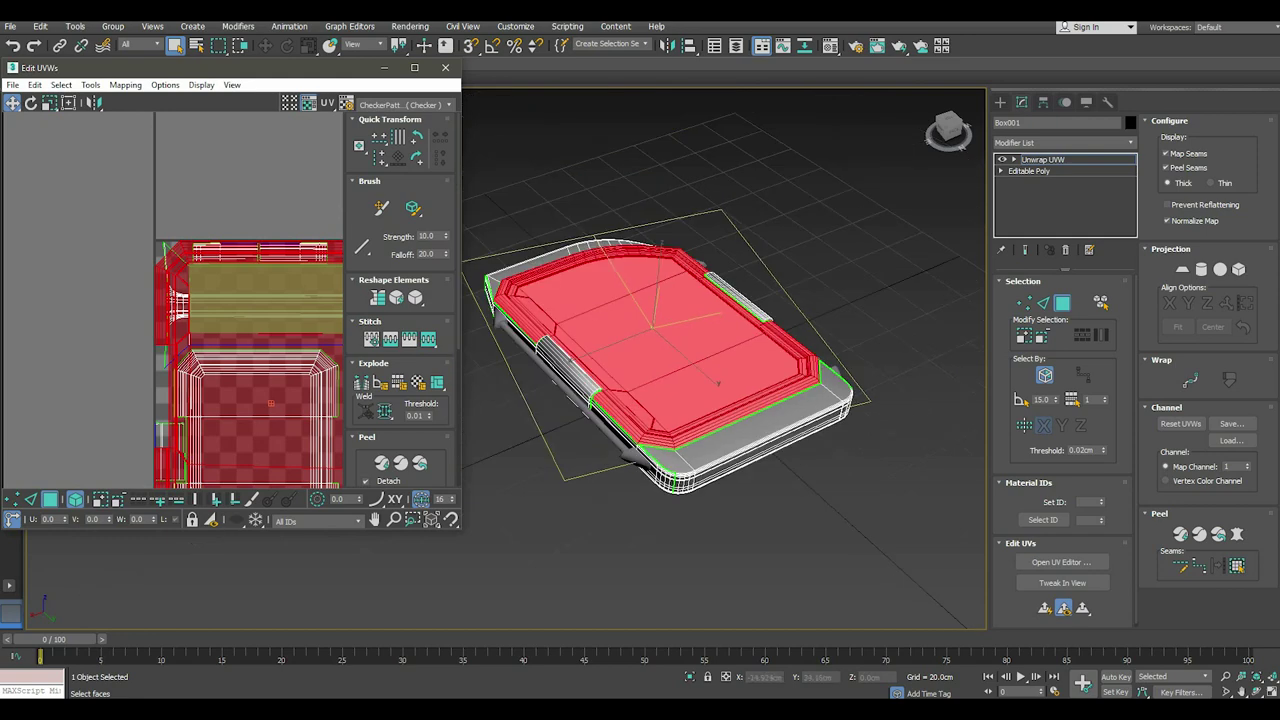
alt+middle_drag(720, 380, 724, 415)
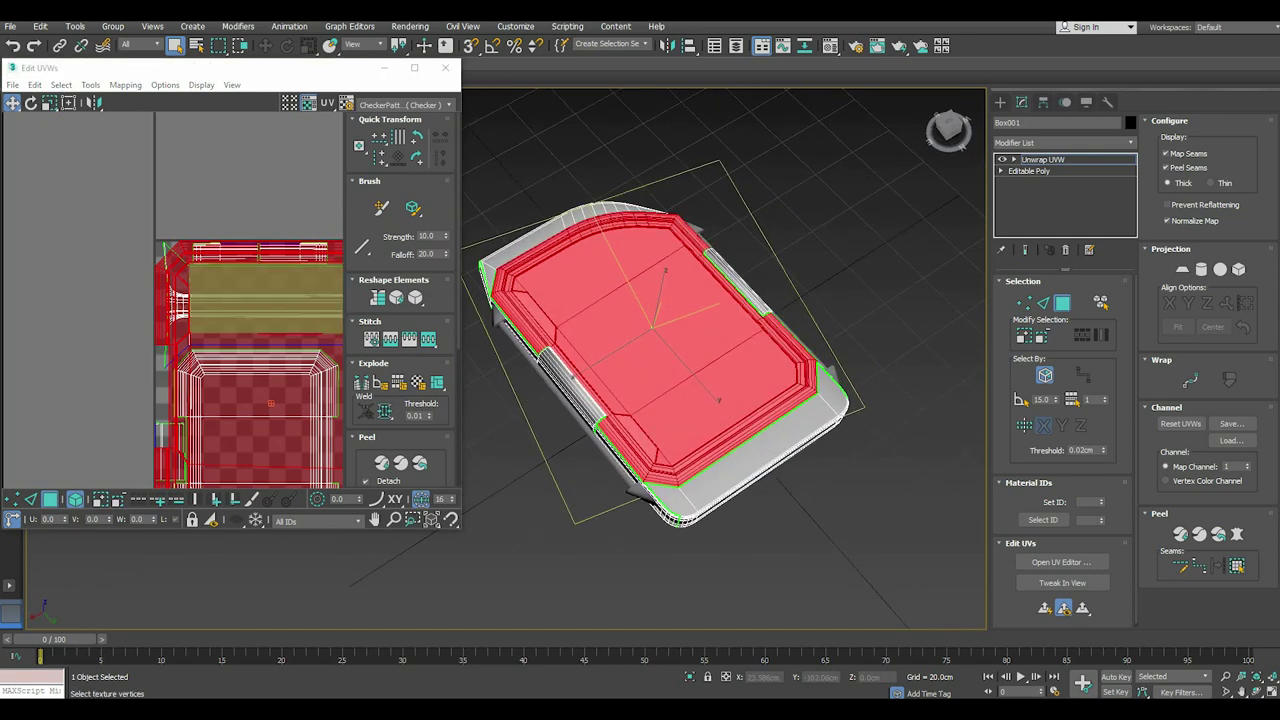
key(ctrl+i)
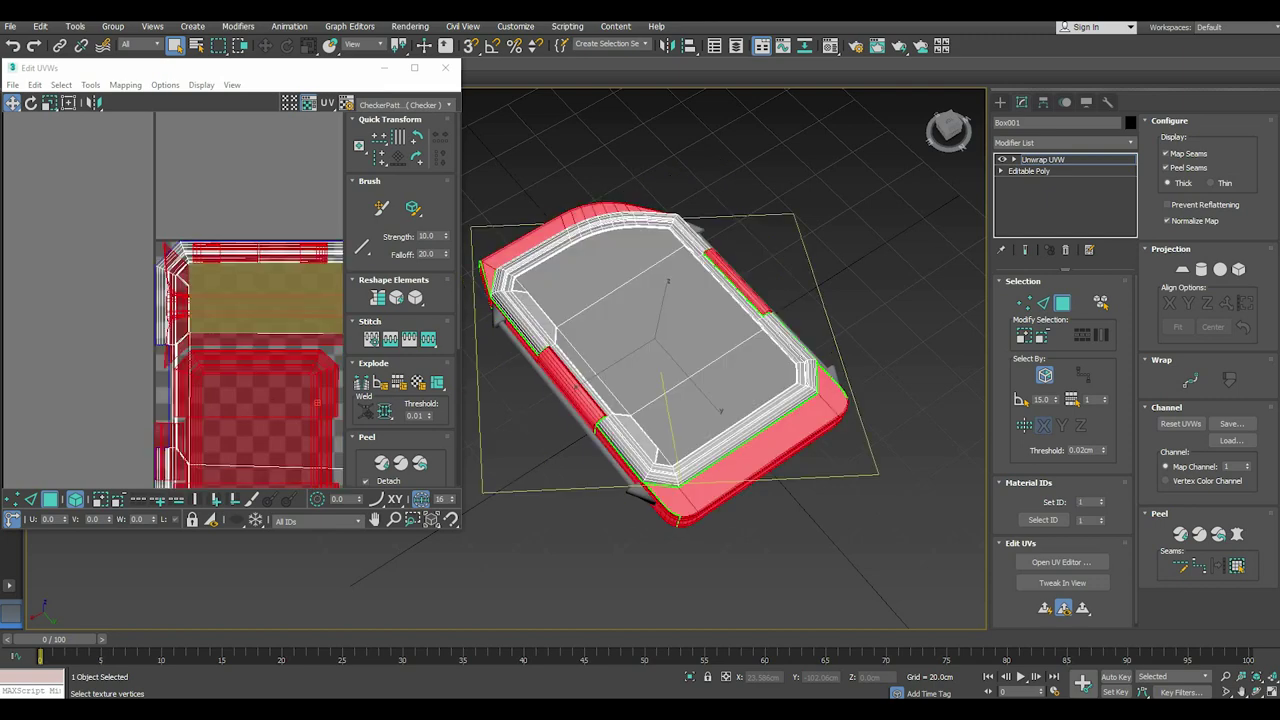
right_click(212, 282)
click(240, 264)
Select the top face's bottom, middle and top parts and Break them along a new seam.
middle_drag(229, 275, 222, 275)
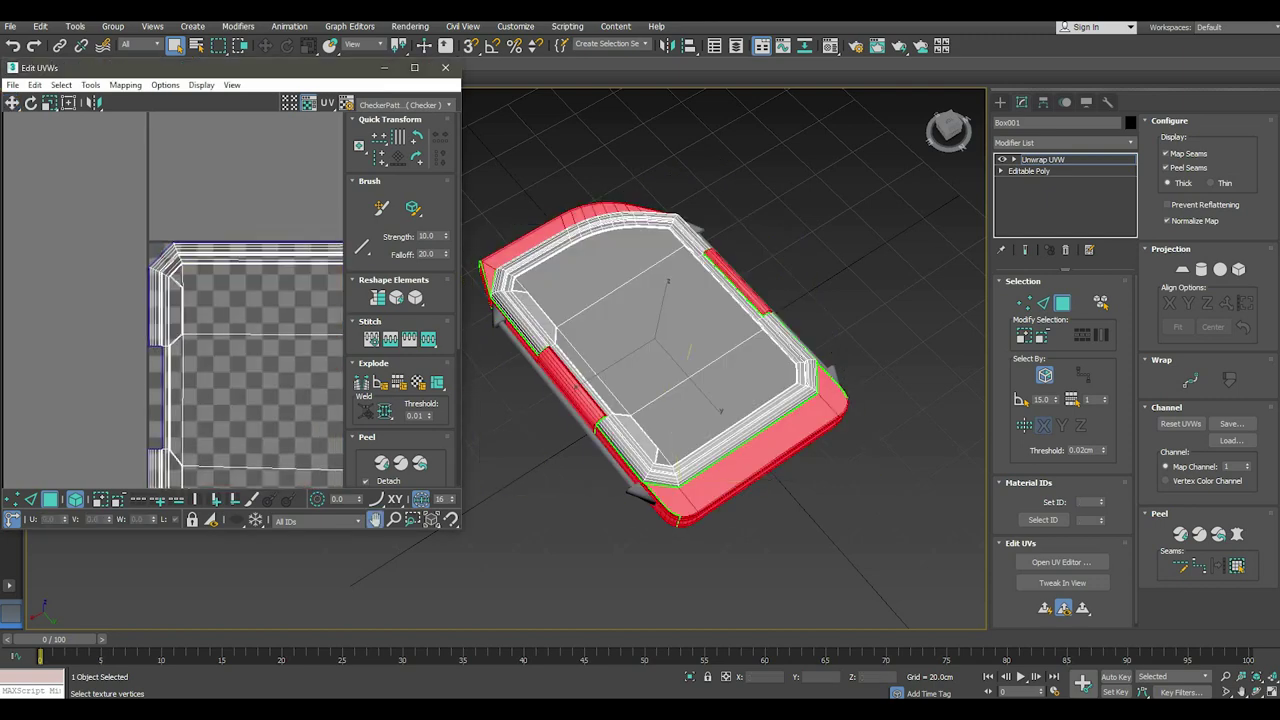
scroll(130, 292, down, 3)
click(128, 290)
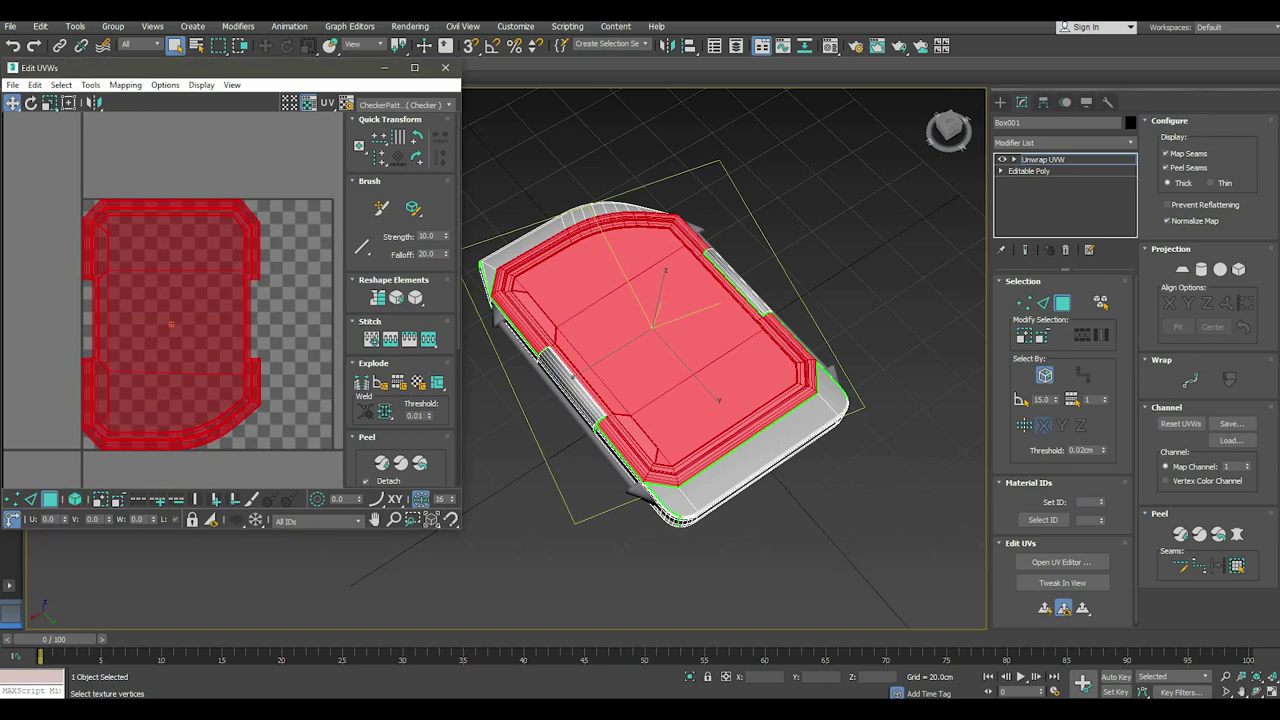
click(276, 430)
click(175, 402)
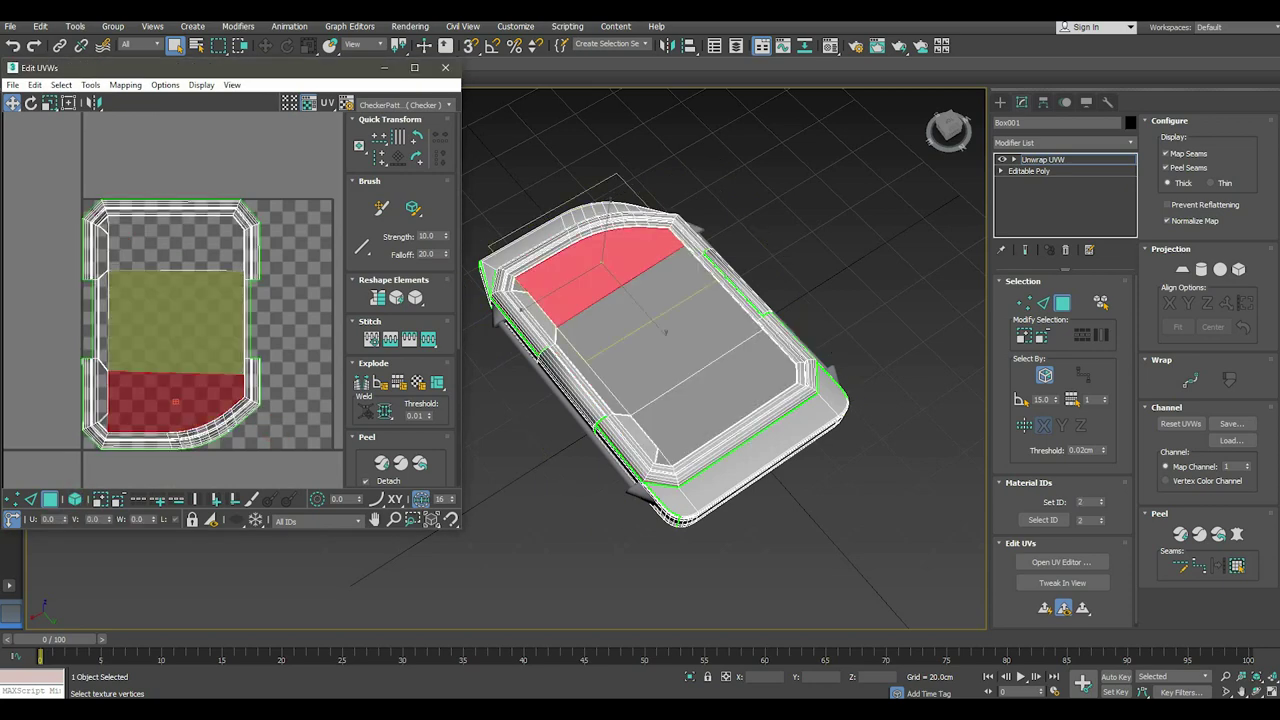
ctrl+click(180, 320)
ctrl+click(163, 250)
scroll(108, 240, up, 3)
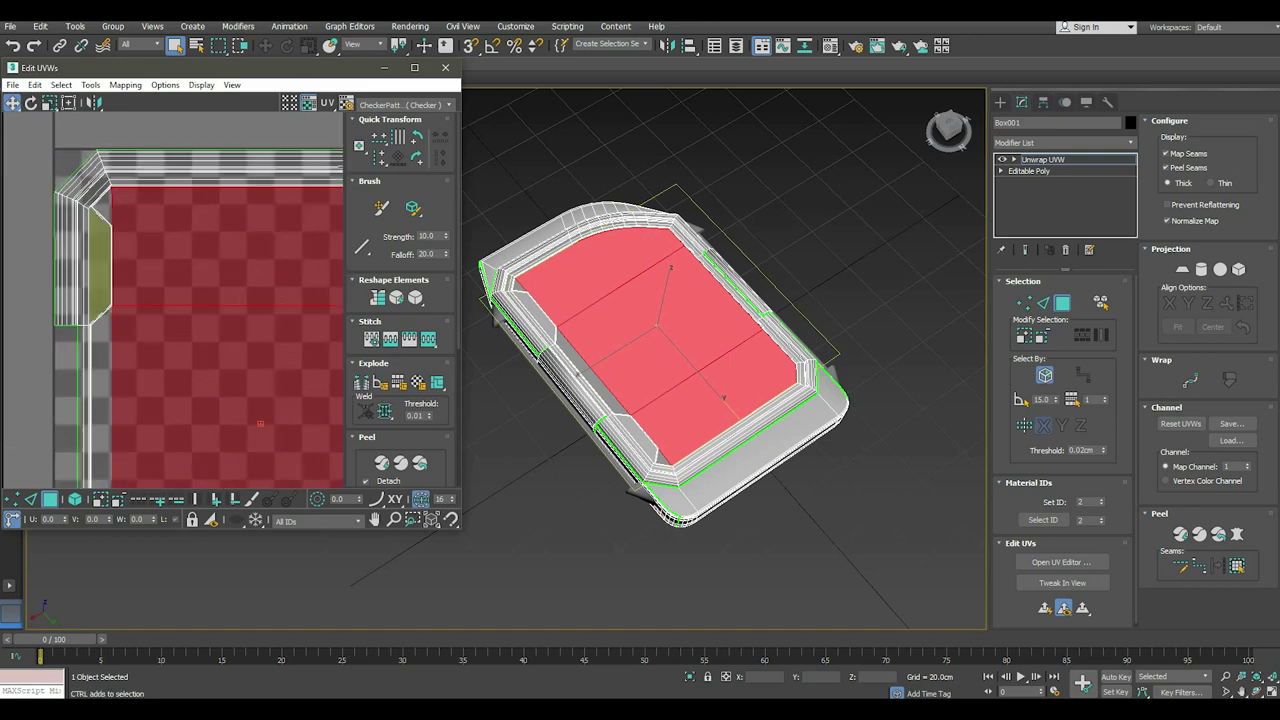
scroll(110, 245, down, 3)
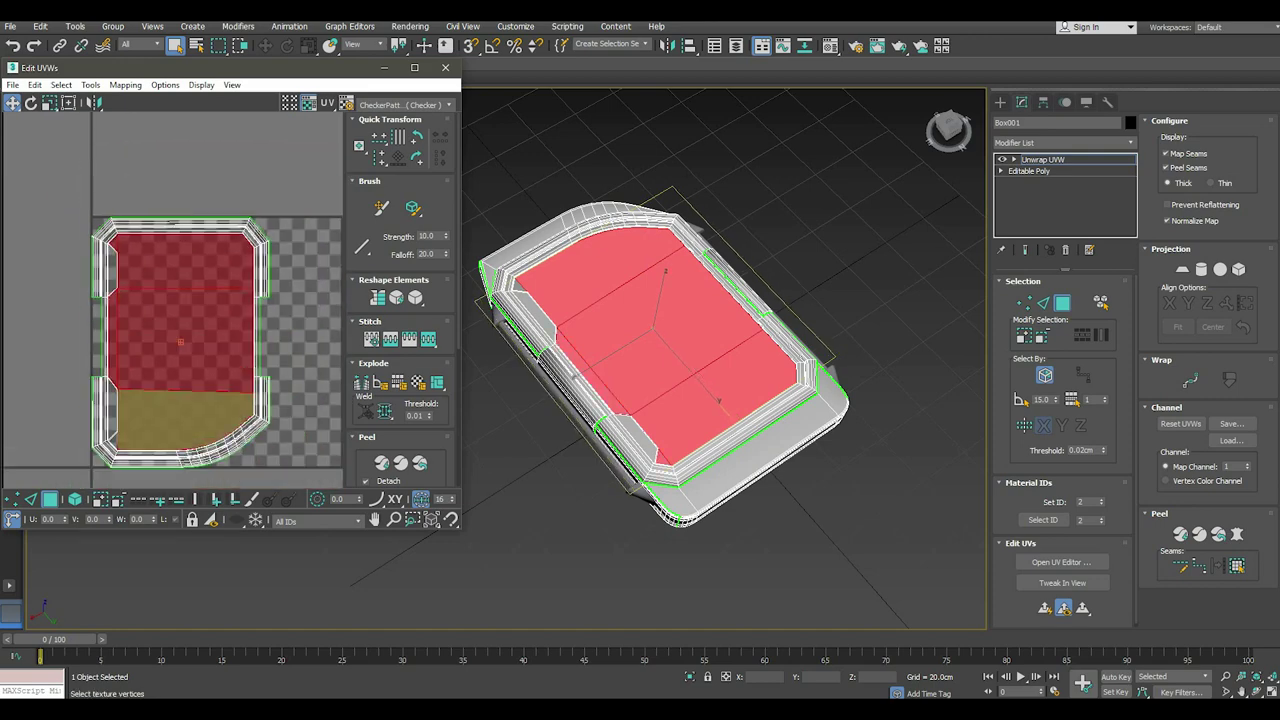
scroll(100, 353, up, 3)
scroll(100, 353, down, 3)
right_click(172, 358)
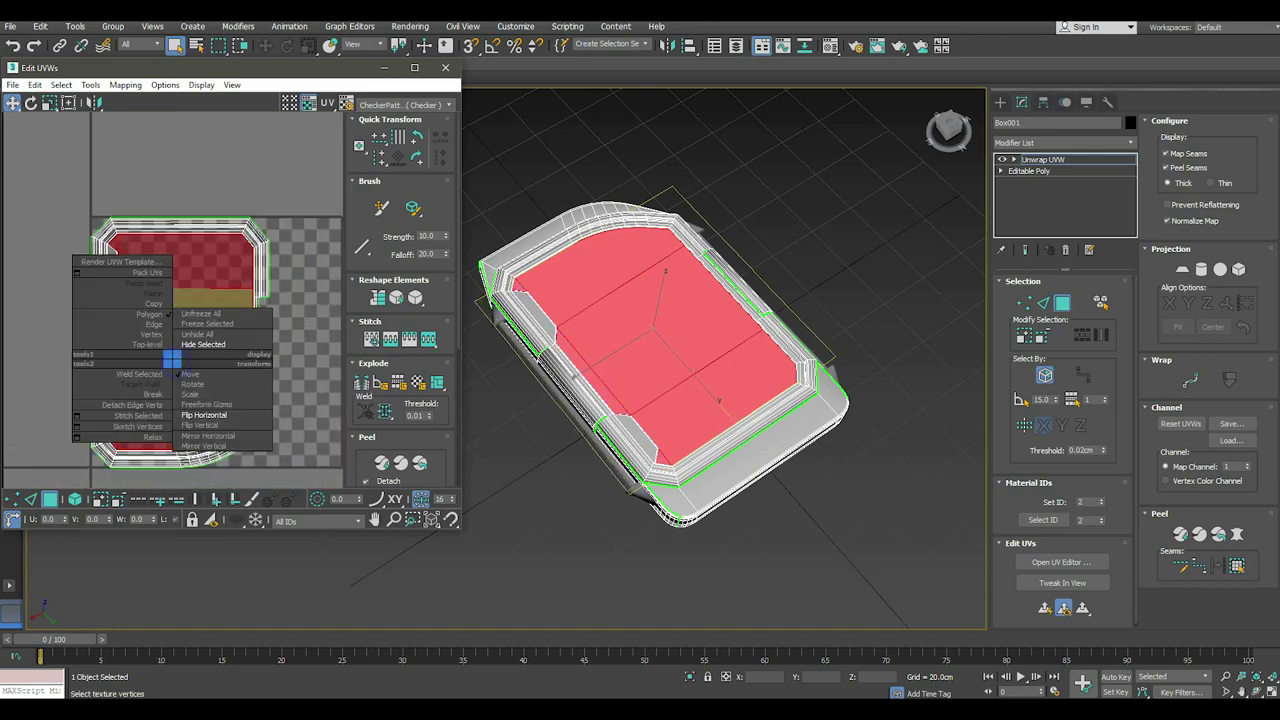
click(152, 394)
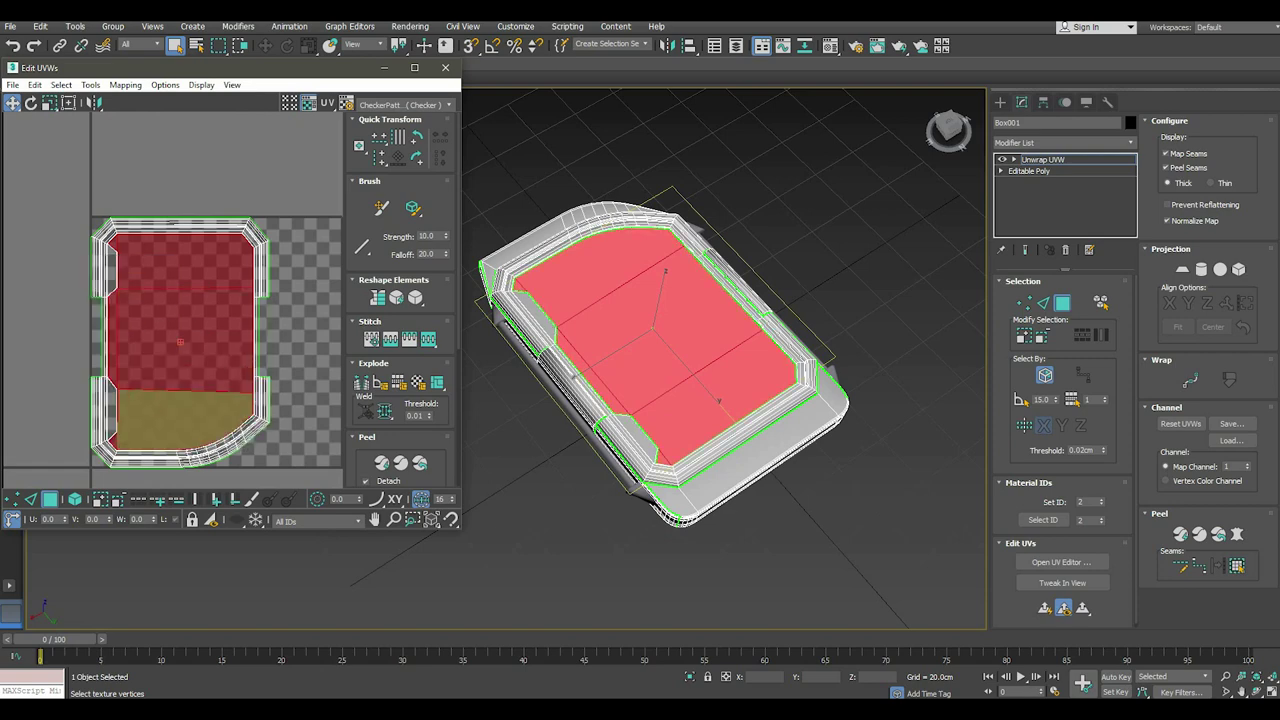
alt+middle_drag(700, 400, 610, 404)
In edge mode, select the vertical edge at the trim corner and split the UVs there.
scroll(545, 340, up, 6)
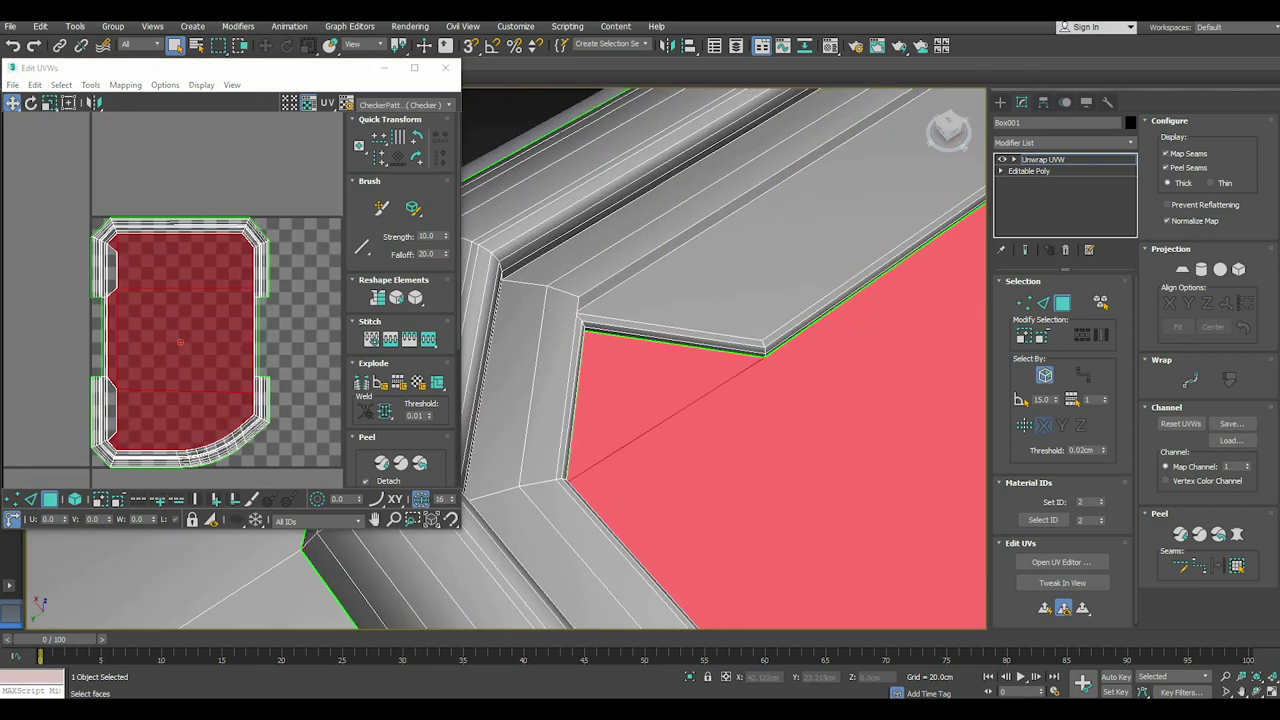
scroll(110, 420, up, 4)
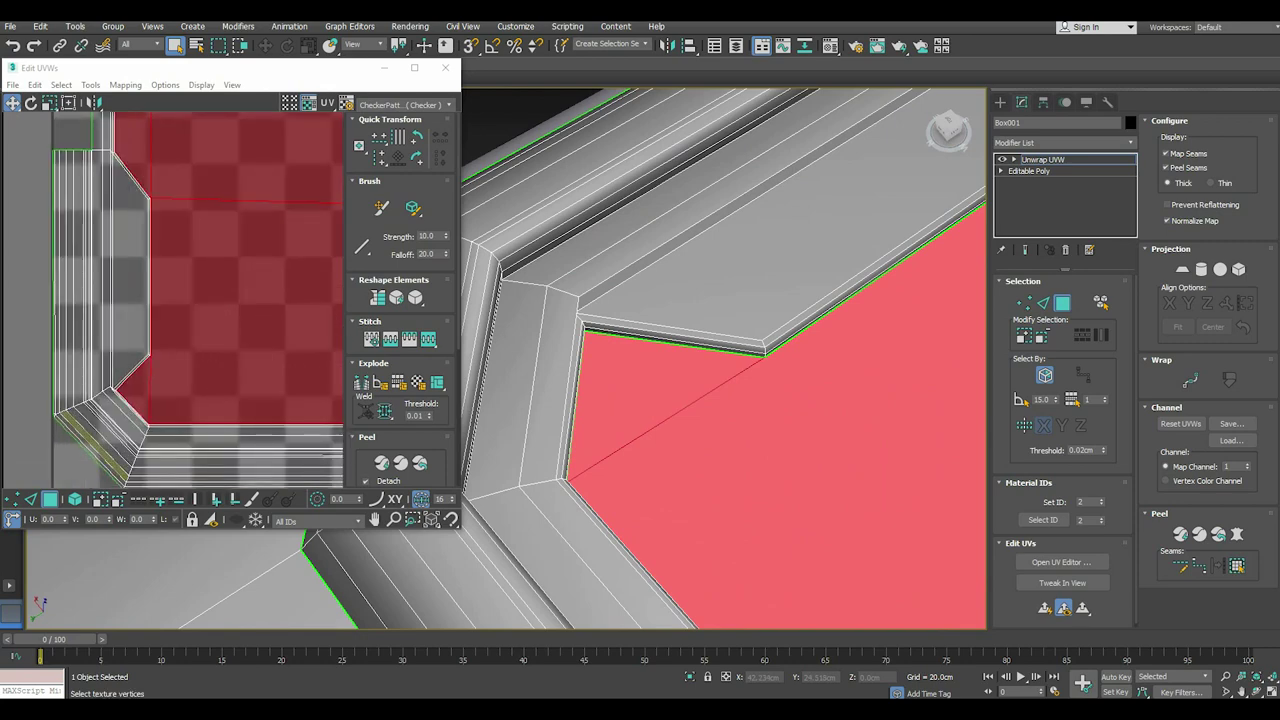
click(31, 499)
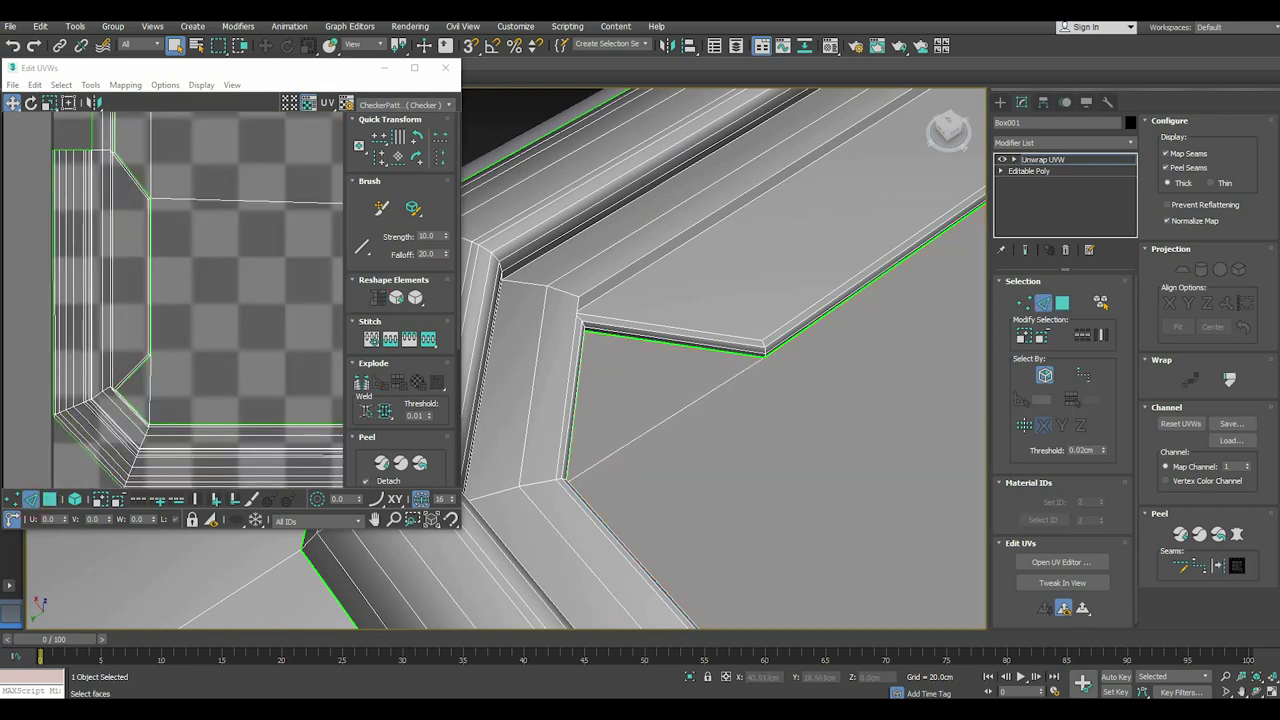
click(546, 252)
scroll(108, 420, down, 4)
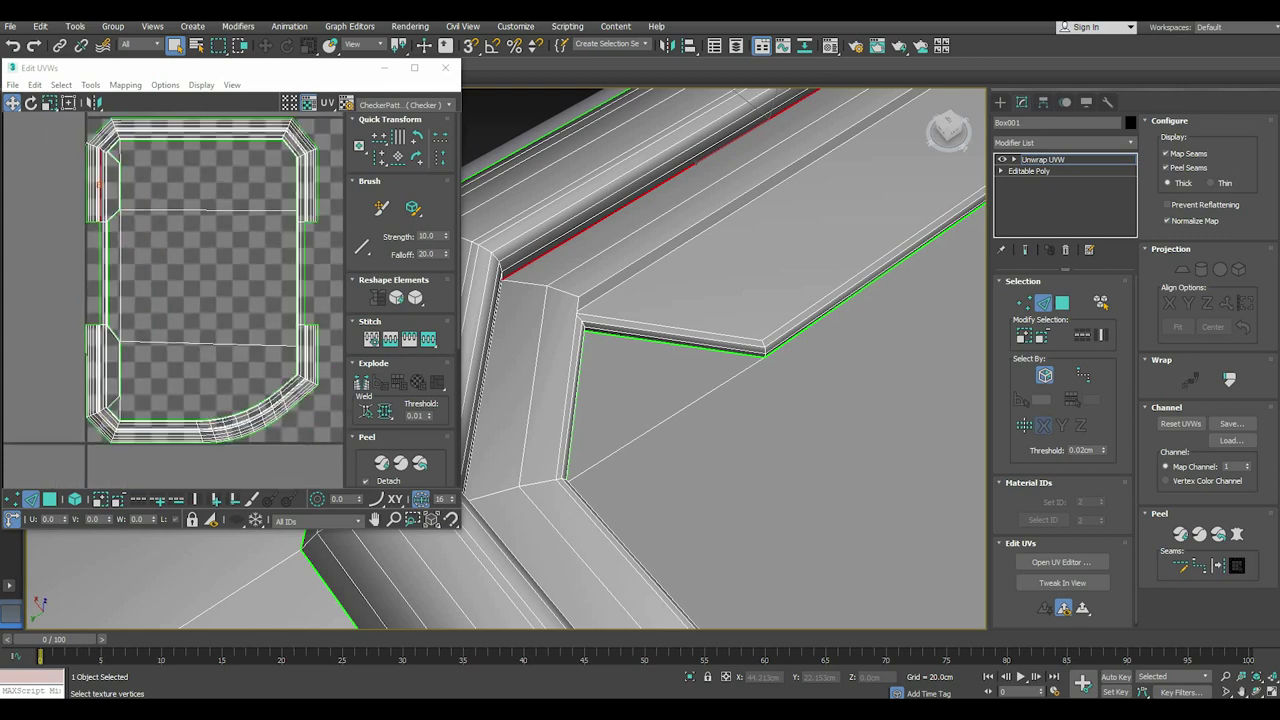
scroll(133, 178, up, 5)
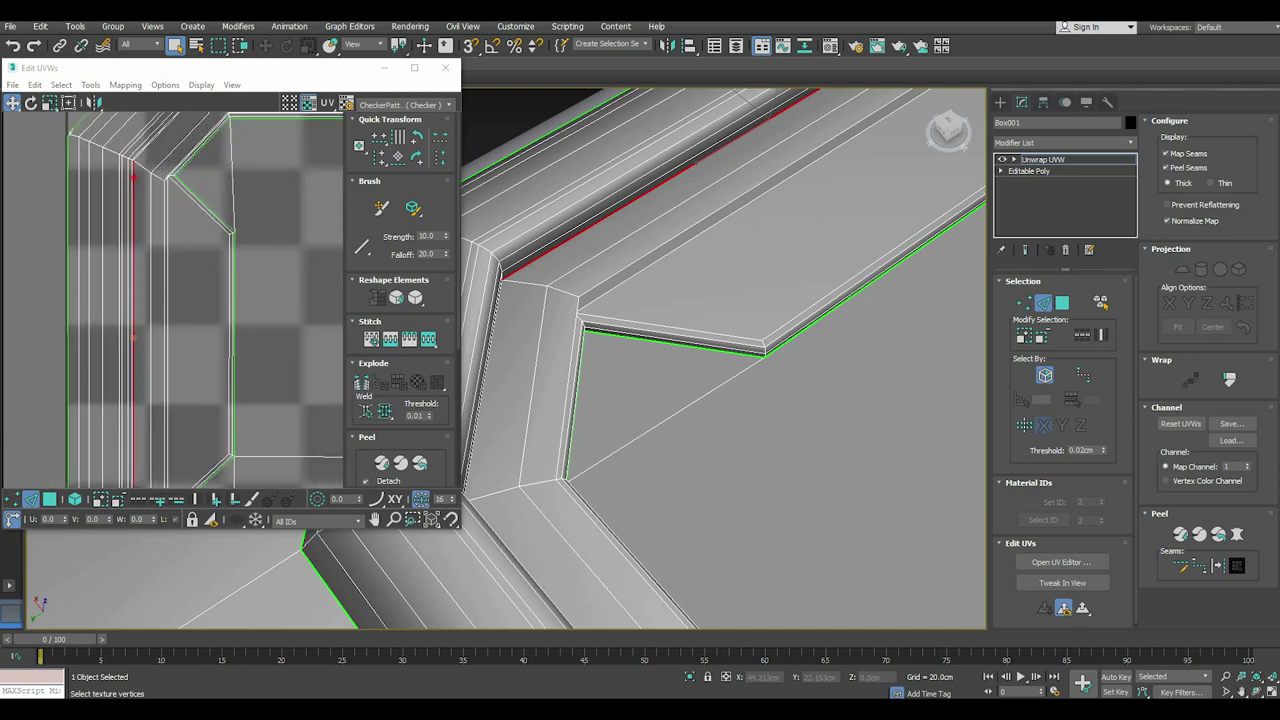
click(133, 178)
right_click(133, 176)
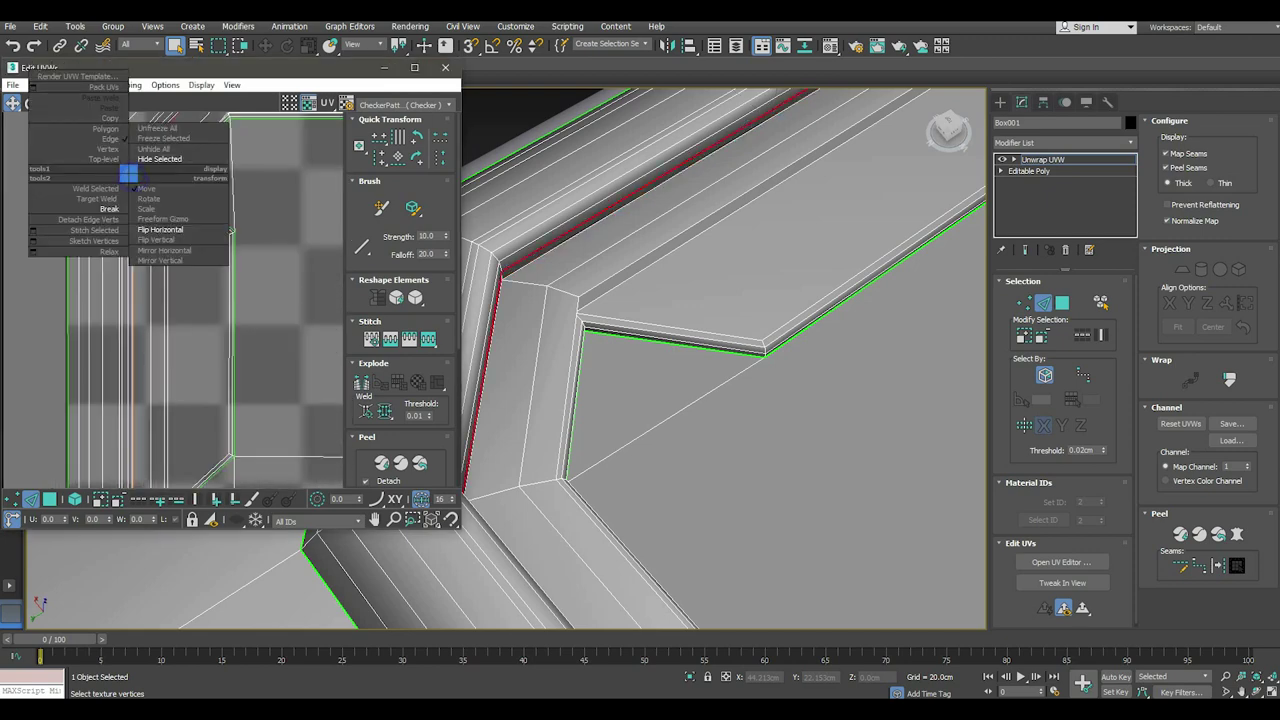
click(130, 216)
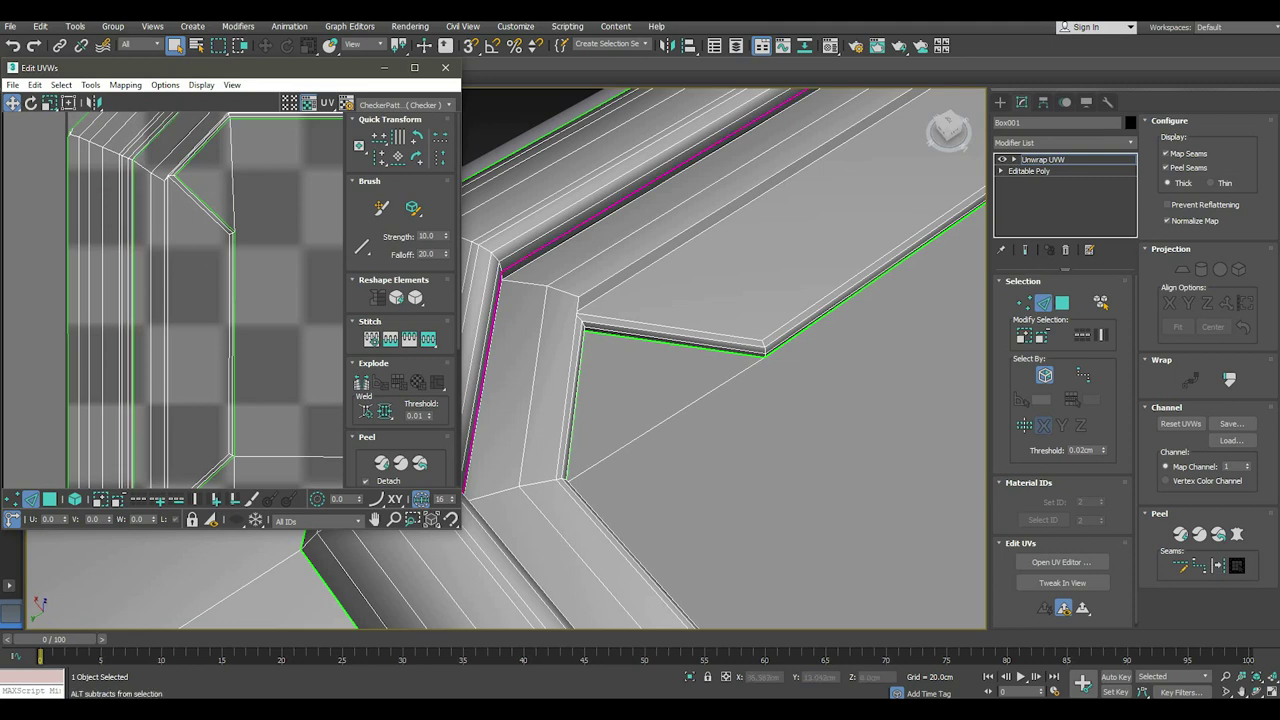
Undo twice, redo once, then split the UVs along the next trim edge.
click(46, 252)
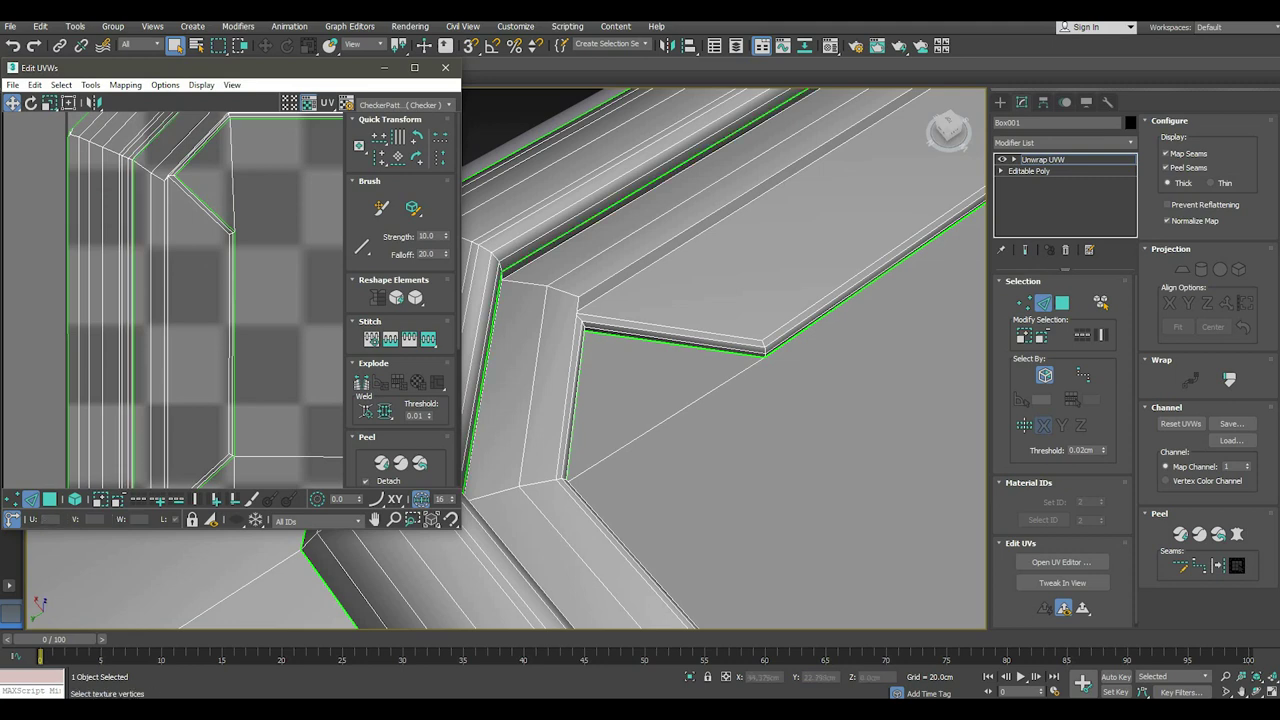
click(12, 45)
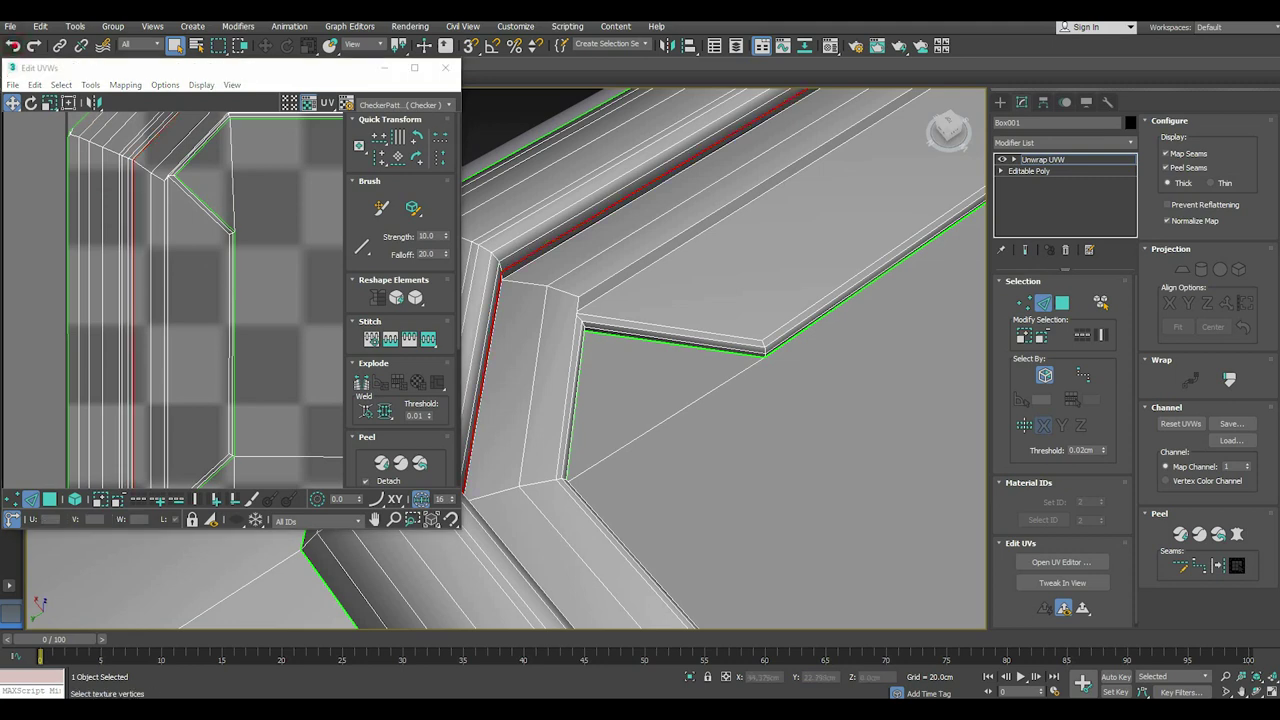
click(12, 45)
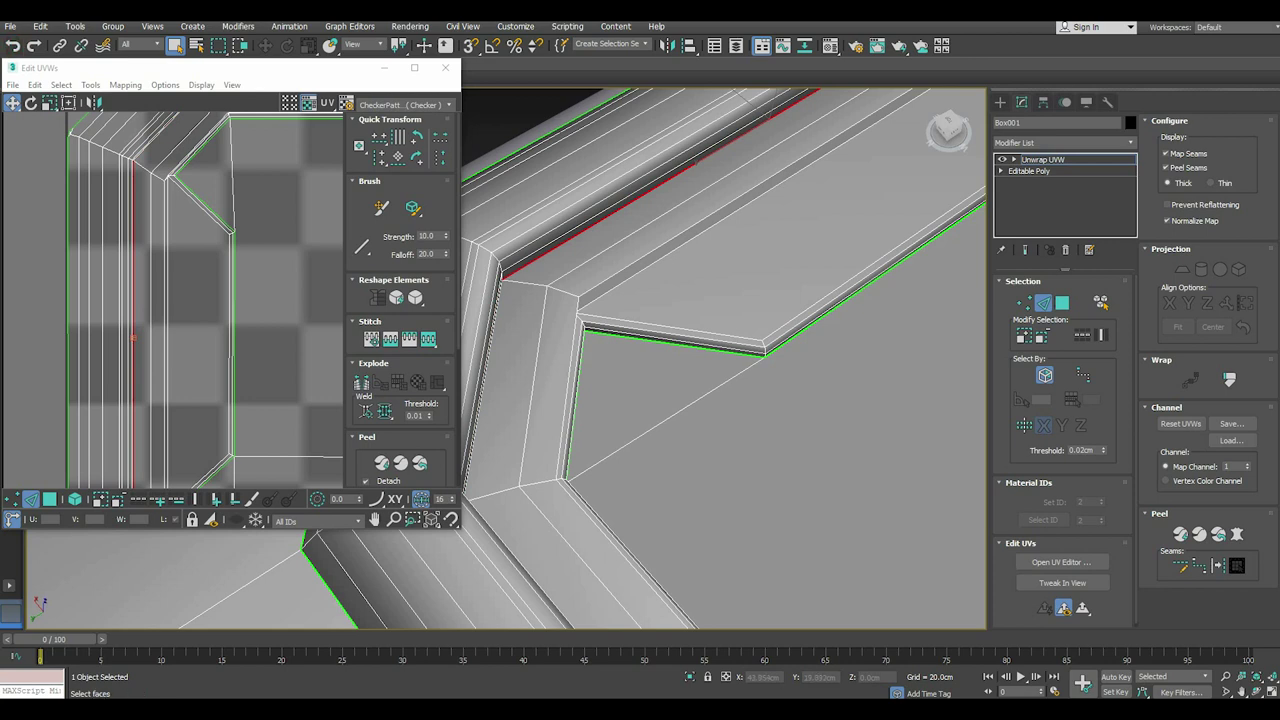
key(ctrl+y)
right_click(134, 289)
click(113, 316)
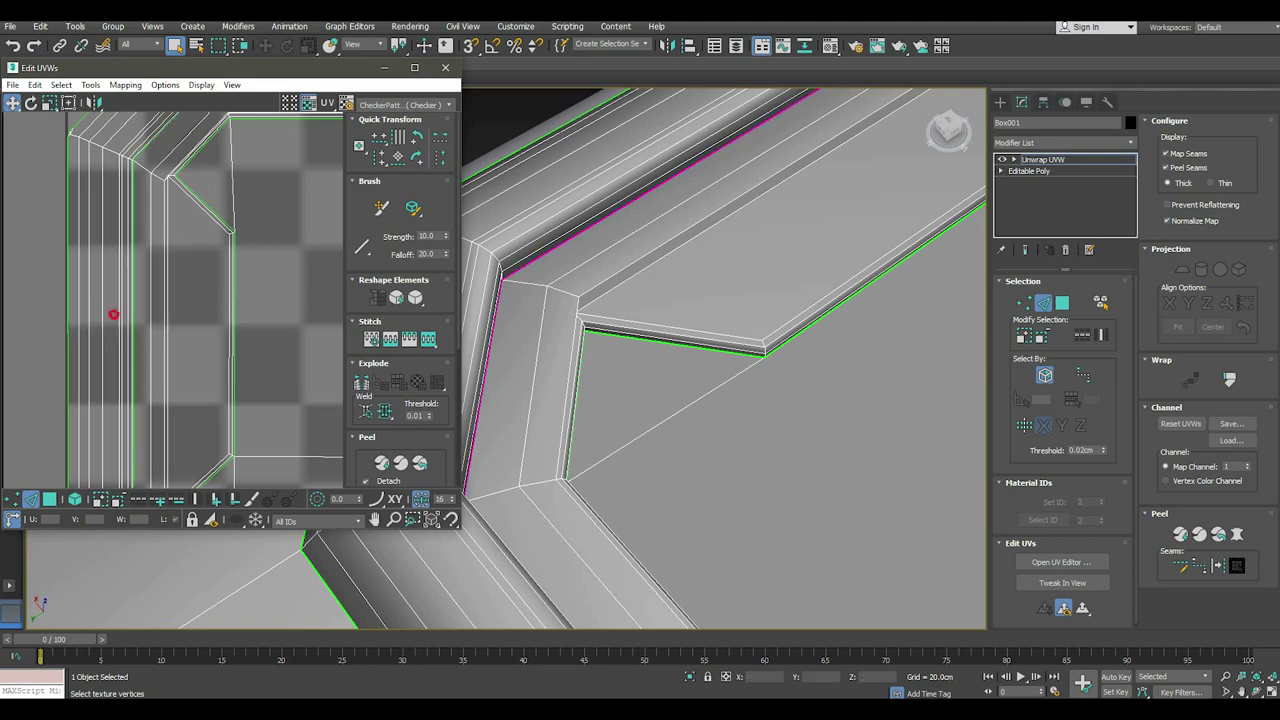
click(51, 277)
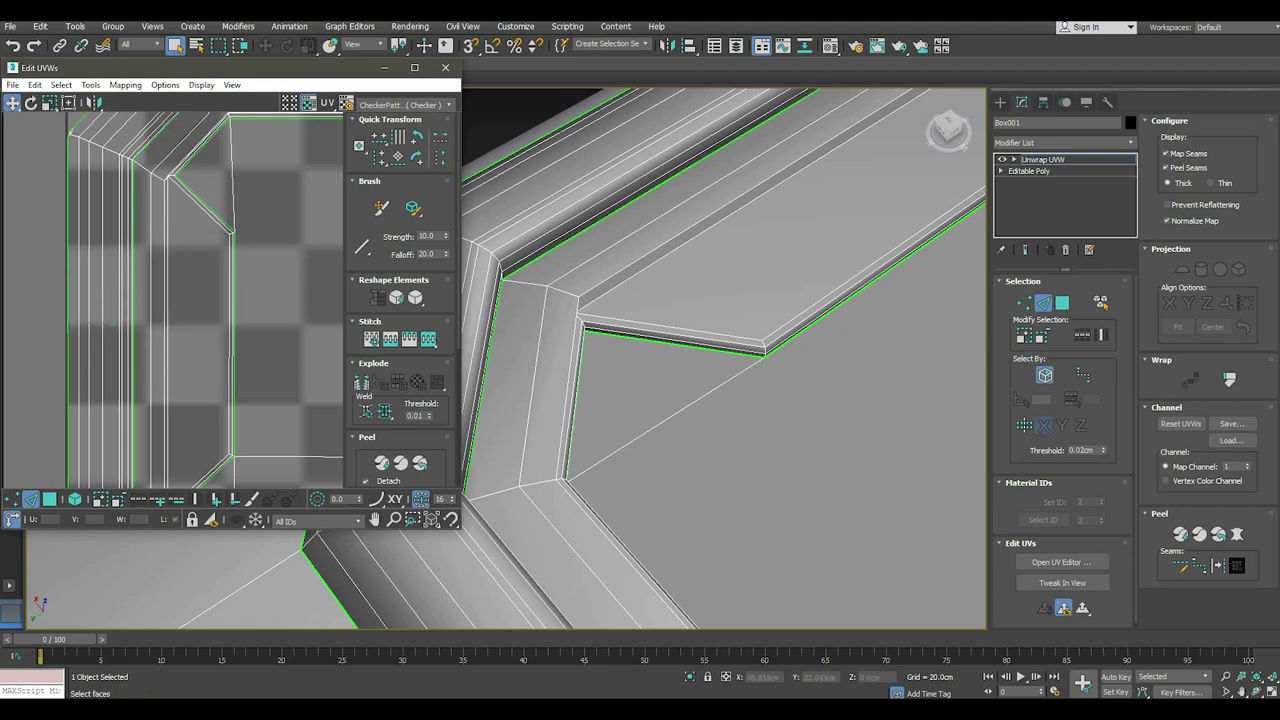
Select an edge on the trim bevel, check the trim corner, then clear the selection.
middle_drag(700, 350, 630, 410)
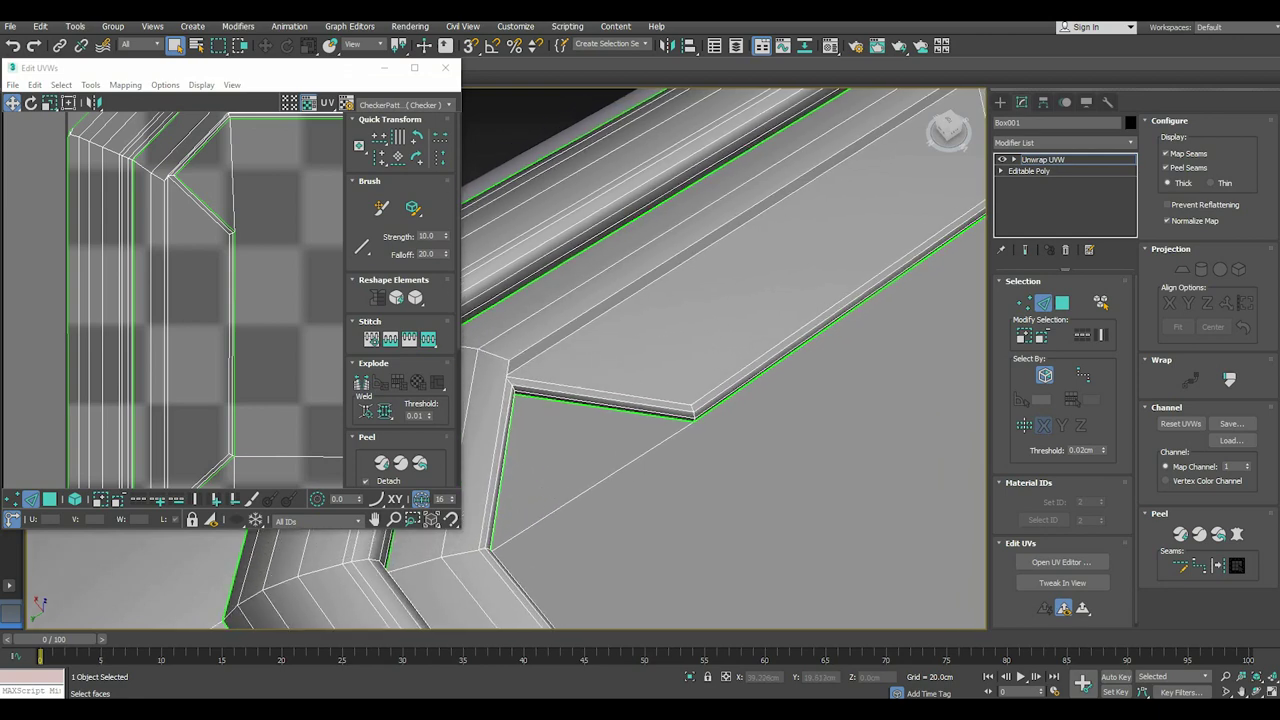
click(528, 360)
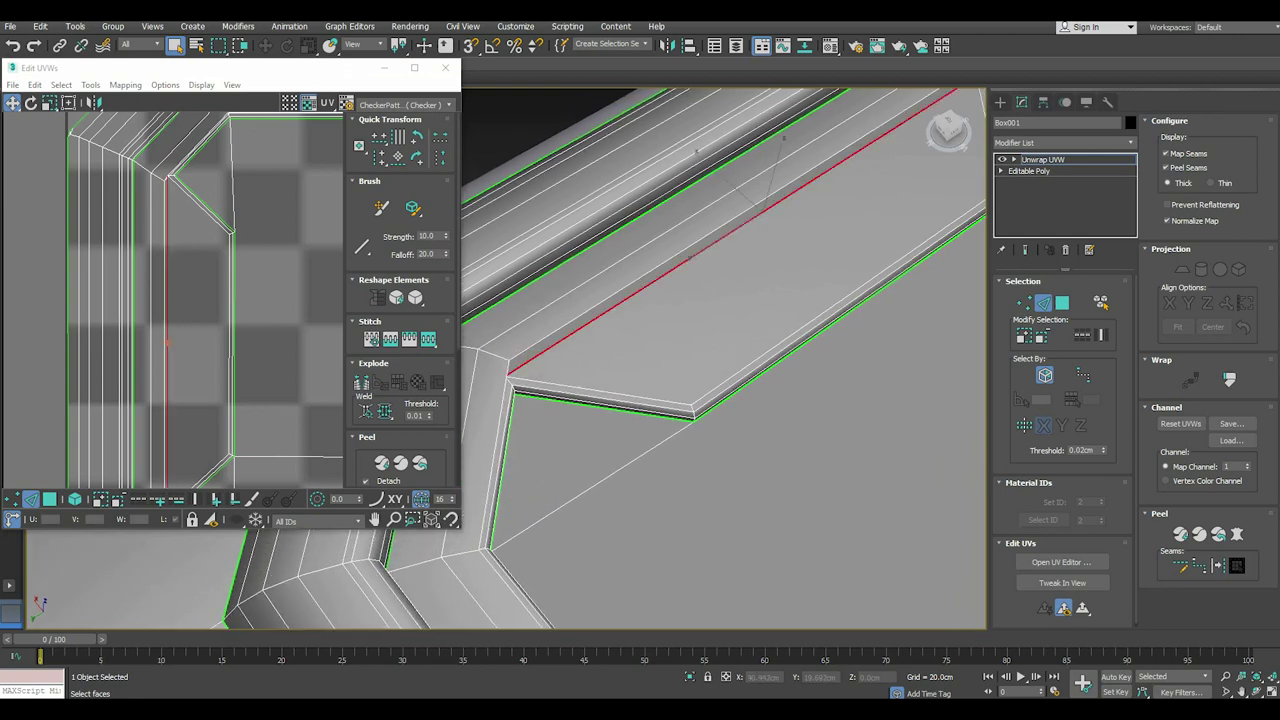
alt+middle_drag(528, 360, 660, 222)
click(26, 277)
scroll(26, 277, down, 4)
Select the whole trim UV island, apply a quick-menu command, and close Edit UVWs.
scroll(26, 277, down, 2)
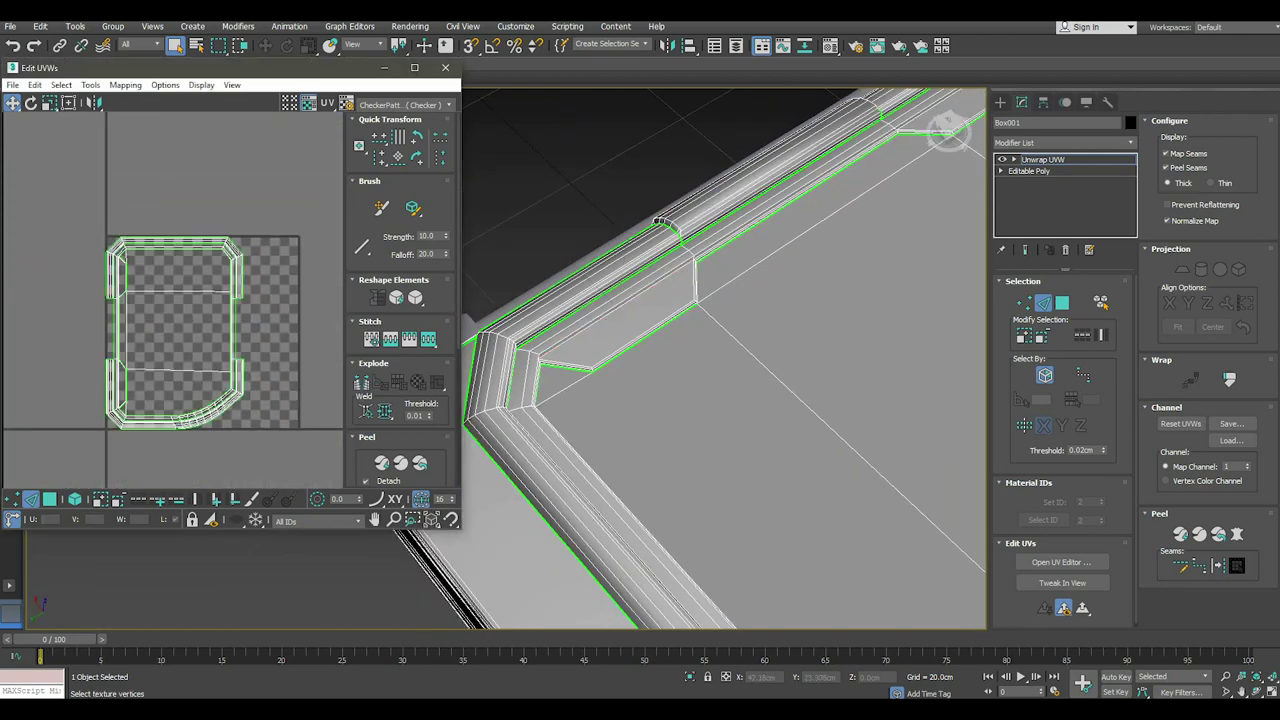
key(ctrl+a)
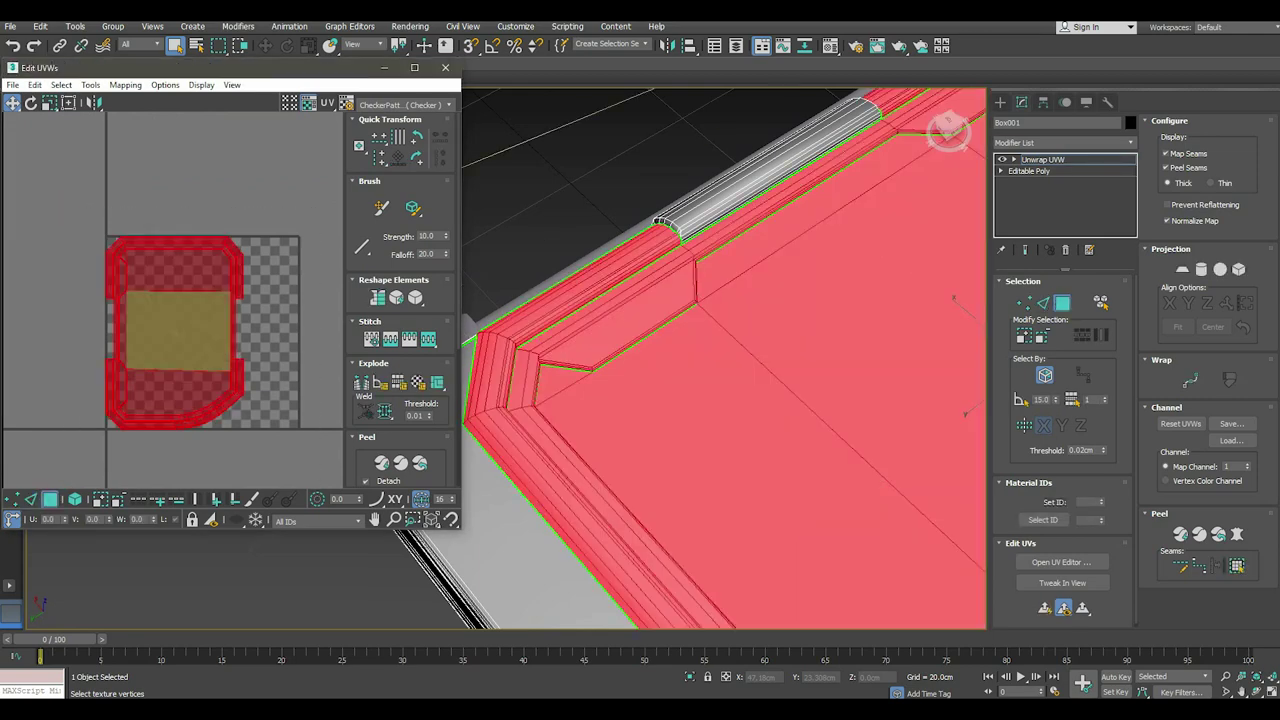
right_click(205, 322)
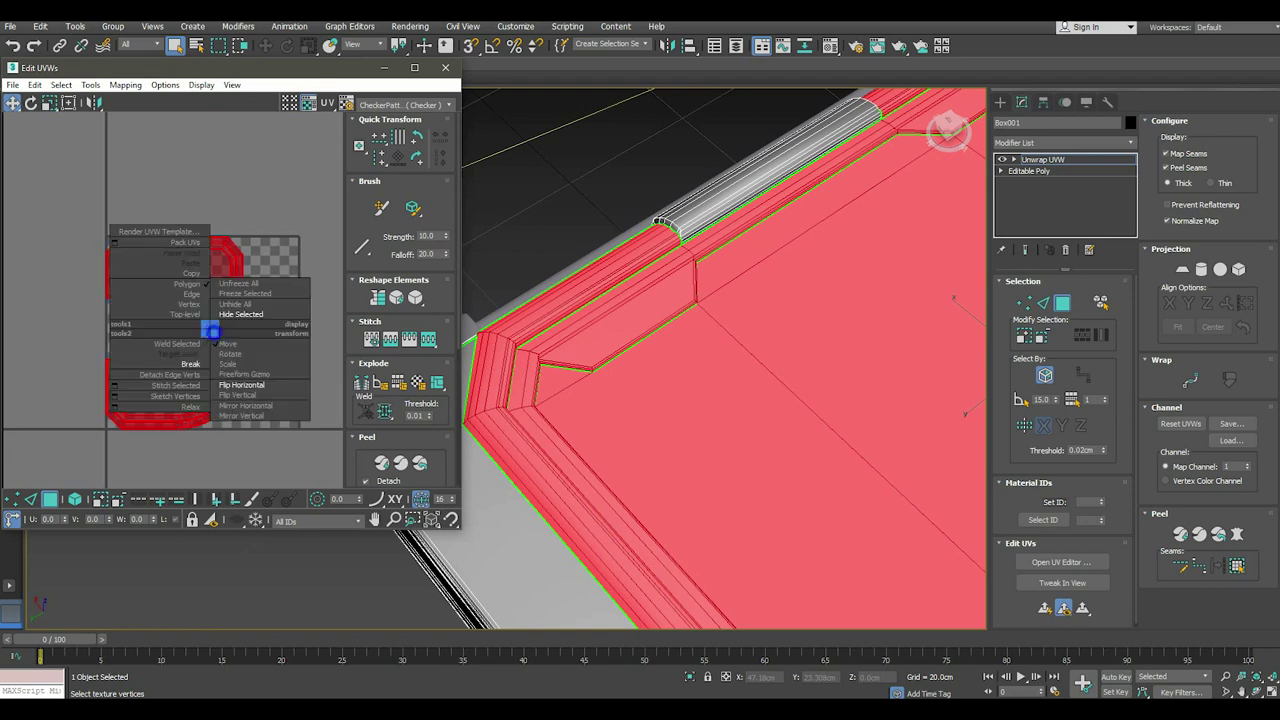
click(240, 304)
click(445, 67)
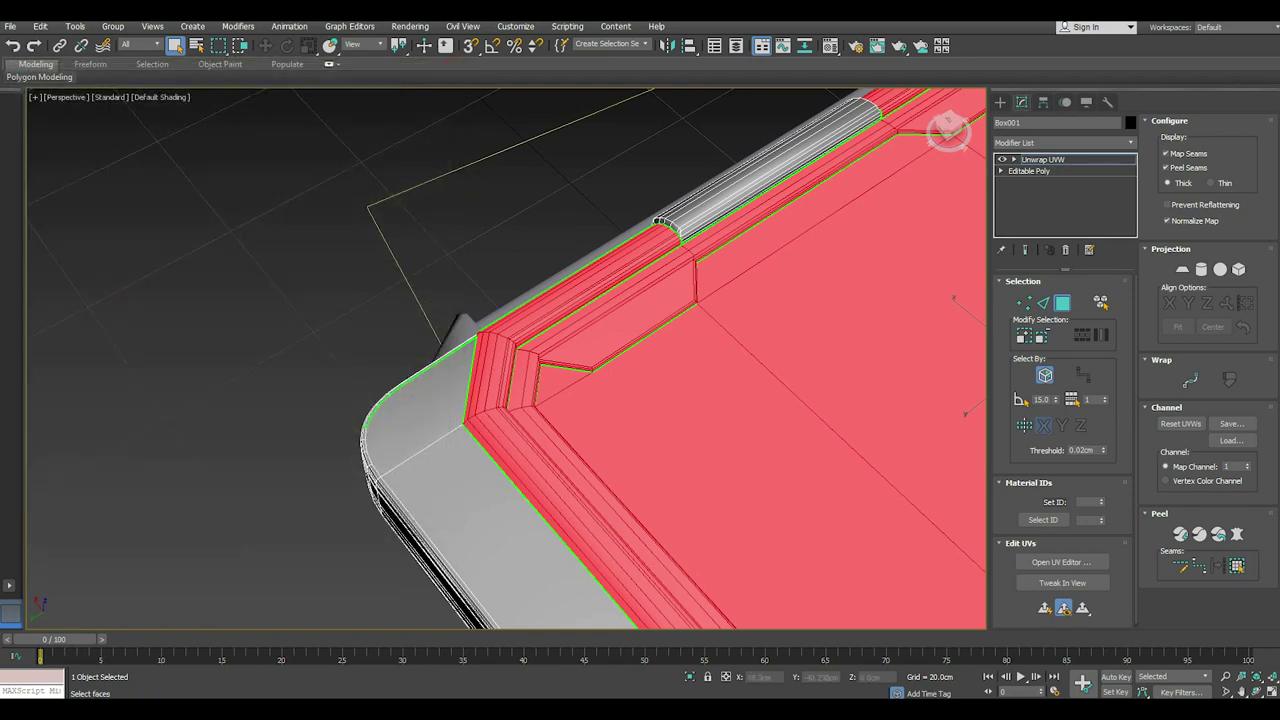
Collapse the Unwrap UVW modifier into Box001's Editable Poly with Collapse All.
click(1045, 159)
right_click(1045, 159)
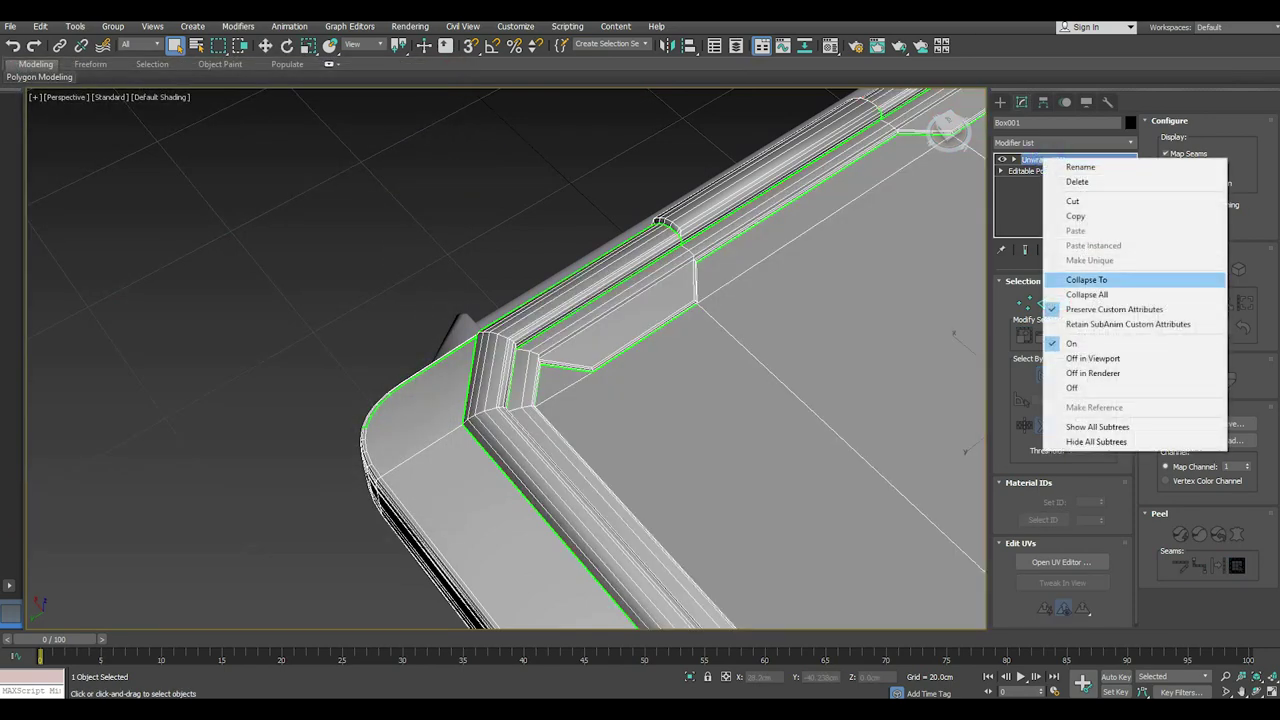
click(1100, 294)
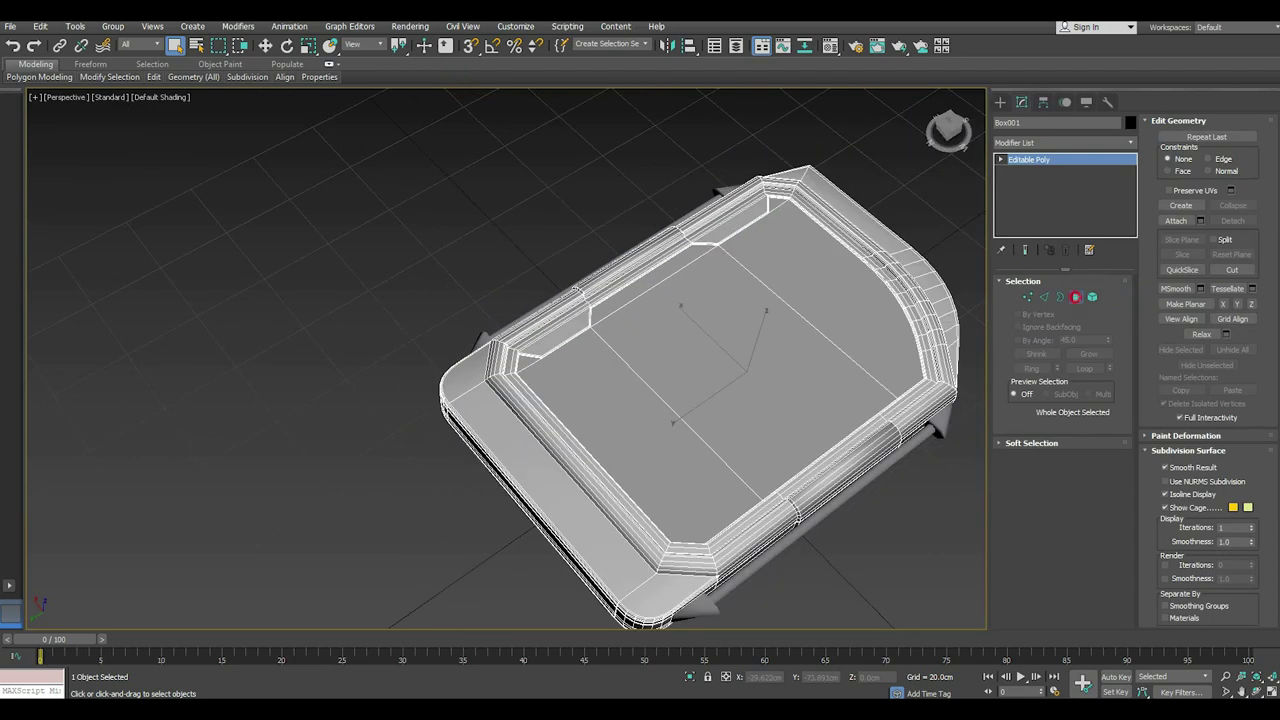
With the 309 trim polygons selected, pick the Screen material, close the editor and deselect.
click(1076, 297)
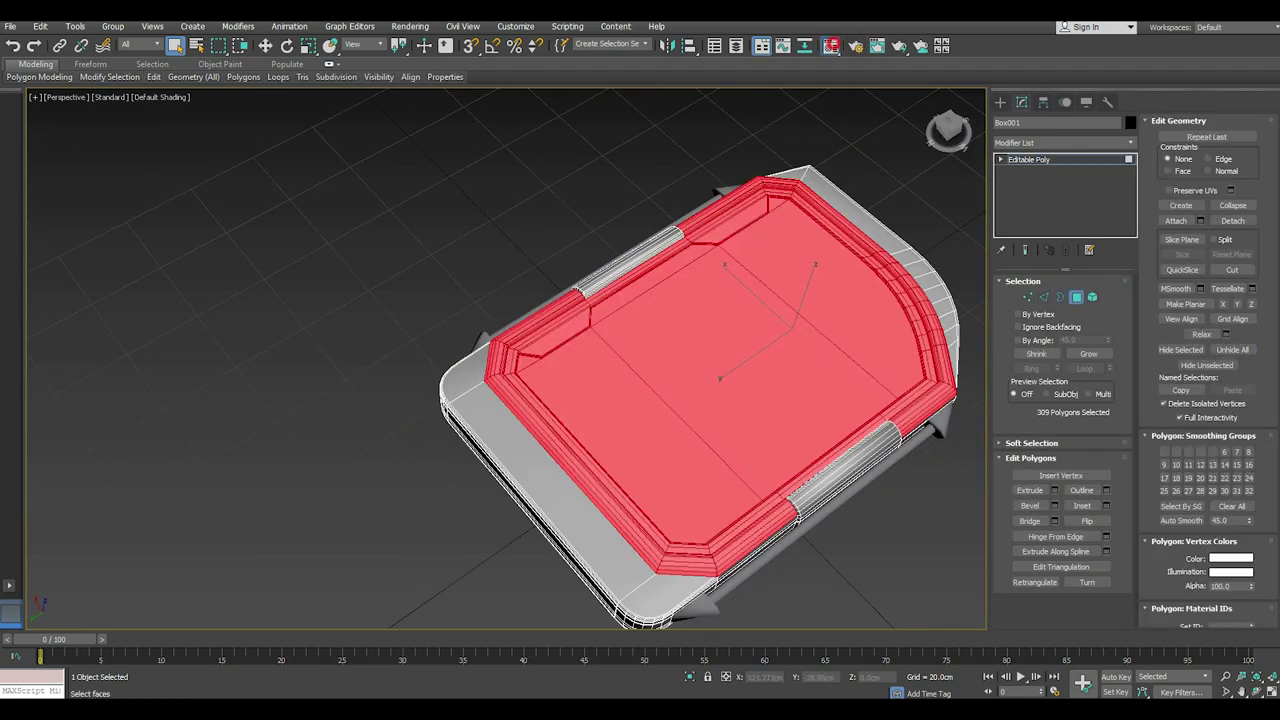
click(830, 46)
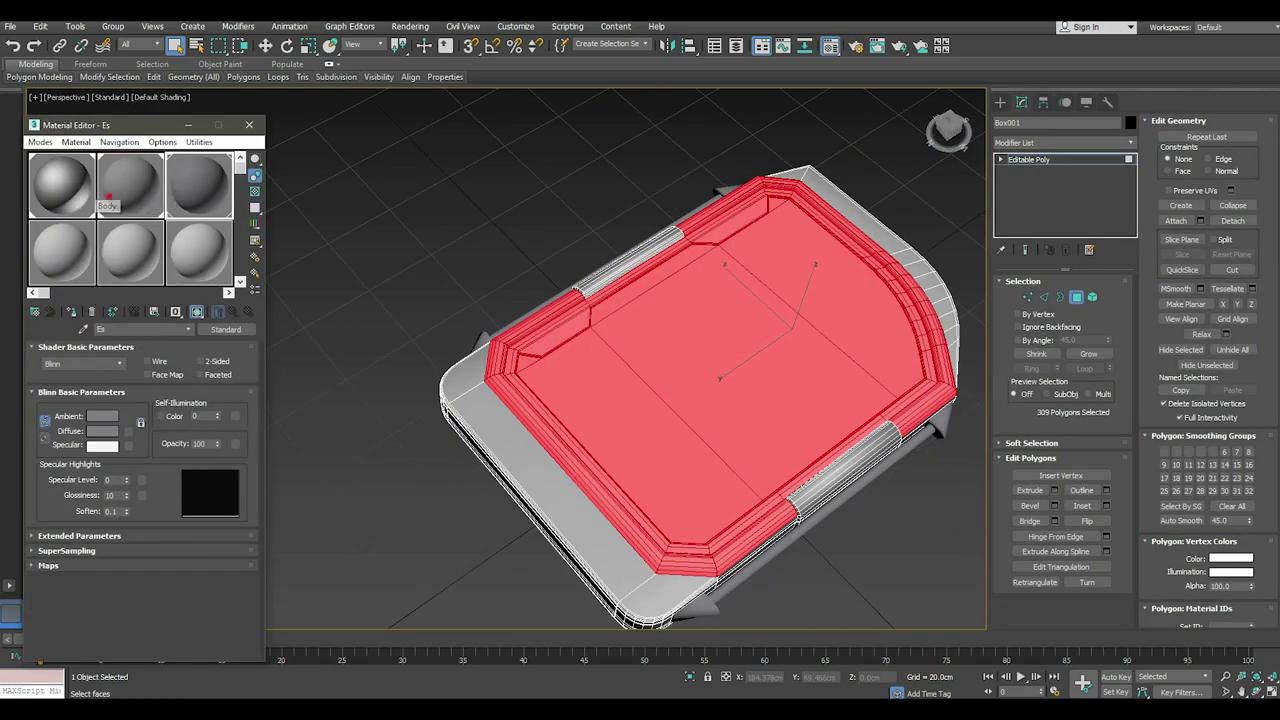
click(108, 204)
click(71, 311)
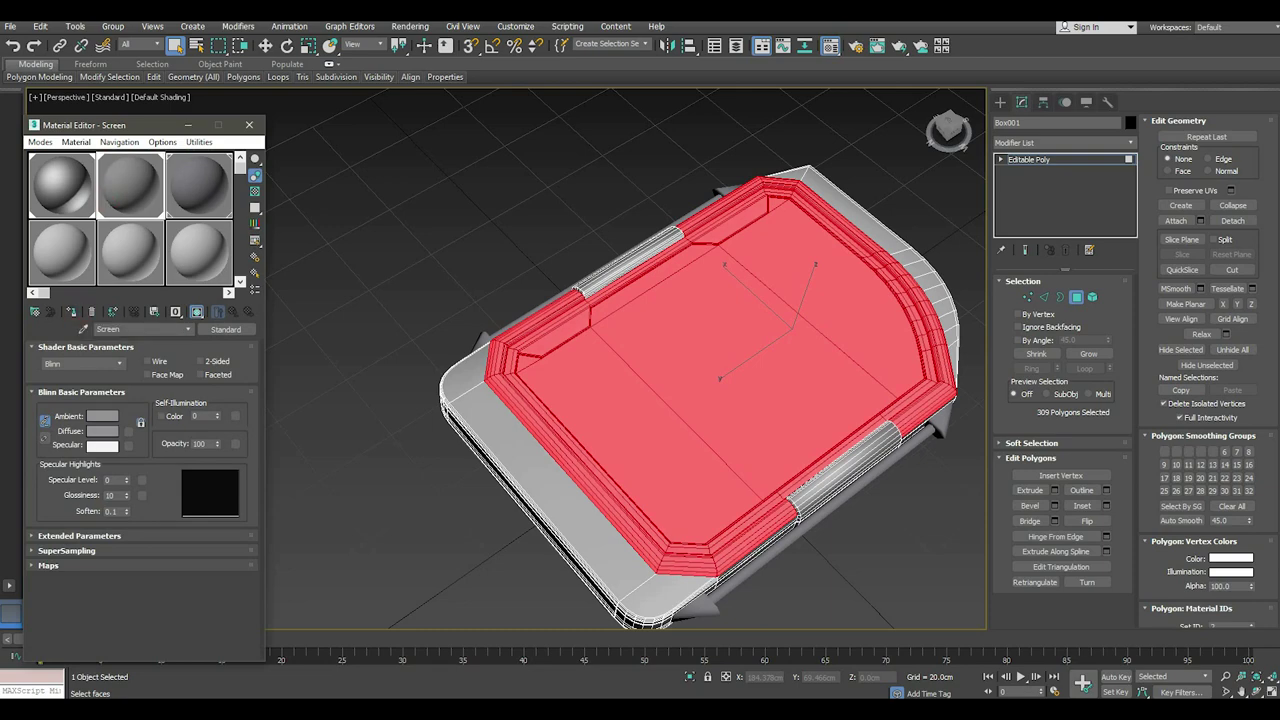
click(249, 124)
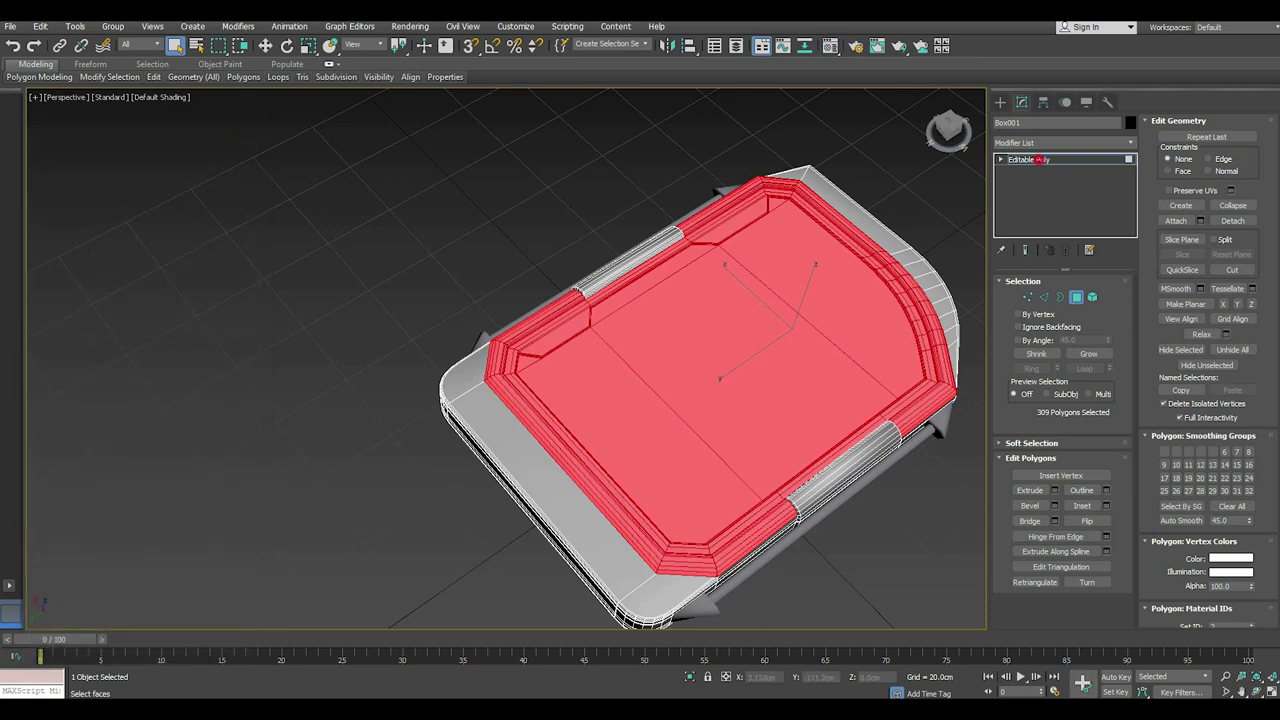
click(392, 255)
scroll(500, 400, down, 3)
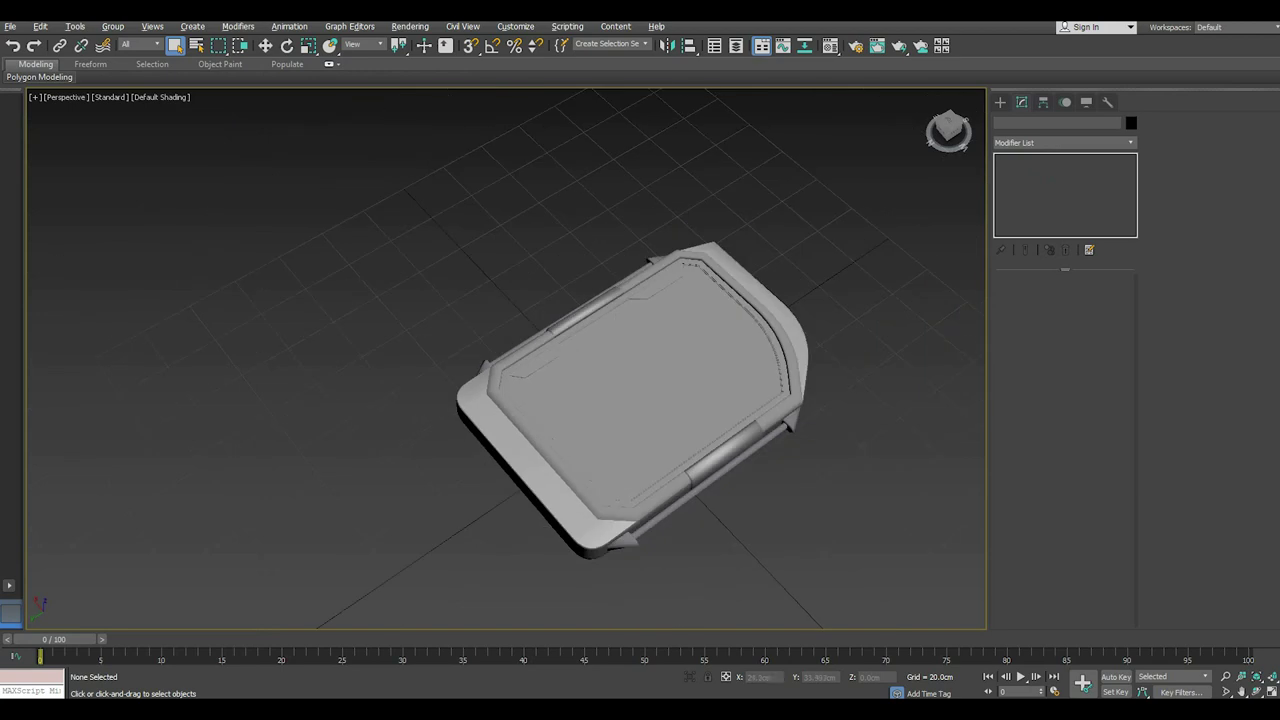
Orbit the view, switch to Select and Move (W), and drag-select both panel objects.
alt+middle_drag(500, 400, 560, 330)
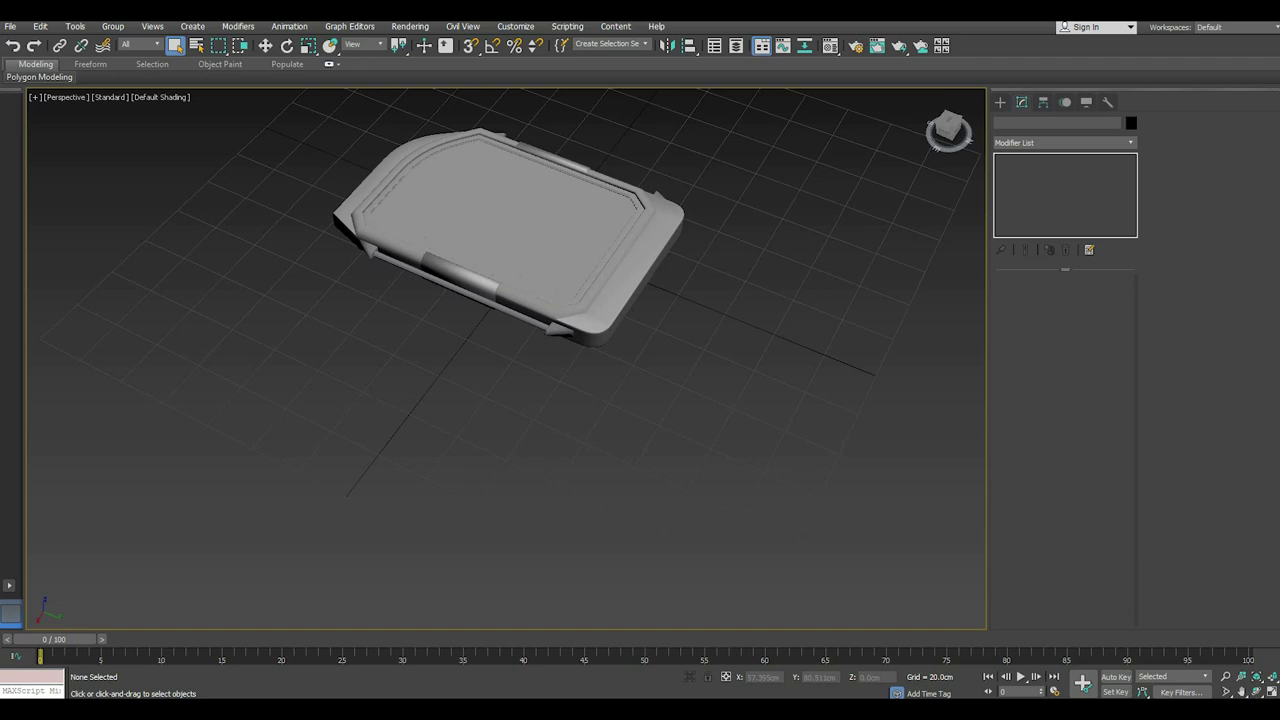
key(w)
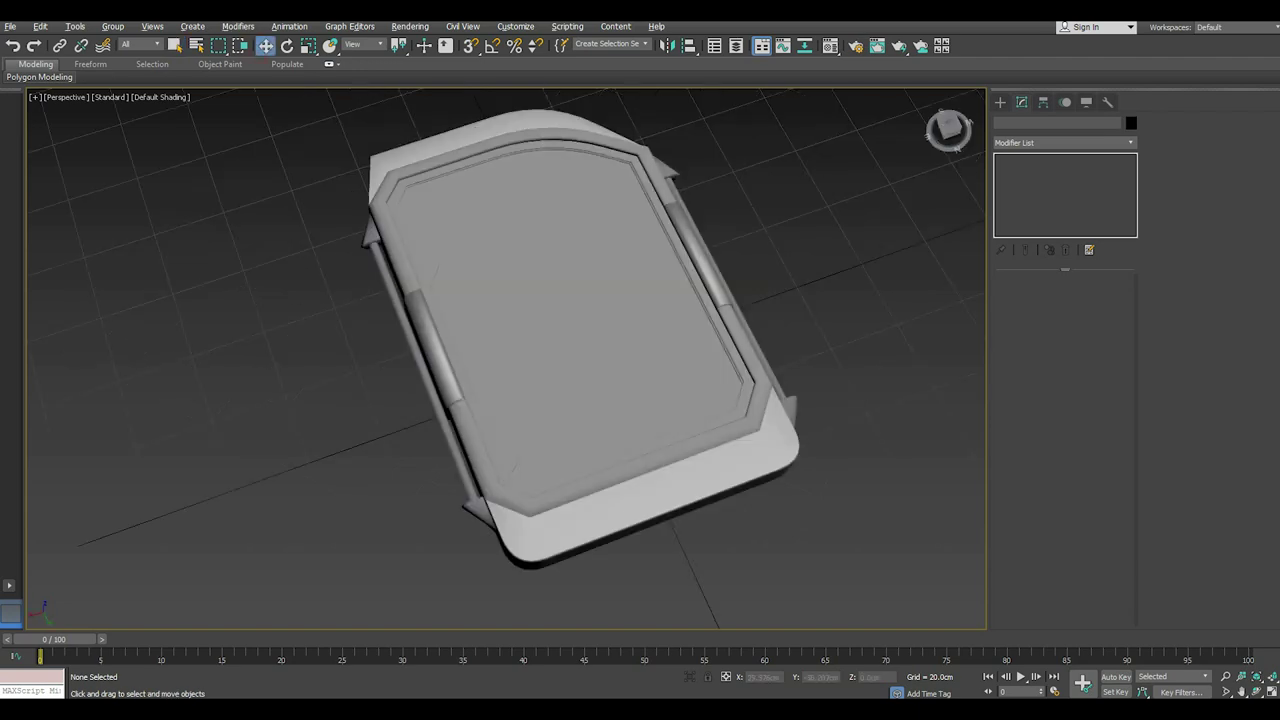
drag(729, 428, 330, 170)
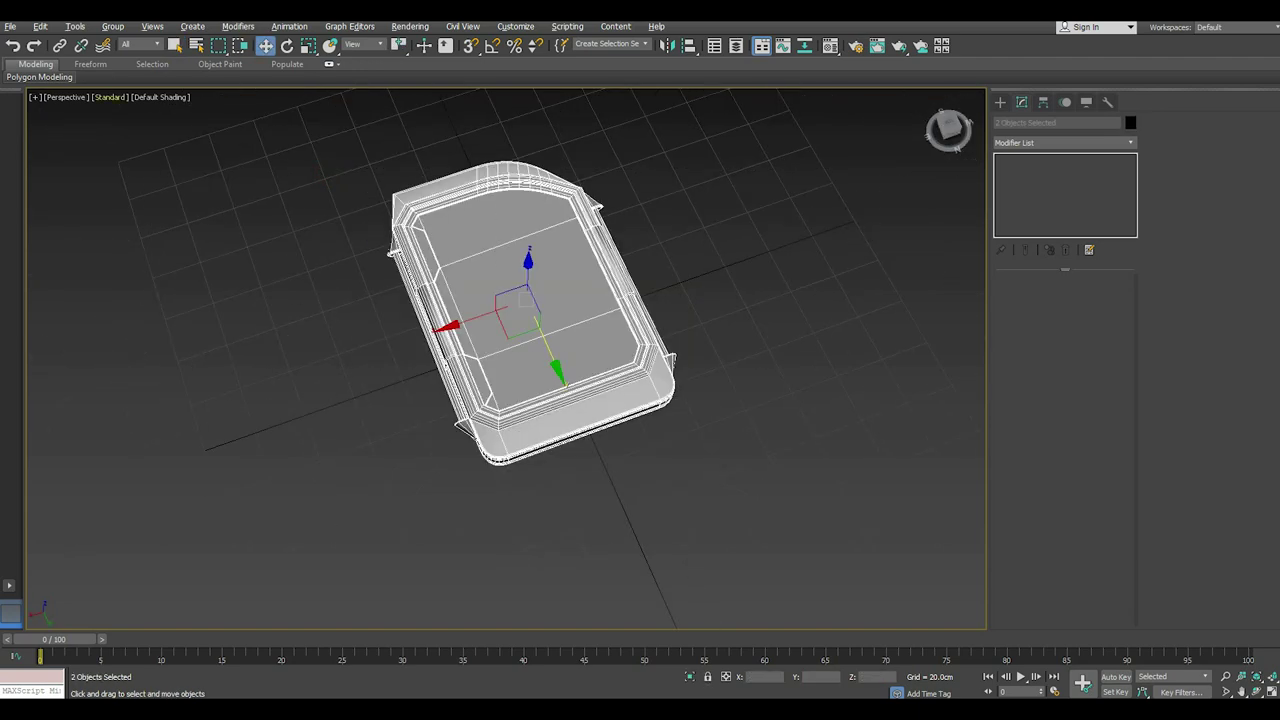
click(40, 77)
Export the selected objects as FBX into a new Desktop folder named Device.
click(10, 26)
click(10, 26)
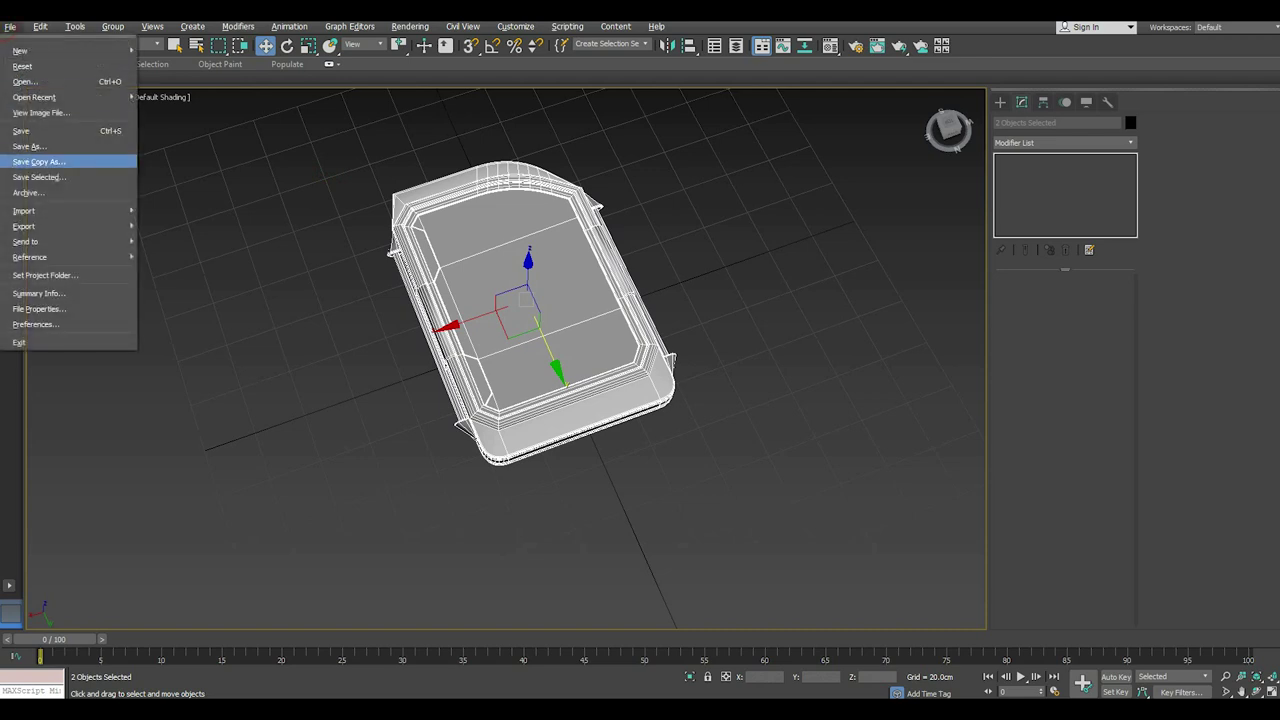
click(217, 250)
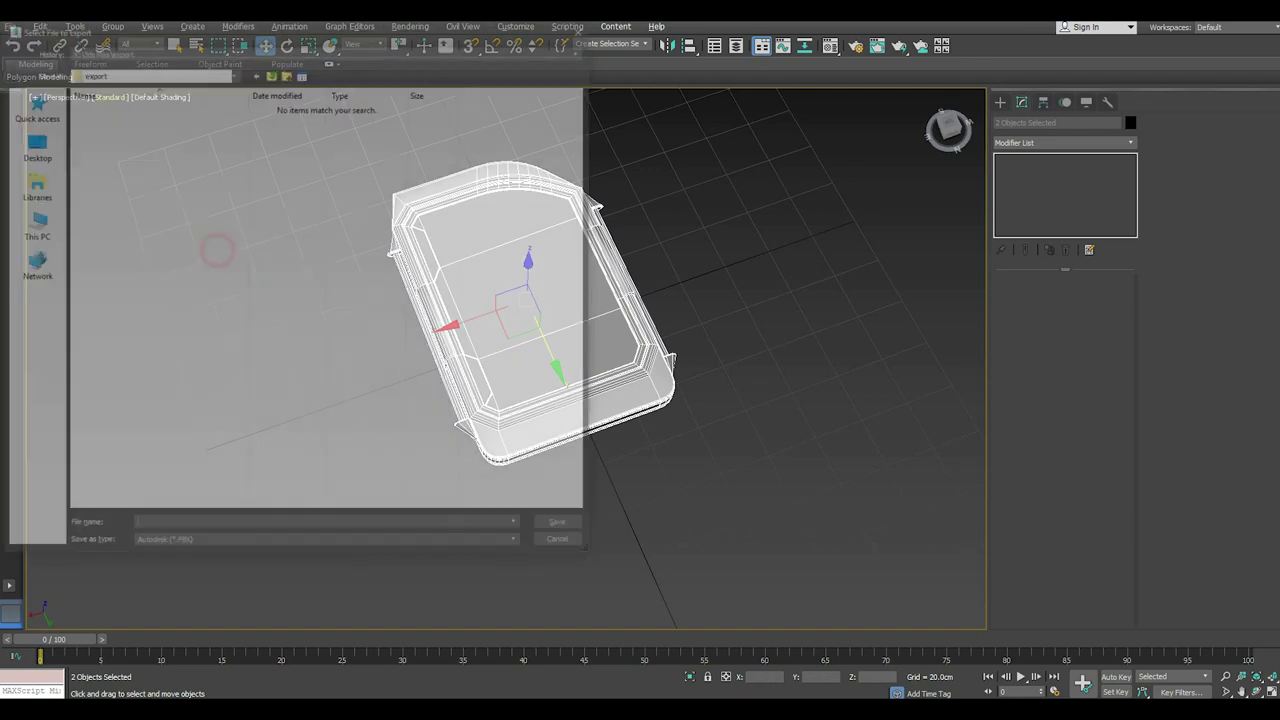
click(40, 145)
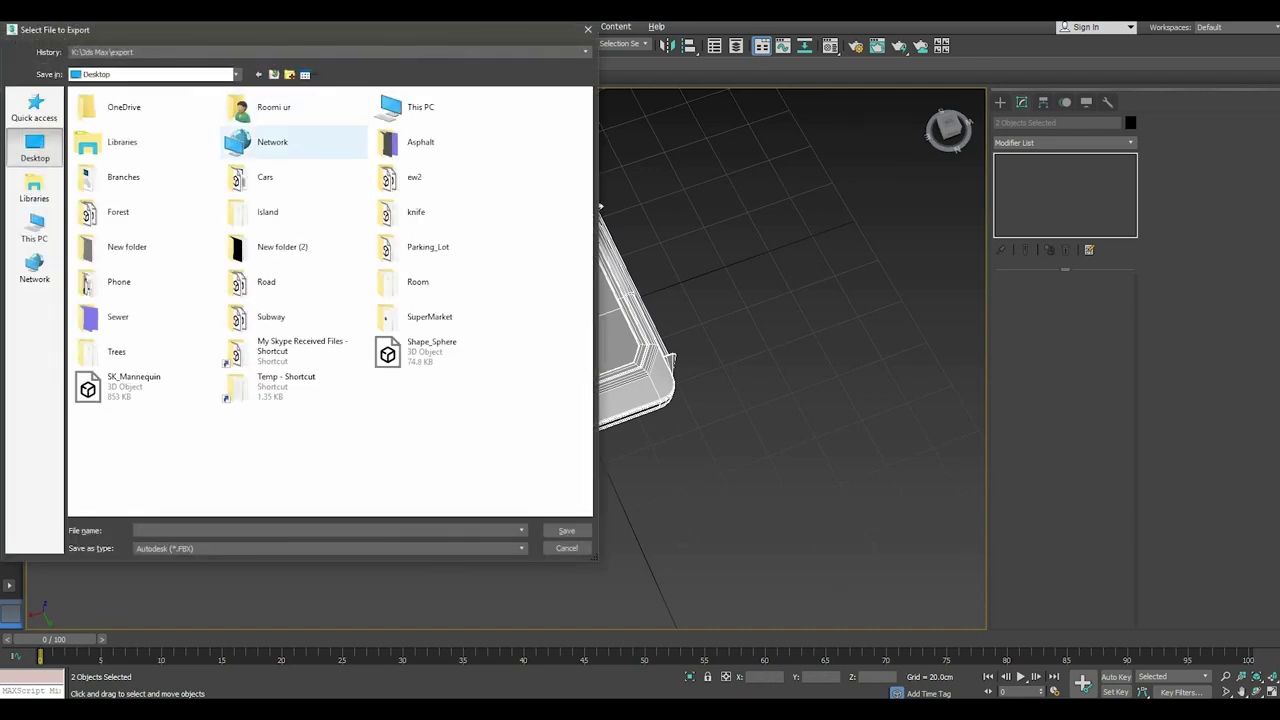
click(289, 74)
text(Devi)
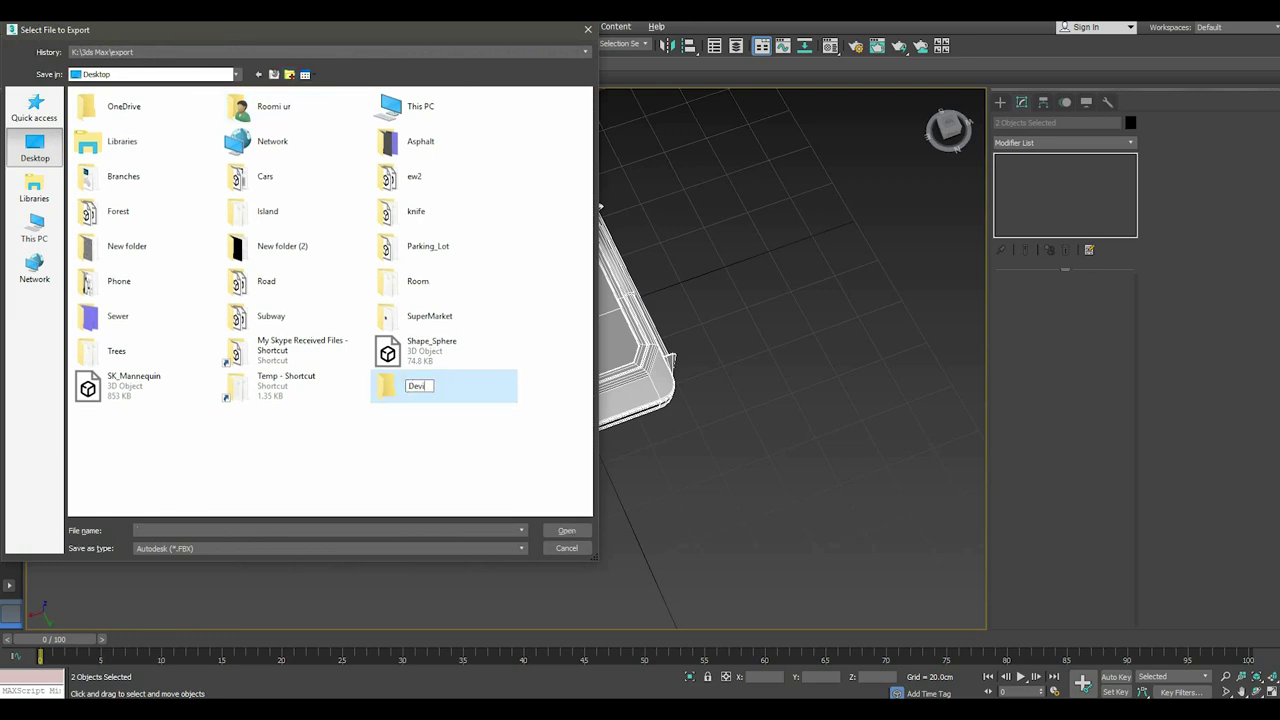
text(ce)
key(Return)
key(Return)
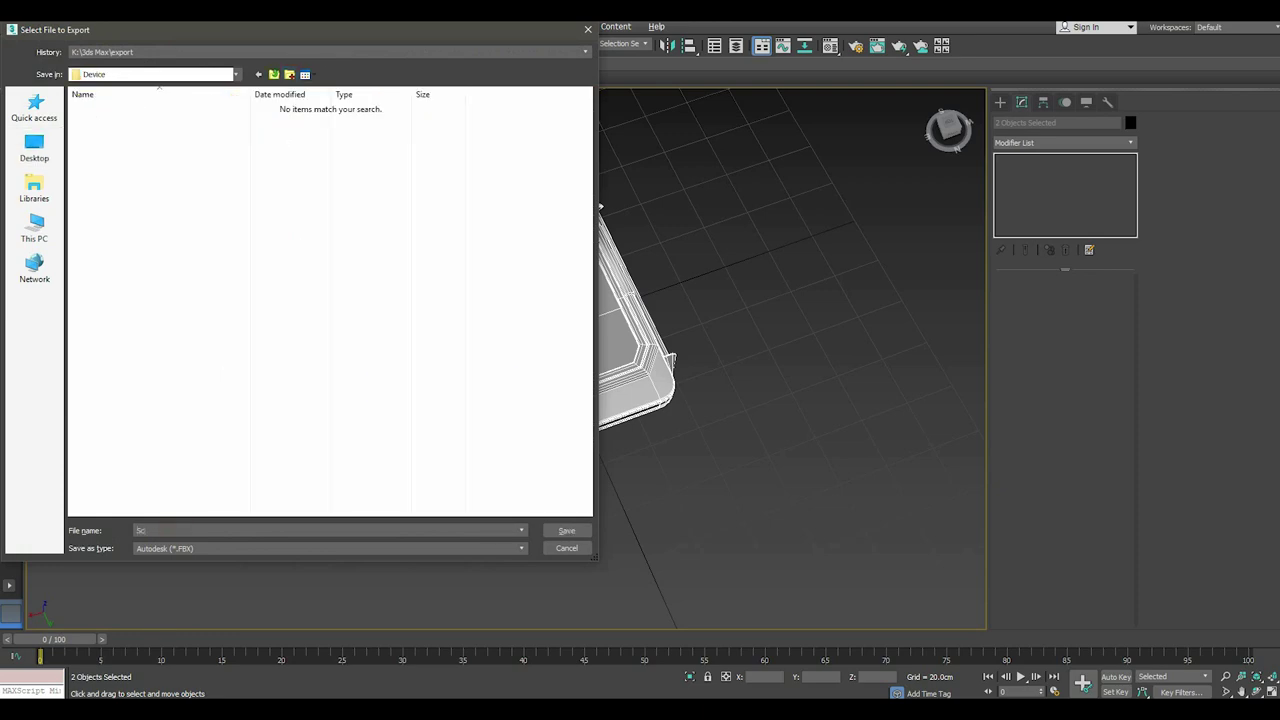
key(Return)
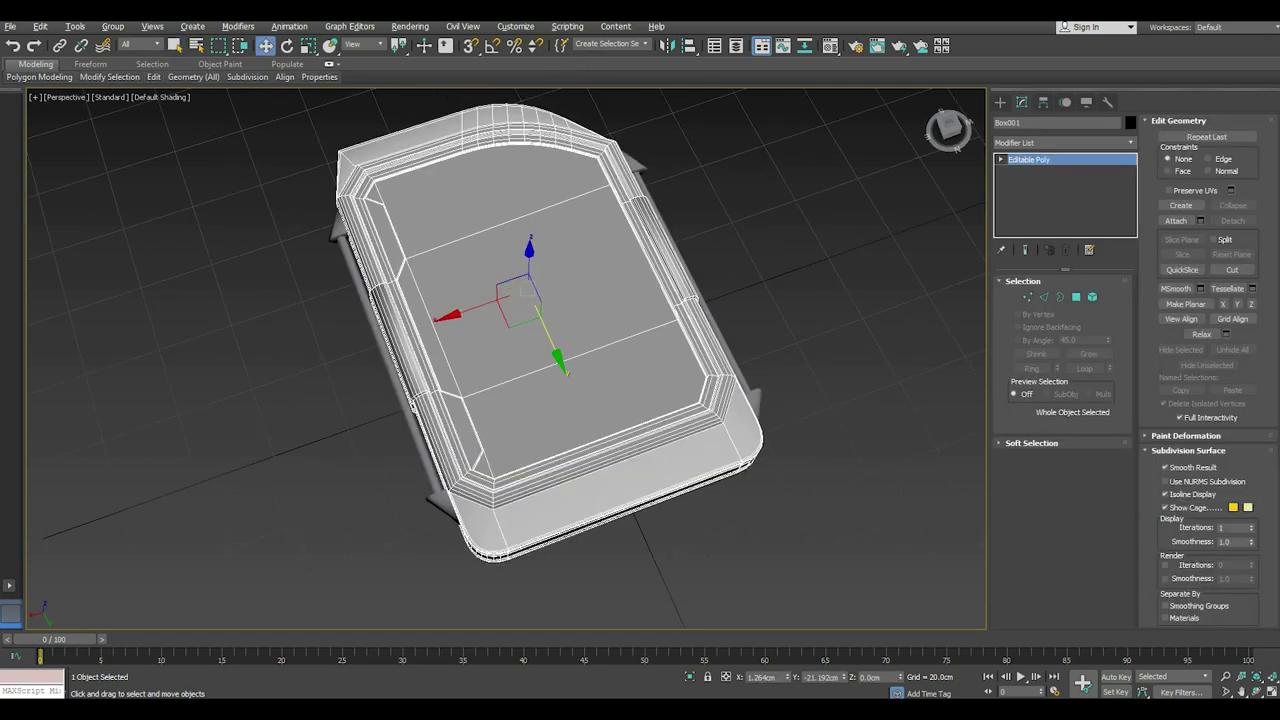
Add a new Unwrap UVW modifier to Box001 and hide the outer rim faces in the UV editor.
click(1064, 142)
scroll(1060, 400, down, 10)
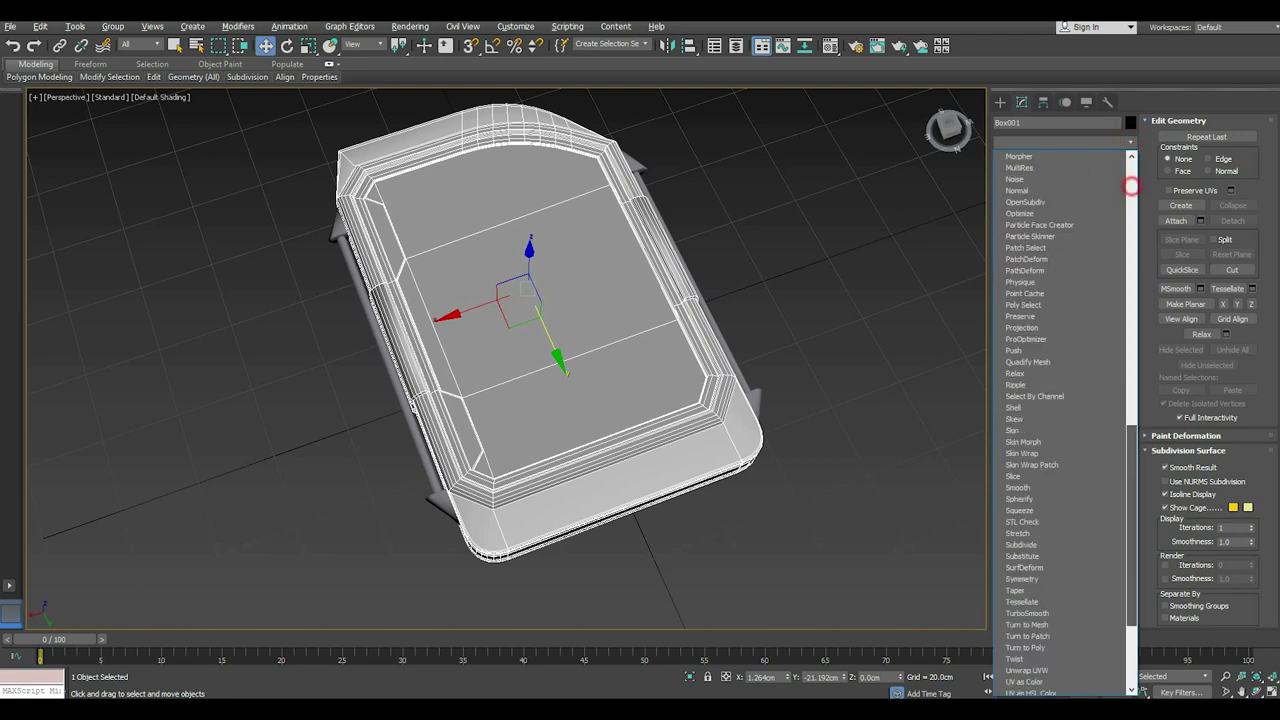
scroll(1060, 400, down, 5)
click(1027, 521)
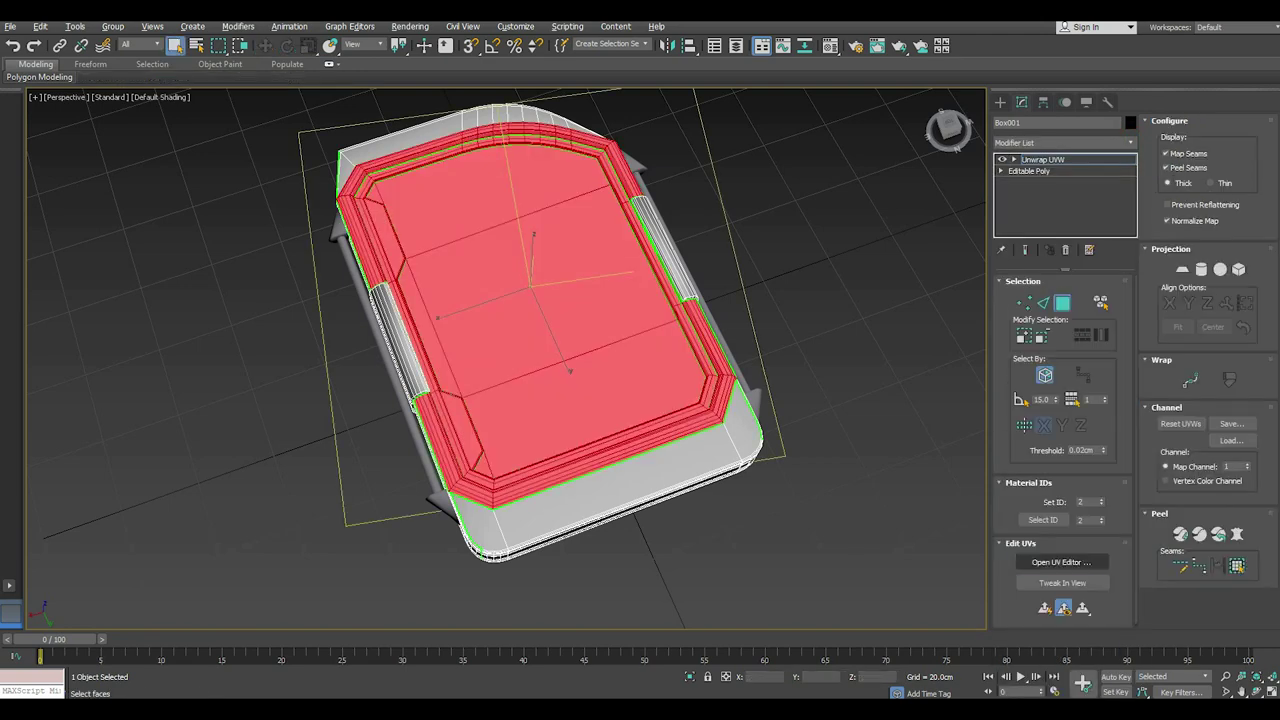
click(1060, 562)
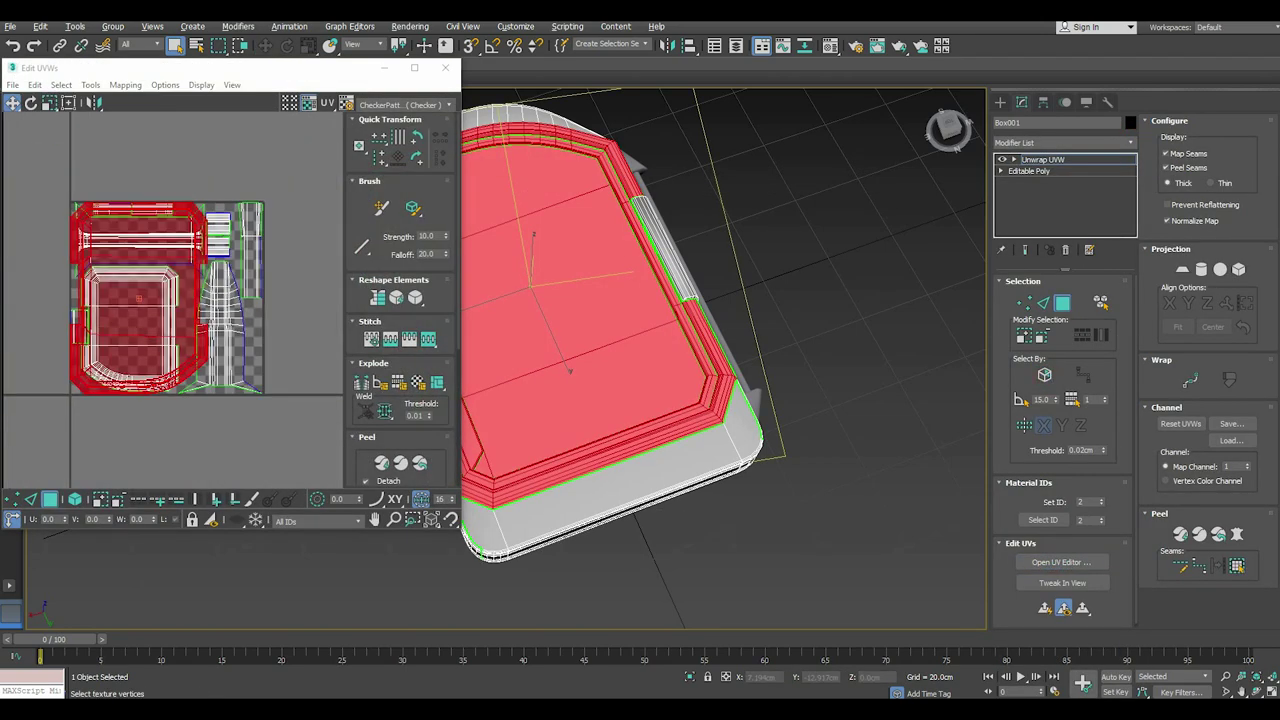
key(ctrl+i)
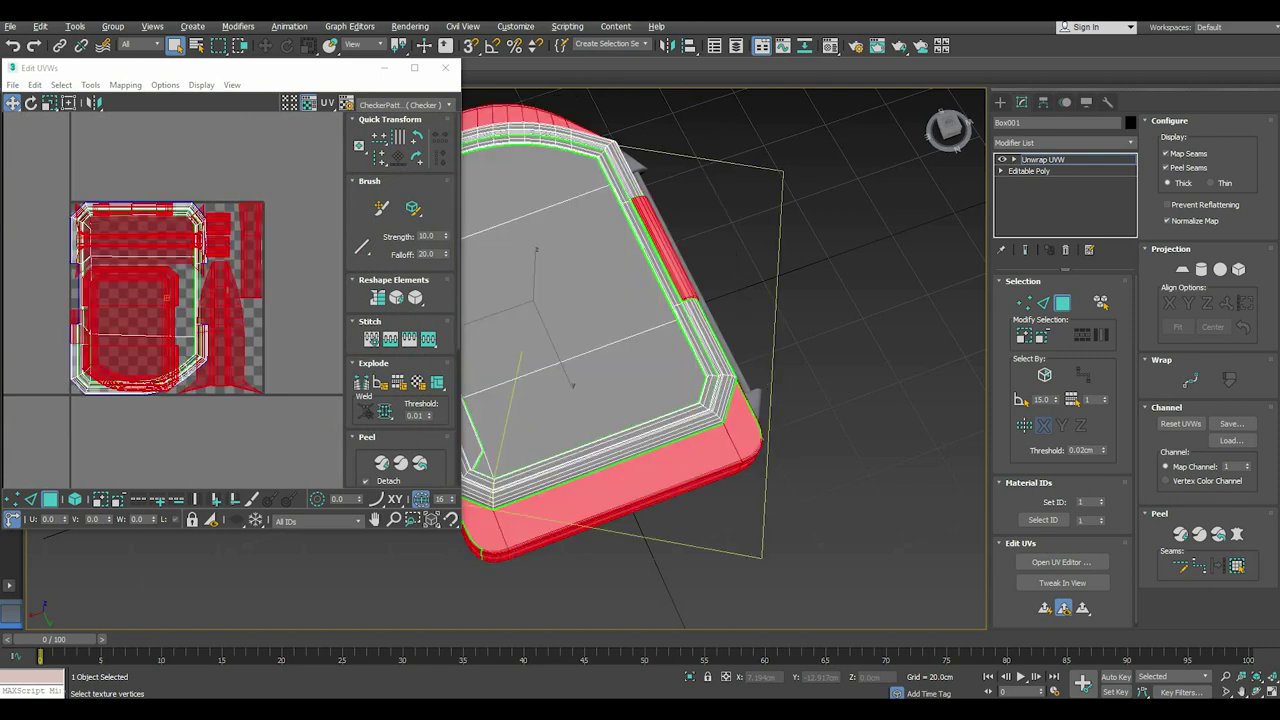
right_click(233, 293)
click(232, 294)
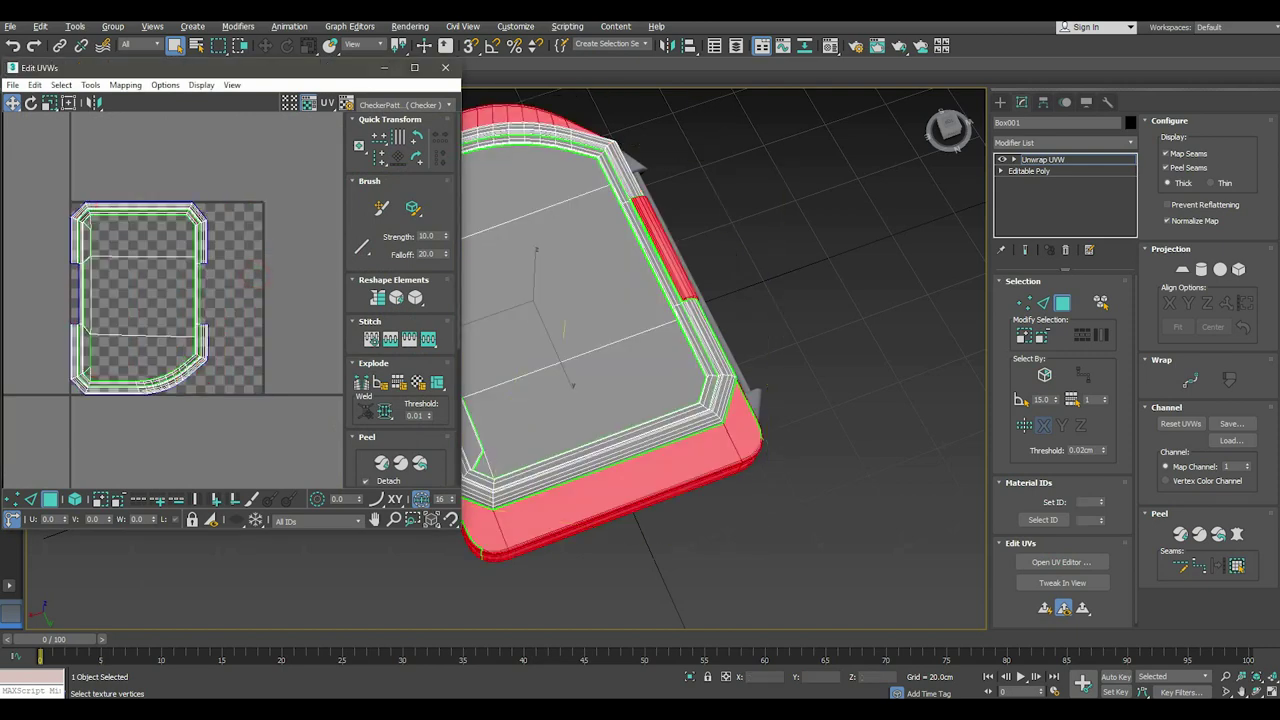
Select the inner top faces, invert to the trim faces, and open Render UVW Template.
click(75, 498)
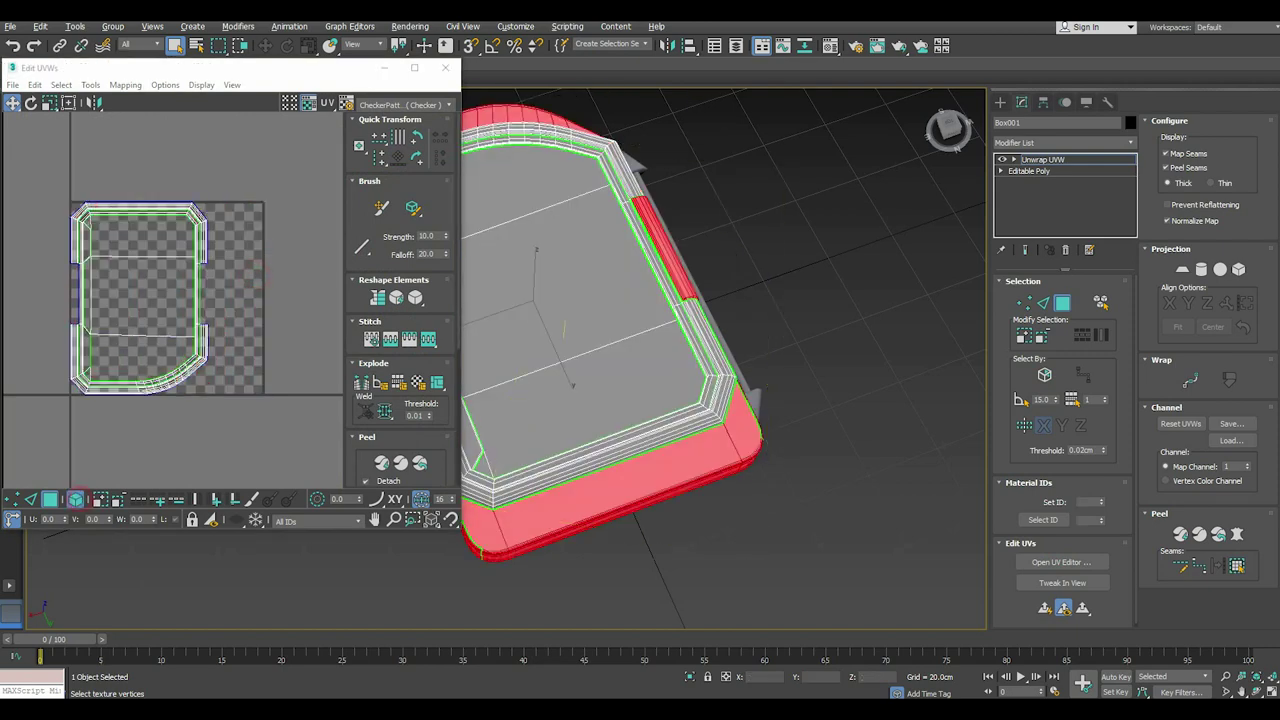
click(140, 360)
key(z)
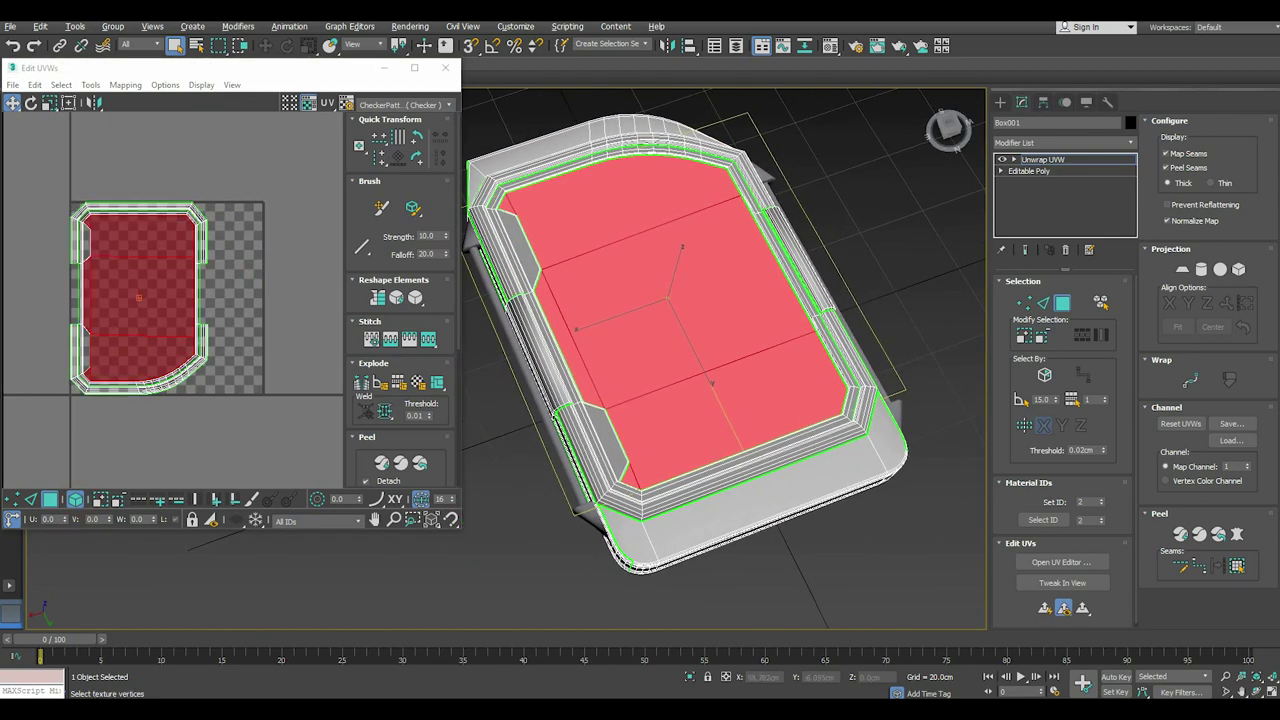
key(ctrl+i)
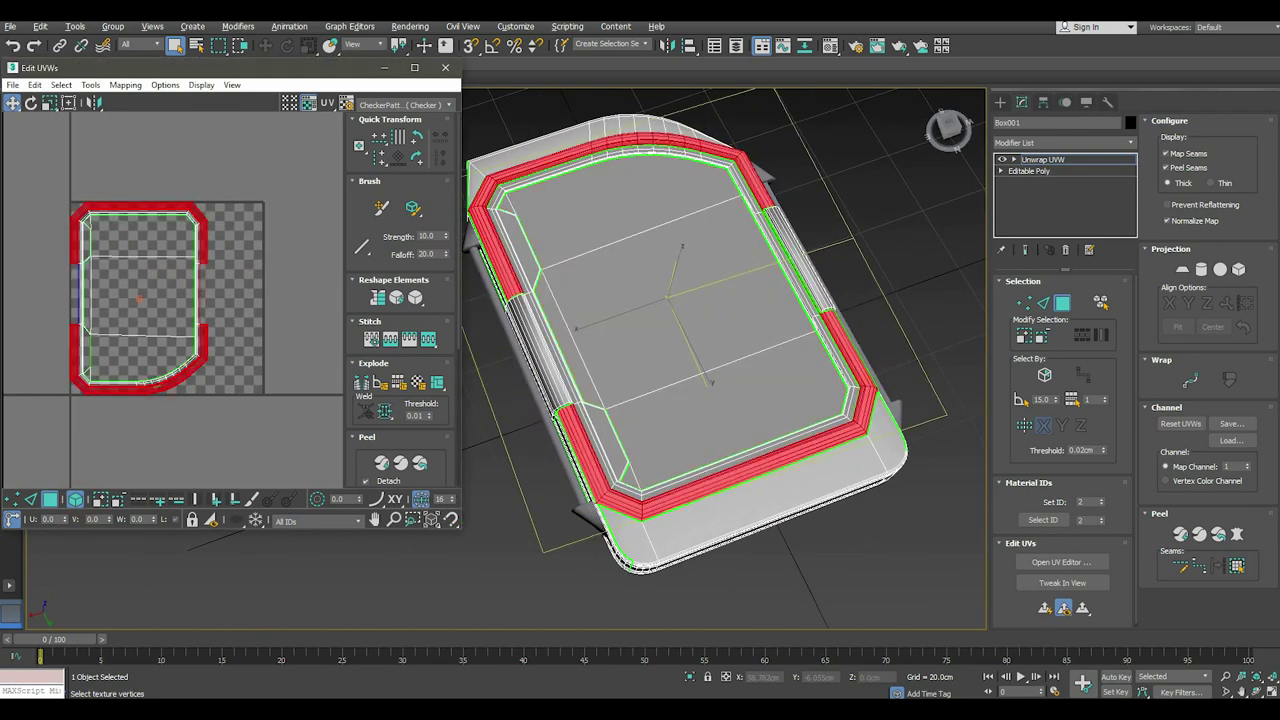
scroll(165, 375, up, 3)
scroll(165, 375, up, 2)
right_click(150, 385)
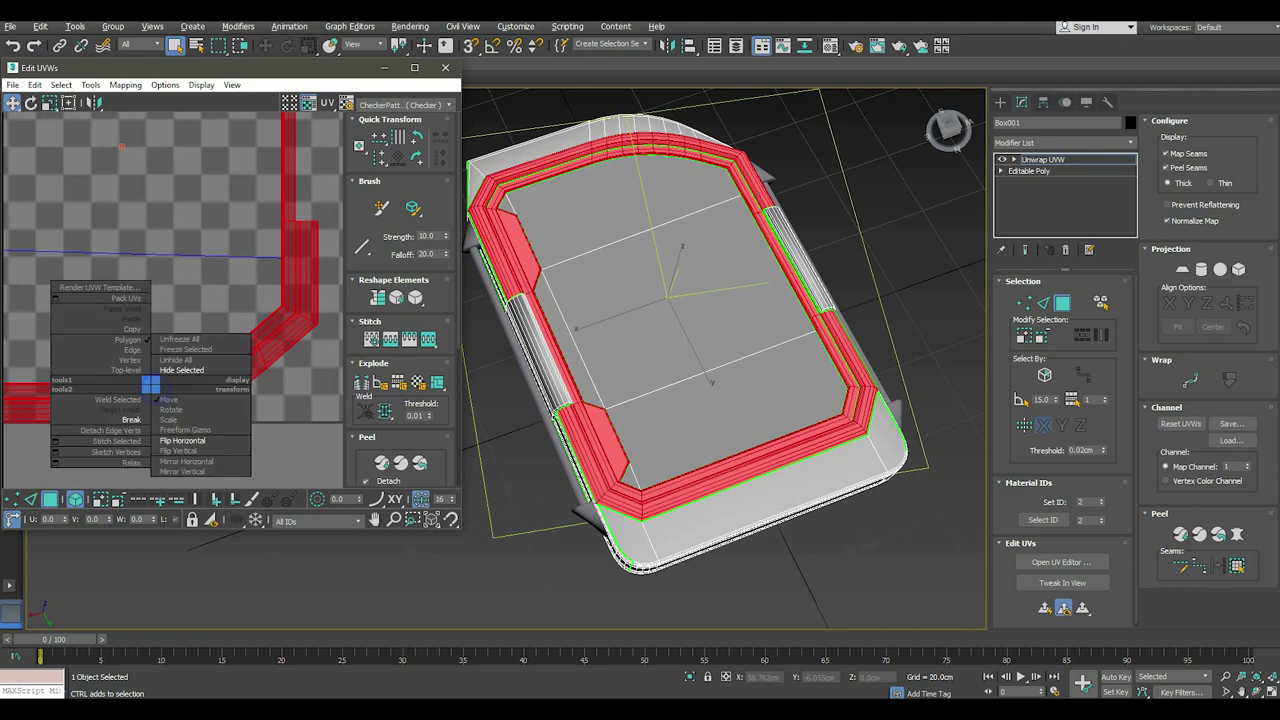
click(180, 363)
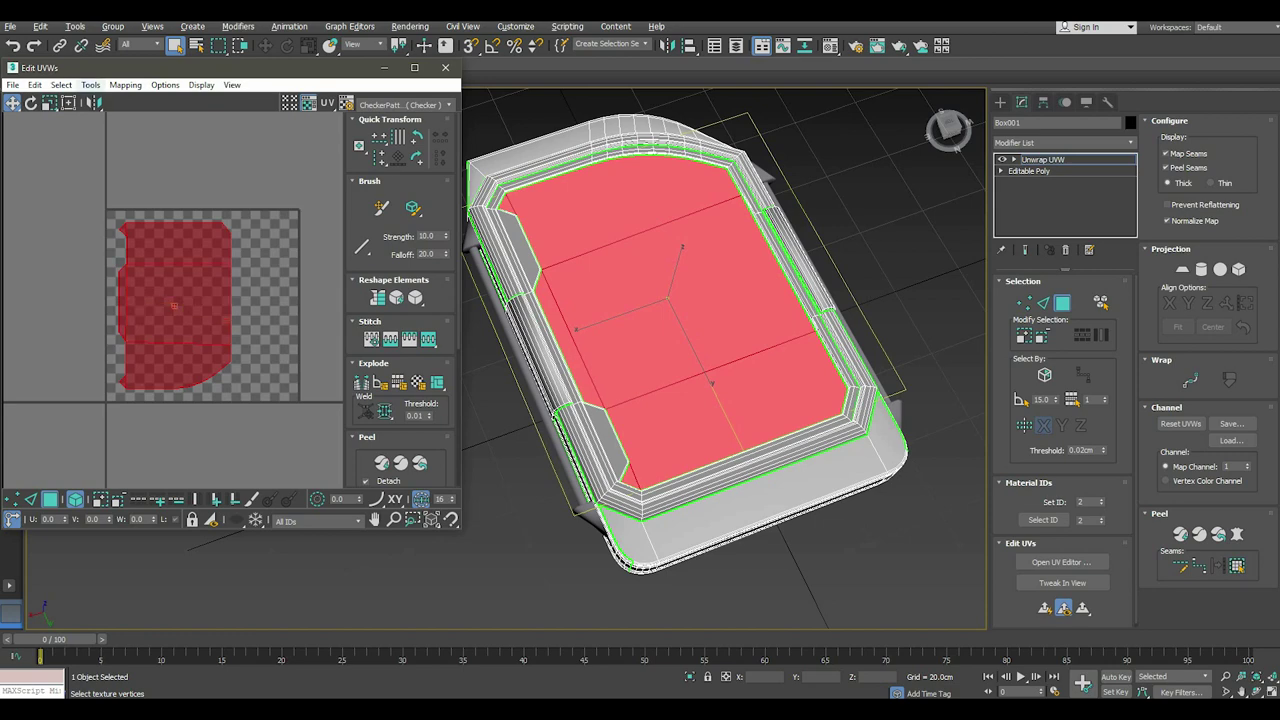
click(90, 85)
click(98, 327)
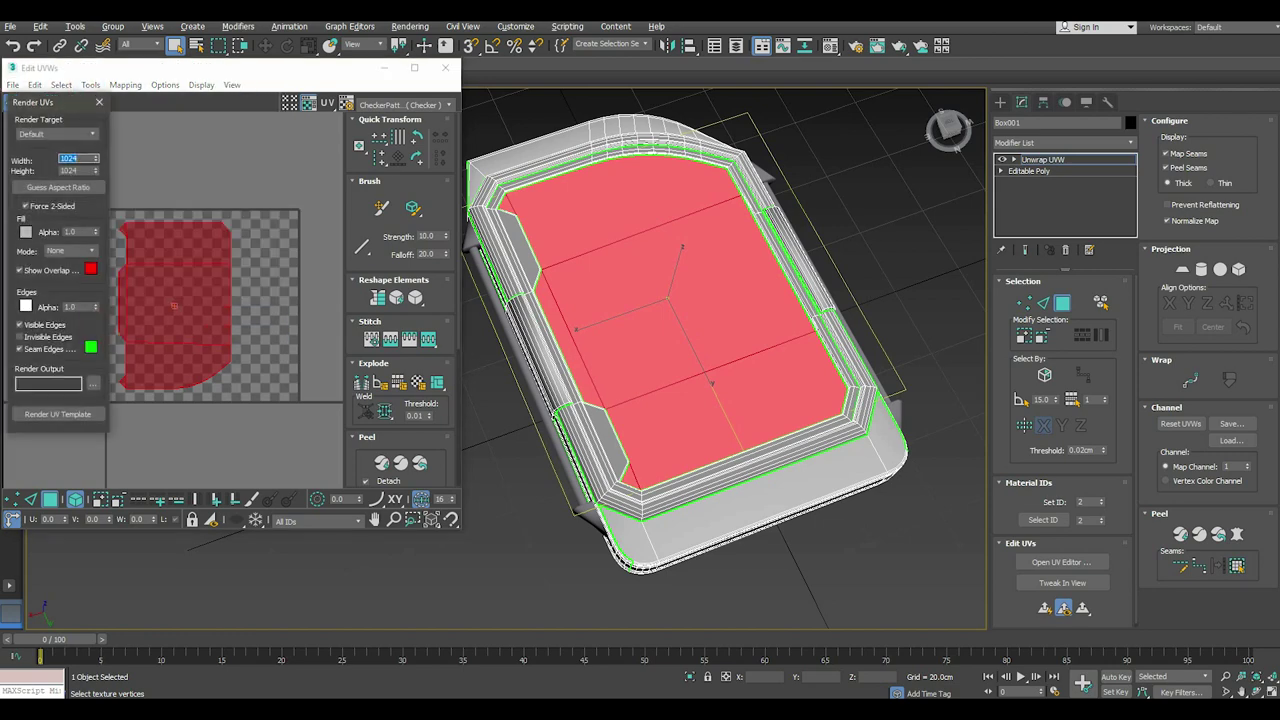
Turn off Visible Edges and set the template fill to Solid white.
click(20, 324)
click(88, 251)
click(72, 262)
click(25, 231)
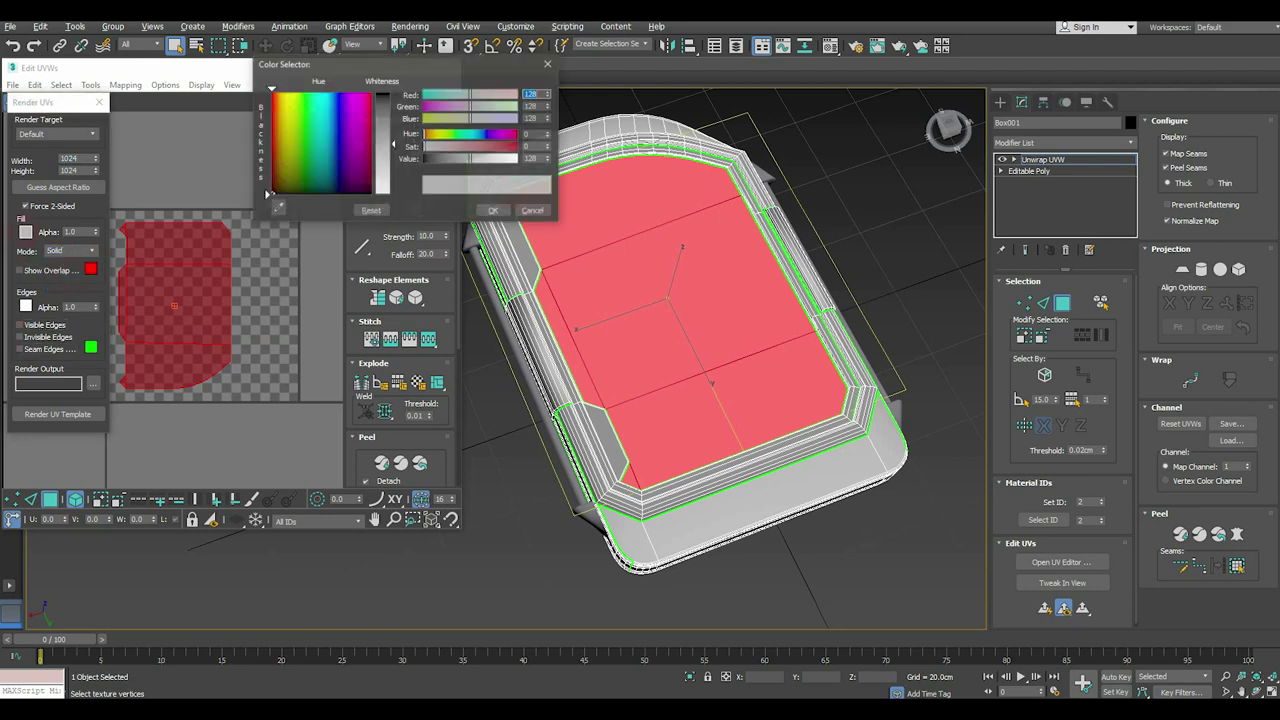
click(493, 210)
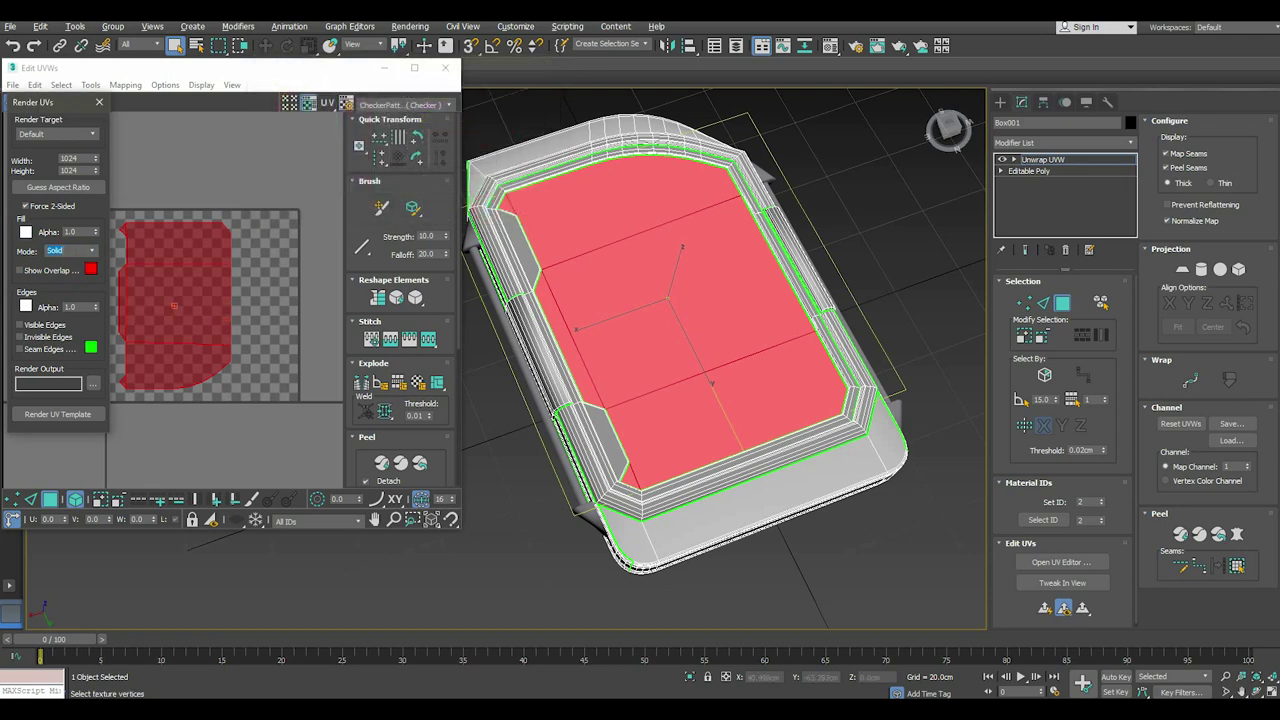
Render the 1024×1024 template to Desktop\Device\Screen.jpg as JPEG, then close the preview.
click(92, 383)
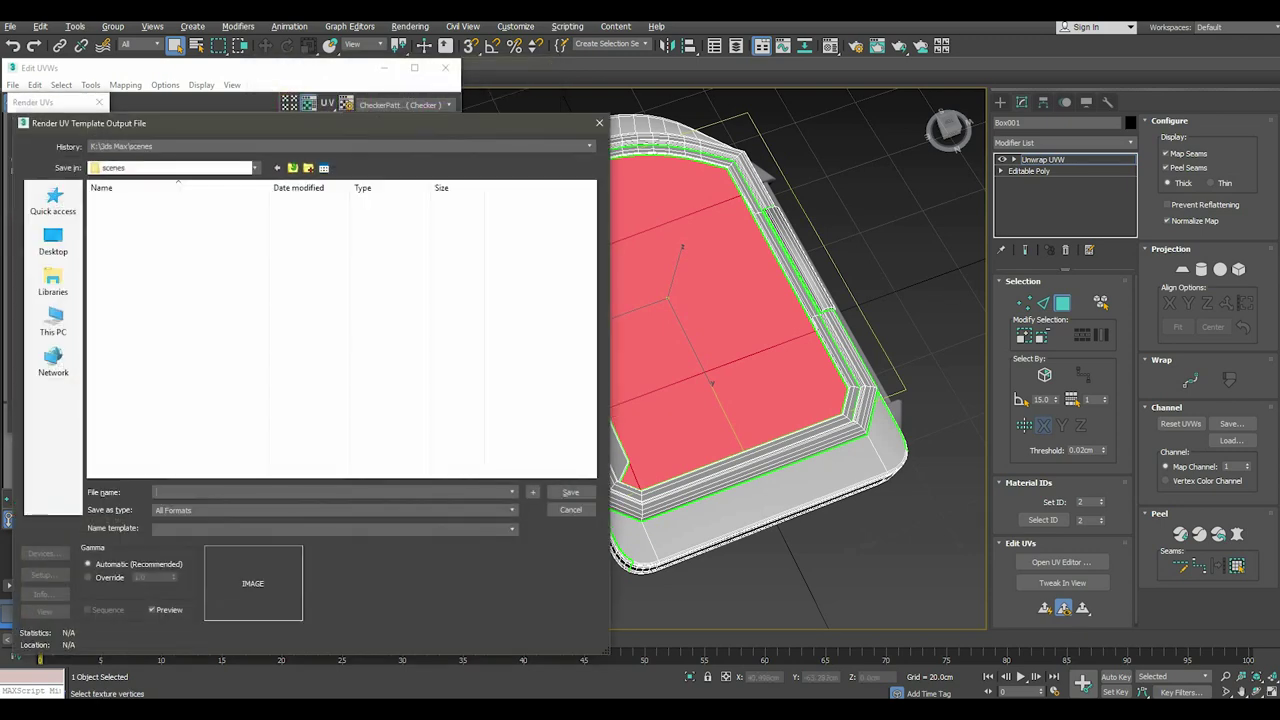
click(53, 240)
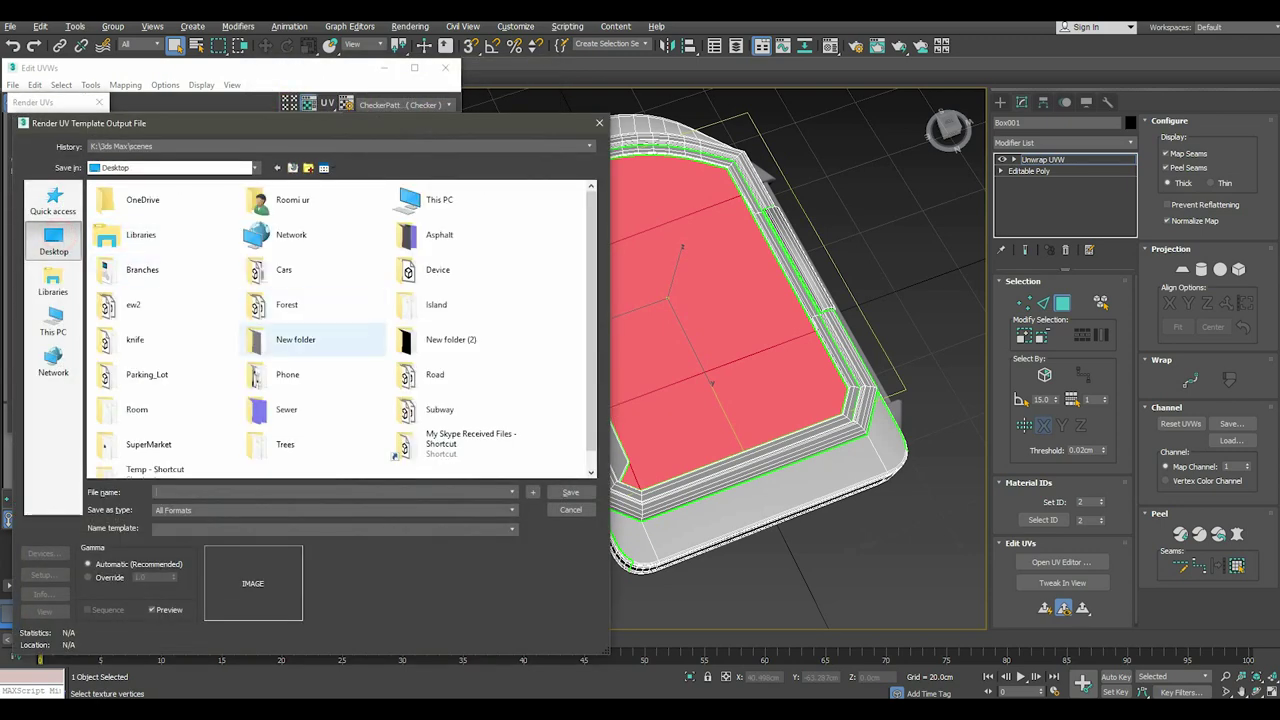
double_click(428, 270)
click(165, 510)
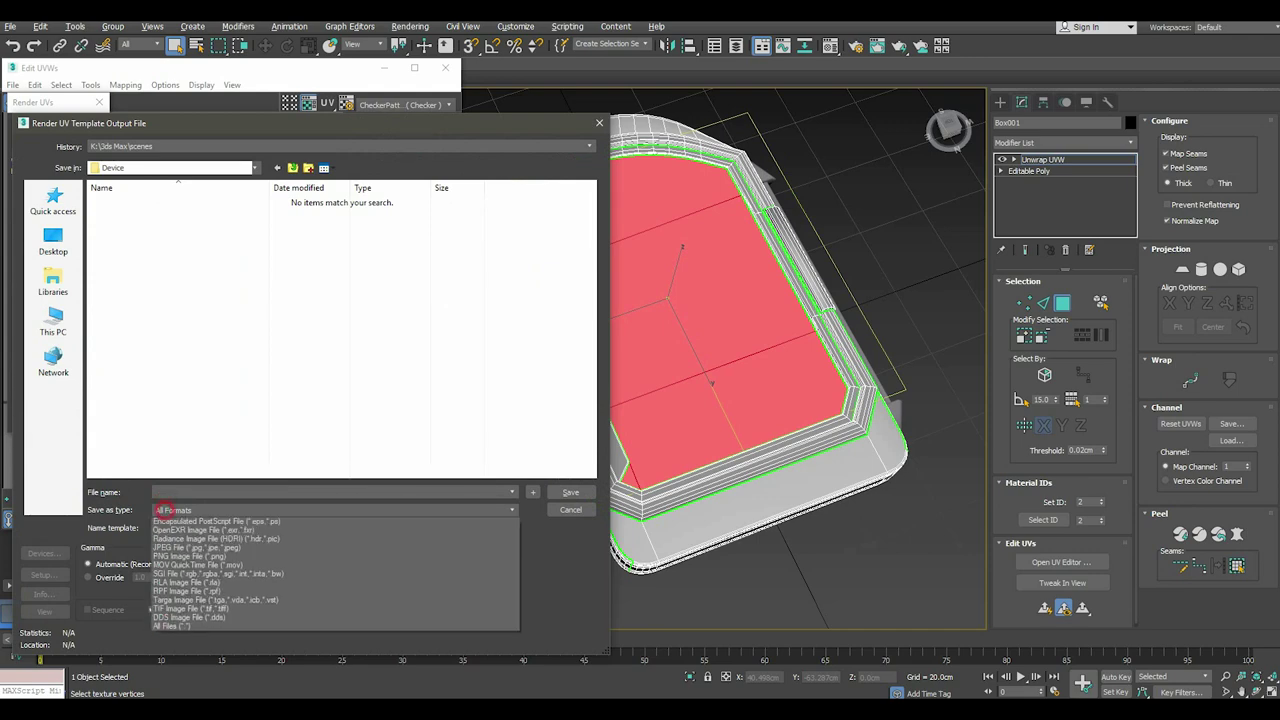
click(180, 547)
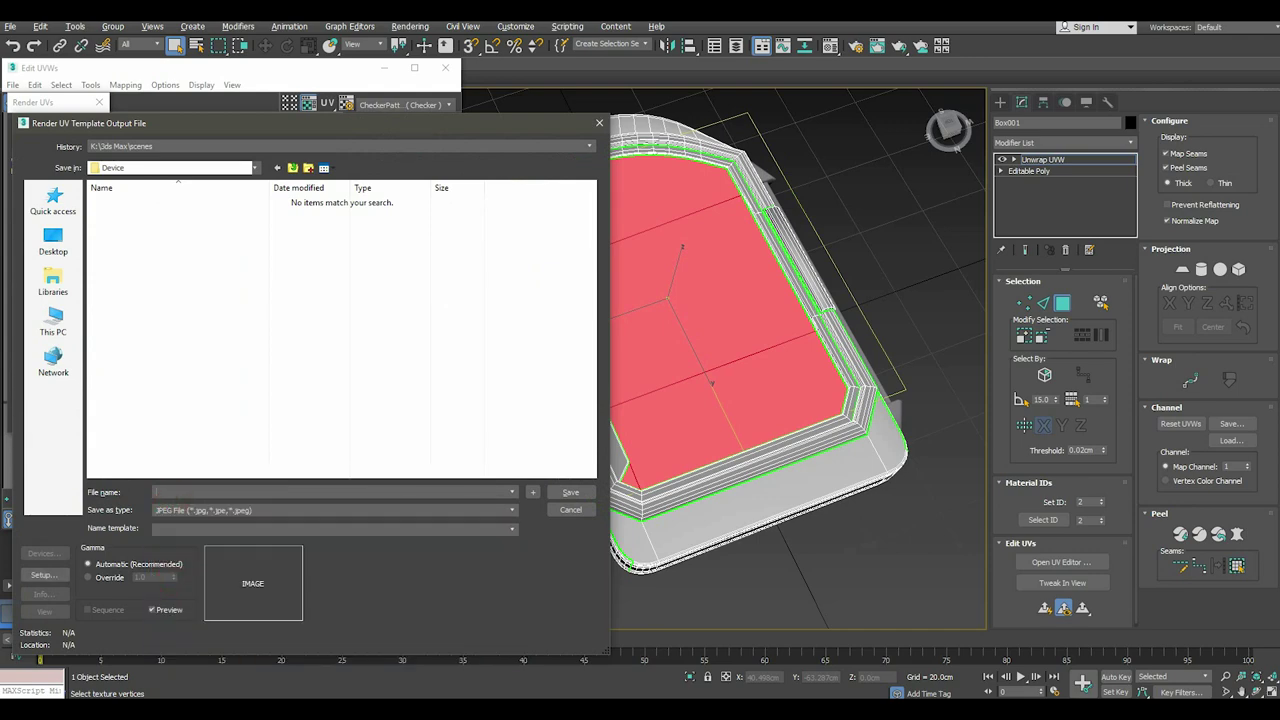
text(Screen)
key(Return)
key(Return)
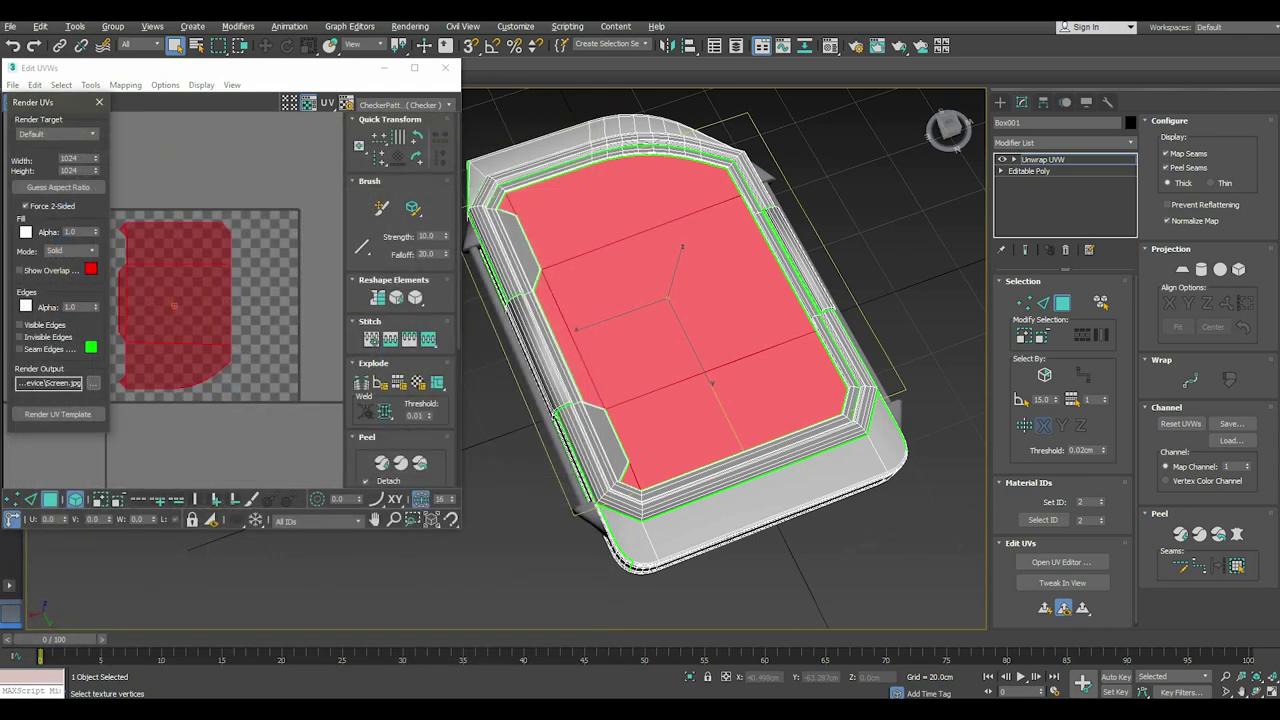
click(57, 414)
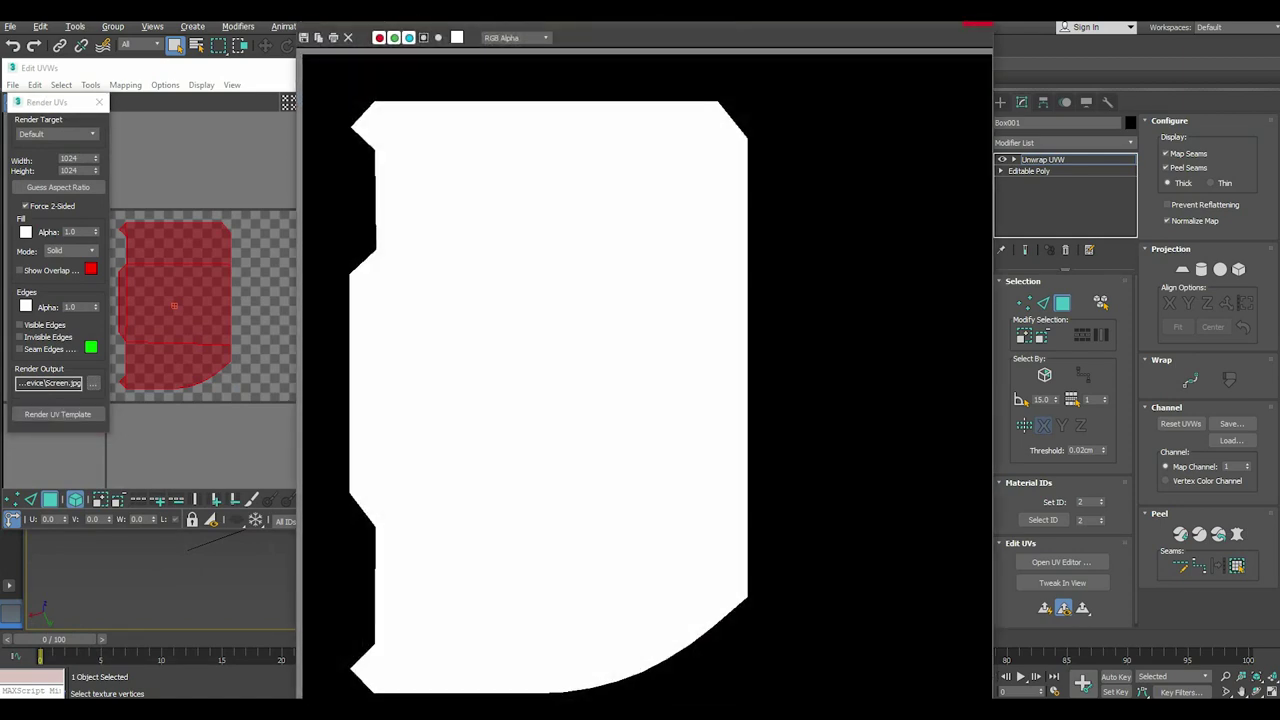
click(985, 24)
click(155, 192)
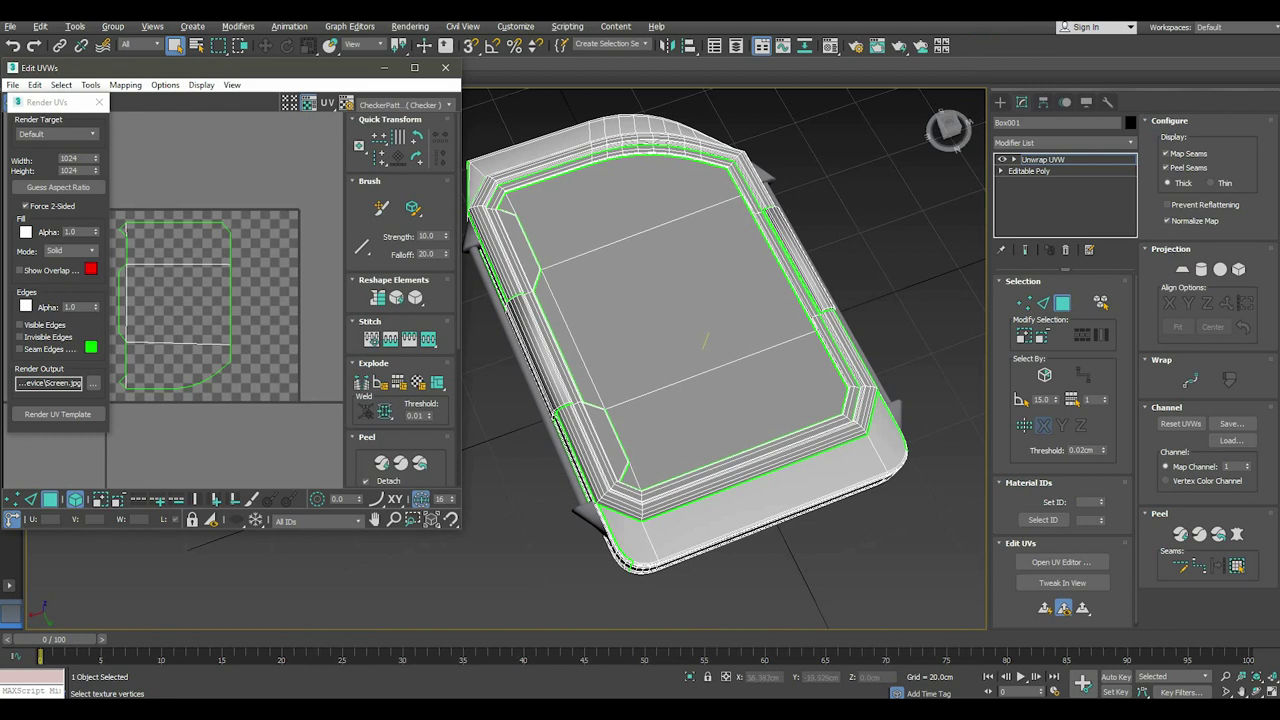
Select only the inner rim ring faces of the panel in the UV editor.
click(40, 26)
click(40, 128)
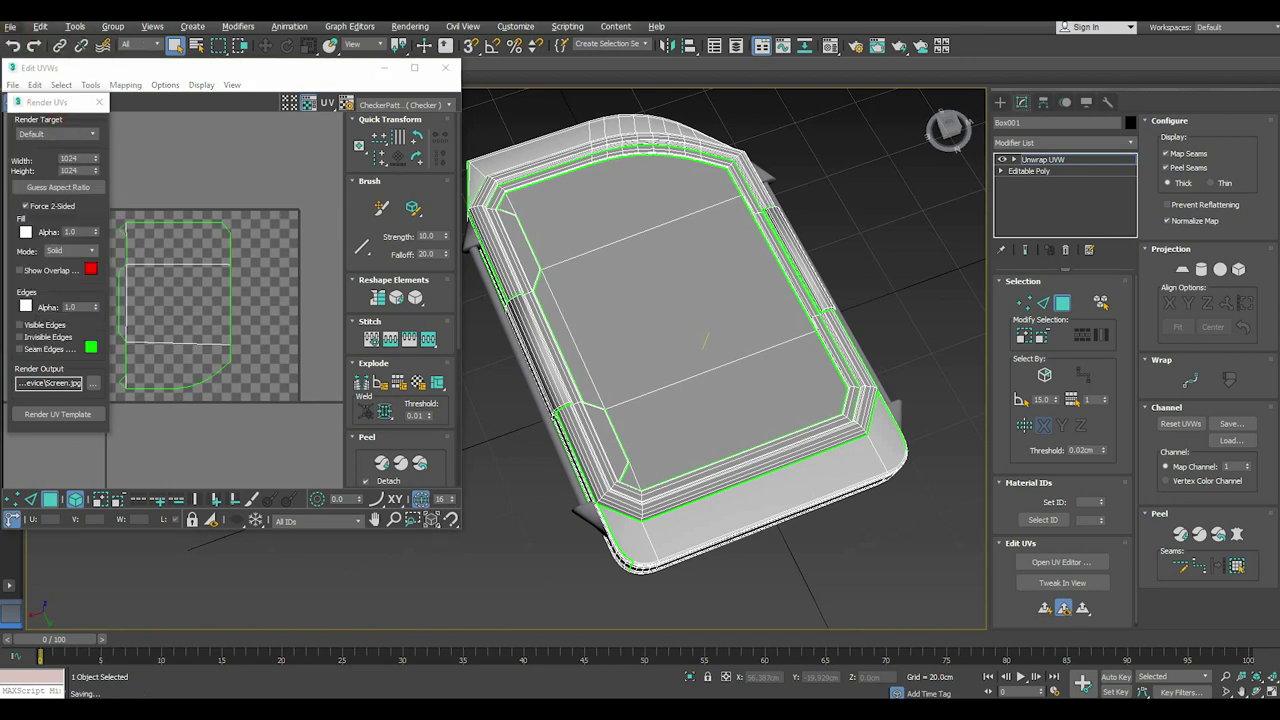
click(268, 302)
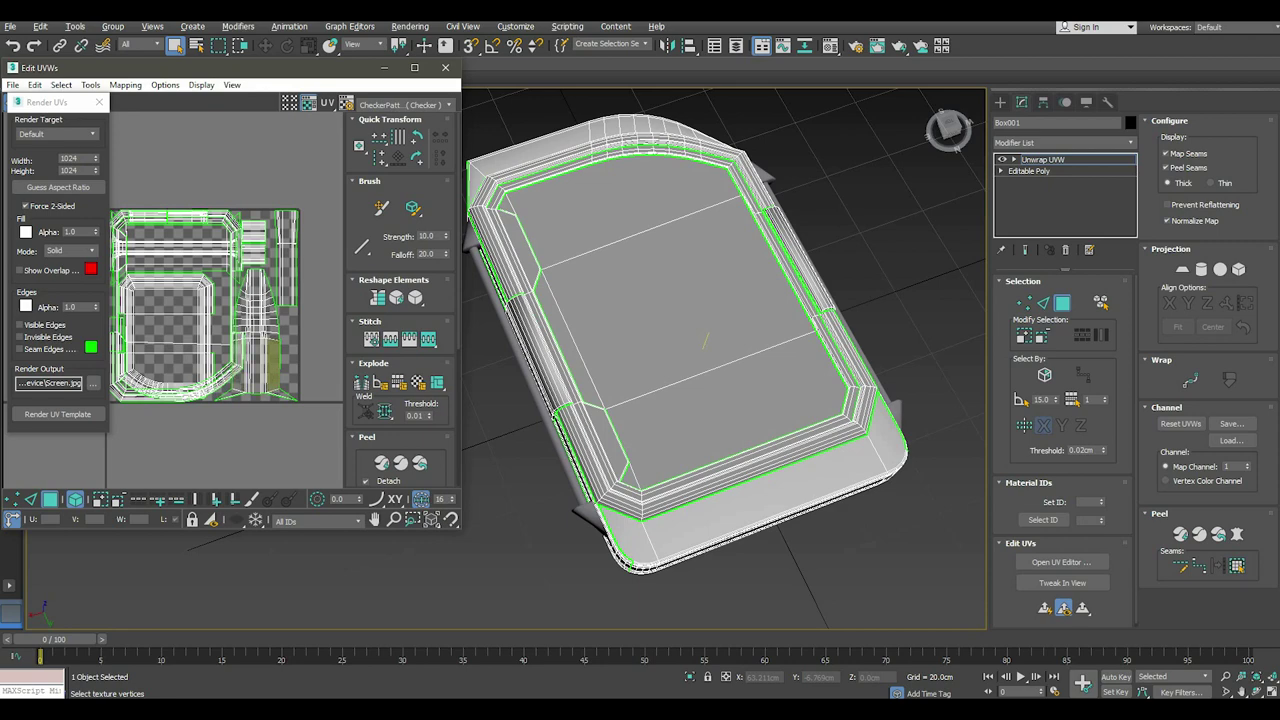
drag(120, 338, 240, 392)
drag(124, 222, 230, 346)
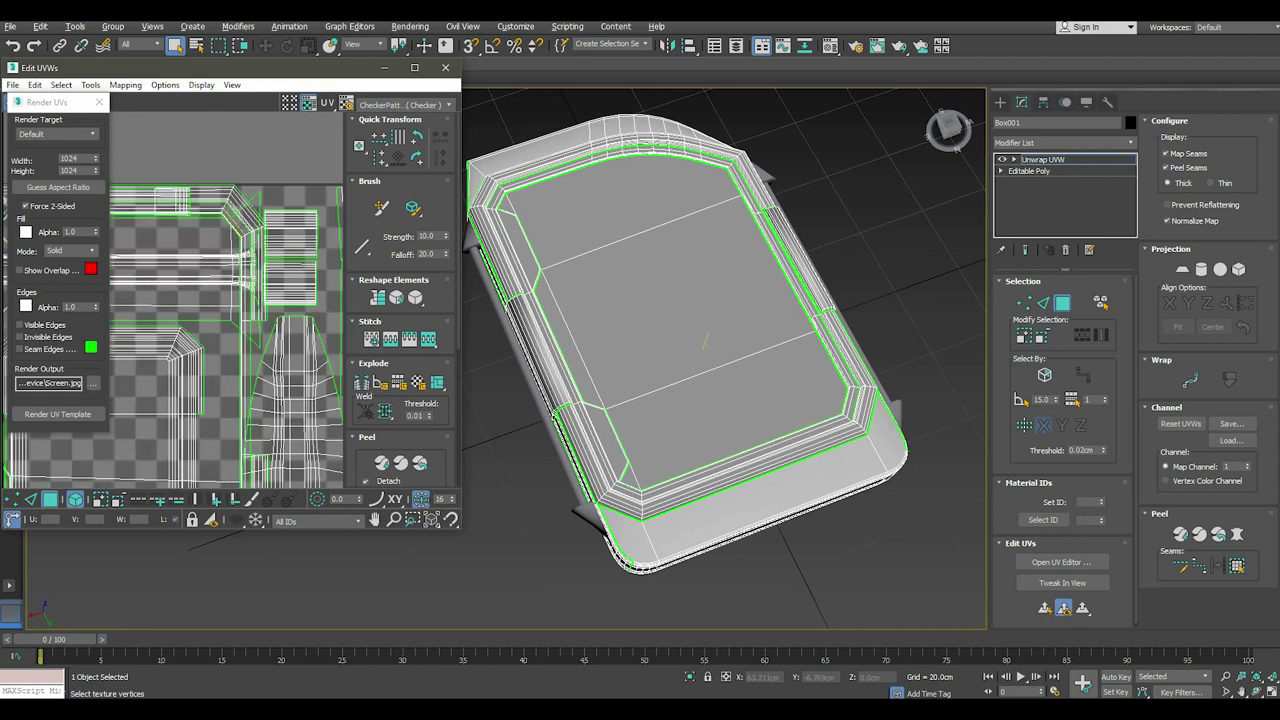
scroll(200, 330, up, 3)
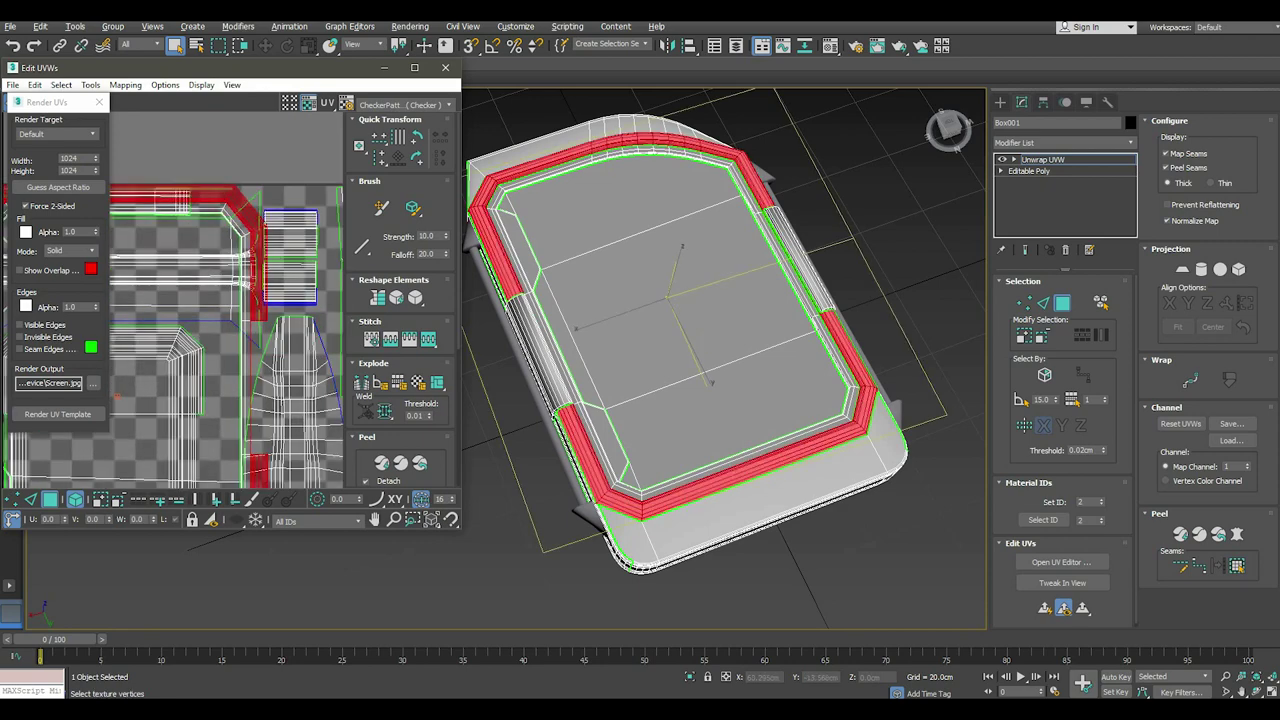
scroll(218, 203, up, 2)
key(ctrl+a)
right_click(185, 282)
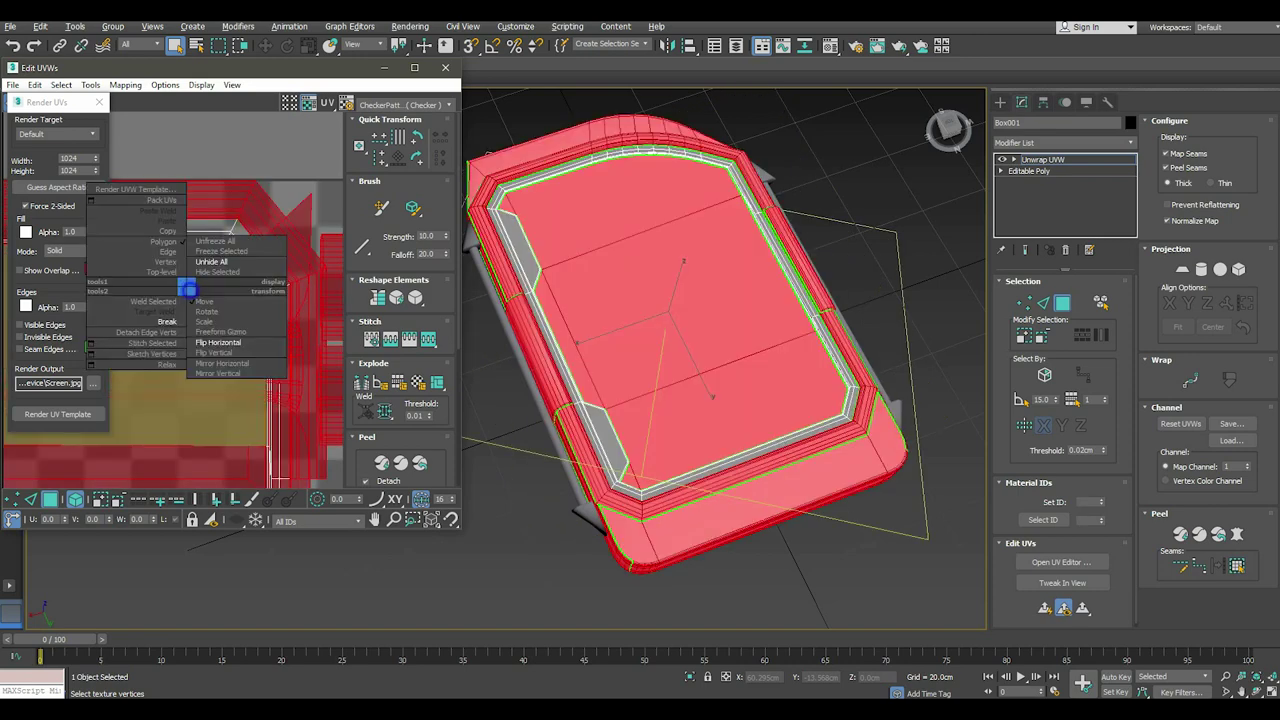
click(205, 300)
scroll(203, 272, down, 3)
scroll(215, 310, down, 2)
click(229, 358)
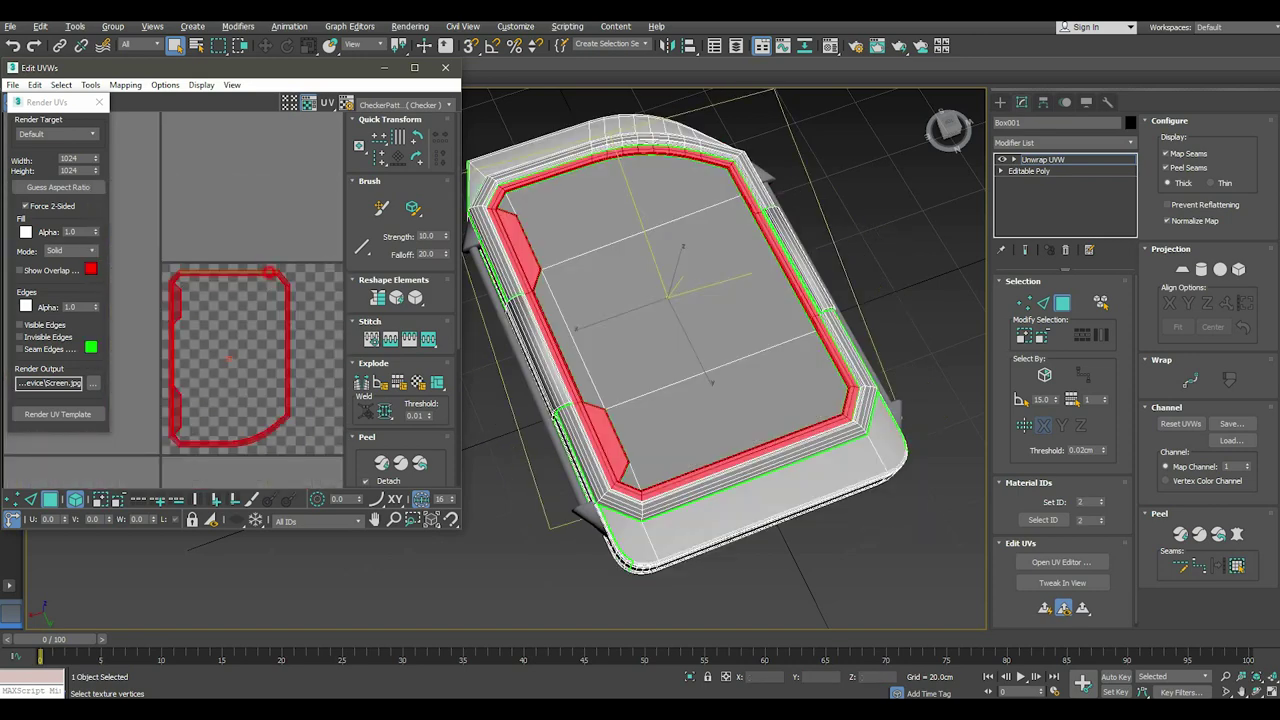
Render the rim ring template to Screen_B.jpg and close the render preview.
click(93, 383)
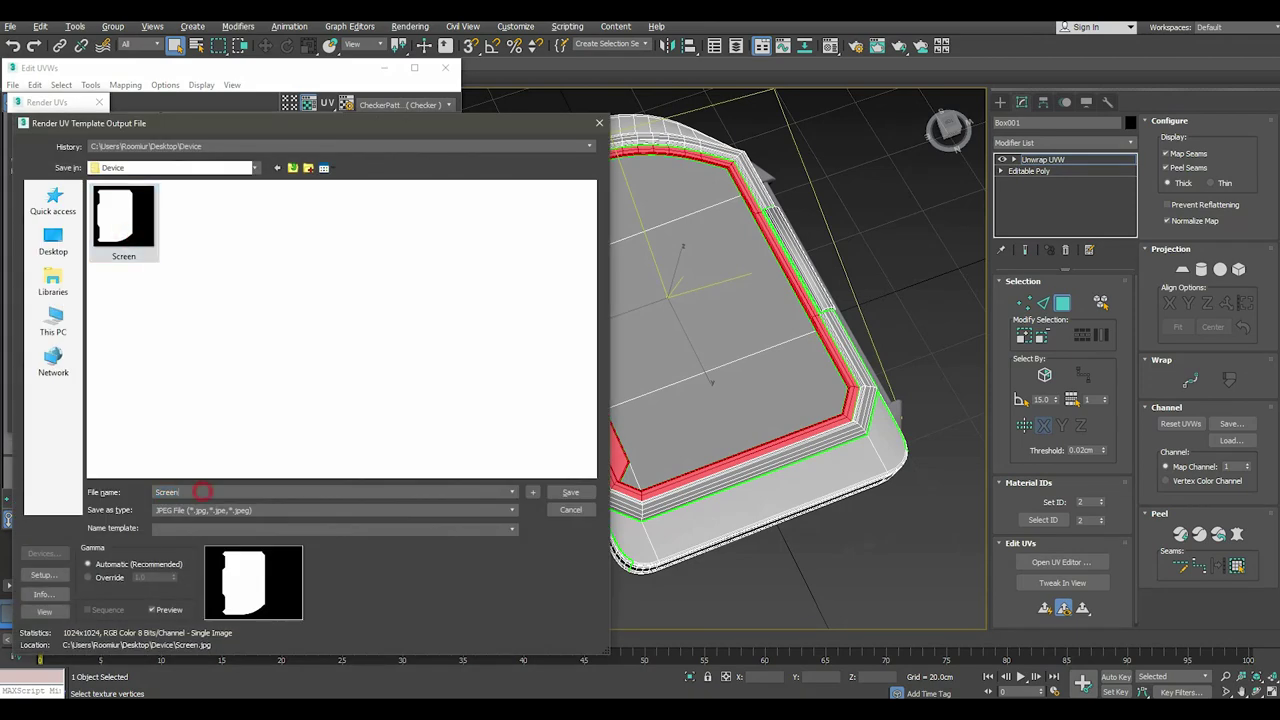
text(B)
key(Return)
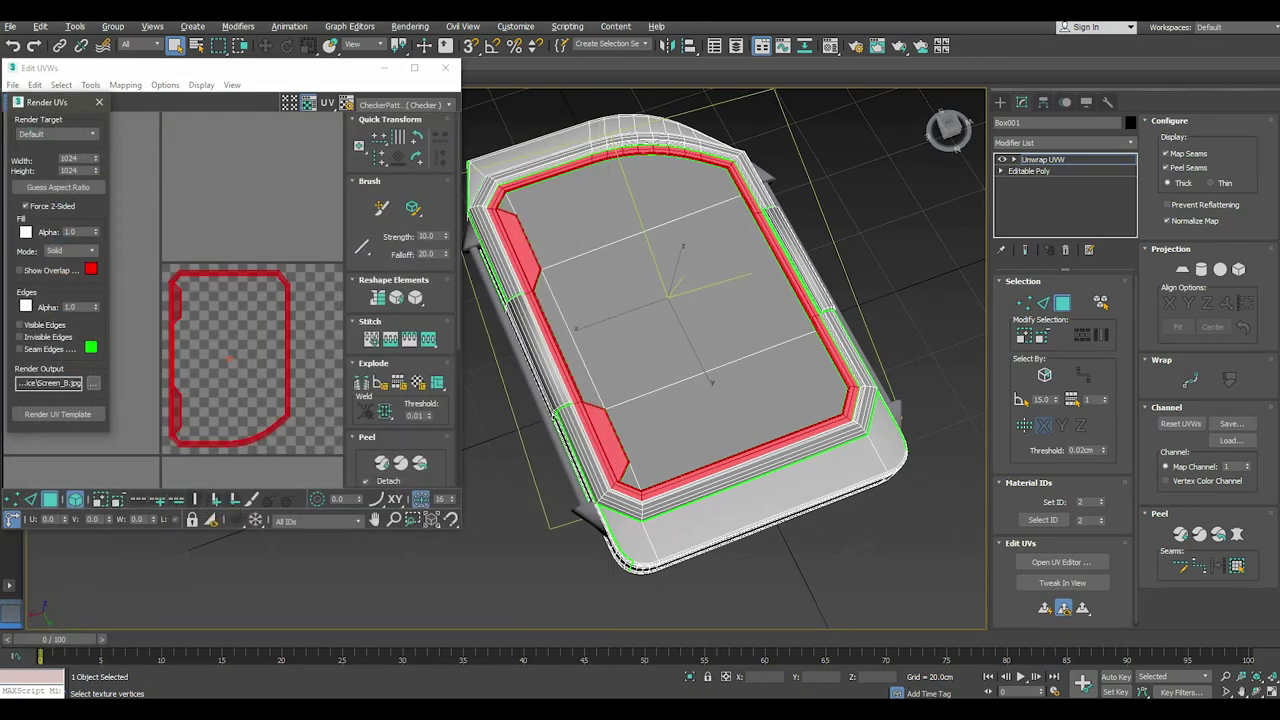
click(58, 413)
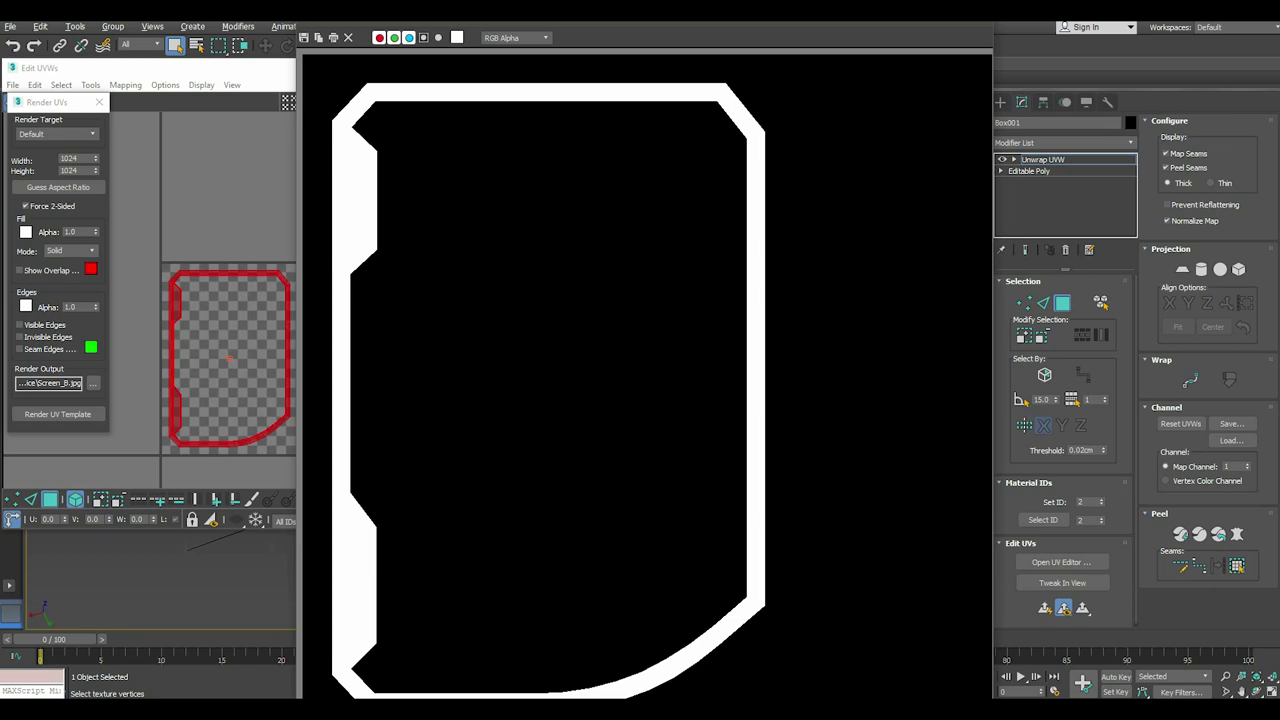
click(980, 24)
right_click(200, 218)
Select the panel's two side face strips and frame them in the UV editor.
click(219, 207)
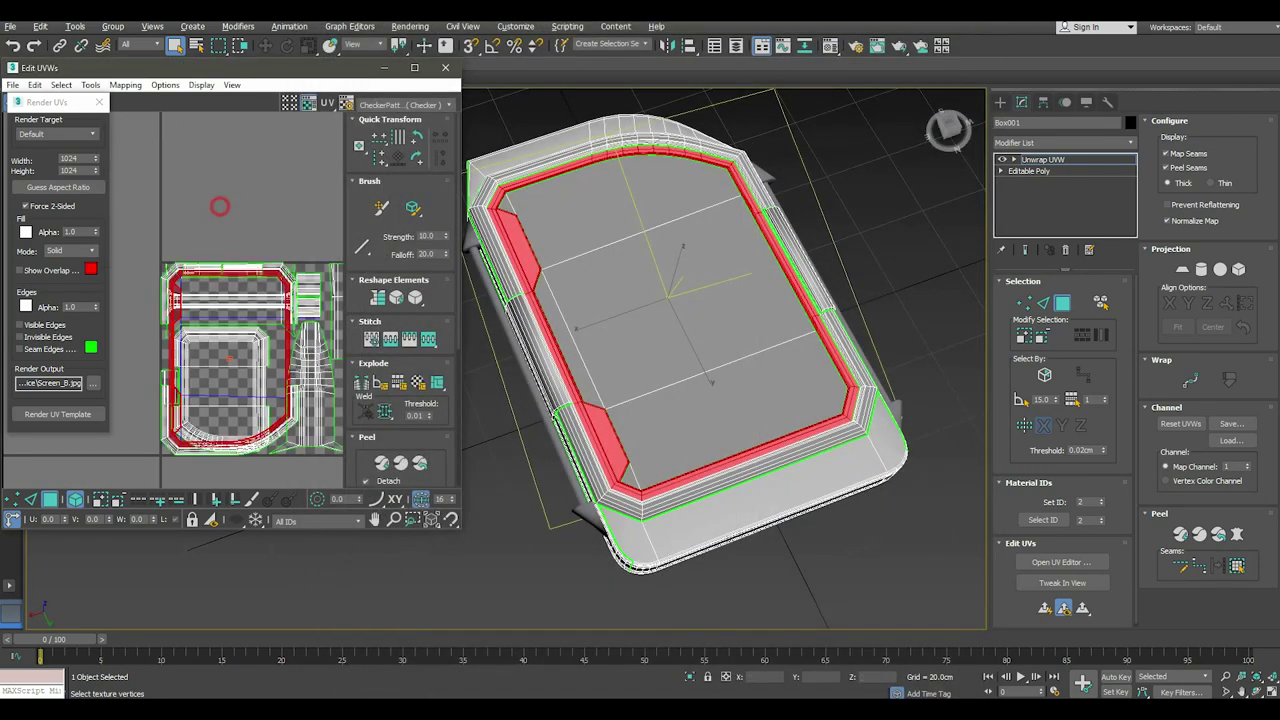
click(240, 208)
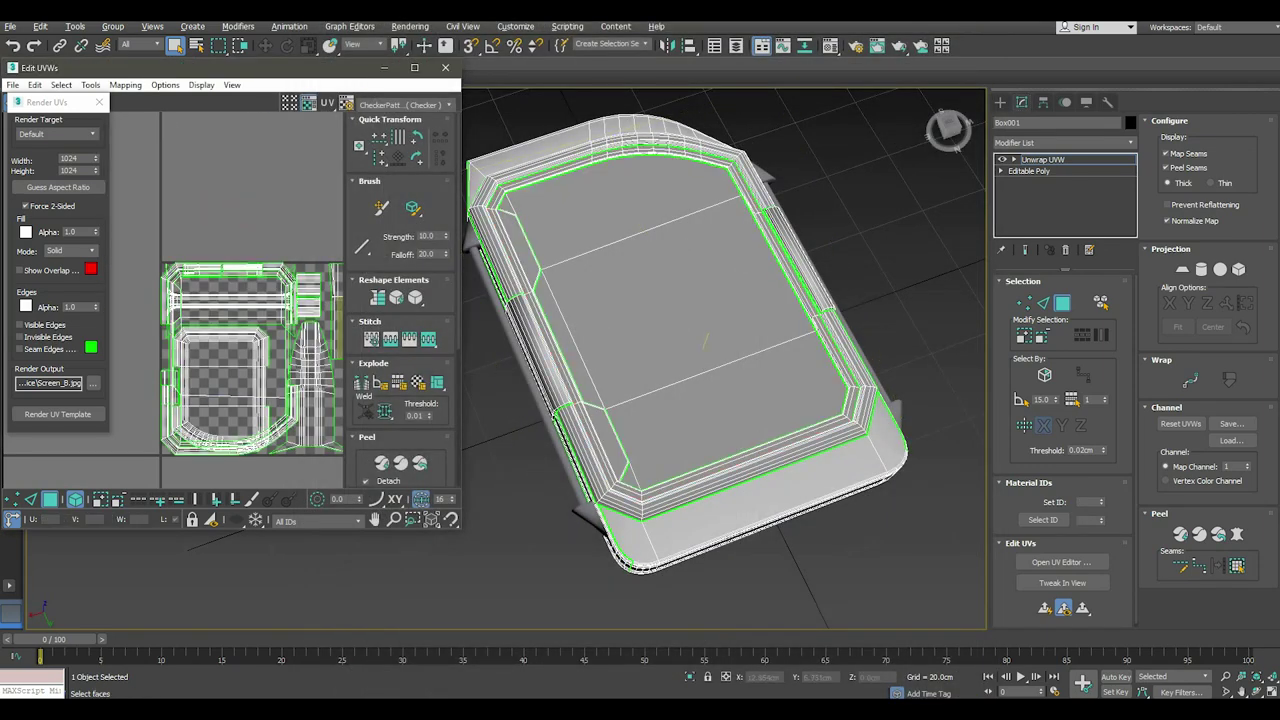
alt+middle_drag(706, 340, 798, 373)
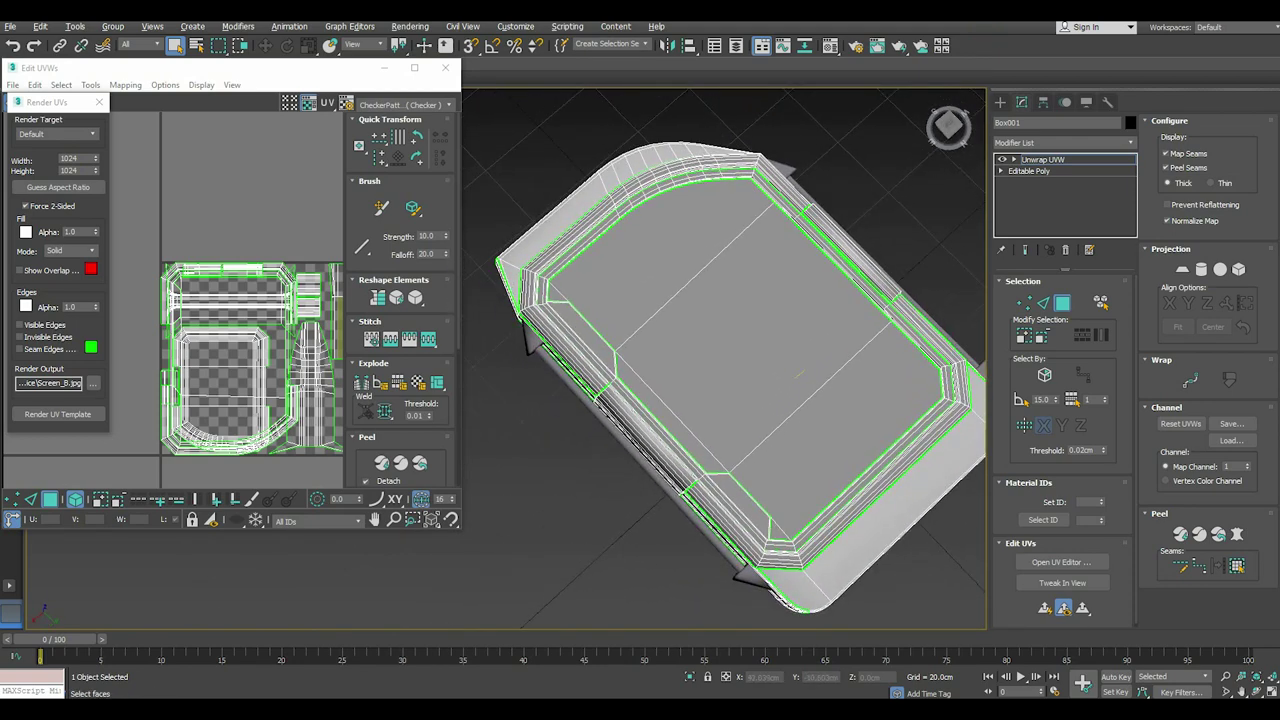
click(648, 440)
key(z)
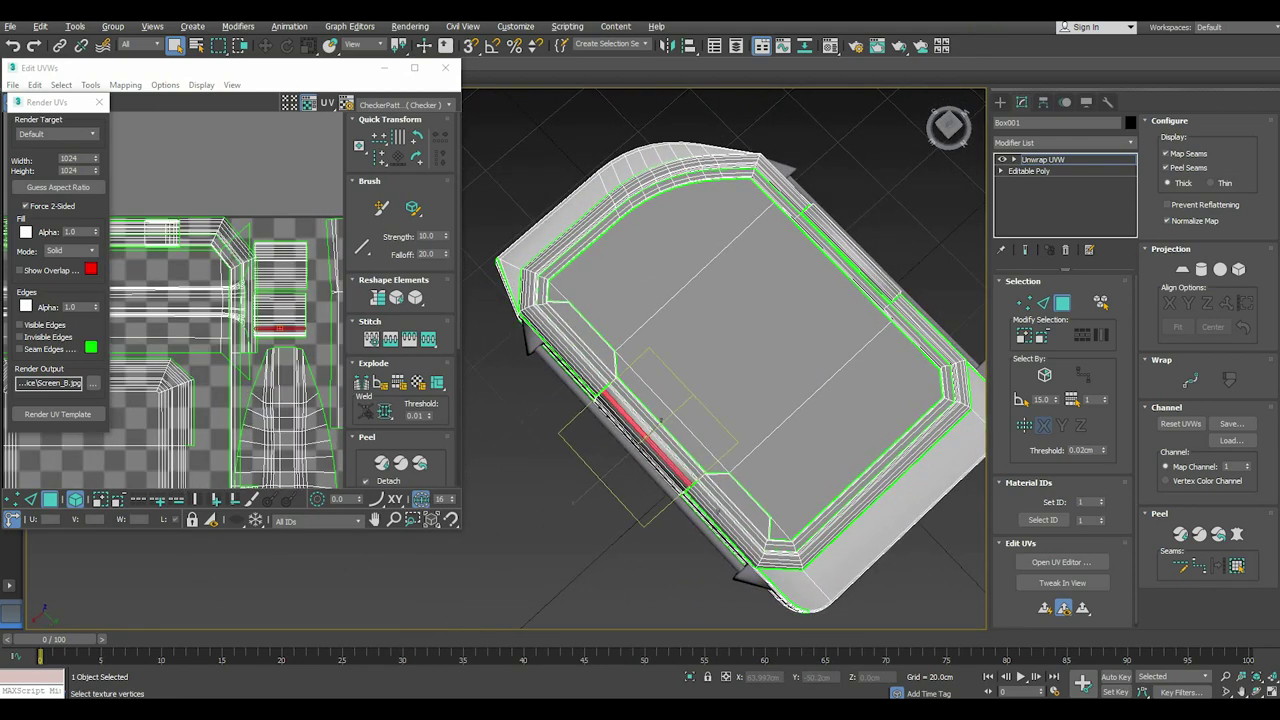
drag(282, 199, 306, 240)
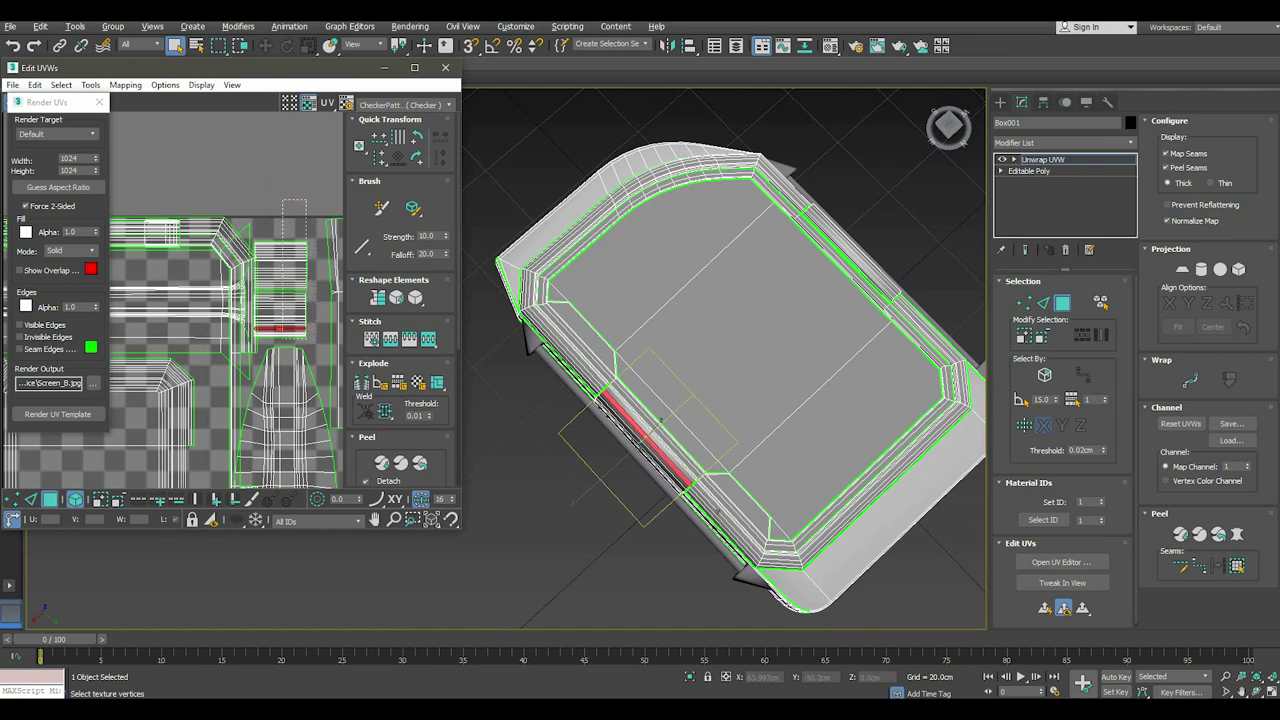
drag(306, 240, 306, 240)
scroll(274, 217, up, 3)
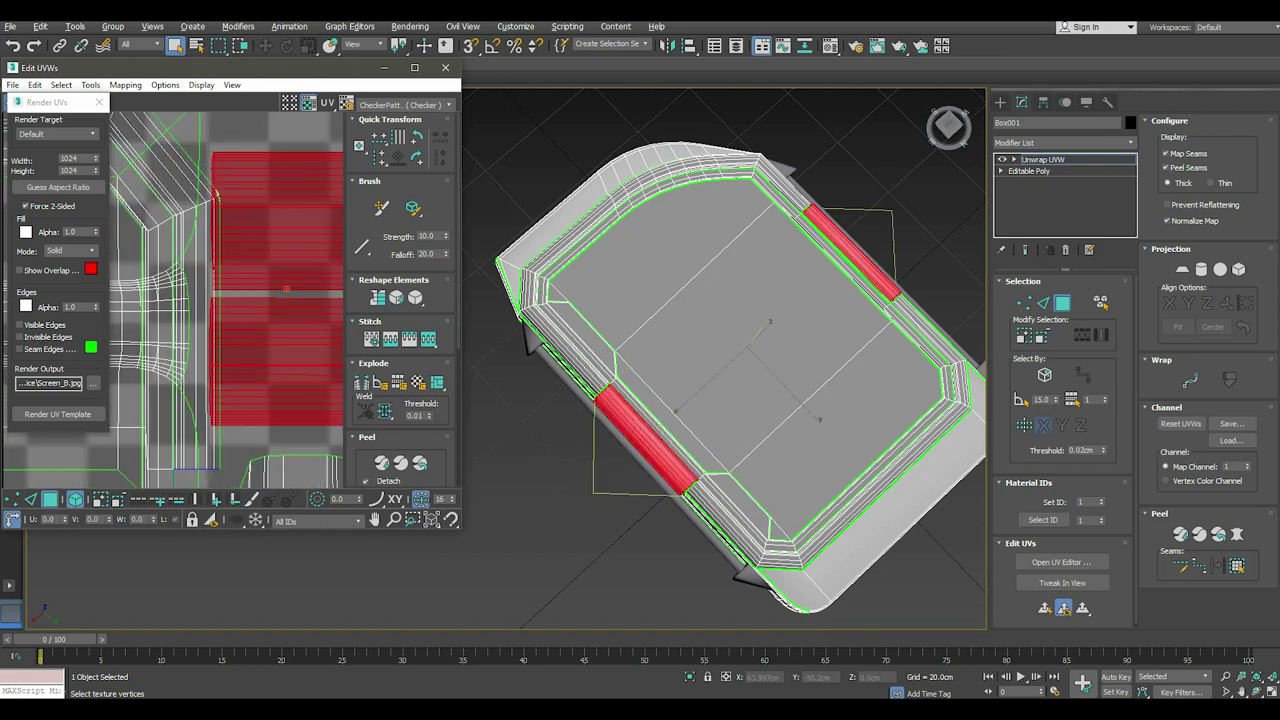
scroll(212, 292, down, 2)
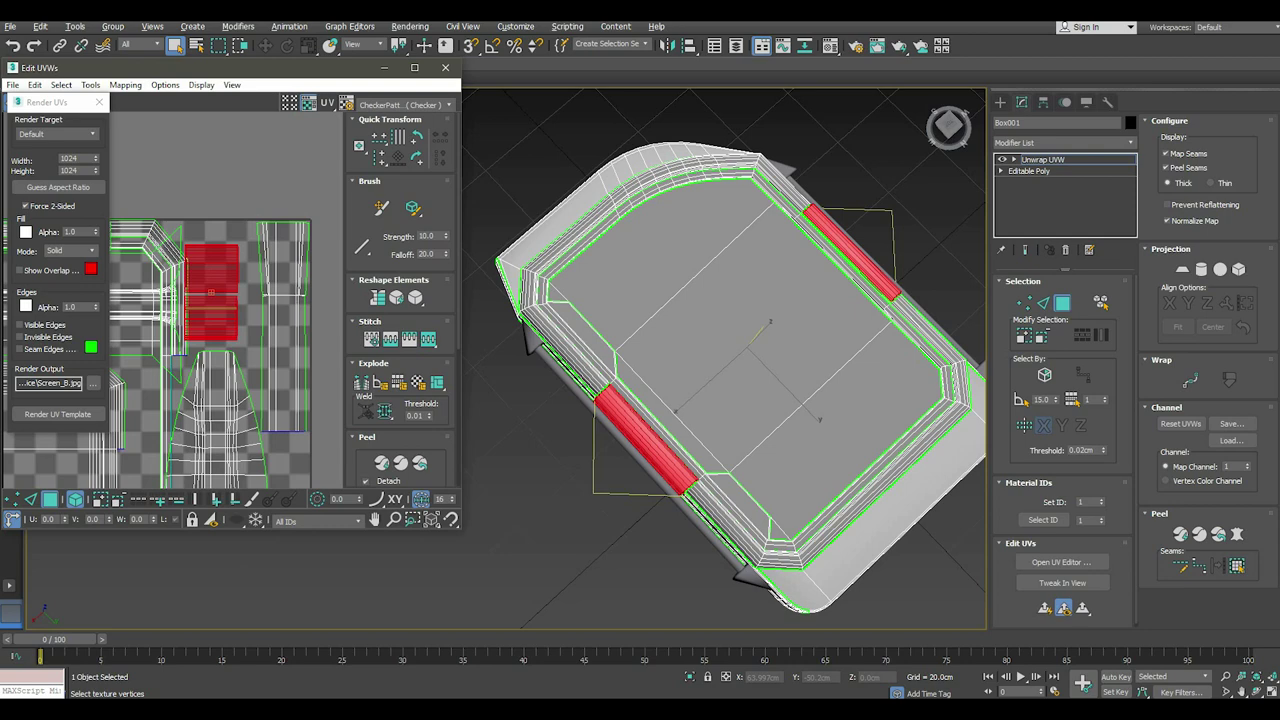
scroll(210, 292, up, 2)
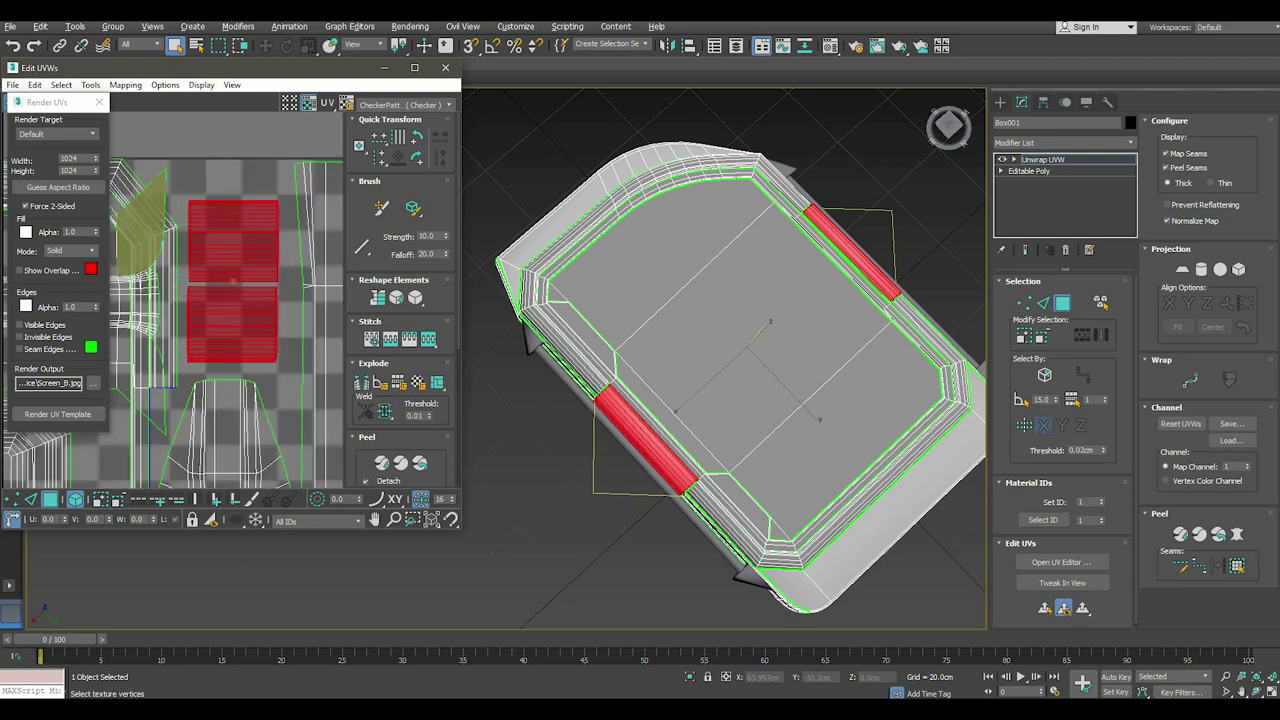
drag(50, 102, 45, 168)
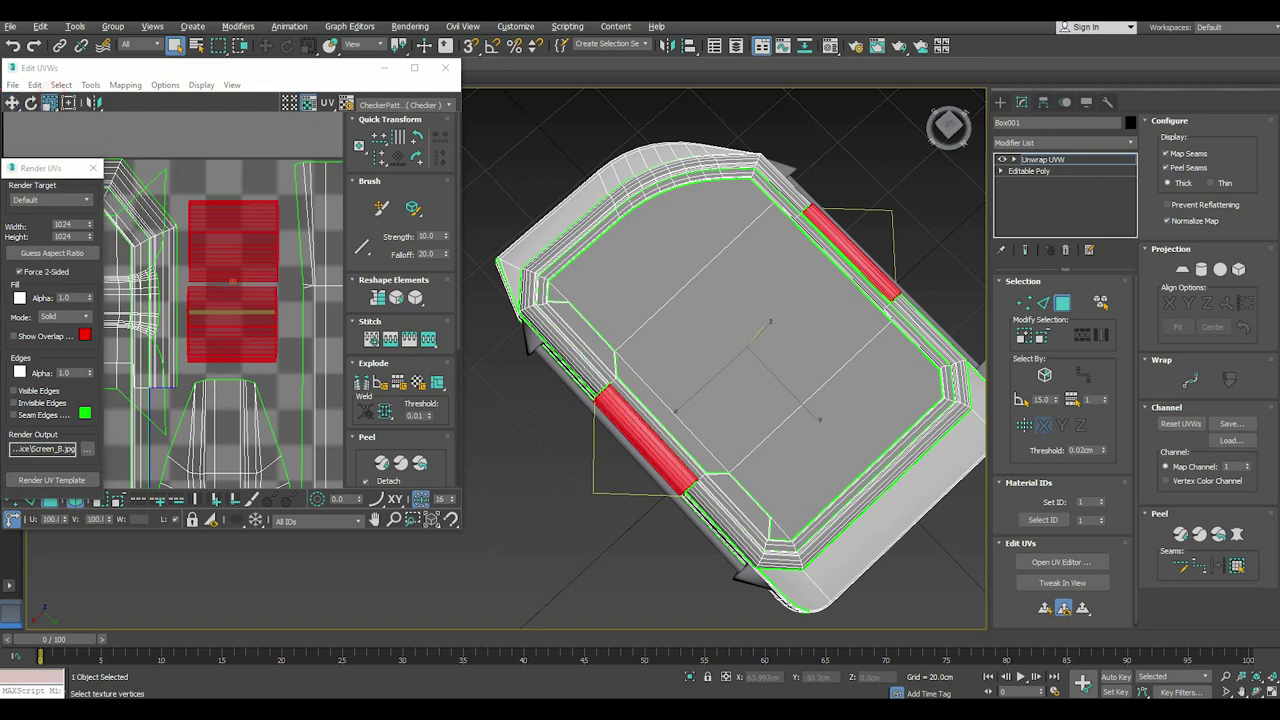
Scale the selected side-strip UV block up by about 15%.
mouse_move(232, 313)
mouse_down()
mouse_move(248, 300)
mouse_move(235, 287)
mouse_up()
scroll(288, 170, up, 2)
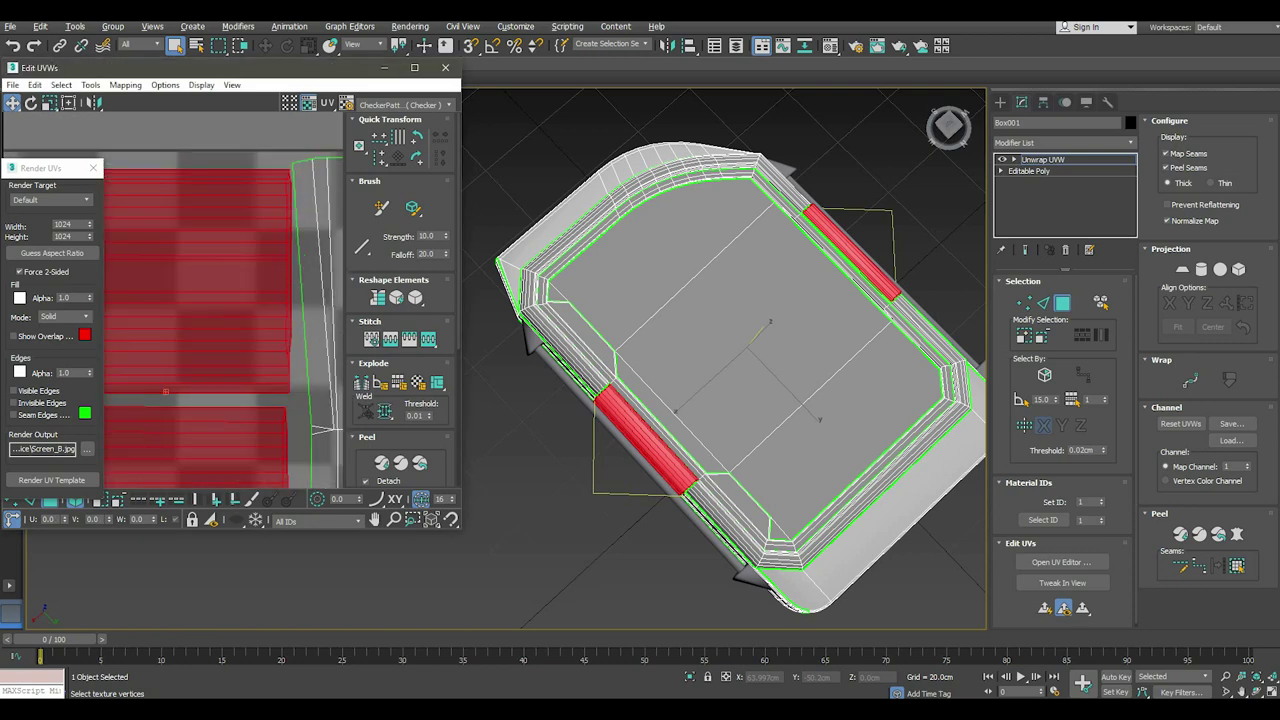
scroll(288, 170, up, 2)
scroll(288, 170, up, 2)
scroll(205, 245, down, 3)
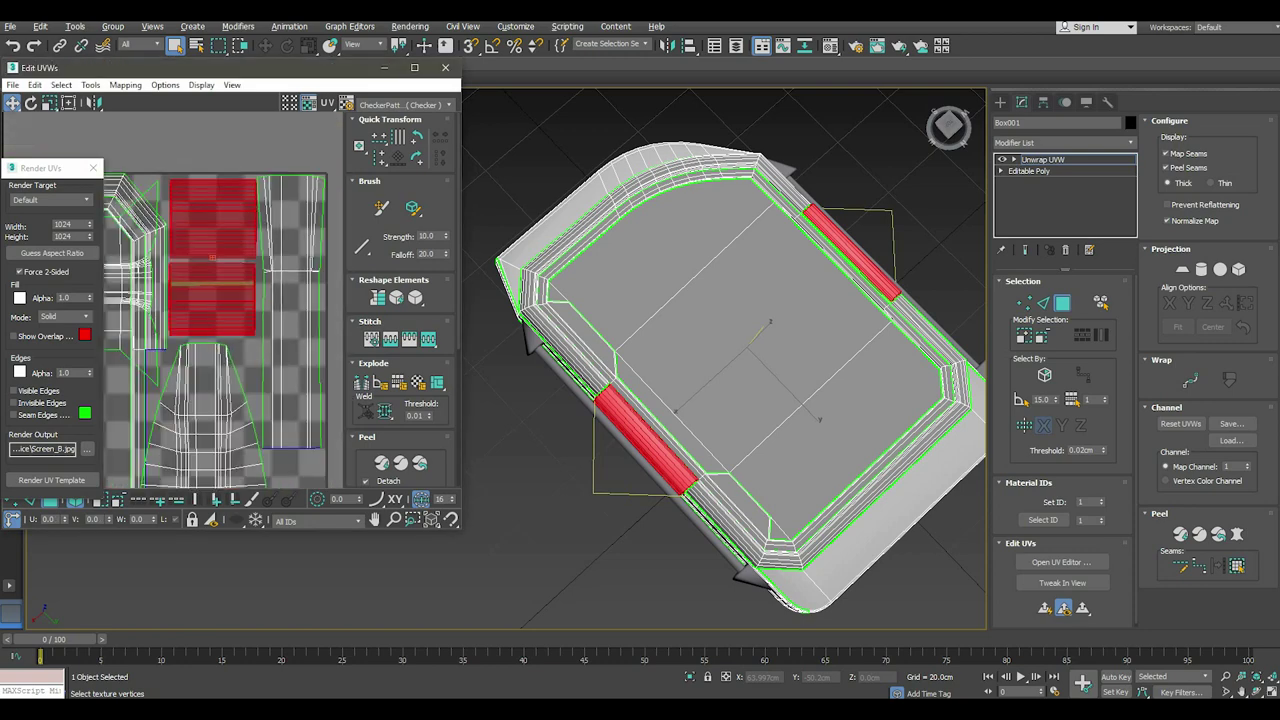
scroll(205, 245, up, 1)
Nudge the upper handle UV block slightly left, then select both handle strips together.
click(220, 175)
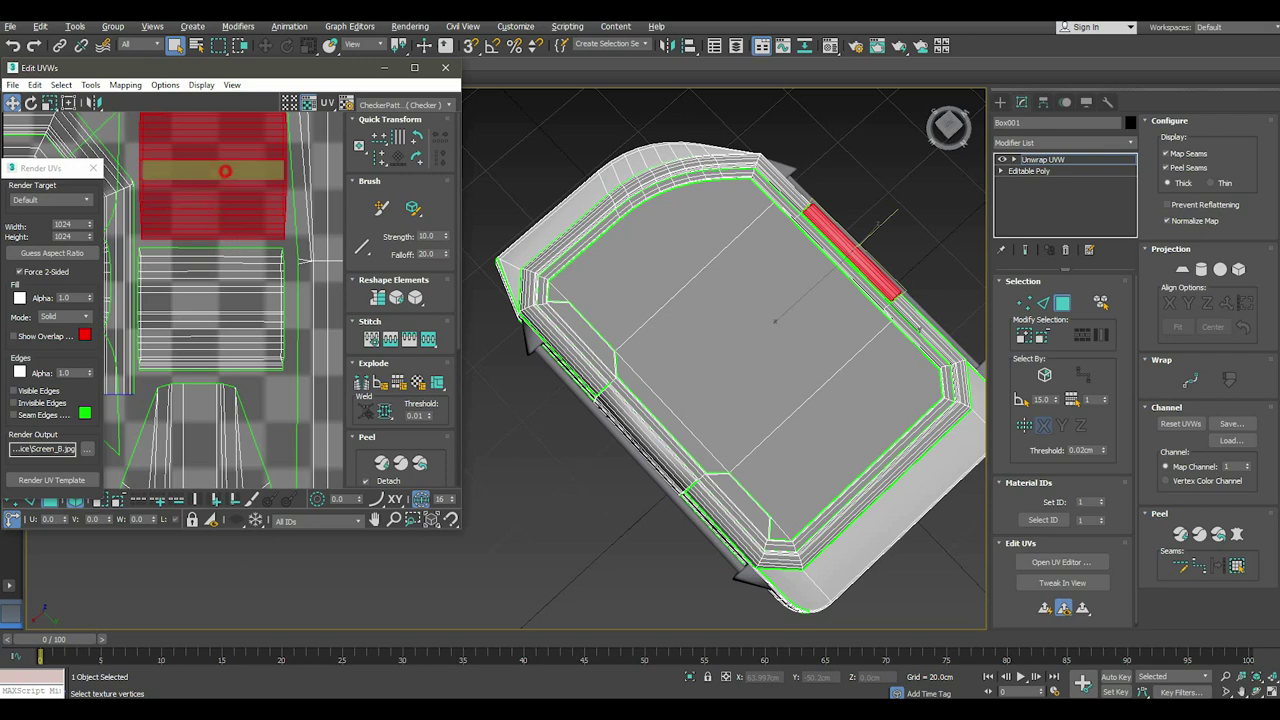
drag(220, 175, 217, 175)
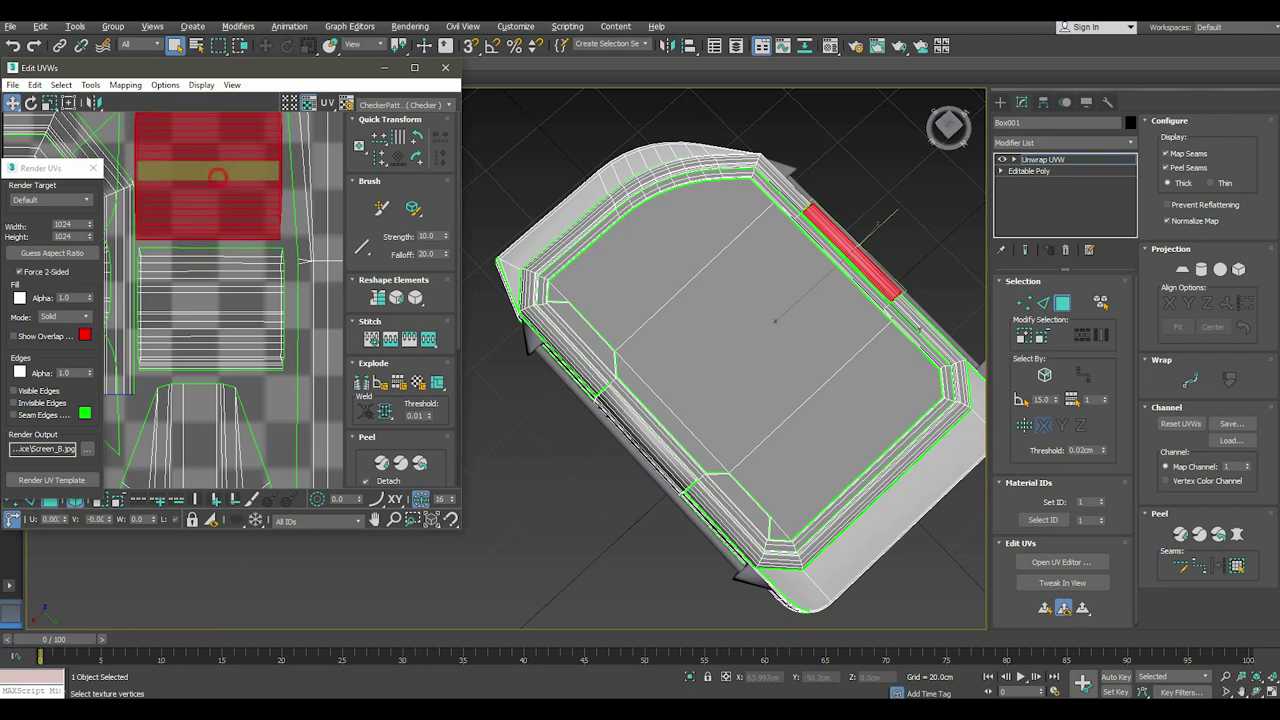
scroll(214, 290, down, 1)
scroll(214, 290, down, 1)
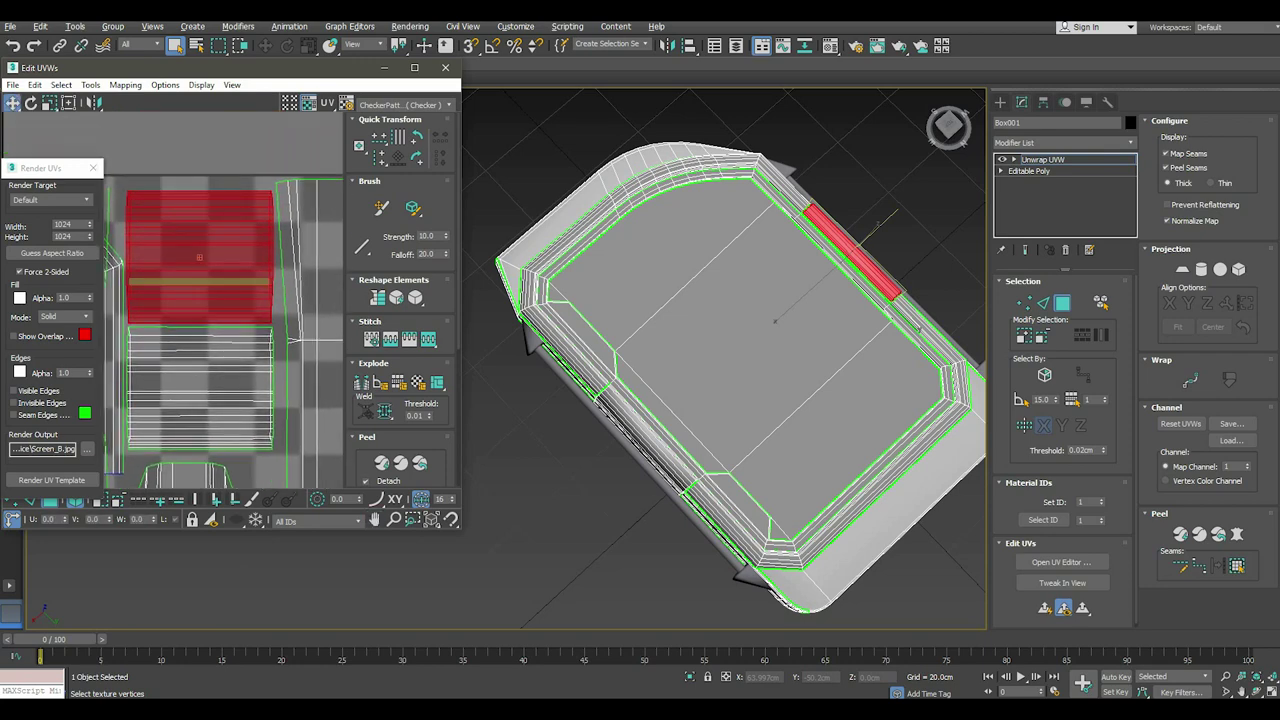
scroll(214, 290, down, 1)
ctrl+click(214, 290)
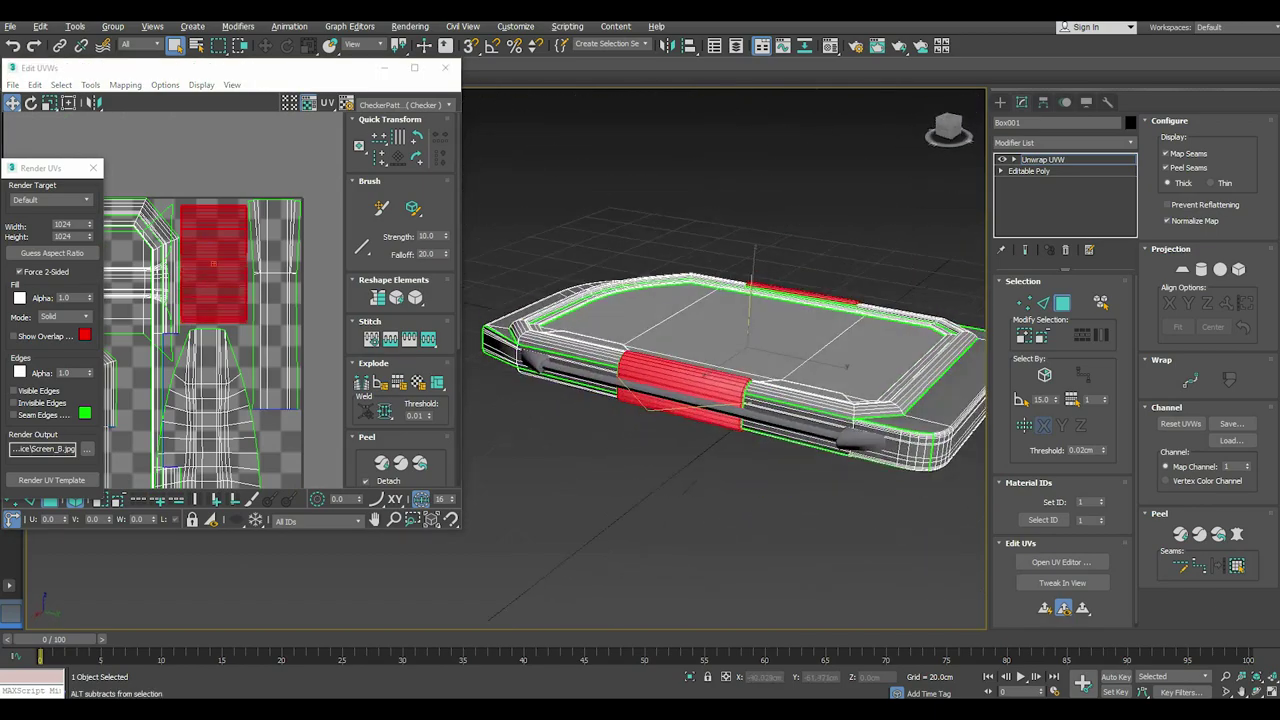
mouse_move(720, 450)
alt+middle_down()
mouse_move(720, 320)
mouse_move(640, 290)
mouse_move(700, 300)
mouse_move(700, 420)
mouse_move(720, 320)
alt+middle_up()
scroll(175, 320, down, 2)
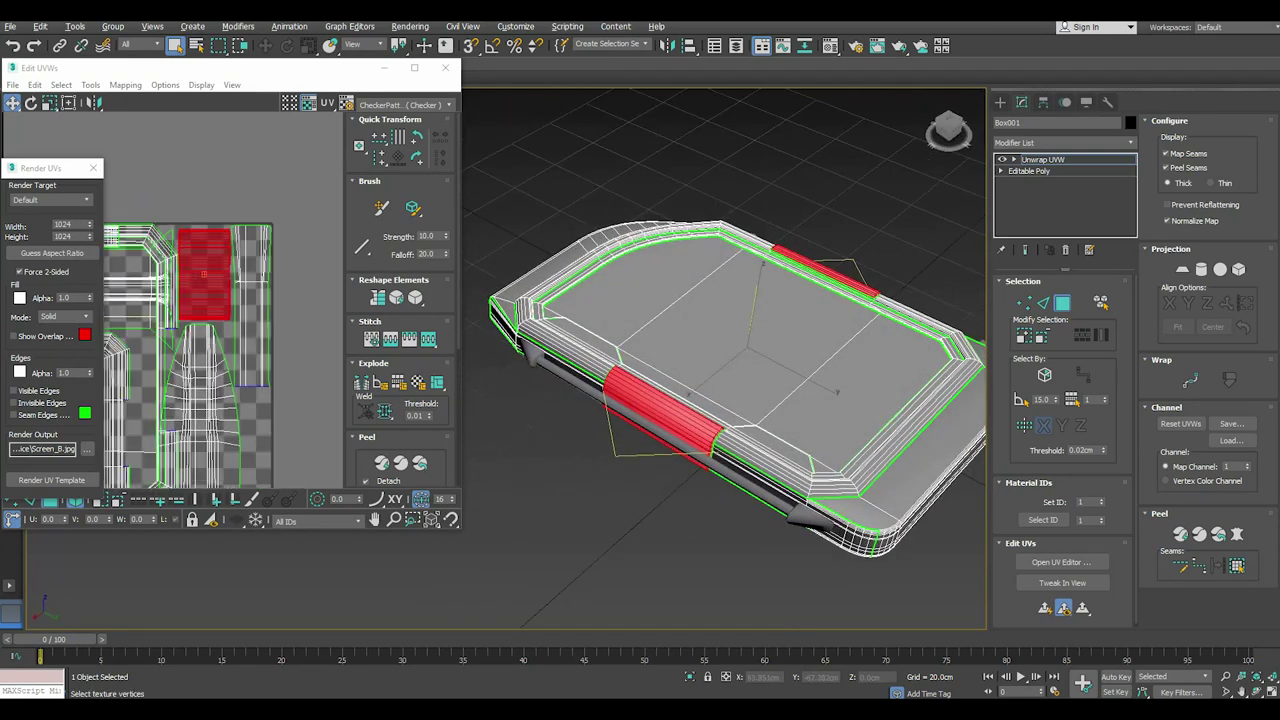
scroll(175, 320, down, 2)
Invert the selection and hide every UV except the two handle strips.
key(ctrl+i)
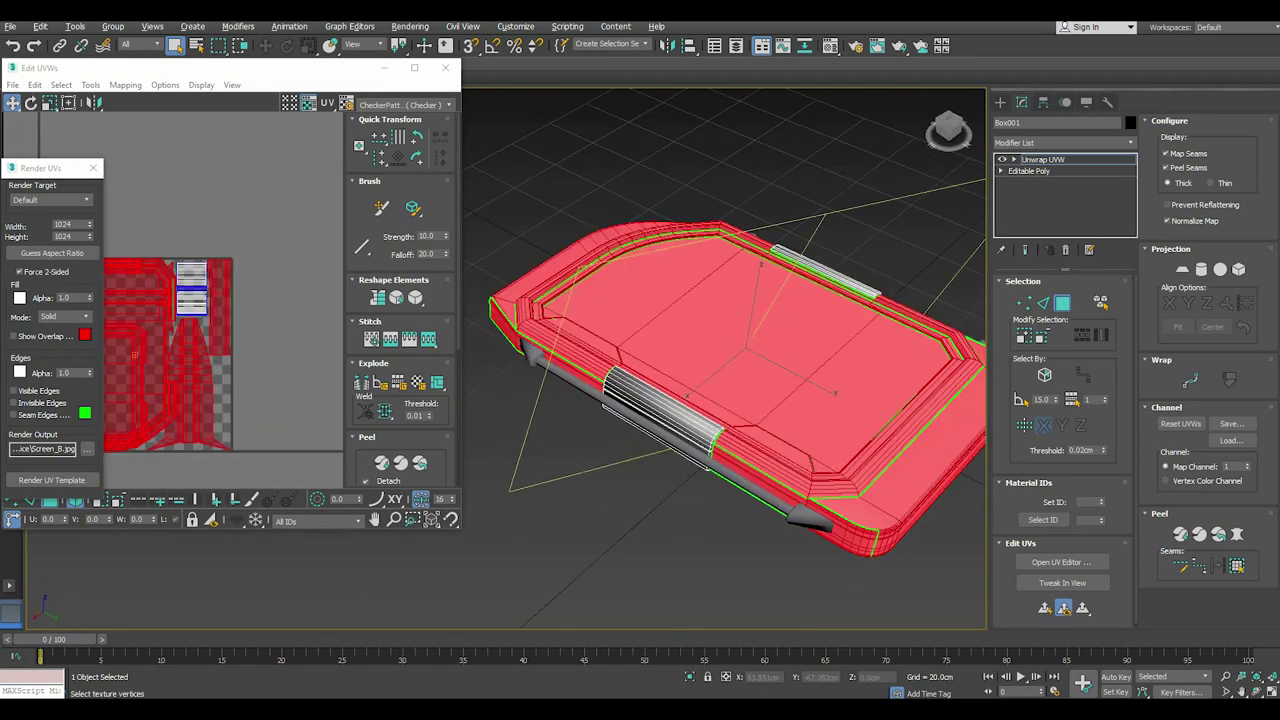
right_click(175, 330)
click(235, 350)
middle_drag(220, 345, 230, 340)
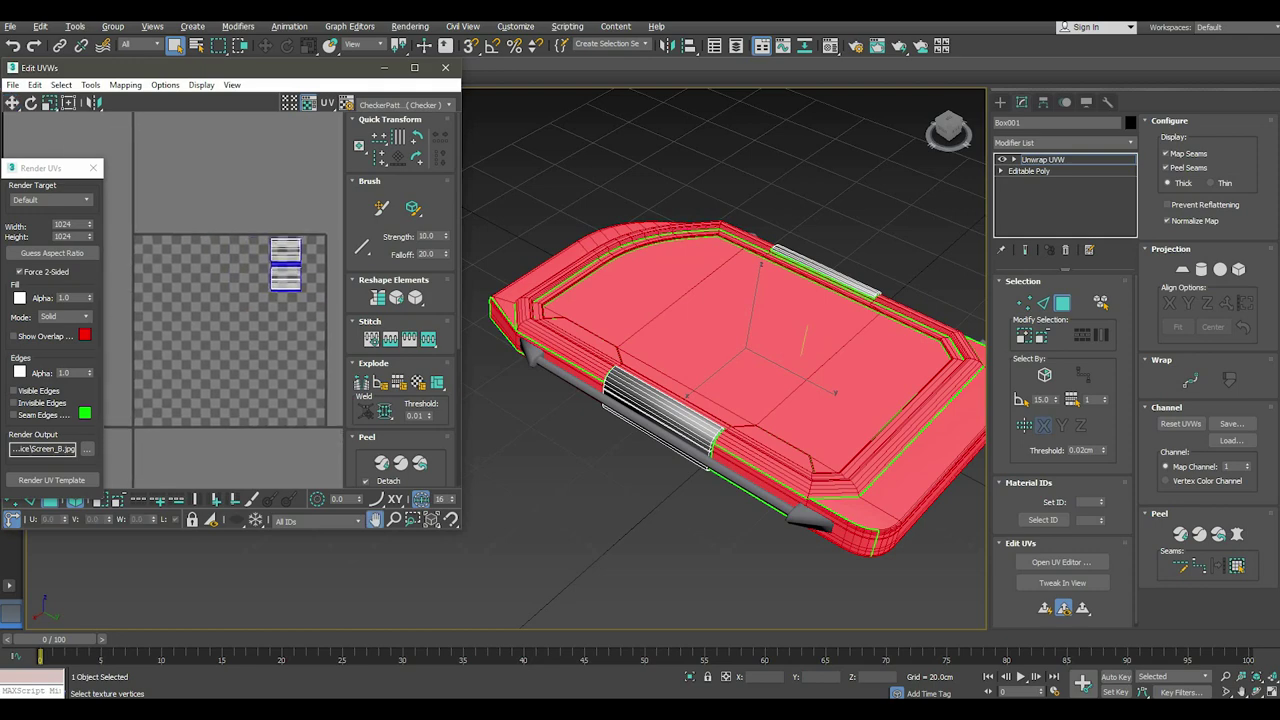
Render the handle-strip UV template to the file c1.jpg.
click(87, 449)
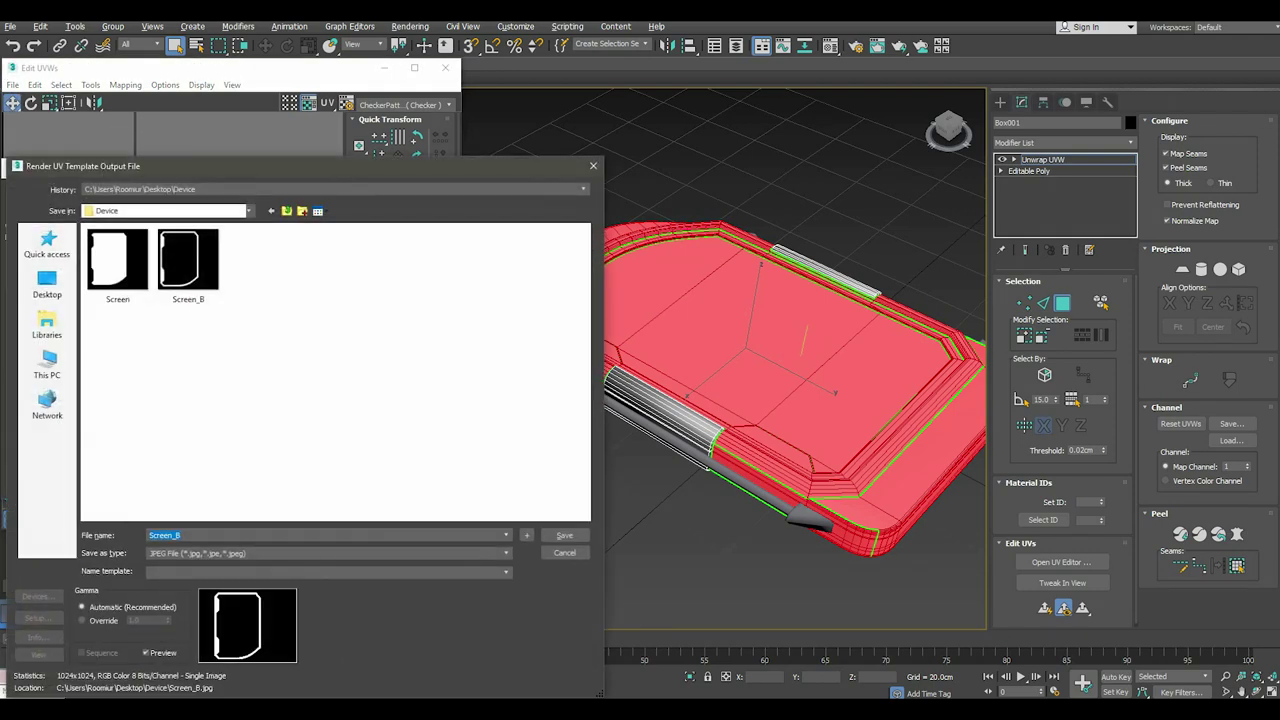
text(c1)
key(Return)
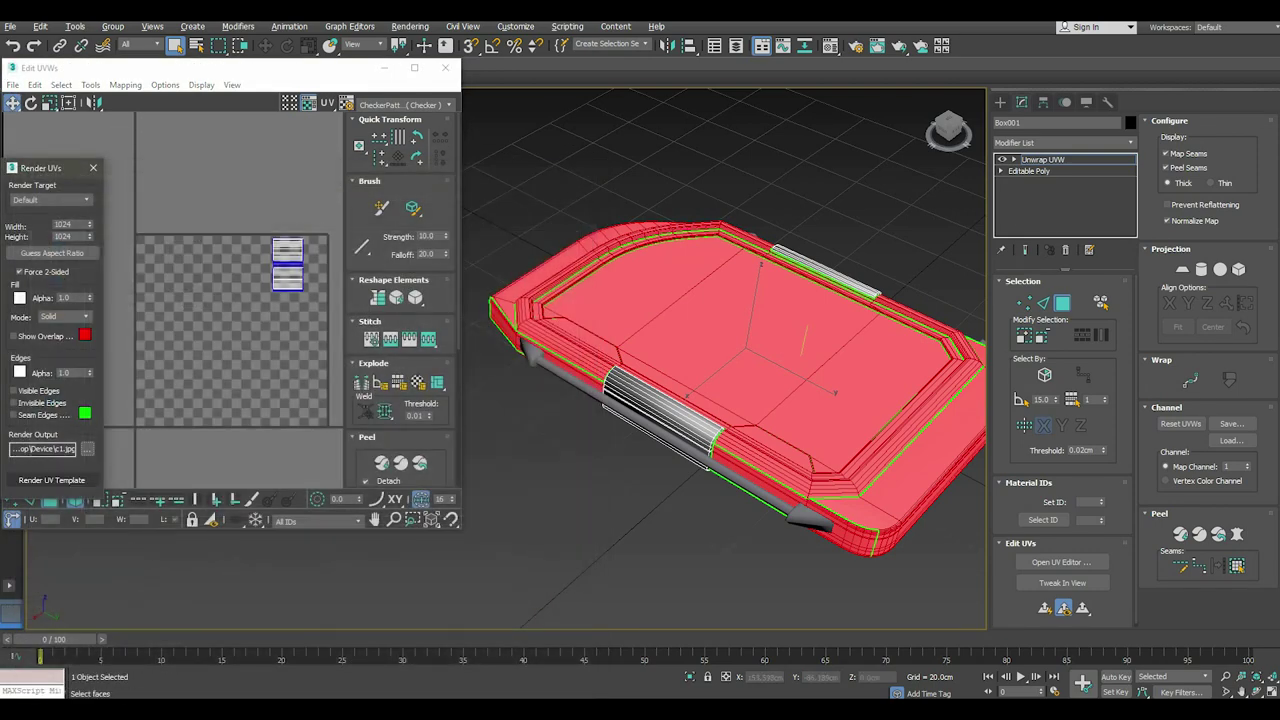
click(51, 480)
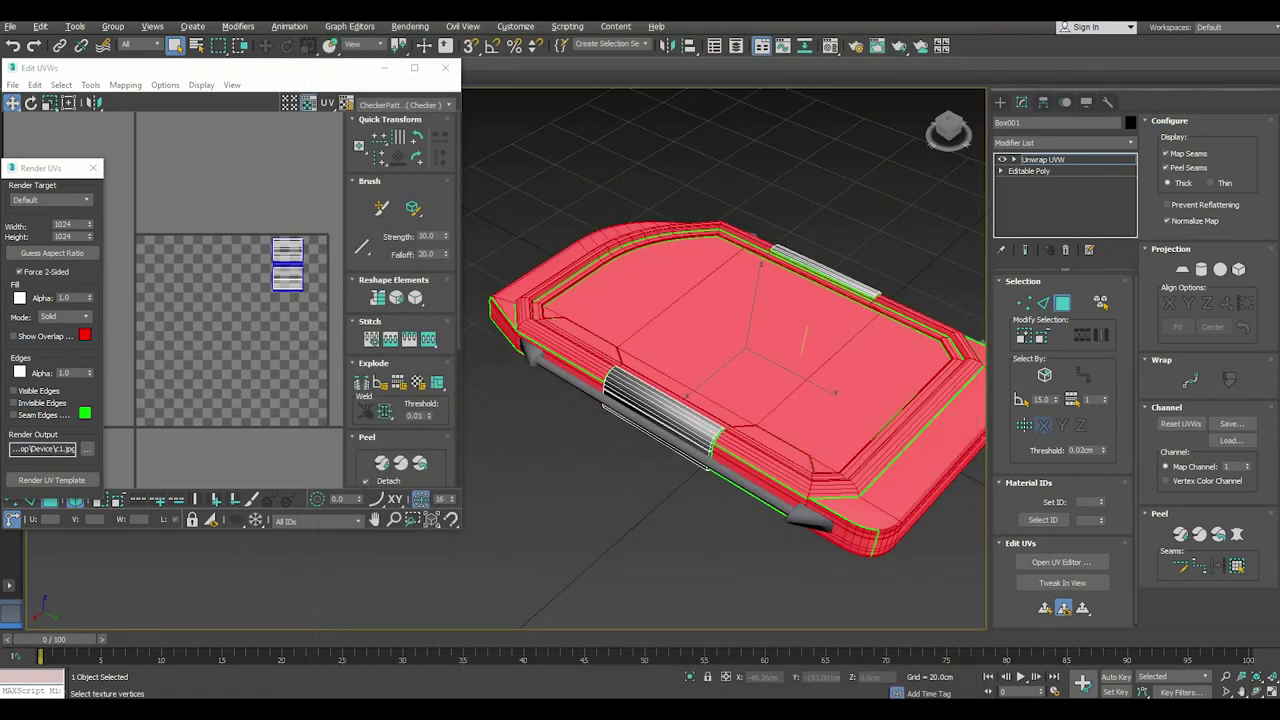
Clear the face selection and close the Render UVs and Edit UVWs windows.
right_click(174, 264)
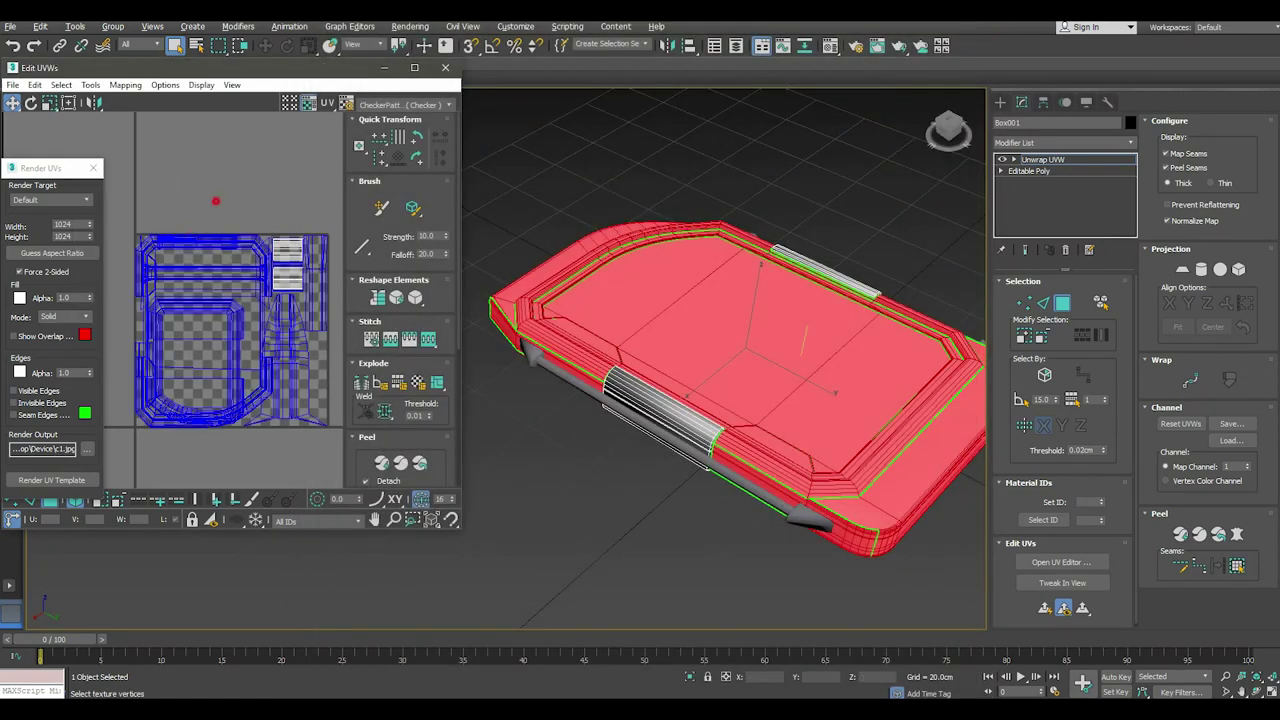
click(214, 200)
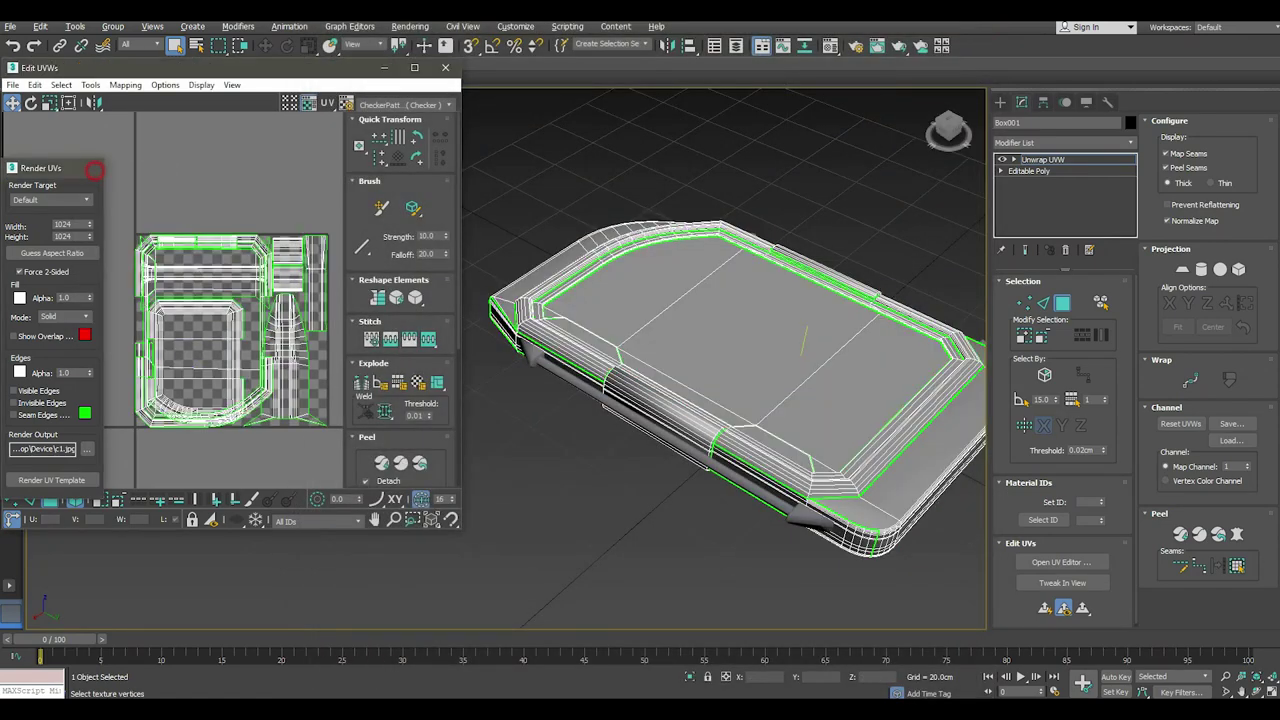
click(93, 167)
scroll(91, 339, down, 1)
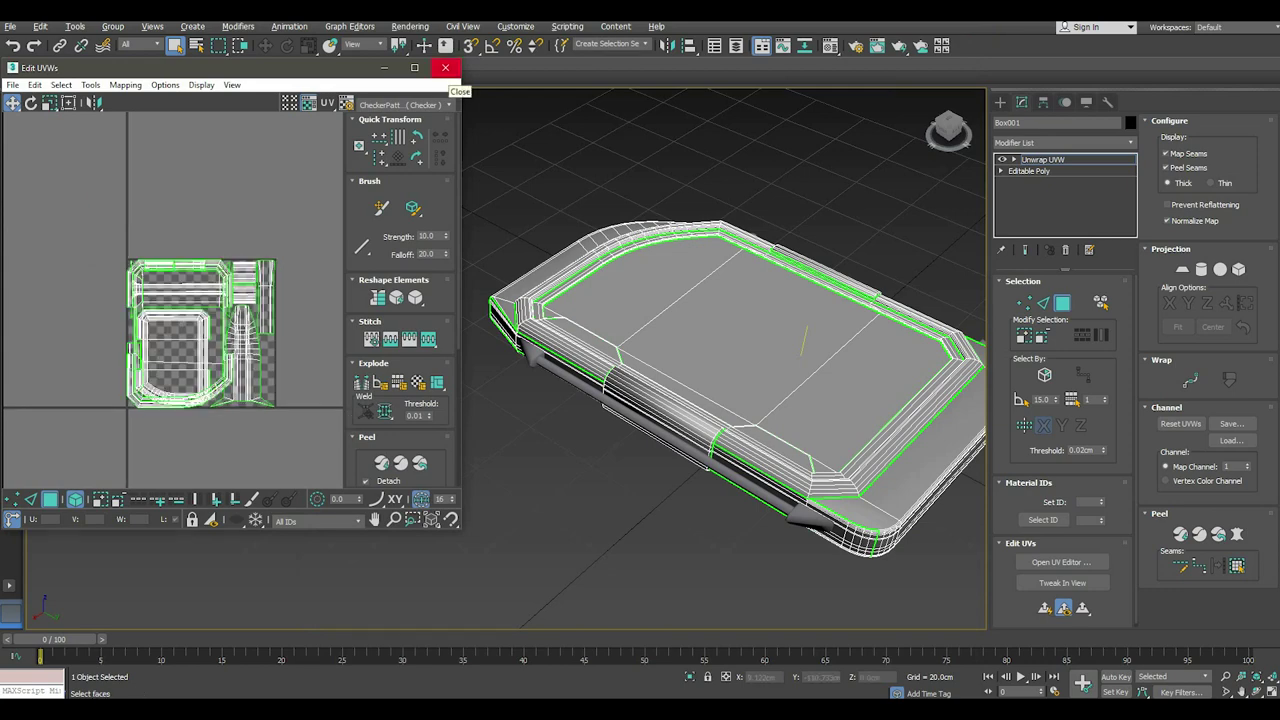
click(445, 67)
middle_drag(700, 400, 560, 450)
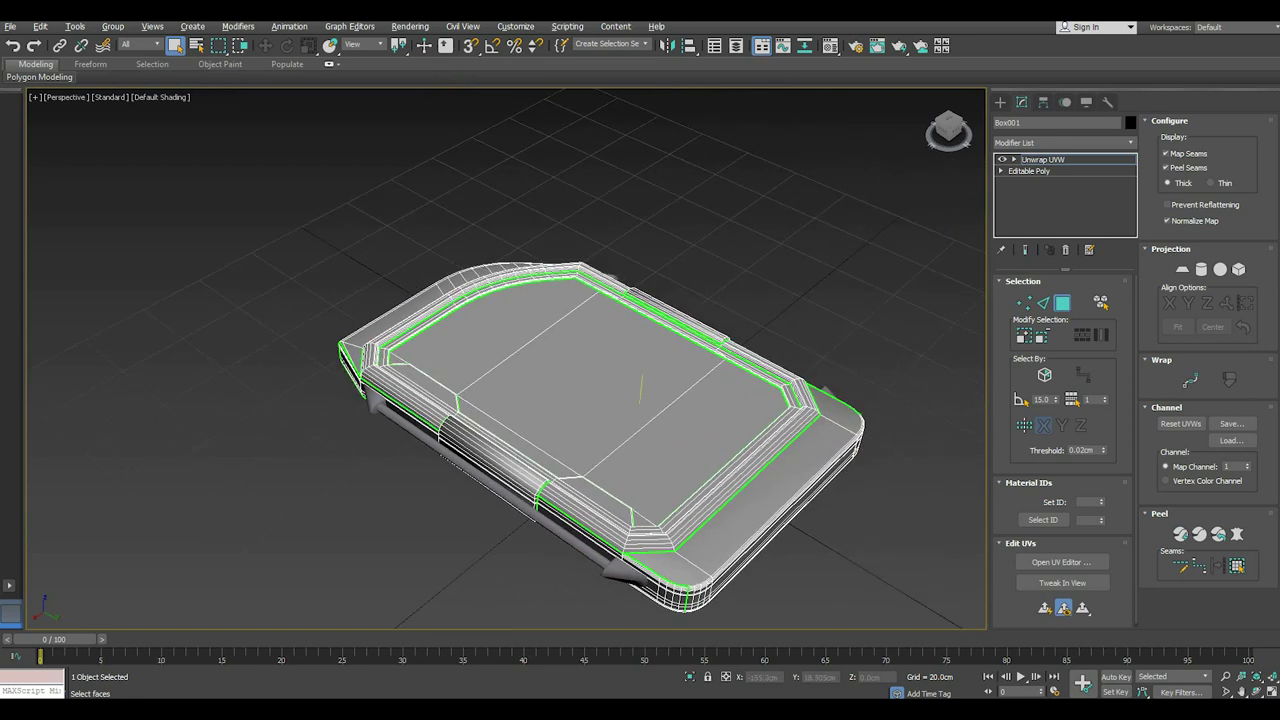
Bake mesh maps for all texture sets at 2048 output size, then solo the Body set.
click(1030, 159)
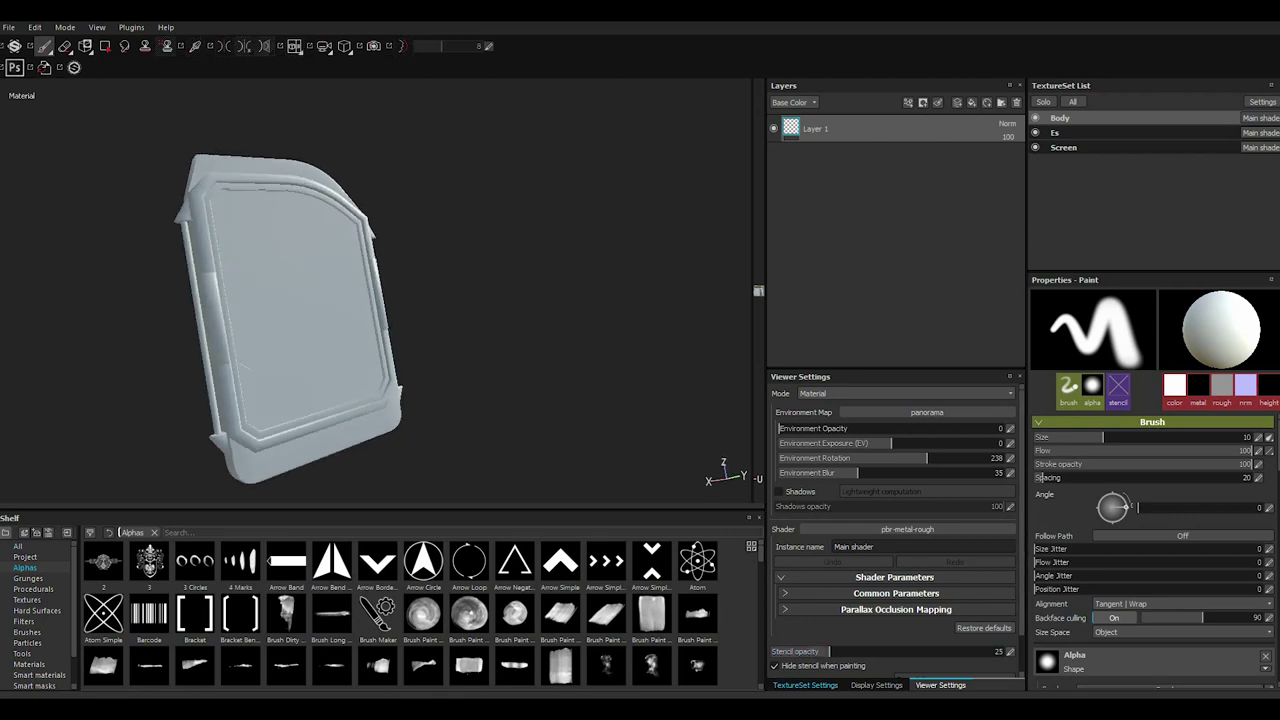
click(805, 685)
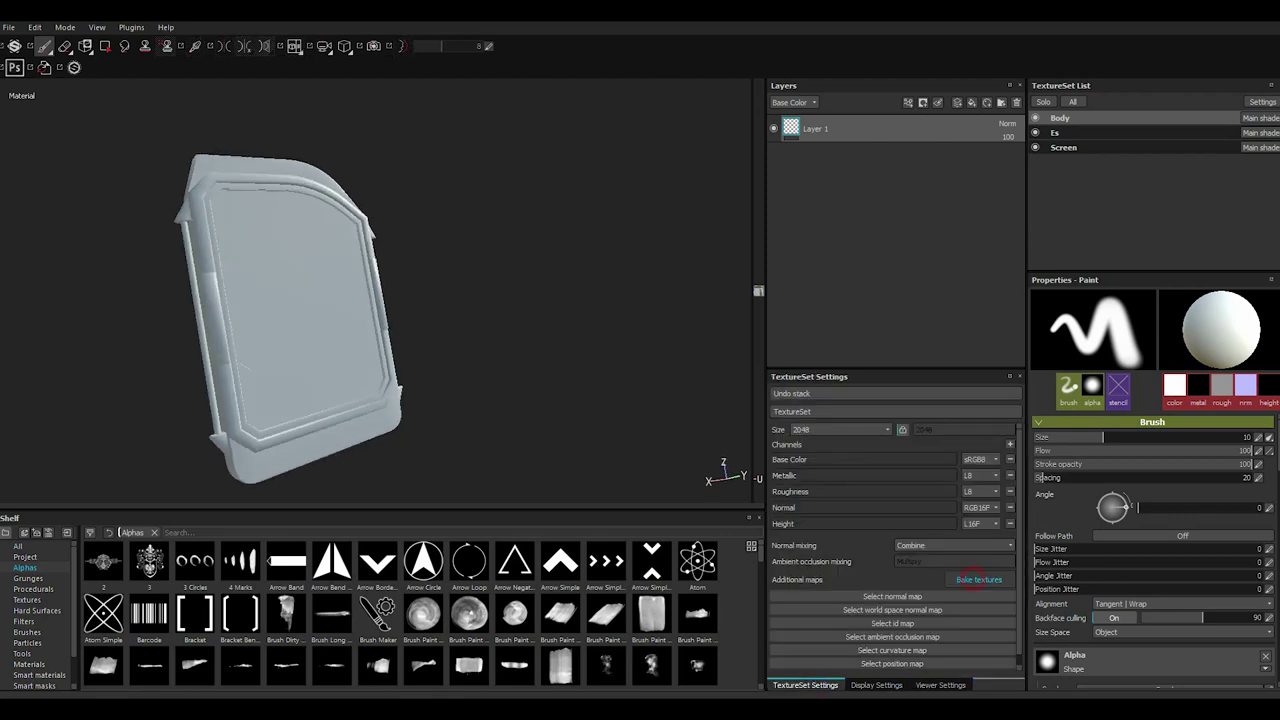
click(979, 579)
click(665, 170)
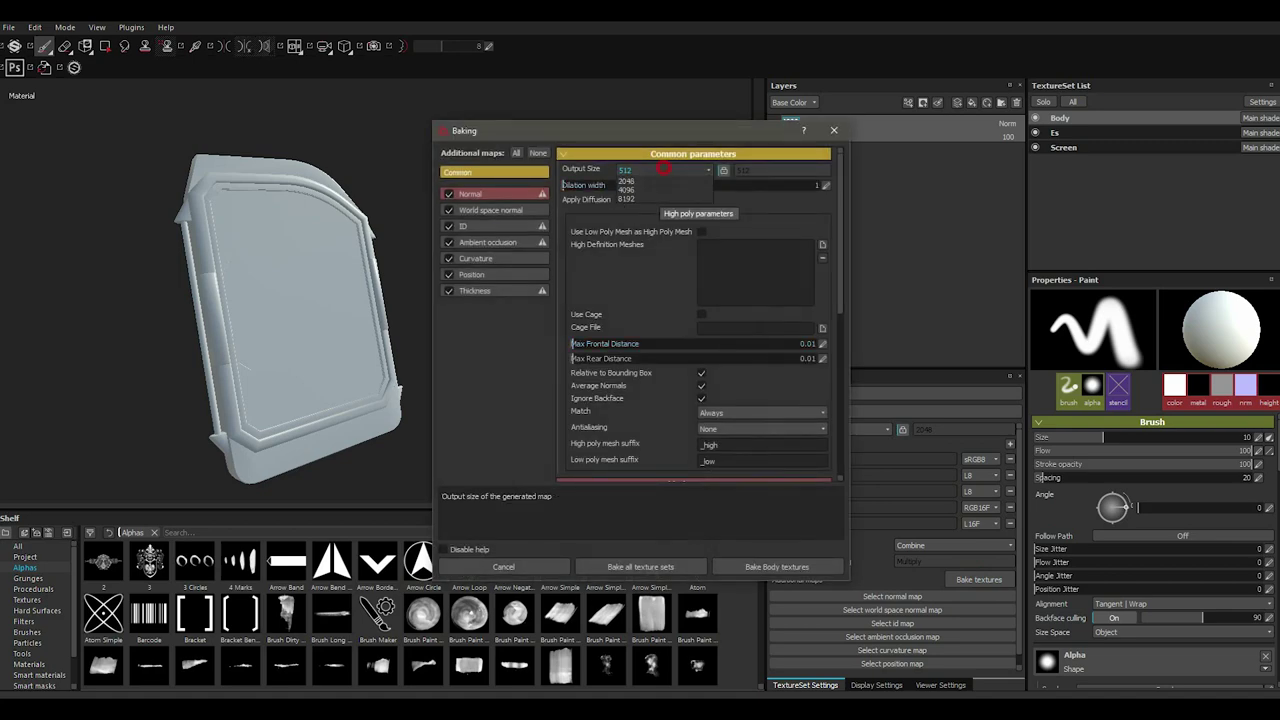
click(626, 233)
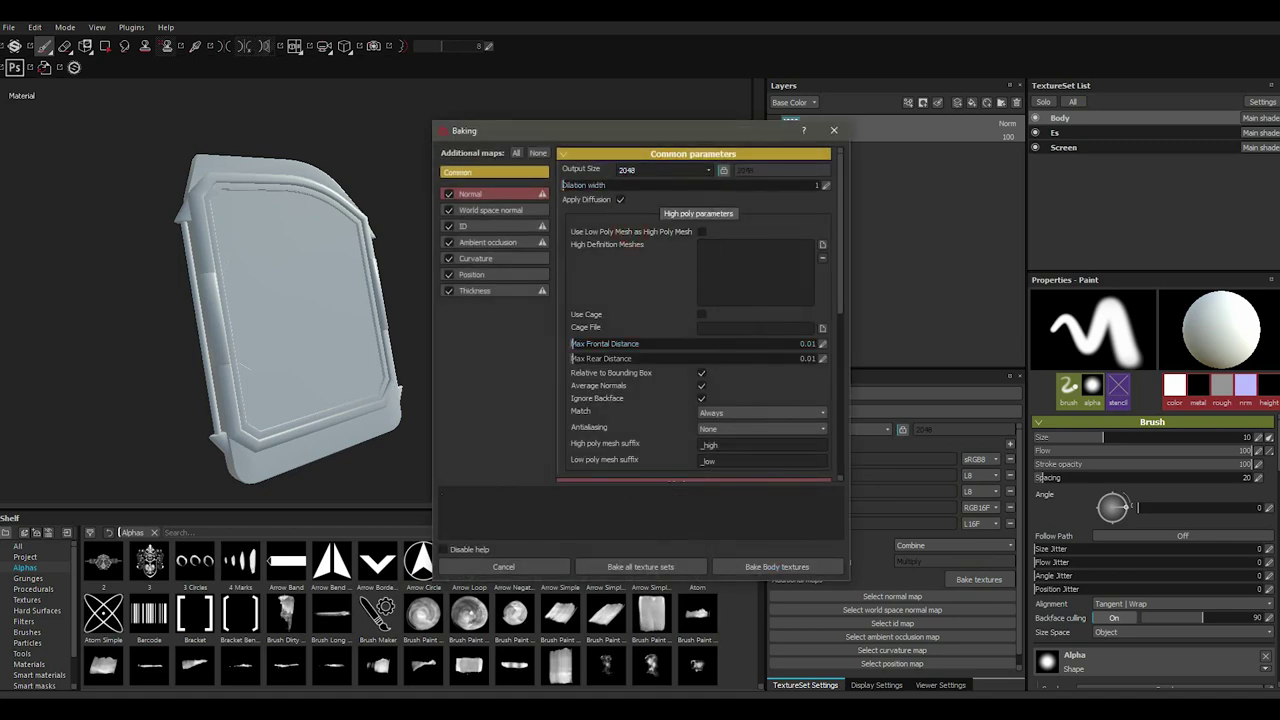
click(677, 564)
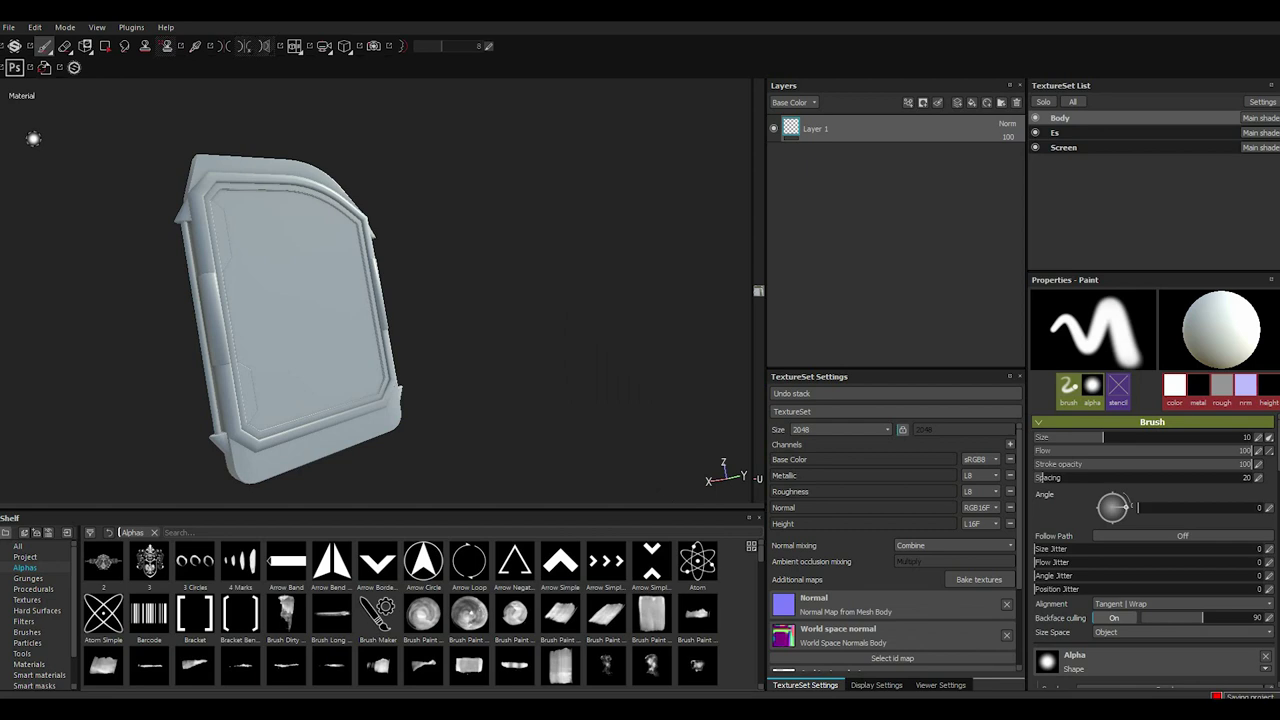
click(1043, 101)
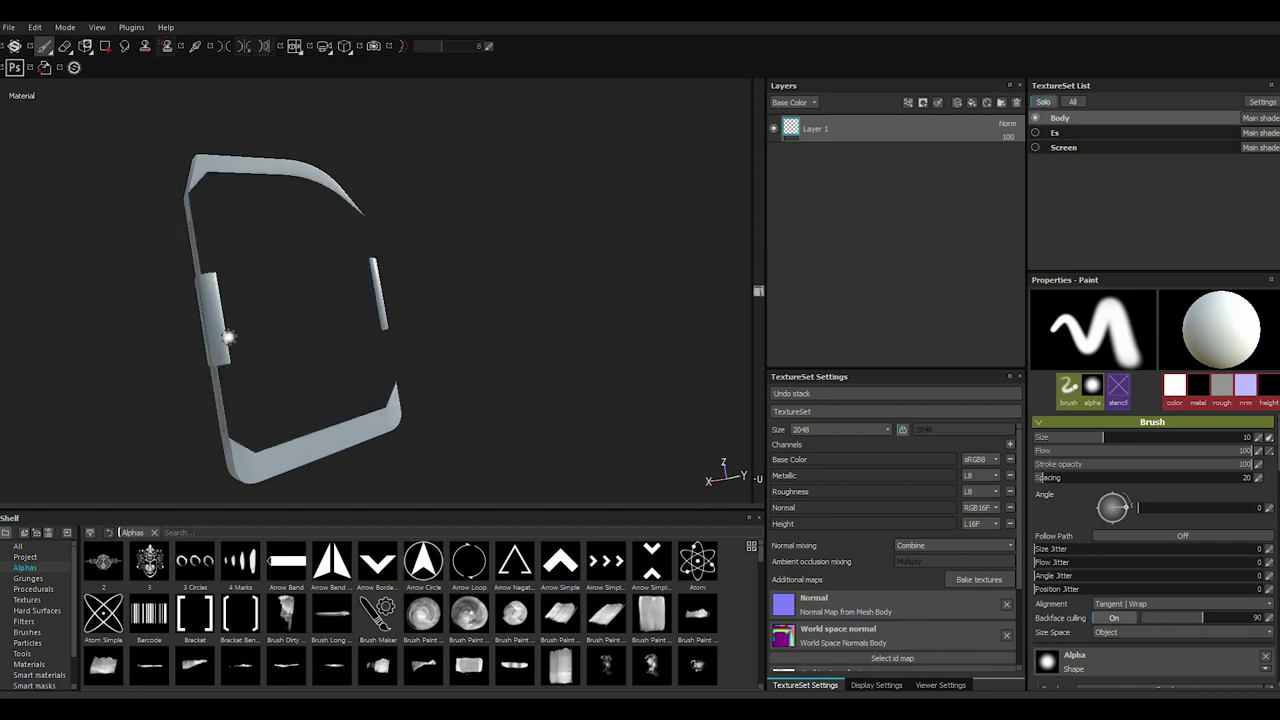
Add two fill layers and disable metal, rough, nrm and height on the top one.
alt+drag(228, 337, 440, 297)
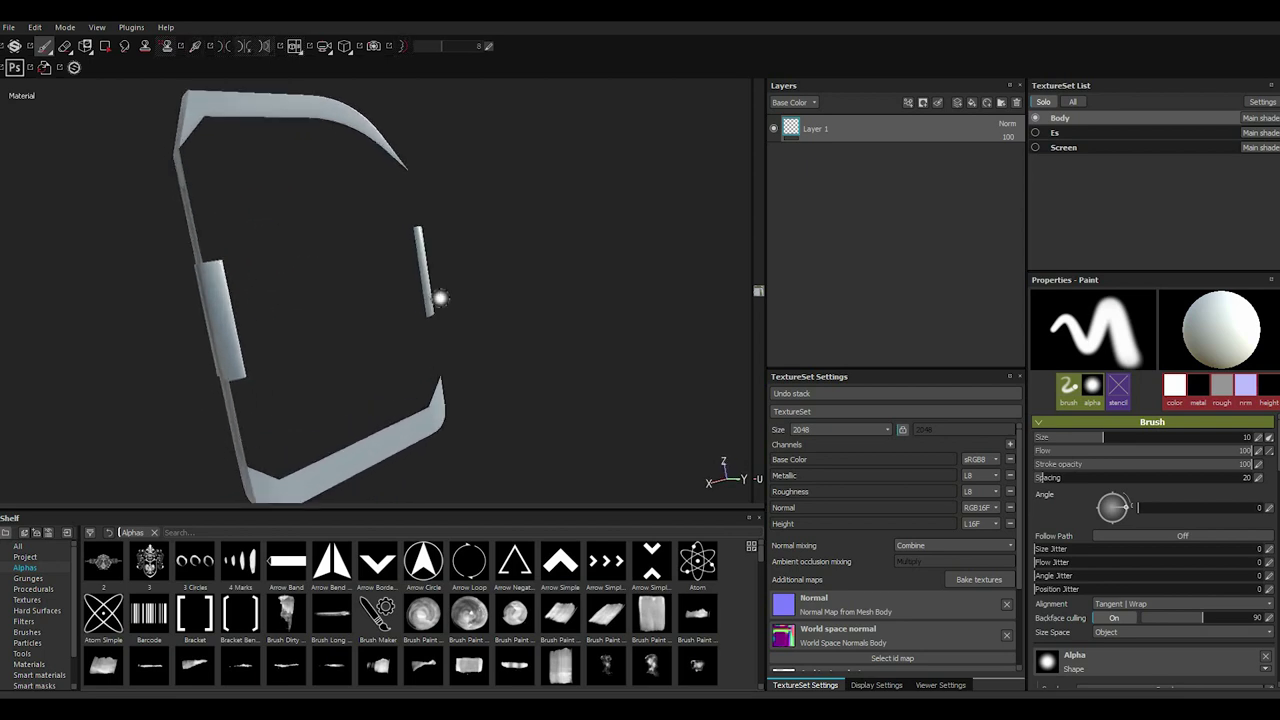
click(971, 102)
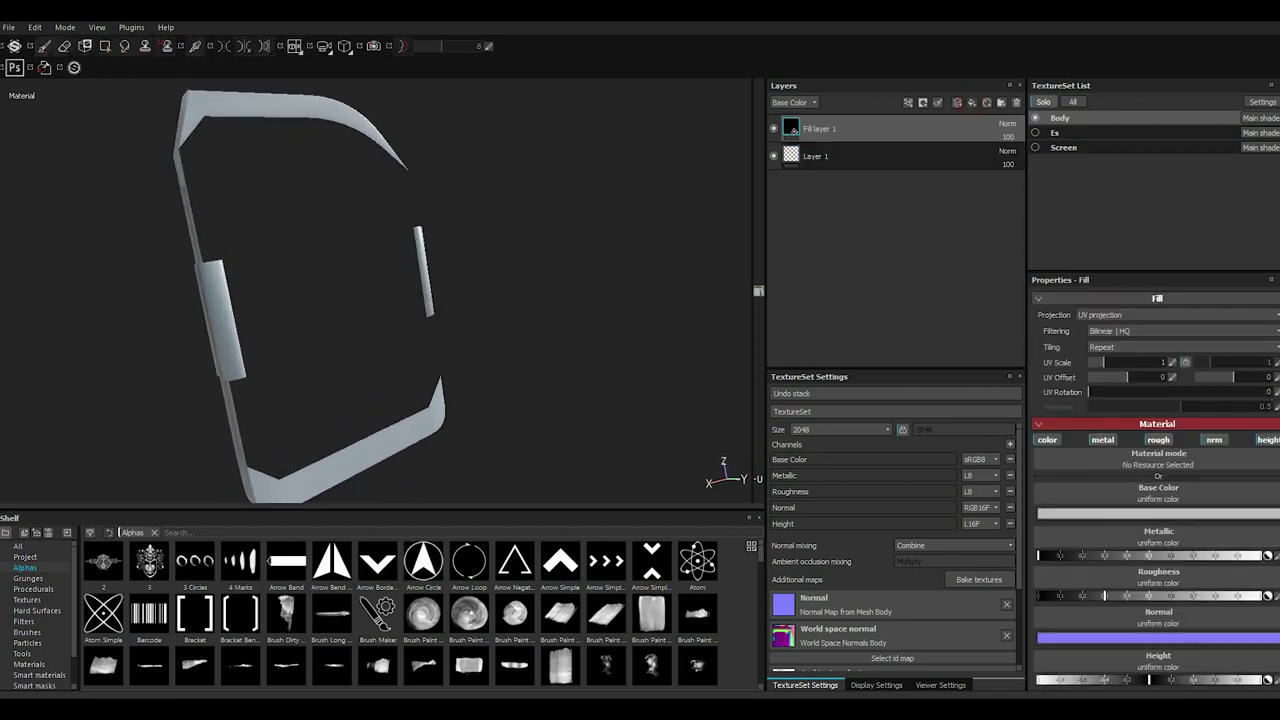
click(971, 102)
click(1102, 440)
click(1158, 440)
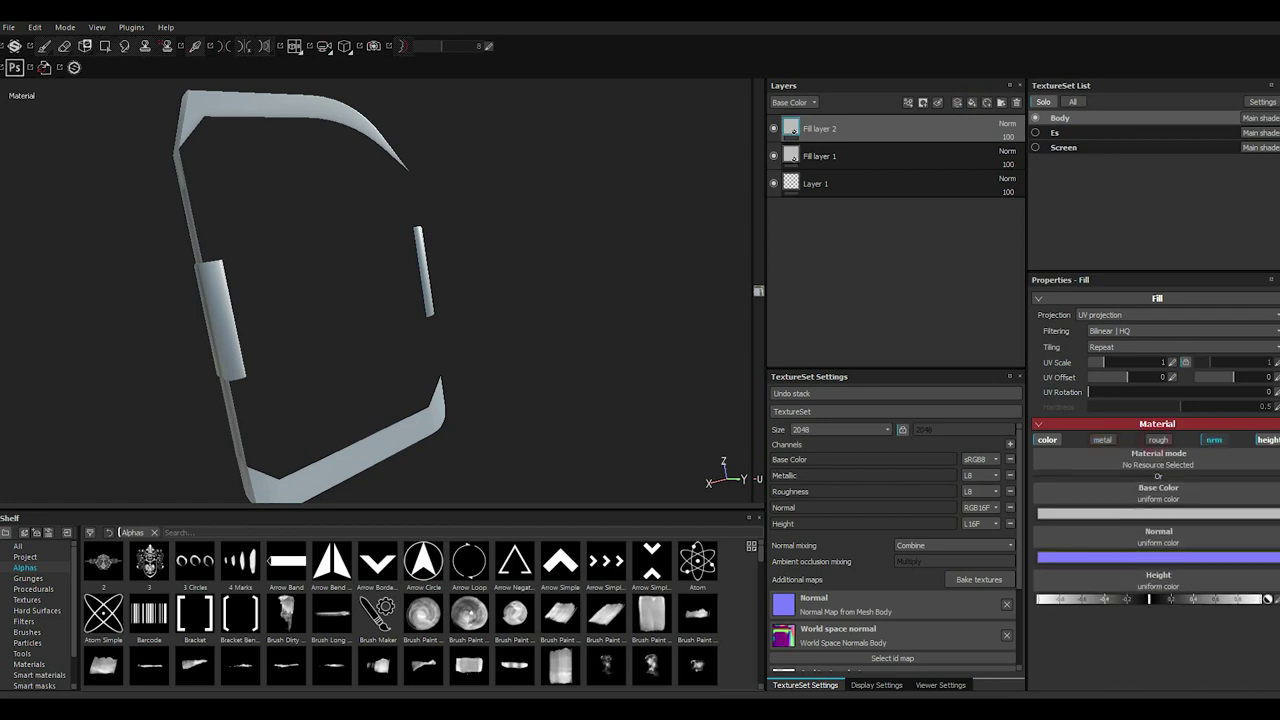
click(1214, 440)
click(1266, 440)
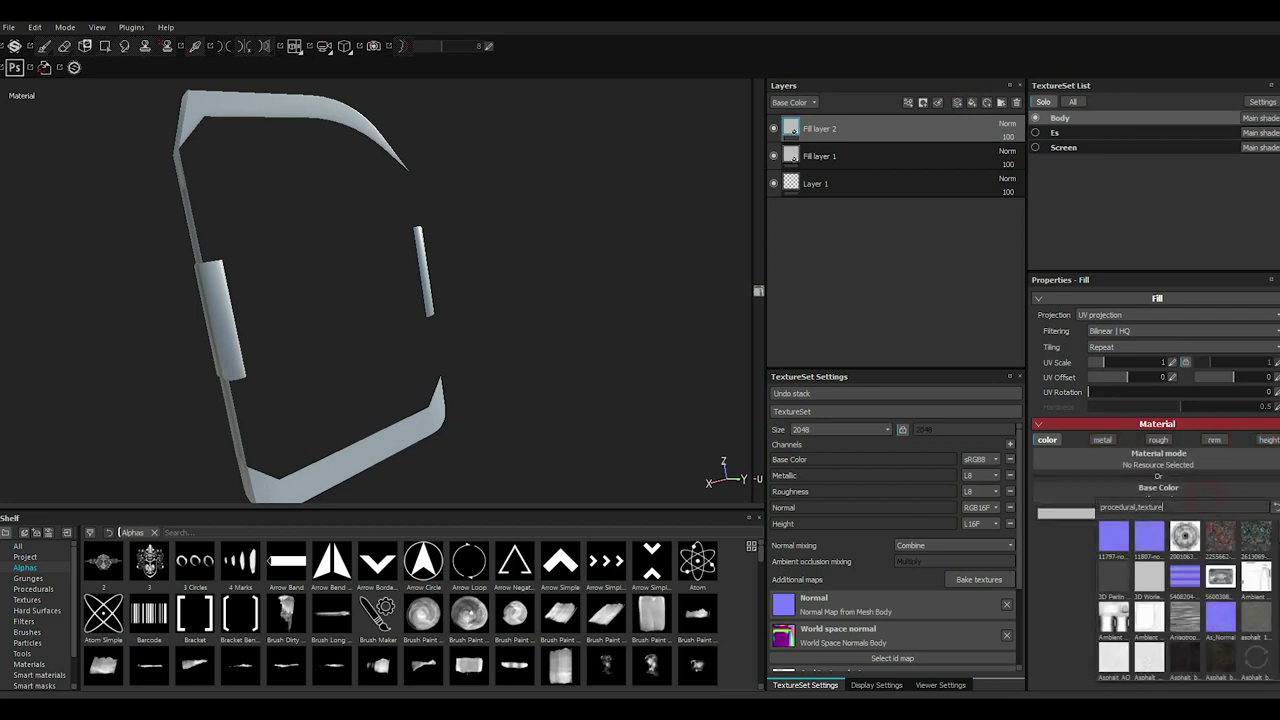
Put the baked AO map in the top fill's Base Color with Multiply blending.
drag(1243, 580, 1158, 500)
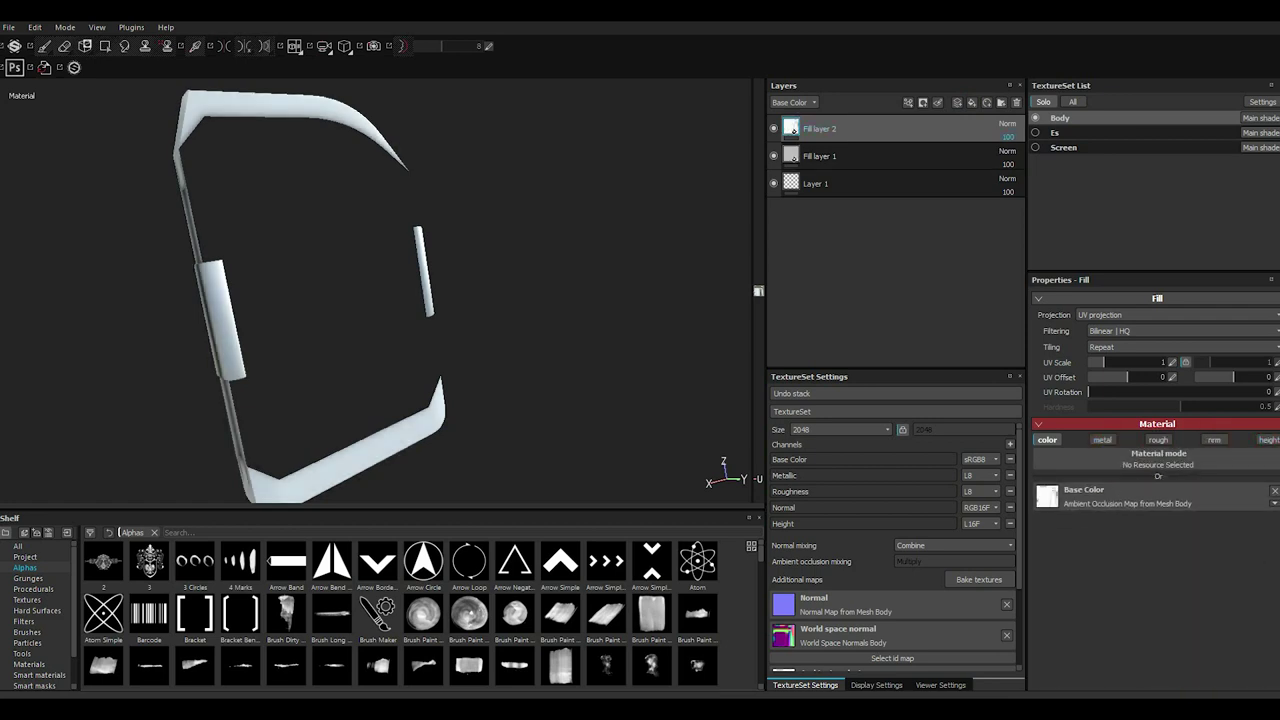
click(1007, 123)
click(1012, 188)
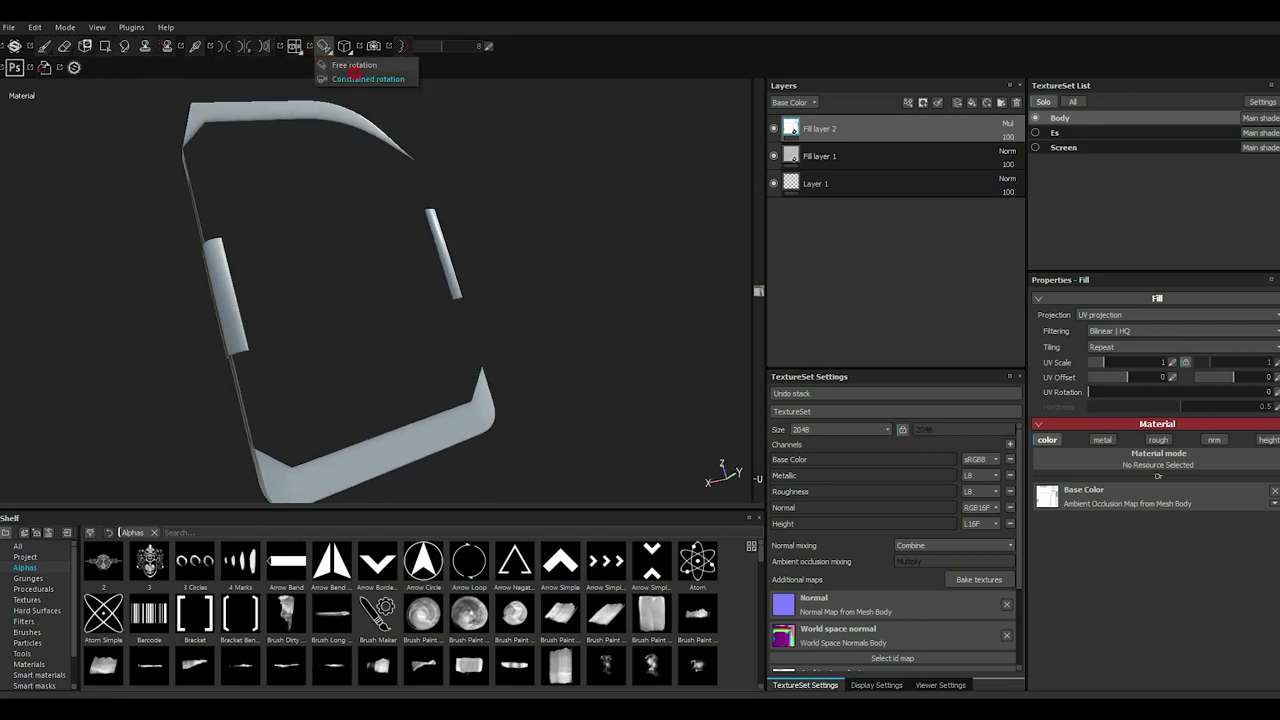
Copy Body's two fill layers and paste them into the Es texture set.
ctrl+click(886, 155)
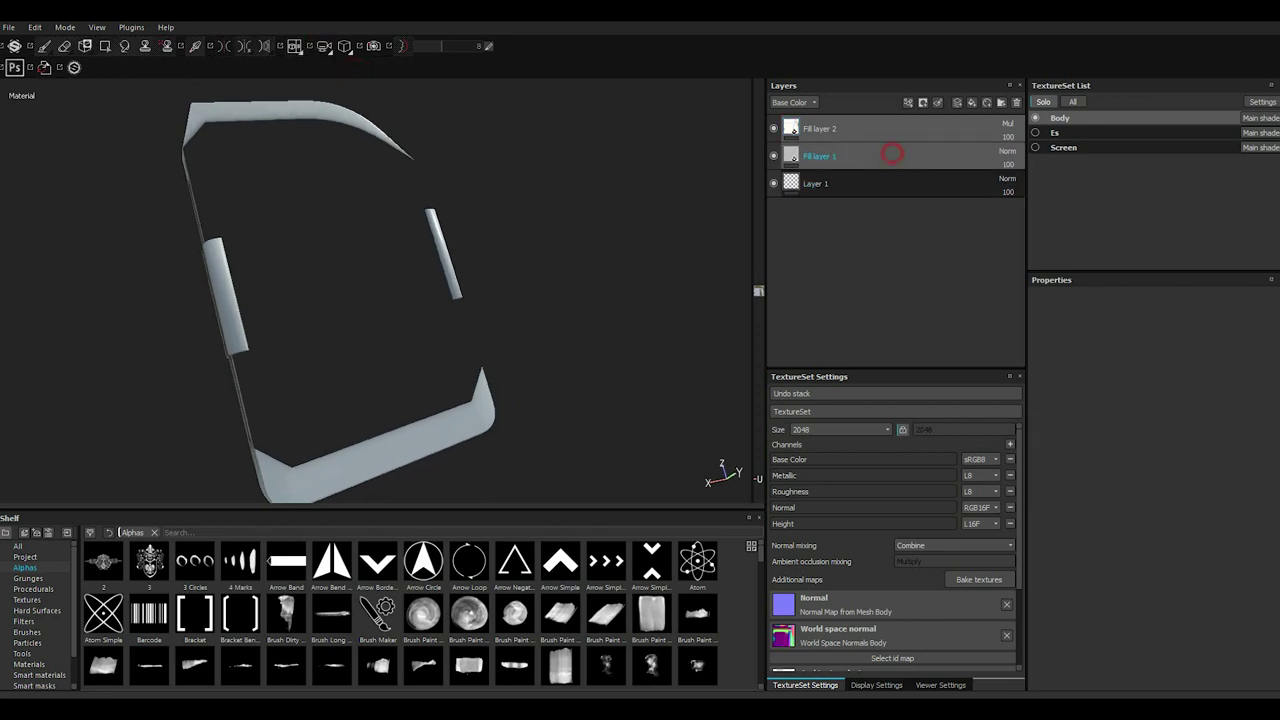
right_click(866, 146)
click(906, 323)
click(1054, 132)
right_click(858, 126)
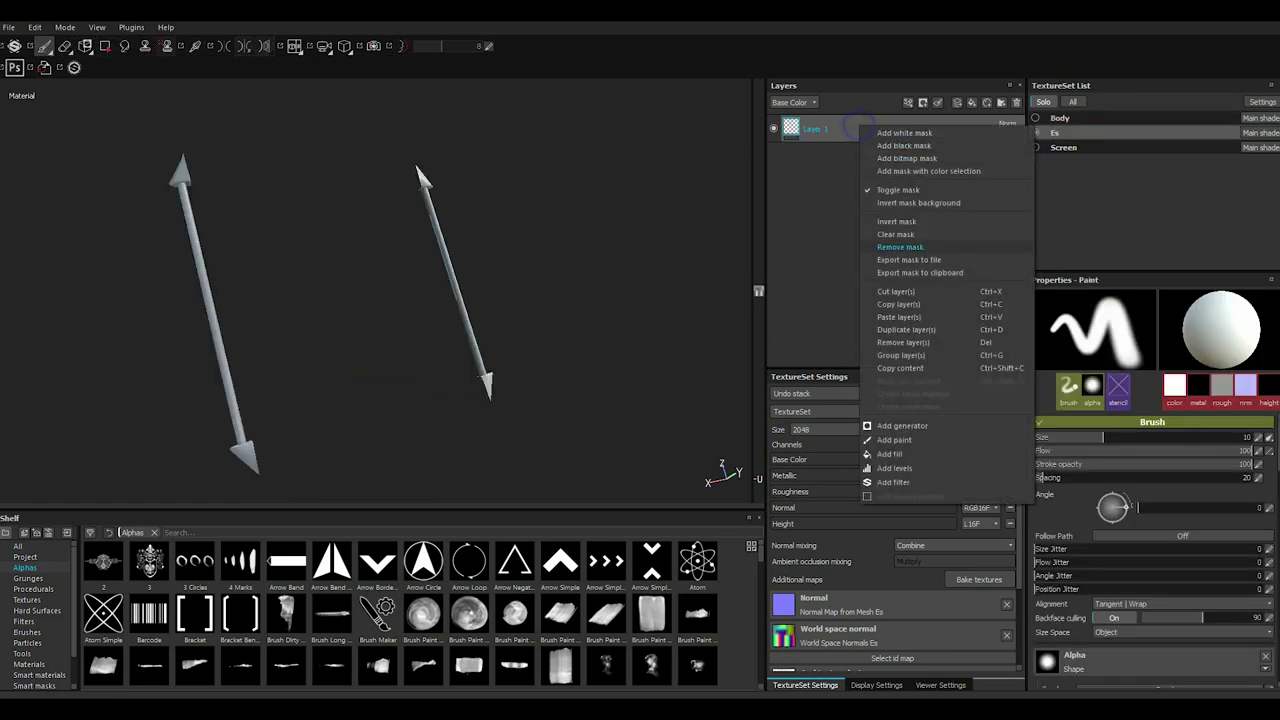
click(903, 317)
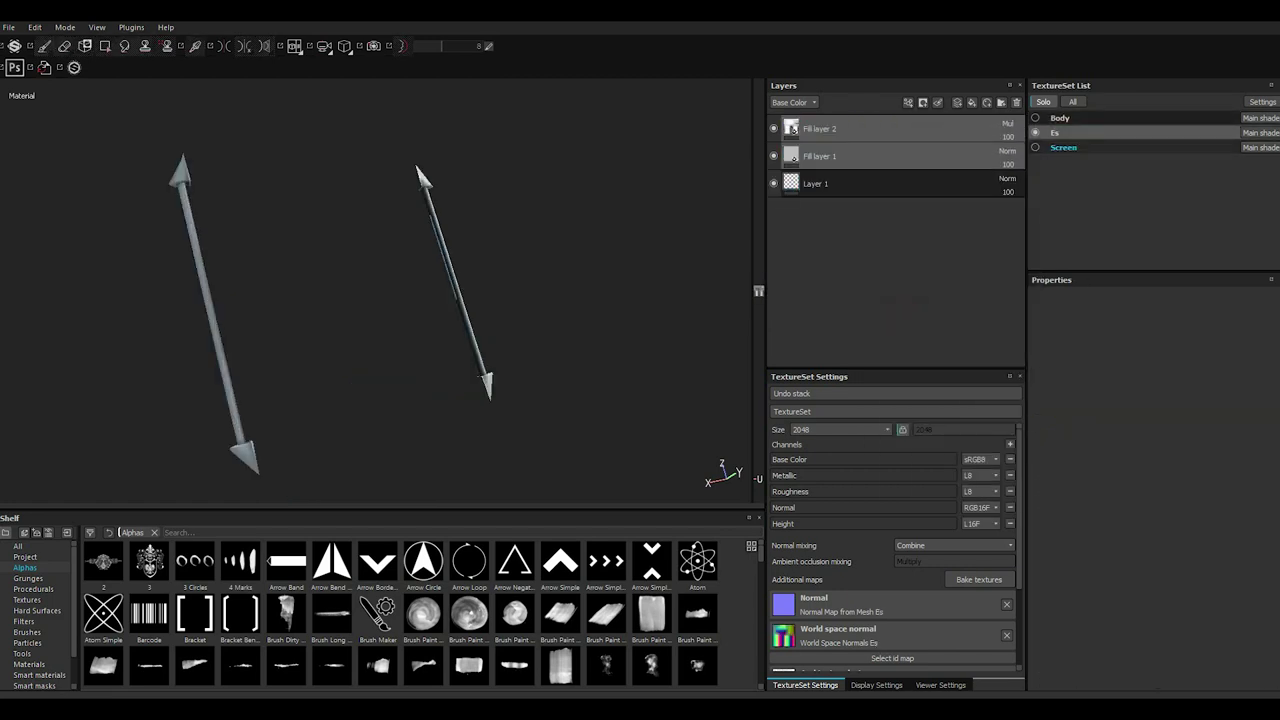
Paste the same fill layers into the Screen texture set and save the project.
click(1063, 147)
right_click(860, 126)
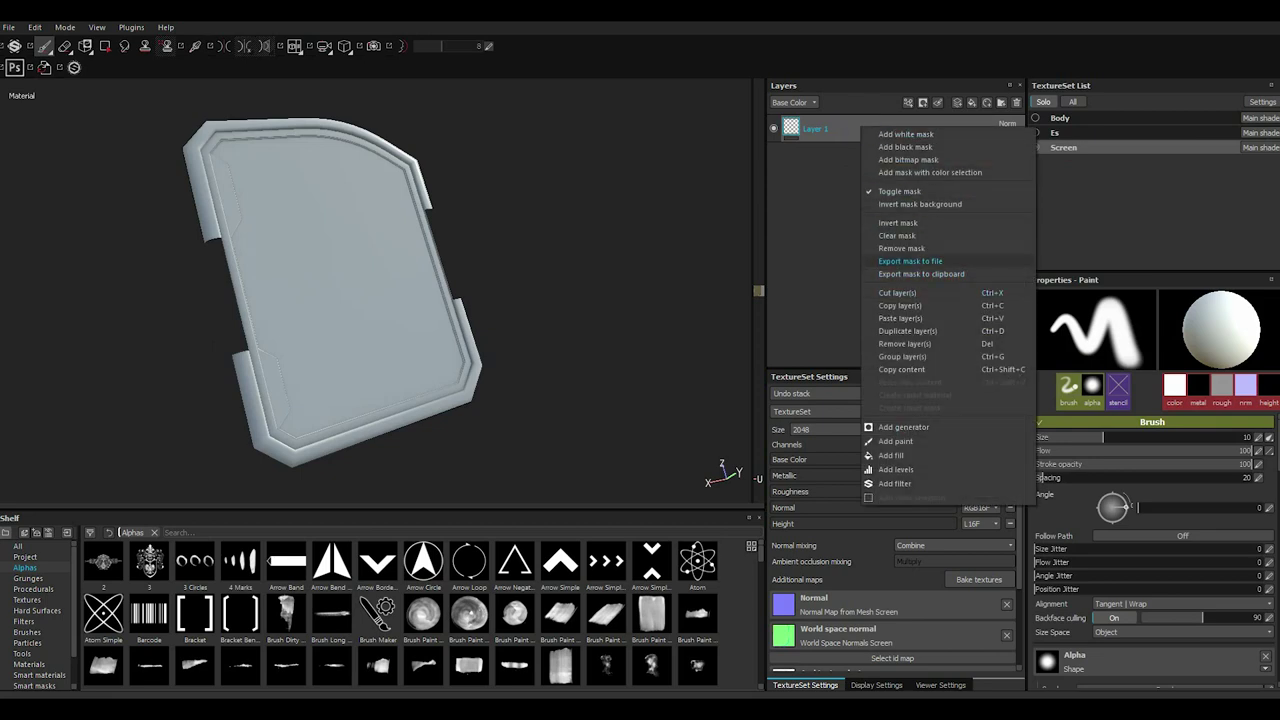
click(900, 318)
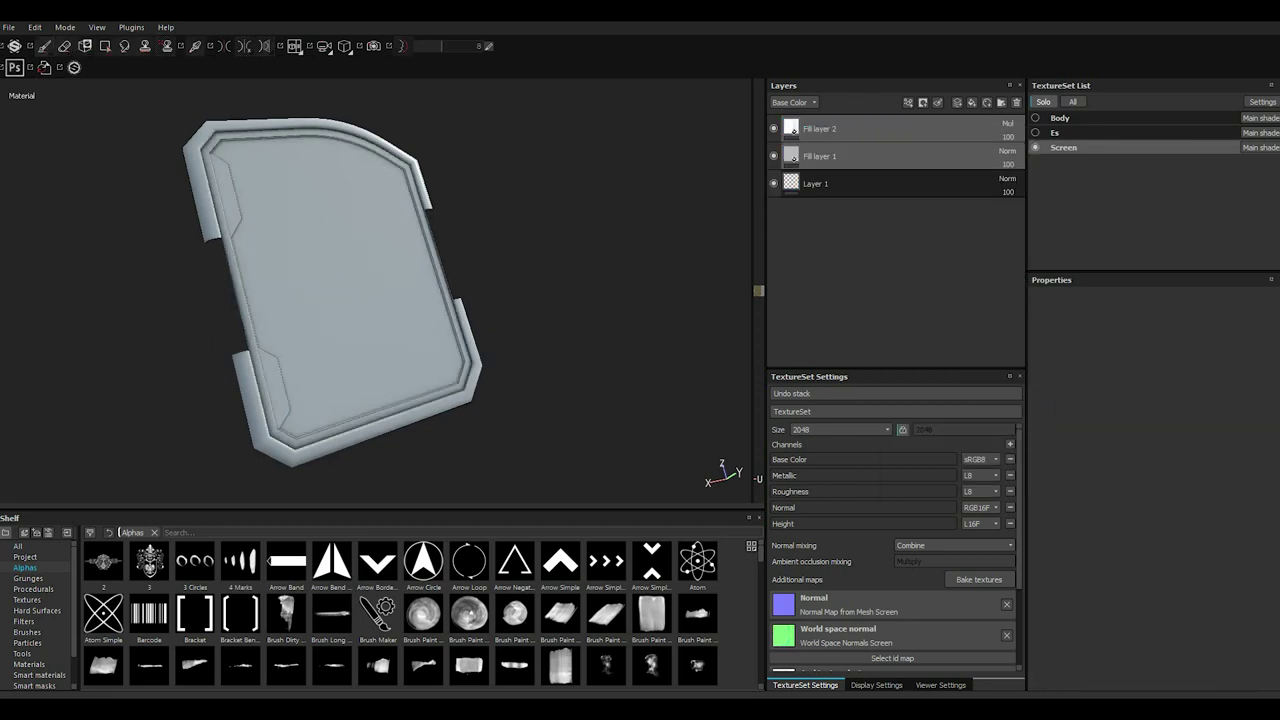
right_click(1068, 147)
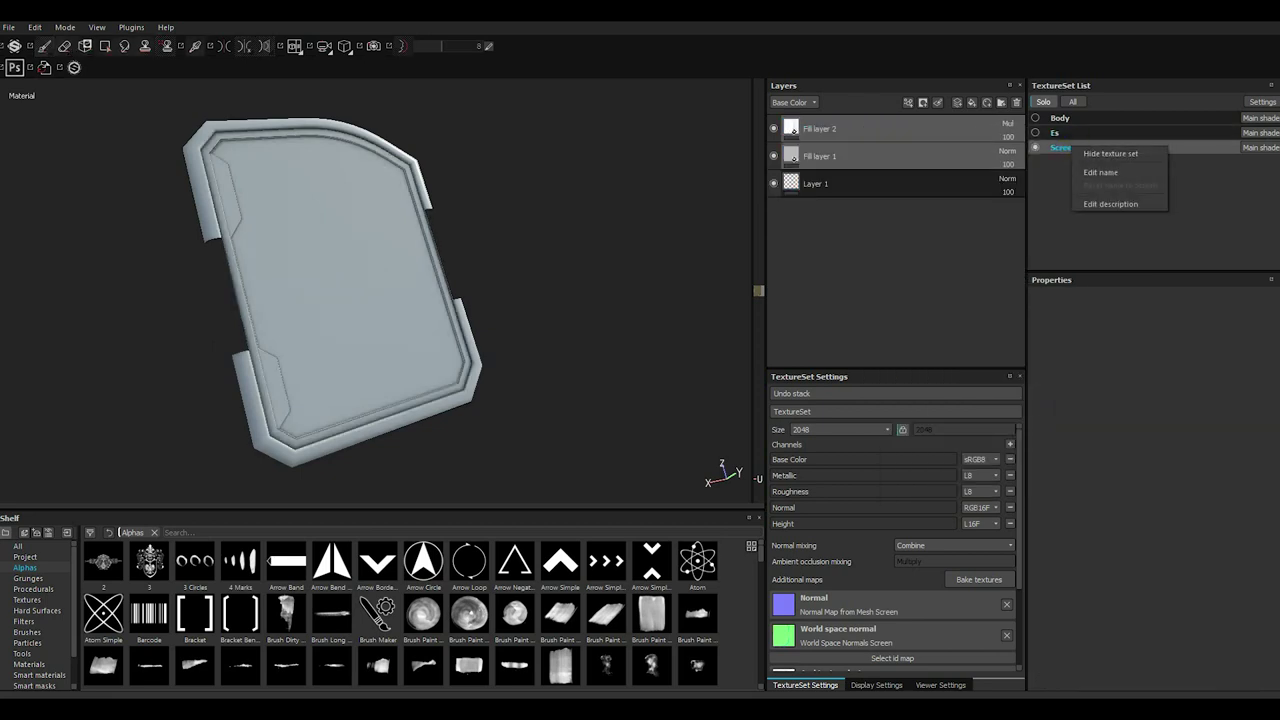
click(1057, 186)
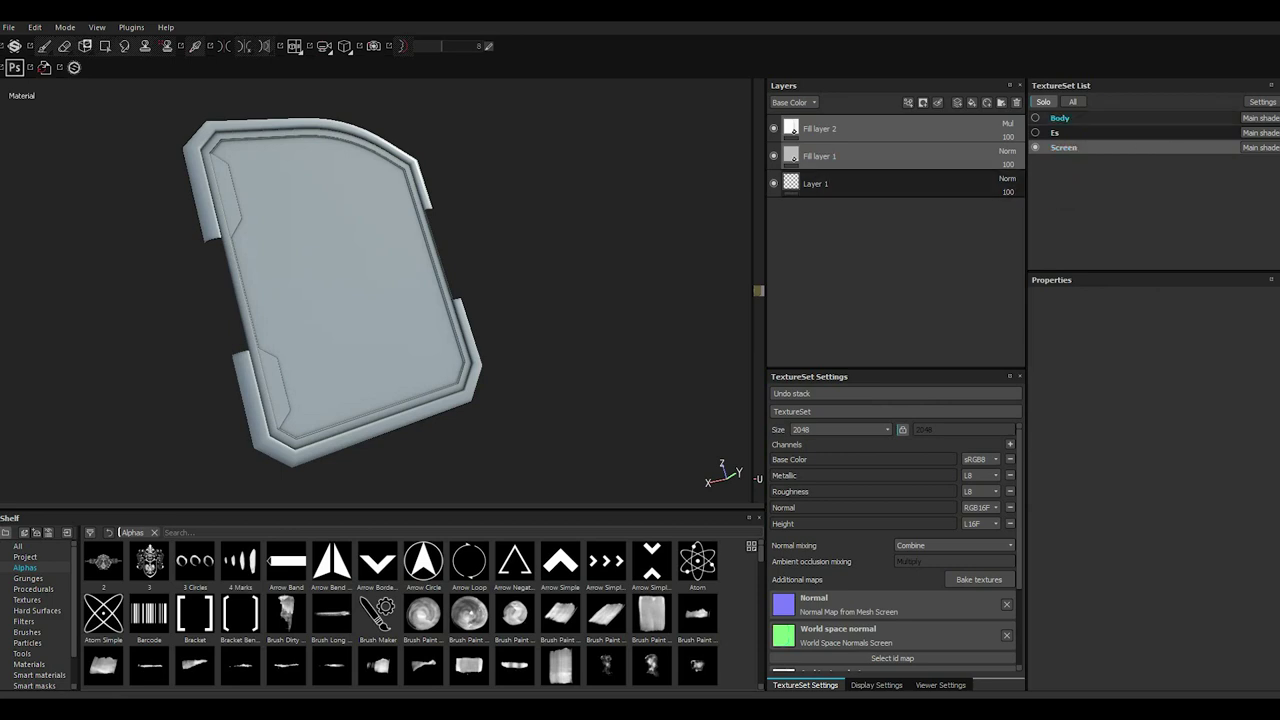
click(1059, 118)
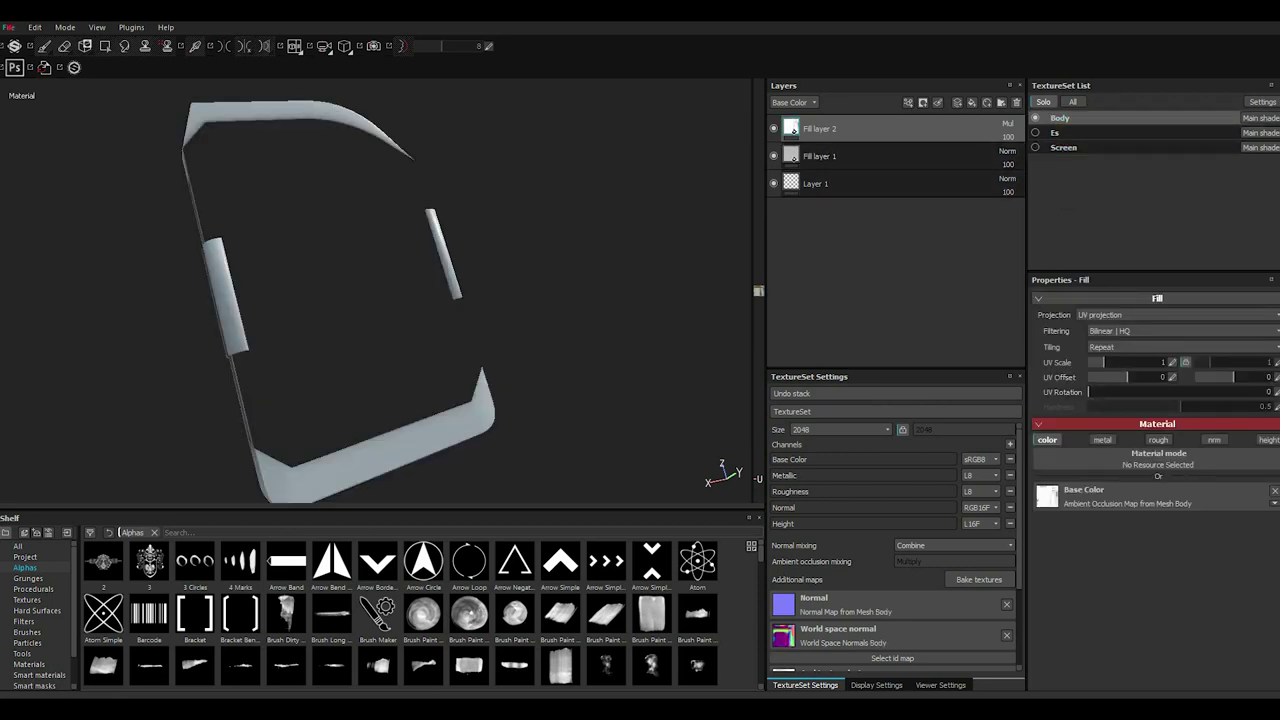
click(9, 27)
Select Body's Fill layer 1, show all texture sets, and browse the Materials shelf.
click(20, 137)
click(819, 156)
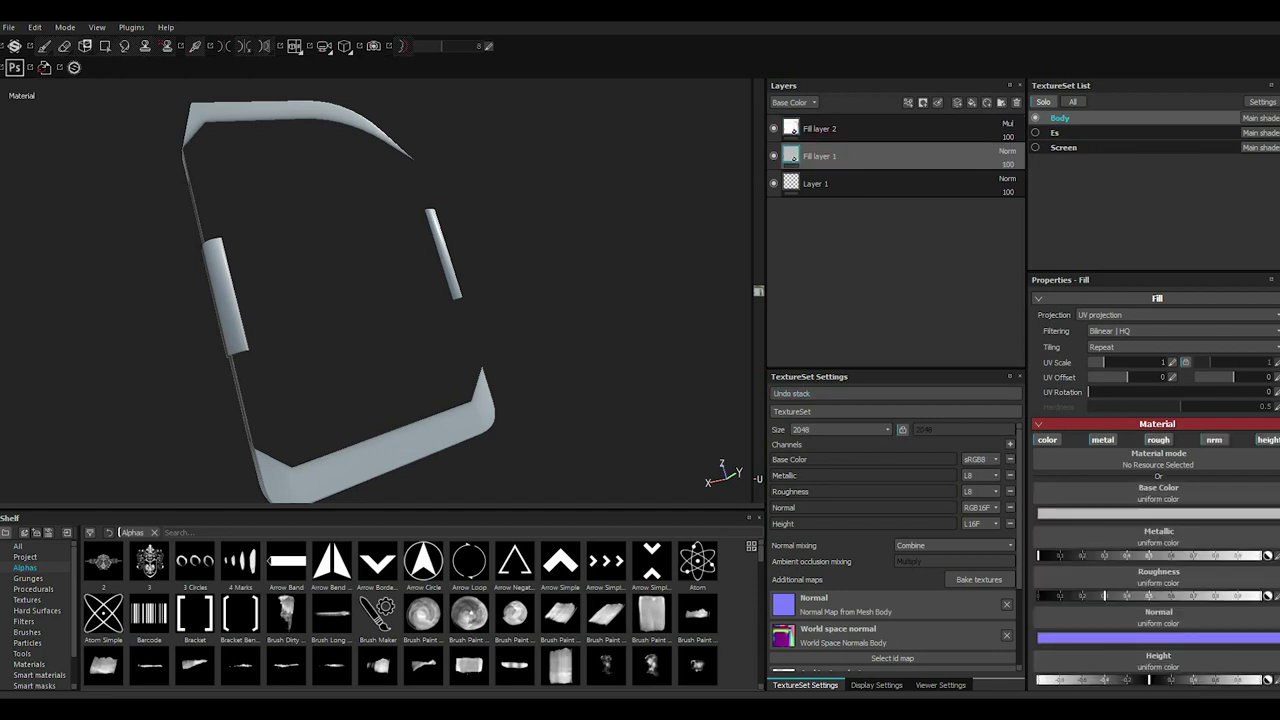
click(1072, 101)
alt+drag(371, 423, 385, 425)
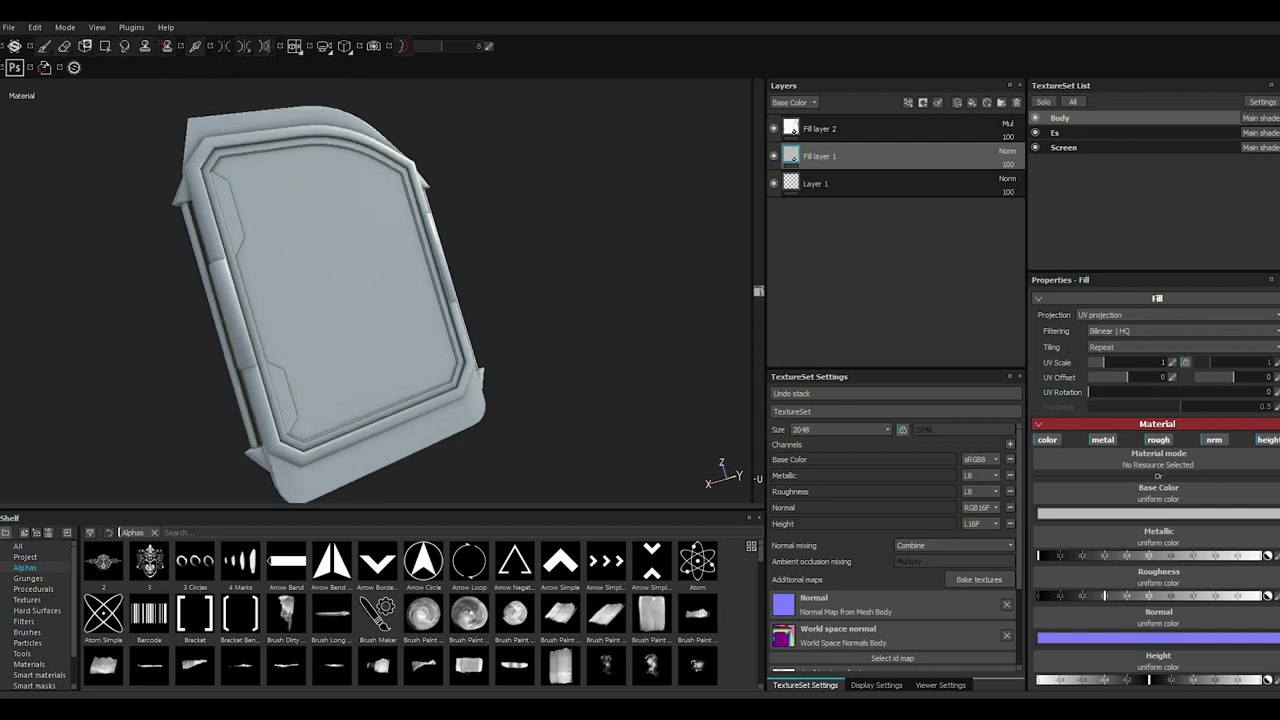
click(28, 664)
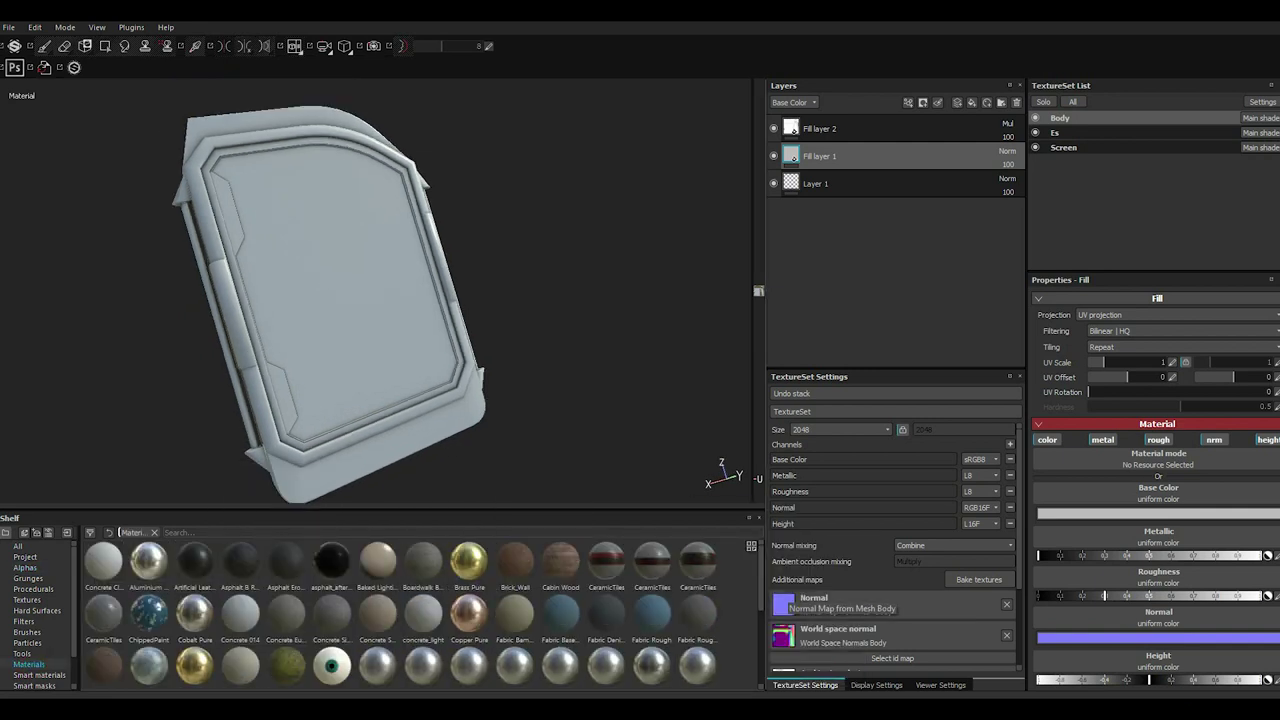
Apply Plastic Matte to Fill layer 1 and tint it dark navy (RGB 0.041, 0.071, 0.142).
drag(757, 572, 757, 630)
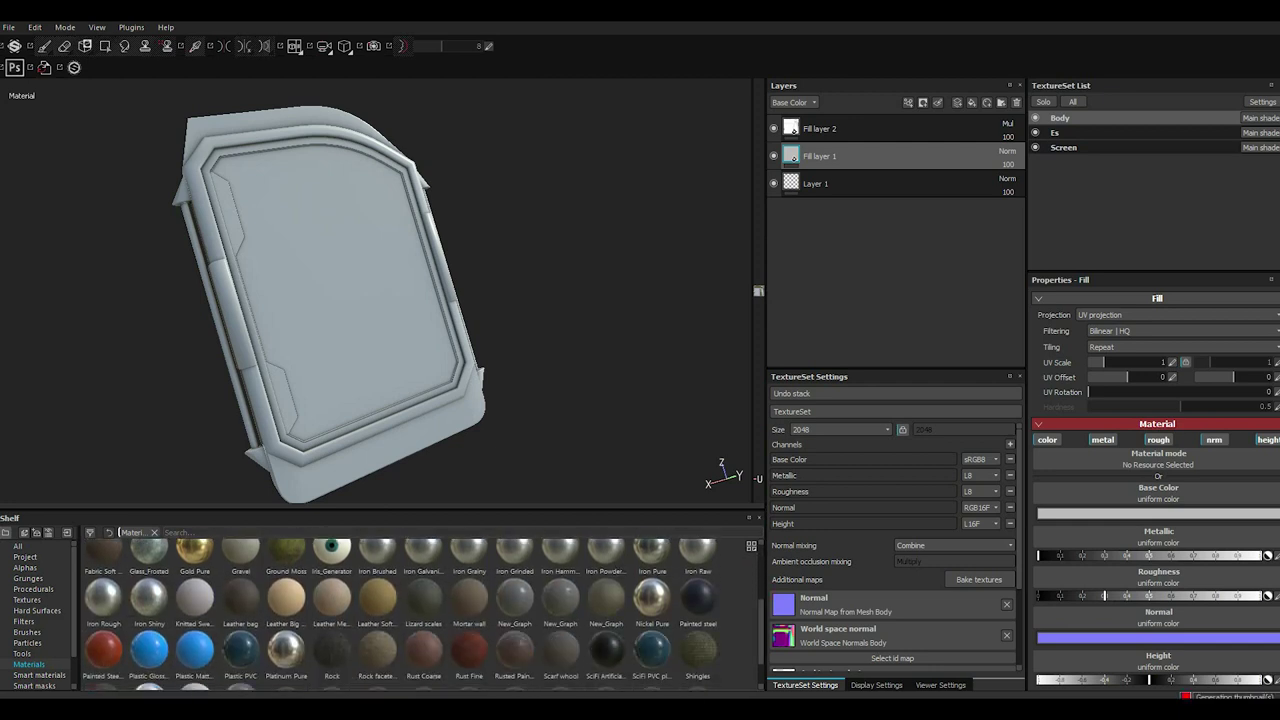
drag(195, 650, 275, 485)
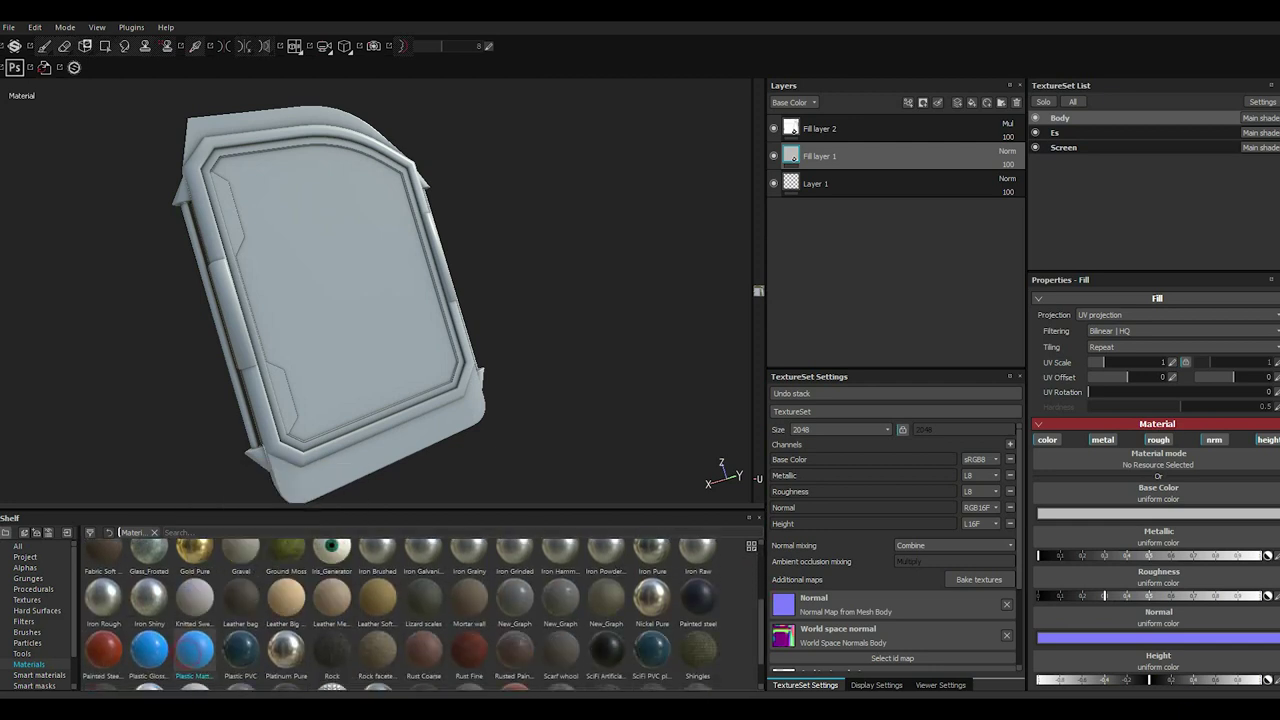
mouse_move(400, 300)
alt+mouse_down()
mouse_move(350, 285)
mouse_move(380, 290)
alt+mouse_up()
click(1158, 513)
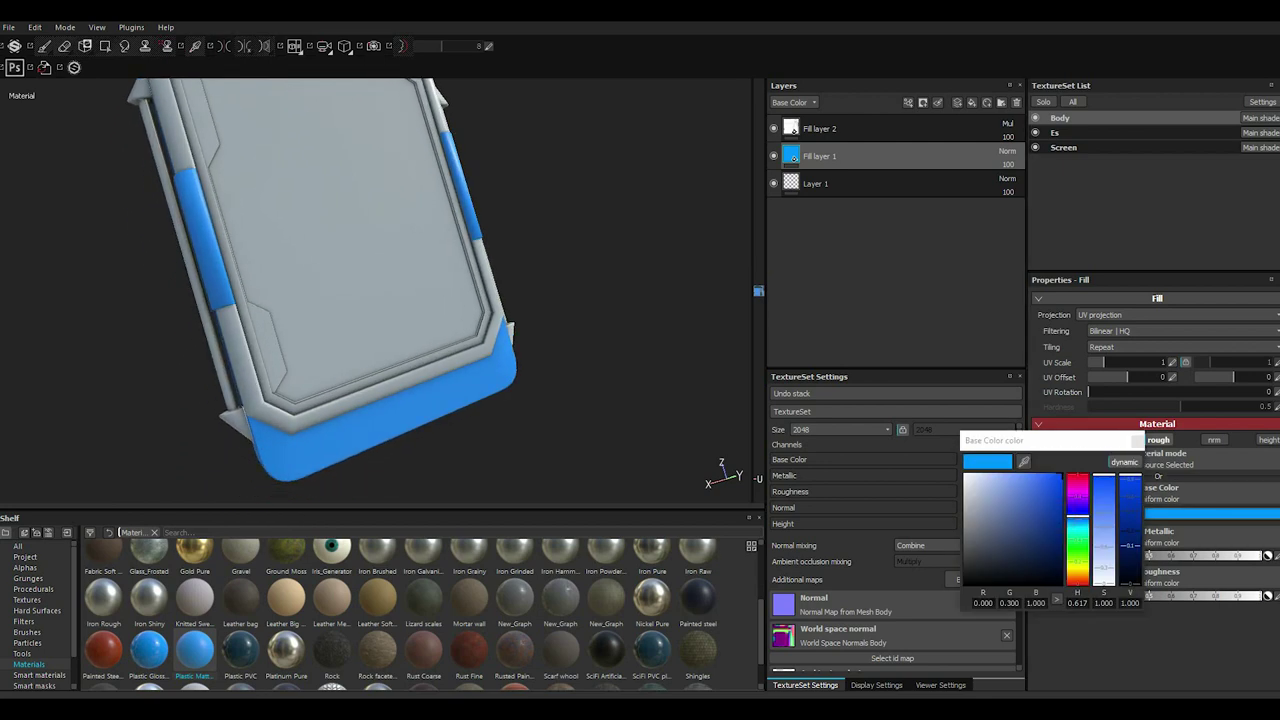
click(1005, 538)
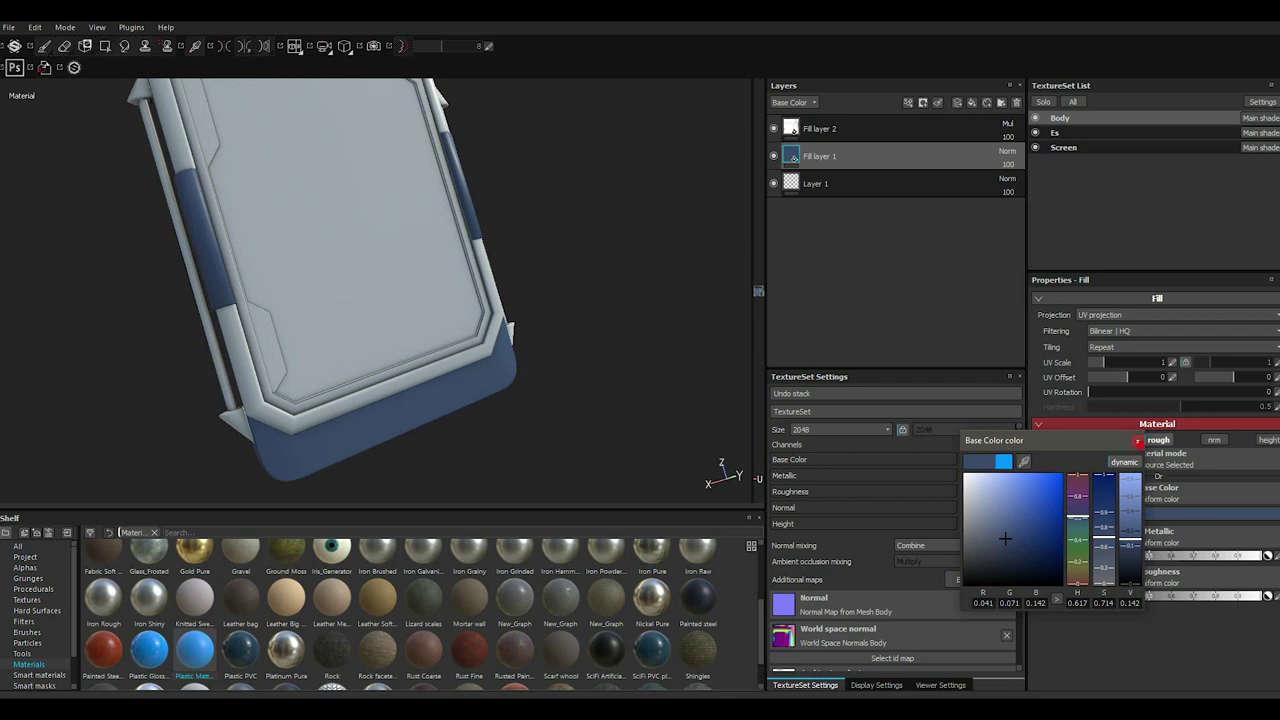
click(1137, 441)
alt+drag(350, 290, 380, 280)
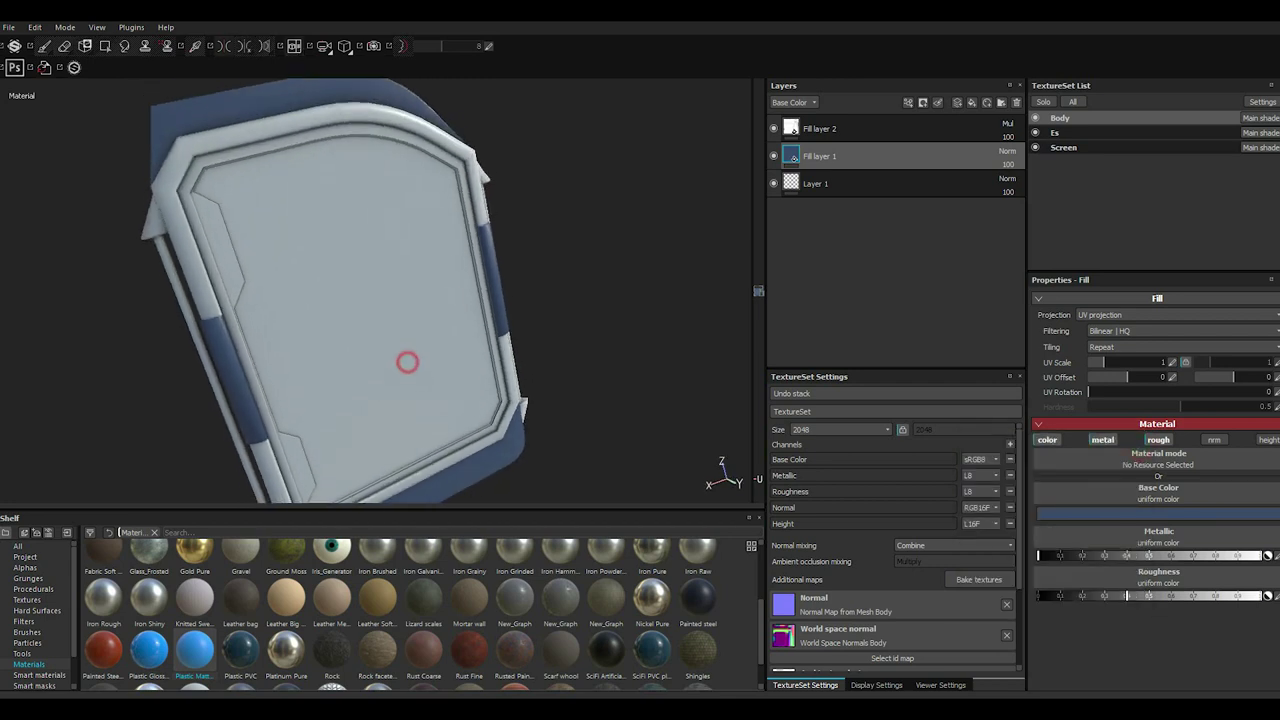
mouse_move(406, 363)
alt+mouse_down()
mouse_move(470, 300)
mouse_move(410, 340)
mouse_move(420, 290)
mouse_move(440, 300)
mouse_move(430, 320)
alt+mouse_up()
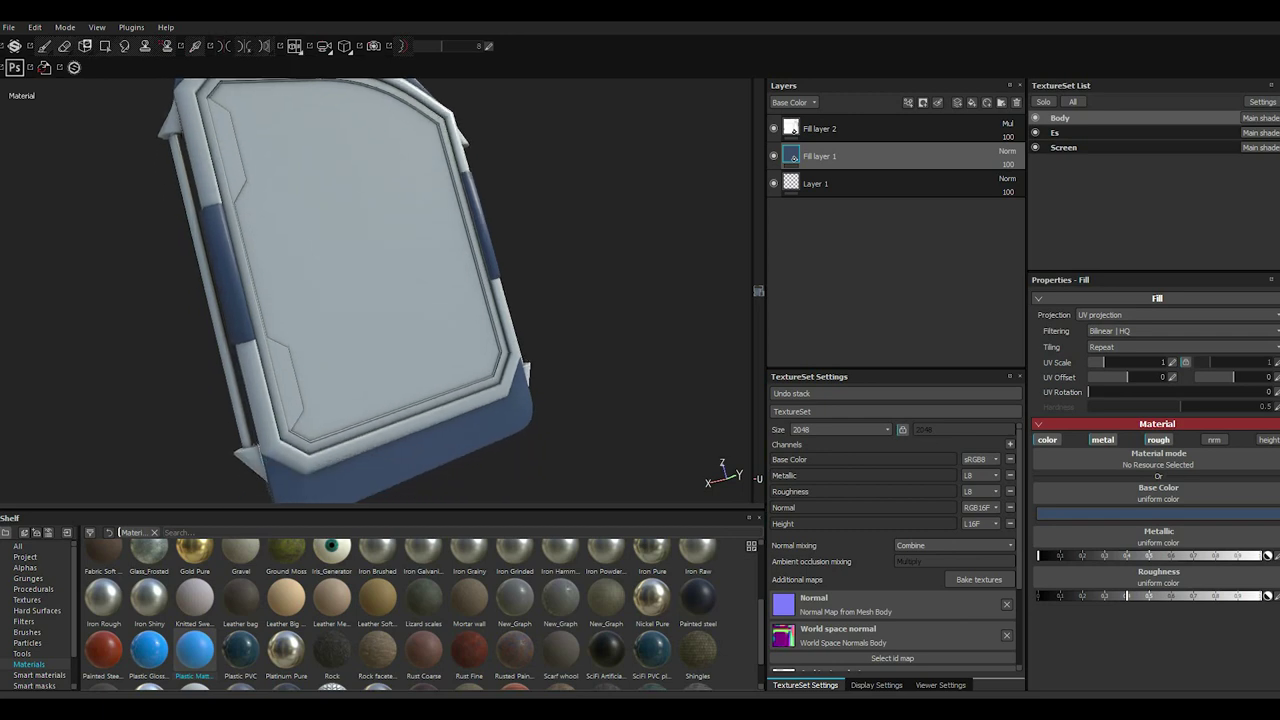
Try Iron Rough, then apply the Painted steel material to Fill layer 1.
click(104, 597)
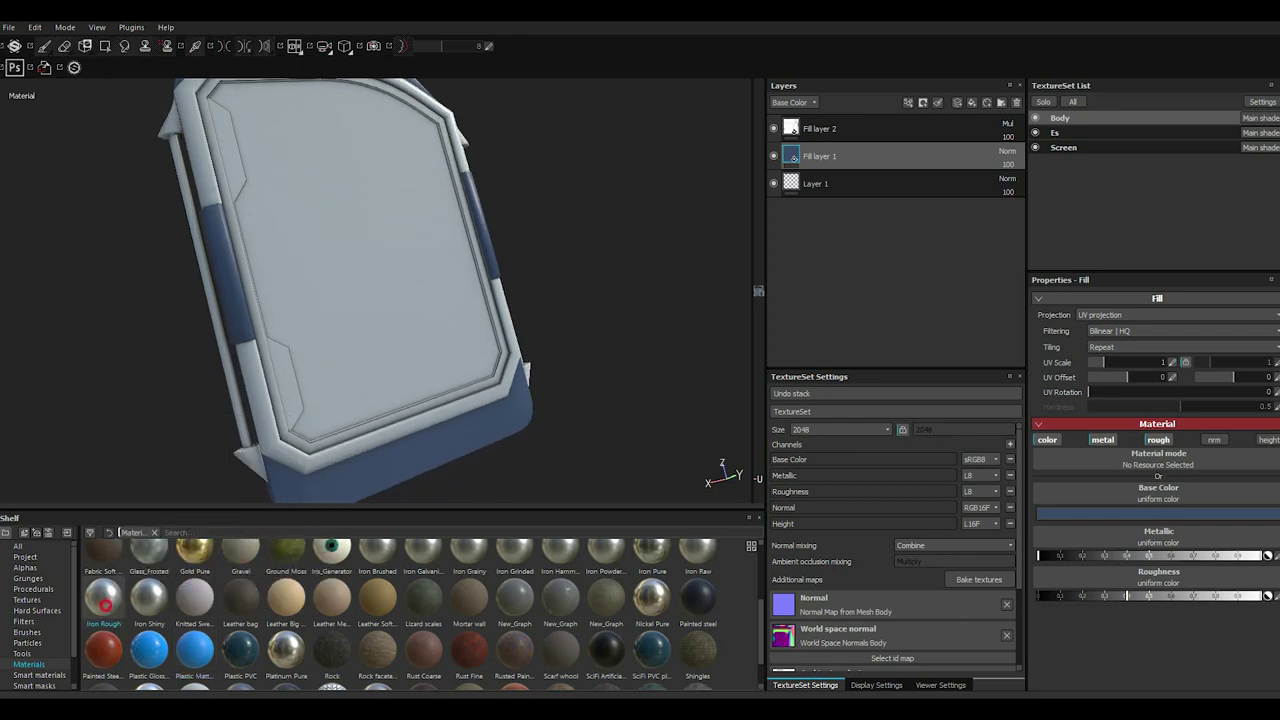
mouse_move(380, 300)
alt+mouse_down()
mouse_move(400, 300)
mouse_move(386, 386)
mouse_move(430, 320)
alt+mouse_up()
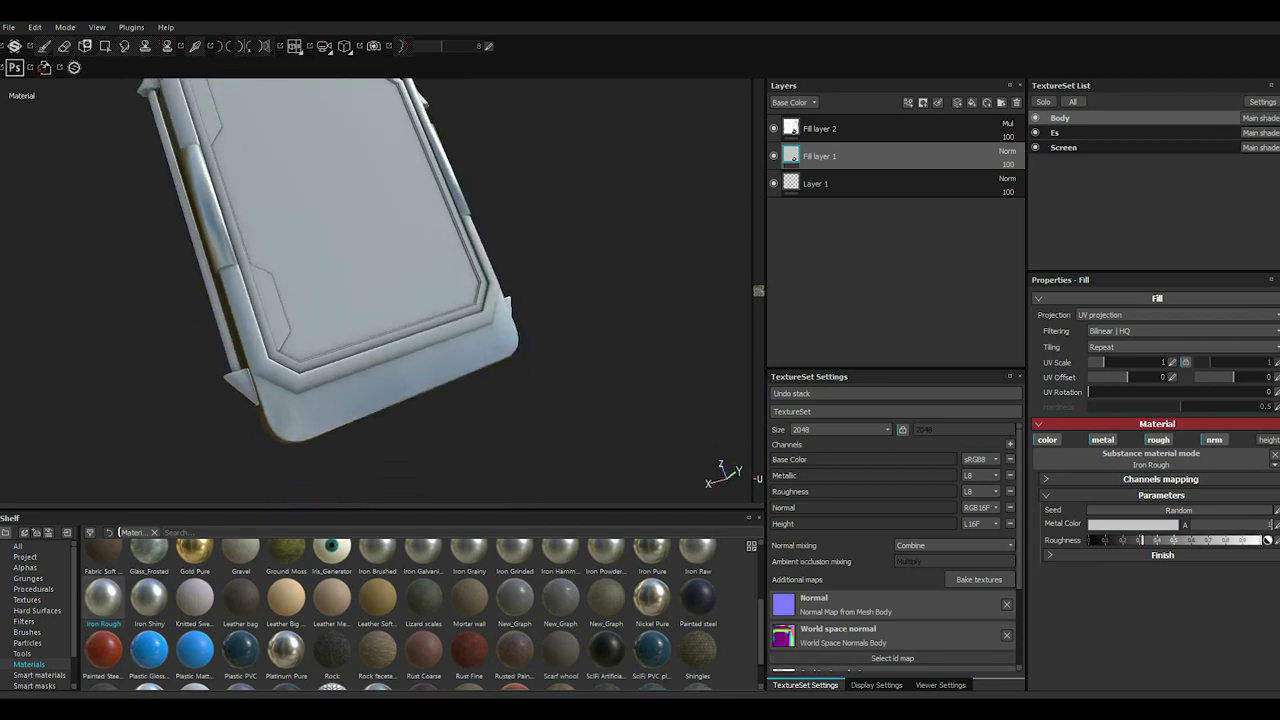
click(700, 602)
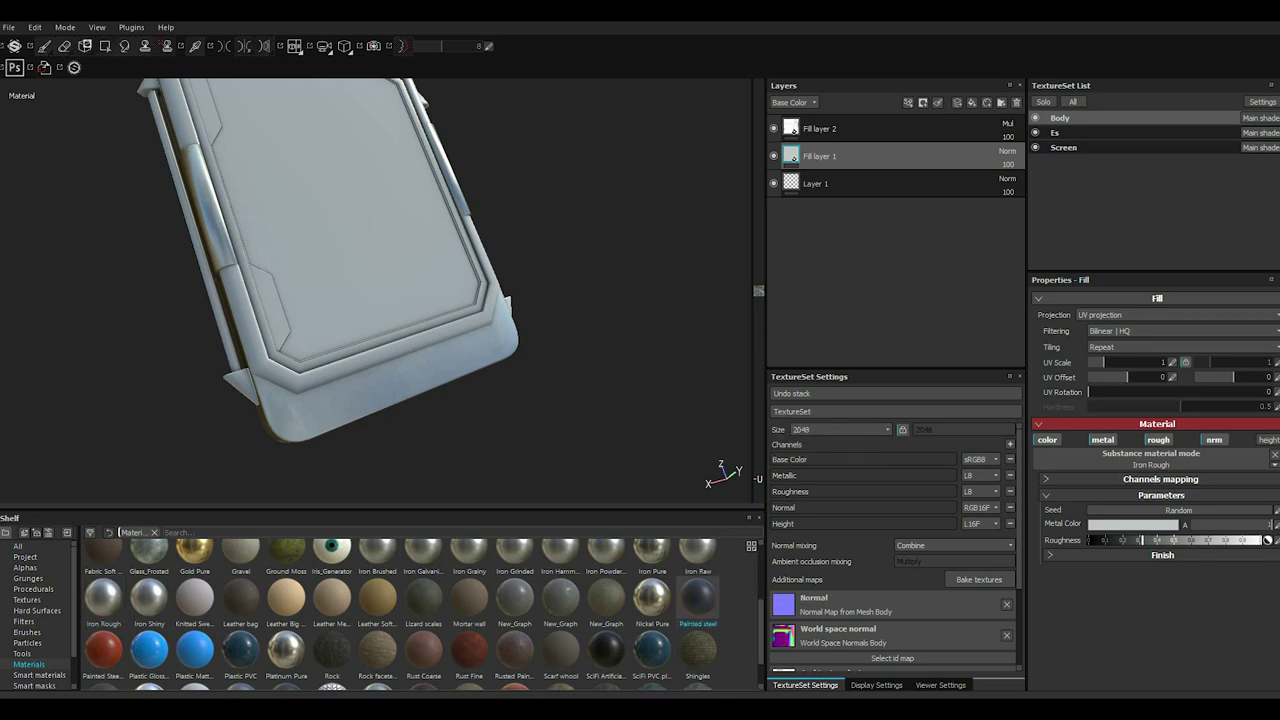
mouse_move(380, 300)
alt+mouse_down()
mouse_move(415, 280)
mouse_move(400, 280)
mouse_move(440, 240)
mouse_move(395, 290)
mouse_move(440, 260)
alt+mouse_up()
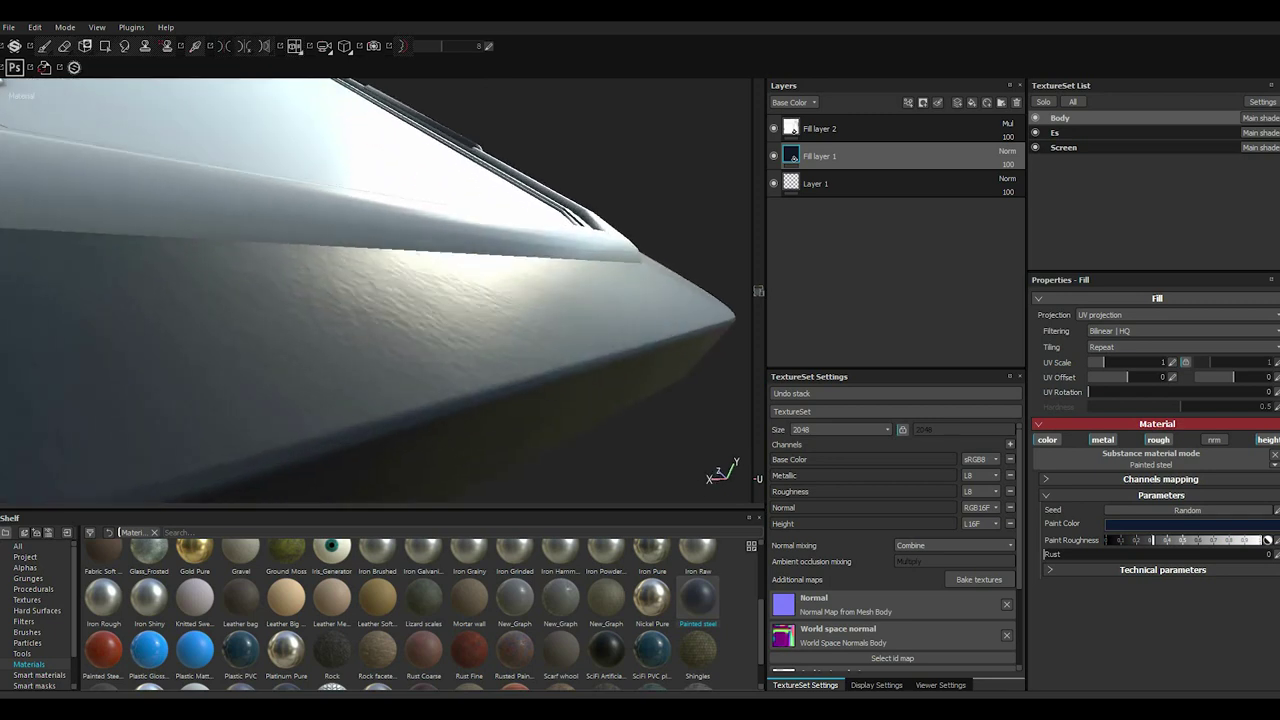
Adjust Painted steel's paint roughness and add a light rust amount of 0.05.
alt+drag(380, 350, 410, 370)
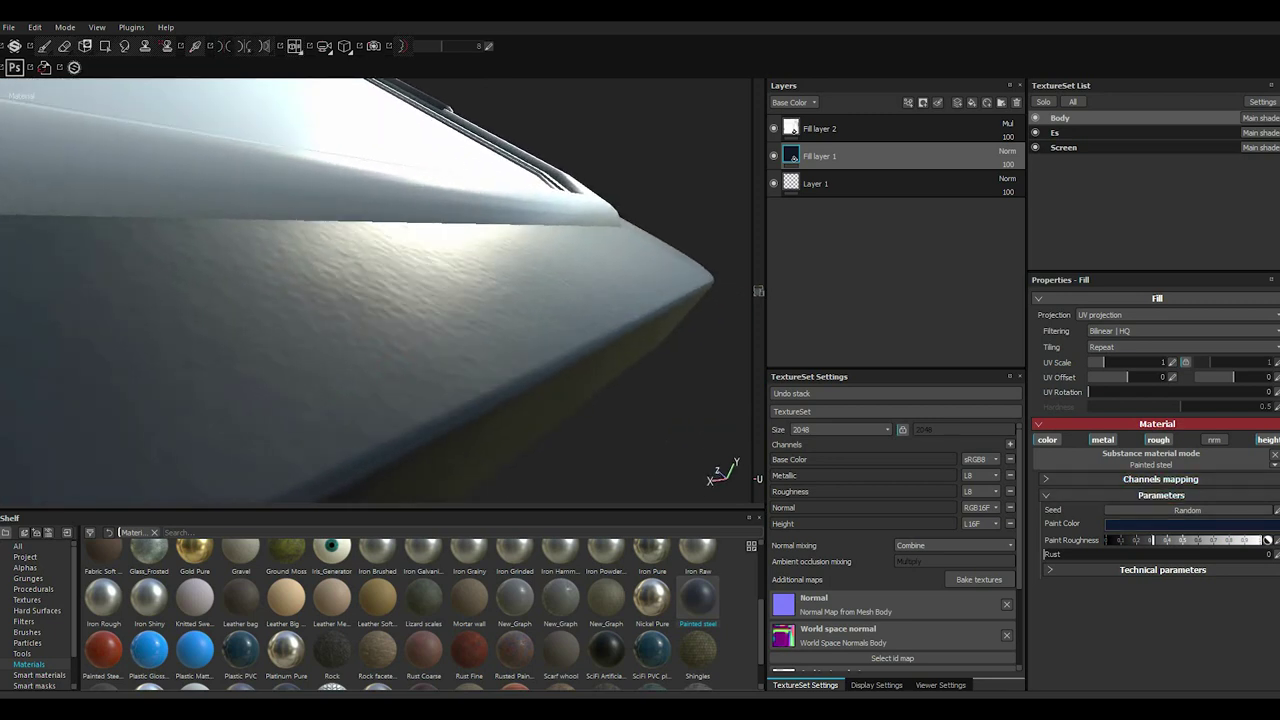
drag(1152, 540, 1160, 540)
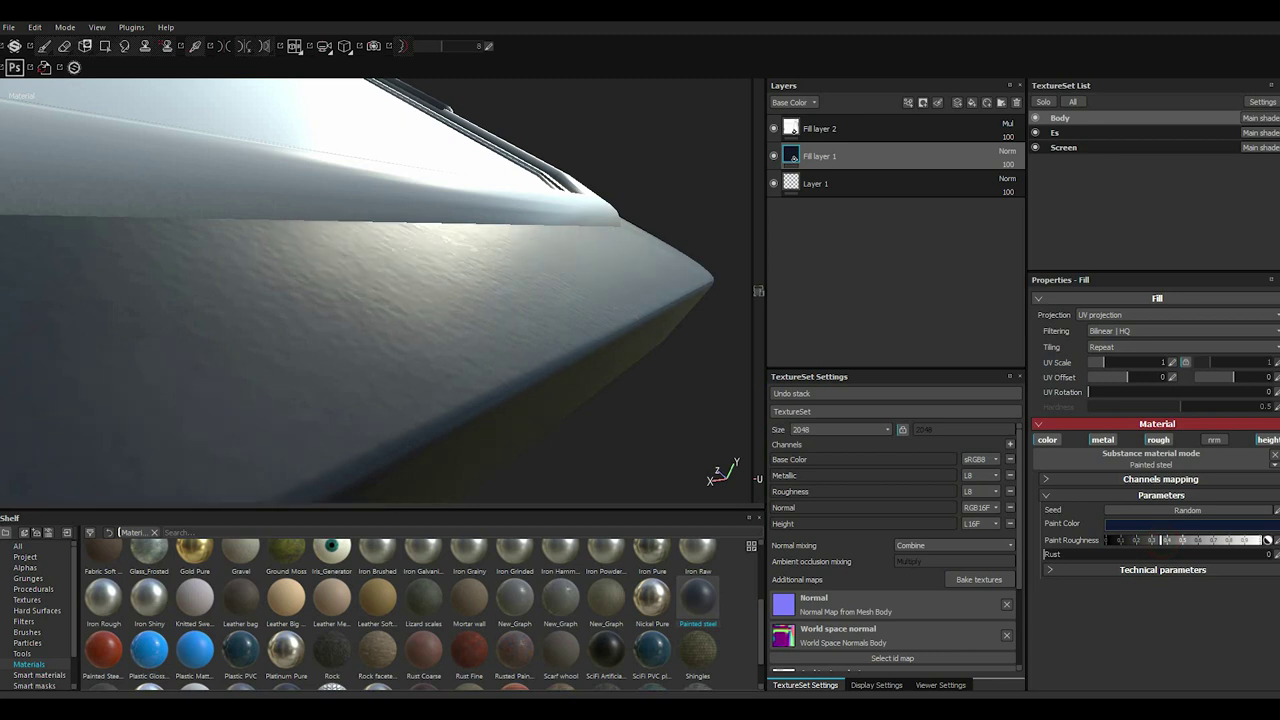
mouse_move(1046, 554)
mouse_down()
mouse_move(1139, 554)
mouse_move(1054, 556)
mouse_up()
Raise Painted steel's Normal Intensity to about 3.2 and increase its Height Range.
click(1052, 569)
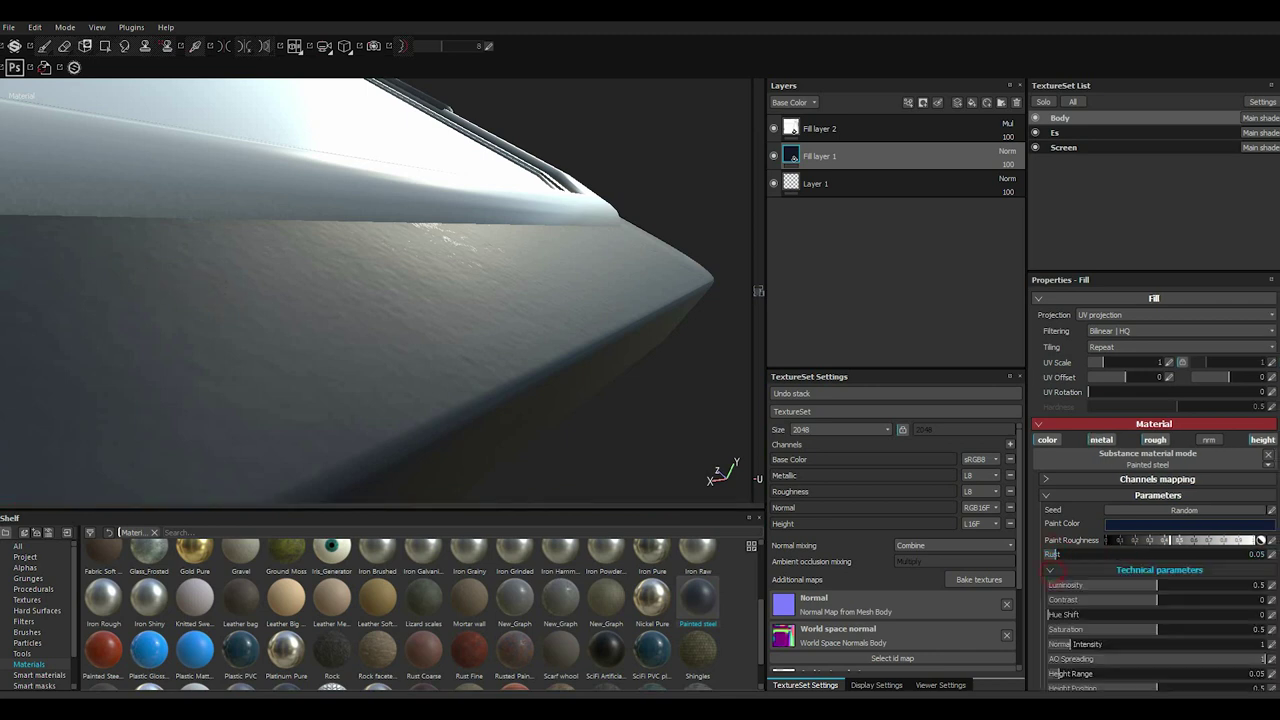
scroll(1085, 644, down, 1)
click(1121, 629)
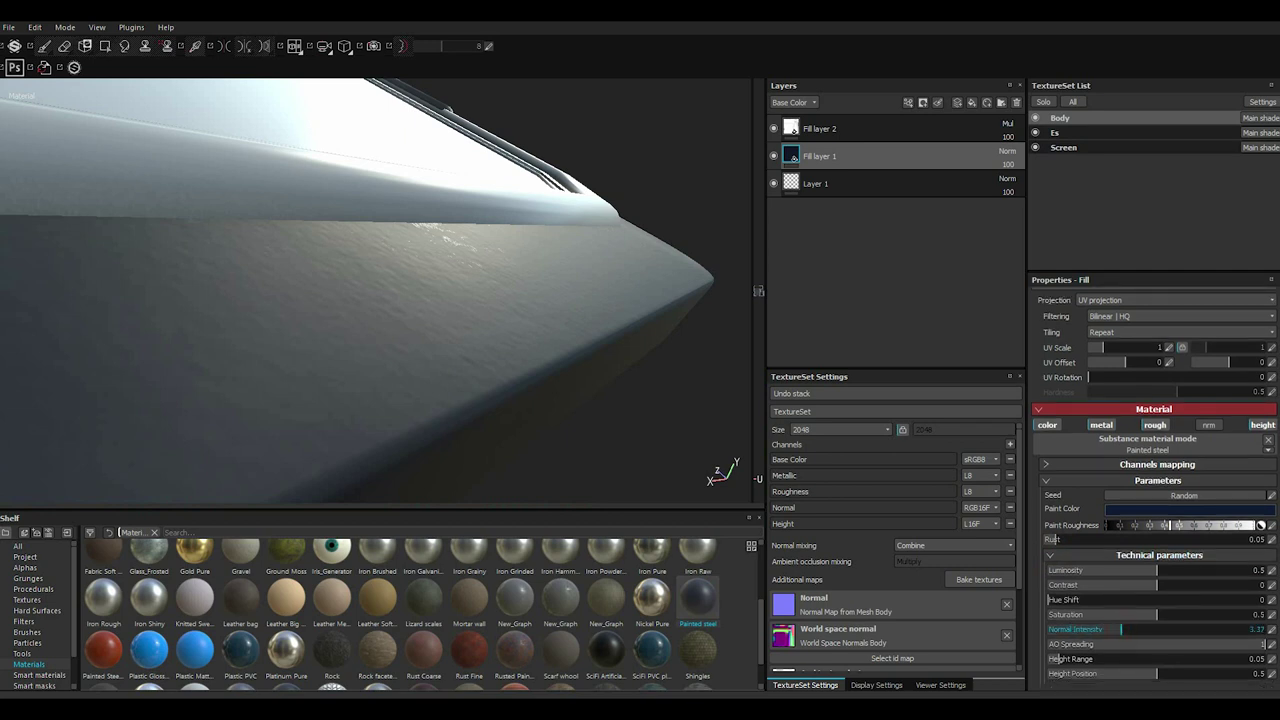
mouse_move(1121, 629)
mouse_down()
mouse_move(1212, 629)
mouse_move(1124, 629)
mouse_up()
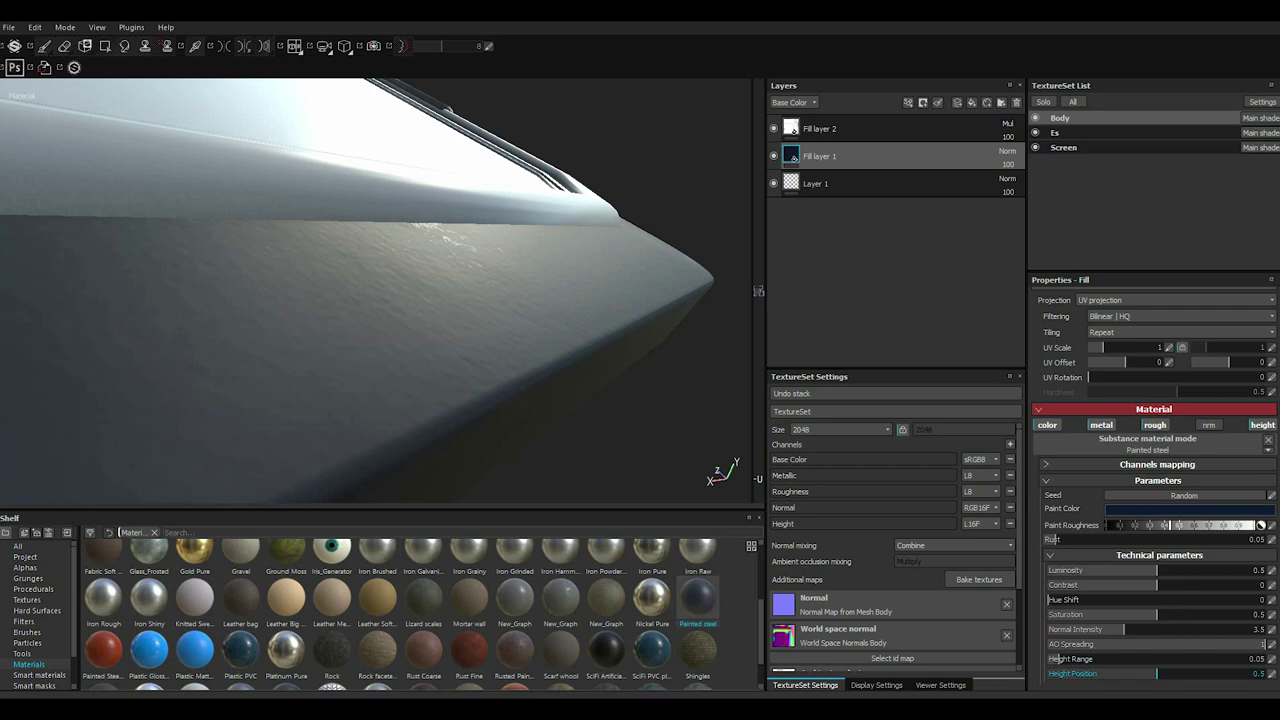
click(1068, 659)
click(1072, 659)
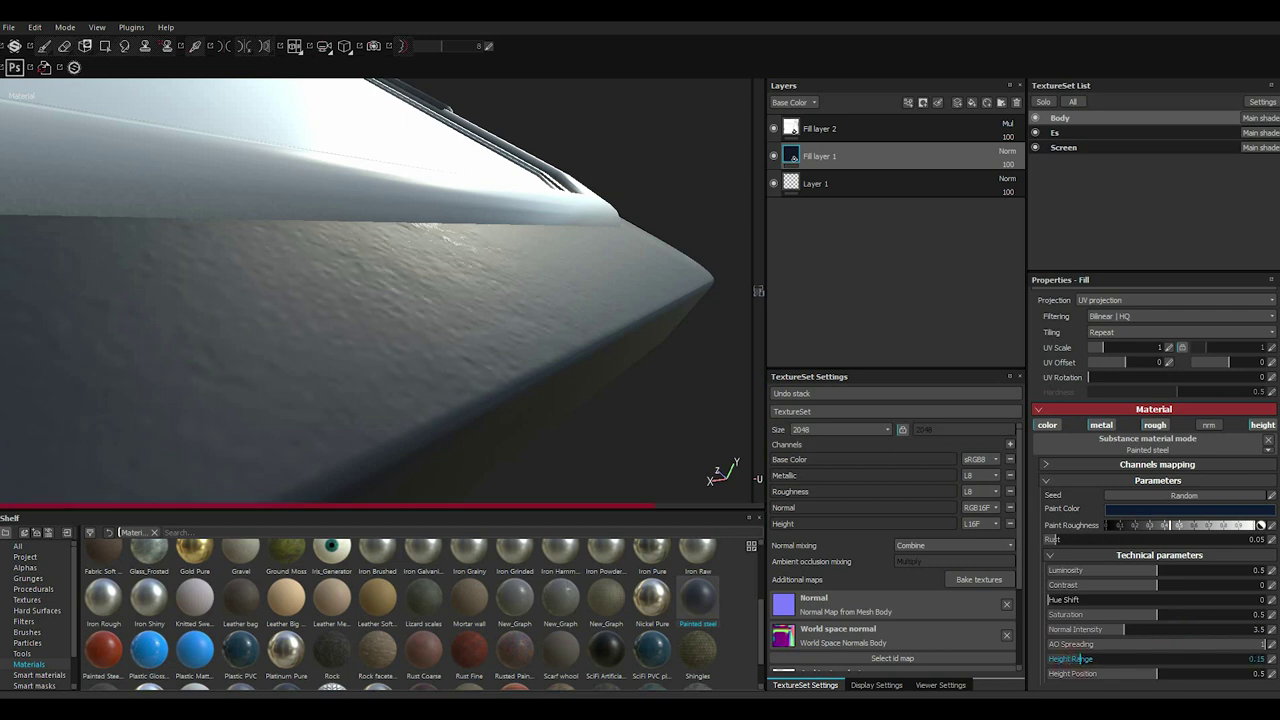
Lower the Rust to 0.01 and set the UV Scale to 1.2.
click(1106, 347)
click(1046, 539)
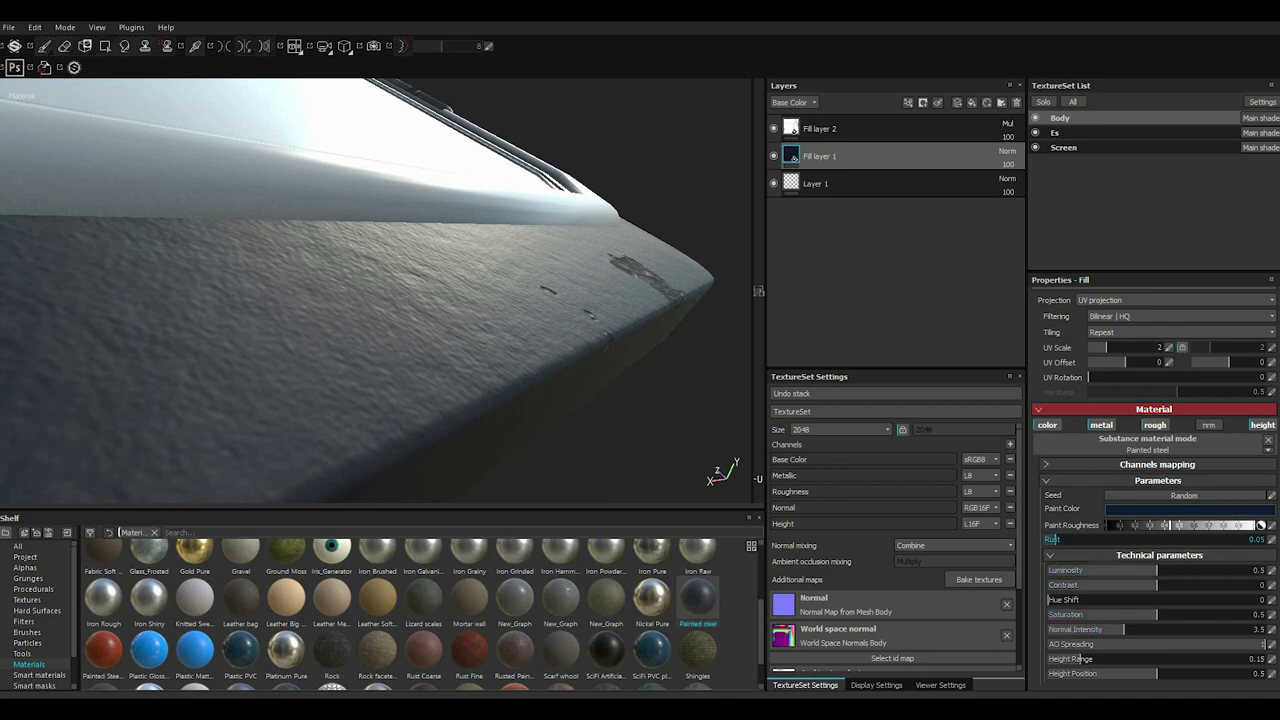
alt+drag(400, 300, 470, 414)
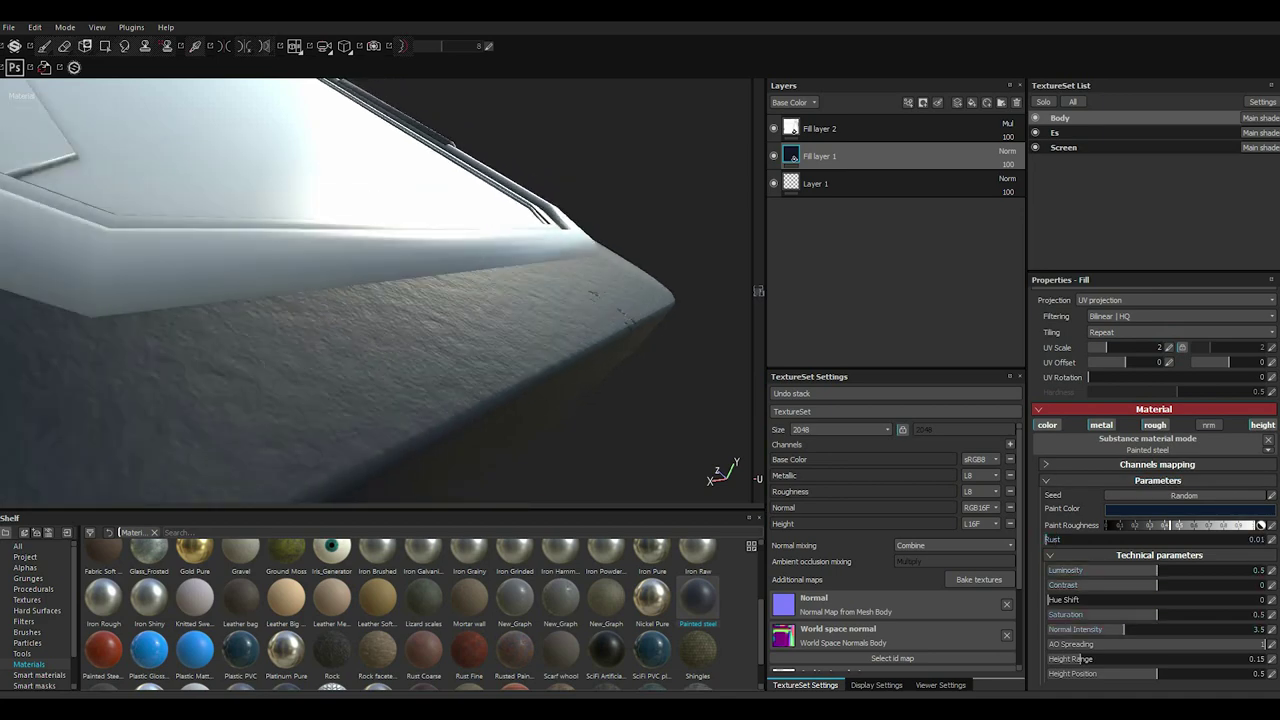
alt+drag(400, 300, 470, 414)
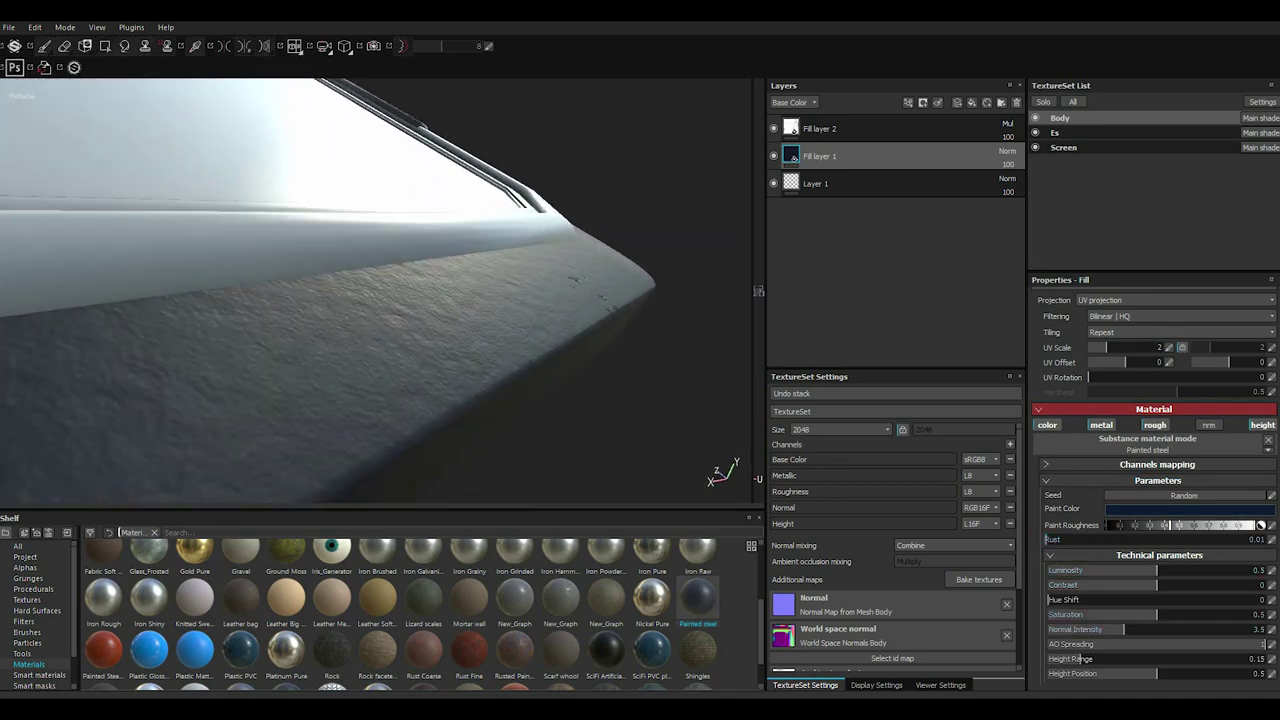
double_click(1148, 347)
text(1.)
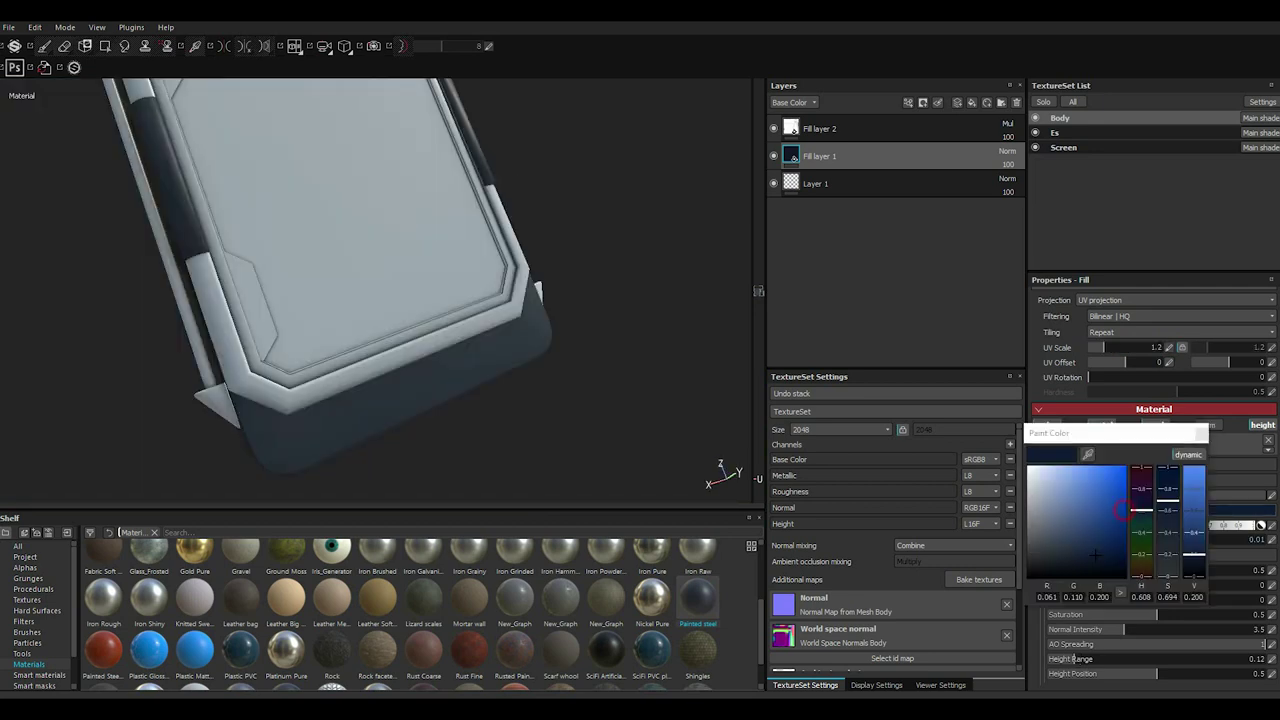
Shift the painted steel's paint colour toward a near-neutral blue-grey.
click(1060, 540)
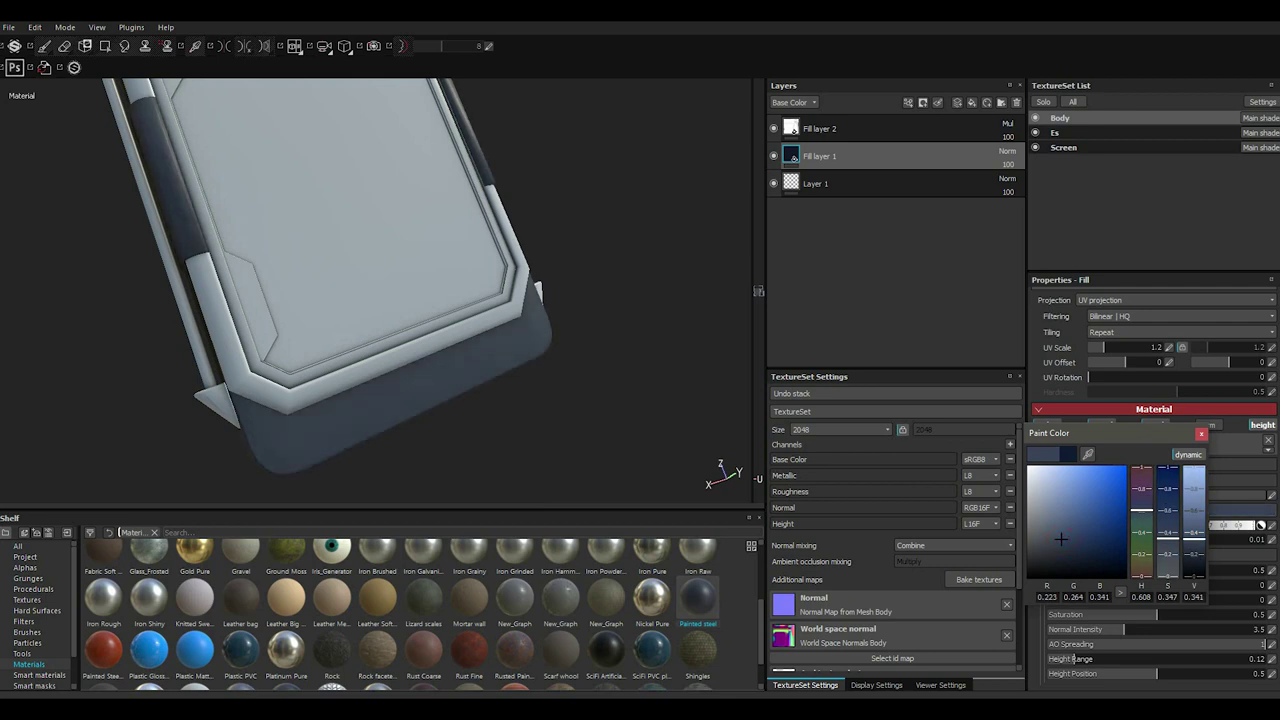
drag(1141, 510, 1141, 512)
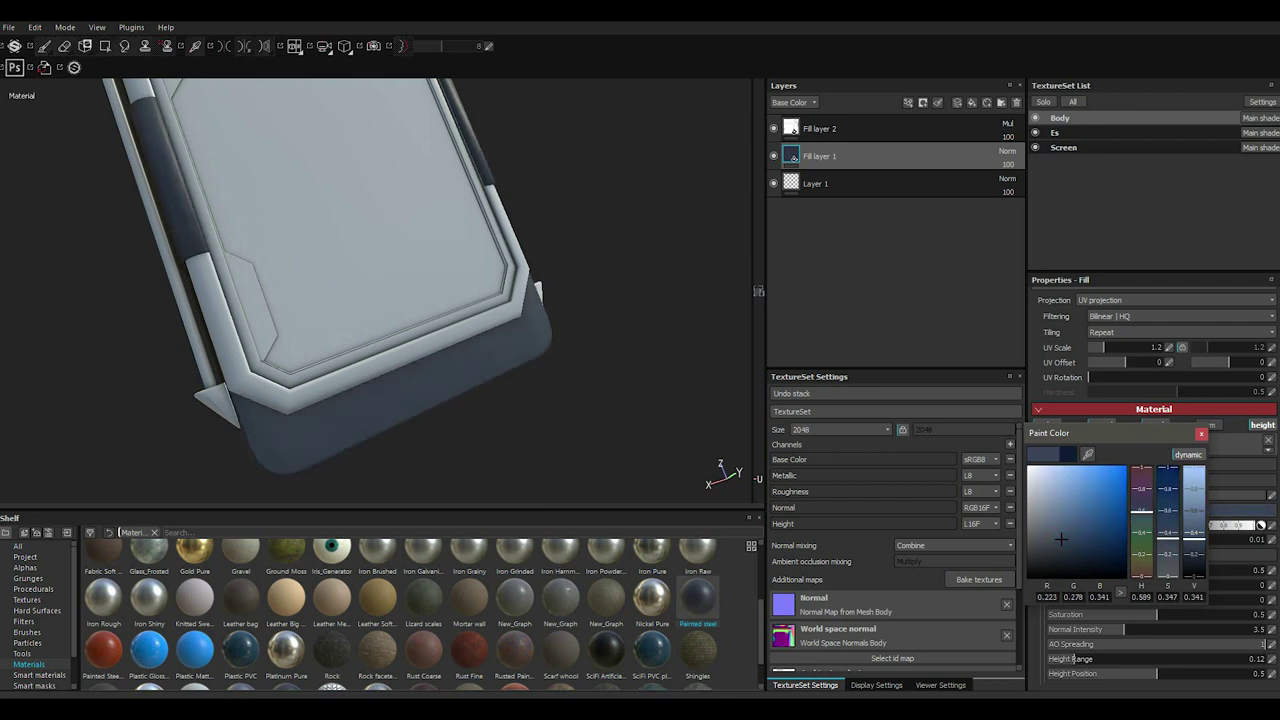
drag(1060, 540, 1033, 563)
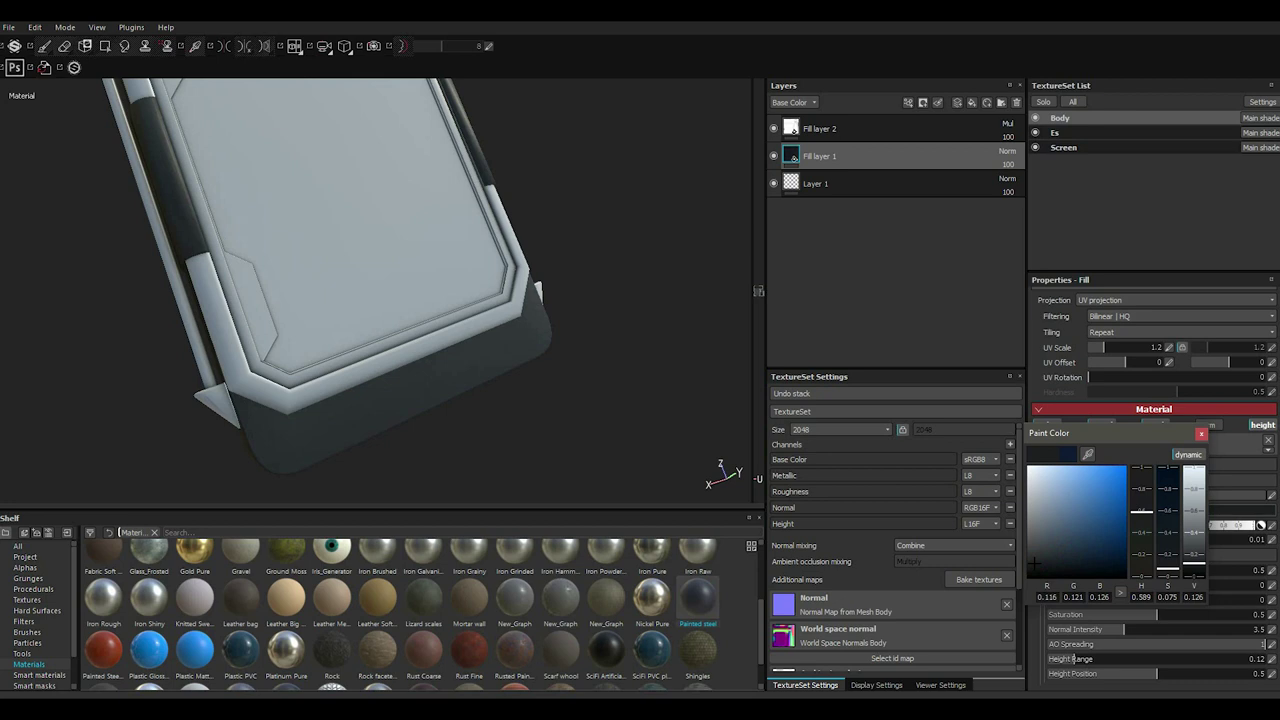
click(1201, 433)
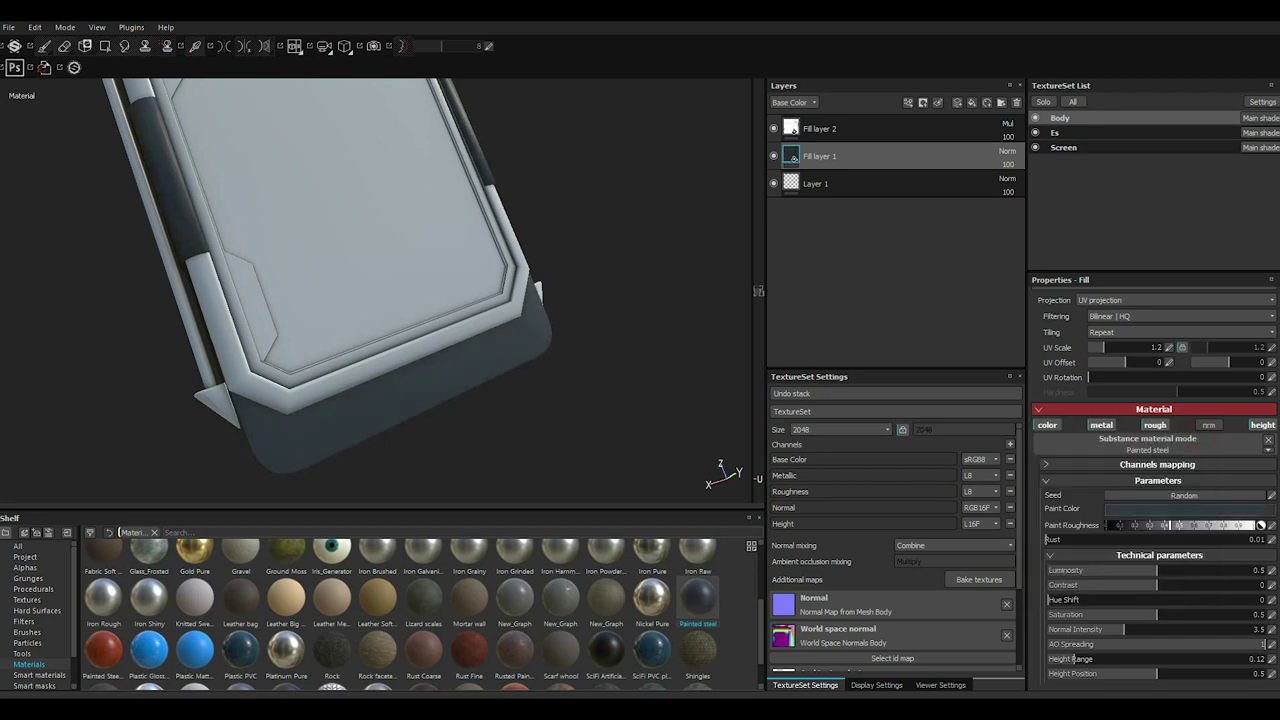
Fine-tune the paint roughness, checking it under a rotated lighting environment.
drag(1172, 525, 1128, 525)
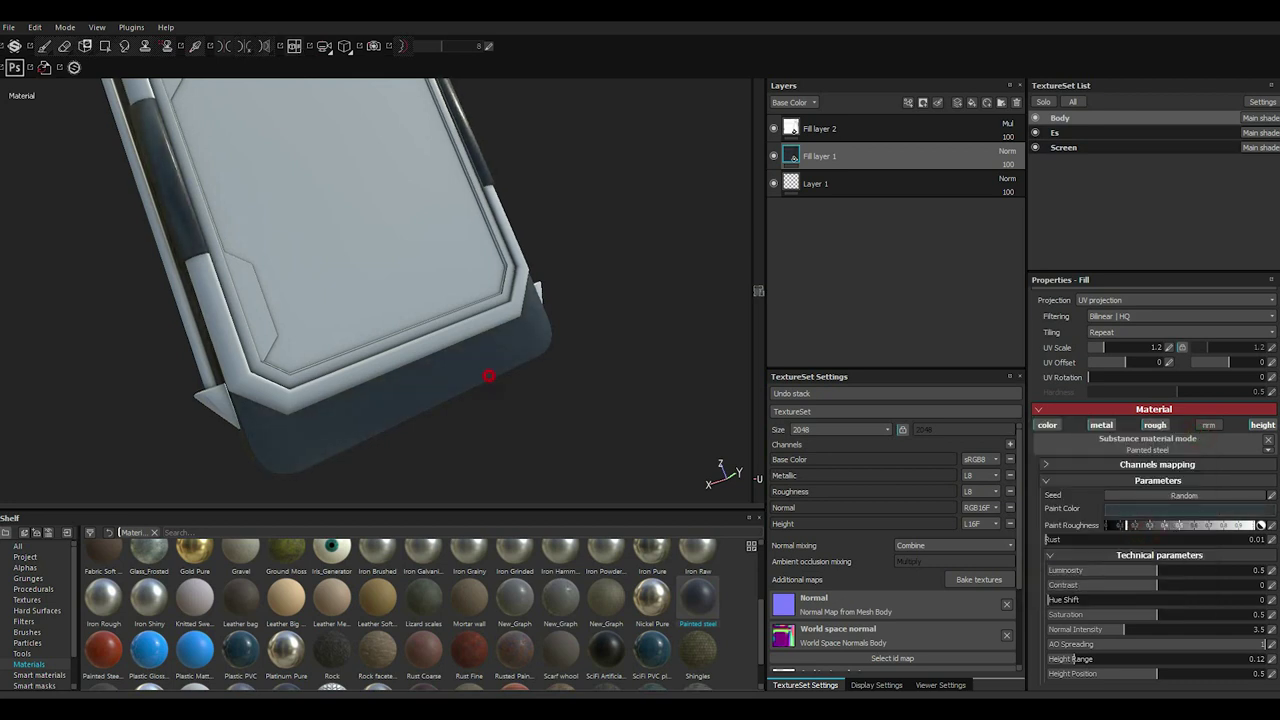
alt+drag(488, 376, 440, 380)
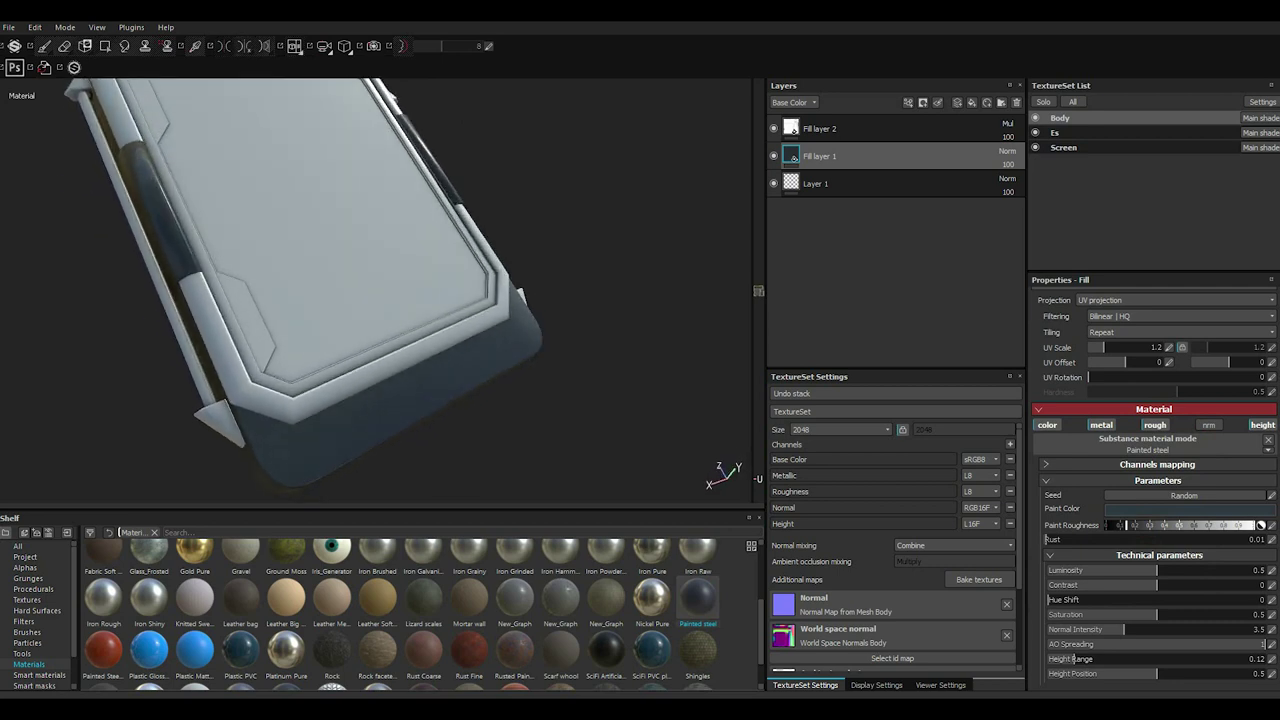
shift+right_drag(440, 380, 400, 380)
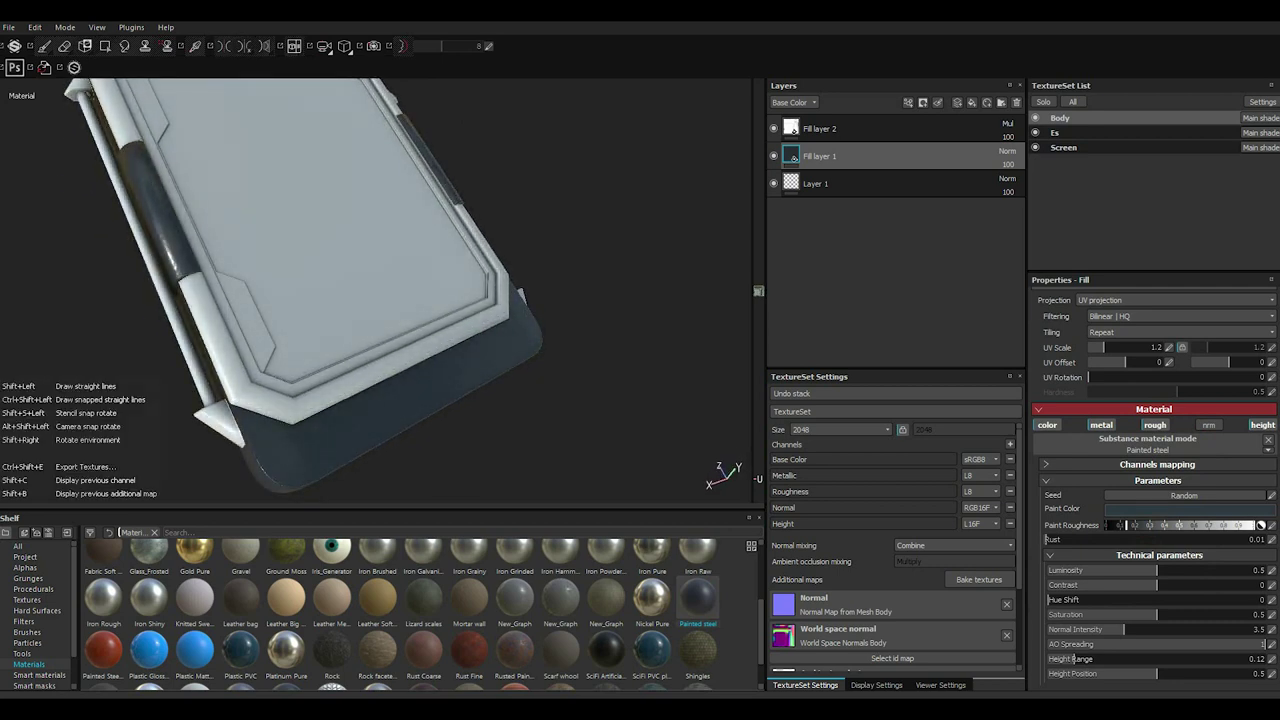
alt+drag(486, 386, 430, 370)
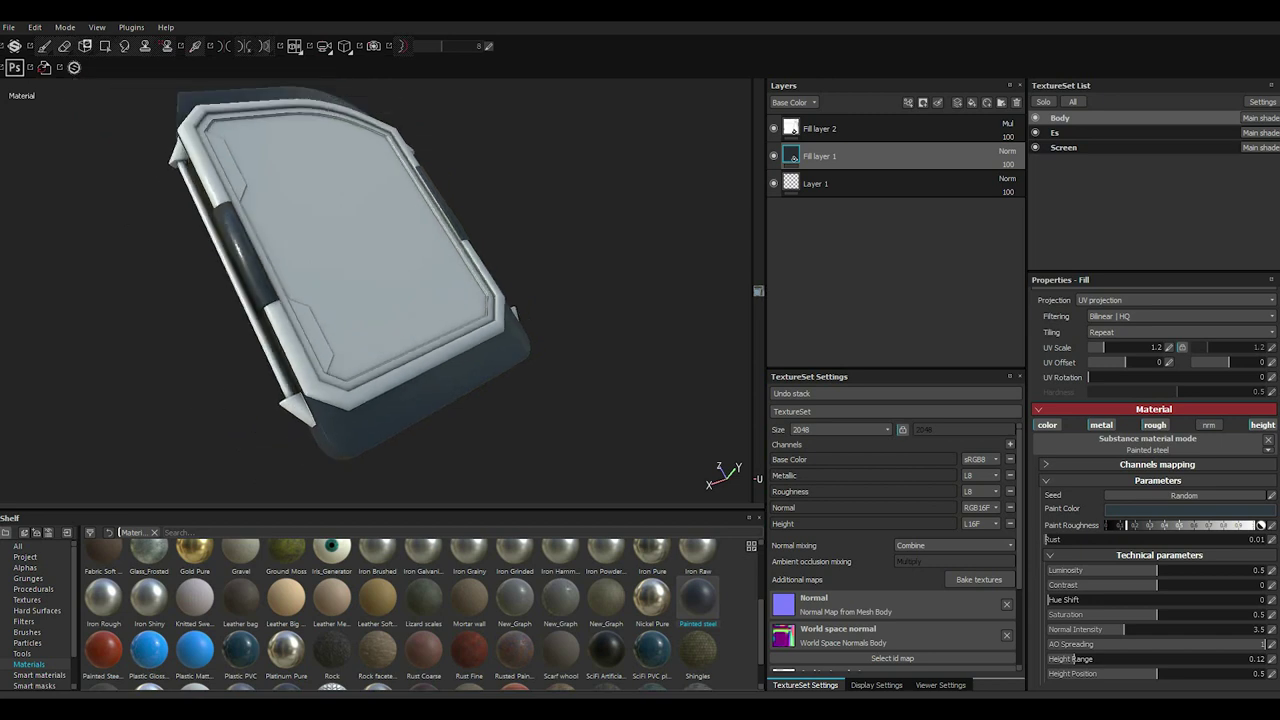
mouse_move(1128, 525)
mouse_down()
mouse_move(1147, 525)
mouse_move(1135, 525)
mouse_up()
alt+drag(640, 300, 670, 300)
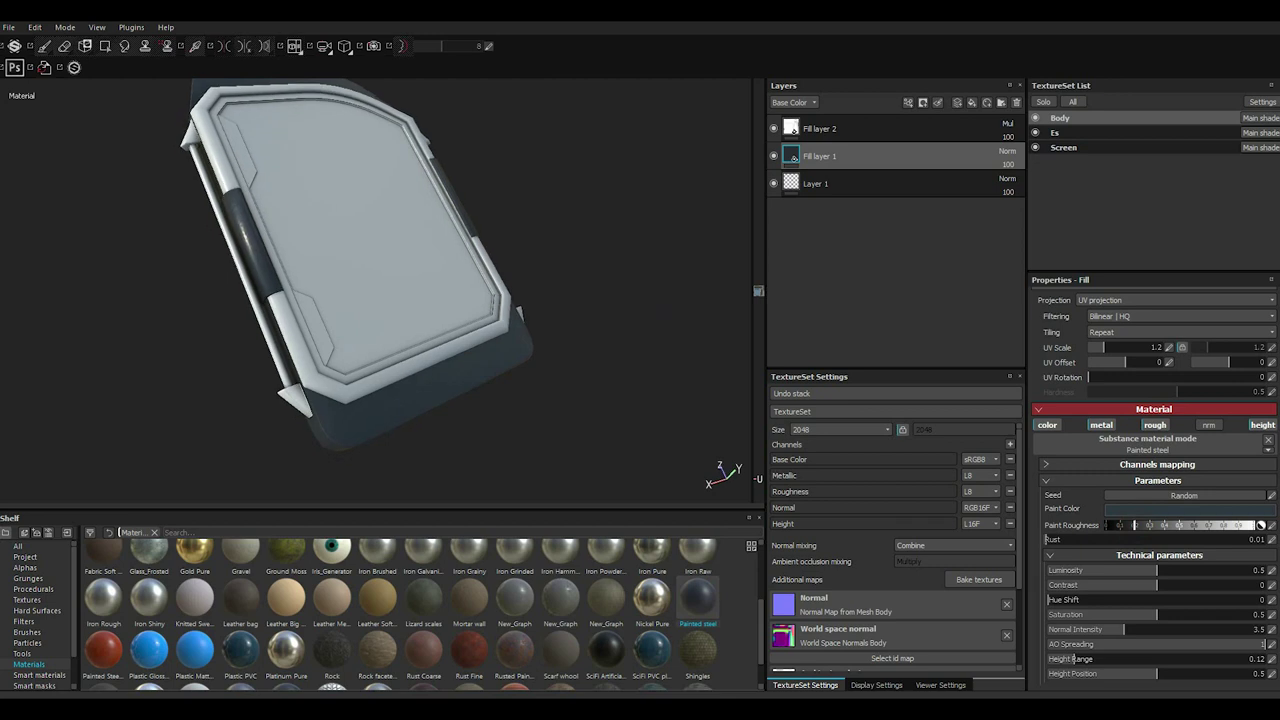
Add Fill layer 3 and apply the MG Metal Edge Wear smart mask to it.
click(971, 102)
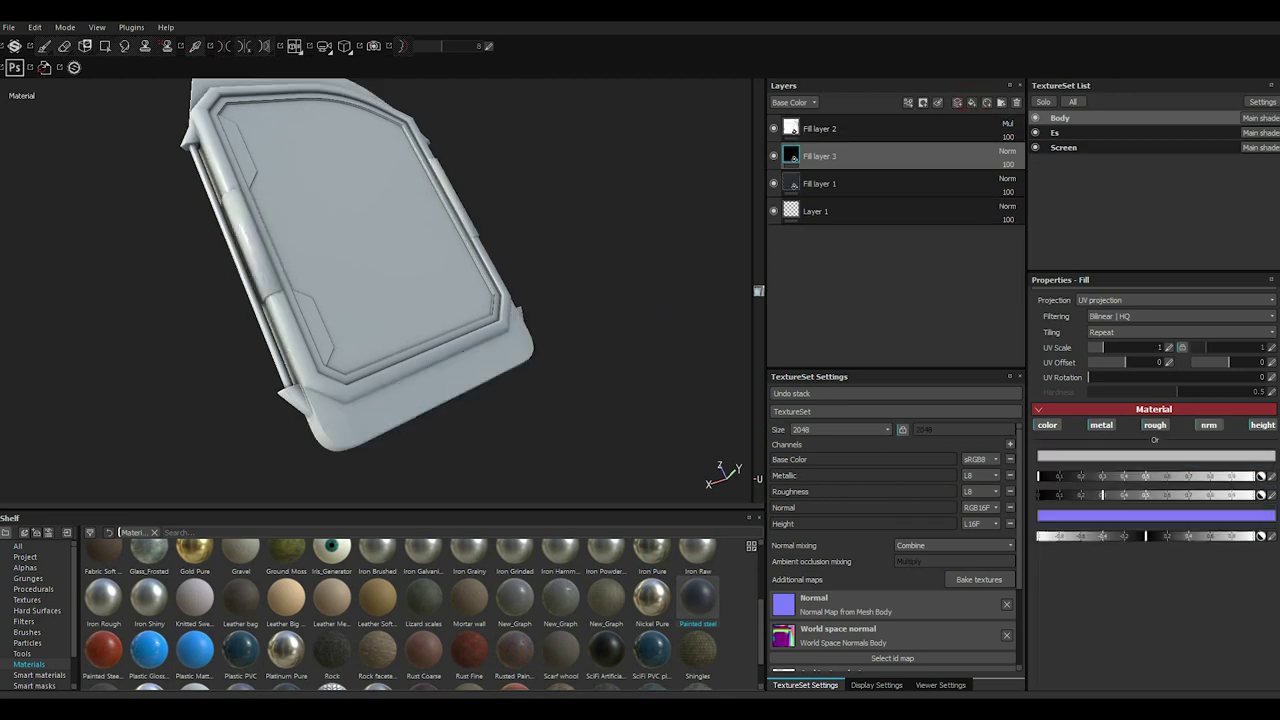
click(34, 685)
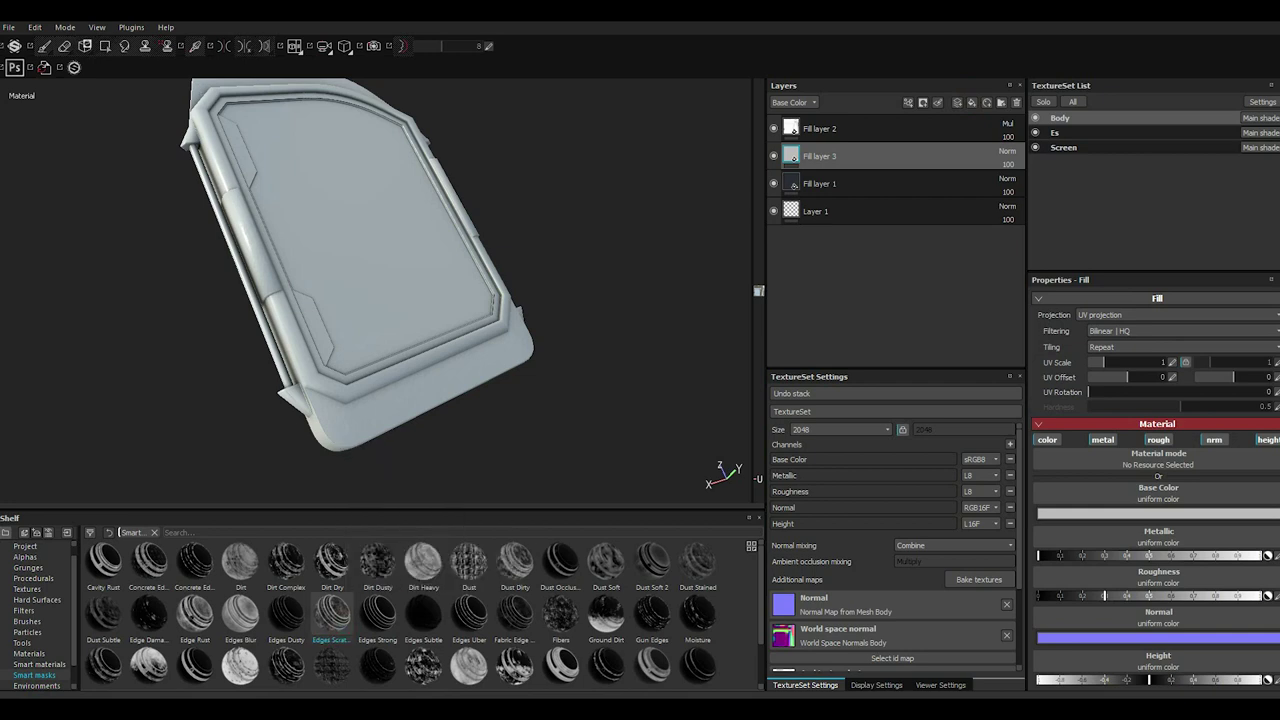
drag(331, 612, 819, 156)
mouse_move(409, 446)
alt+mouse_down()
mouse_move(429, 399)
mouse_move(400, 395)
alt+mouse_up()
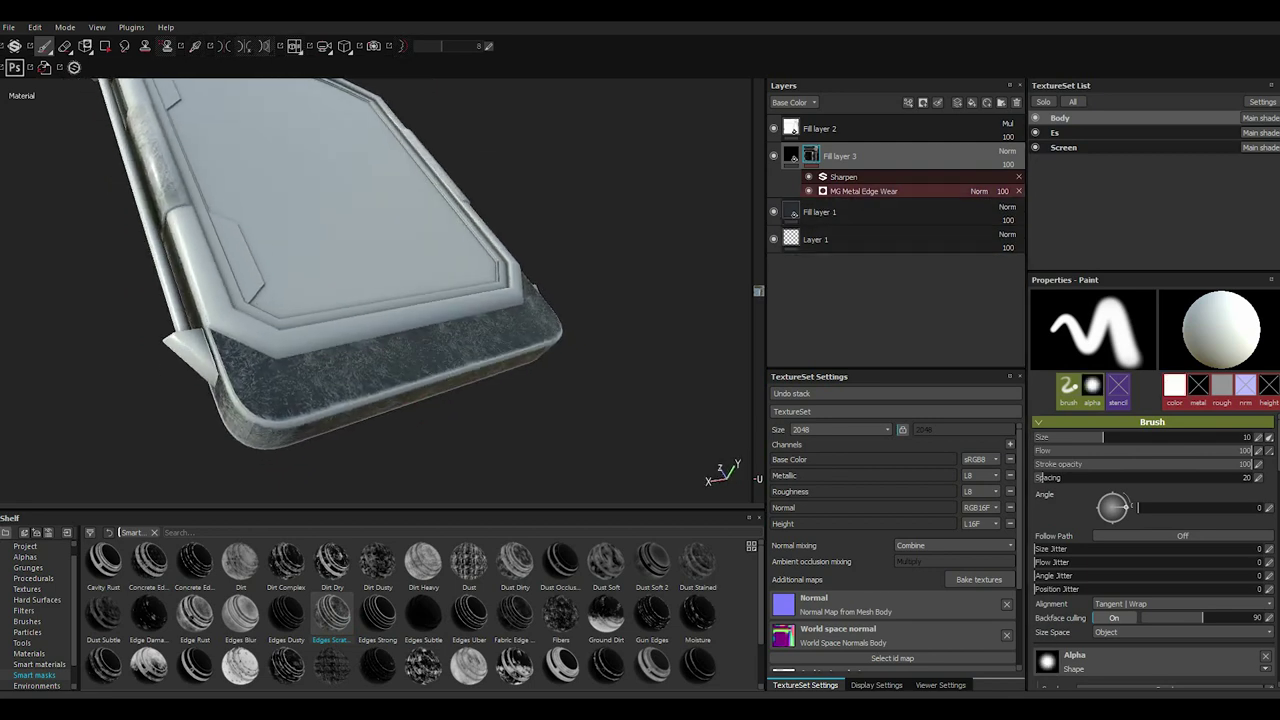
click(791, 155)
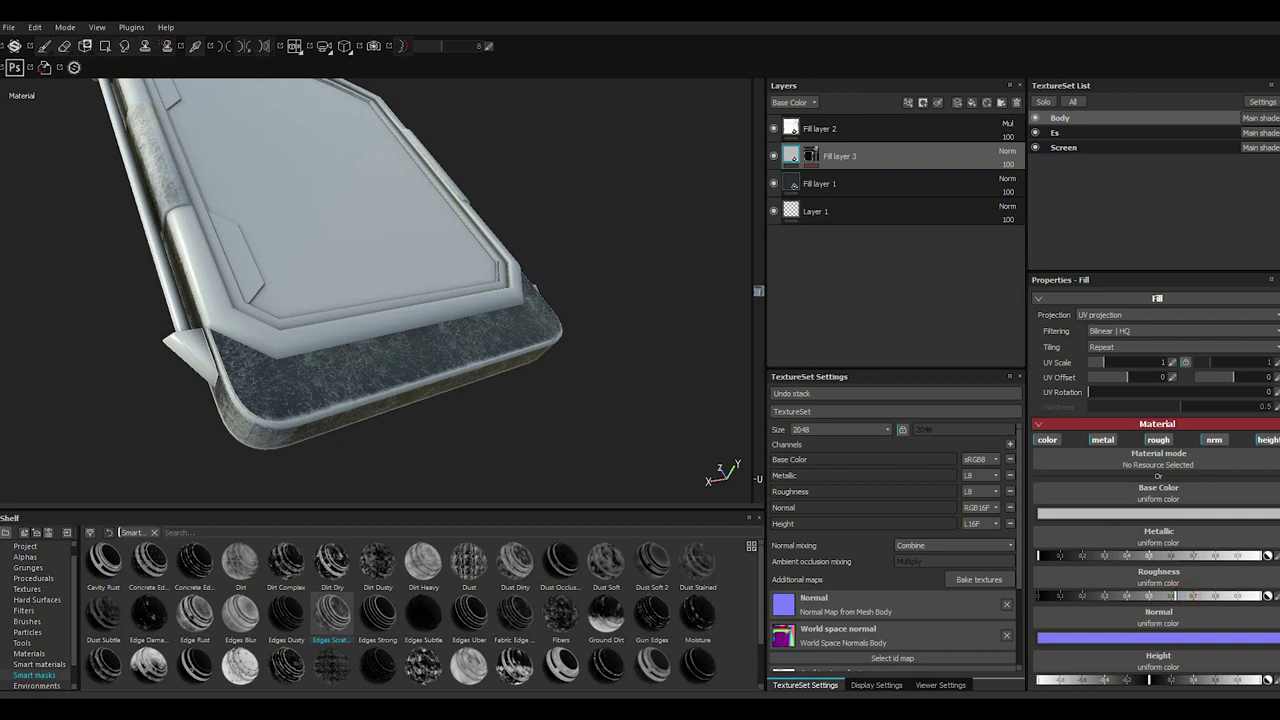
Make Fill layer 3 fully metallic, roughness about 0.35, dark grey, with nrm disabled.
click(1240, 555)
click(1125, 596)
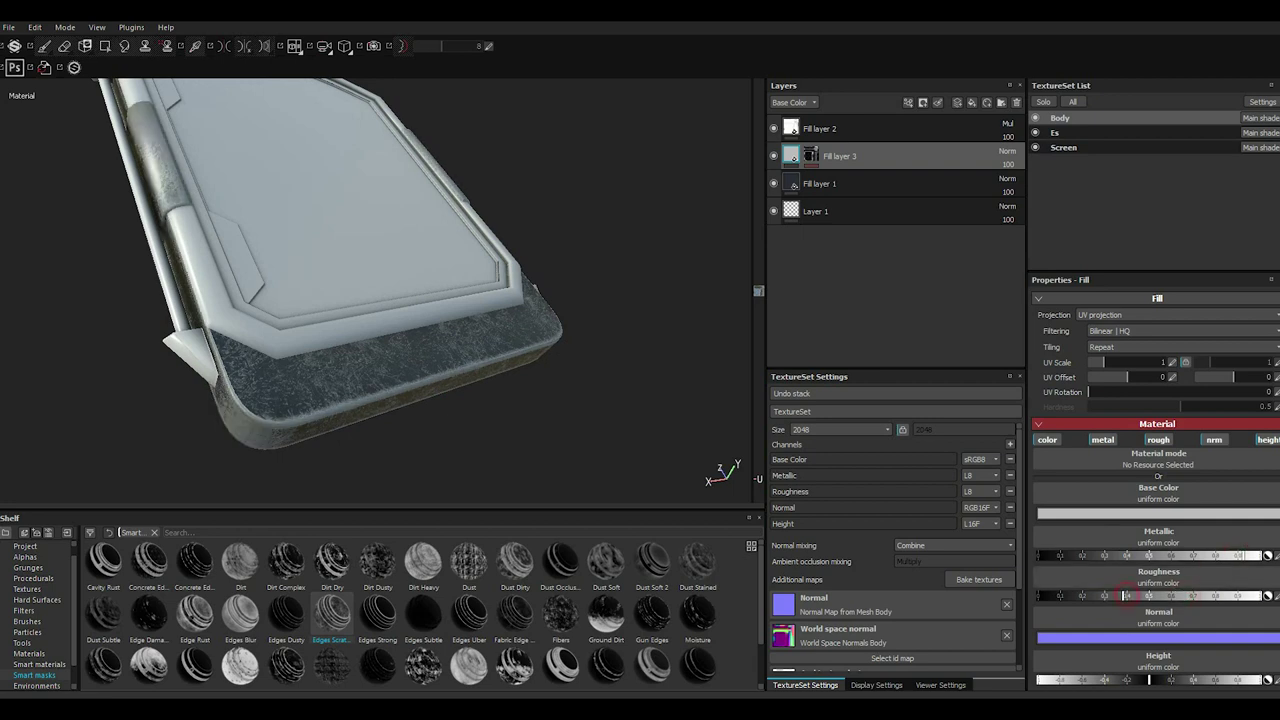
click(1054, 513)
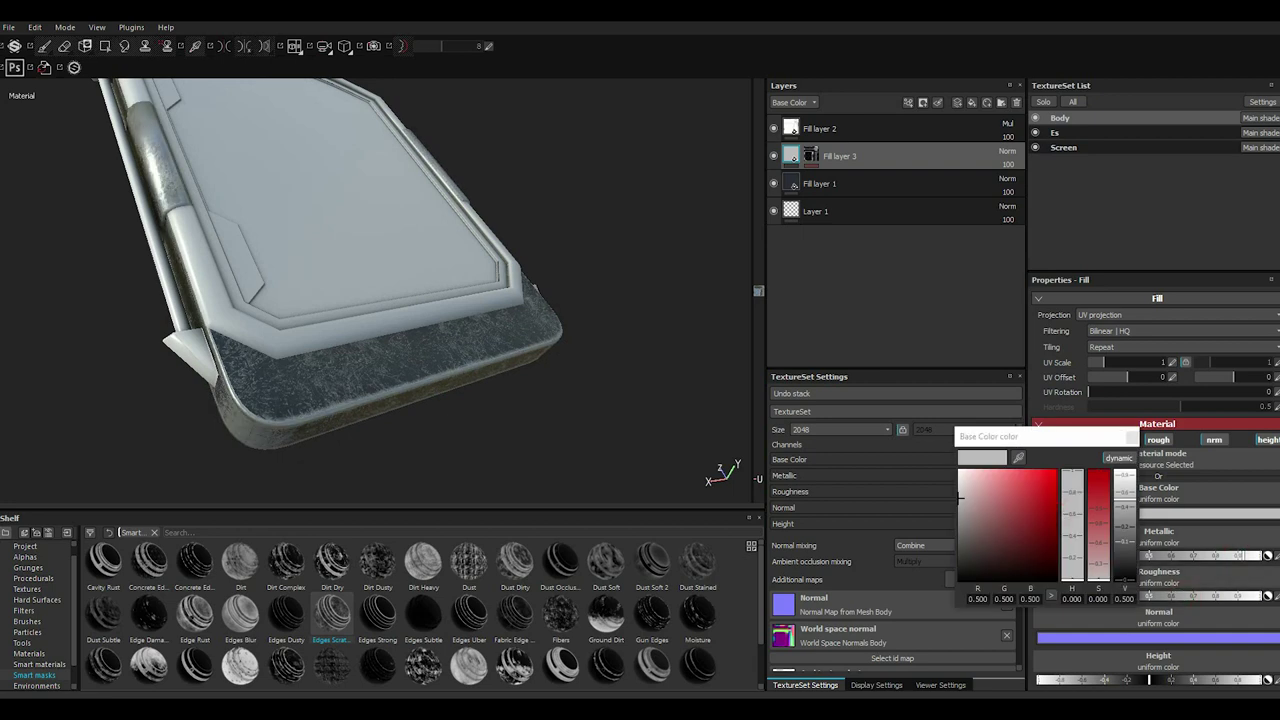
click(961, 474)
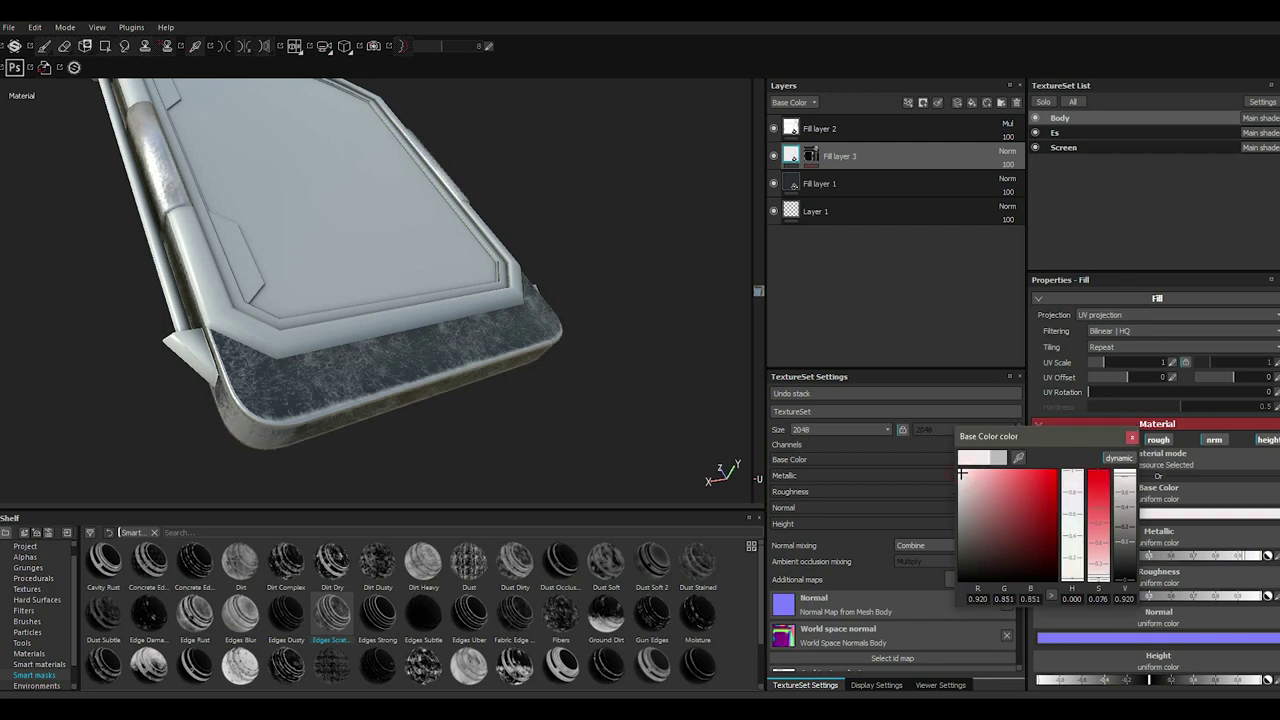
drag(961, 474, 968, 531)
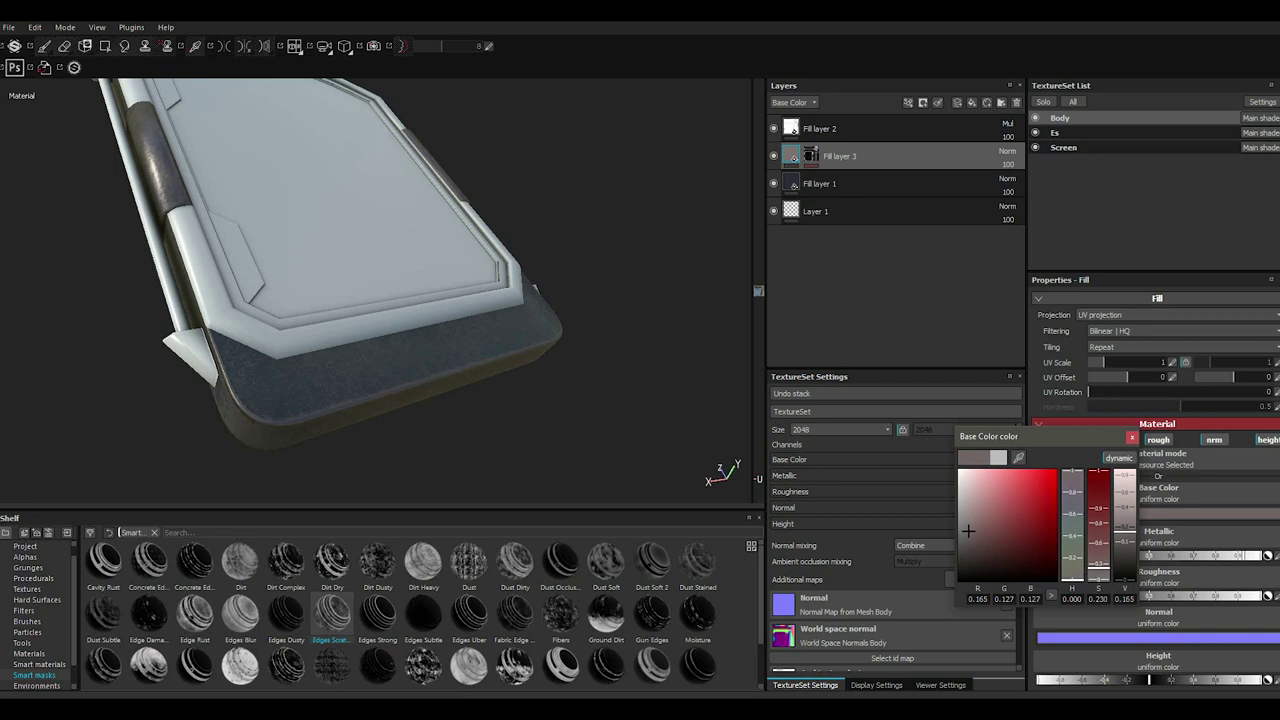
click(1214, 440)
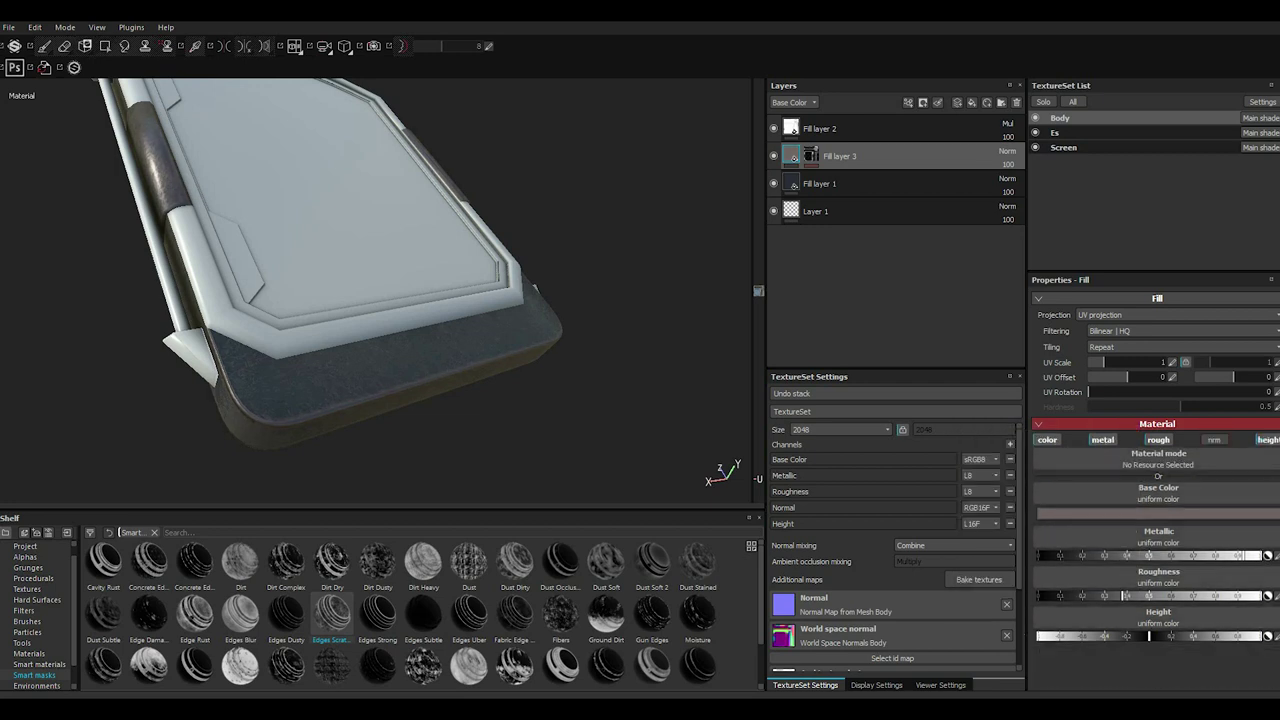
alt+drag(437, 300, 400, 305)
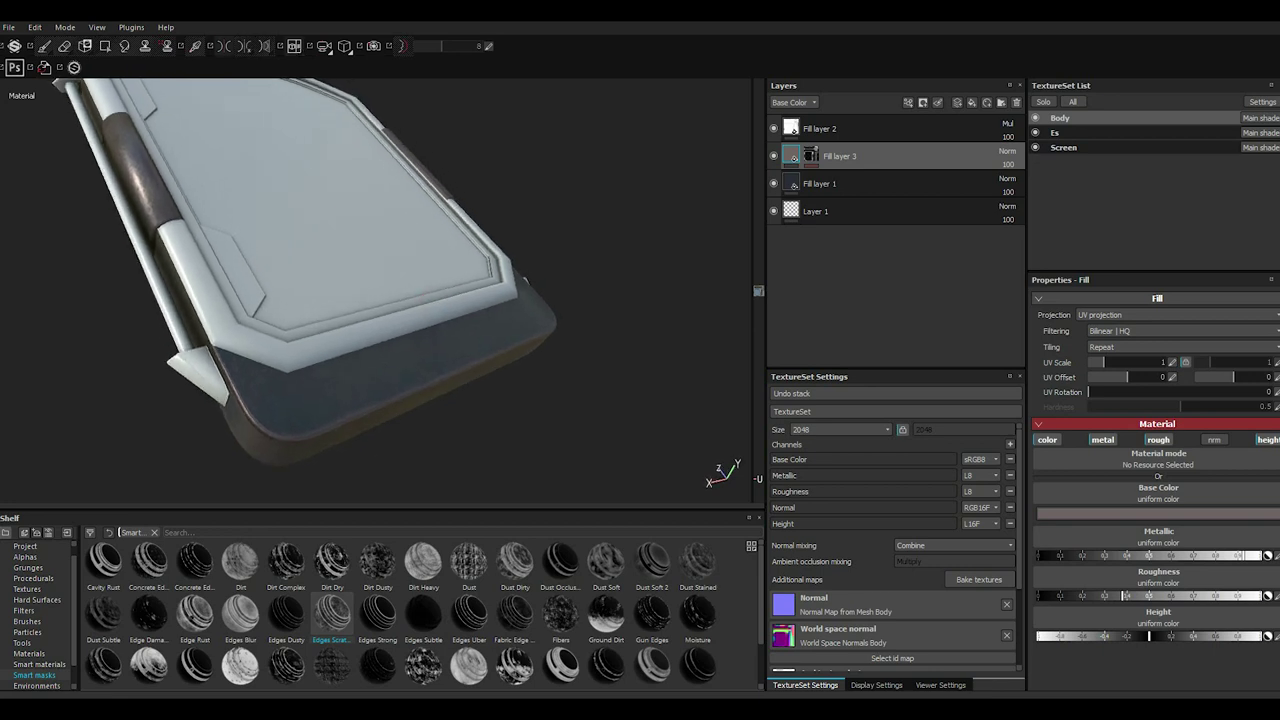
Change Fill layer 3's base colour to a lighter blue-grey.
click(1158, 513)
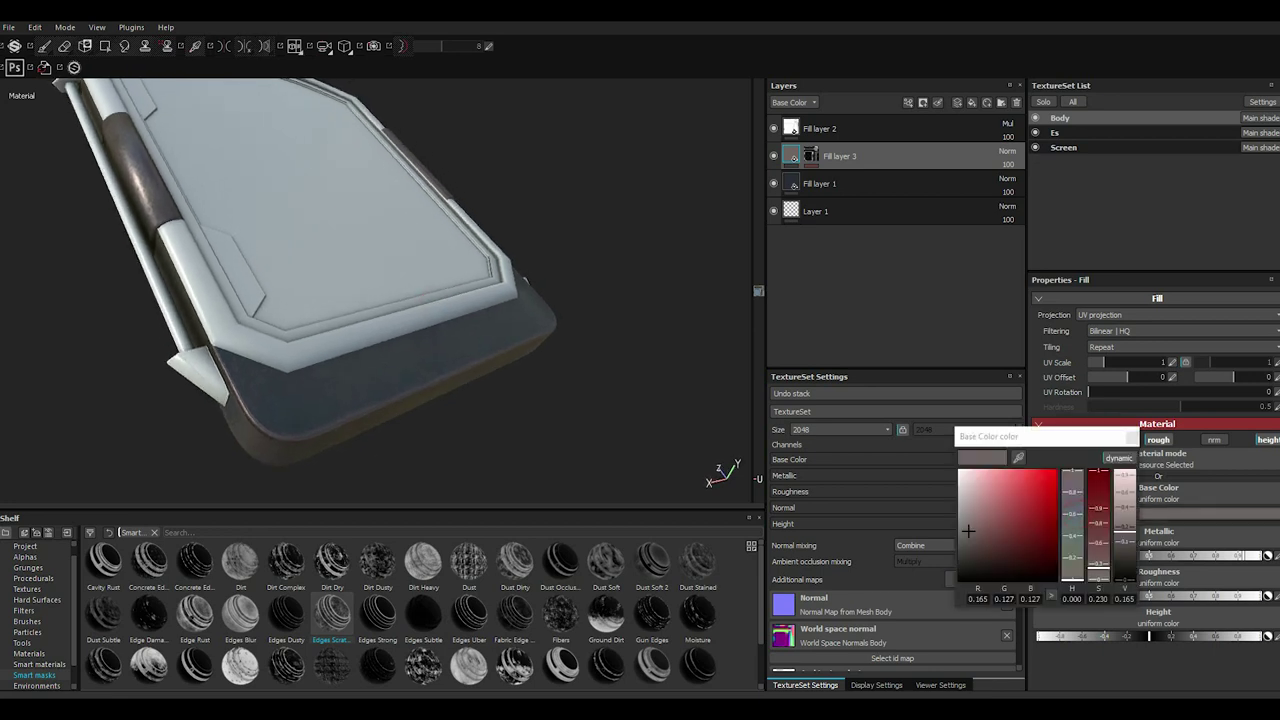
drag(1072, 525, 1072, 551)
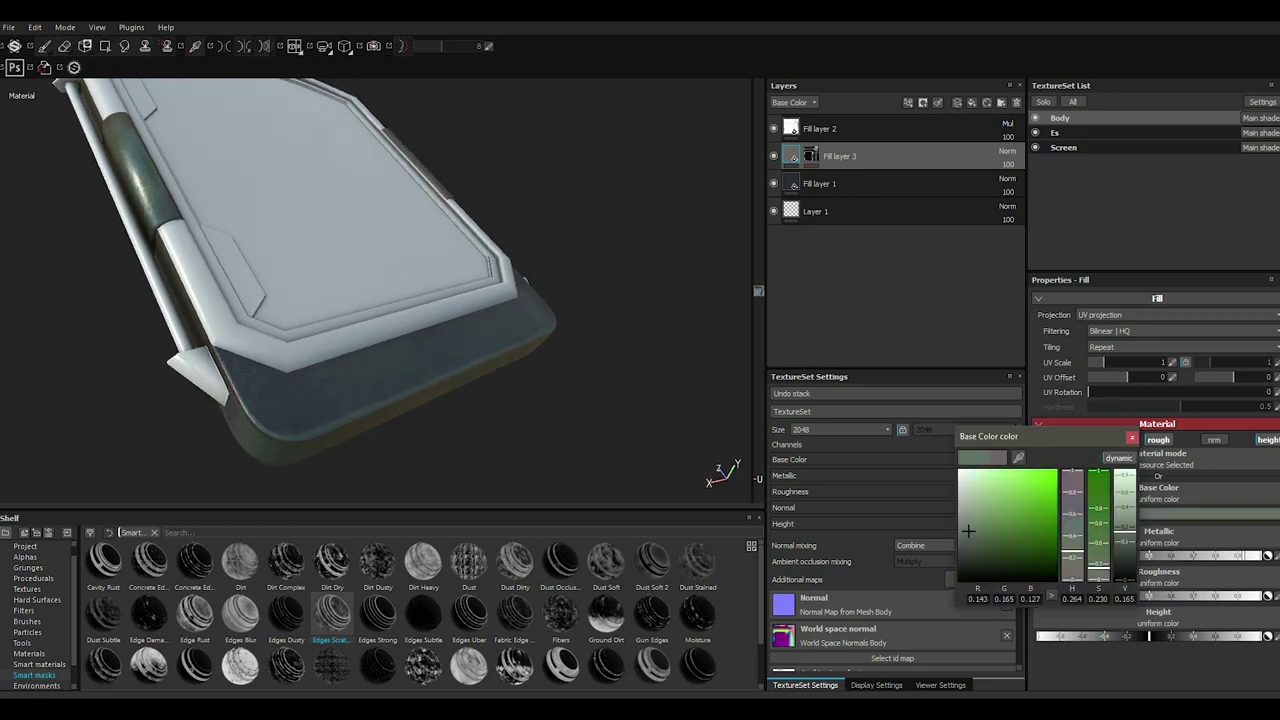
drag(974, 506, 973, 516)
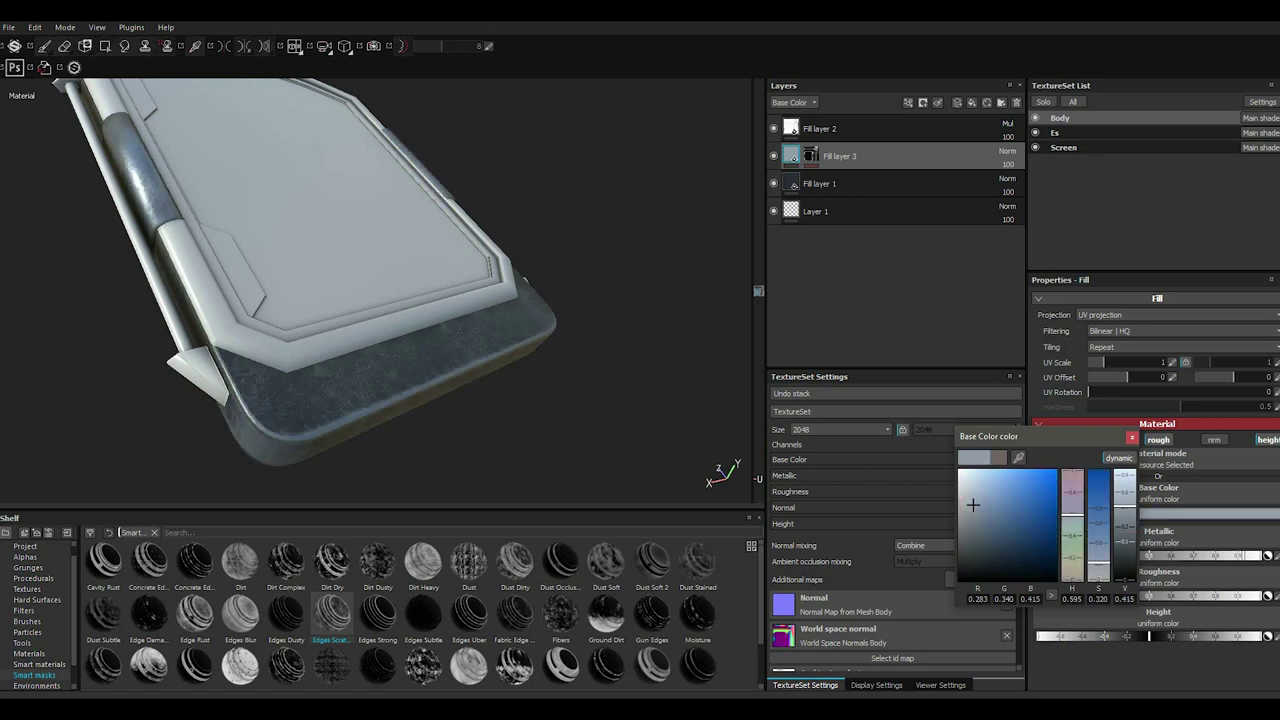
click(1132, 437)
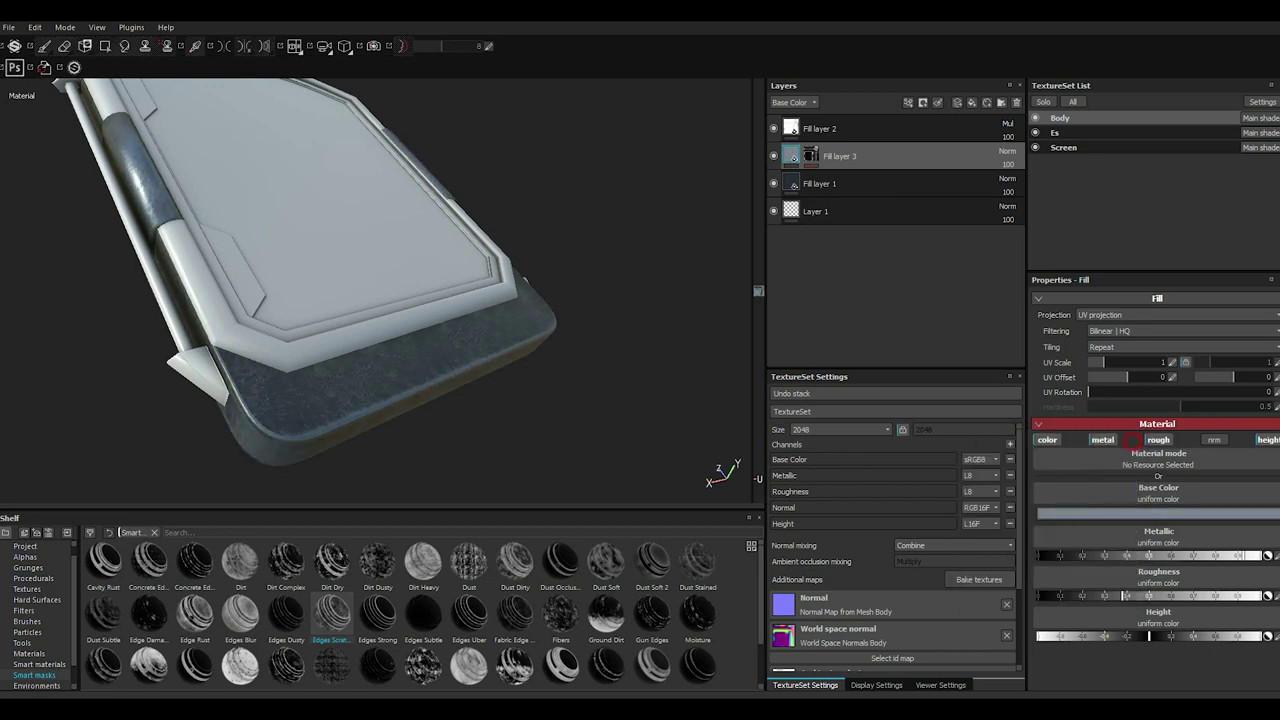
Set the edge wear generator's Wear Level to 0.63 and slightly lower the trim height.
key(1)
alt+drag(366, 229, 357, 268)
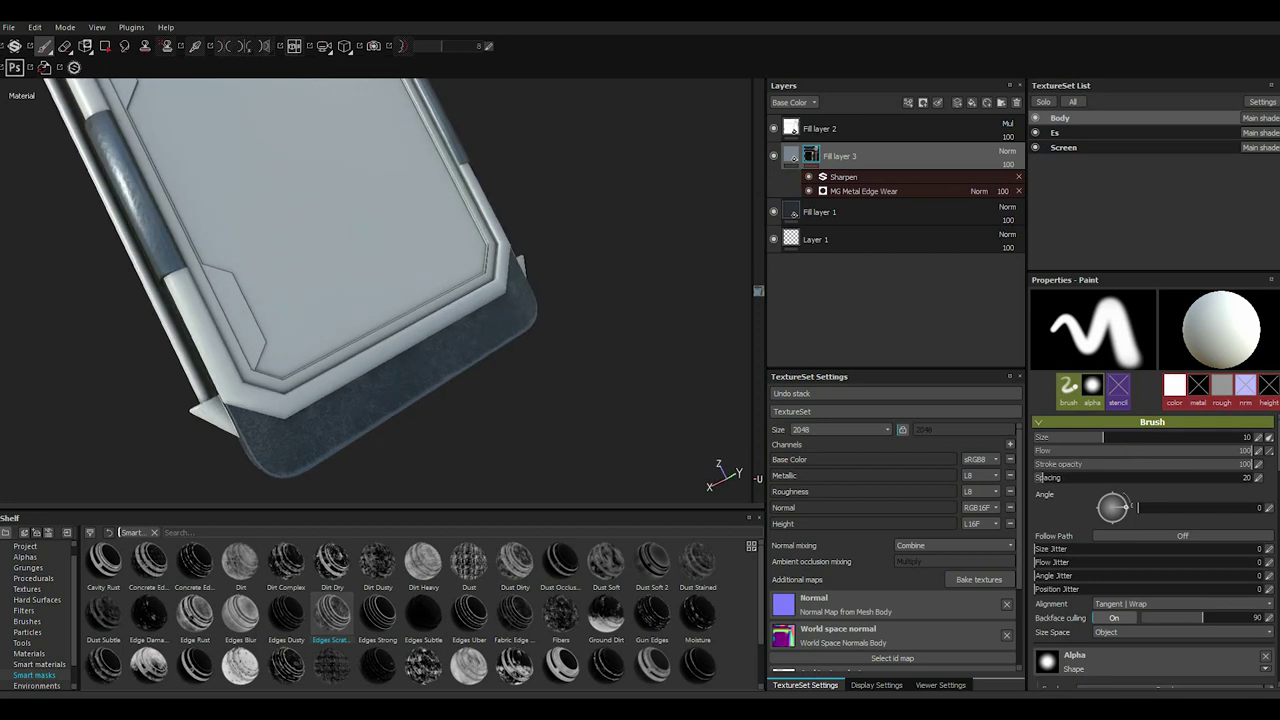
click(863, 191)
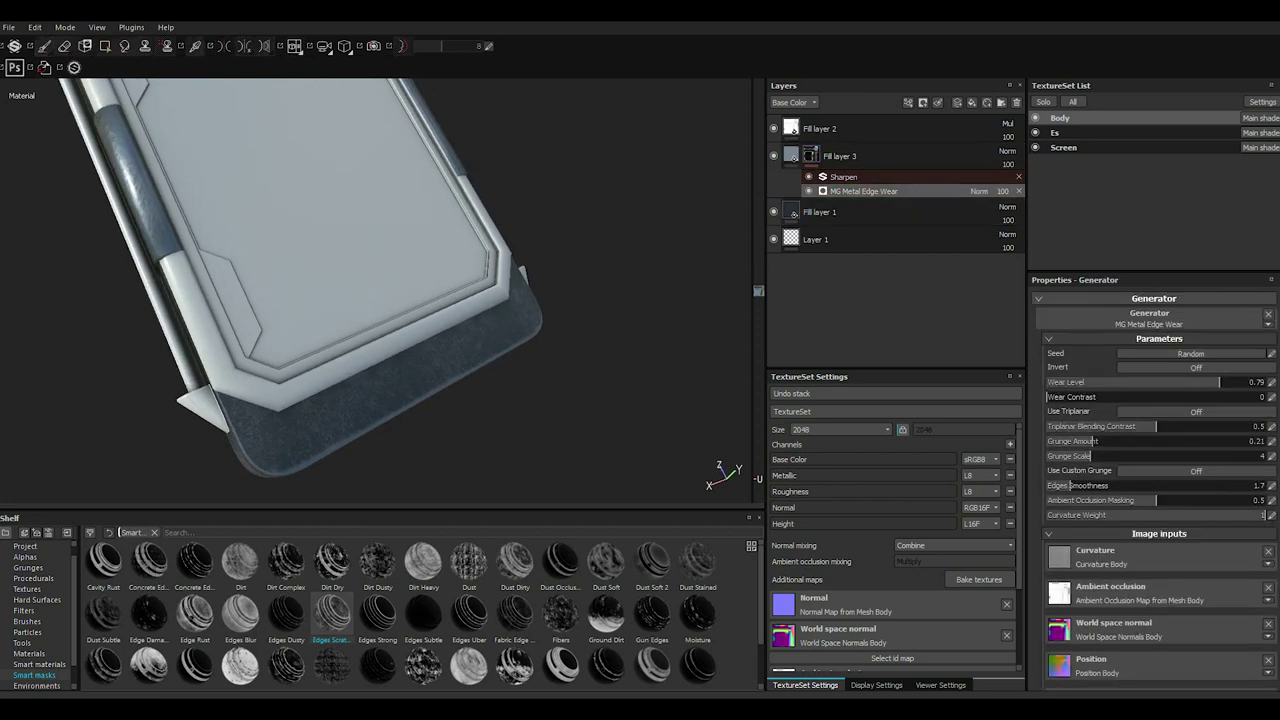
drag(1219, 382, 1183, 382)
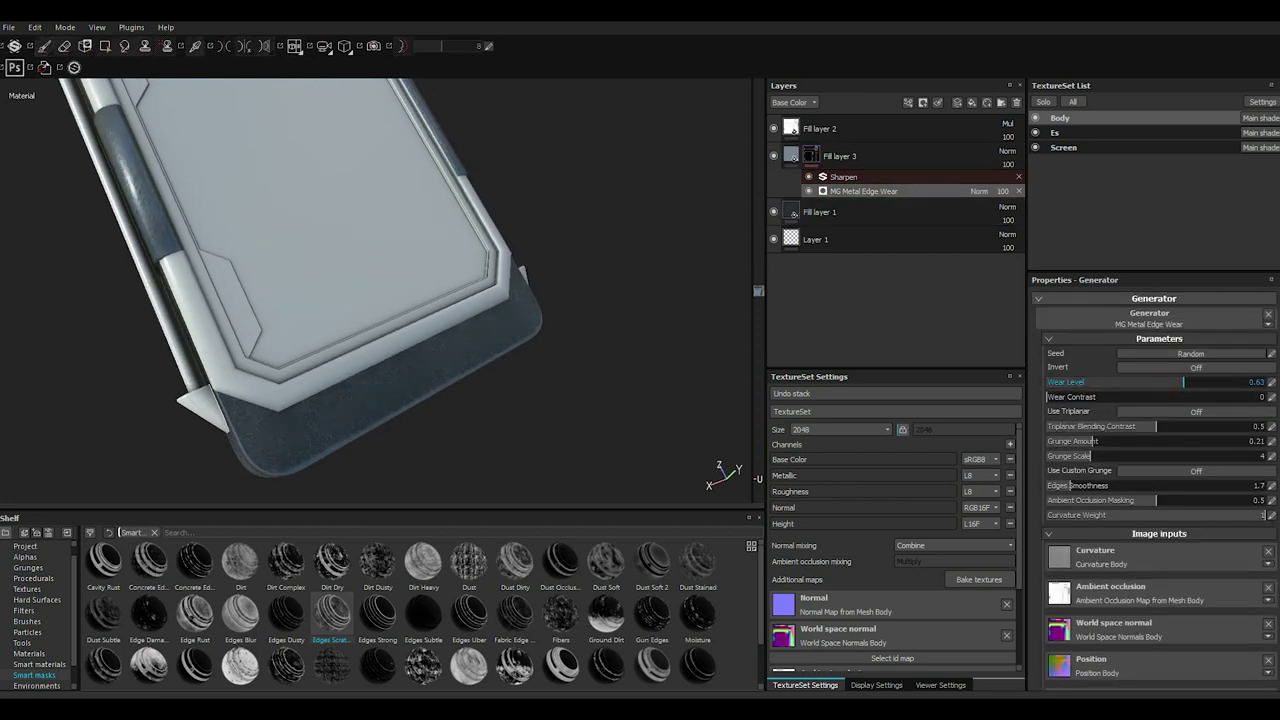
click(794, 155)
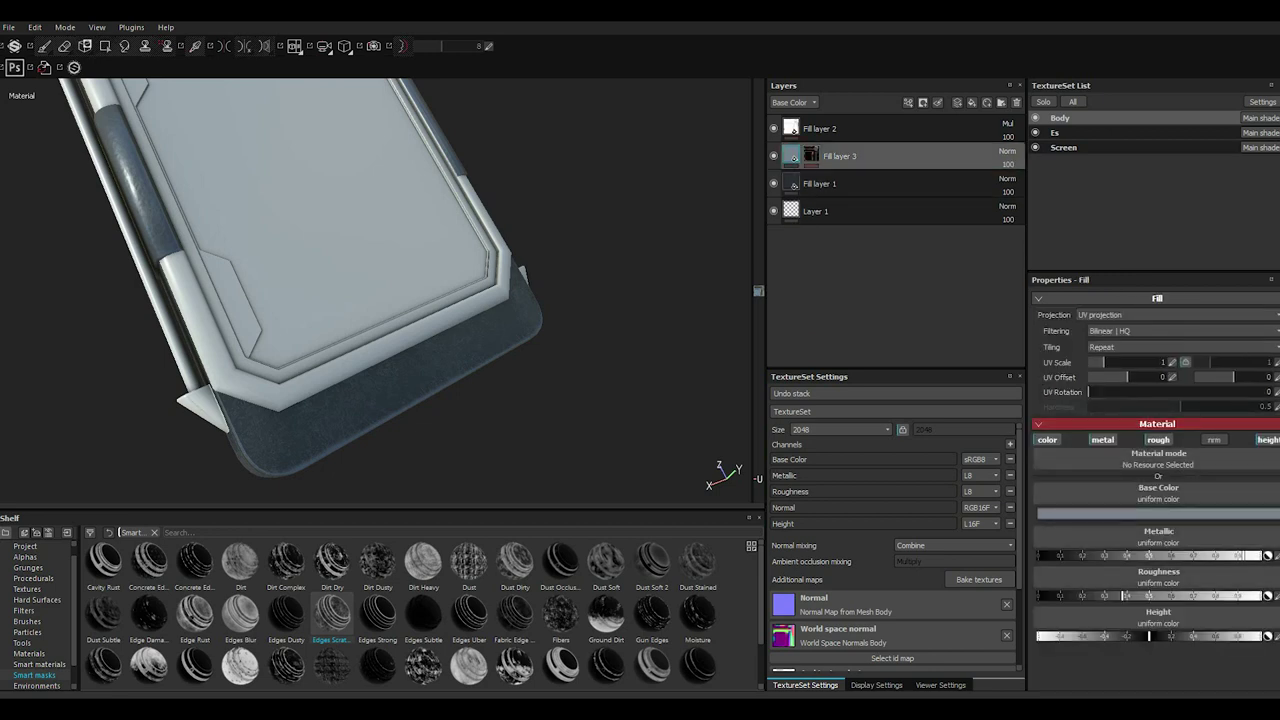
drag(1149, 636, 1143, 636)
Darken the blue-grey trim colour slightly.
alt+drag(509, 420, 435, 381)
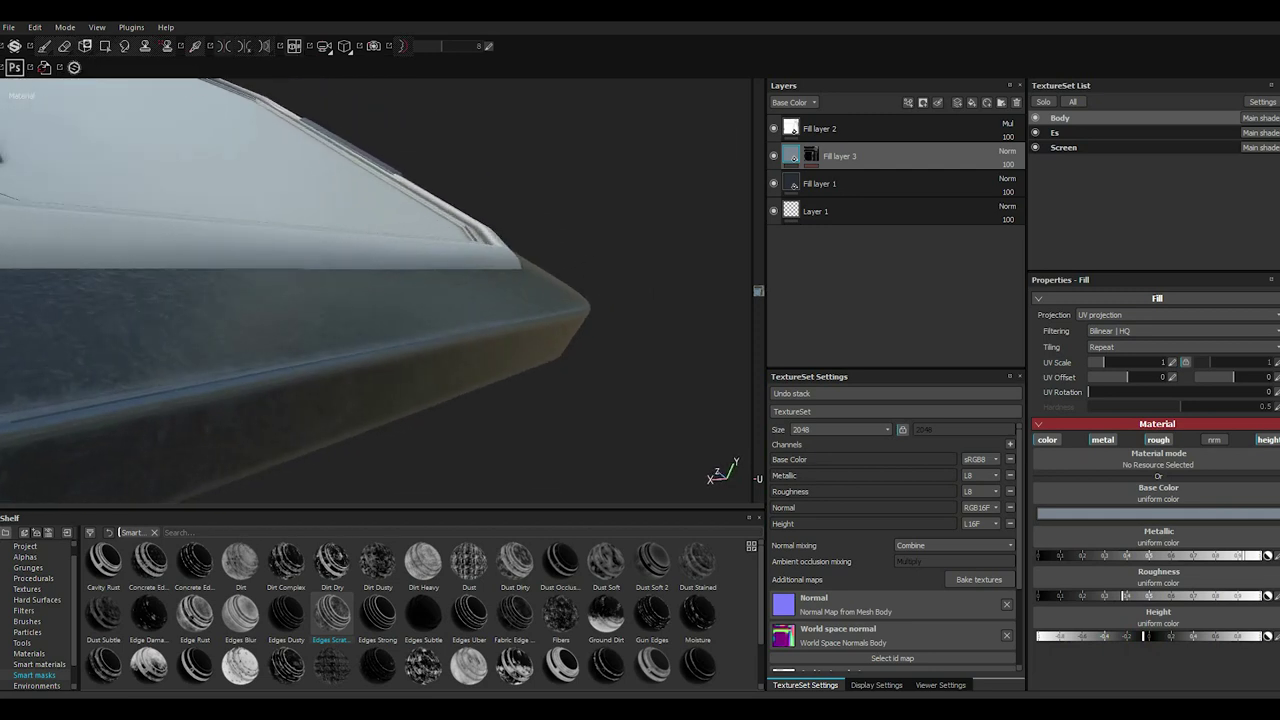
mouse_move(435, 381)
alt+mouse_down()
mouse_move(470, 360)
mouse_move(400, 300)
alt+mouse_up()
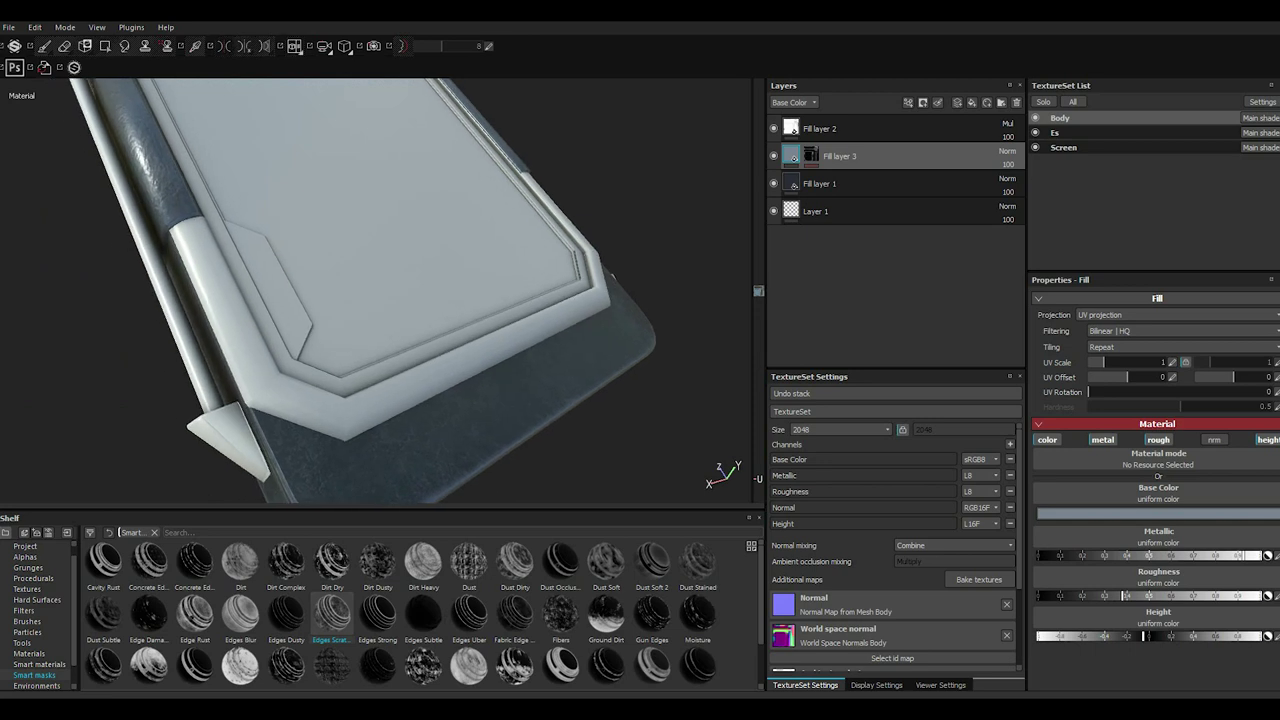
click(1158, 513)
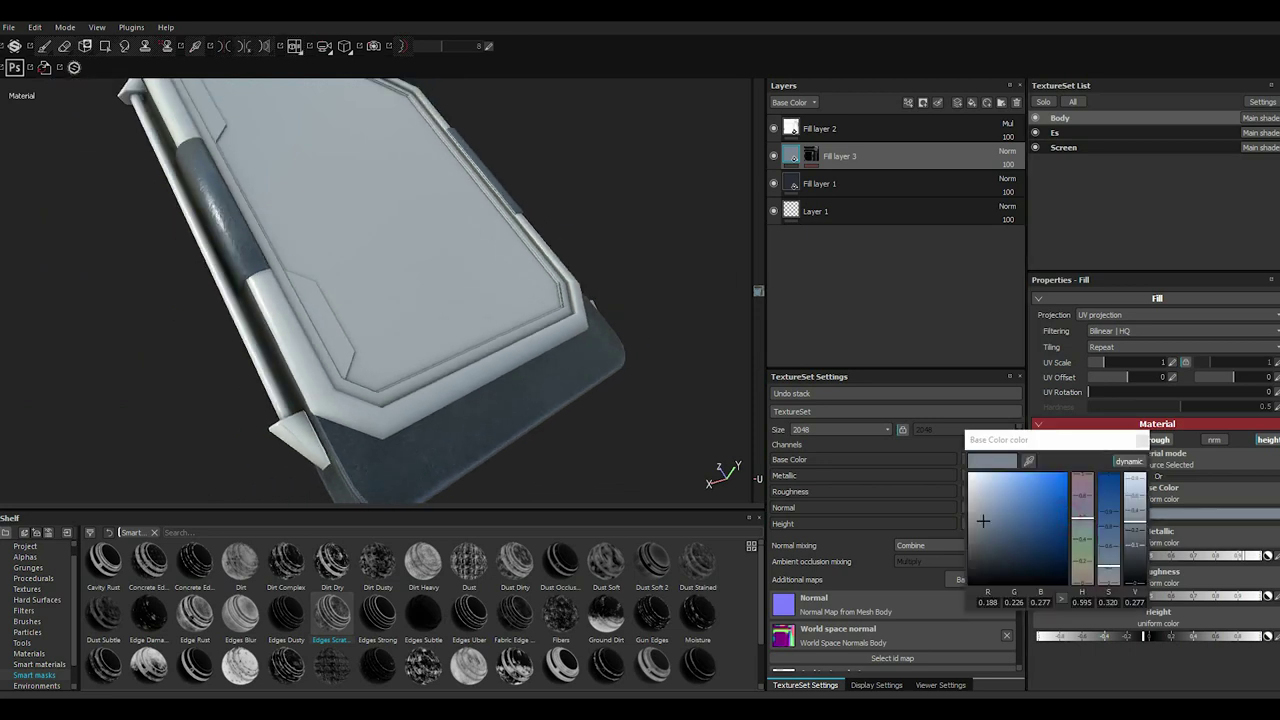
drag(980, 512, 980, 516)
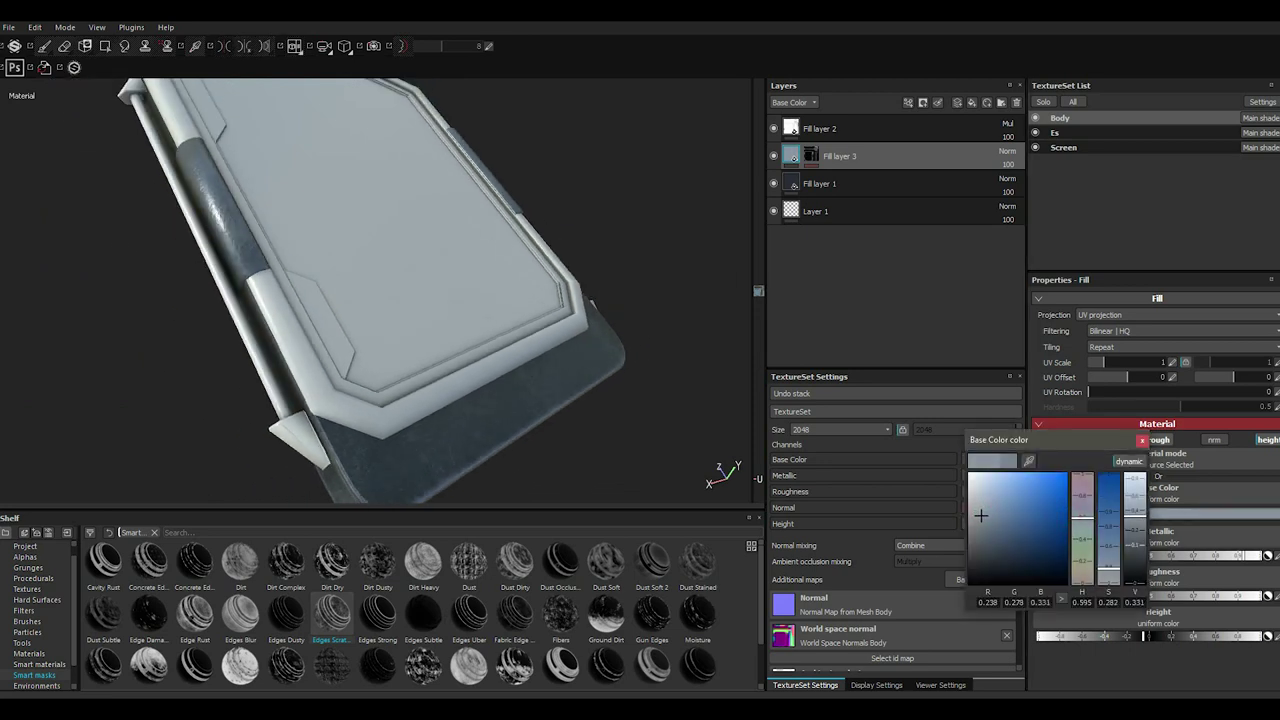
click(1142, 440)
alt+drag(460, 380, 385, 380)
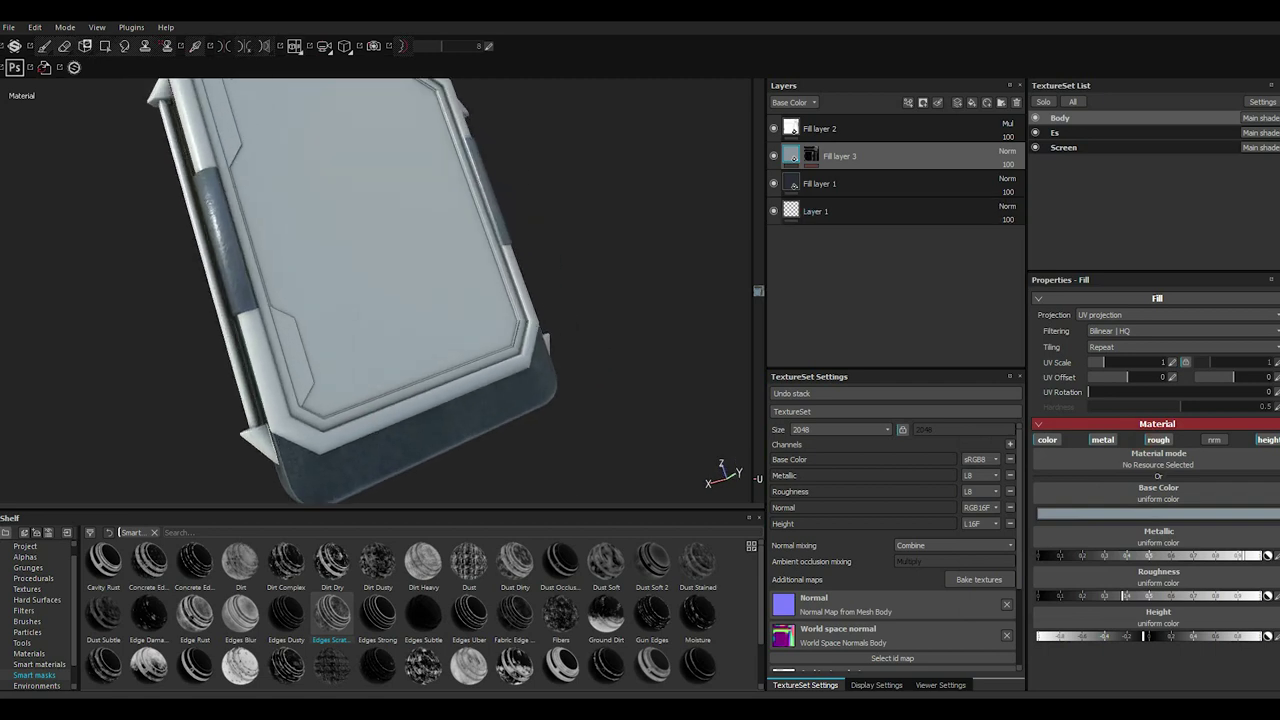
Change Fill layer 1's Painted steel paint colour to a deeper blue-grey and check it on the model.
click(819, 184)
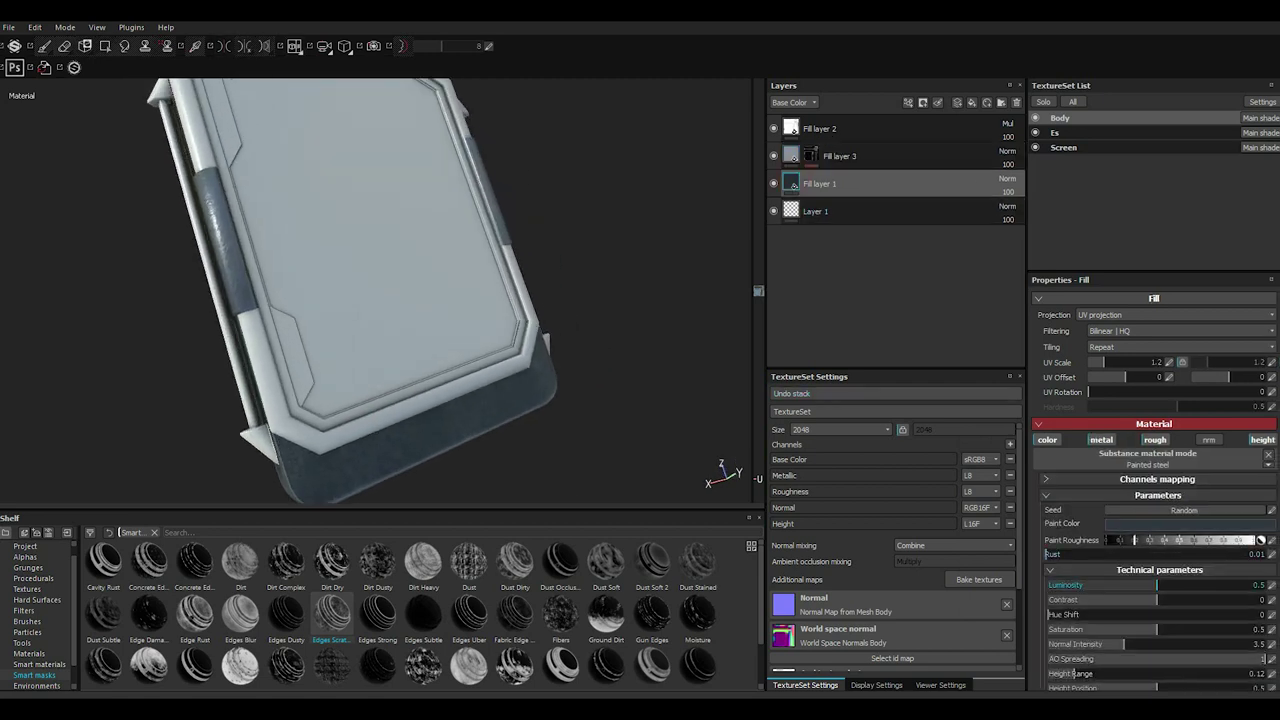
click(1106, 522)
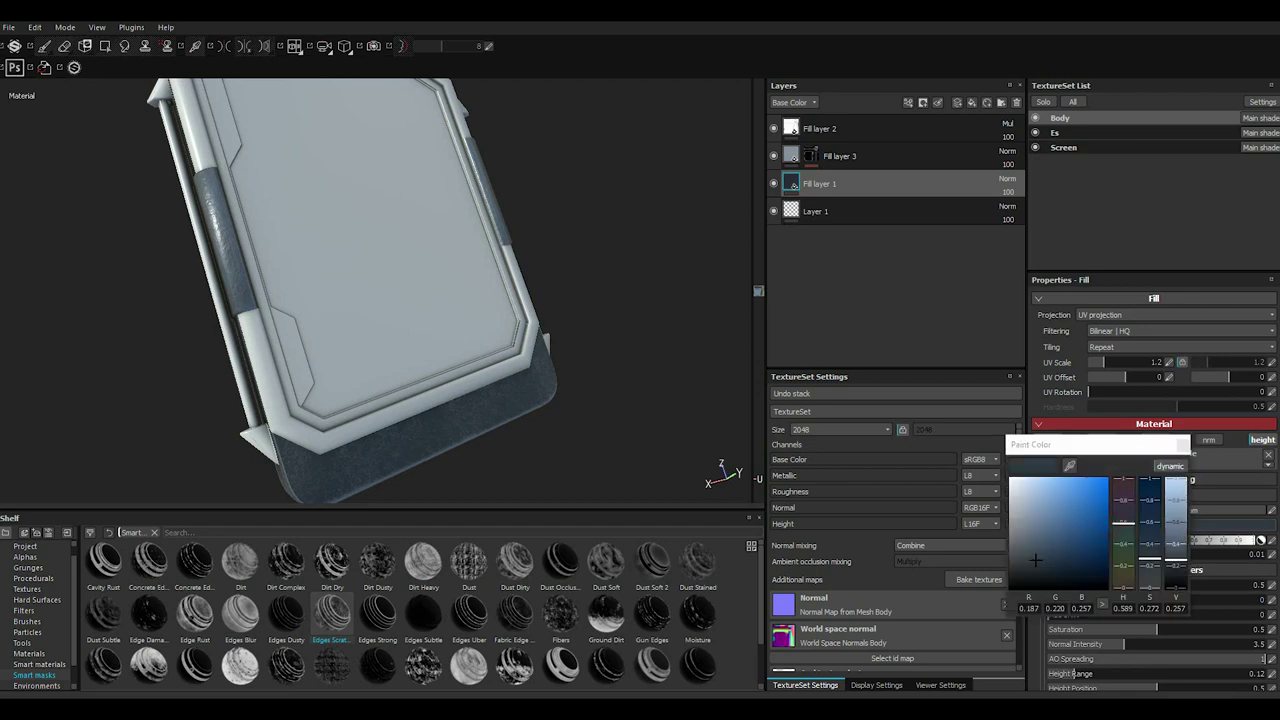
click(1026, 564)
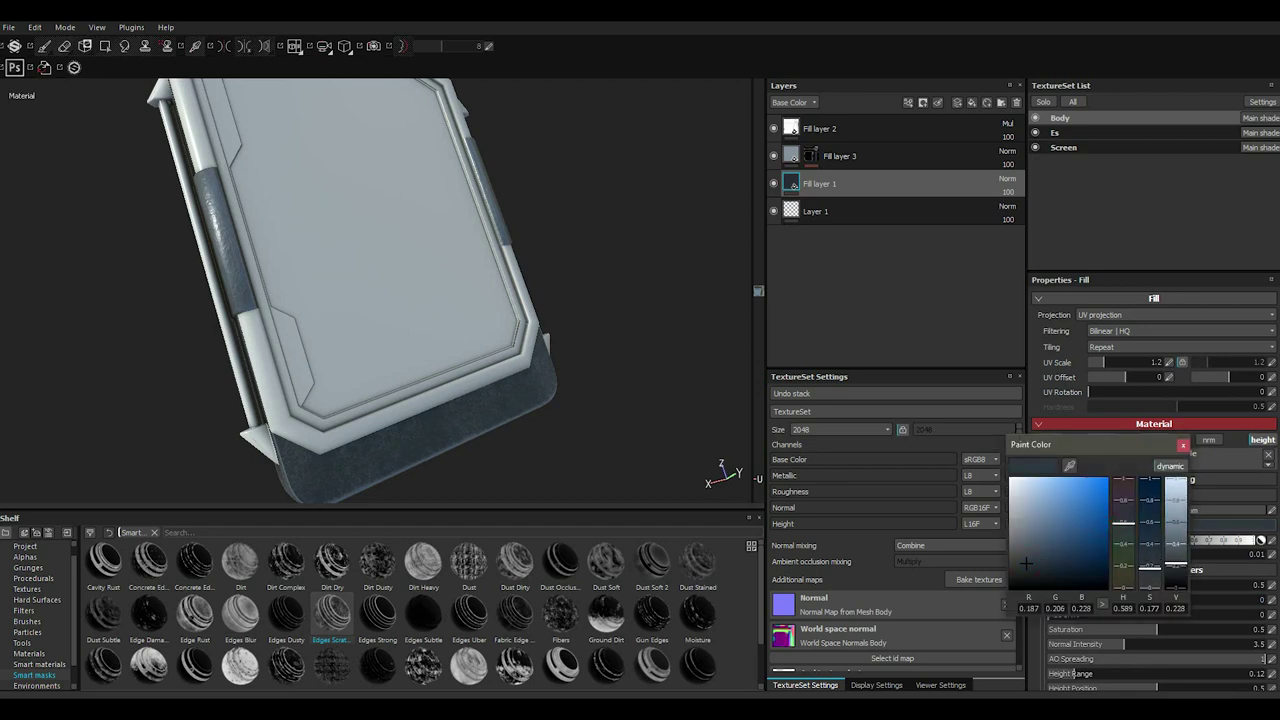
click(1183, 444)
alt+drag(400, 300, 470, 290)
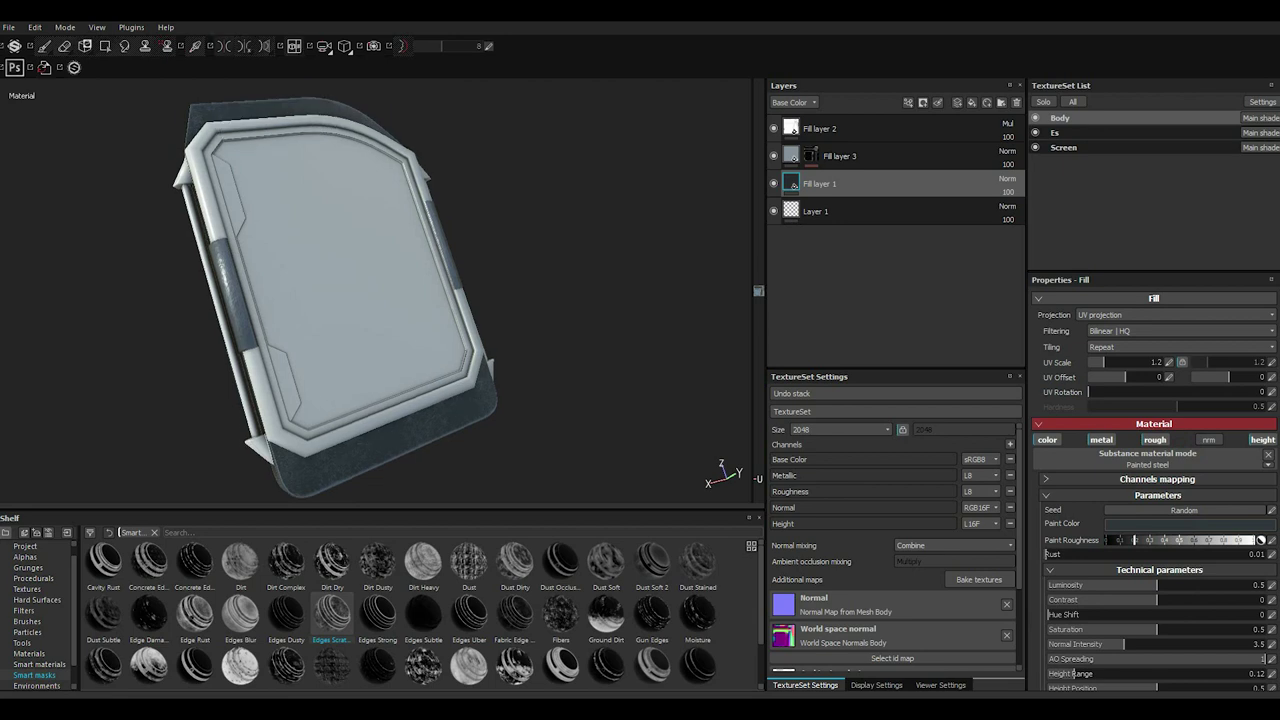
alt+drag(408, 363, 440, 290)
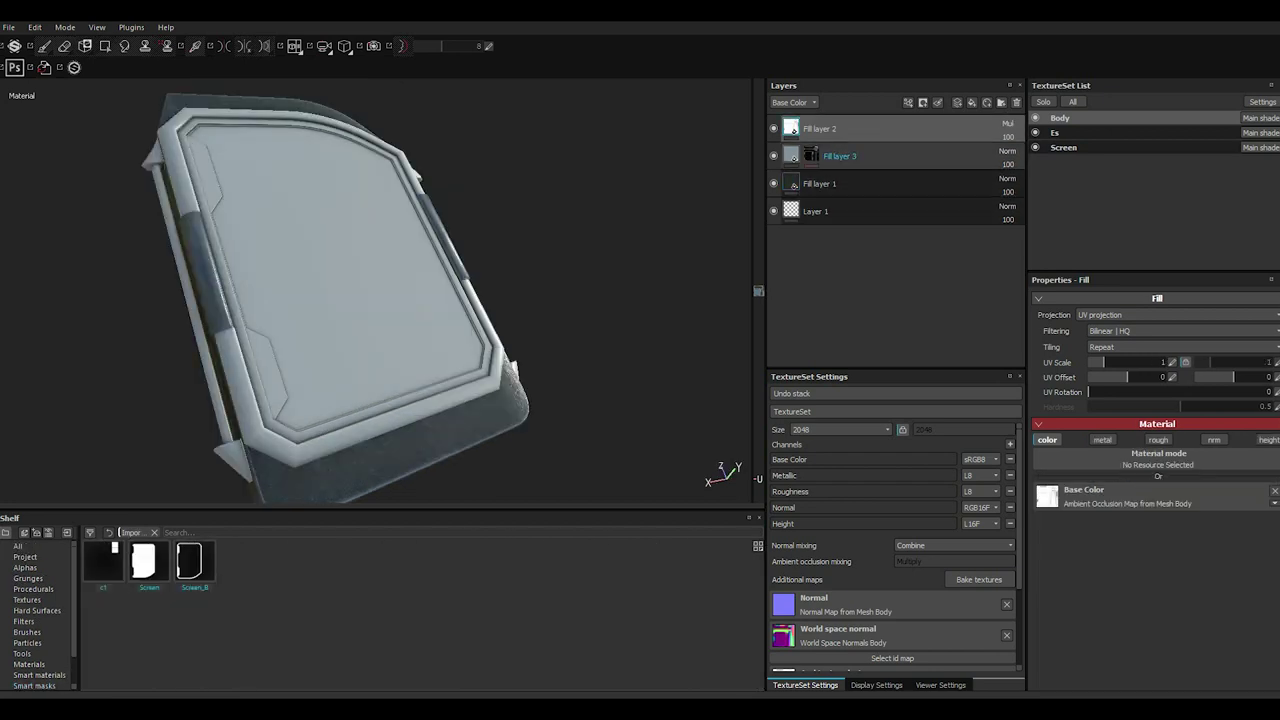
Add a new fill layer above Fill layer 1 and group it into a folder named C1.
click(820, 183)
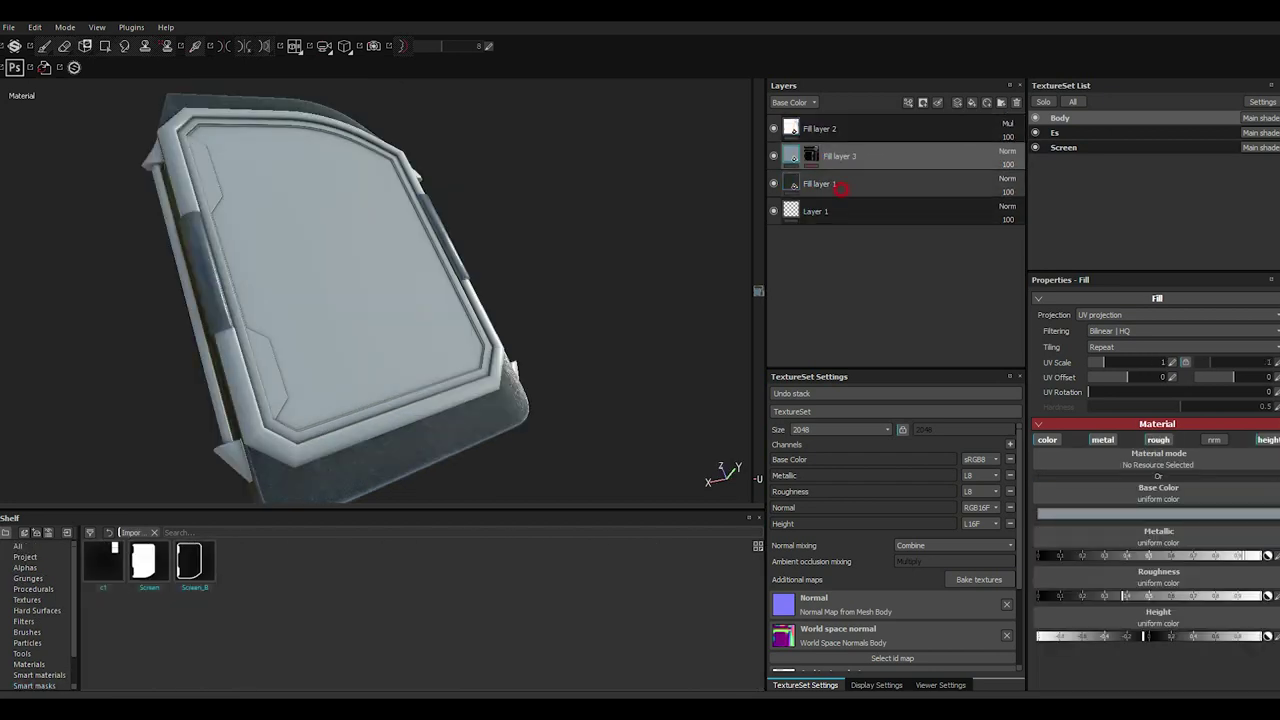
click(972, 102)
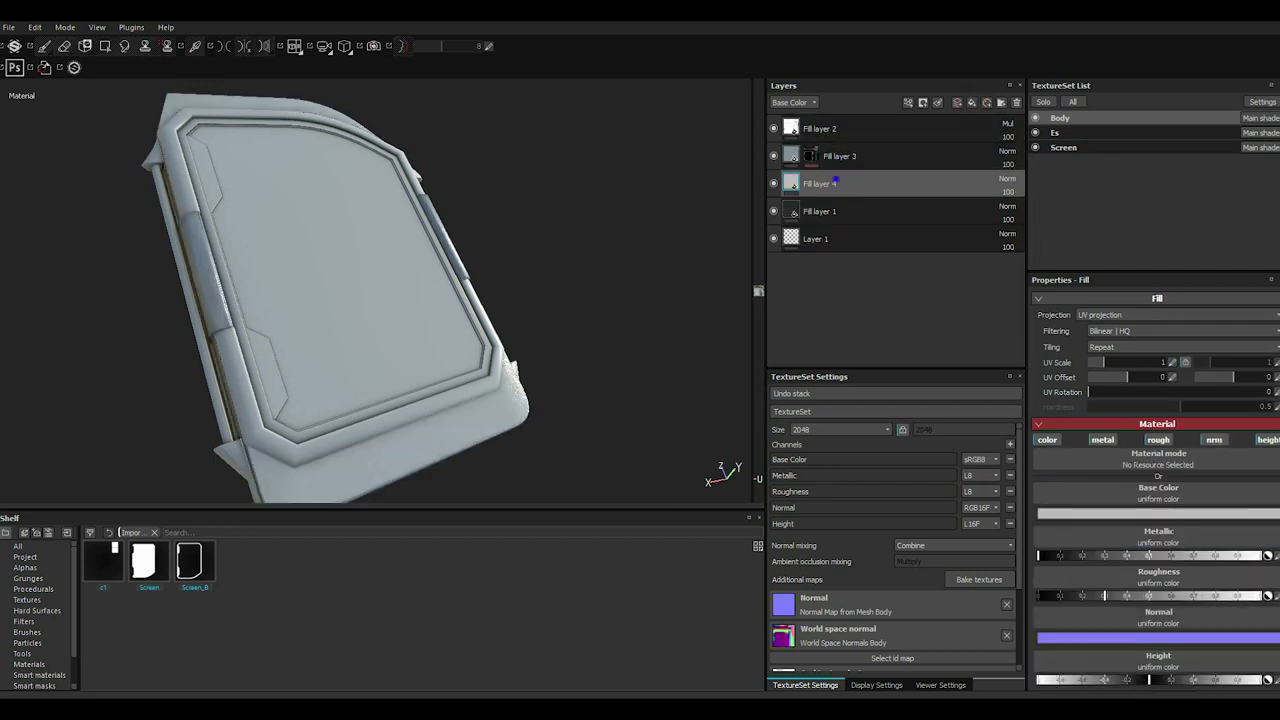
right_click(848, 183)
click(877, 409)
double_click(829, 184)
text(C)
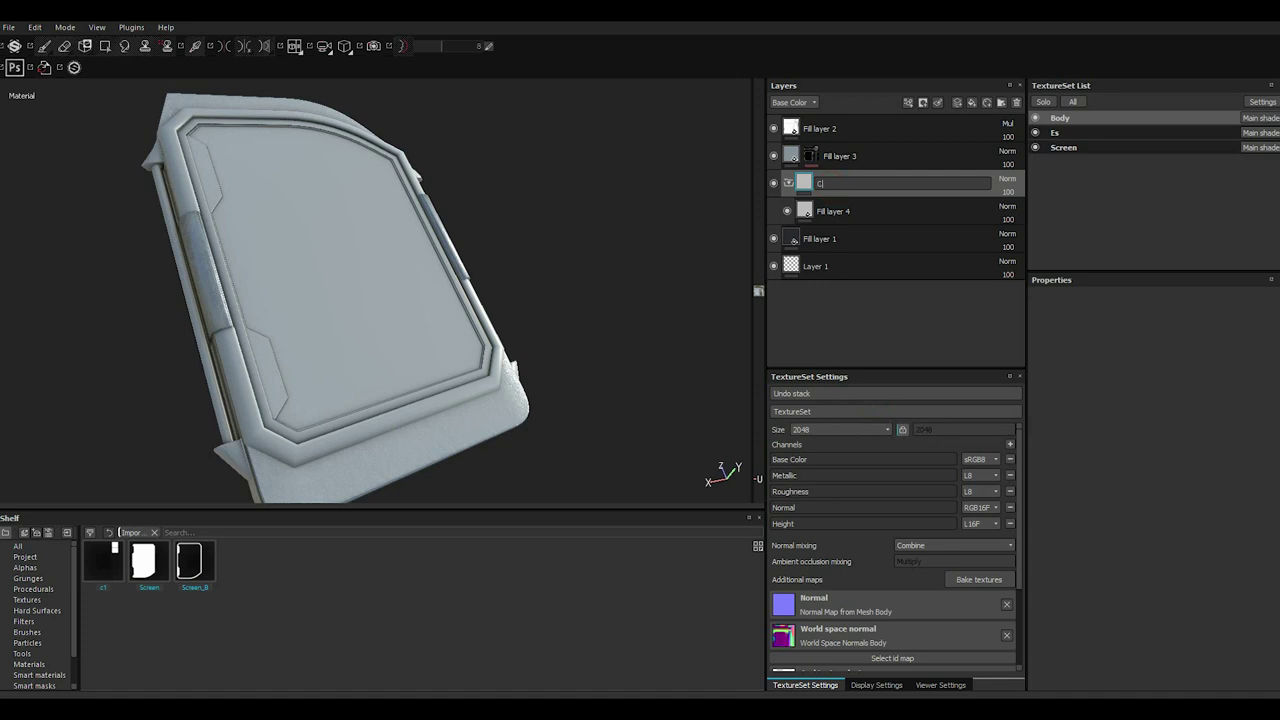
text(1)
Add a fill effect to the C1 folder's mask using the c1 texture as its grayscale.
right_click(829, 184)
click(860, 189)
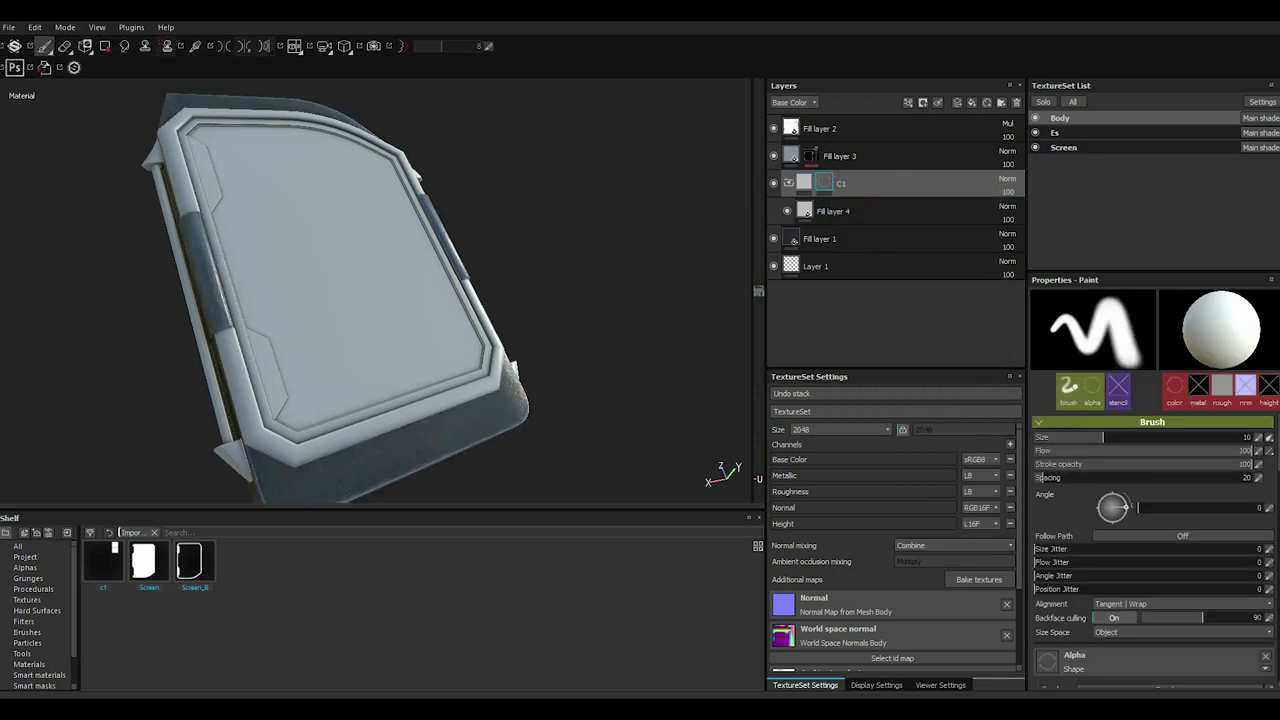
click(908, 102)
click(932, 145)
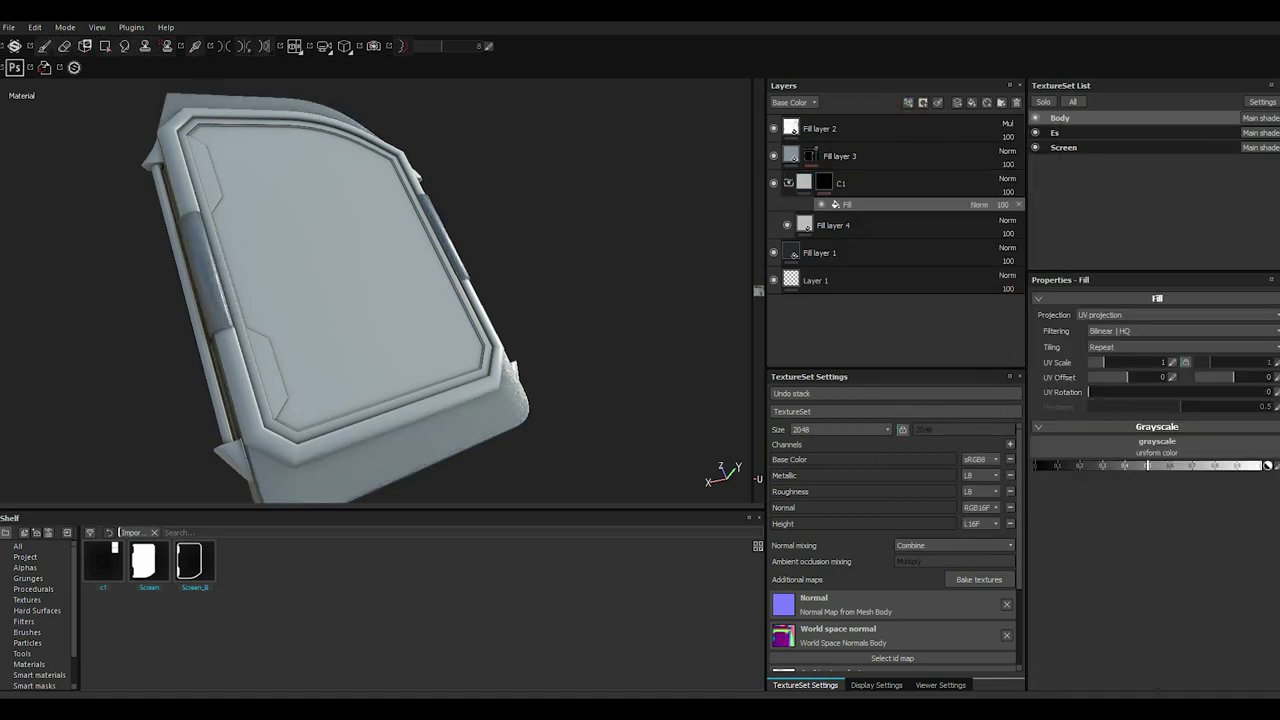
drag(103, 562, 1045, 449)
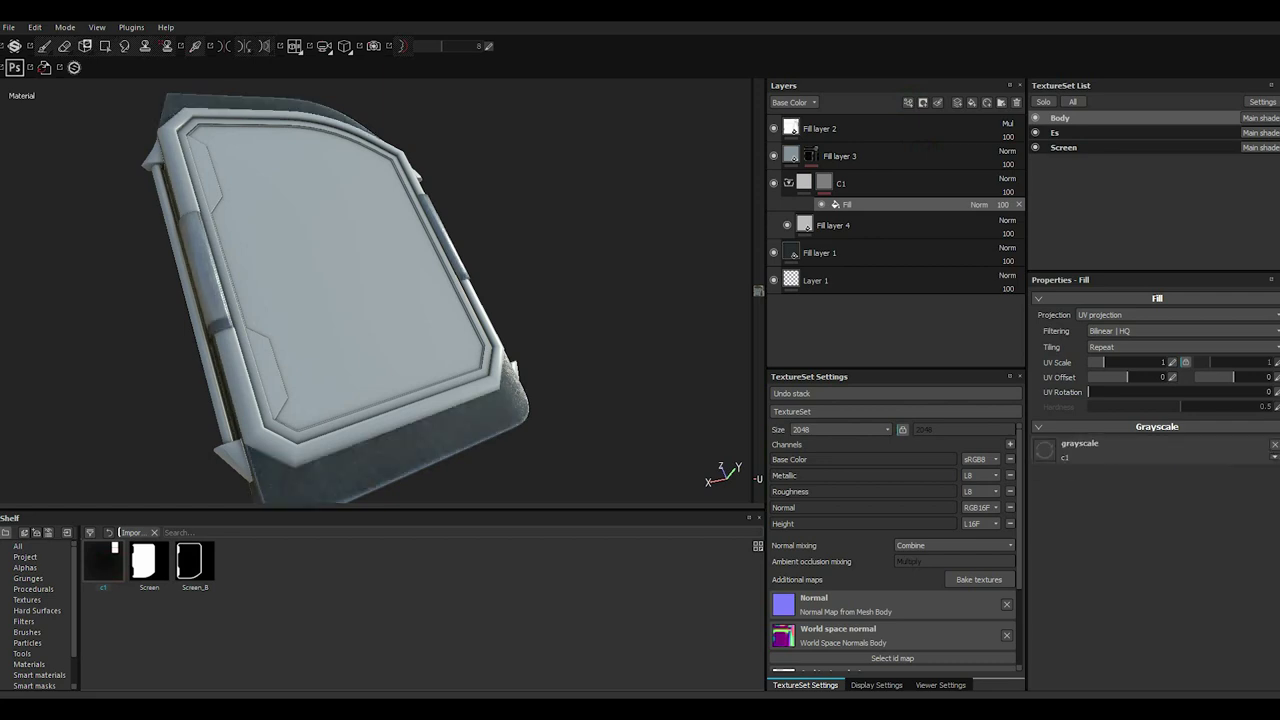
mouse_move(529, 357)
alt+mouse_down()
mouse_move(470, 365)
mouse_move(560, 300)
alt+mouse_up()
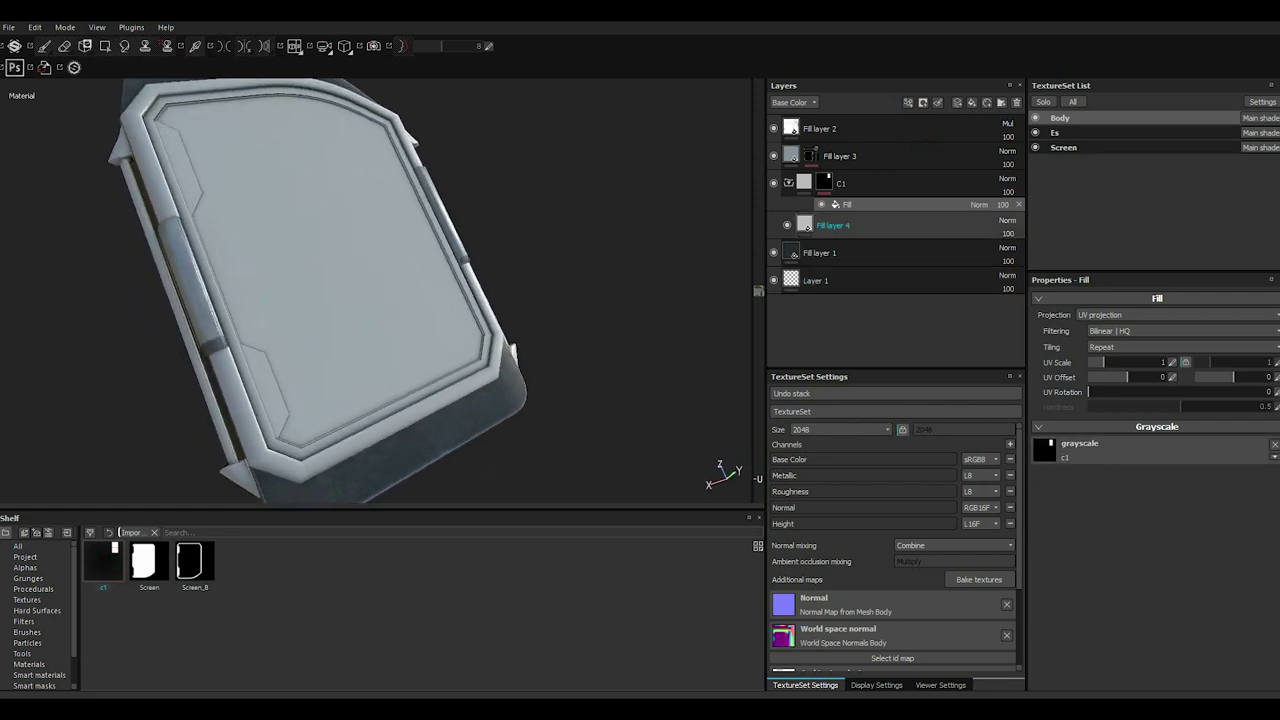
Add a Levels effect over the mask fill and pull the white point left to tighten it.
click(908, 102)
click(940, 160)
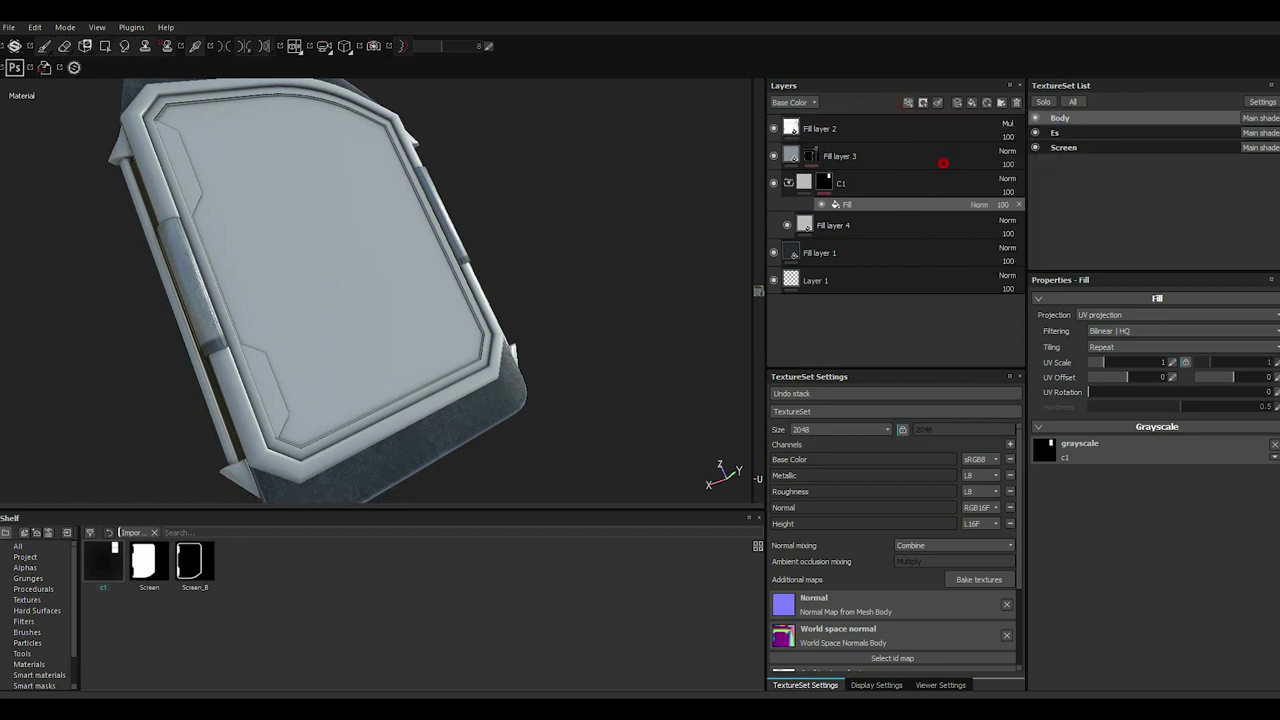
drag(1277, 321, 1087, 321)
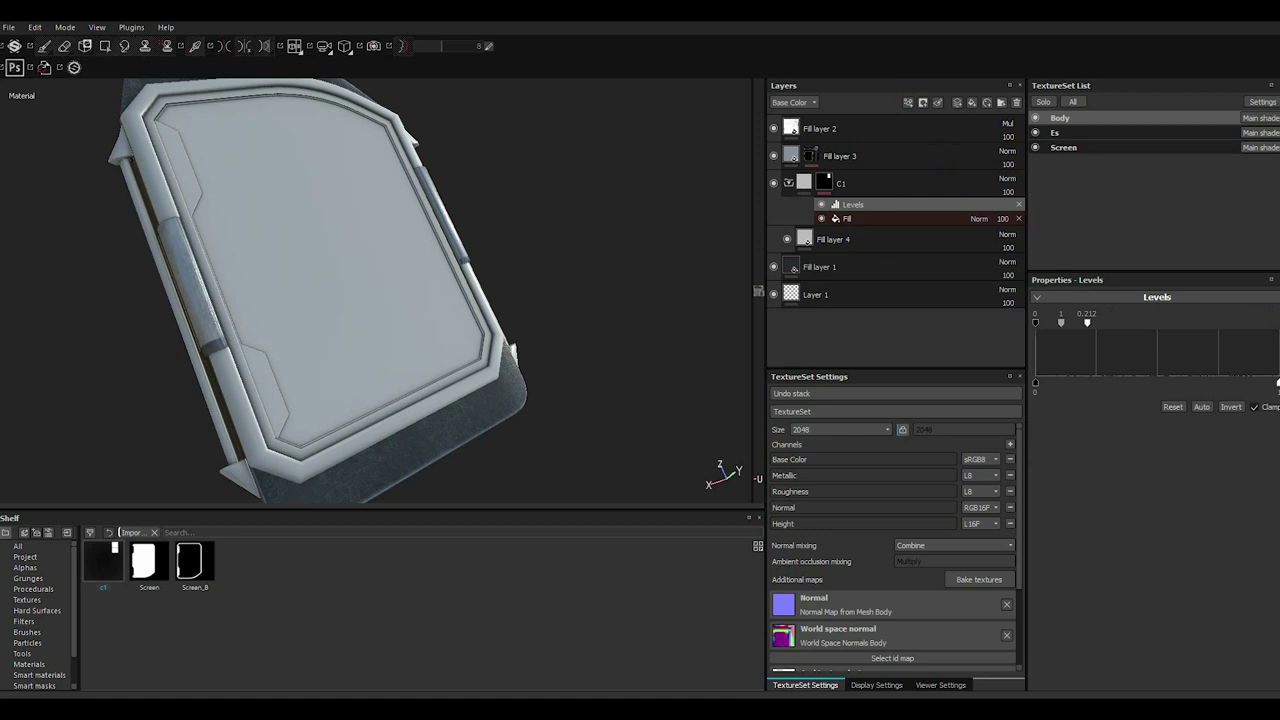
Solo the Body texture set so only the trim pieces show, then select the C1 mask.
mouse_move(334, 360)
alt+mouse_down()
mouse_move(334, 300)
mouse_move(300, 220)
alt+mouse_up()
scroll(330, 300, up, 4)
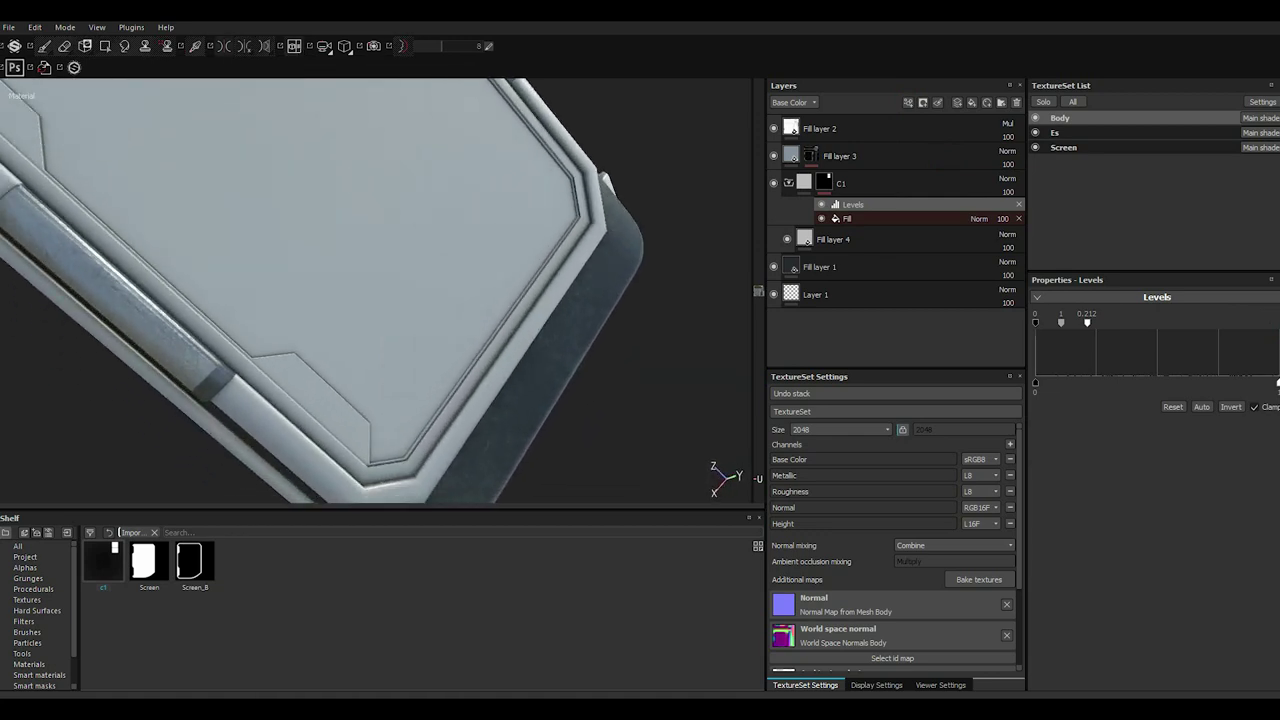
alt+drag(334, 334, 714, 471)
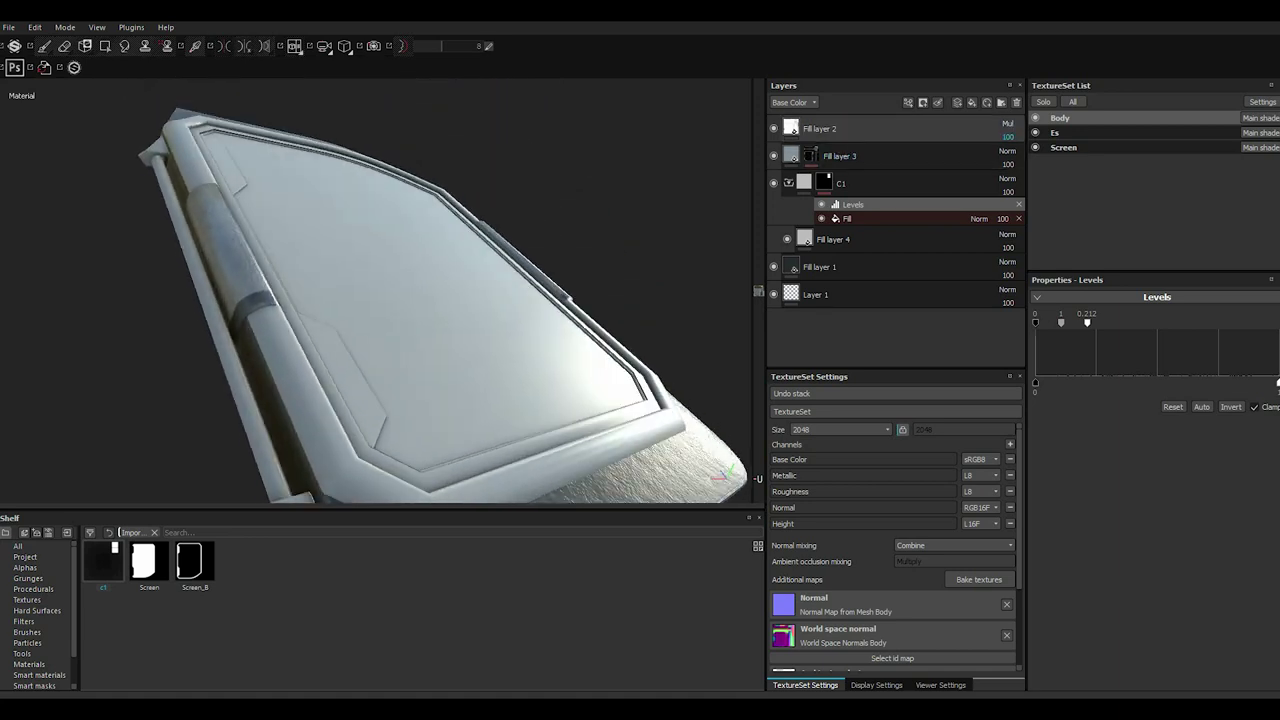
click(1043, 102)
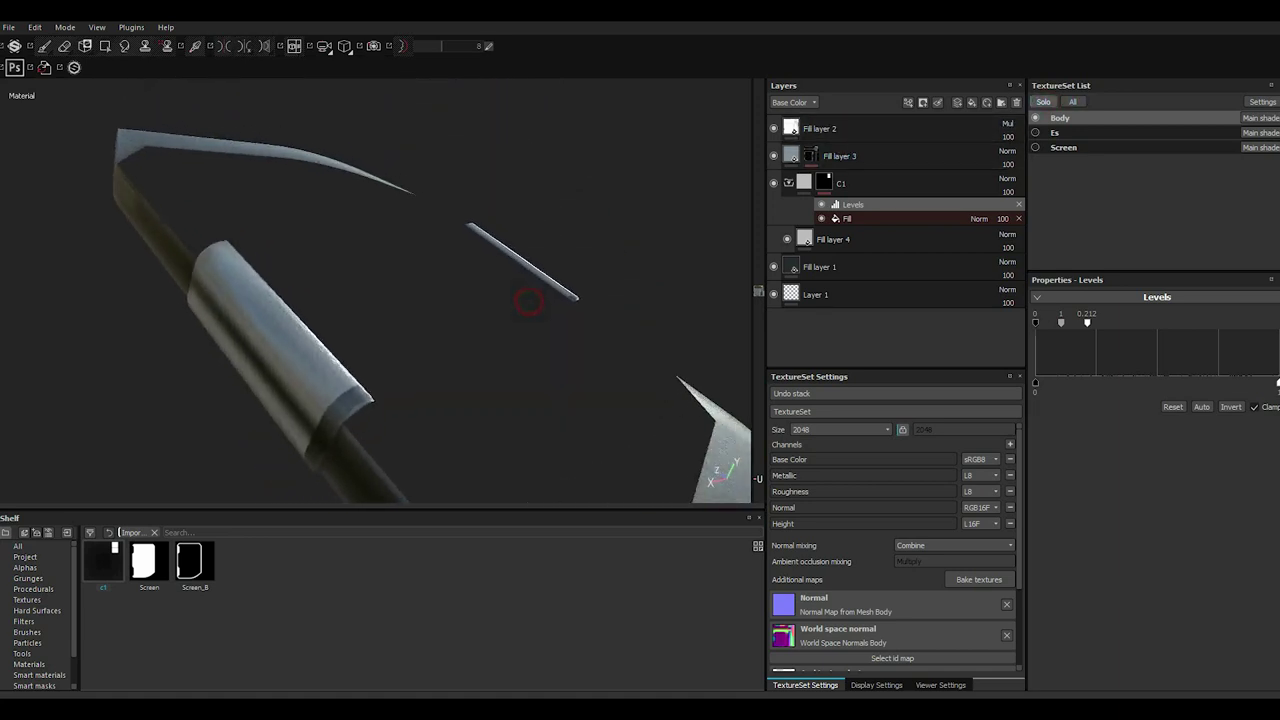
alt+drag(523, 295, 470, 300)
click(823, 182)
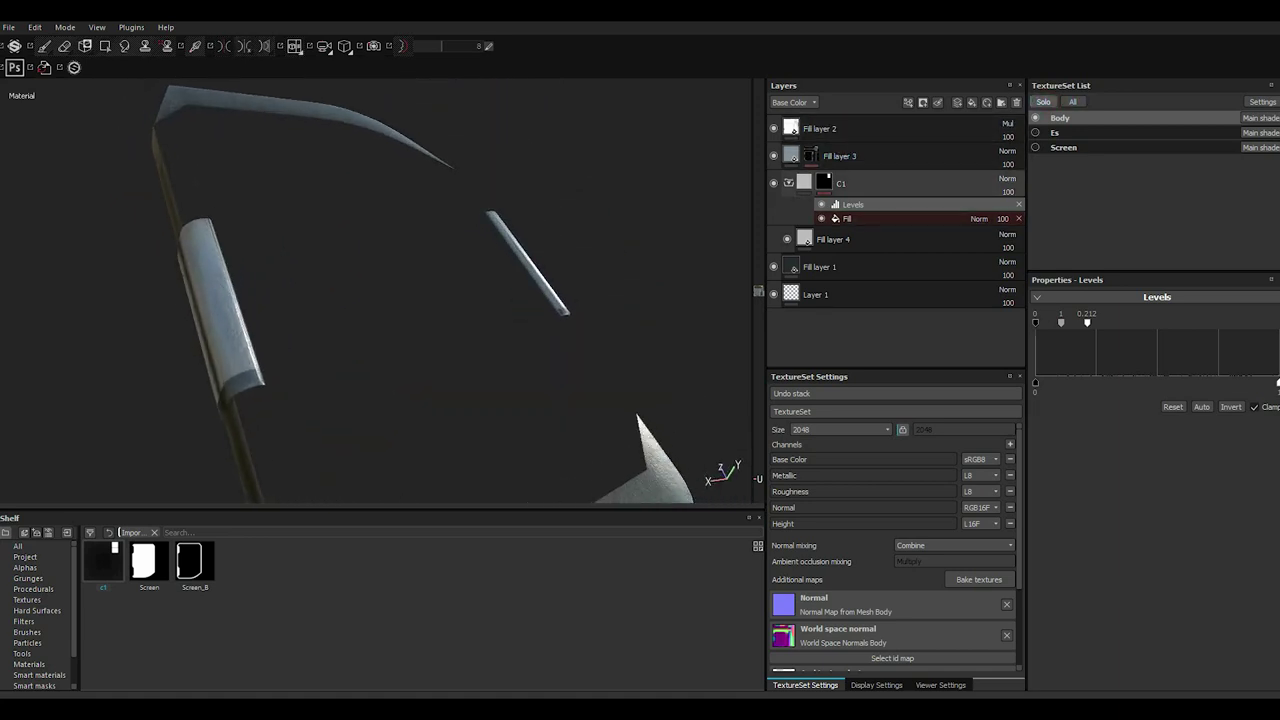
right_click(823, 182)
key(Escape)
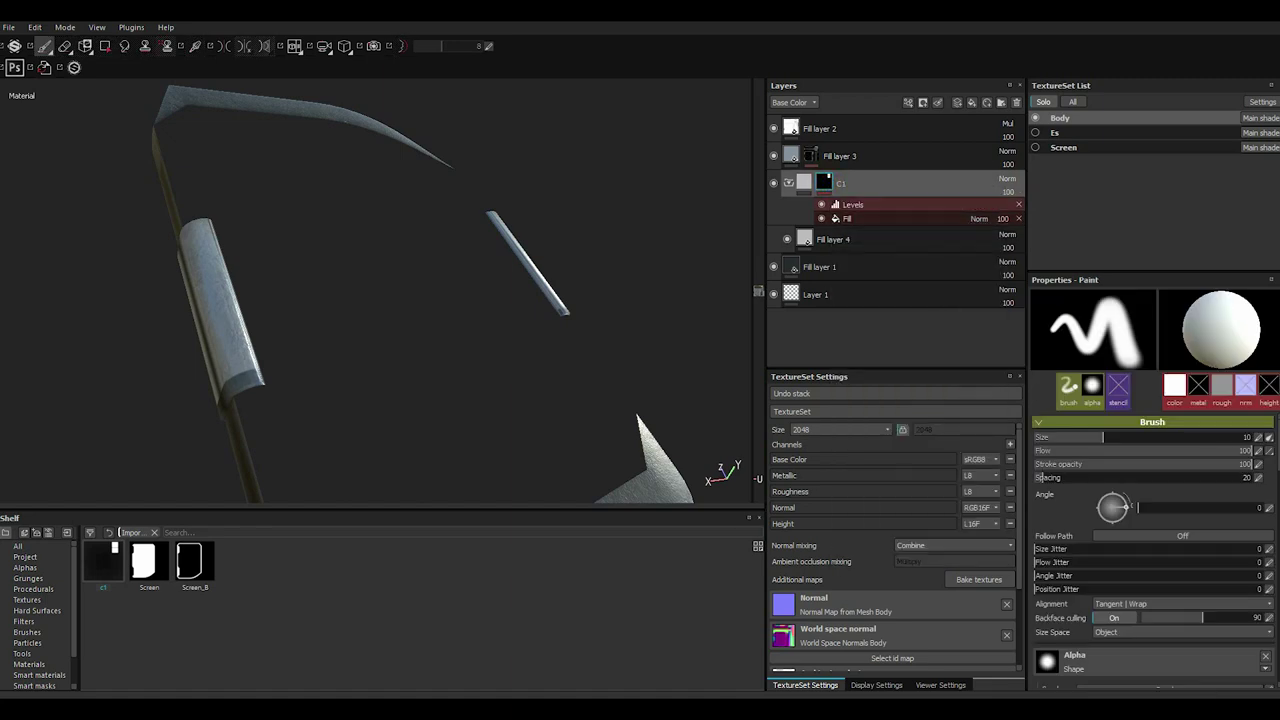
Remove the C1 mask's Levels, copy the mask, and group Fill layer 1 into a black-masked folder.
click(1018, 204)
right_click(833, 182)
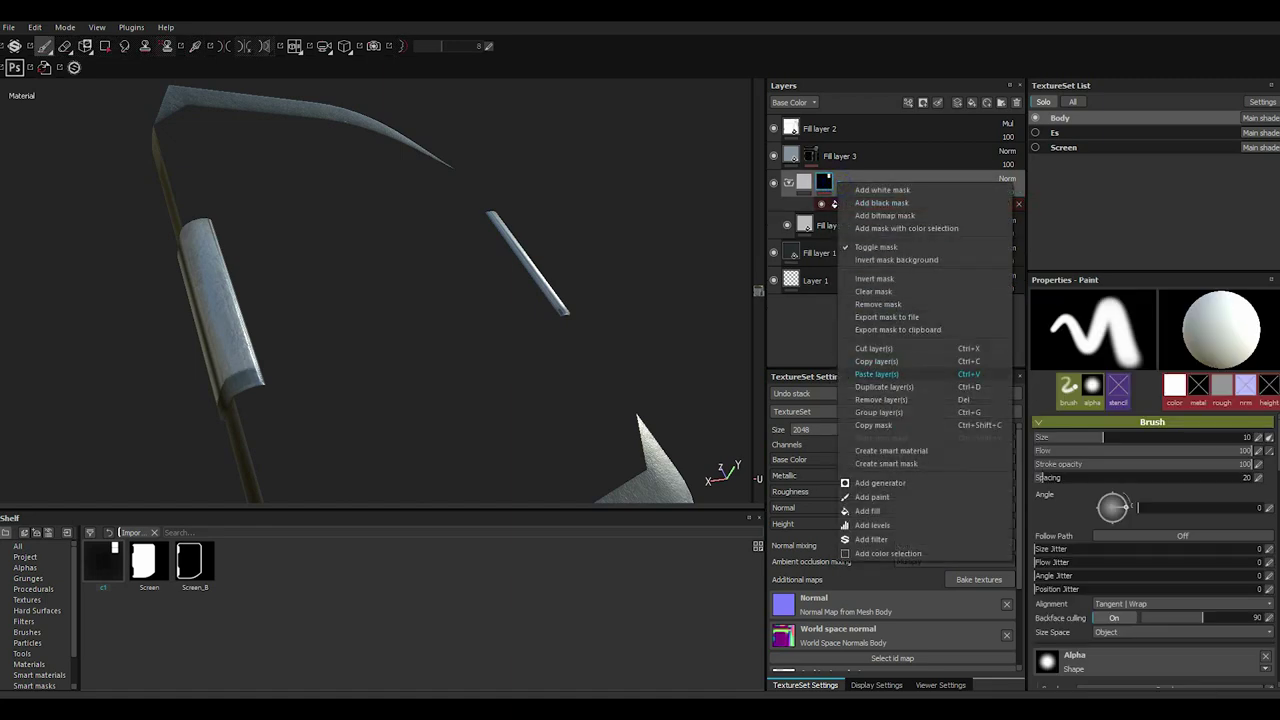
click(885, 427)
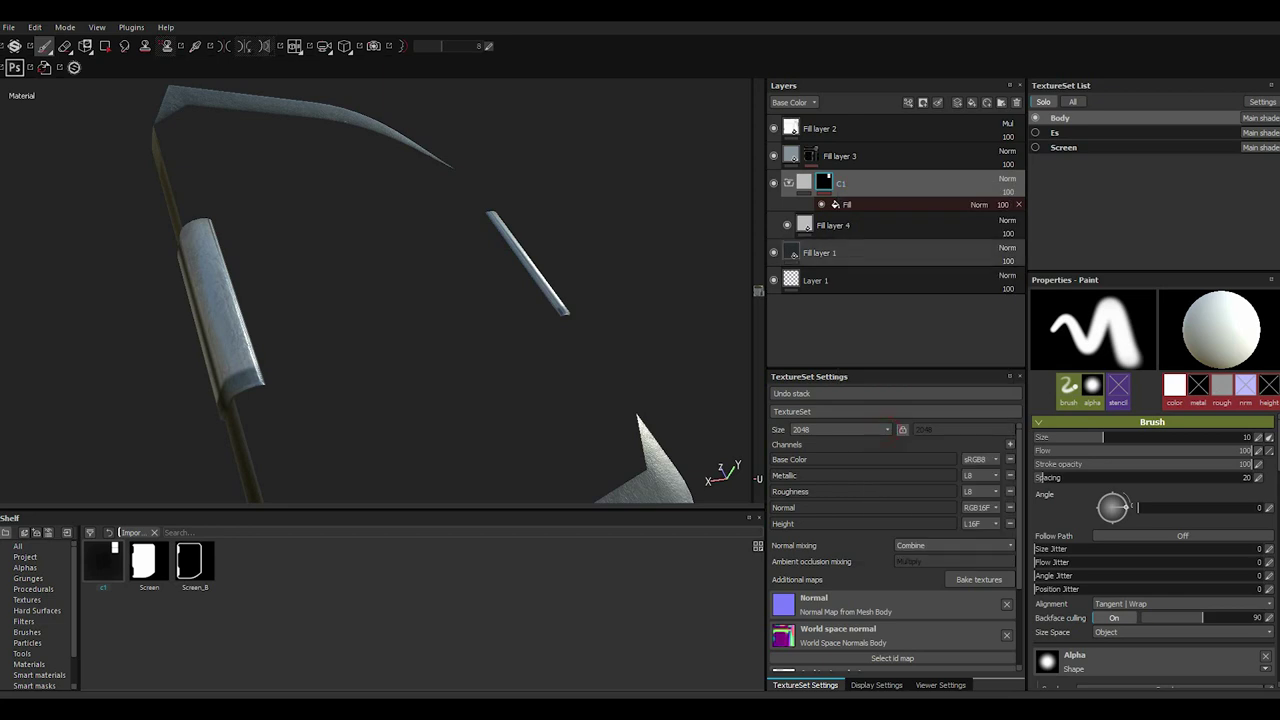
right_click(828, 258)
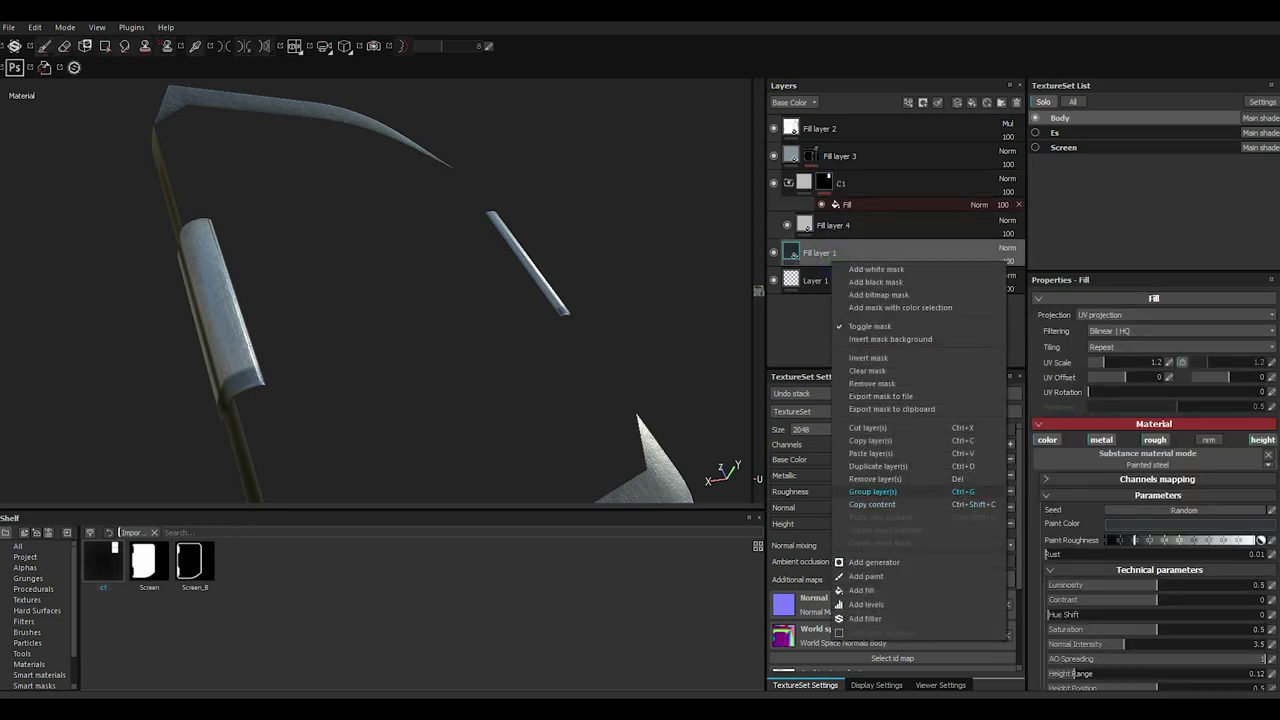
click(885, 491)
right_click(835, 252)
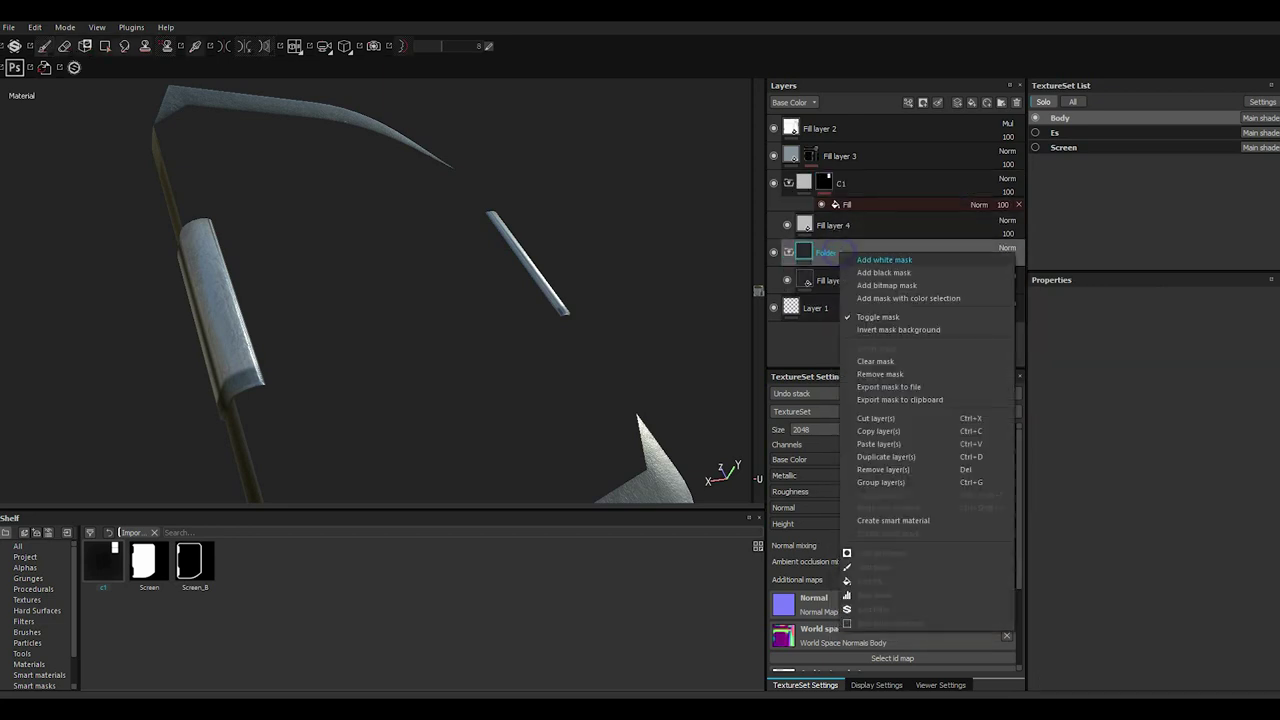
click(884, 272)
Paste the C1 mask into Folder 1's mask, invert it, and show all texture sets again.
right_click(825, 252)
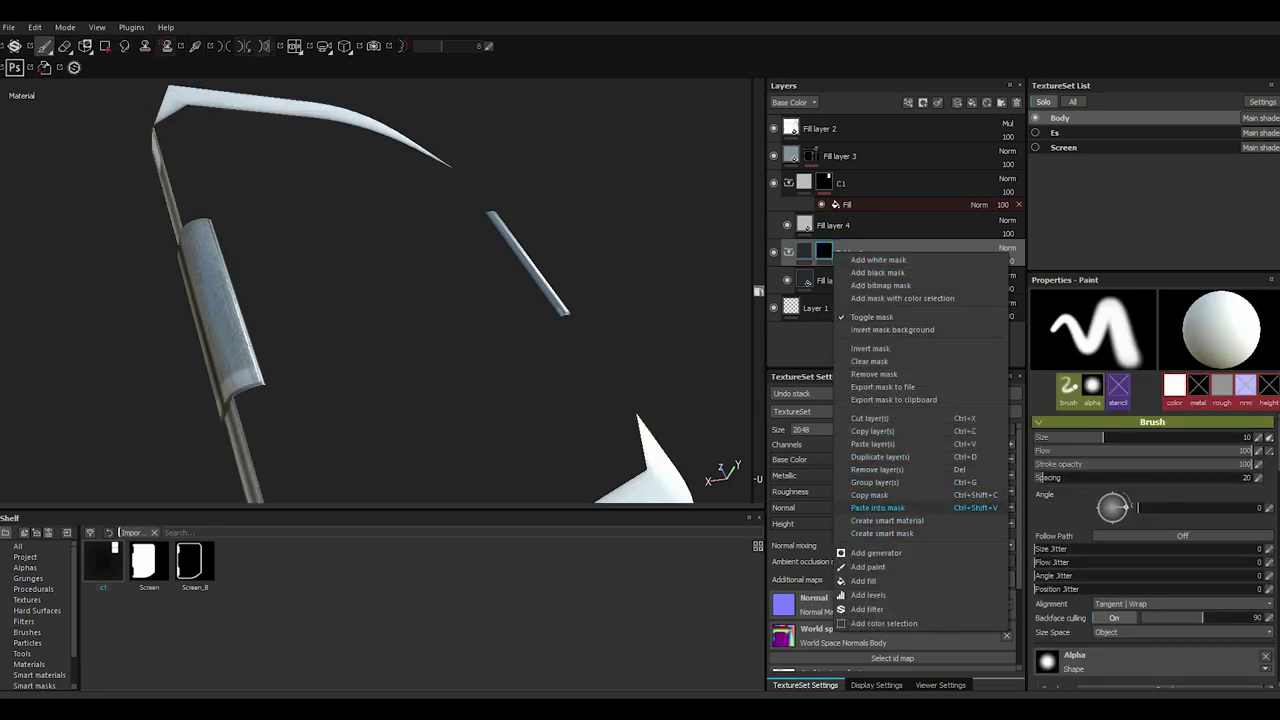
click(870, 506)
right_click(843, 253)
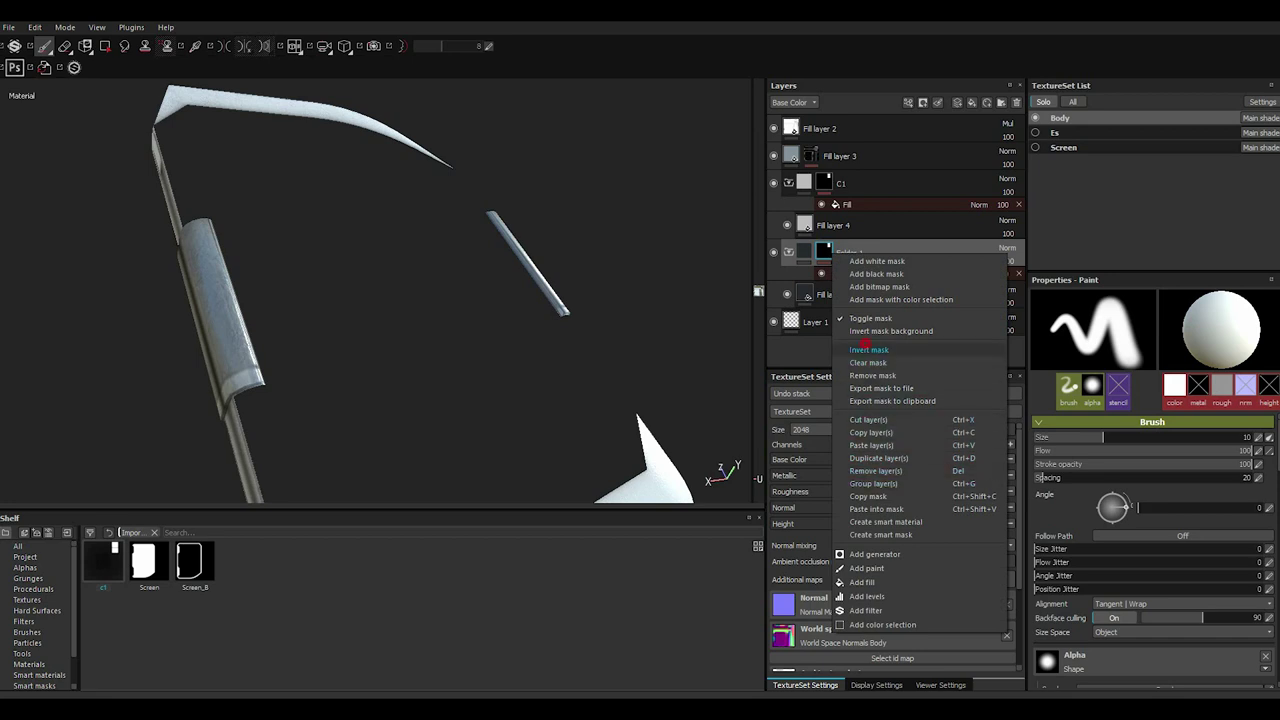
click(869, 349)
alt+drag(283, 303, 388, 400)
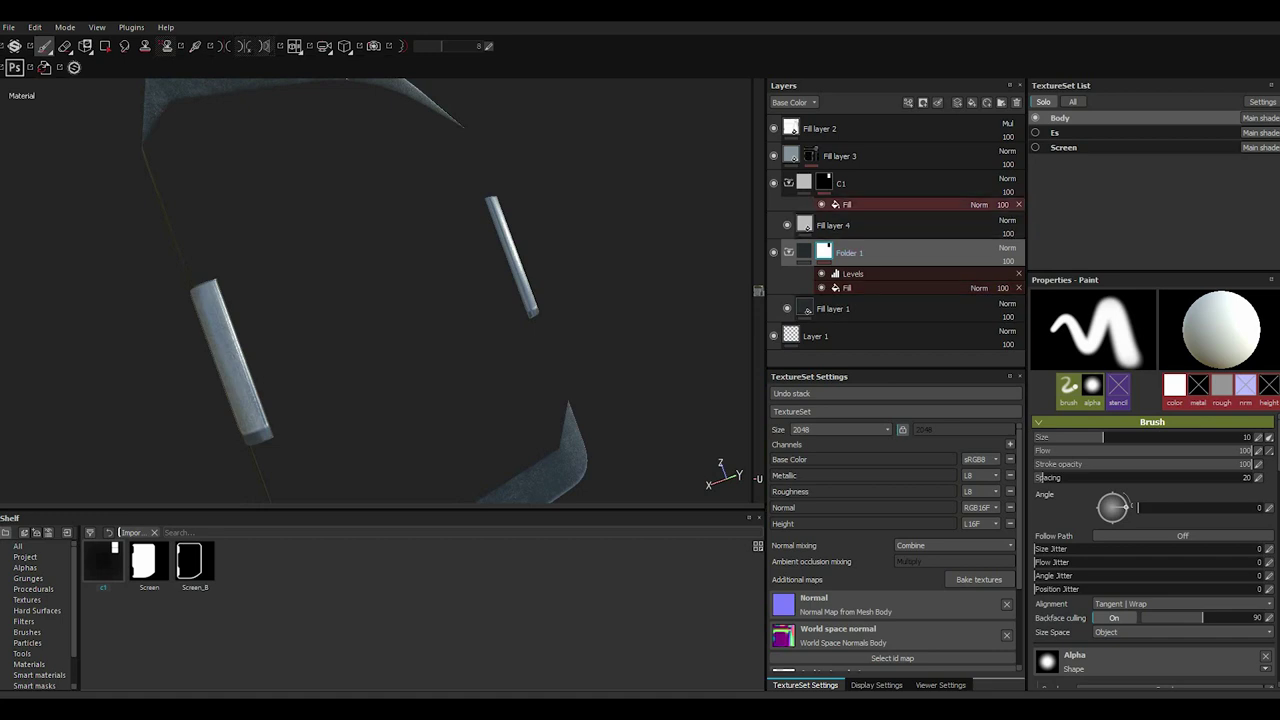
click(853, 273)
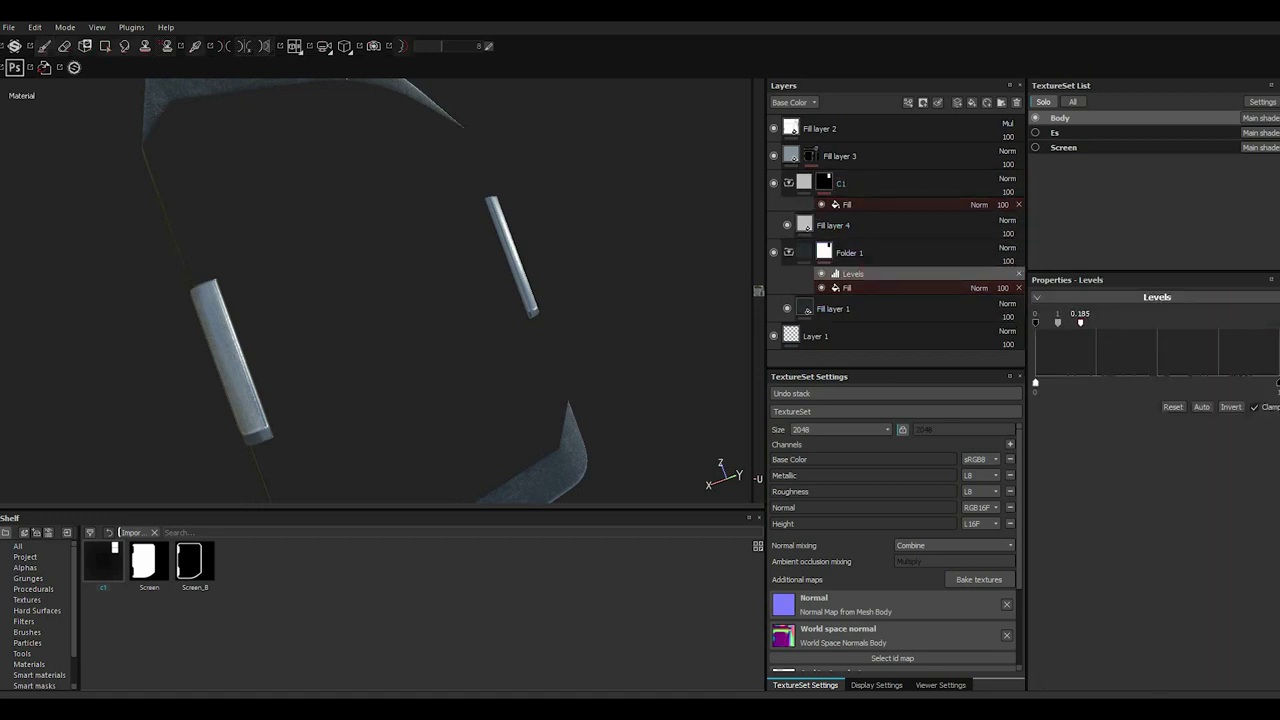
click(1072, 101)
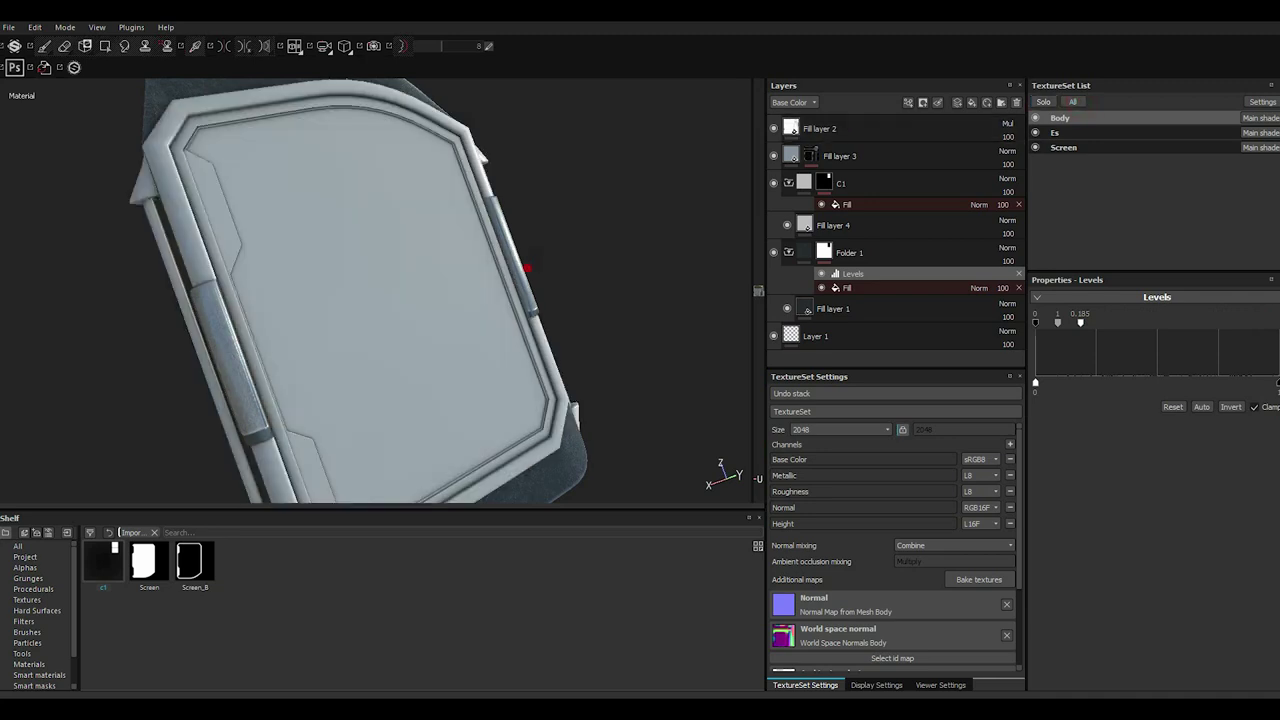
mouse_move(527, 268)
alt+mouse_down()
mouse_move(81, 295)
mouse_move(120, 330)
mouse_move(200, 300)
alt+mouse_up()
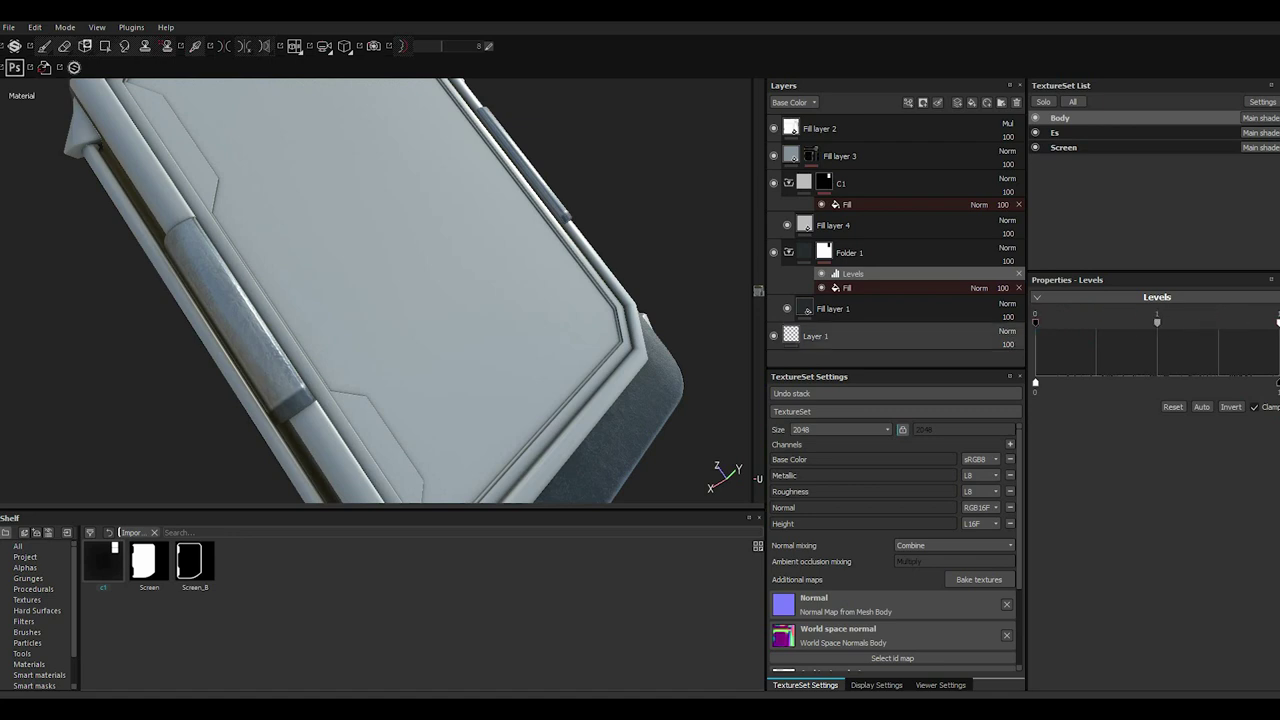
click(870, 204)
click(908, 102)
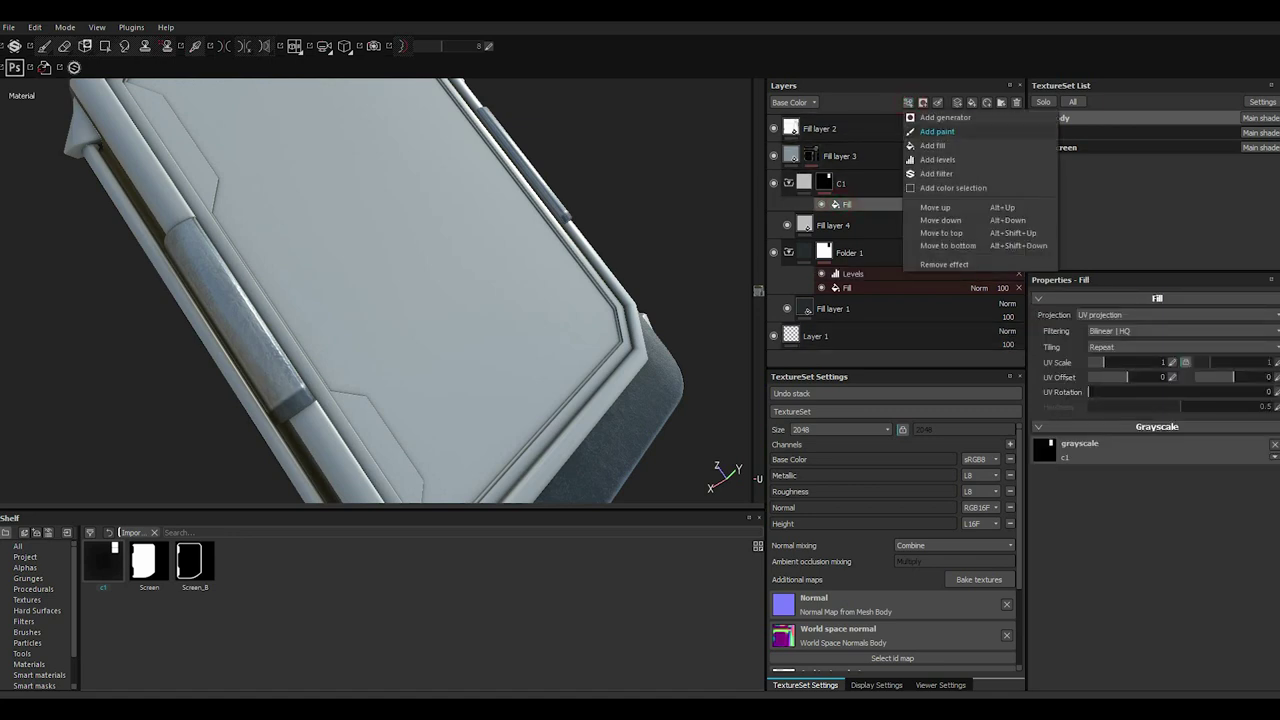
click(940, 159)
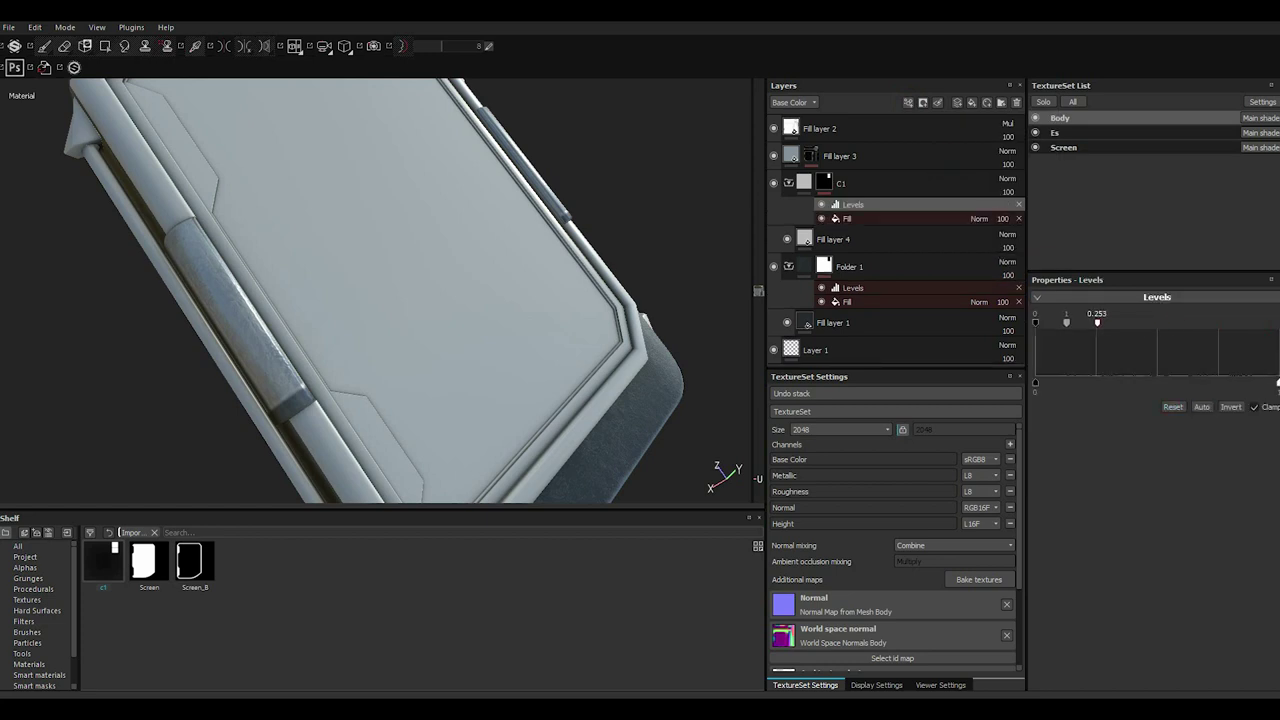
drag(1097, 321, 1036, 321)
mouse_move(380, 300)
alt+mouse_down()
mouse_move(400, 337)
mouse_move(480, 337)
mouse_move(470, 320)
mouse_move(440, 337)
mouse_move(420, 320)
mouse_move(465, 330)
alt+mouse_up()
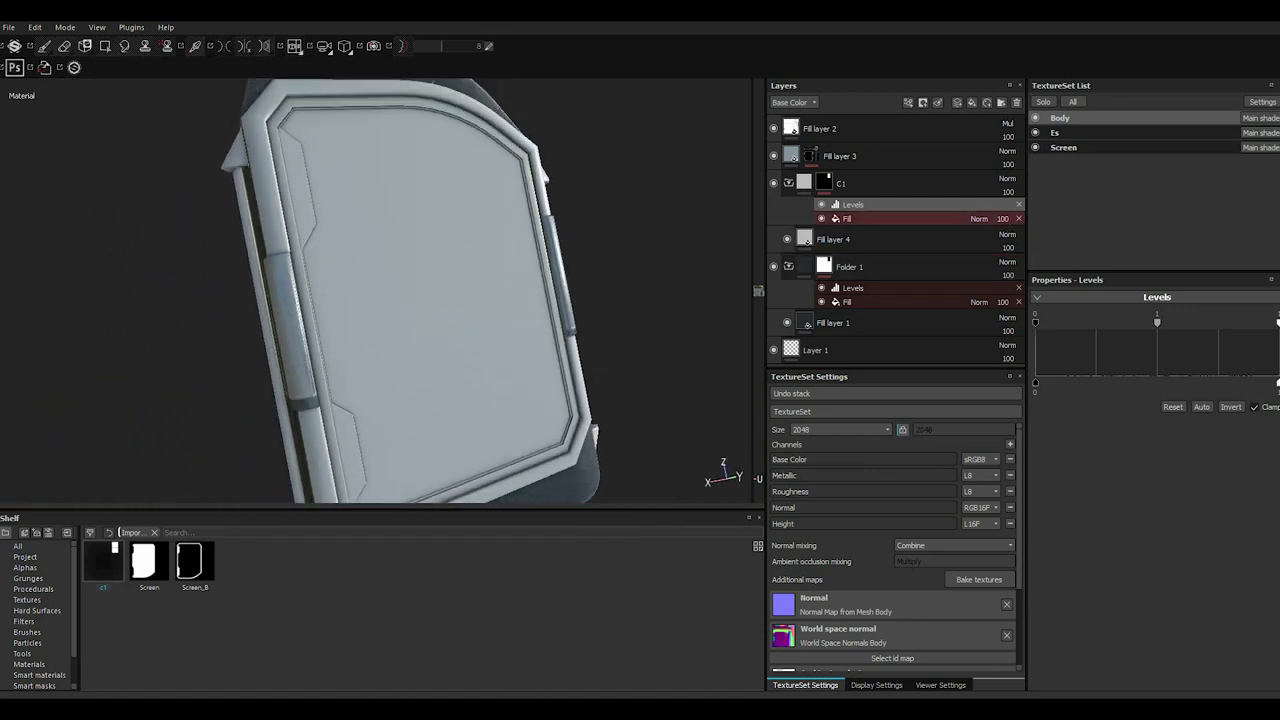
click(1018, 204)
Apply the blue plastic material from the Materials shelf to Fill layer 4.
alt+drag(314, 333, 318, 338)
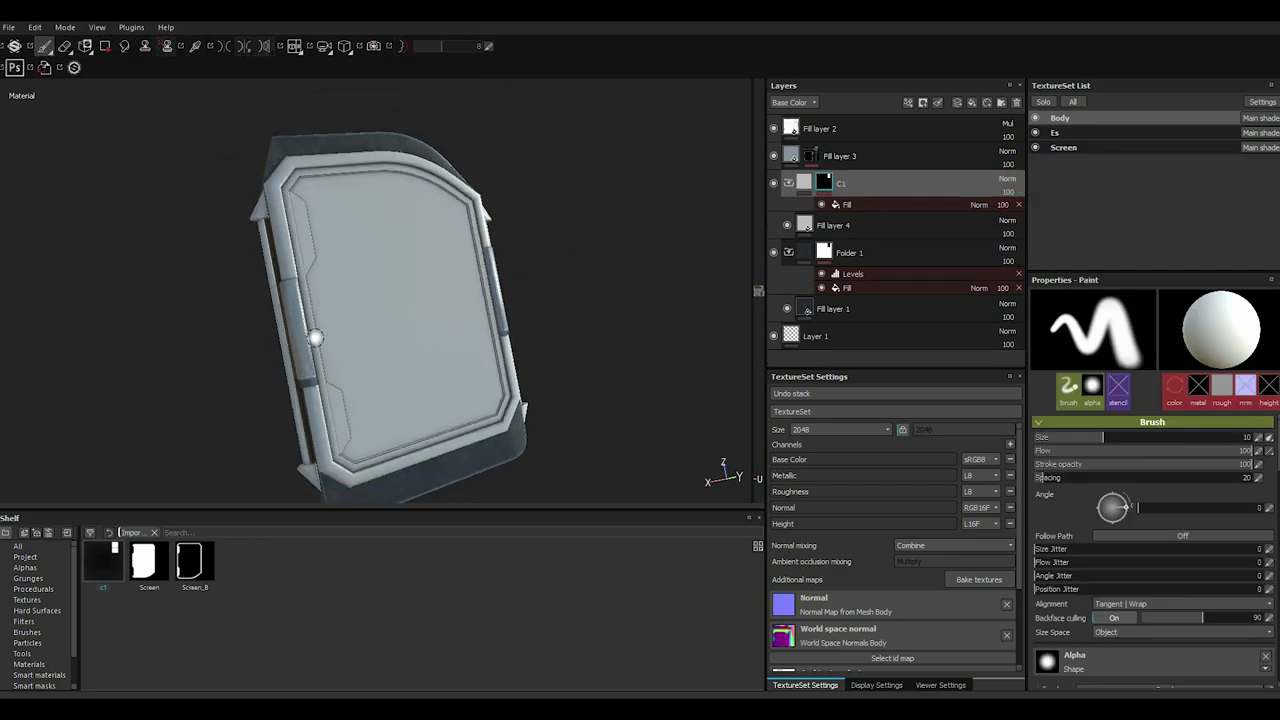
click(833, 225)
alt+drag(380, 300, 420, 302)
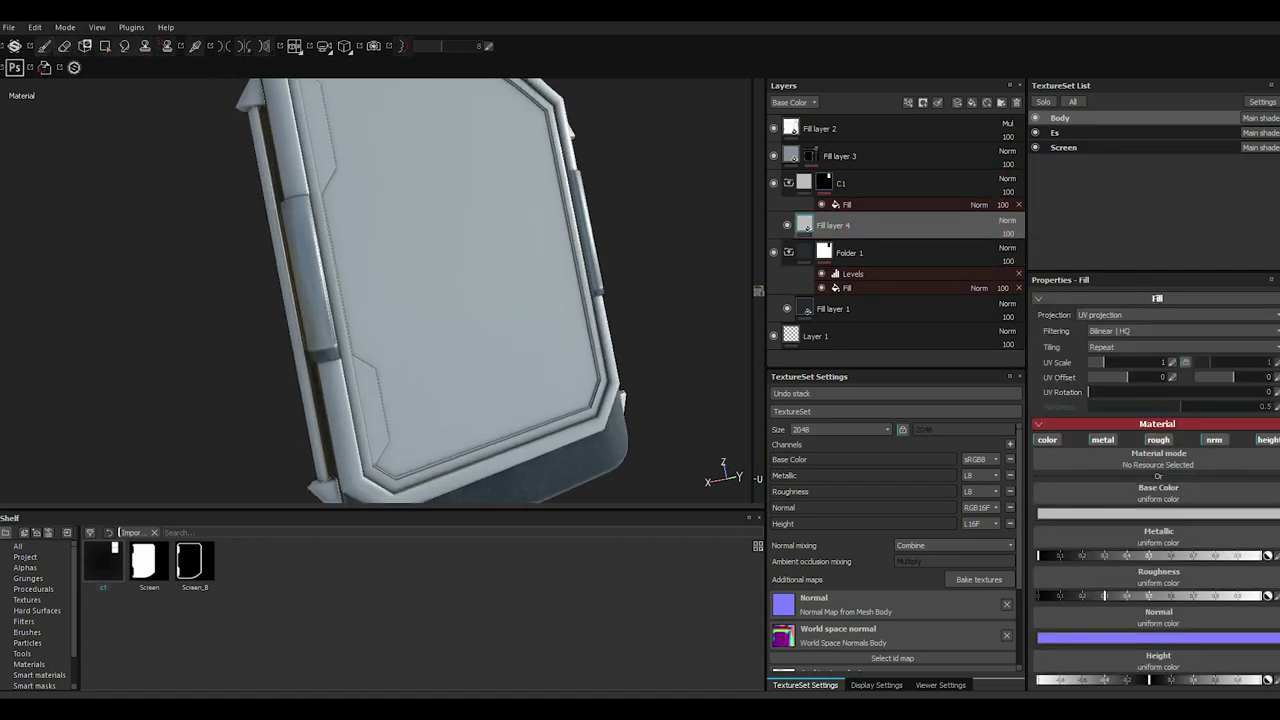
click(28, 664)
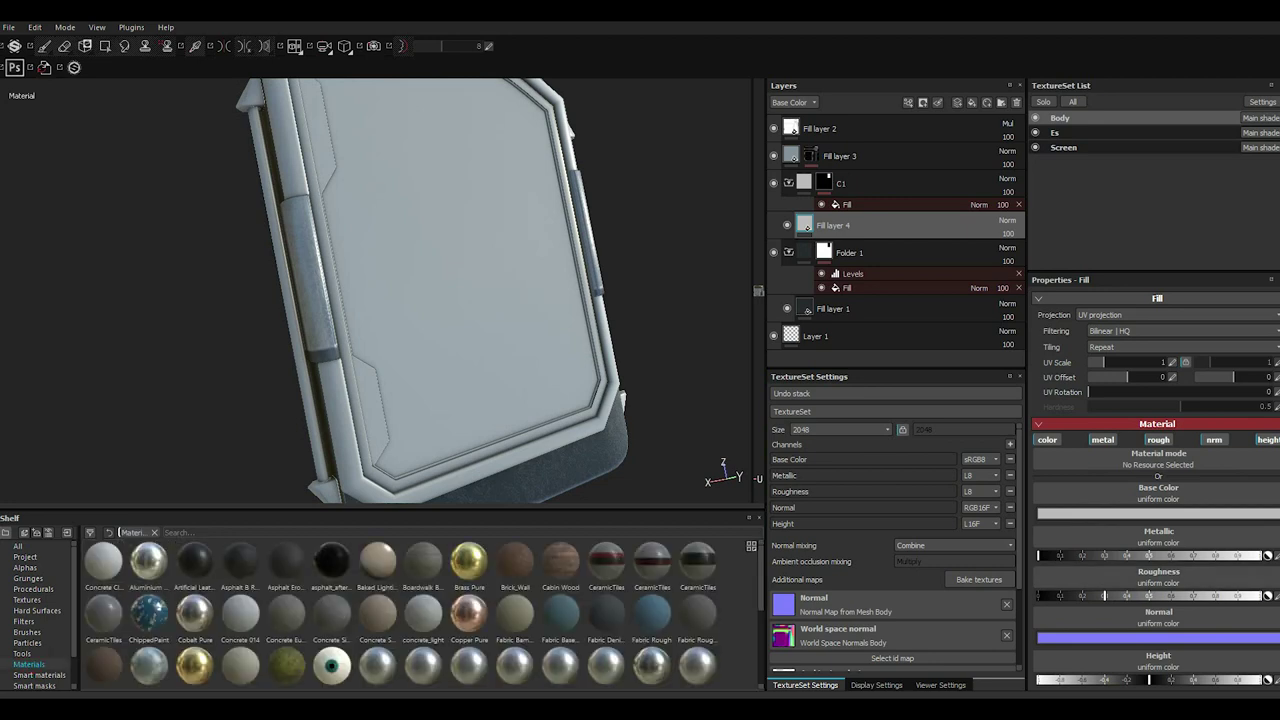
scroll(400, 610, down, 5)
drag(149, 605, 1157, 480)
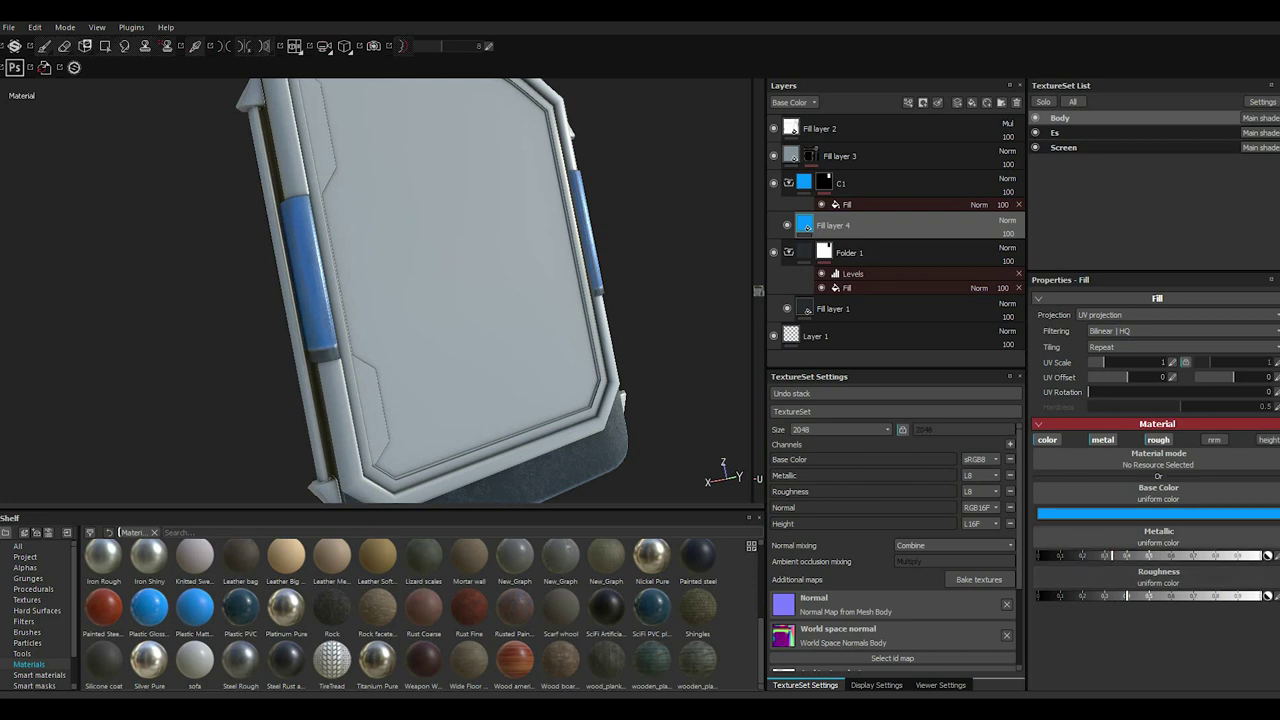
Set Fill layer 4's base colour to pure black (RGB 0, 0, 0) and check the dark trim.
click(1070, 513)
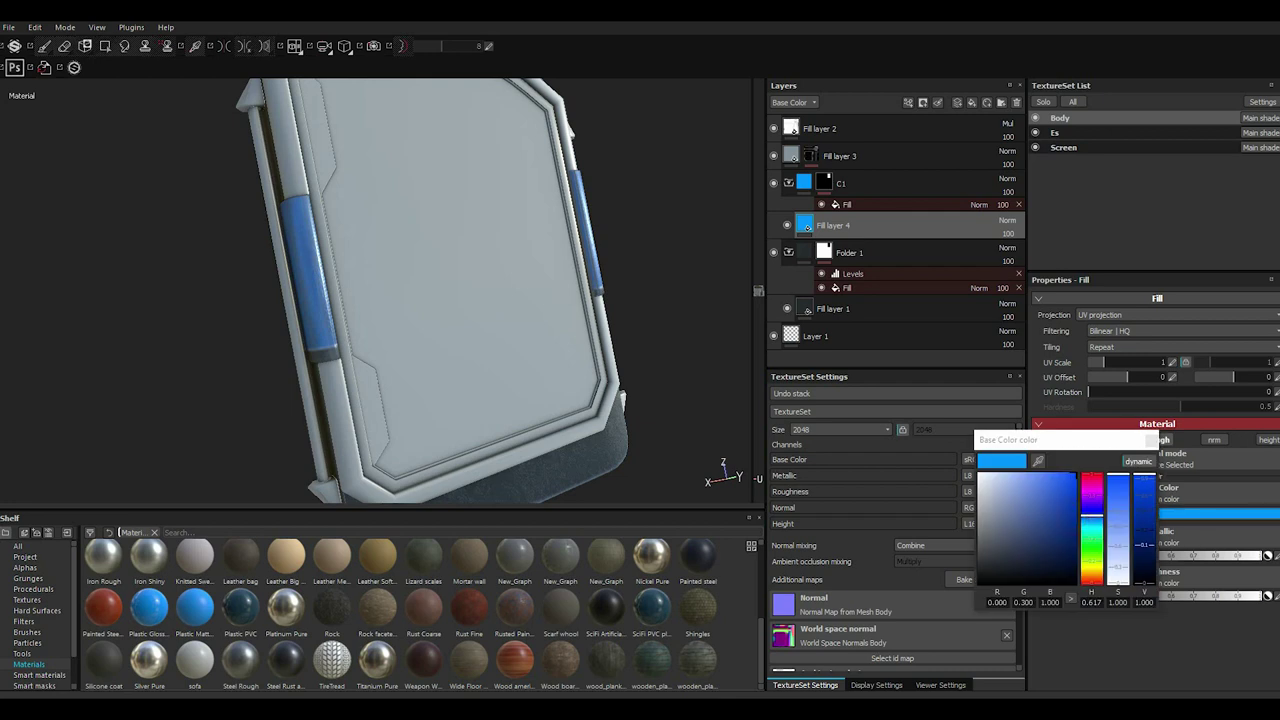
click(983, 568)
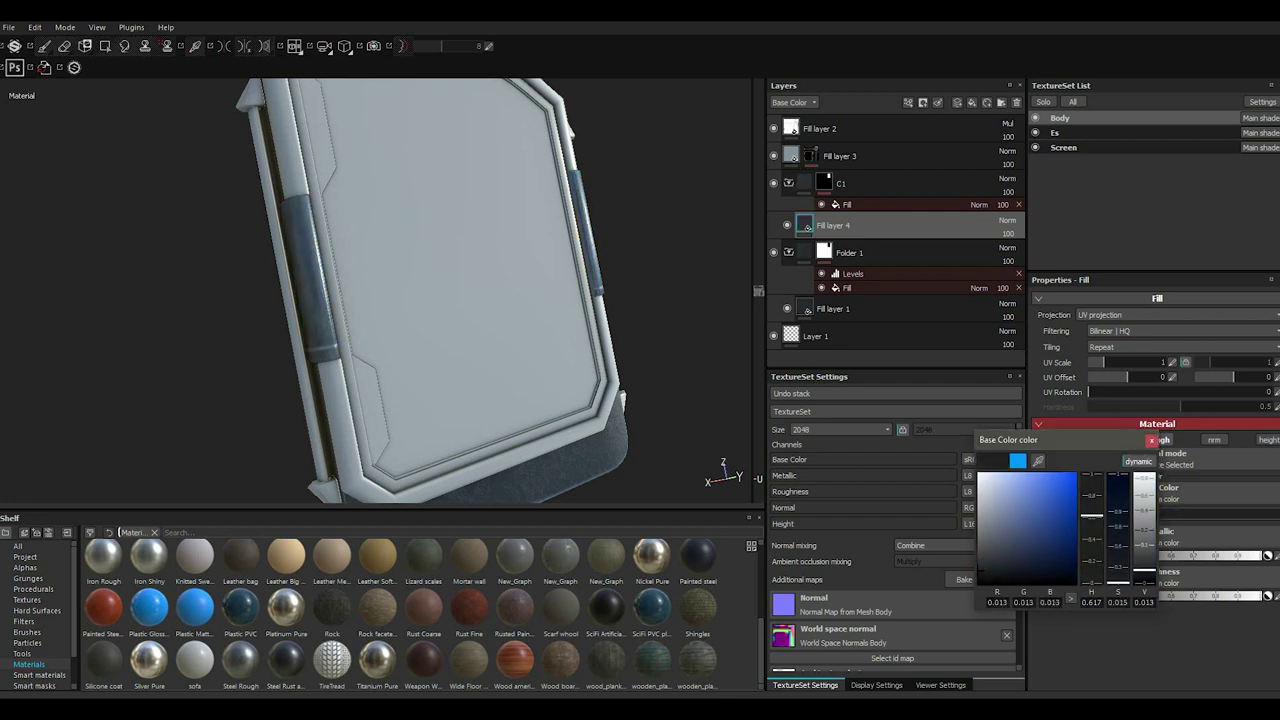
drag(983, 575, 983, 584)
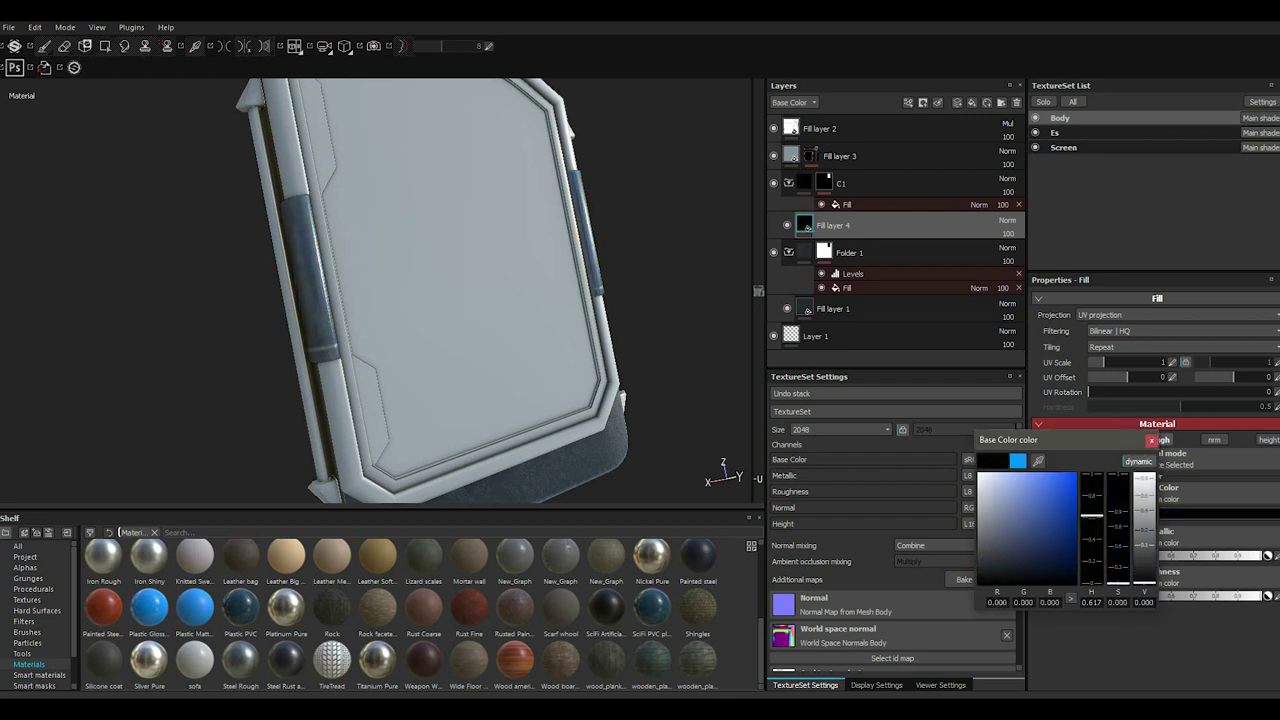
click(1151, 440)
alt+drag(400, 300, 490, 300)
alt+drag(425, 275, 540, 250)
Add a Levels effect and a Paint effect above the c1 fill in C1's mask.
click(900, 204)
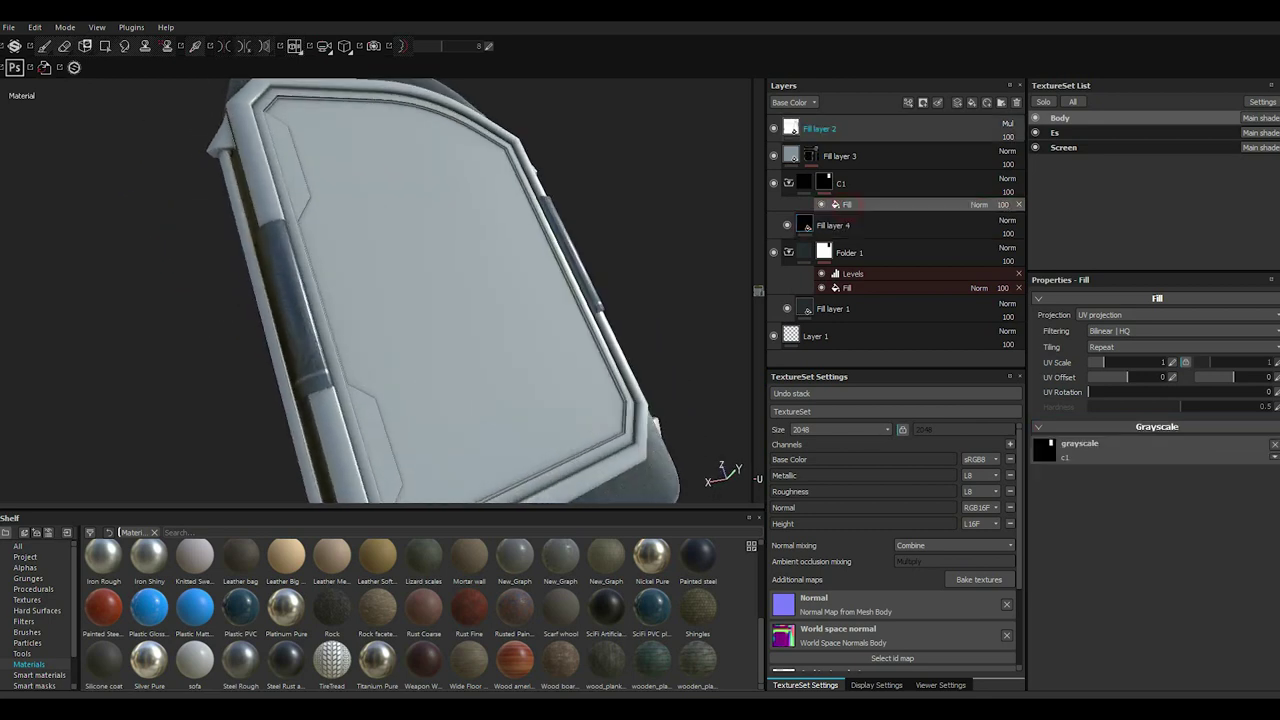
click(908, 102)
click(942, 157)
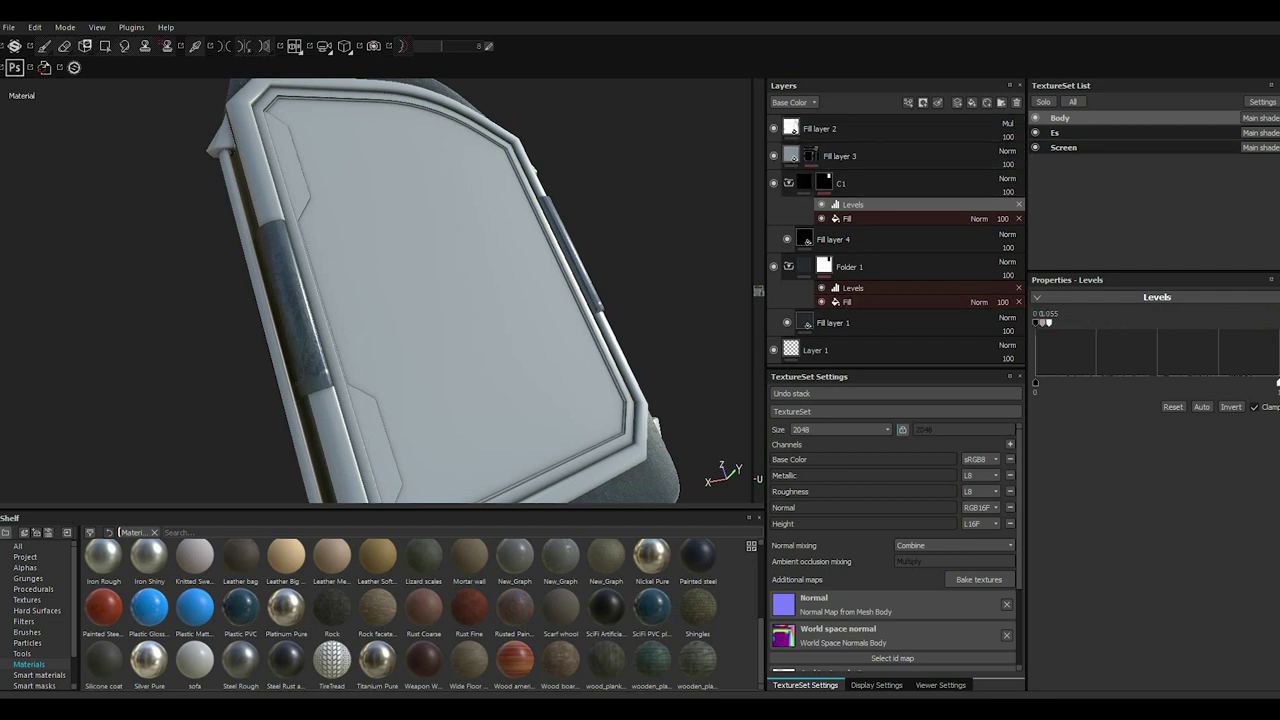
click(908, 102)
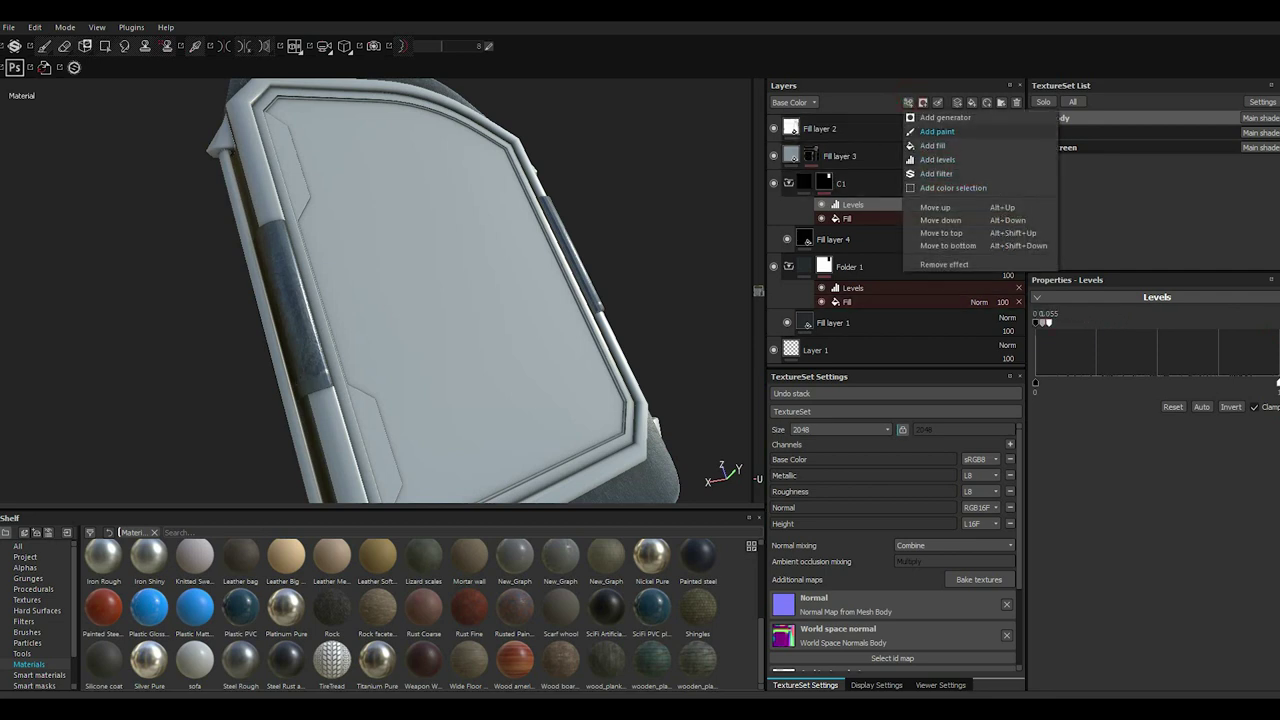
click(937, 131)
Isolate the Body texture set and save the project.
click(1043, 102)
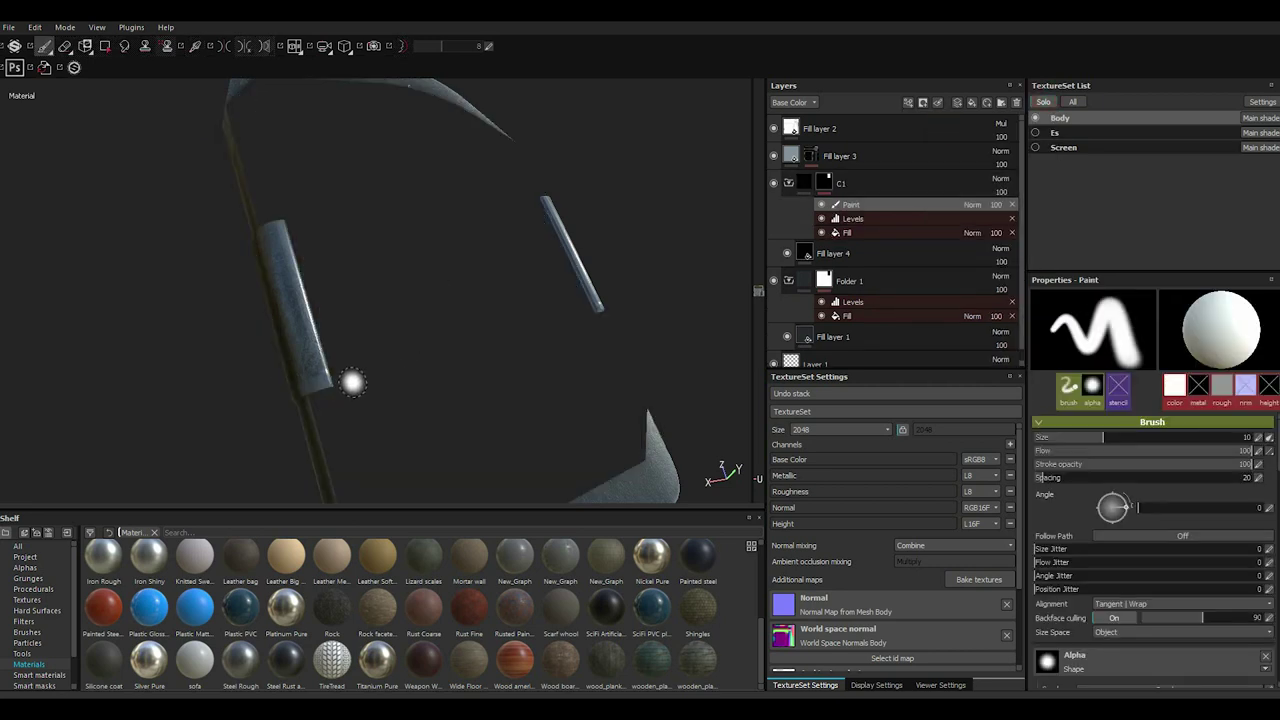
scroll(352, 382, up, 2)
click(8, 27)
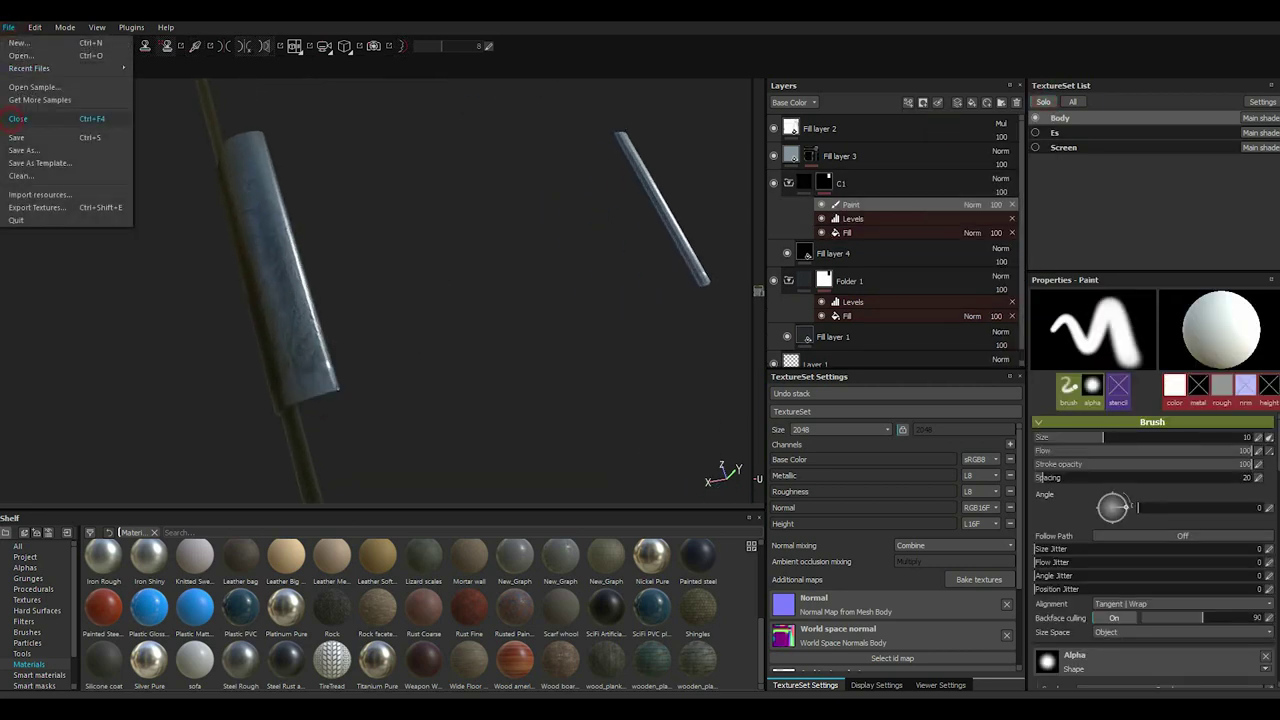
click(16, 137)
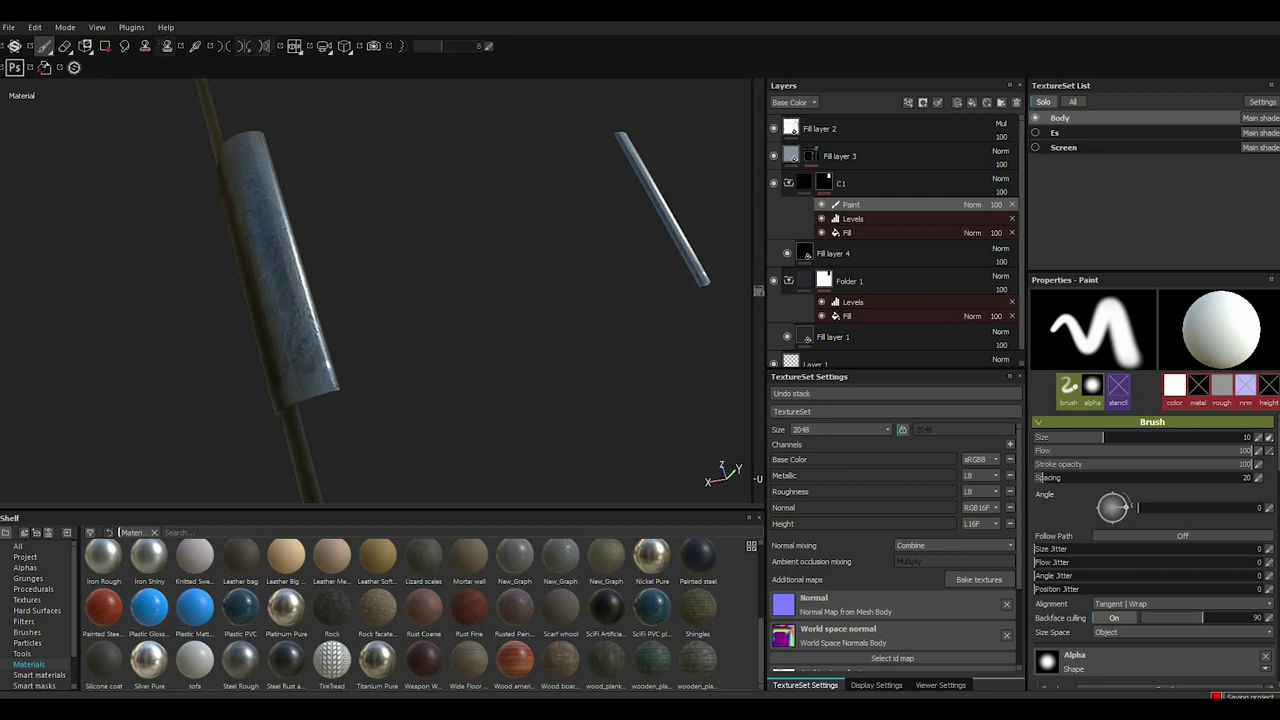
scroll(1041, 477, down, 2)
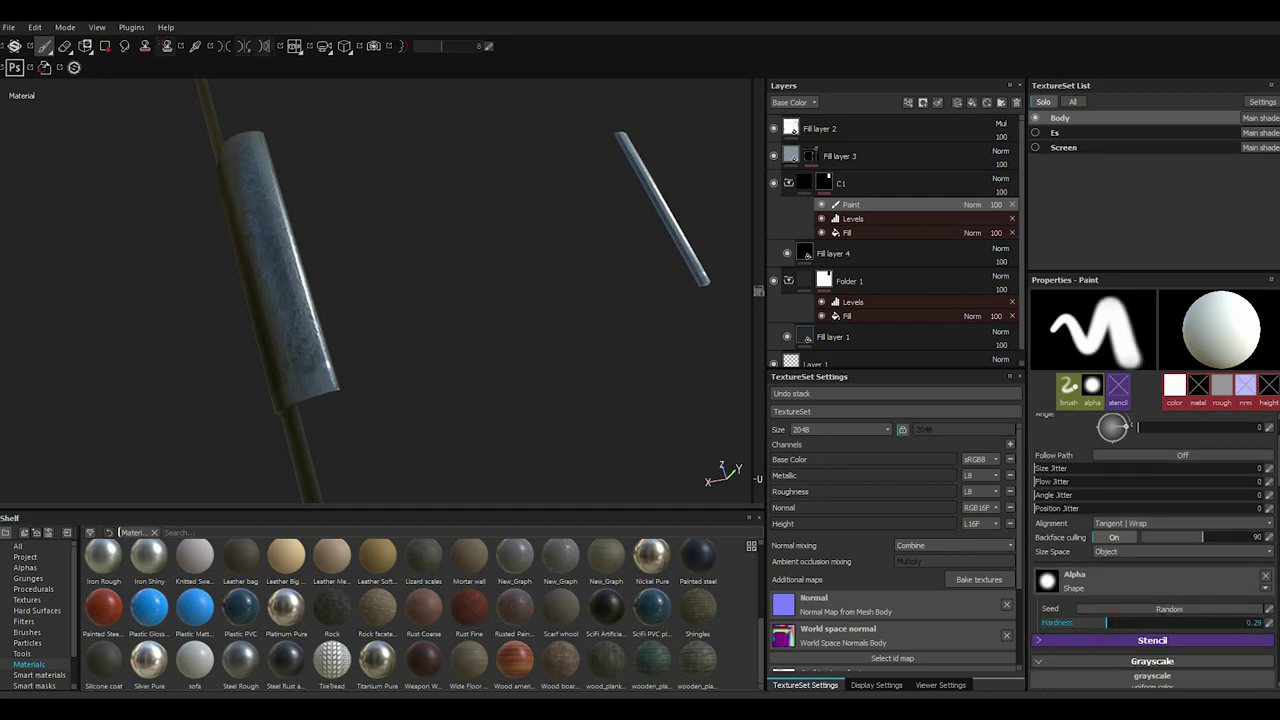
Orbit around the tube to inspect it from several angles.
alt+drag(413, 182, 331, 209)
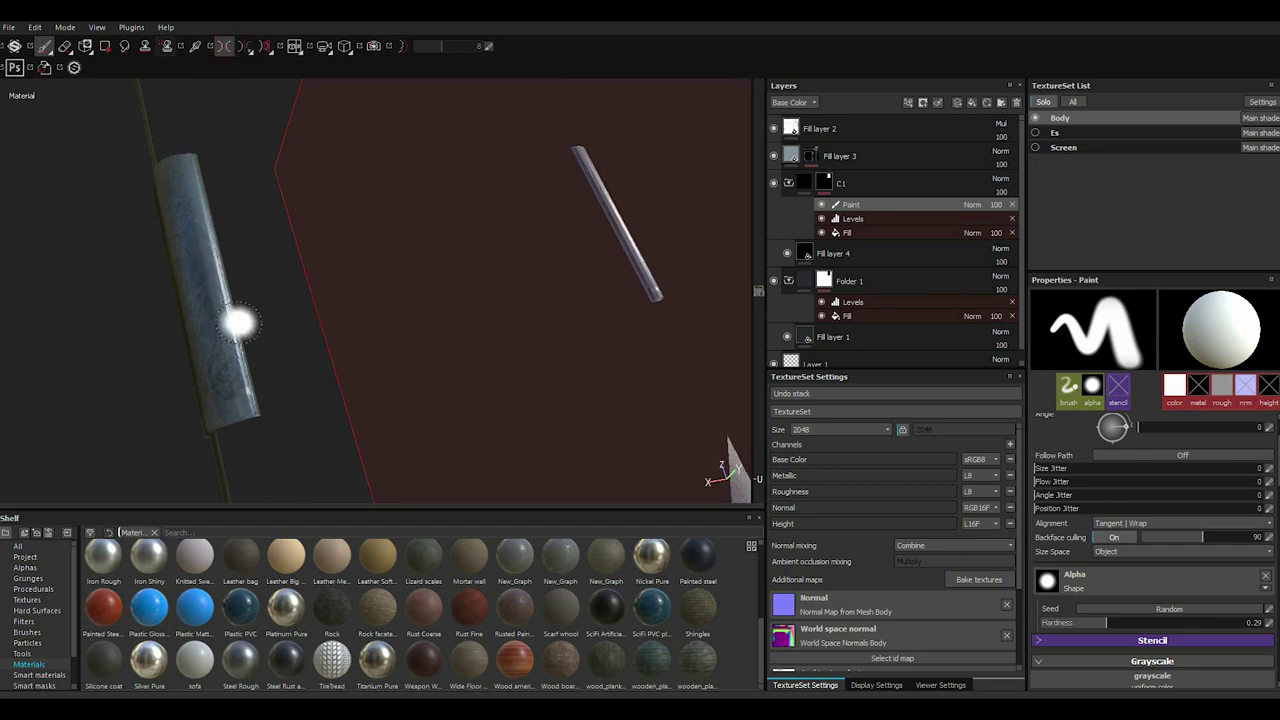
scroll(237, 406, up, 3)
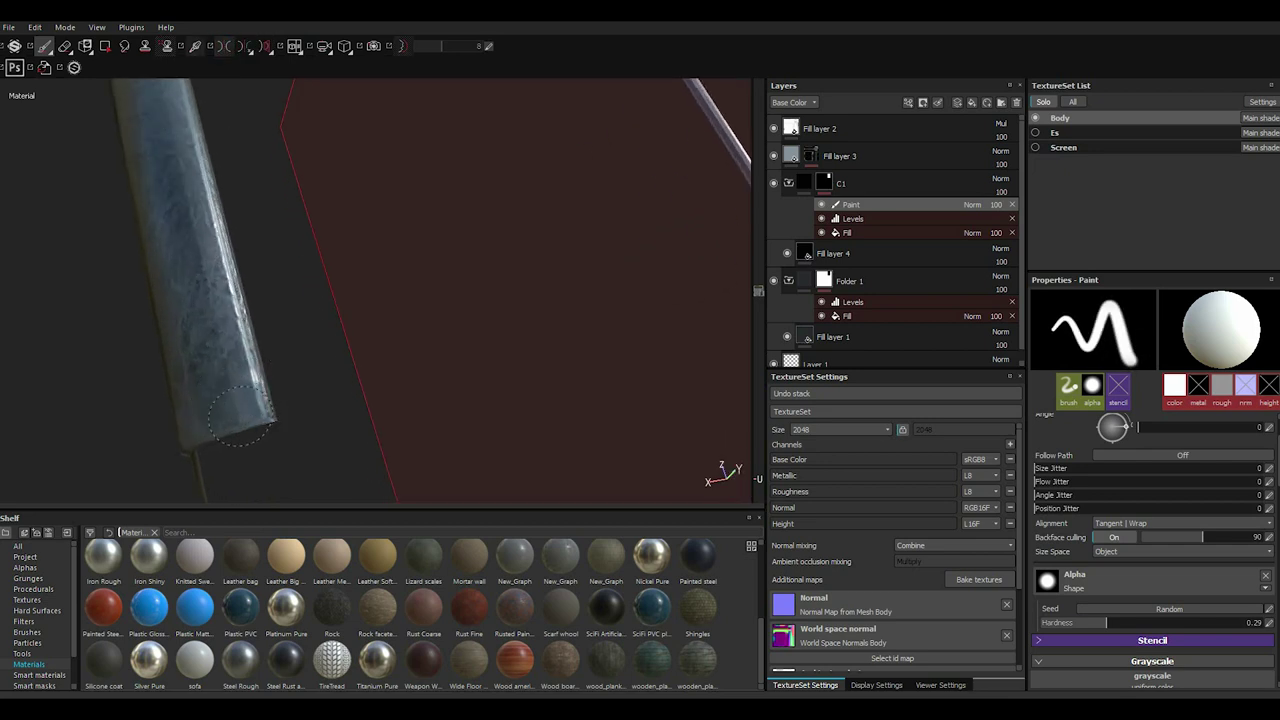
mouse_move(251, 400)
alt+mouse_down()
mouse_move(320, 380)
mouse_move(330, 330)
alt+mouse_up()
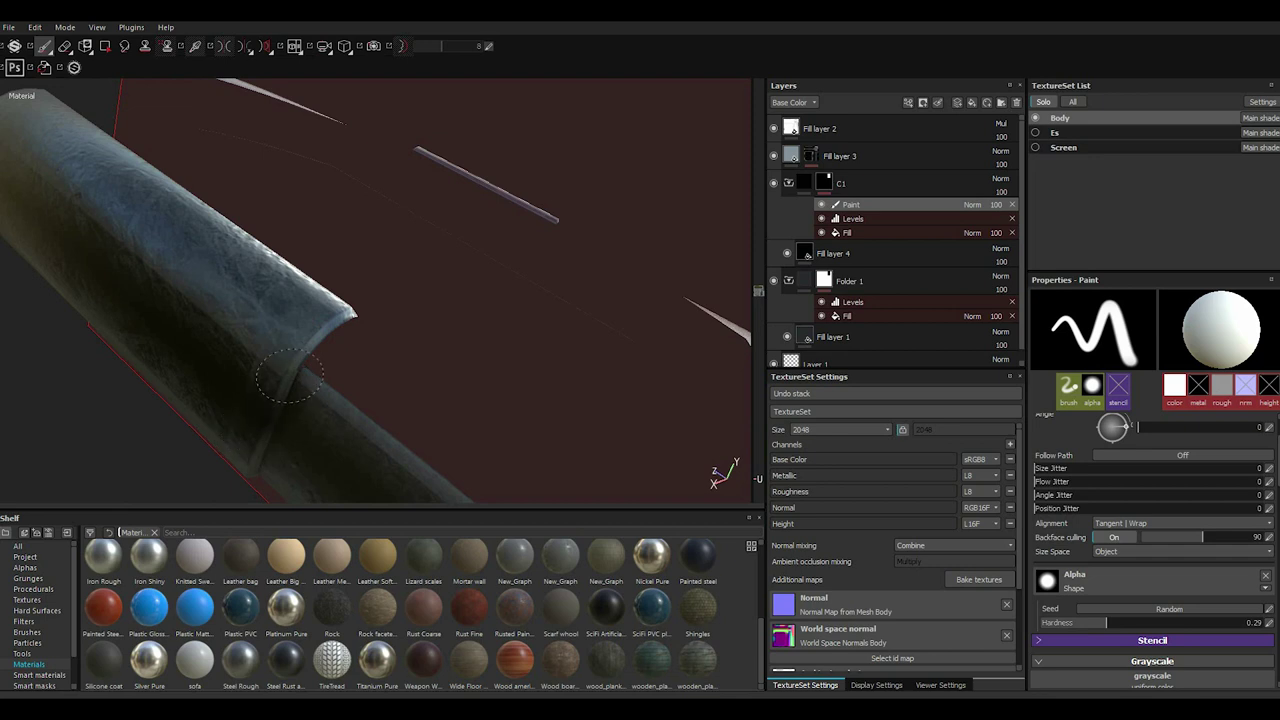
alt+drag(322, 317, 414, 366)
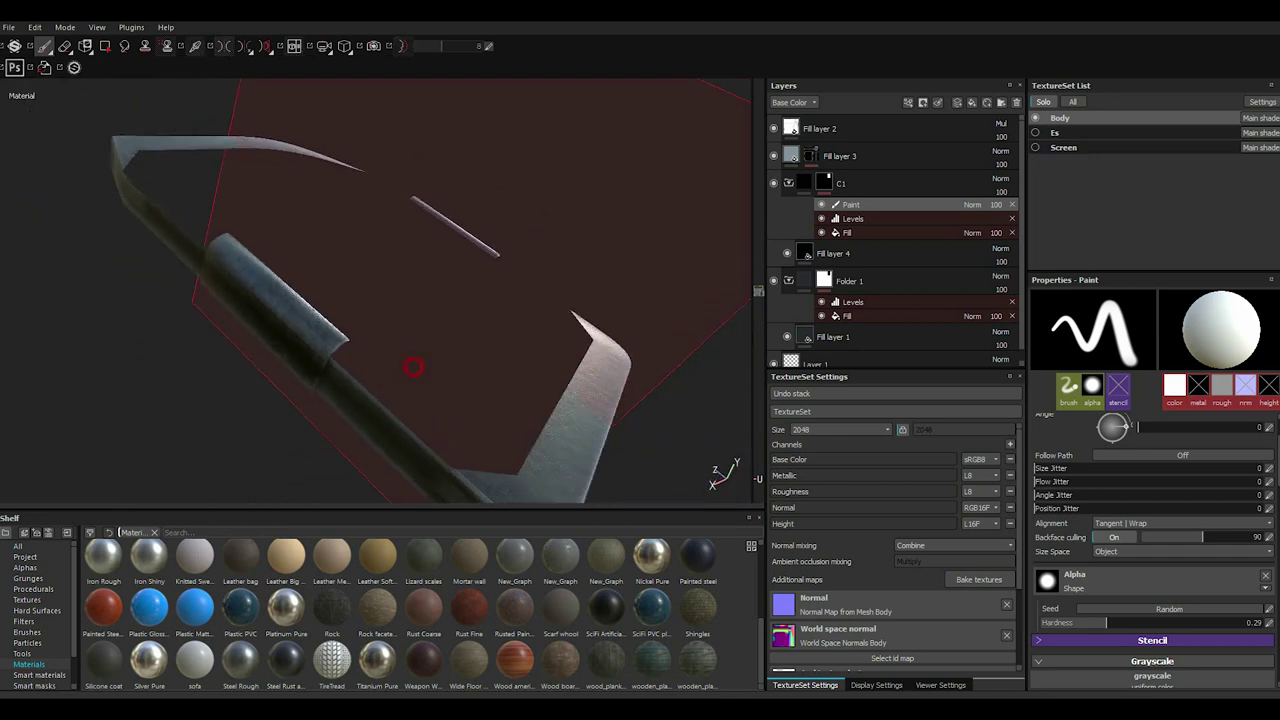
alt+drag(314, 343, 351, 366)
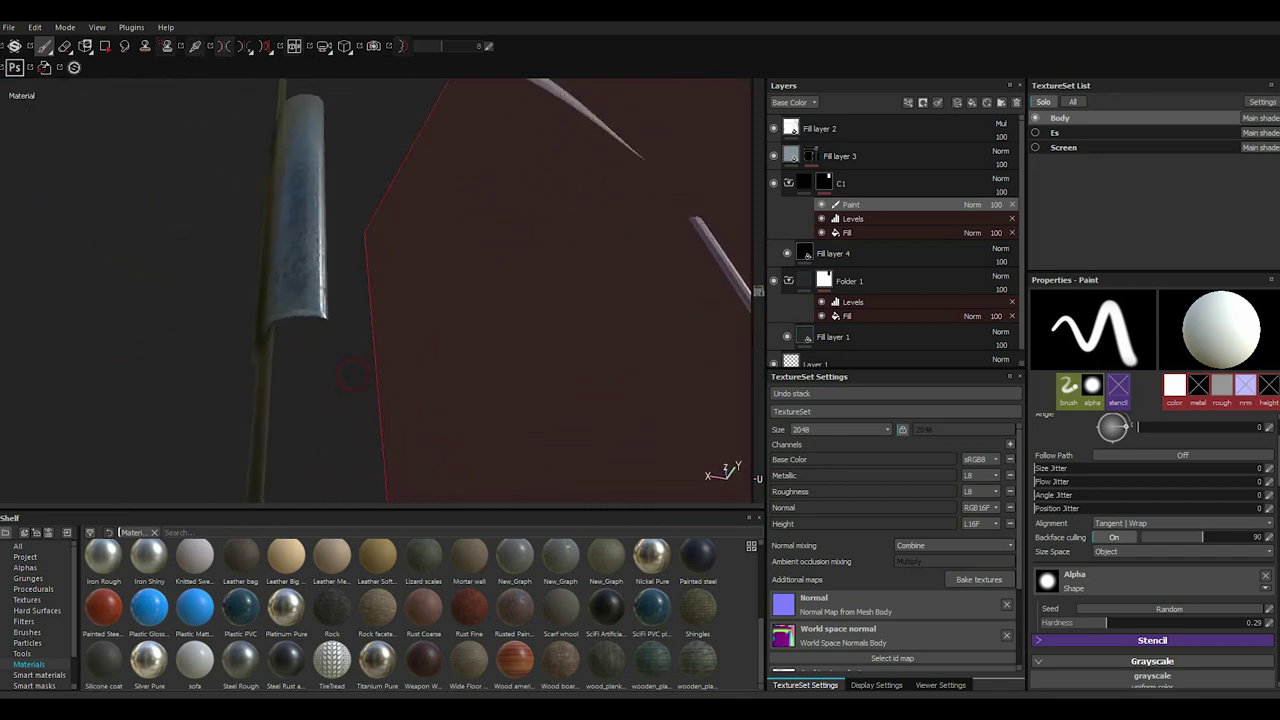
alt+drag(300, 330, 320, 309)
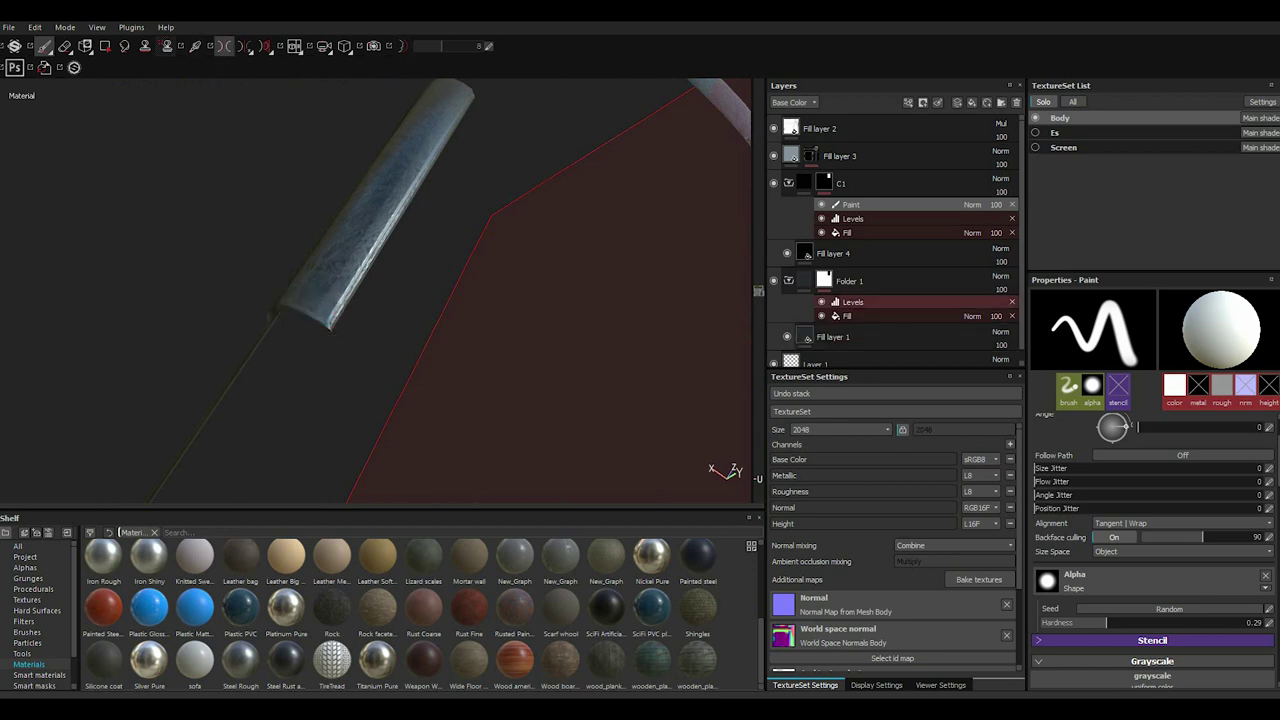
mouse_move(458, 342)
alt+mouse_down()
mouse_move(531, 340)
mouse_move(453, 336)
mouse_move(569, 397)
mouse_move(541, 357)
mouse_move(520, 375)
mouse_move(495, 365)
alt+mouse_up()
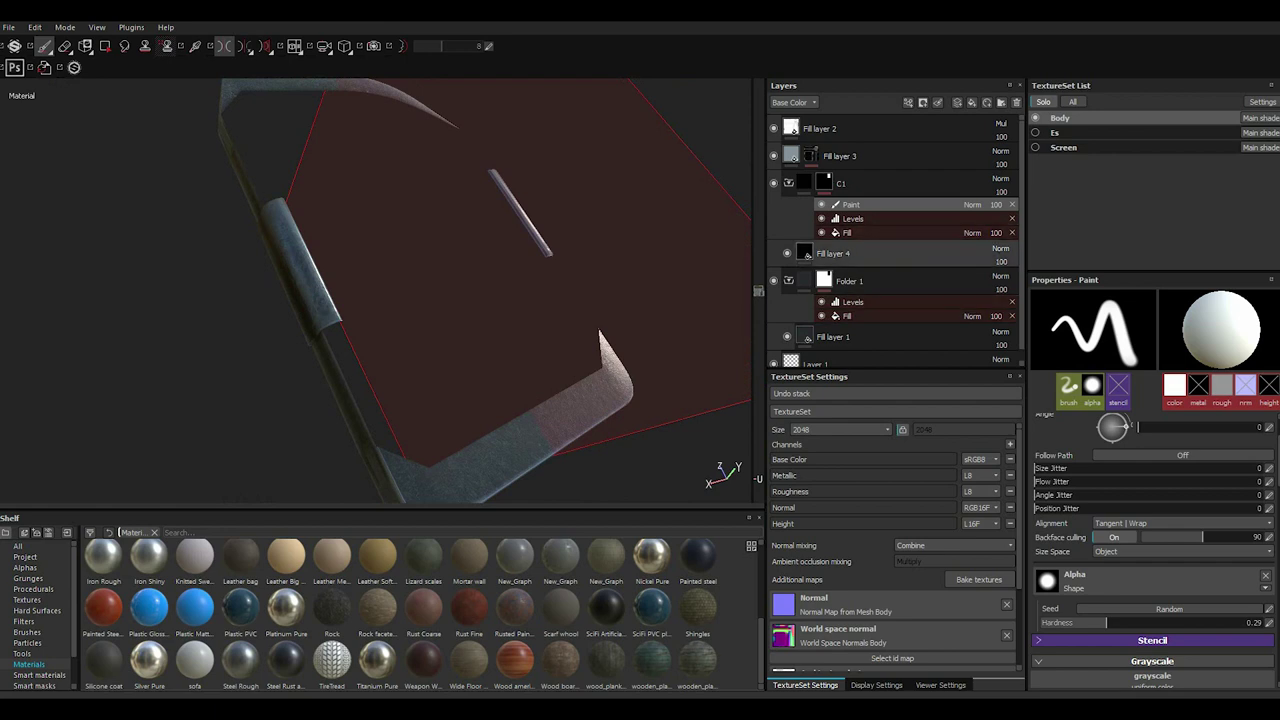
scroll(900, 300, down, 1)
scroll(895, 250, up, 1)
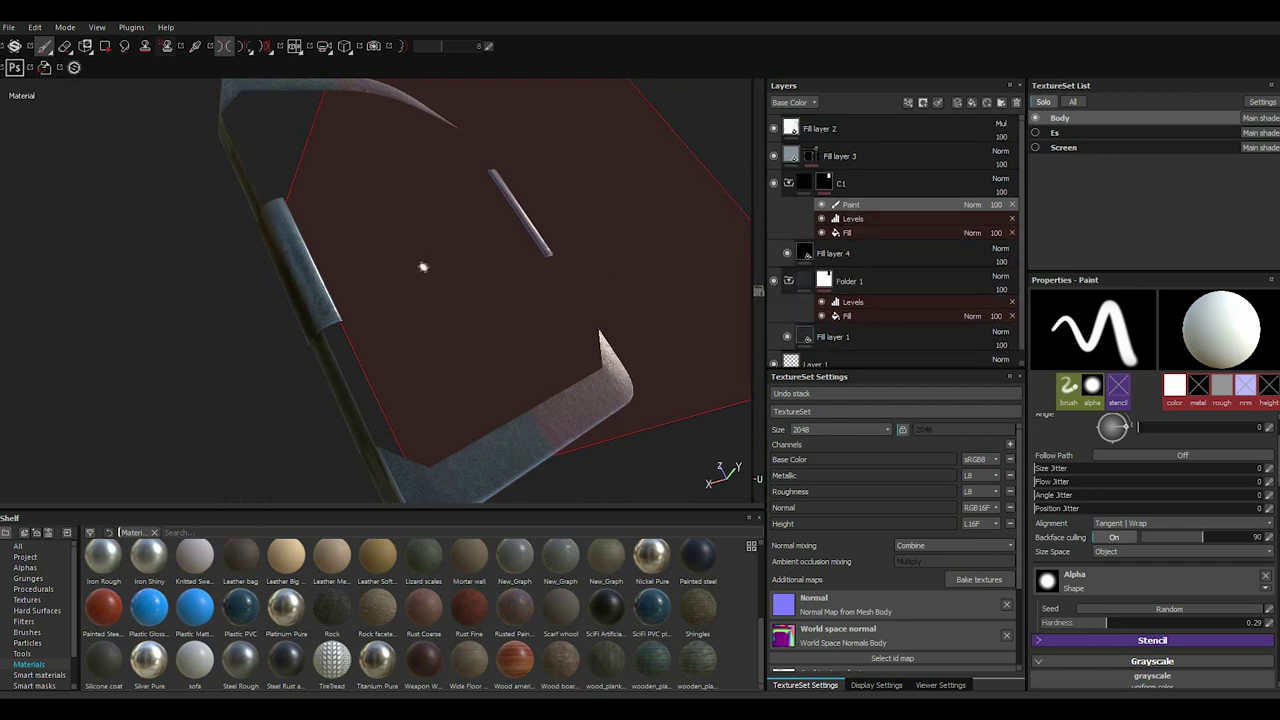
mouse_move(426, 293)
alt+mouse_down()
mouse_move(455, 305)
mouse_move(414, 291)
alt+mouse_up()
mouse_move(486, 375)
alt+mouse_down()
mouse_move(447, 314)
mouse_move(443, 343)
mouse_move(440, 300)
mouse_move(466, 314)
alt+mouse_up()
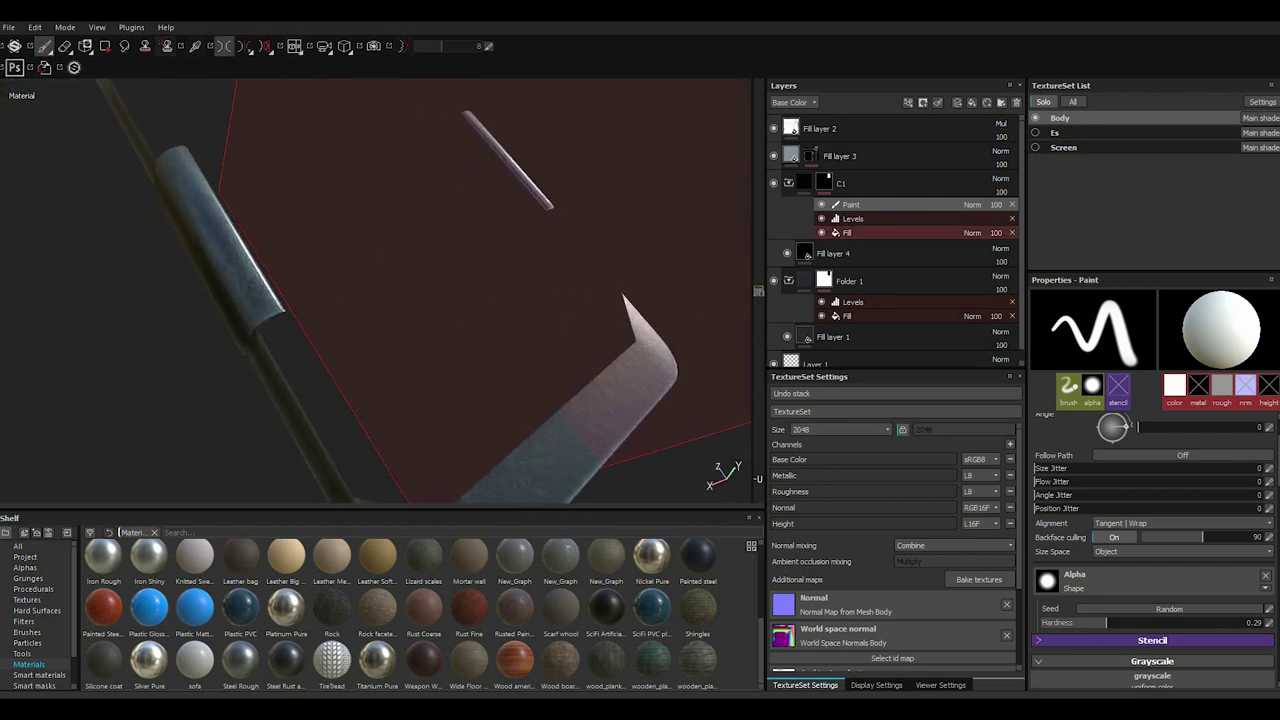
Show all texture sets again and turn off mirrored symmetry painting.
click(1043, 101)
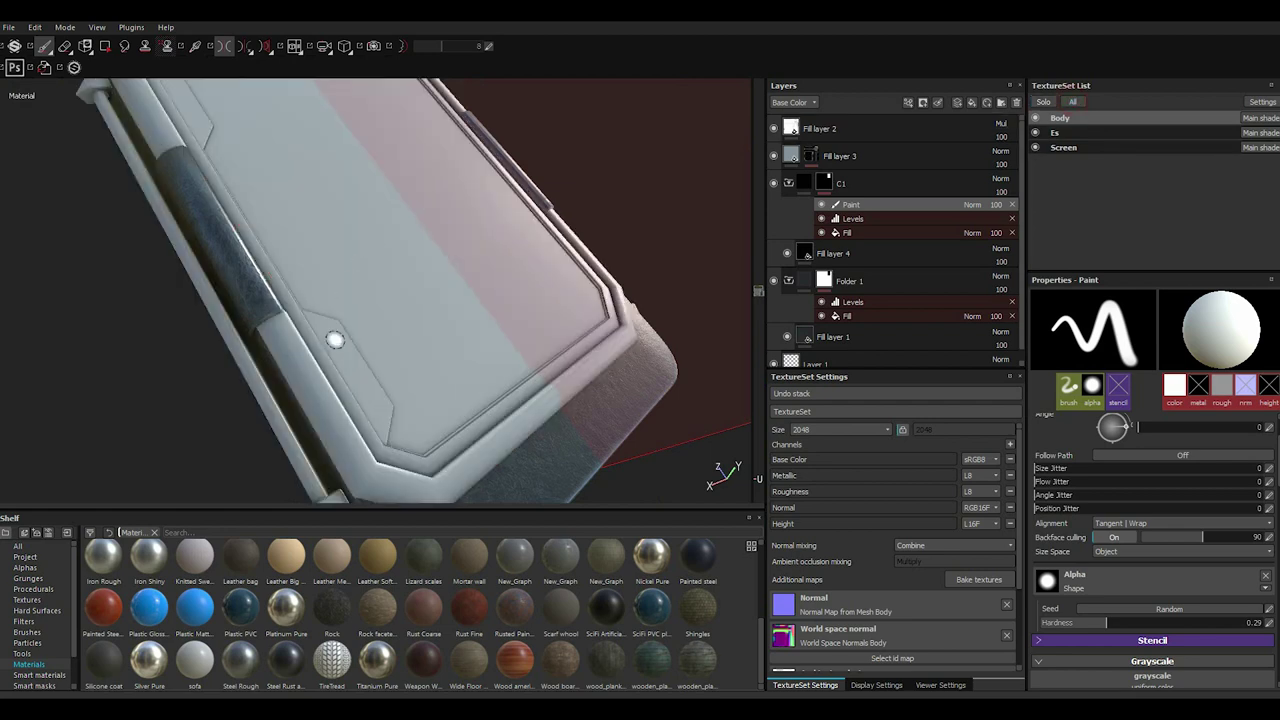
scroll(335, 340, down, 3)
mouse_move(329, 337)
alt+mouse_down()
mouse_move(394, 331)
mouse_move(416, 368)
alt+mouse_up()
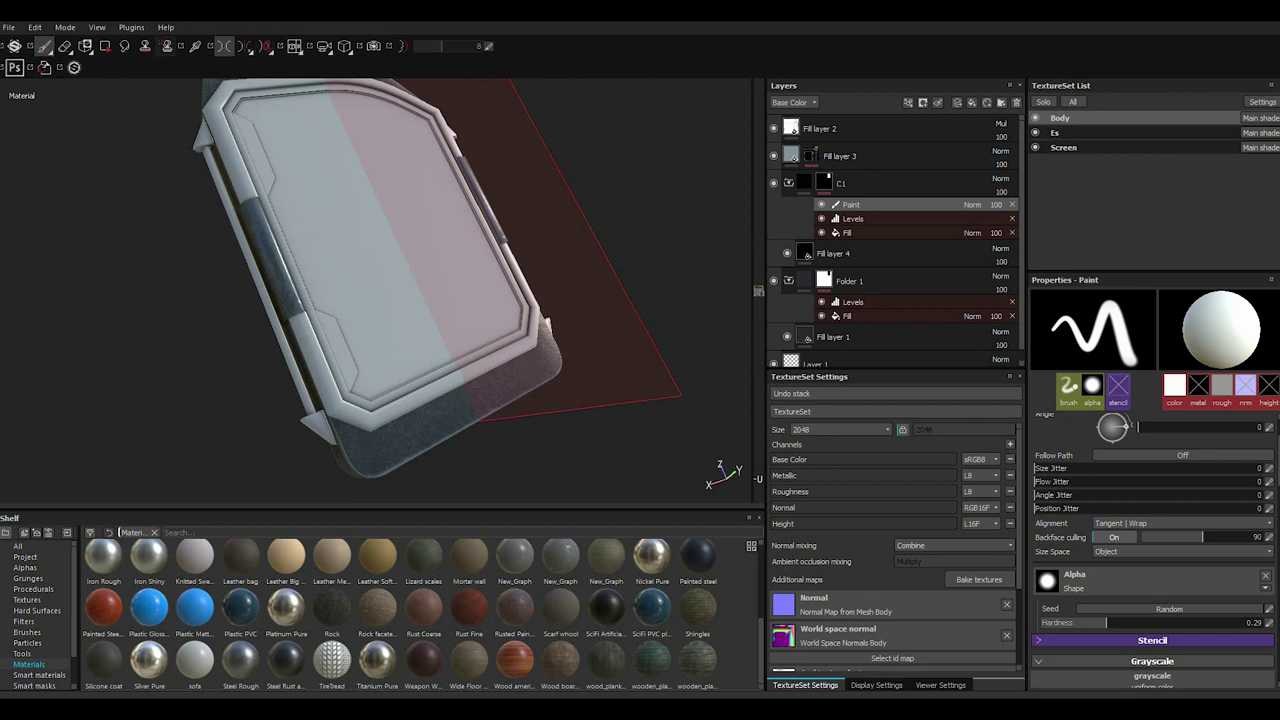
key(l)
click(833, 337)
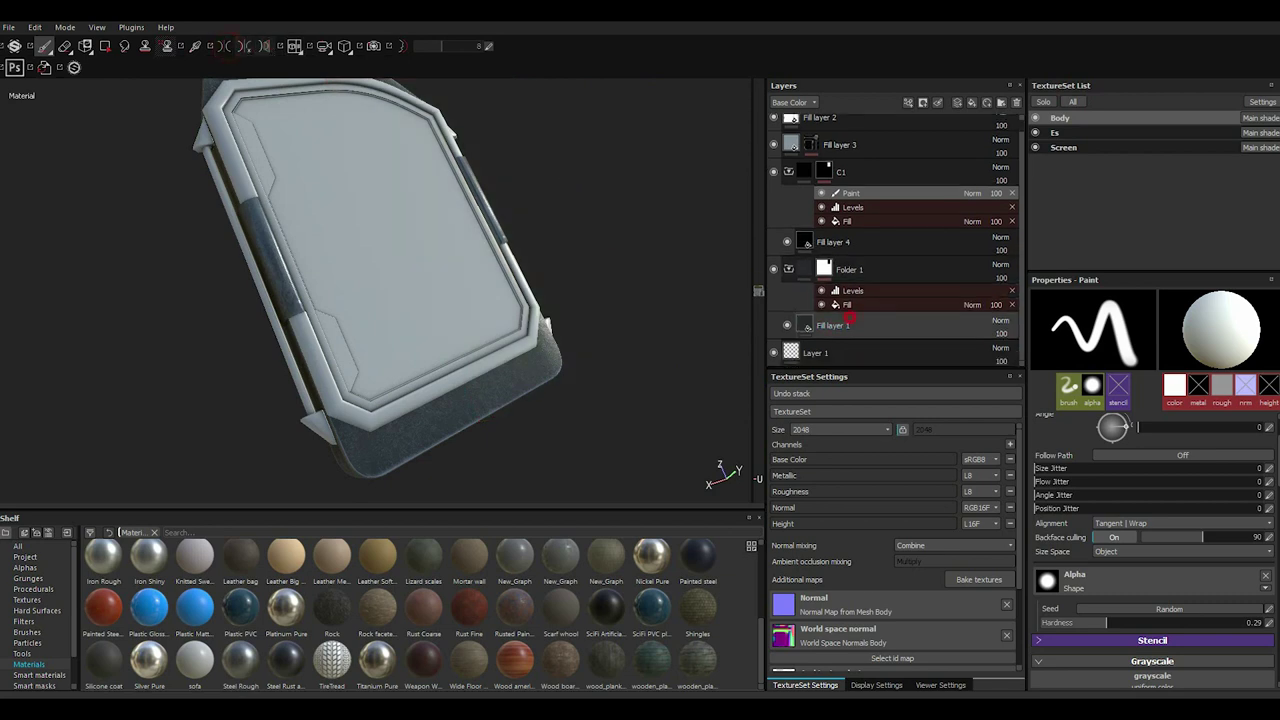
Darken Fill layer 1's steel paint colour to a deeper blue-grey.
click(849, 325)
click(1150, 470)
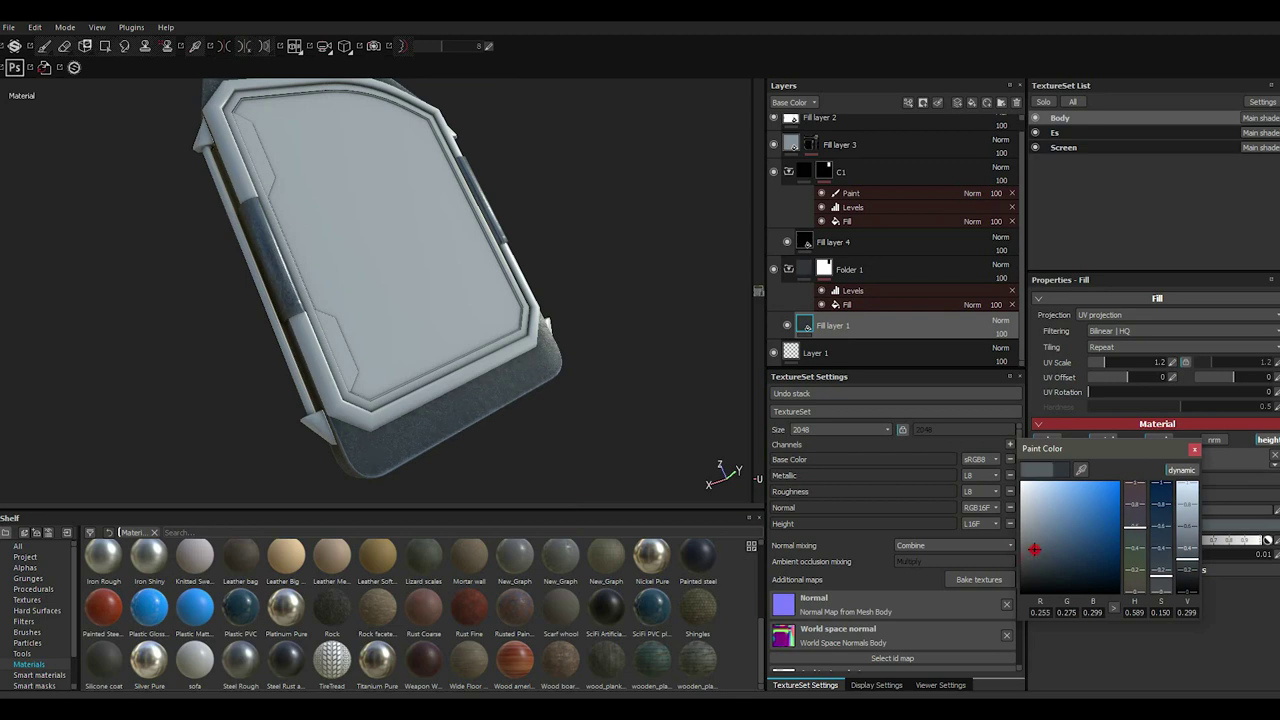
click(1030, 546)
drag(1030, 546, 1030, 574)
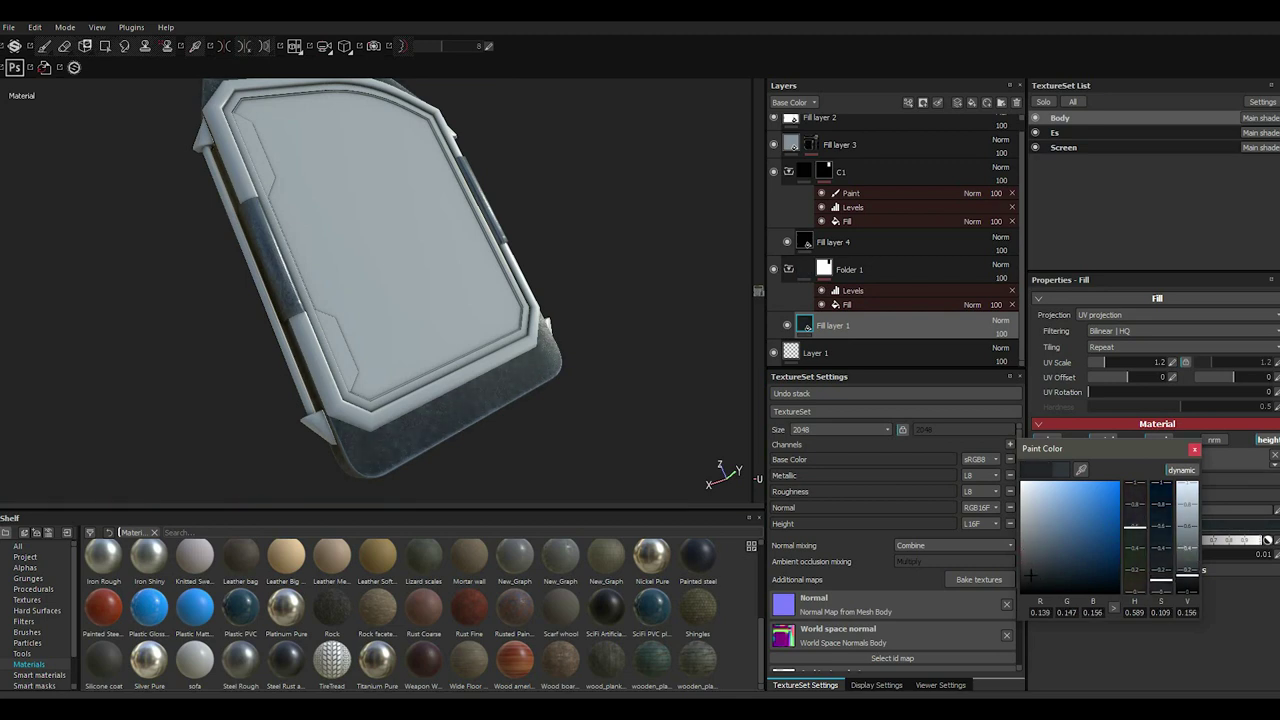
click(1194, 449)
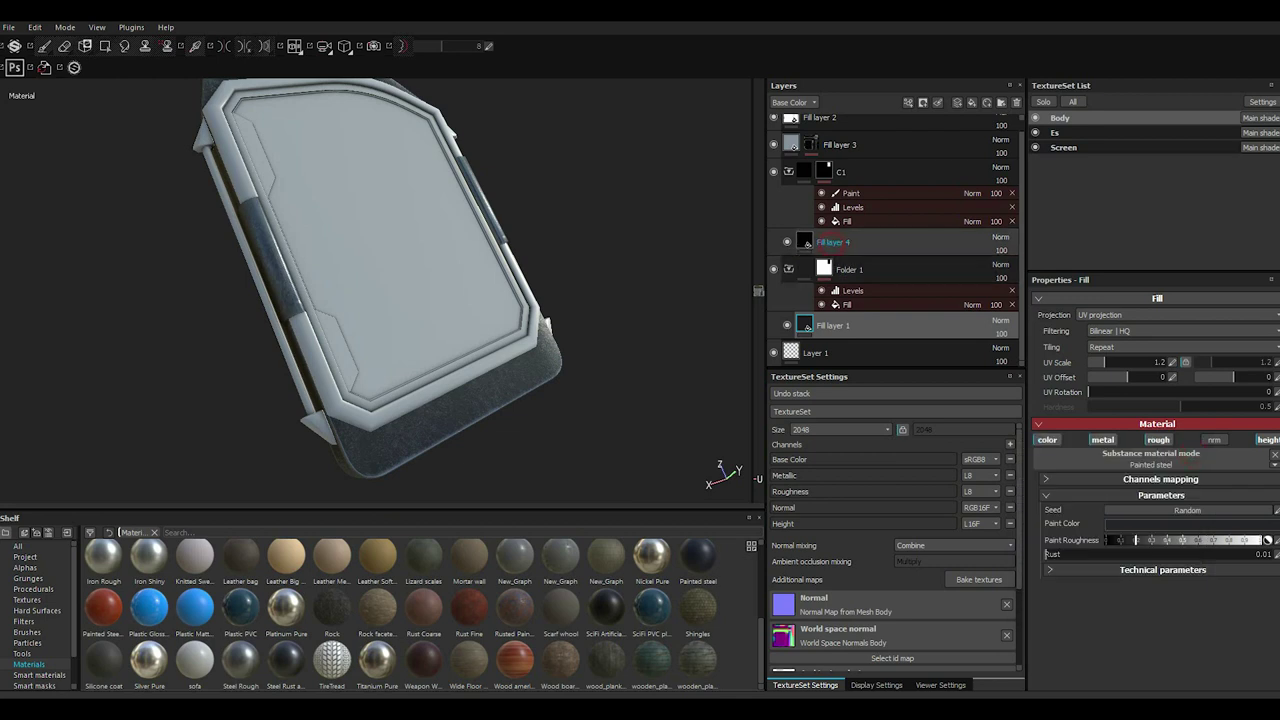
Set Fill layer 4's base colour to a dark reddish grey (RGB 0.195, 0.140, 0.140).
click(836, 244)
click(1193, 510)
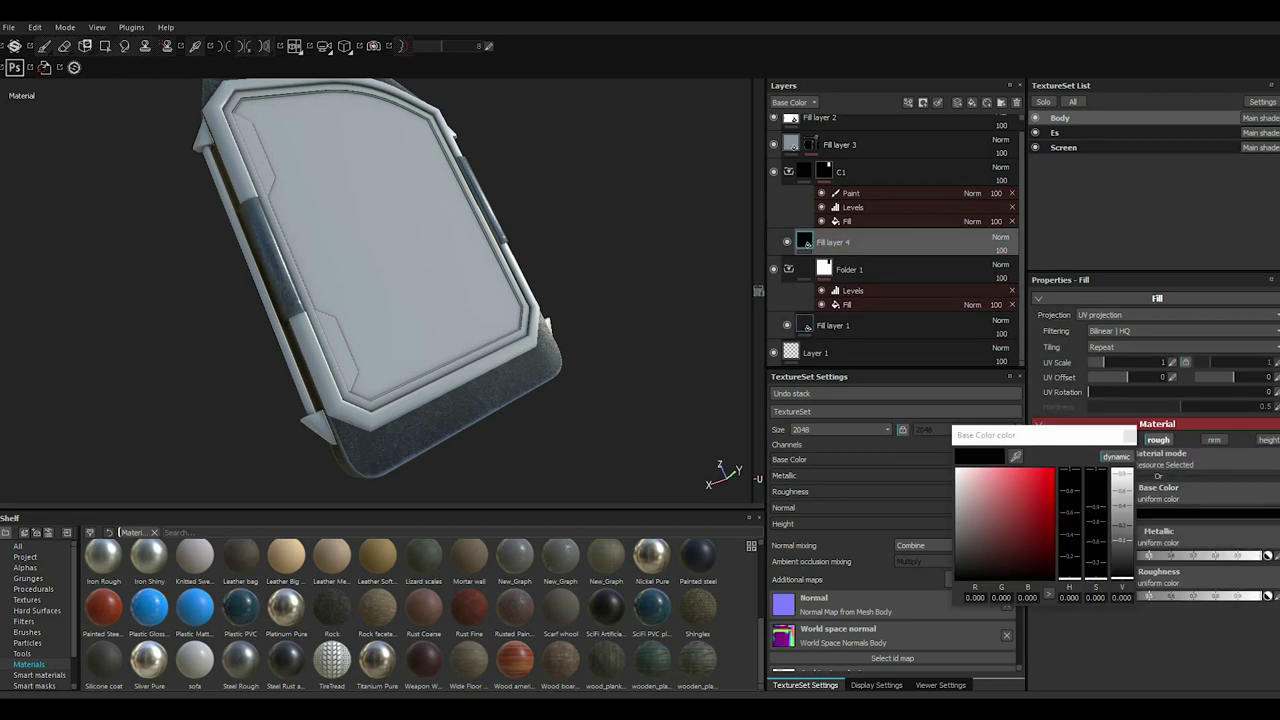
drag(967, 551, 968, 525)
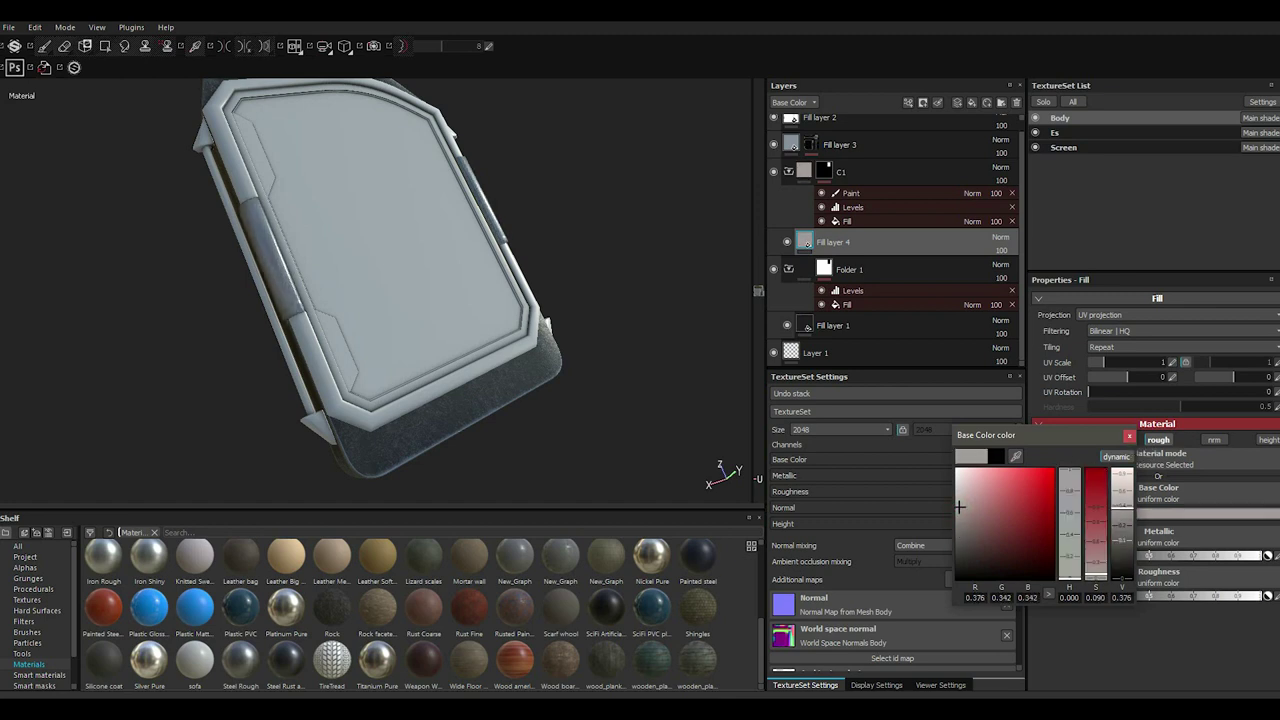
alt+drag(462, 338, 400, 345)
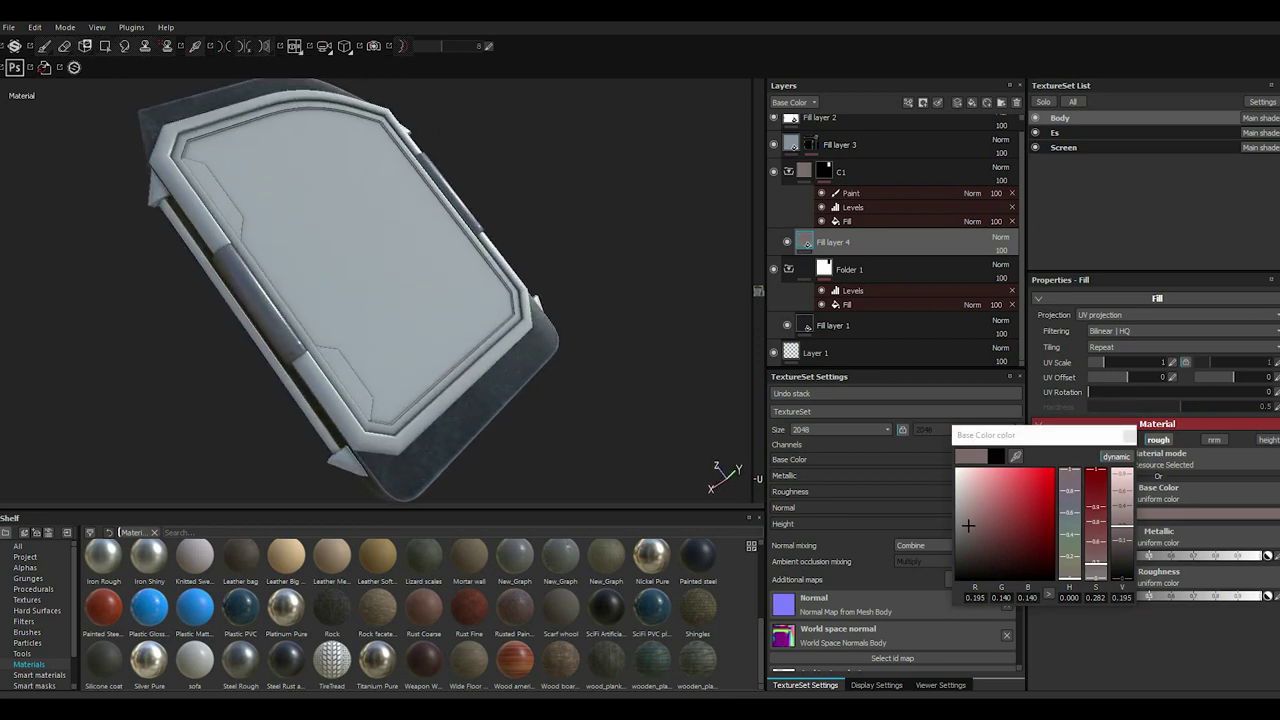
click(1130, 436)
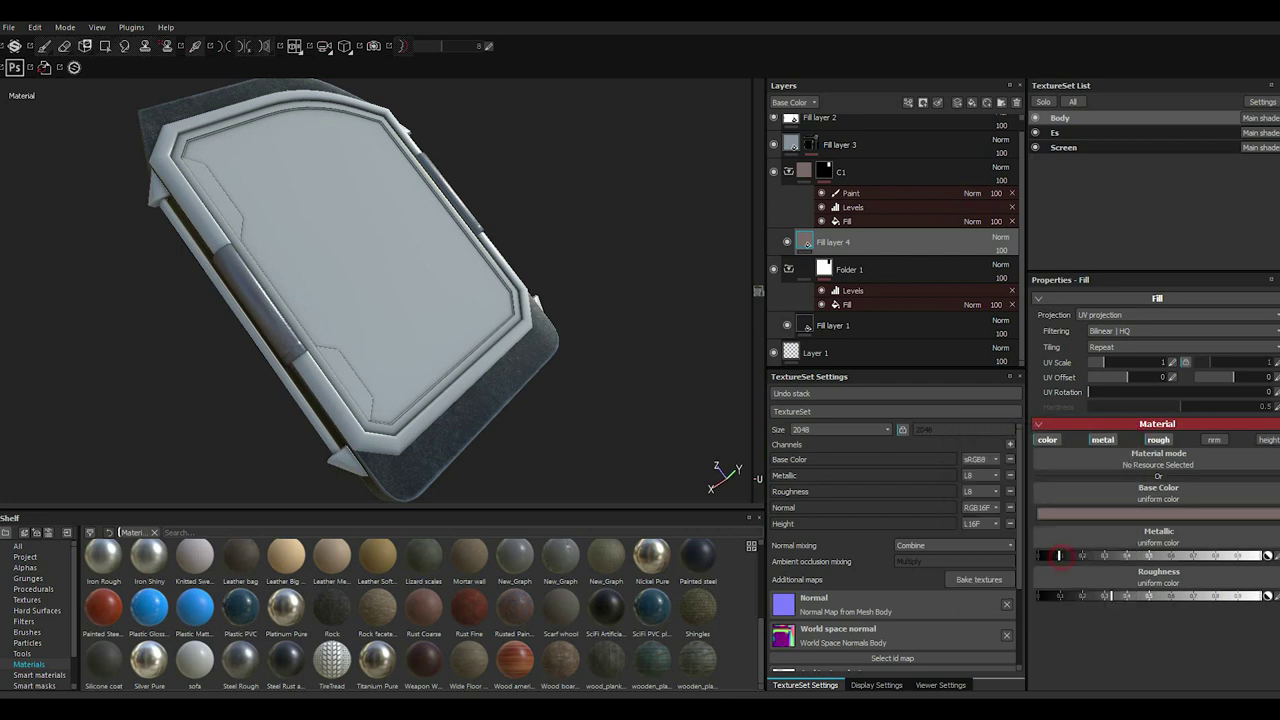